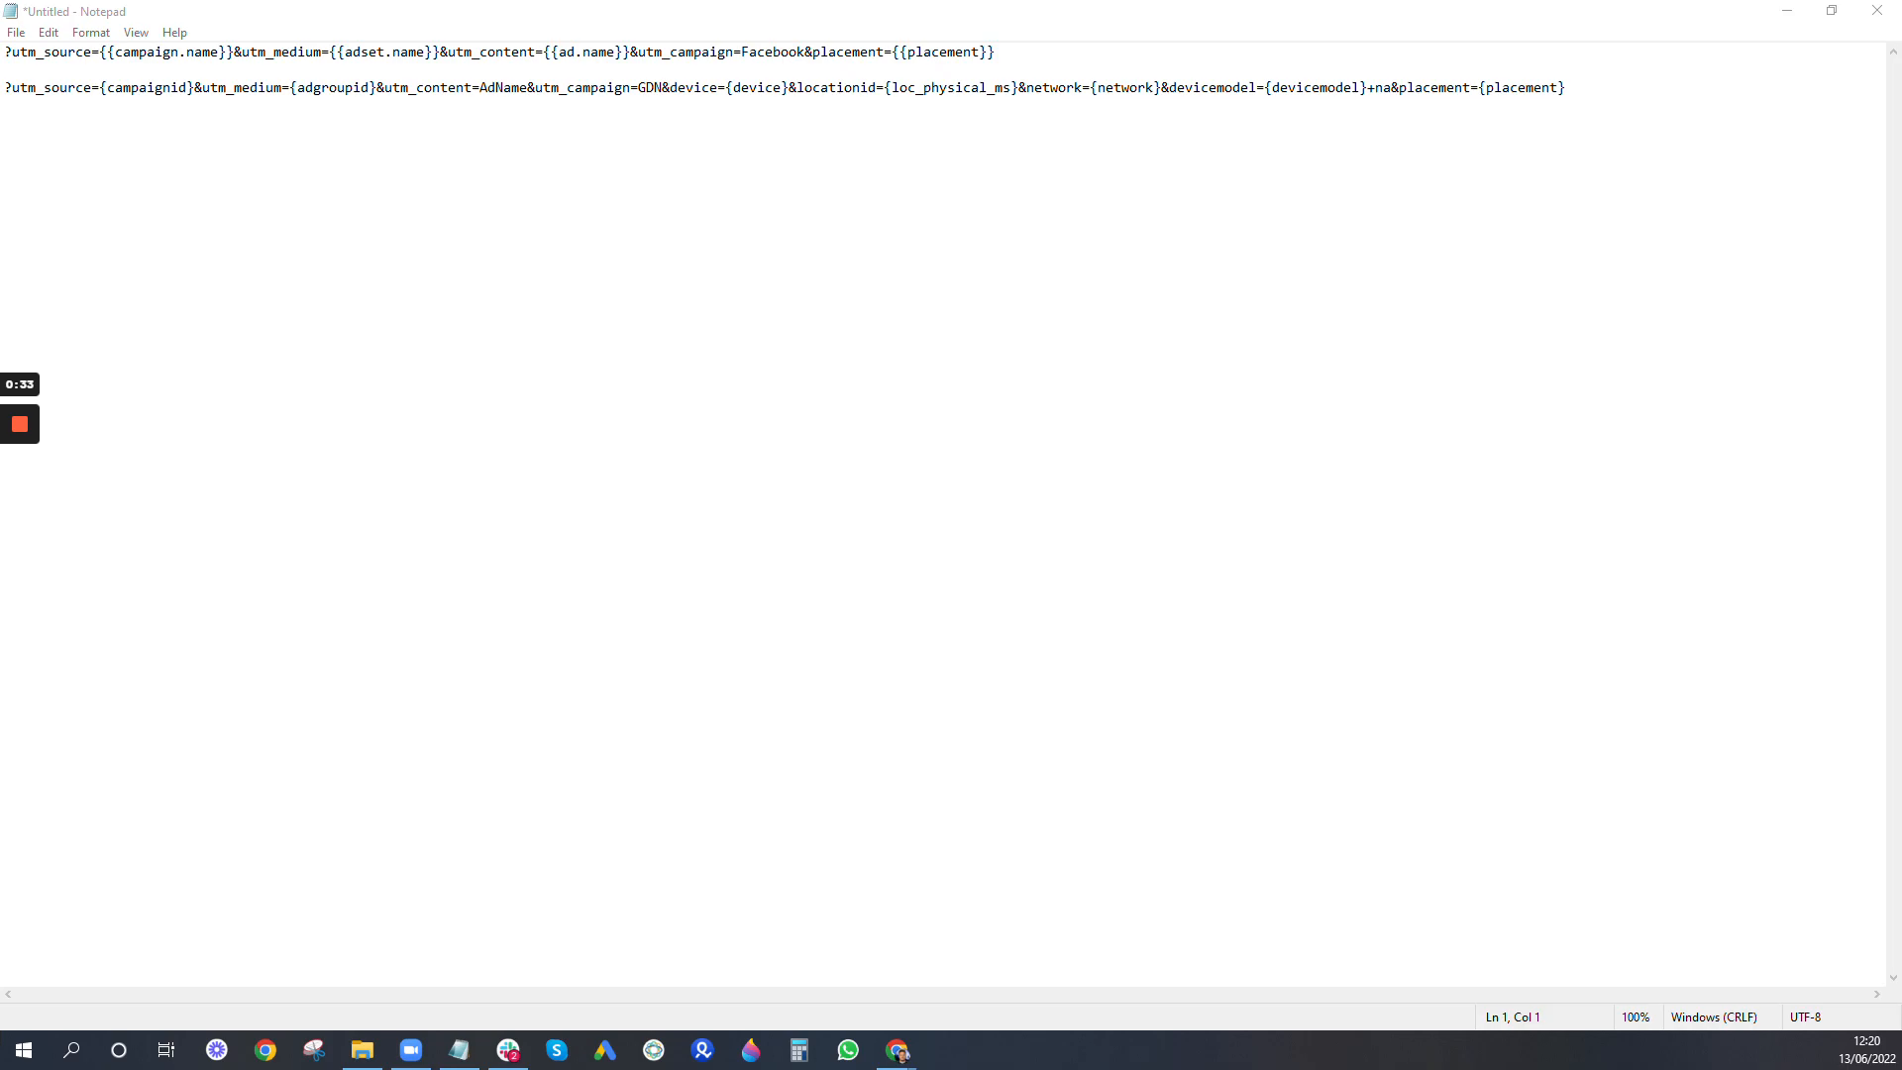
# - Highlight the Facebook UTM string and the Google Display UTM string one after the other to compare their parameters
pyautogui.moveTo(1088, 58); pyautogui.dragTo(5, 54)
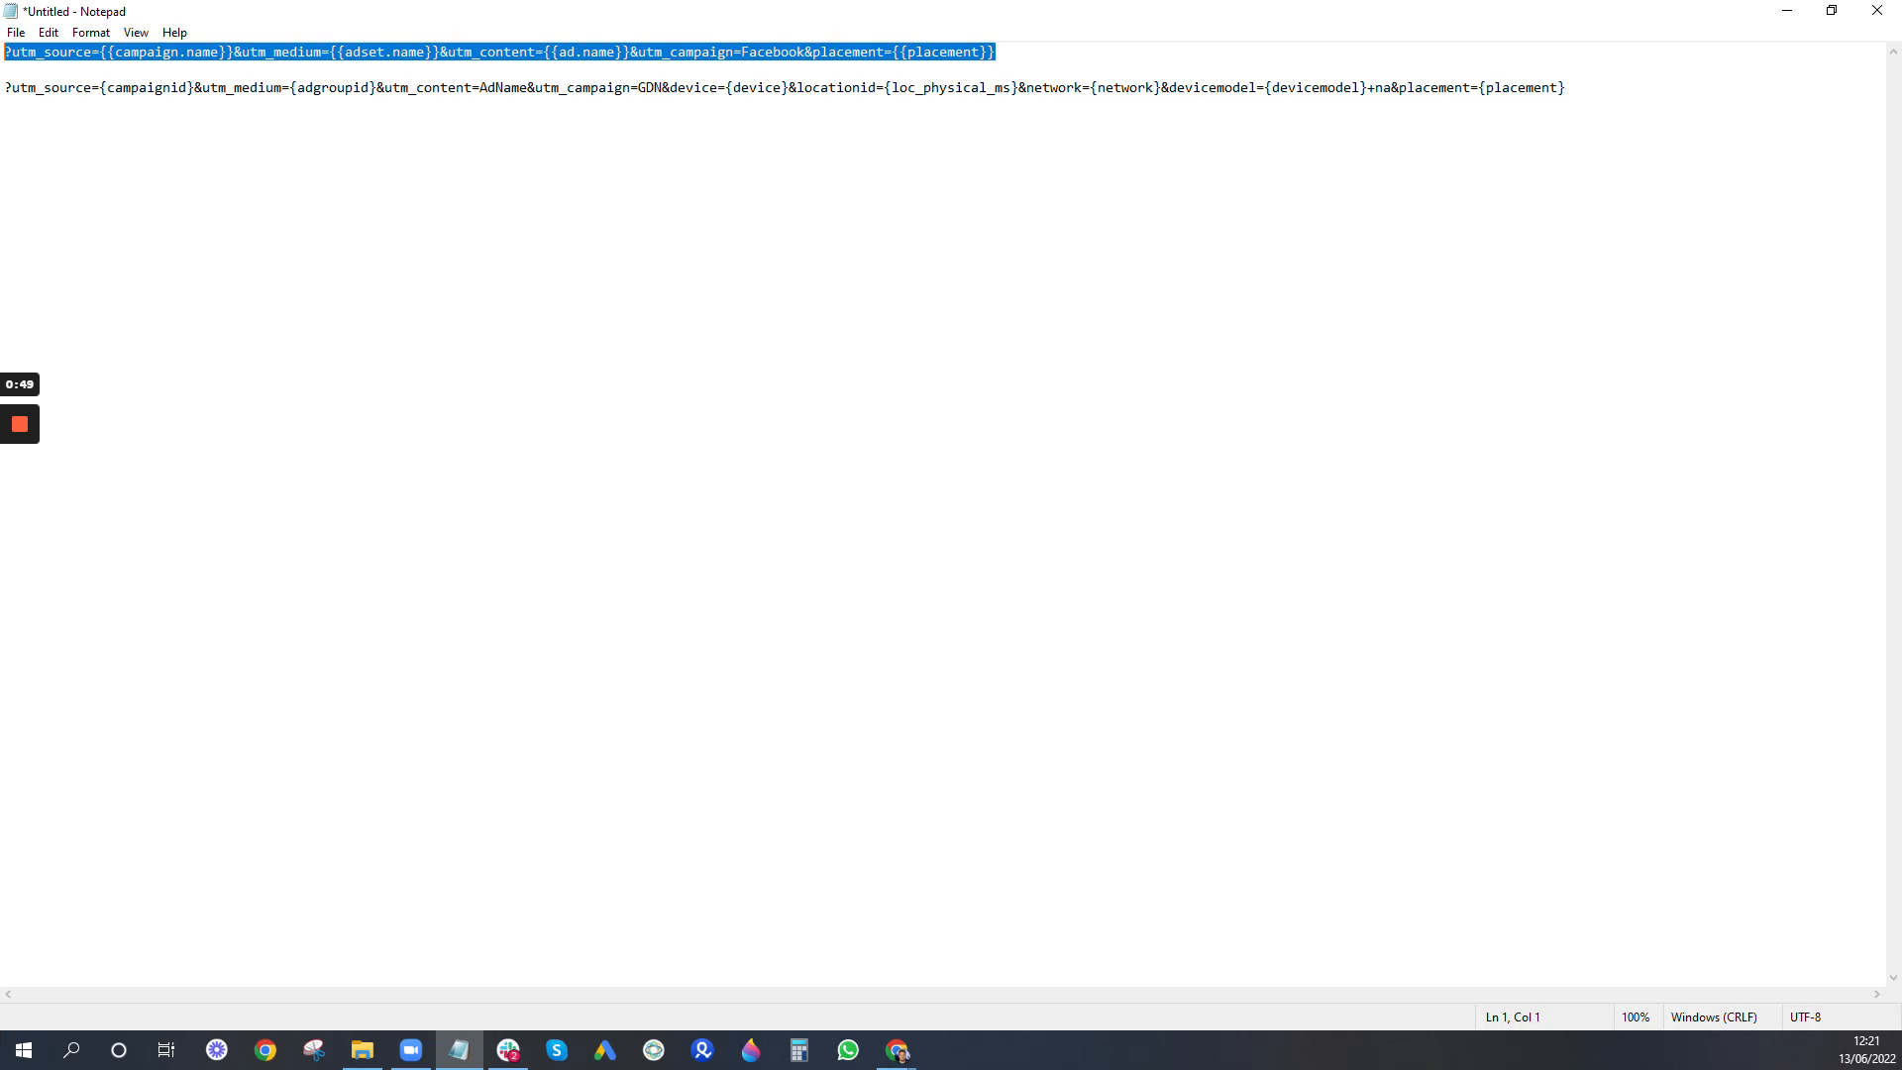
pyautogui.click(788, 85)
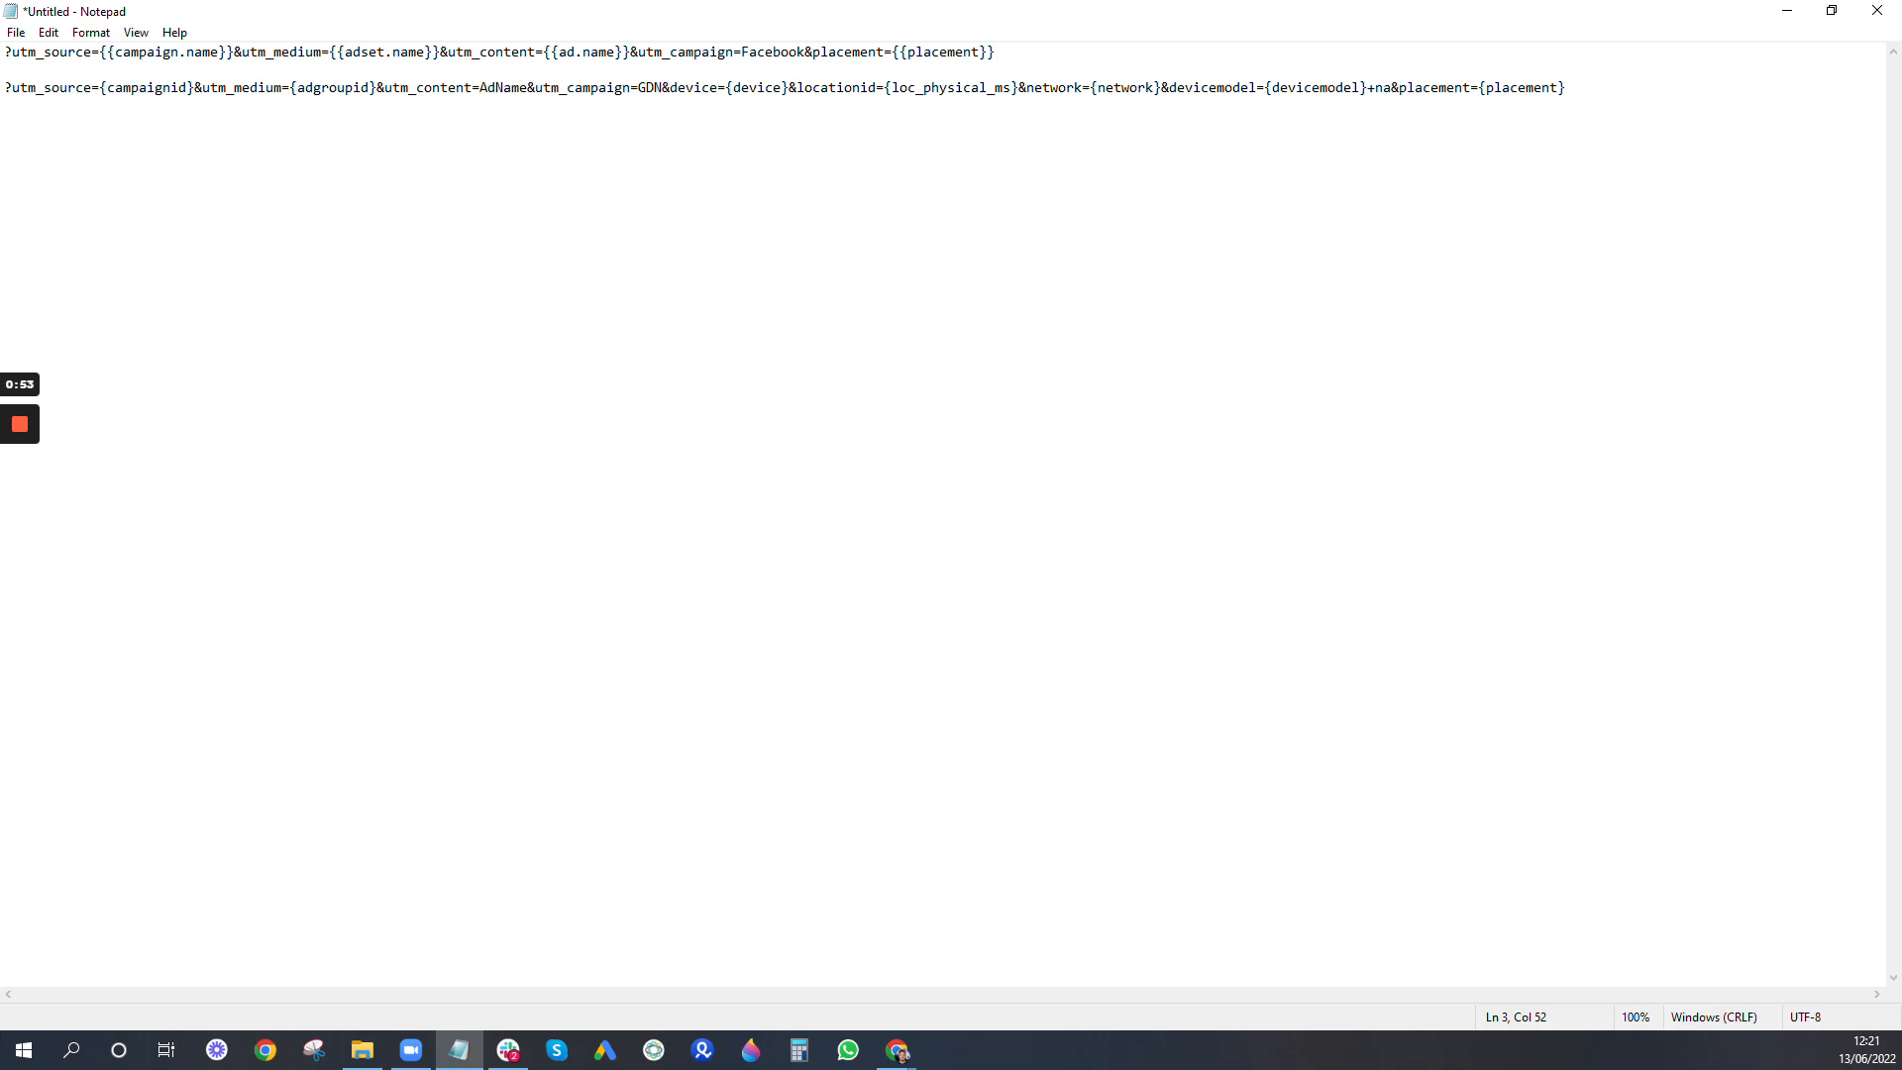
pyautogui.moveTo(1573, 93); pyautogui.dragTo(0, 86)
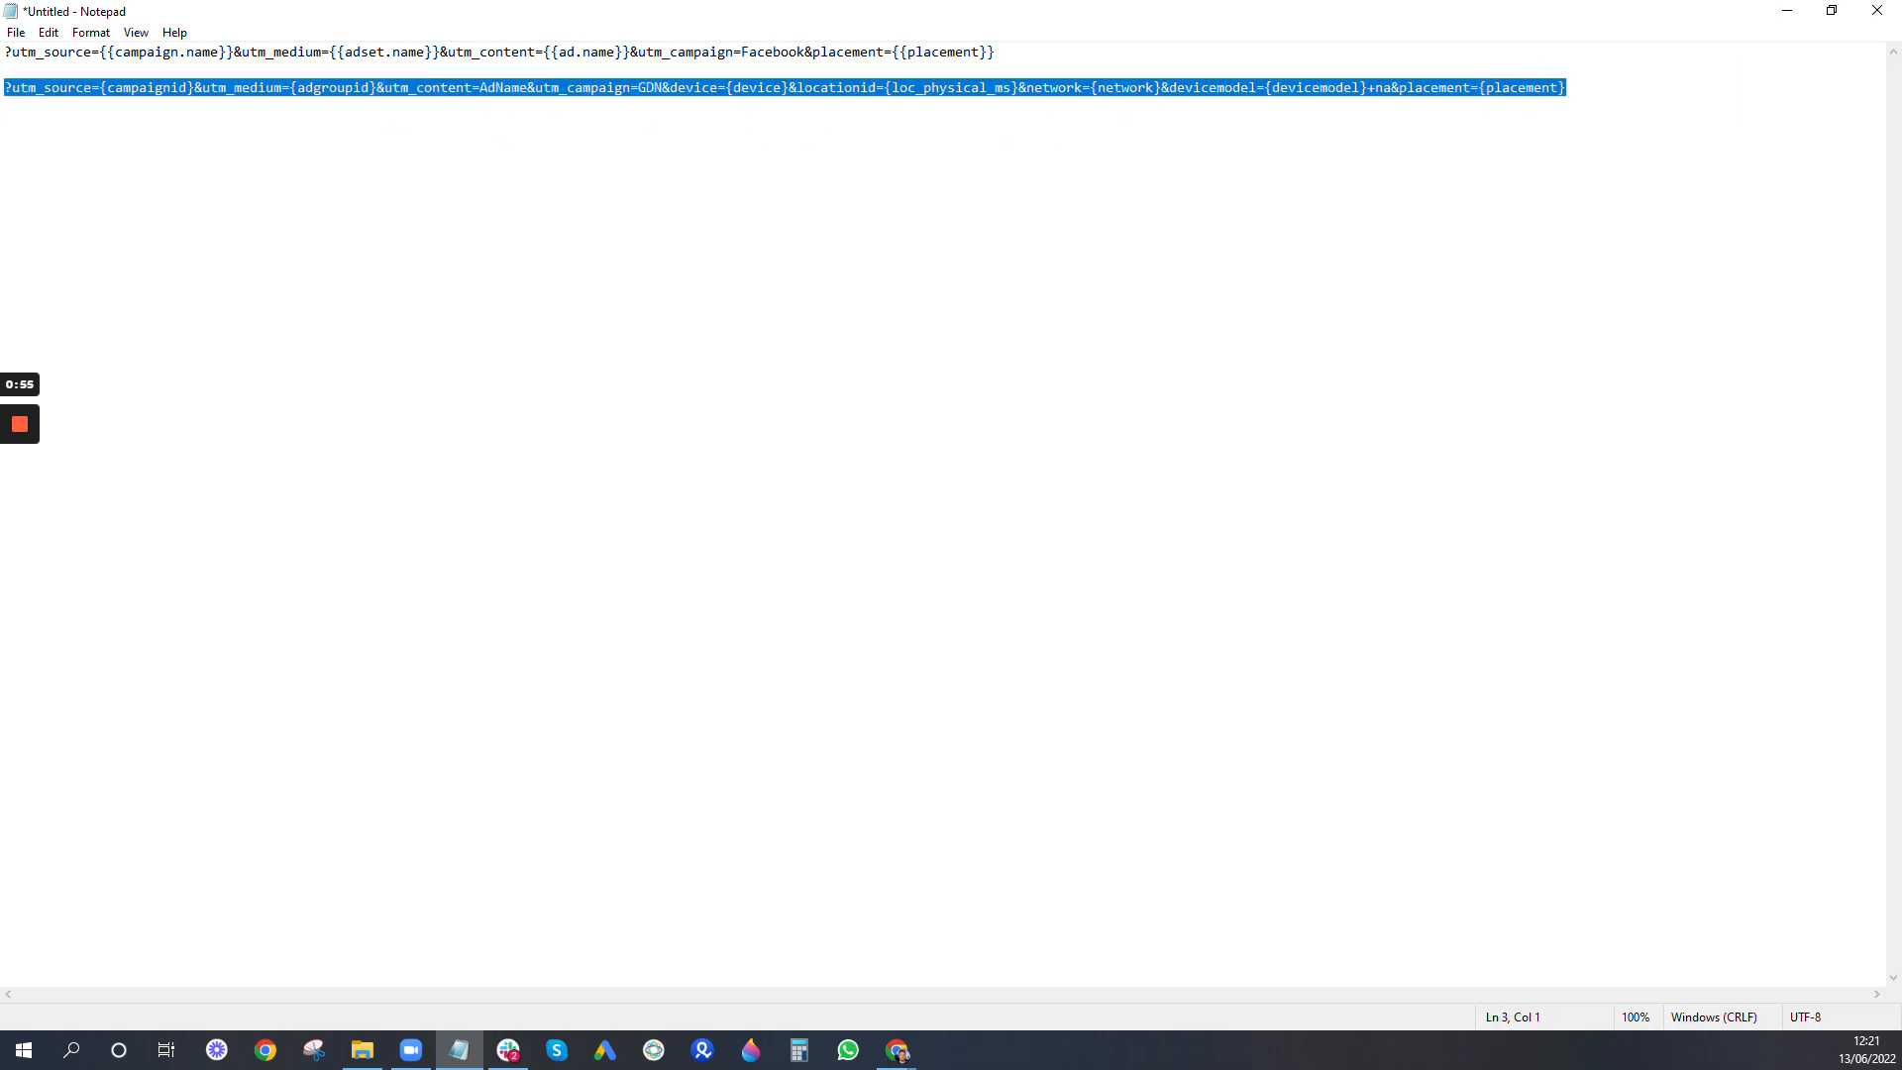
pyautogui.click(1340, 105)
pyautogui.click(1394, 61)
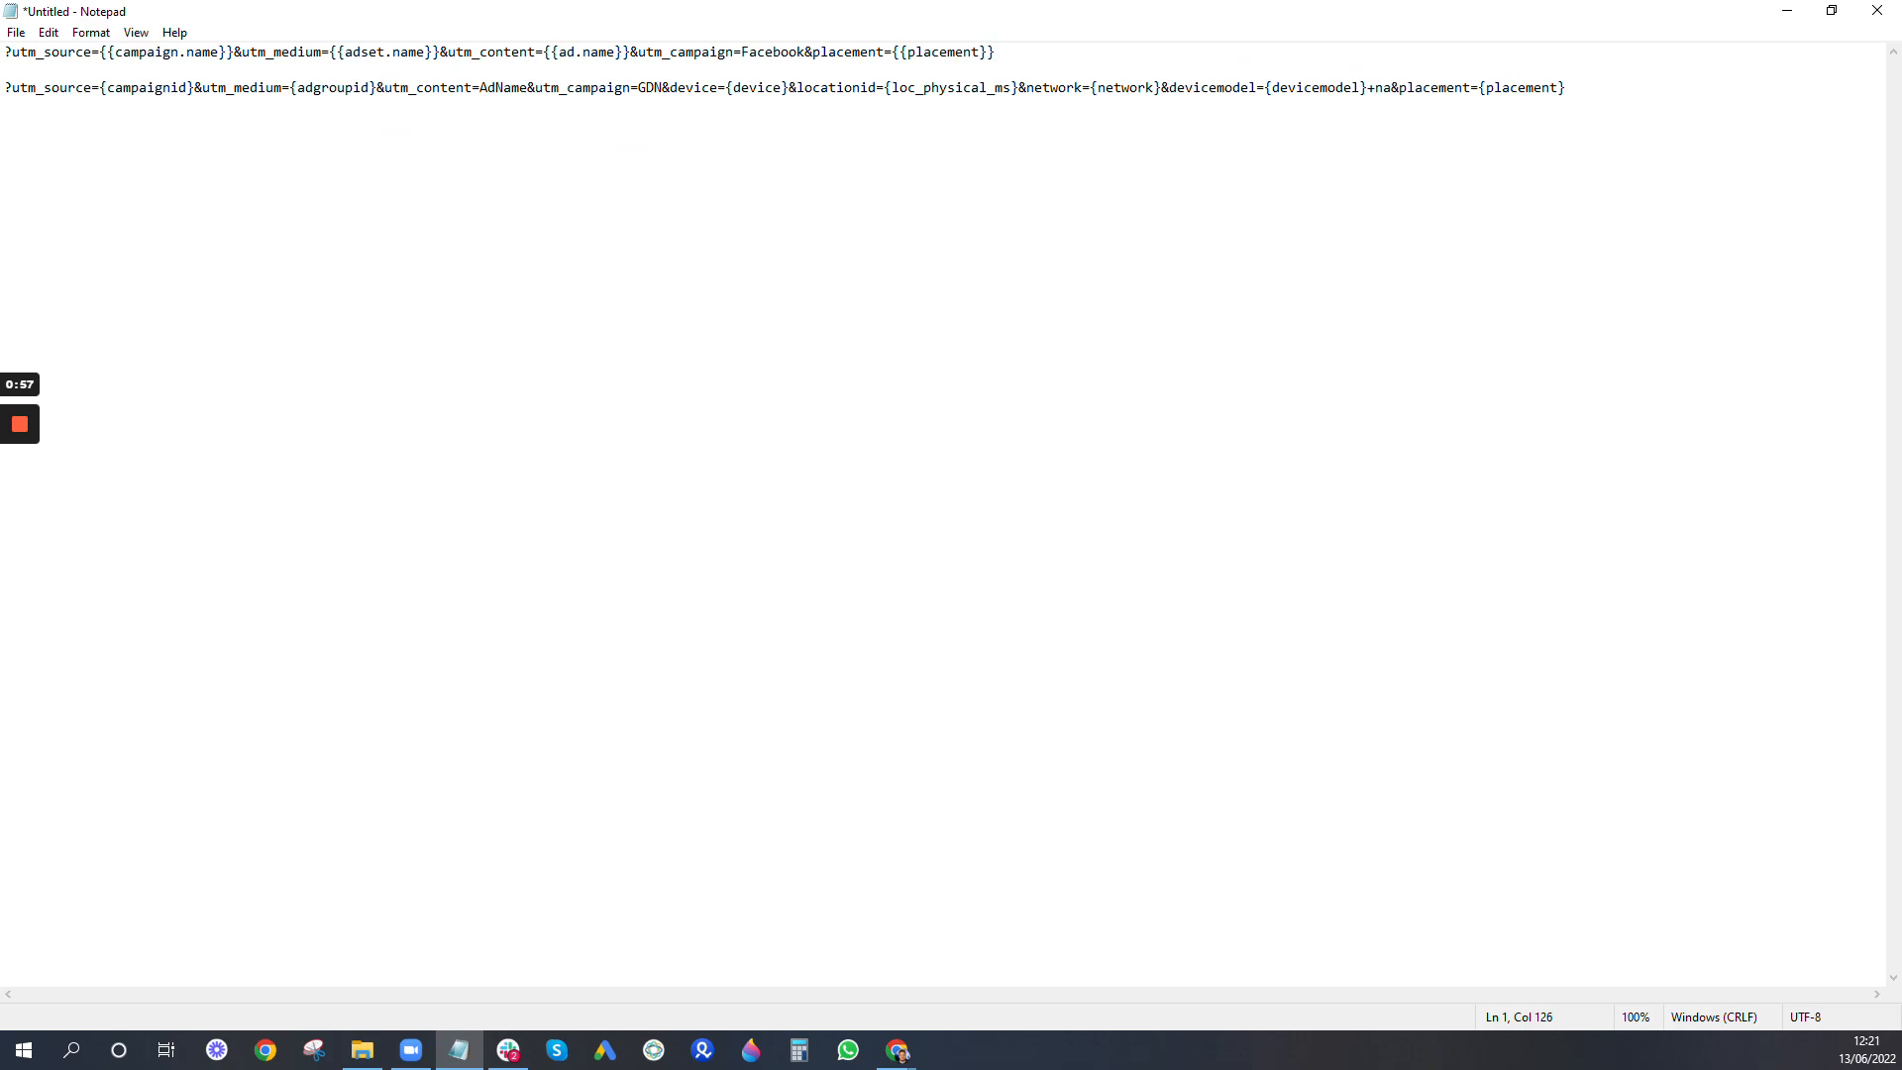
pyautogui.moveTo(1395, 61); pyautogui.dragTo(2, 51)
pyautogui.moveTo(381, 54); pyautogui.dragTo(1382, 51)
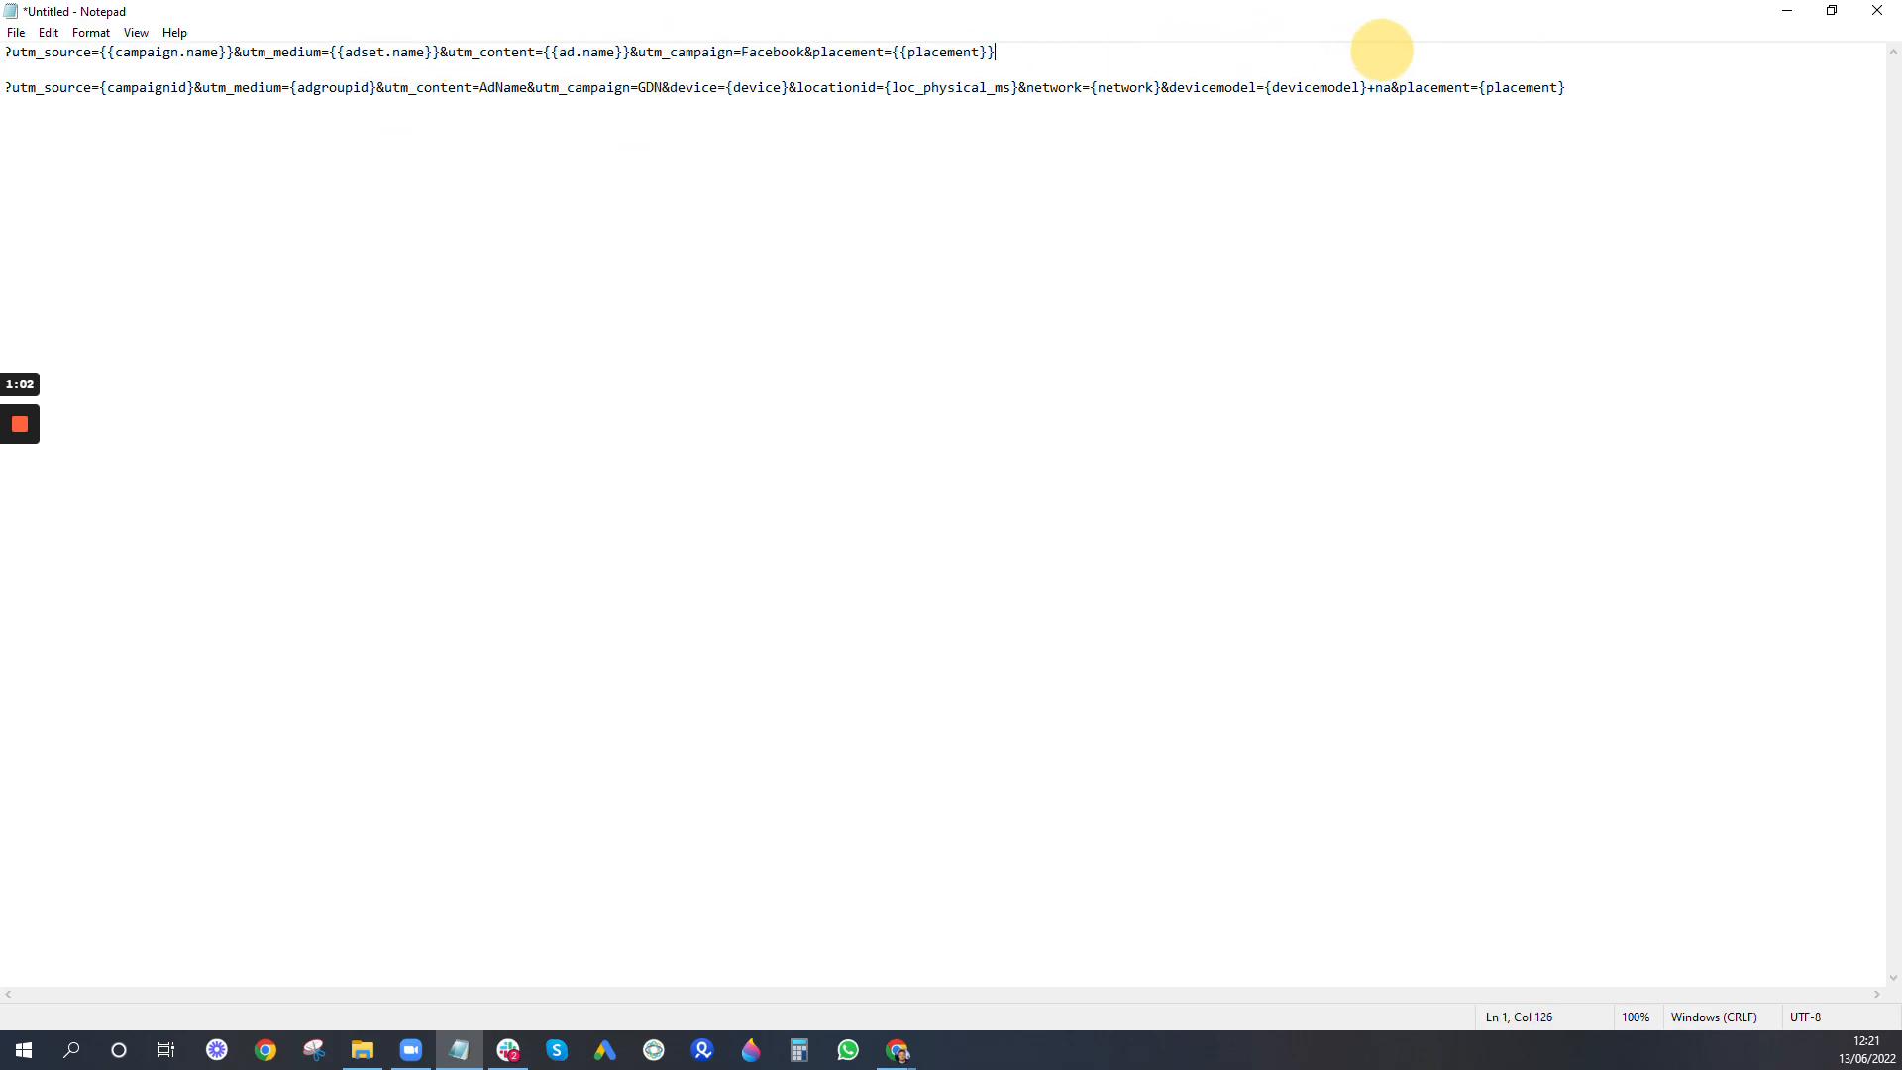
# - Review the list of URL dynamic parameters in the Meta Business Help Center article against the UTM strings in Notepad
pyautogui.click(1786, 10)
pyautogui.scroll(-2, 1081, 504)
pyautogui.scroll(-5, 1054, 507)
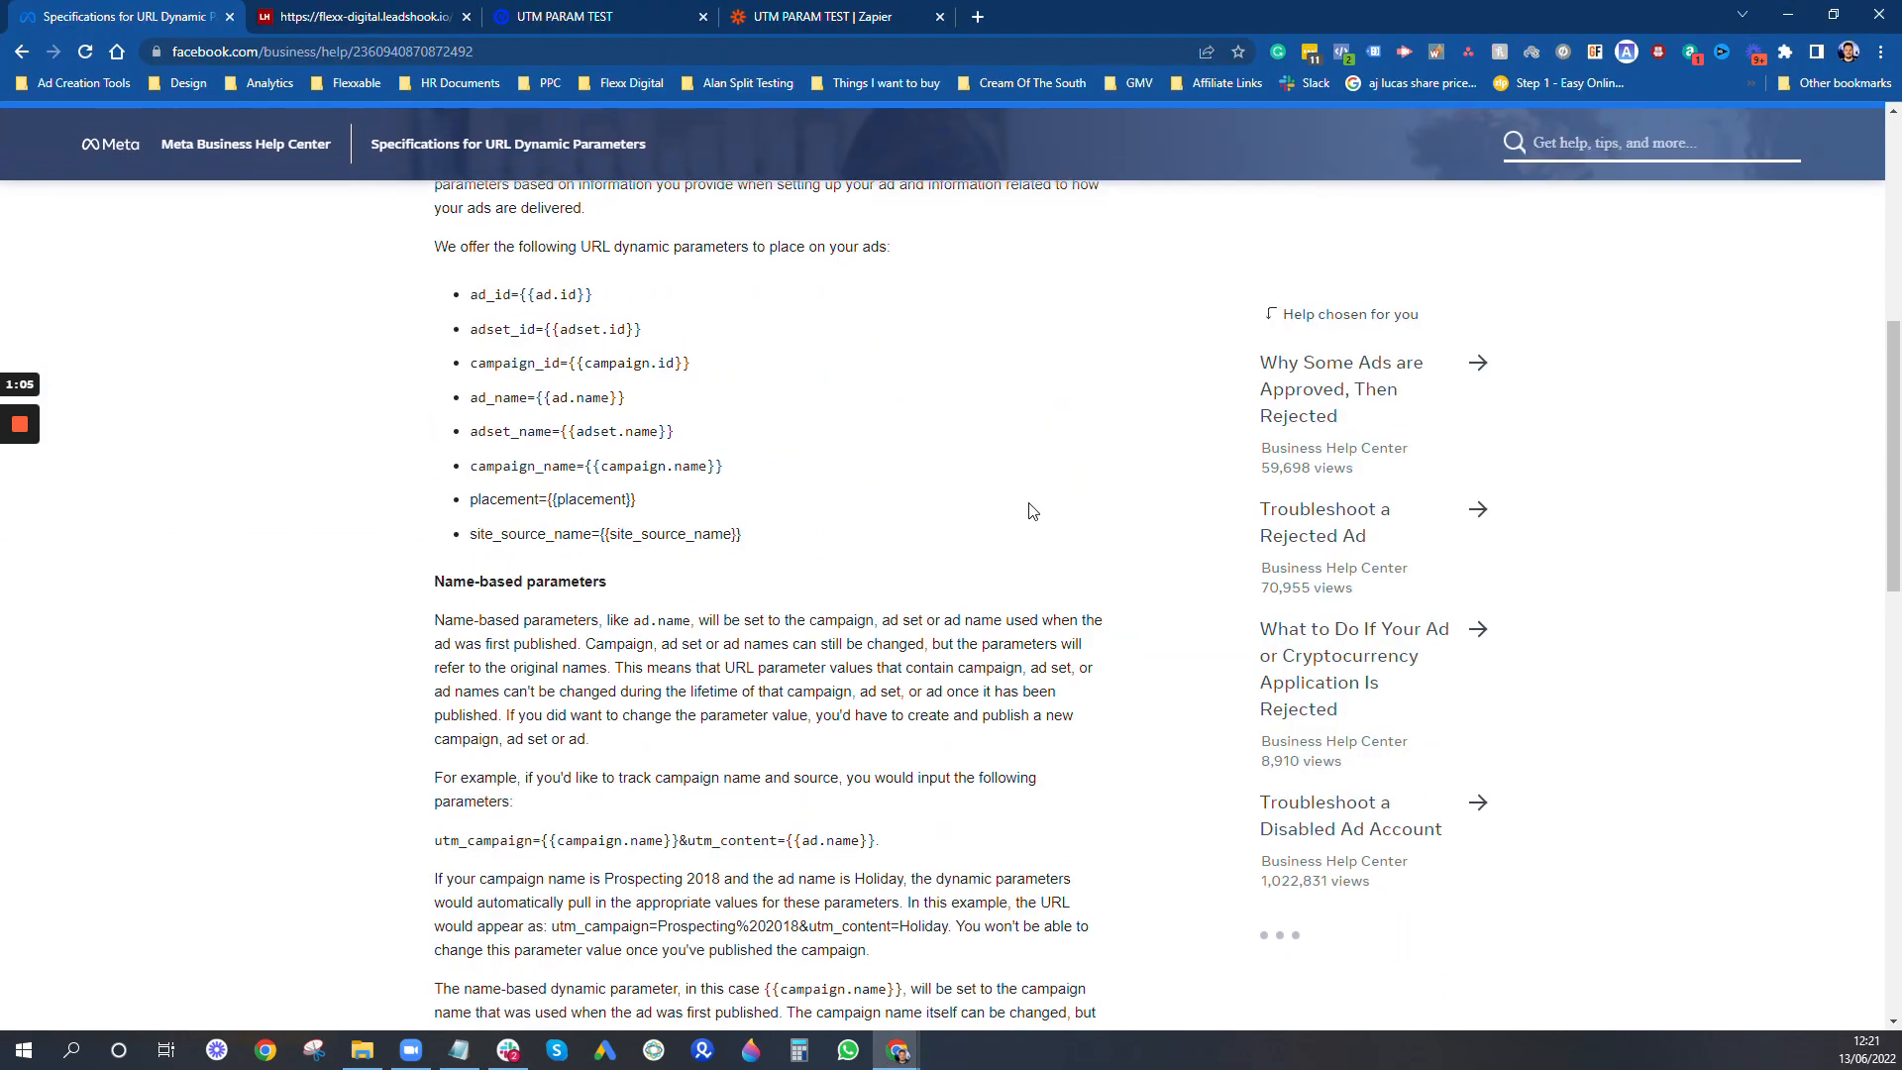
pyautogui.scroll(3, 743, 365)
pyautogui.scroll(-2, 942, 414)
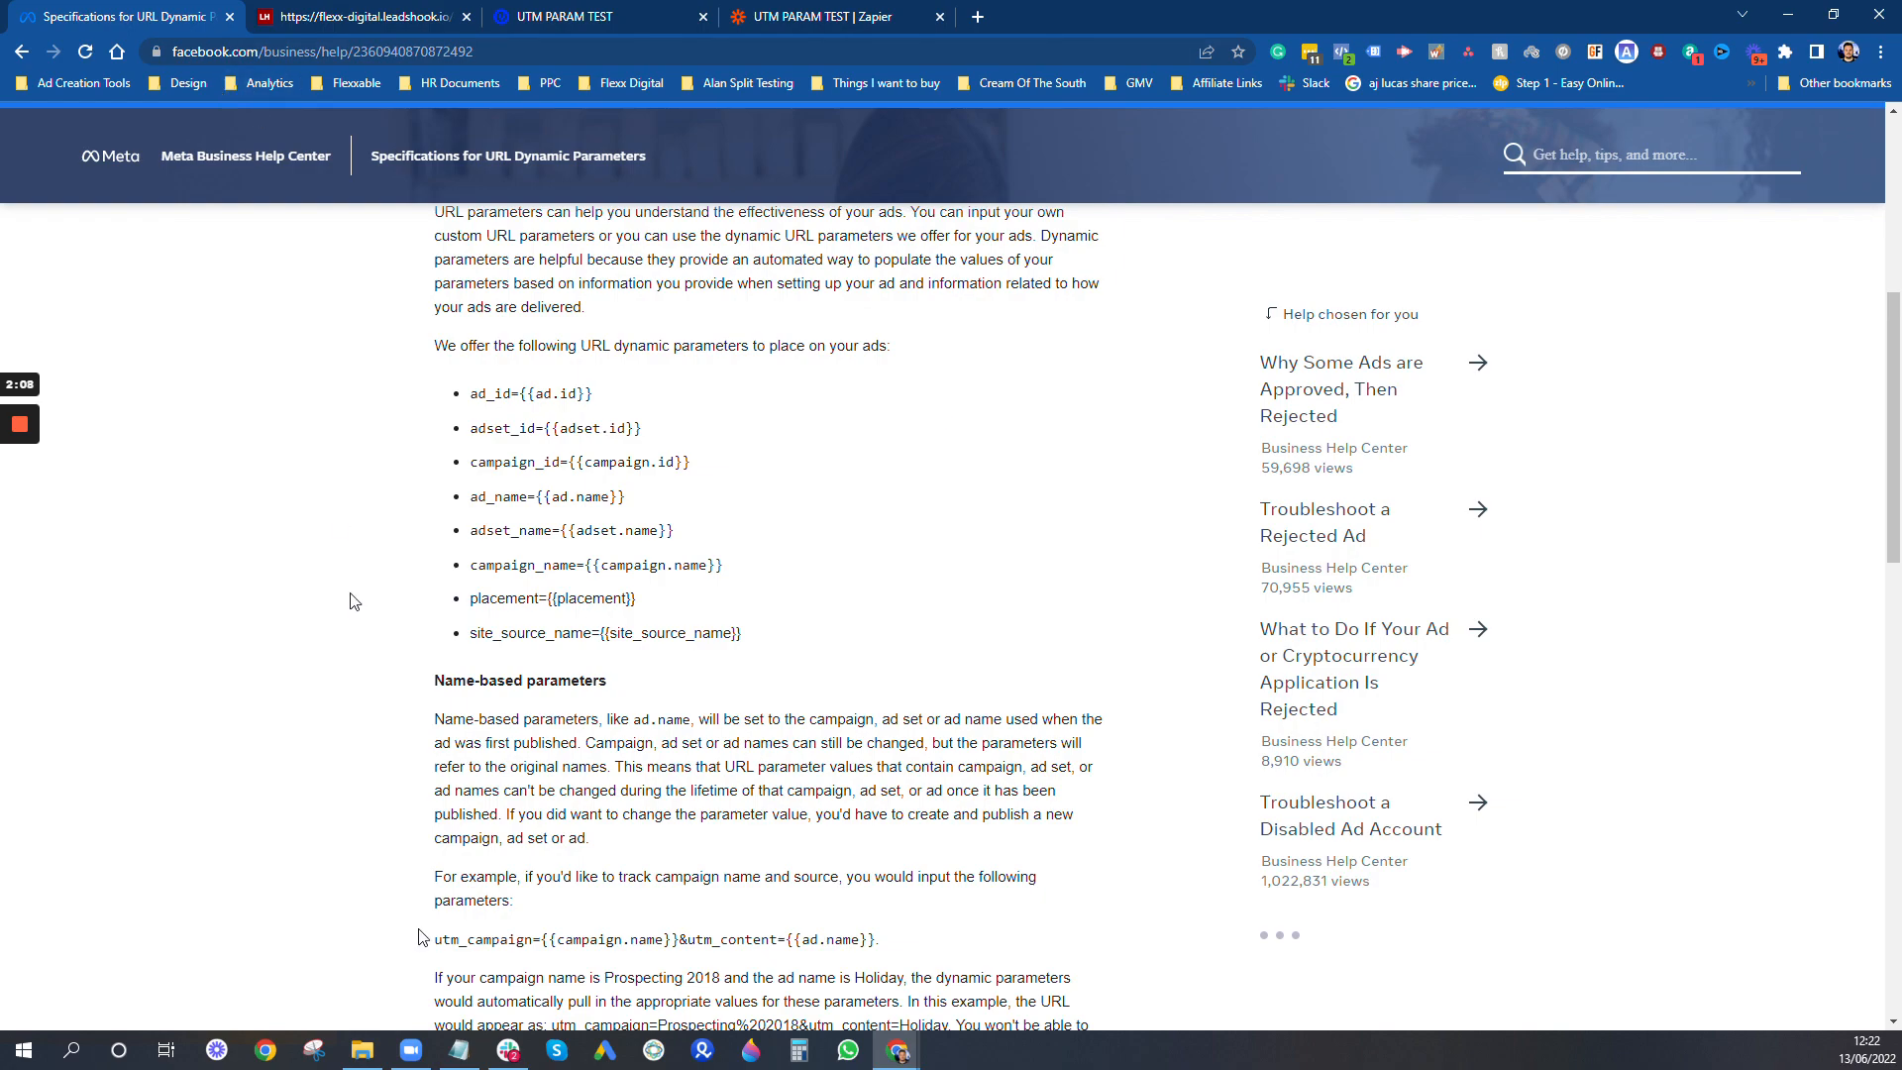
pyautogui.click(459, 1050)
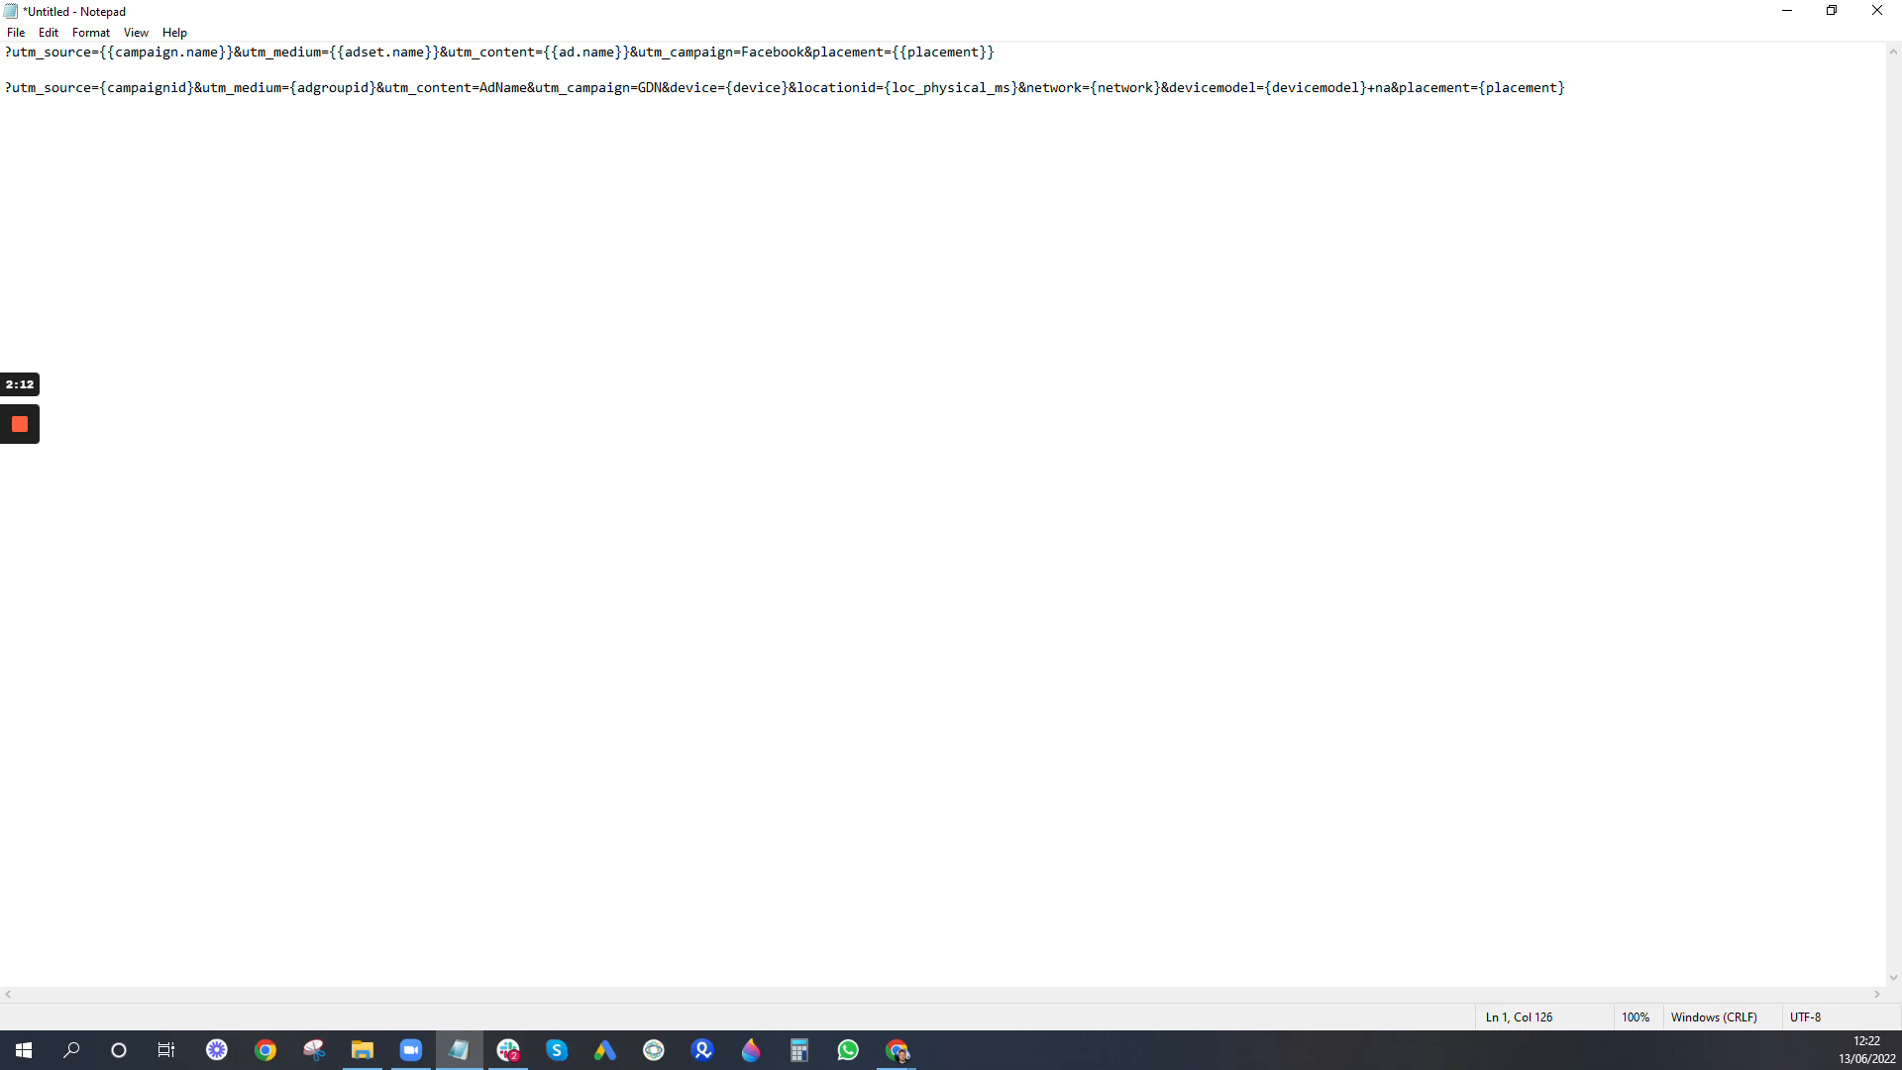
pyautogui.click(1786, 12)
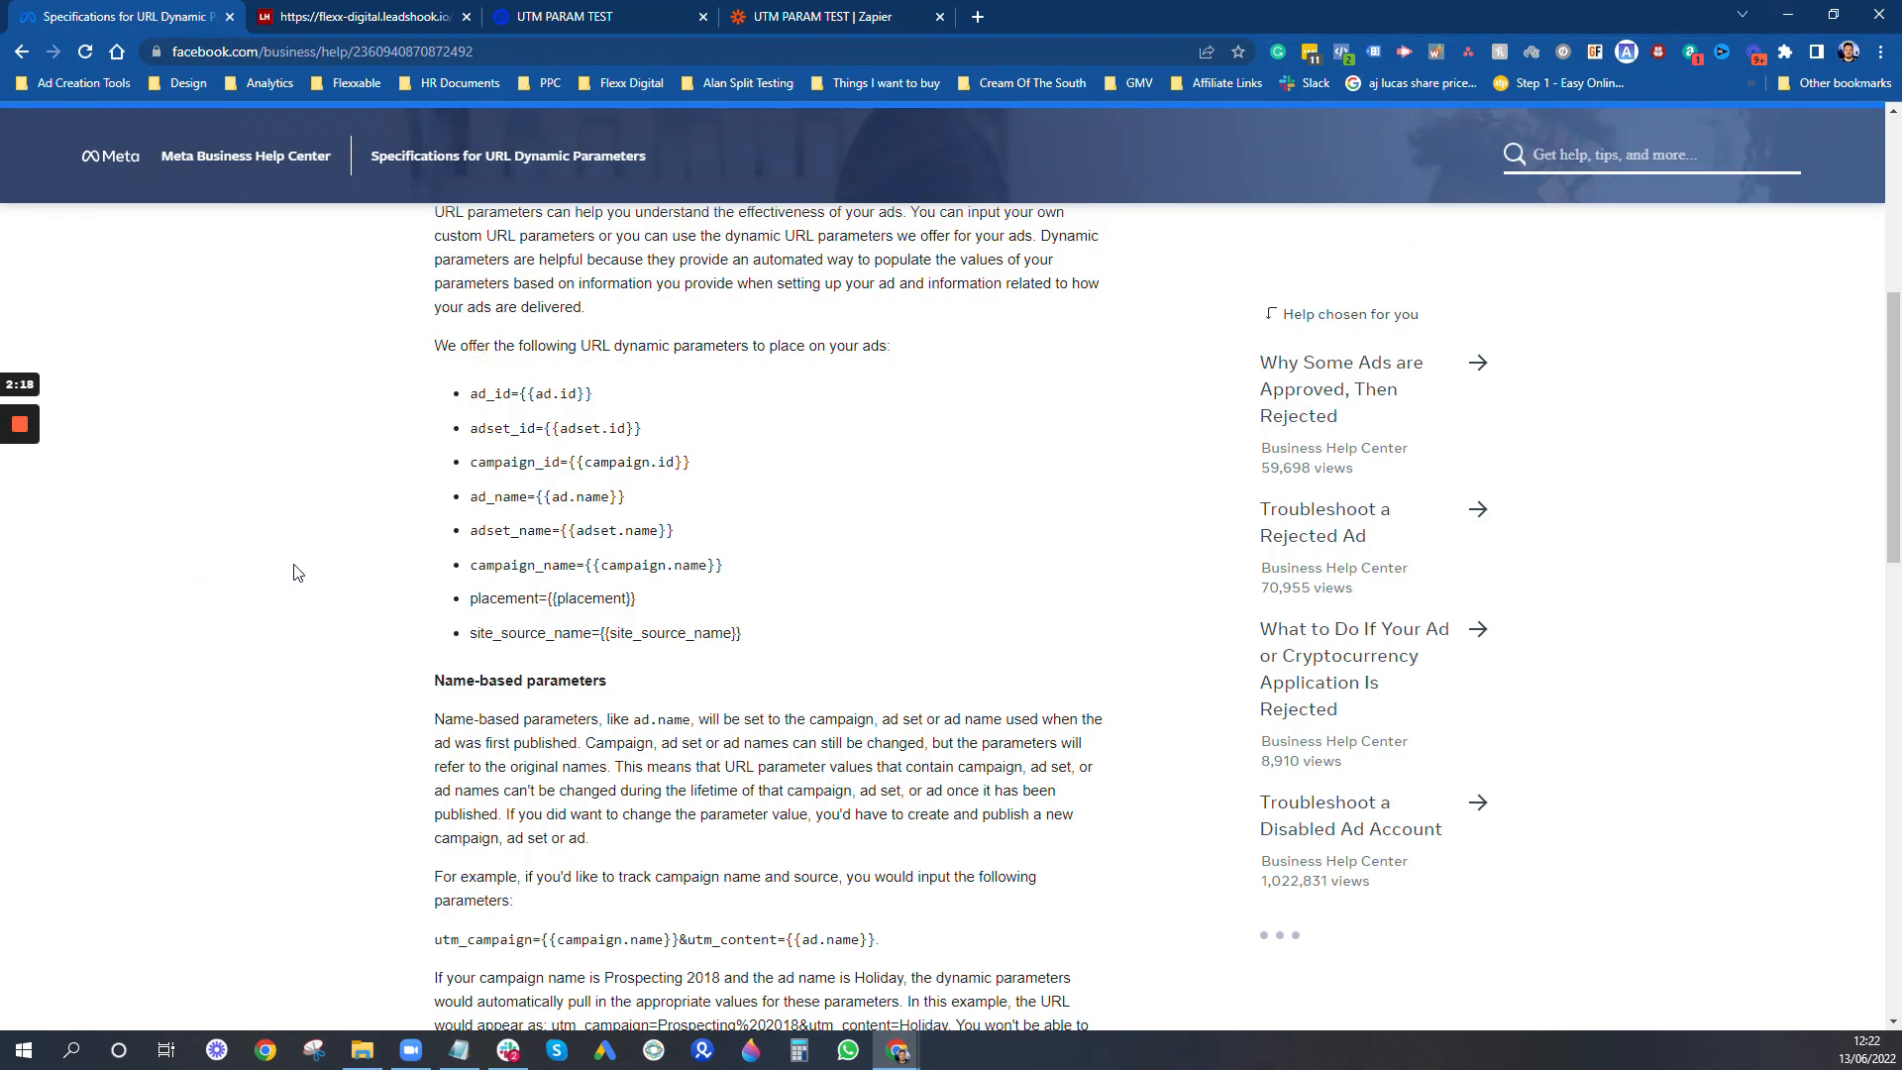
# - Switch to the LeadsHook decision tree and shift the industry question, UTM Values Shown and Redirect nodes slightly left on the canvas
pyautogui.click(382, 16)
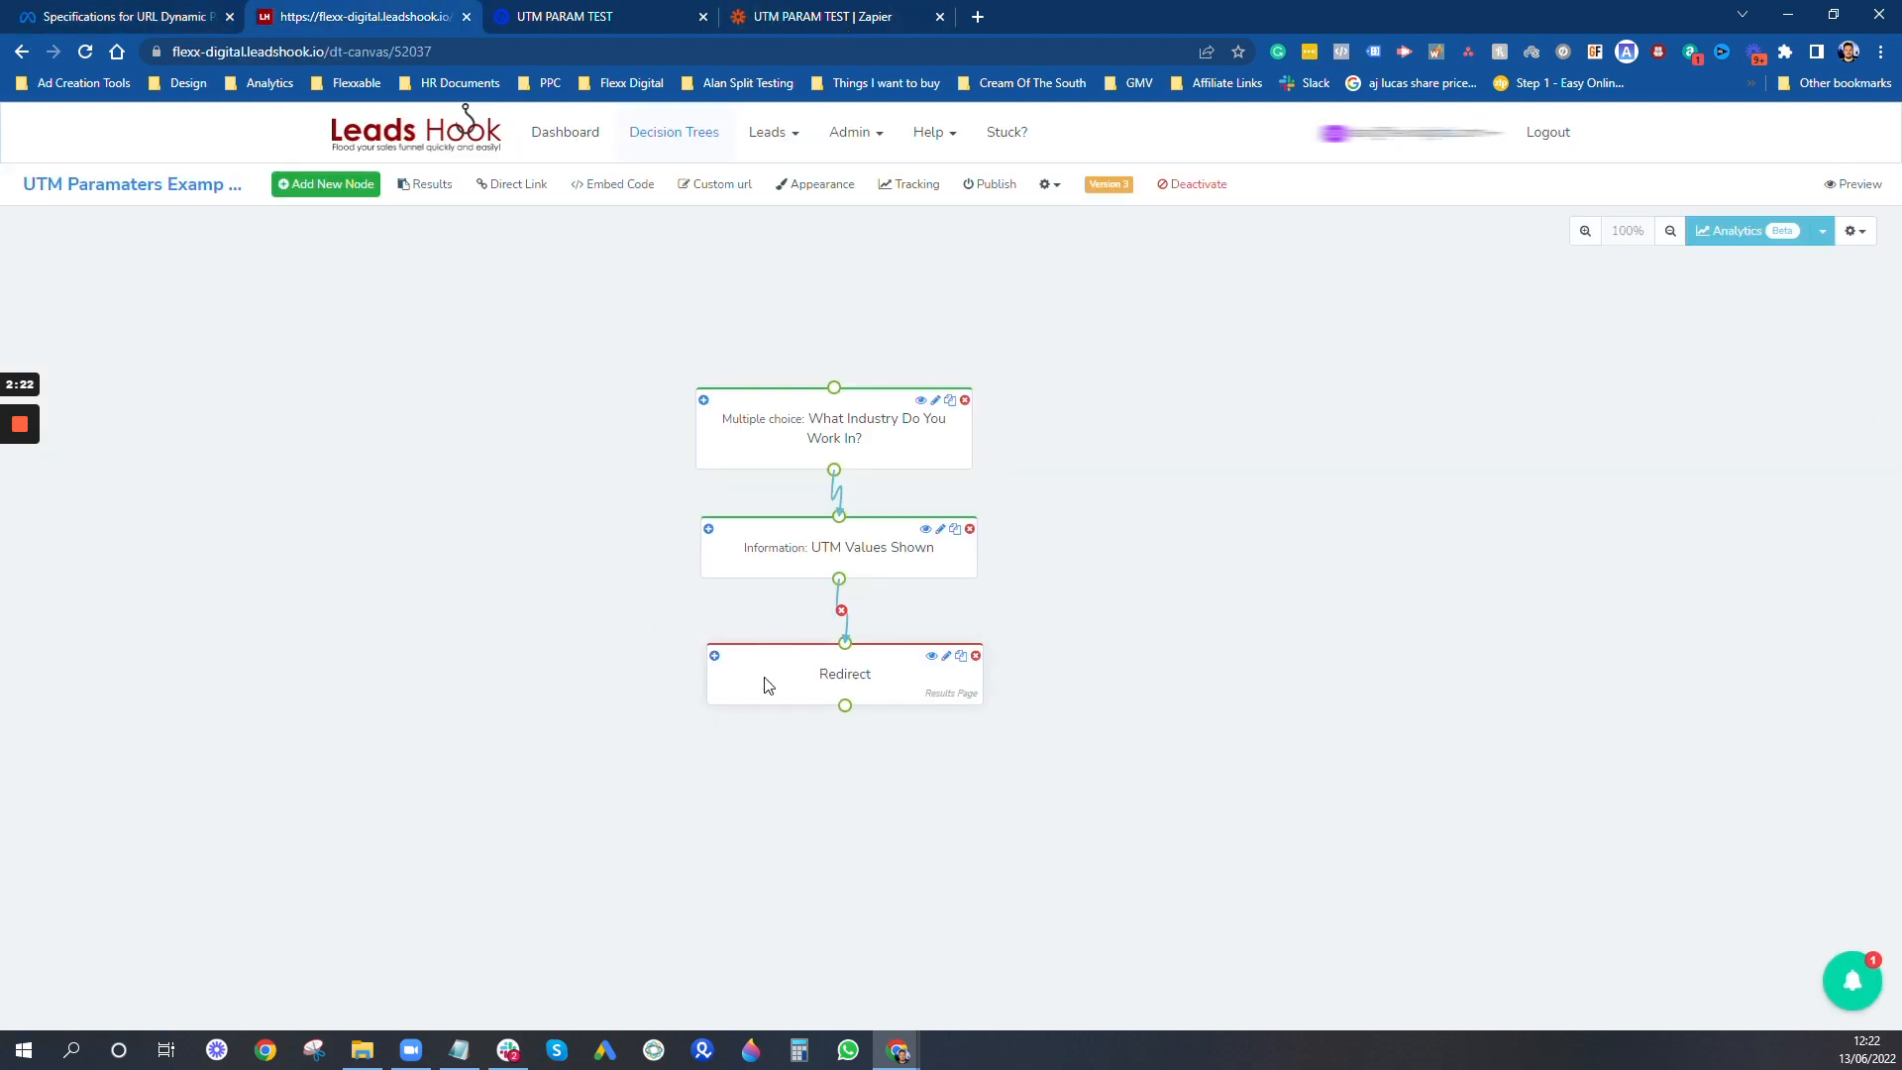
pyautogui.moveTo(765, 679); pyautogui.dragTo(744, 681)
pyautogui.moveTo(787, 569); pyautogui.dragTo(751, 568)
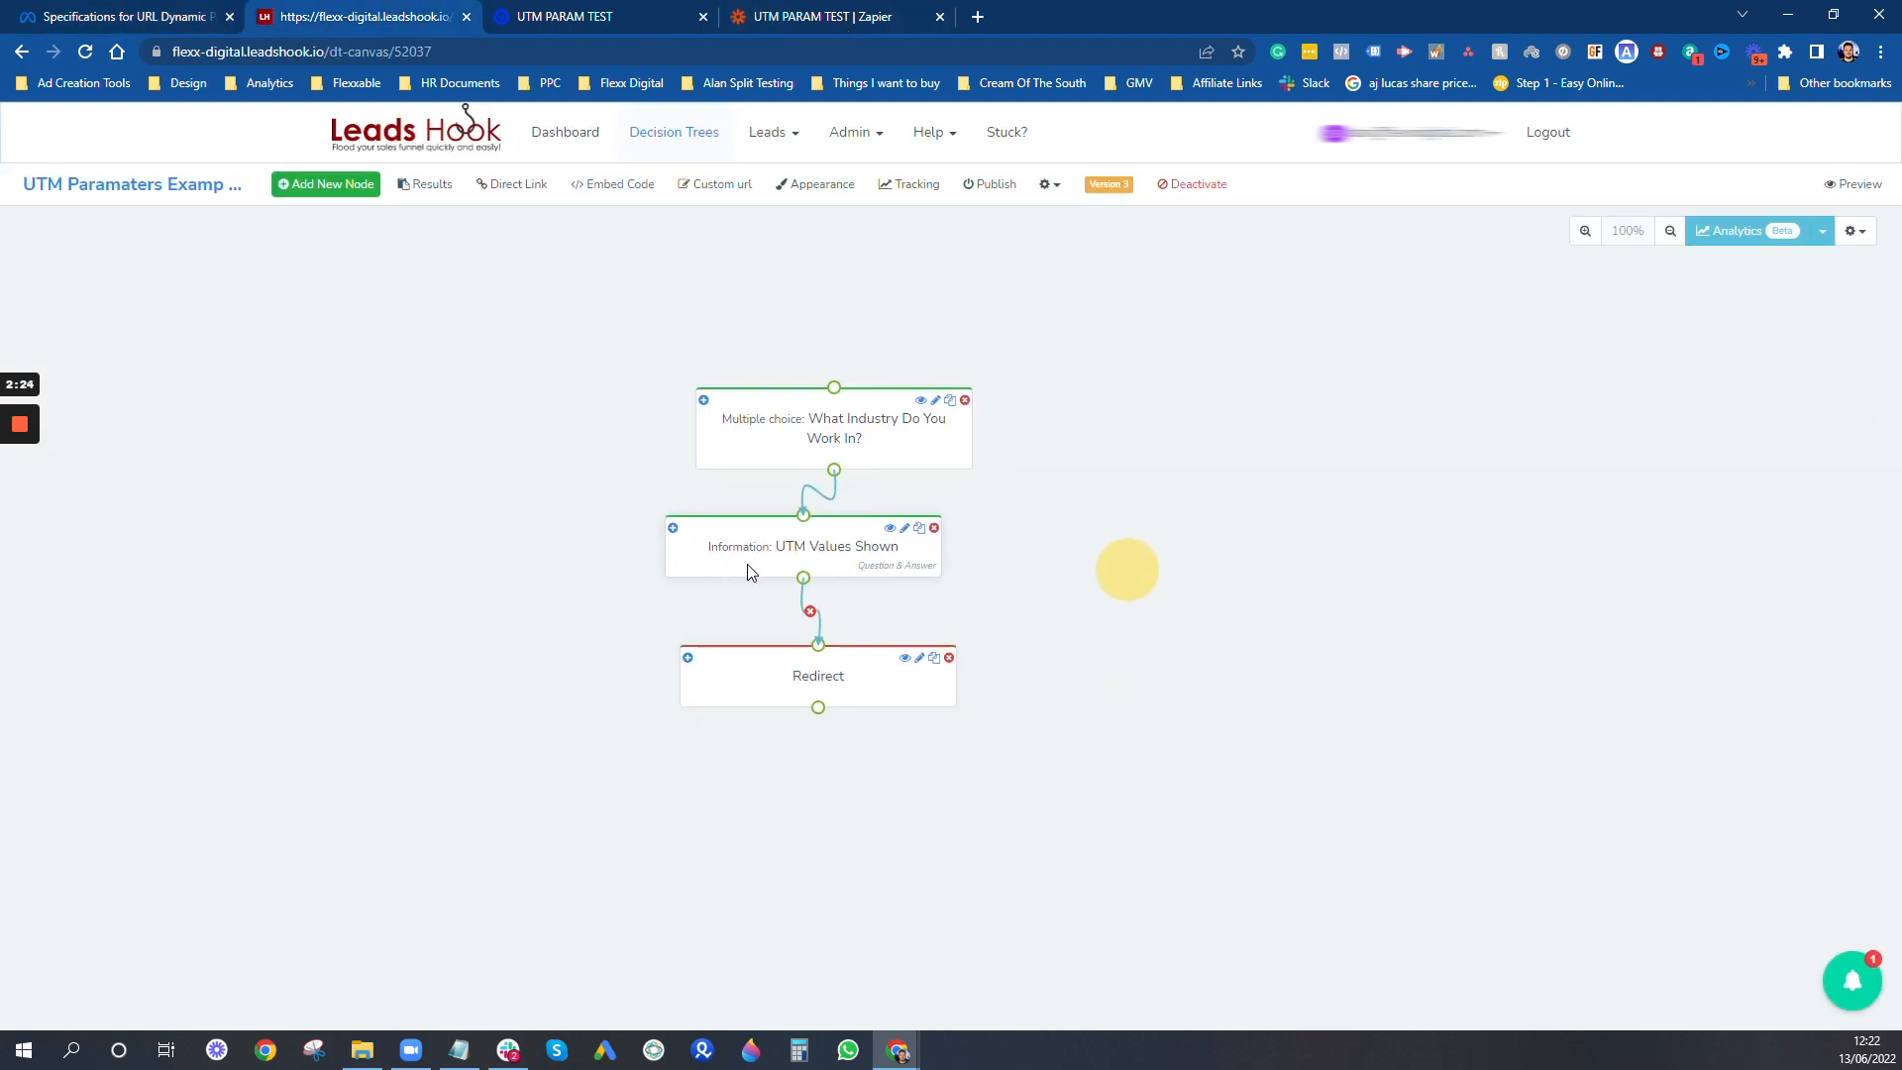
pyautogui.moveTo(781, 461); pyautogui.dragTo(746, 462)
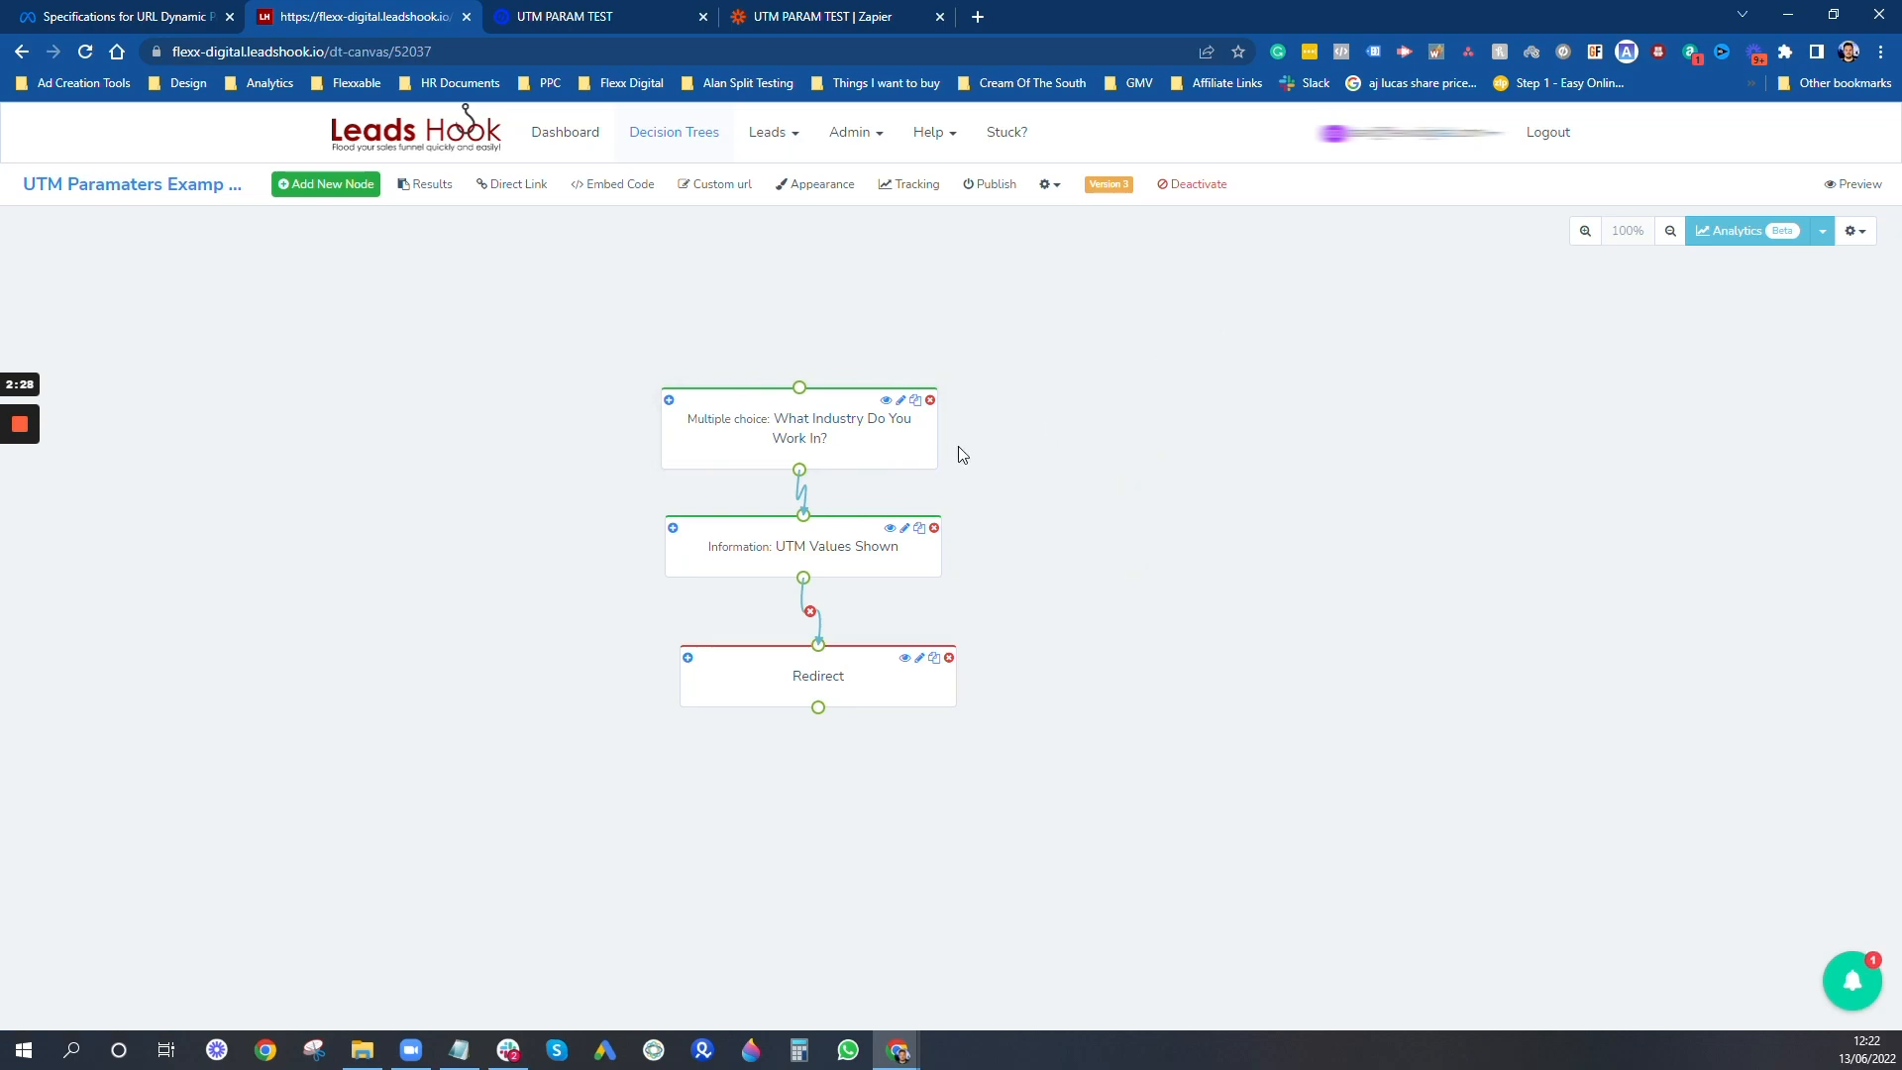
# - Edit the "What Industry Do You Work In?" node and change the text of Answer 1 to "Roofing"
pyautogui.click(831, 424)
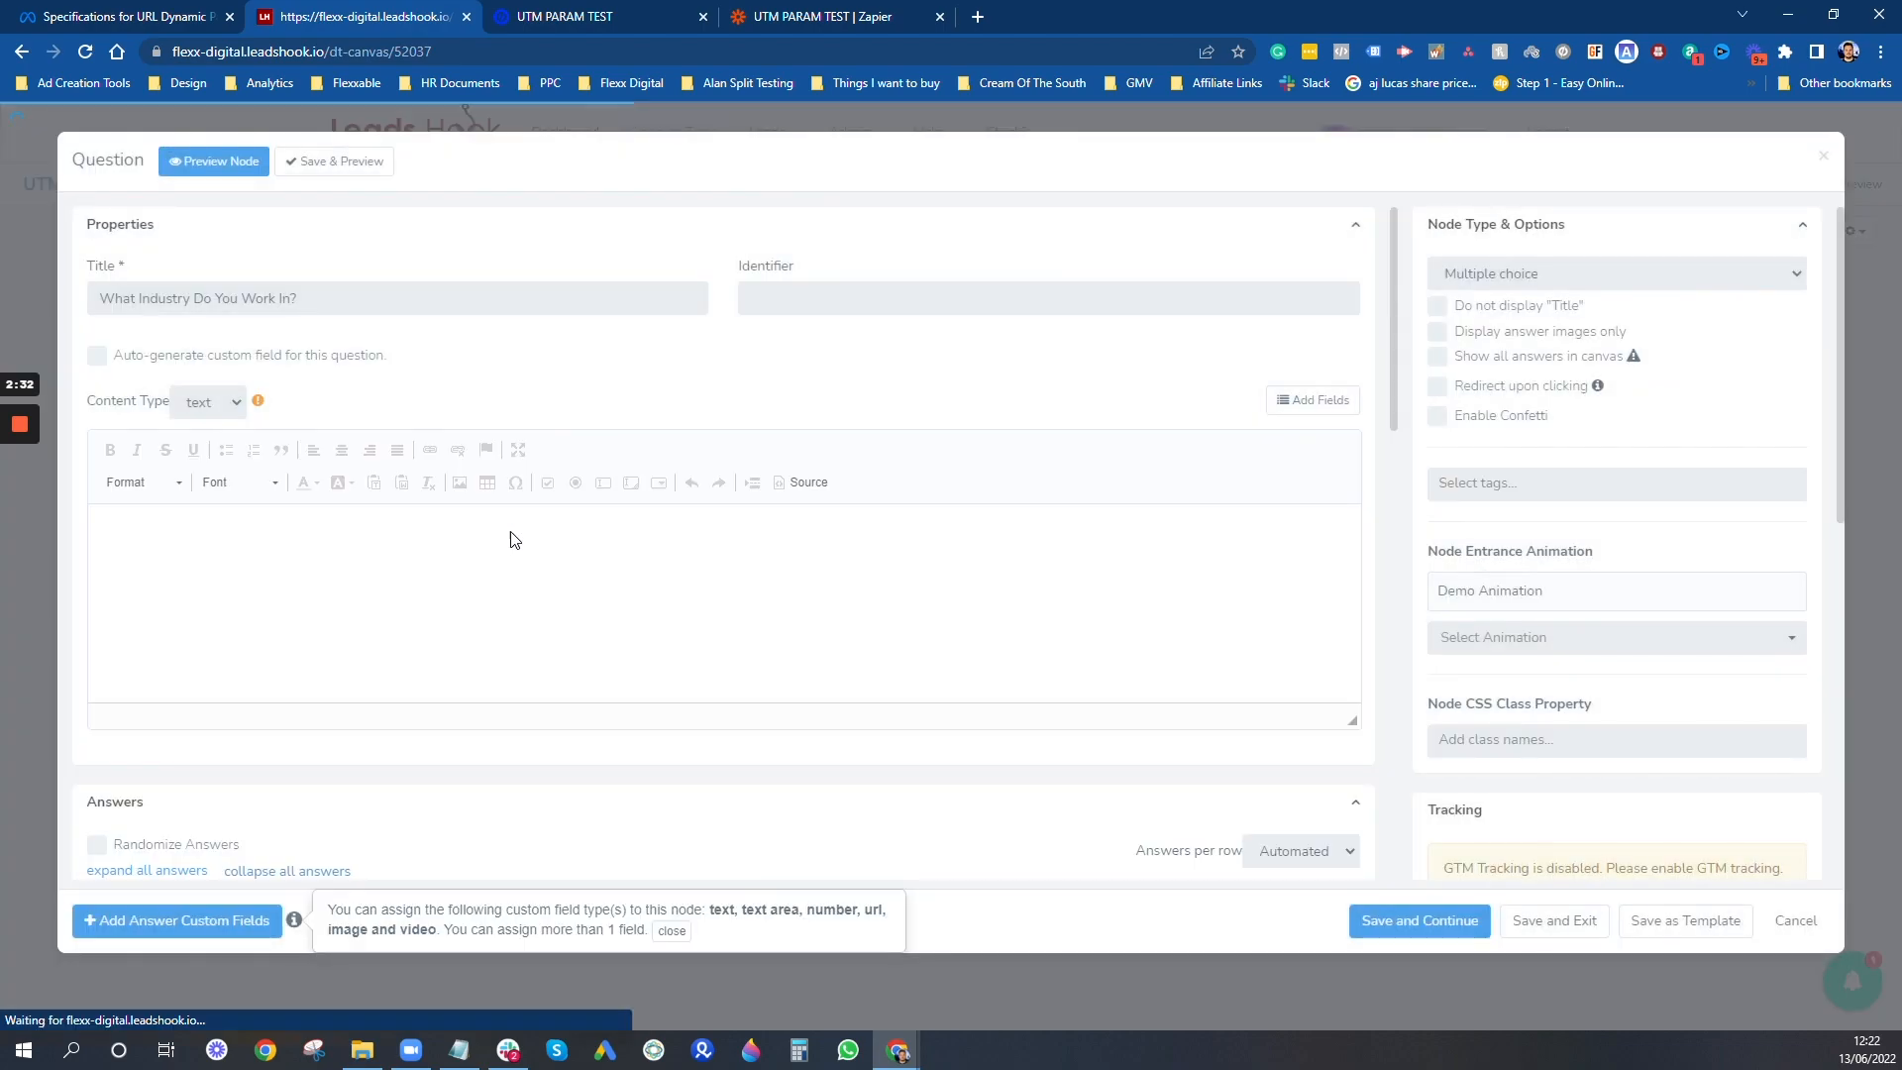
pyautogui.scroll(-1, 378, 732)
pyautogui.scroll(-4, 377, 738)
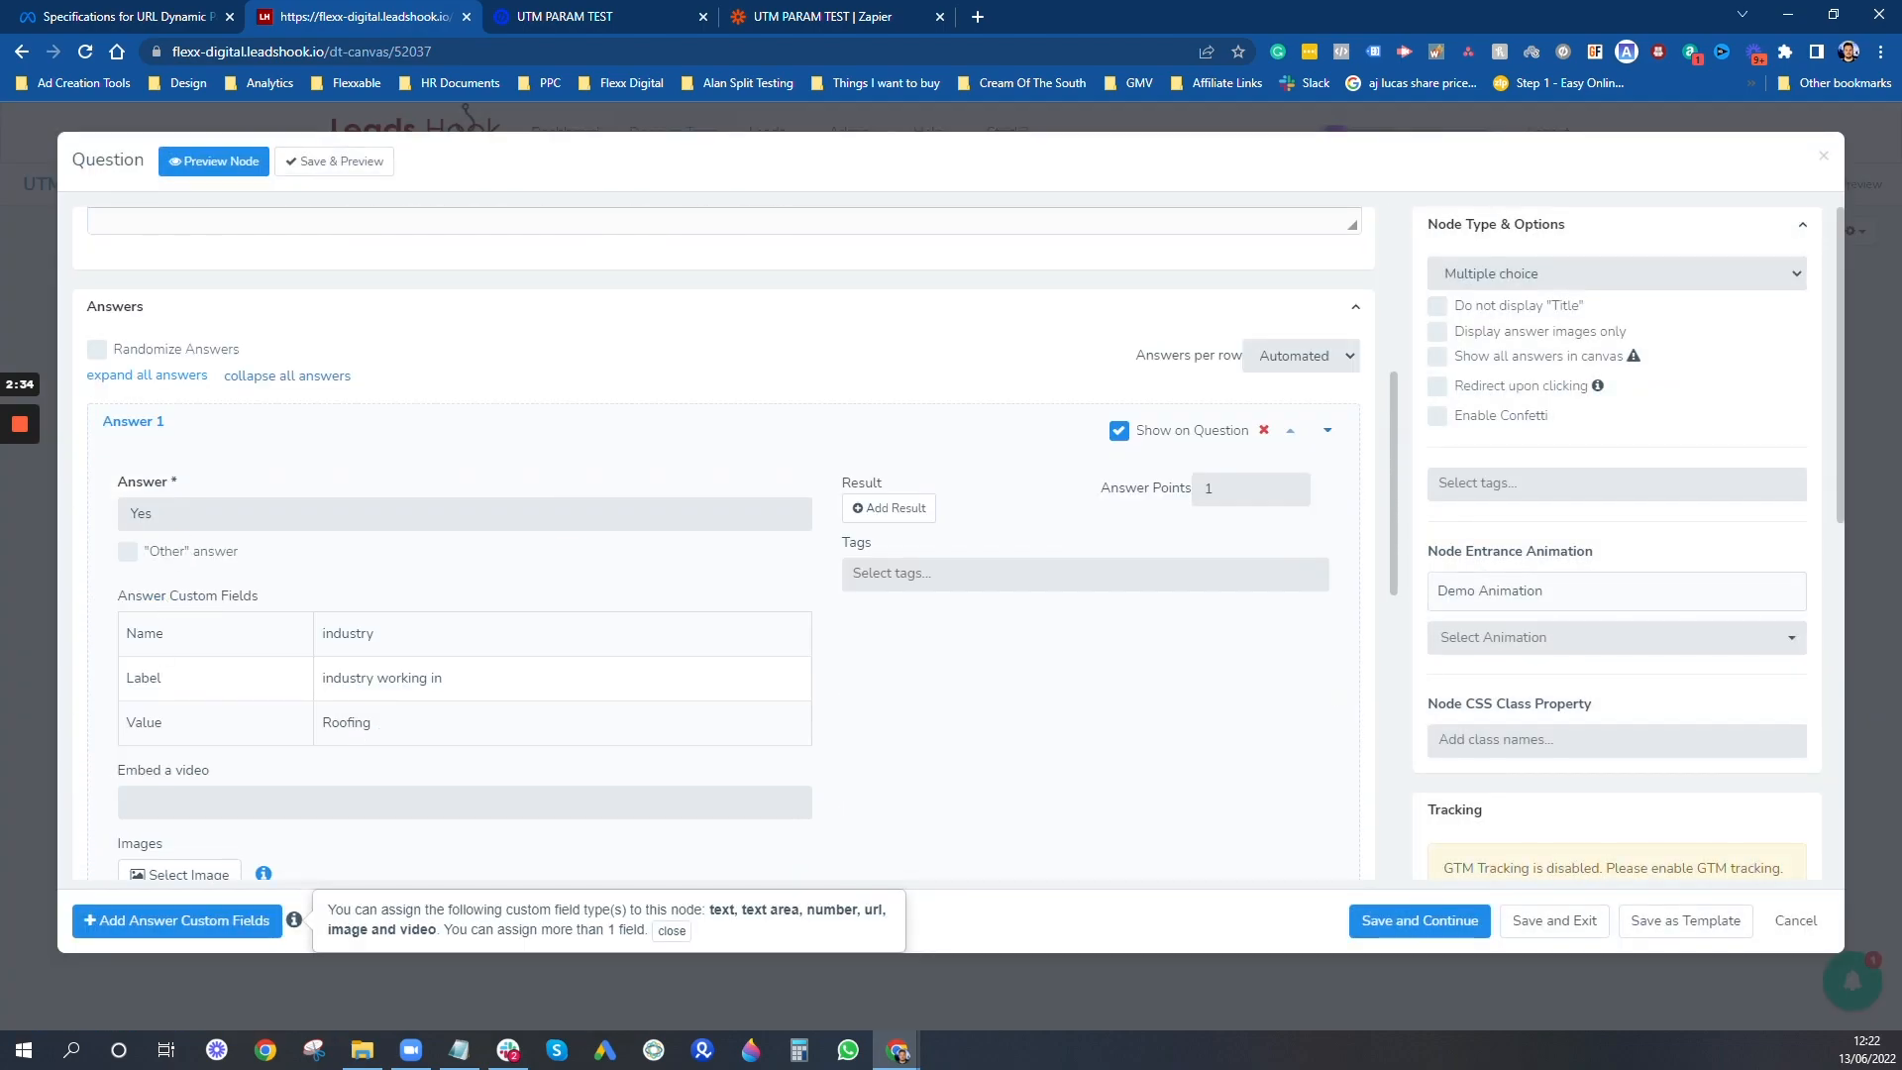
pyautogui.doubleClick(502, 523)
pyautogui.write('Roofing')
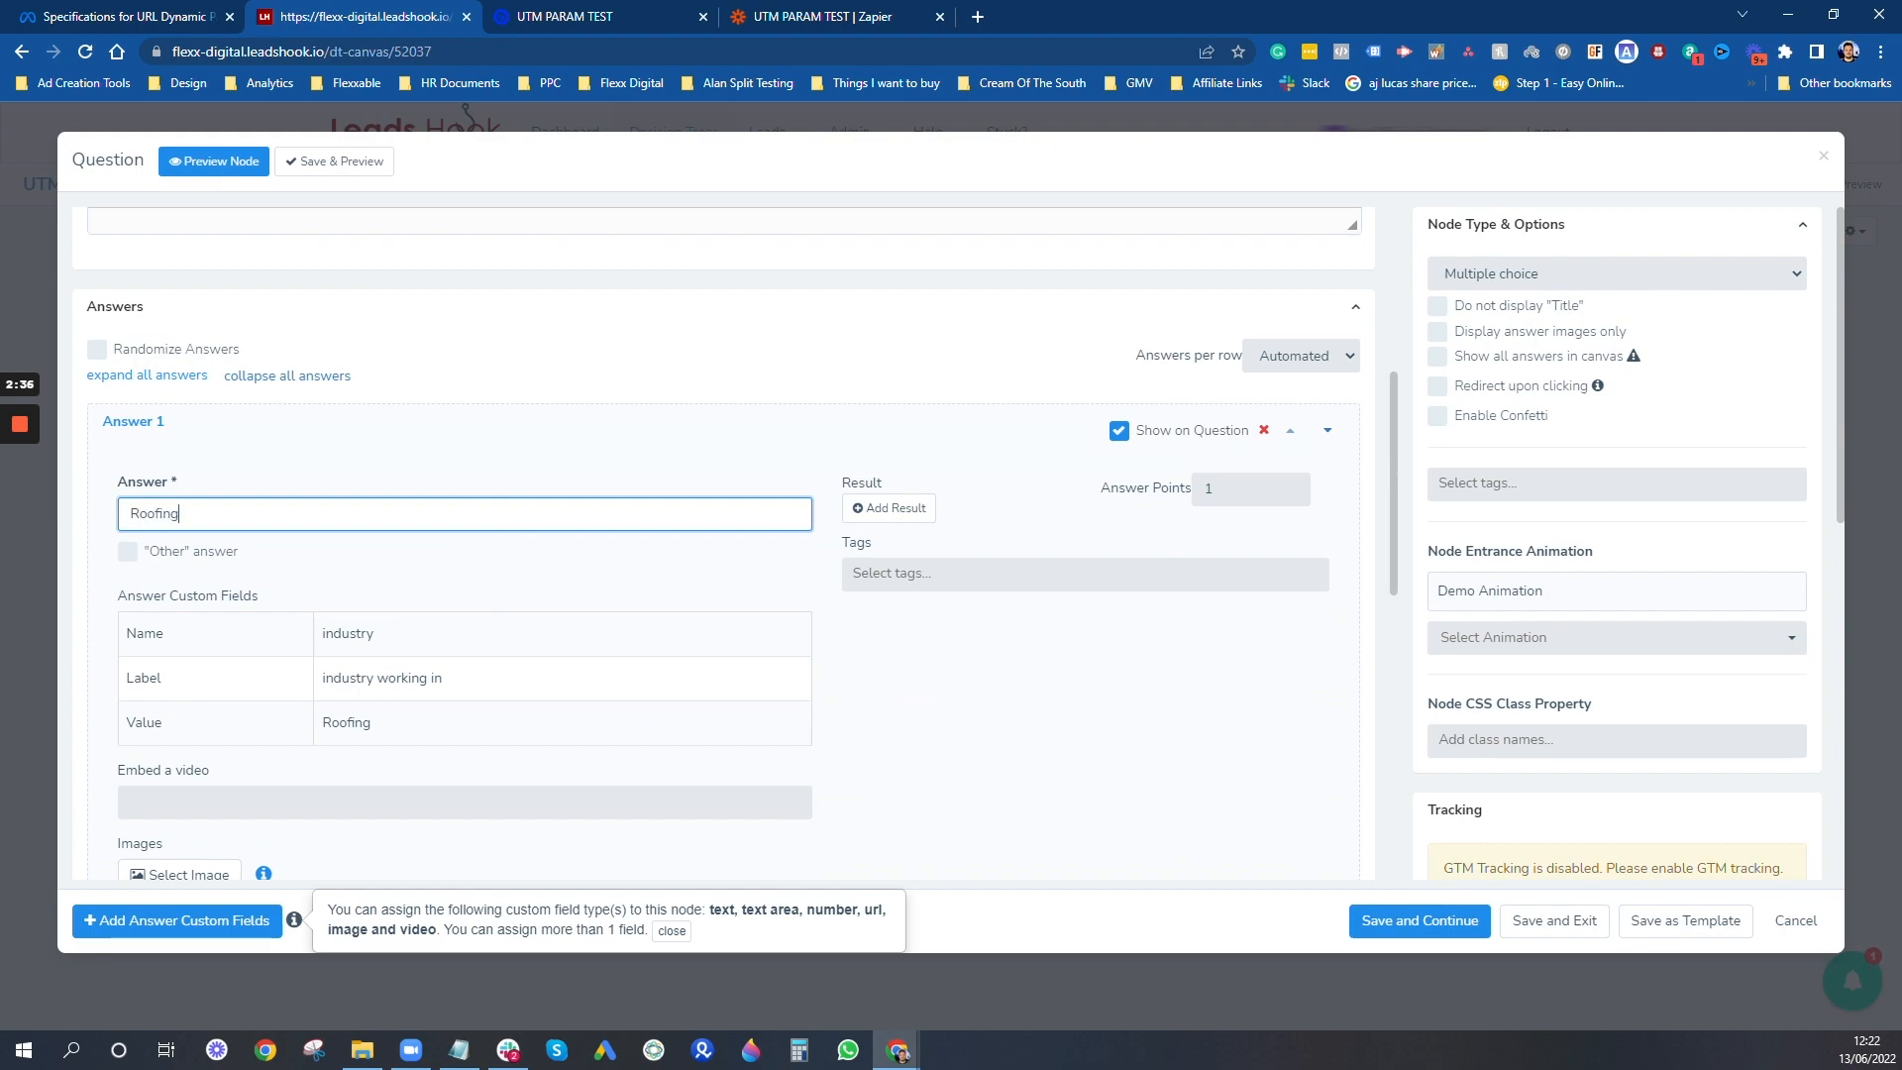
# - Change the text of Answer 2 to "Solar" and save the question node without leaving it
pyautogui.scroll(-5, 723, 545)
pyautogui.scroll(-4, 488, 446)
pyautogui.scroll(3, 281, 395)
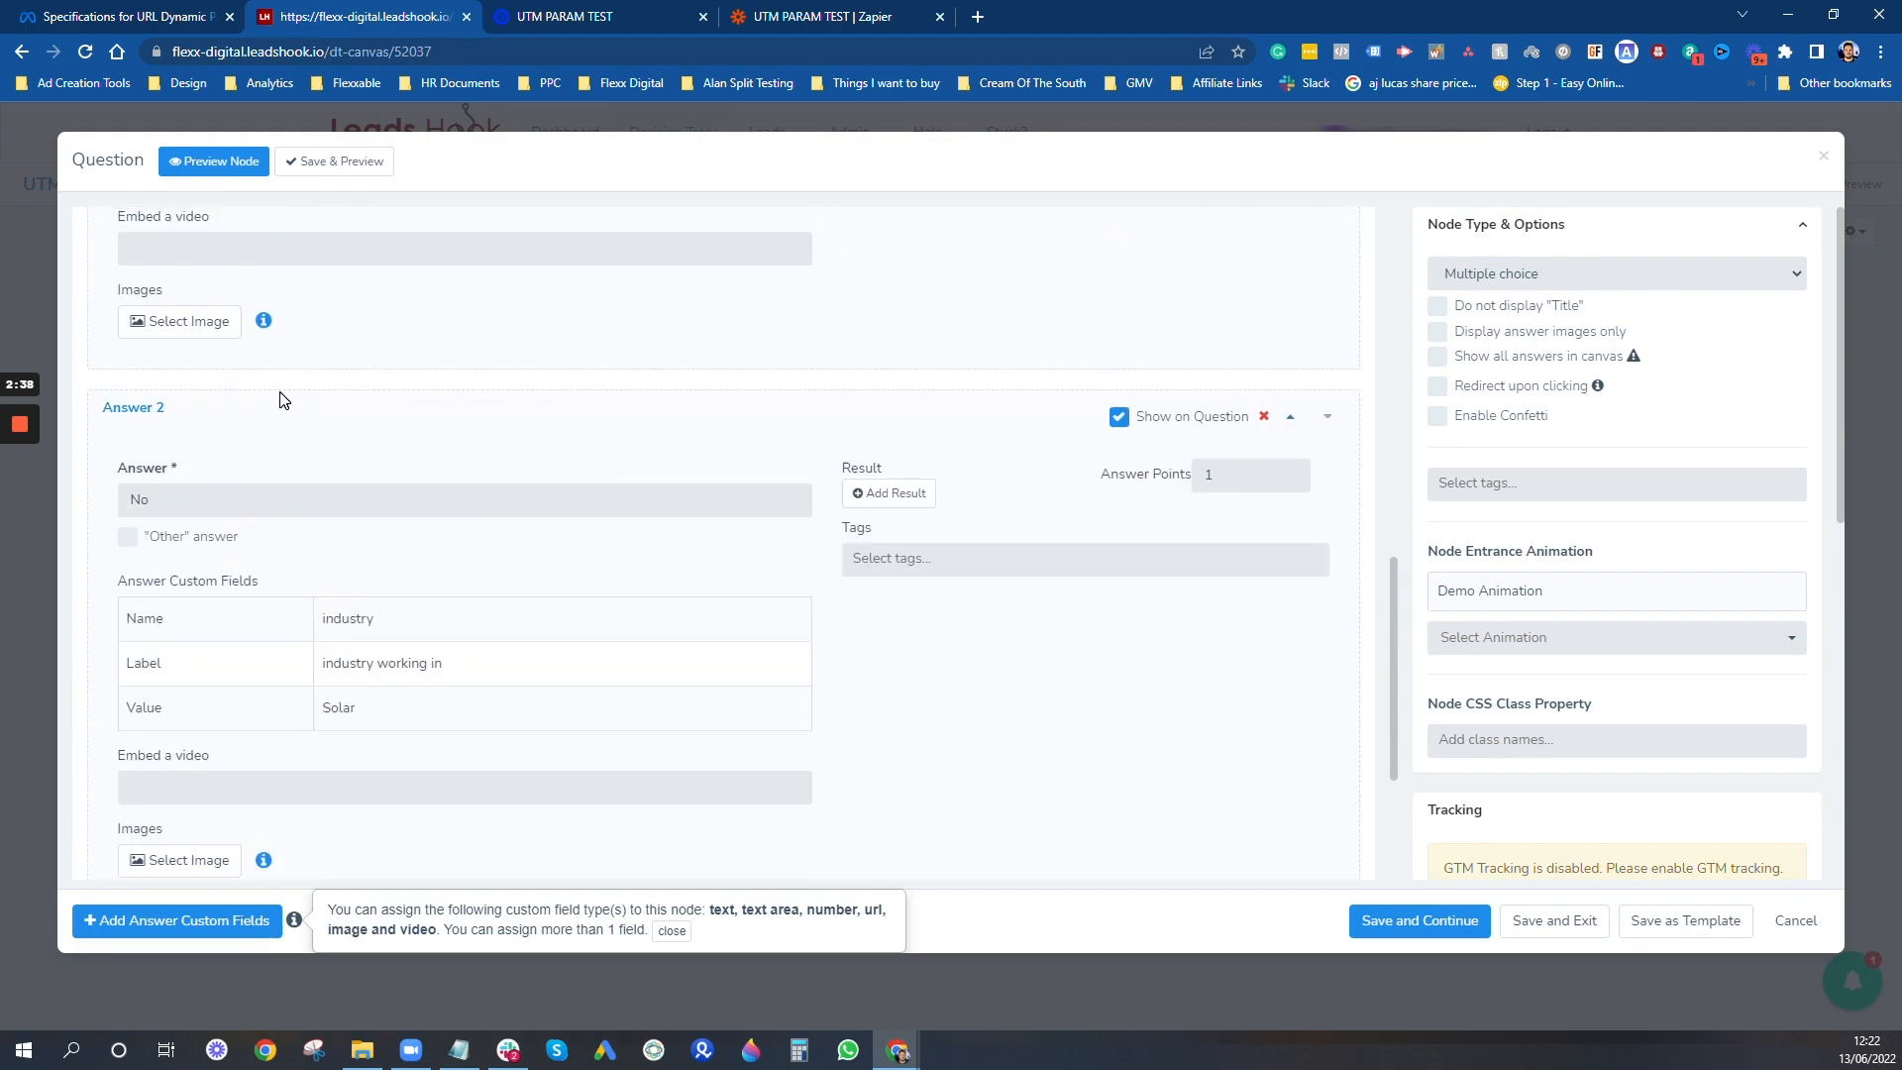
pyautogui.doubleClick(398, 495)
pyautogui.write('Solar')
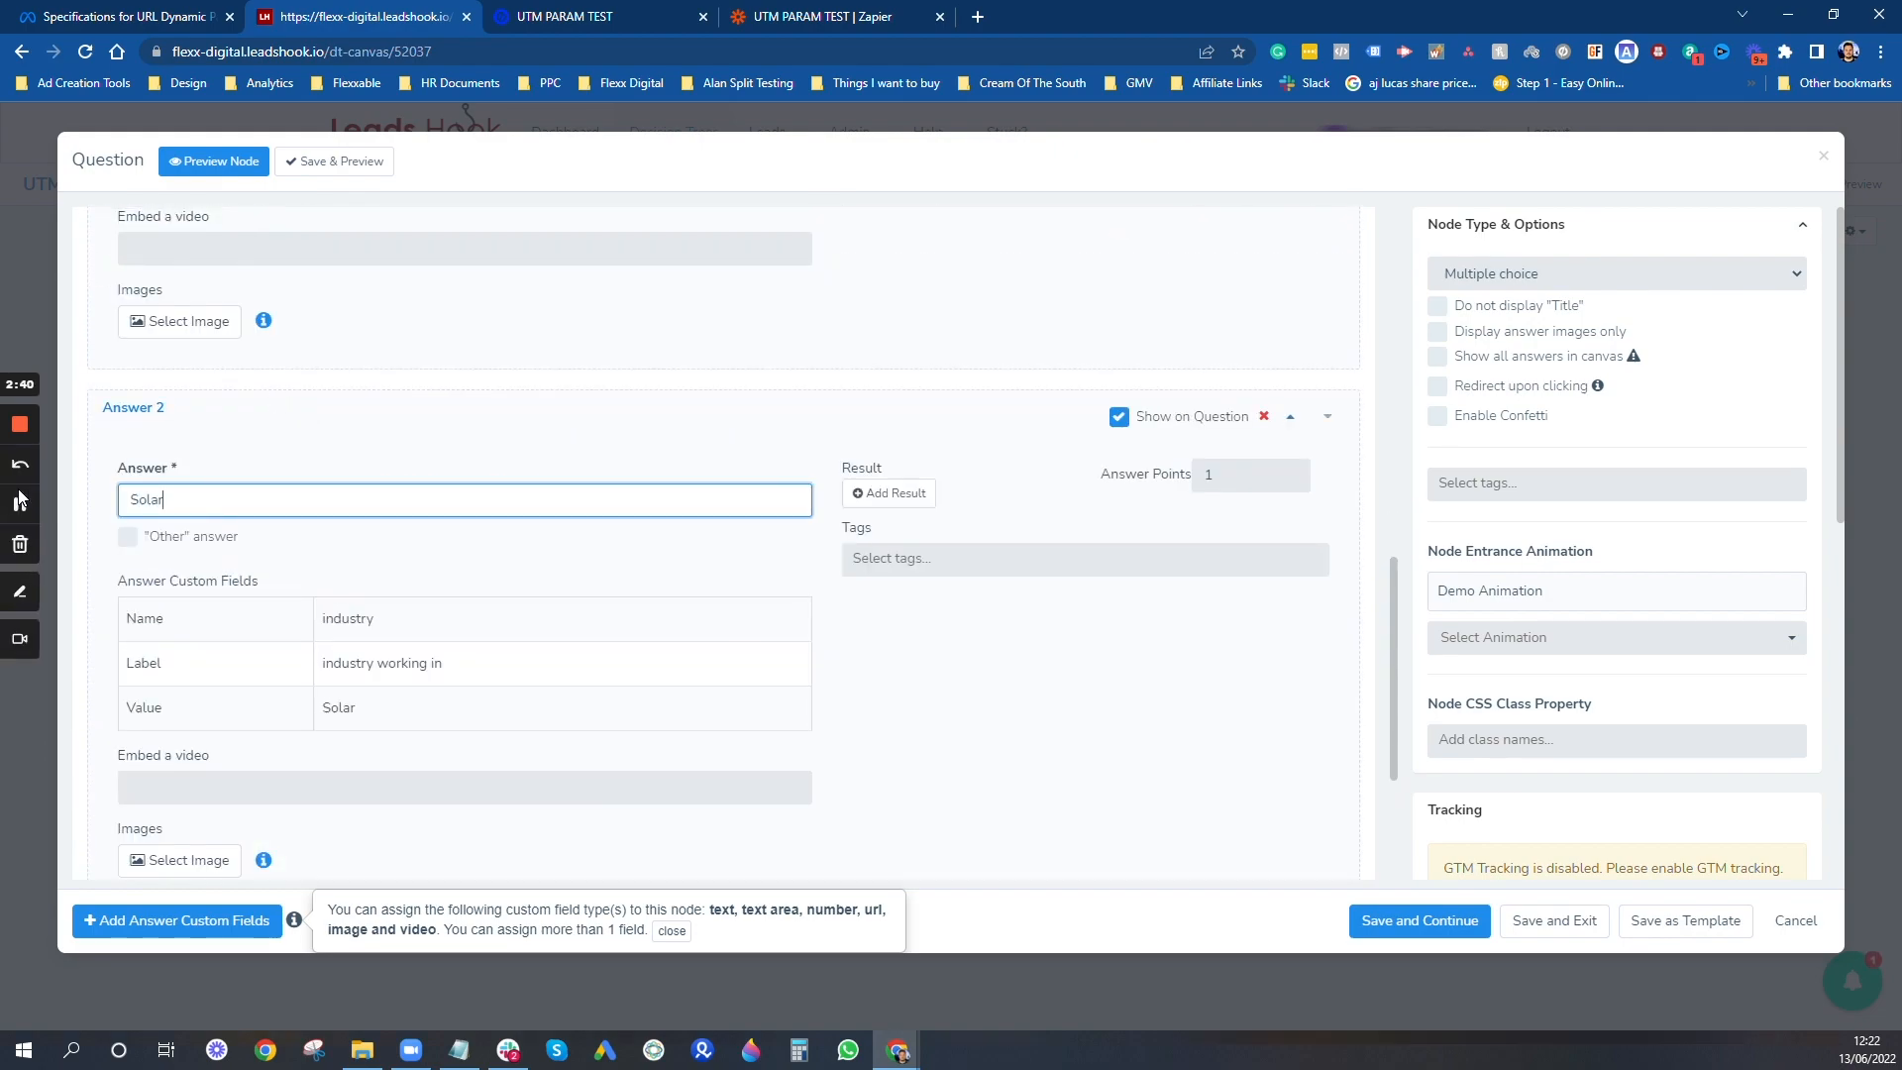
pyautogui.click(1431, 924)
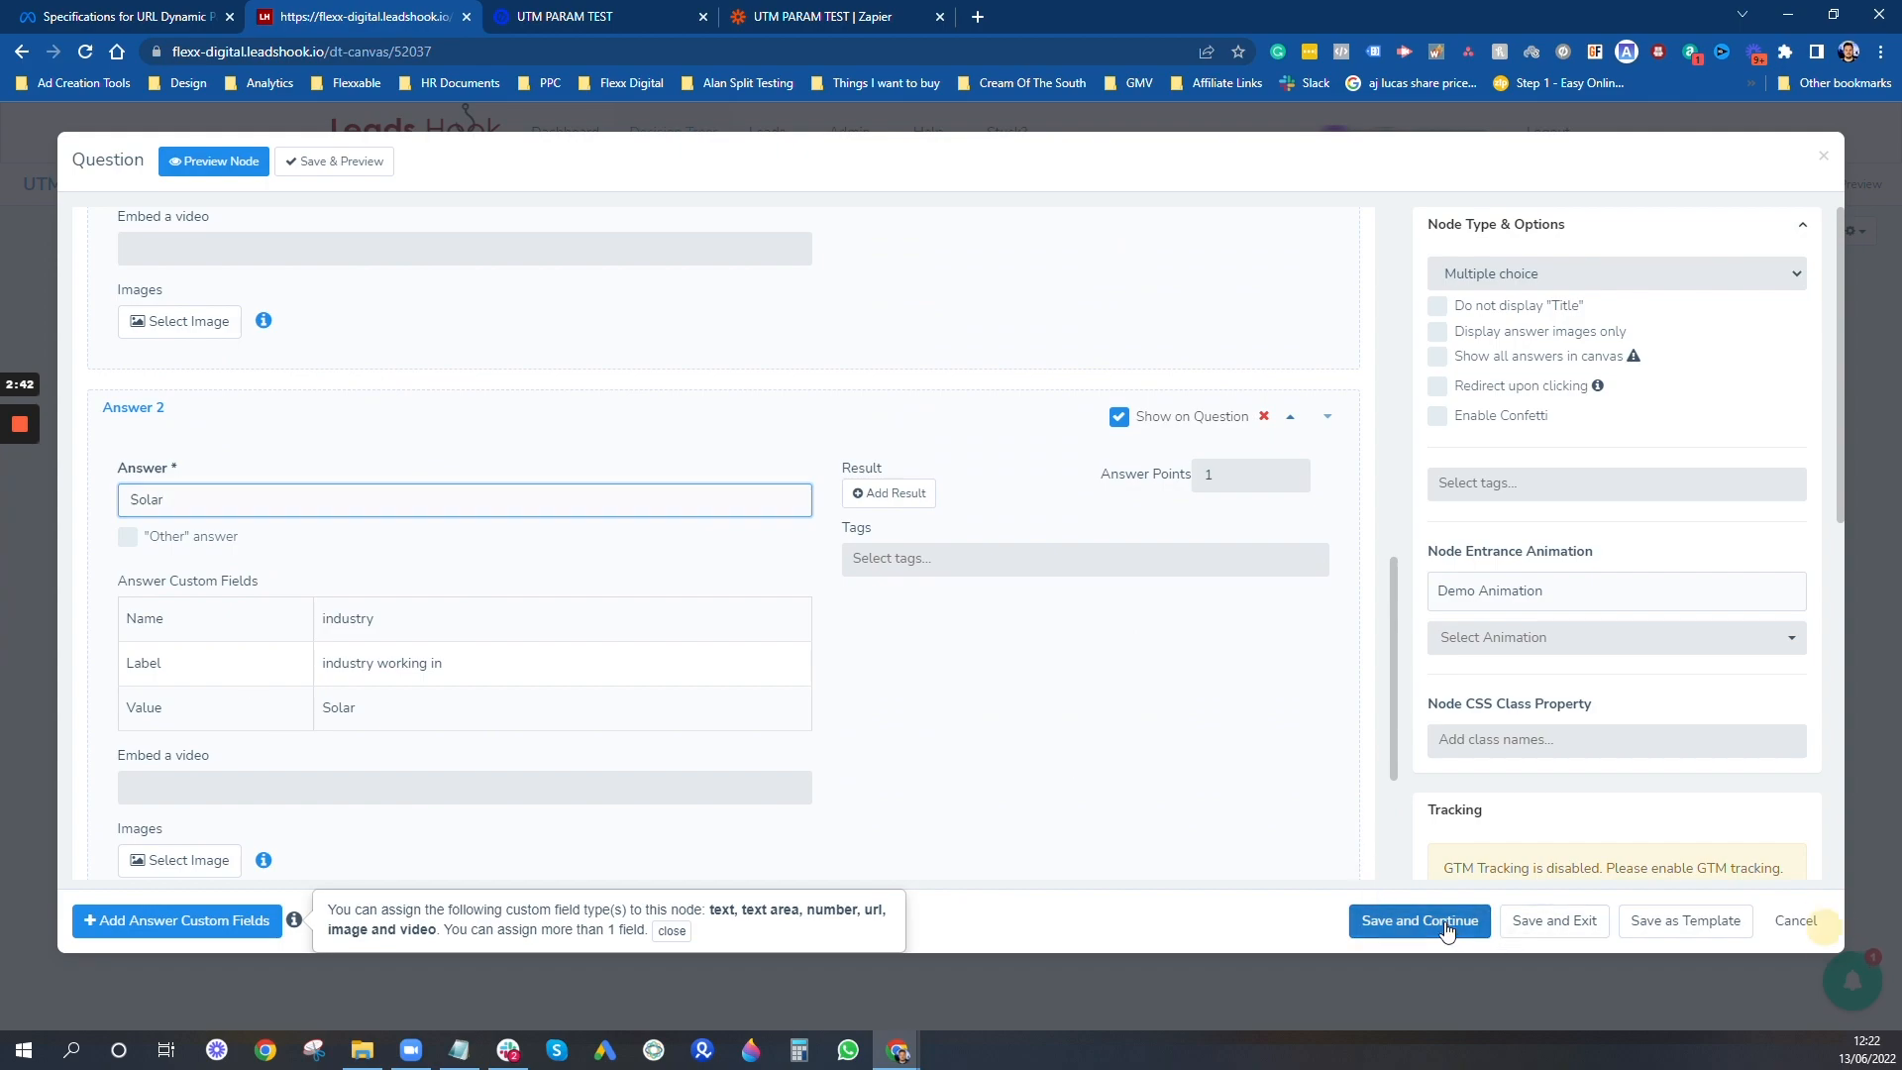
# - Review the industry custom field values assigned to both answers, and close the question node
pyautogui.scroll(-3, 639, 424)
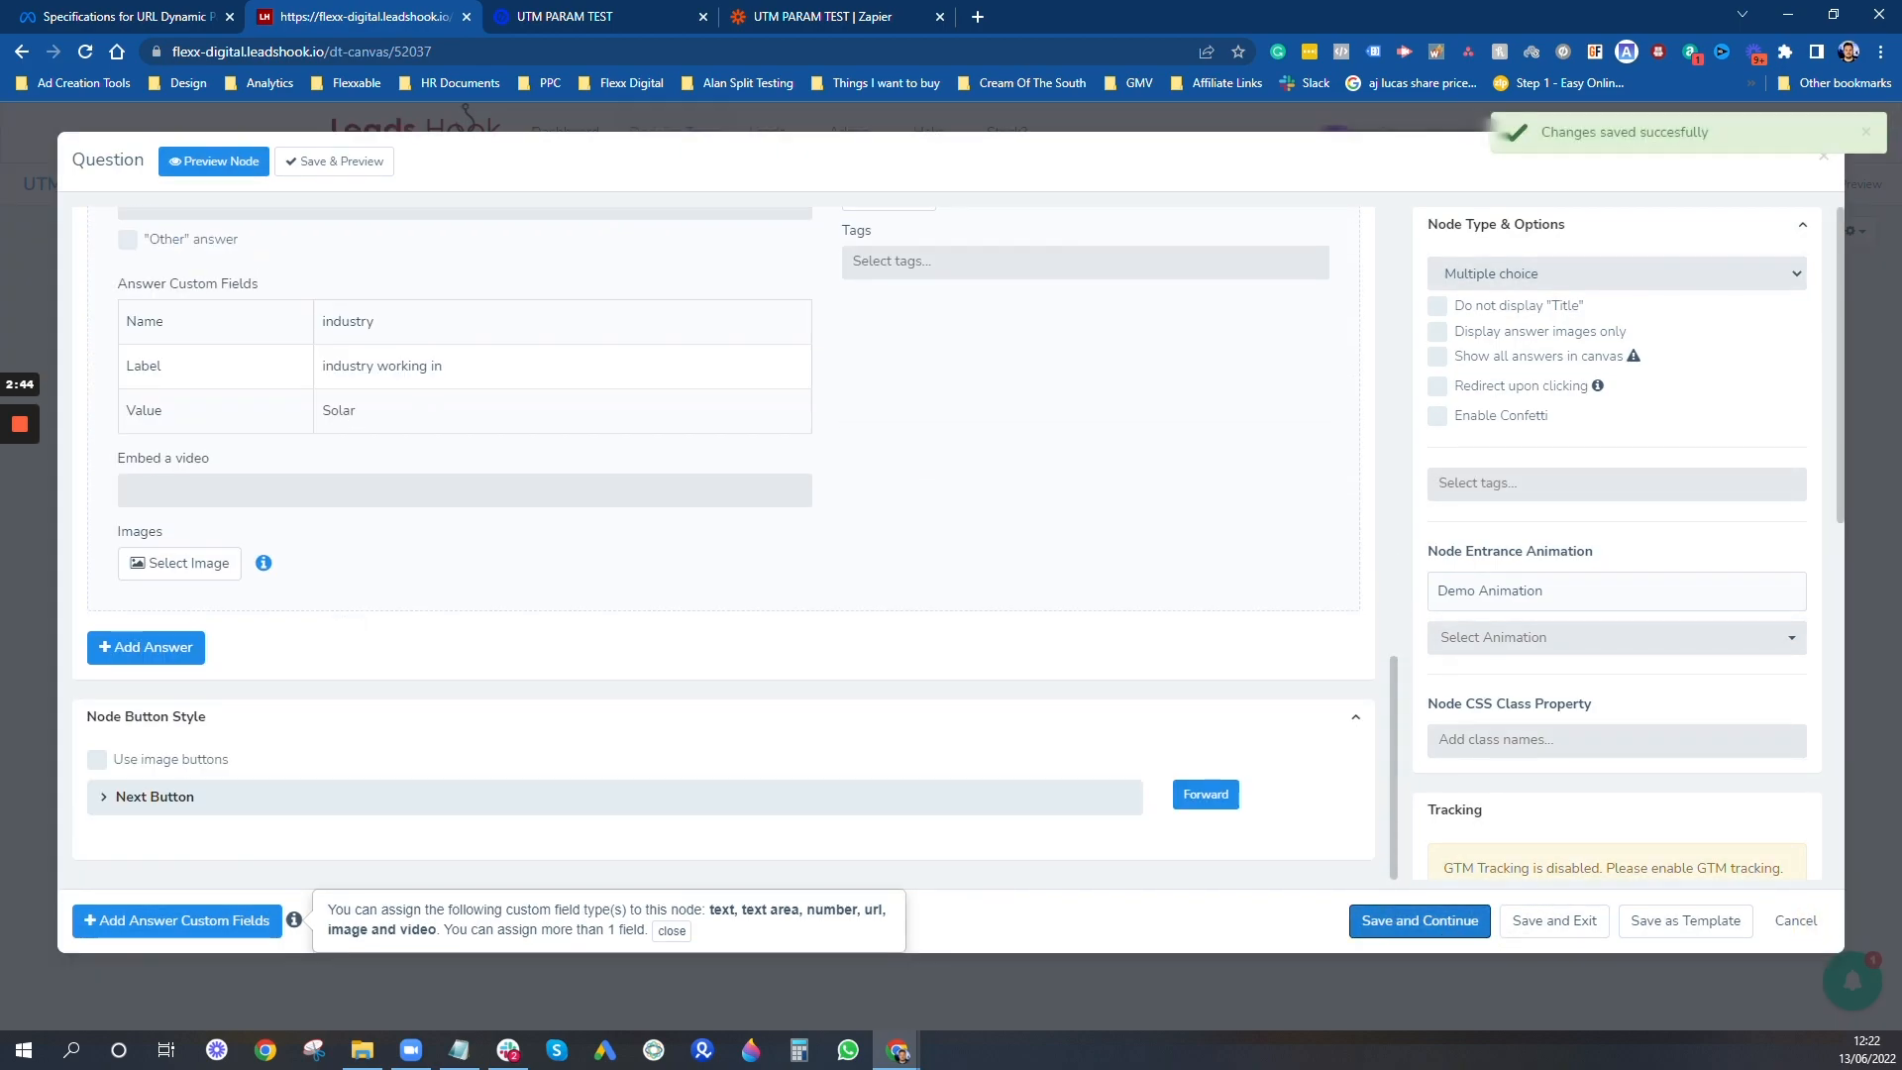
pyautogui.scroll(10, 416, 383)
pyautogui.scroll(-5, 416, 383)
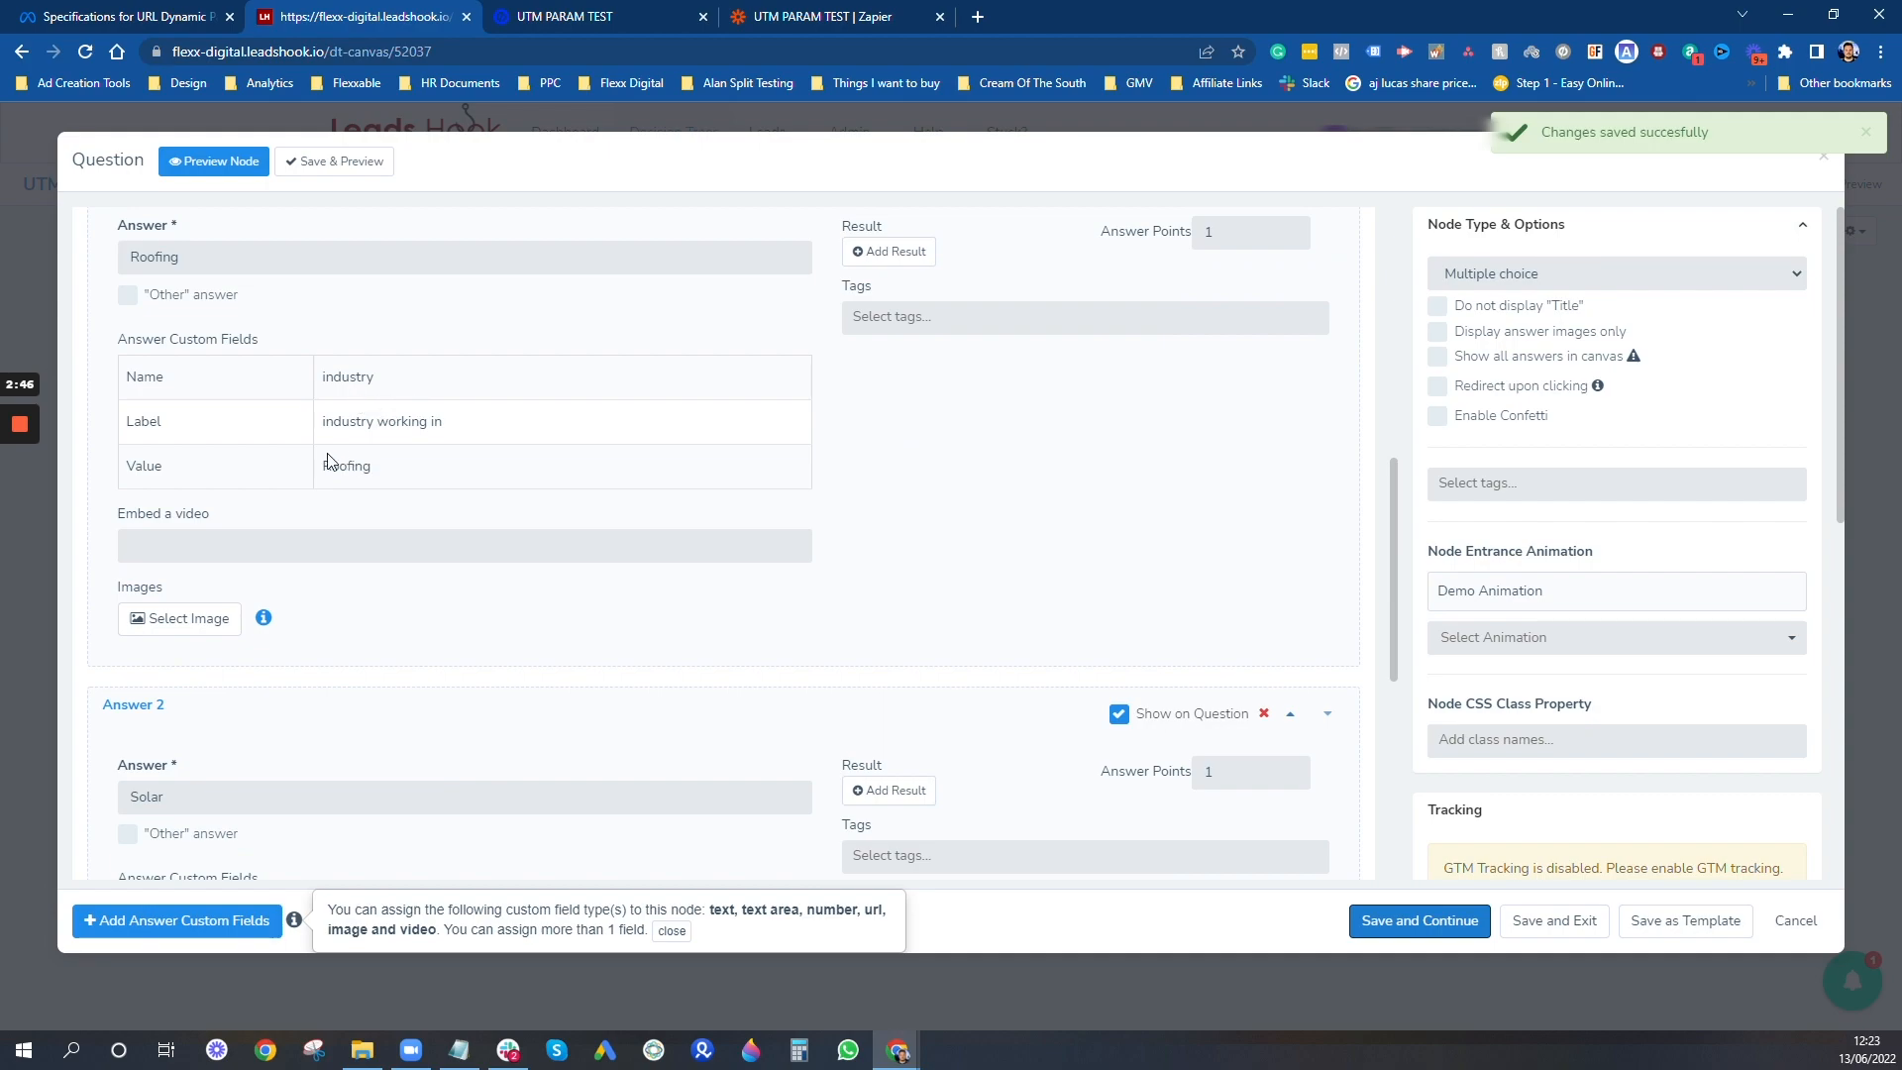
pyautogui.click(171, 925)
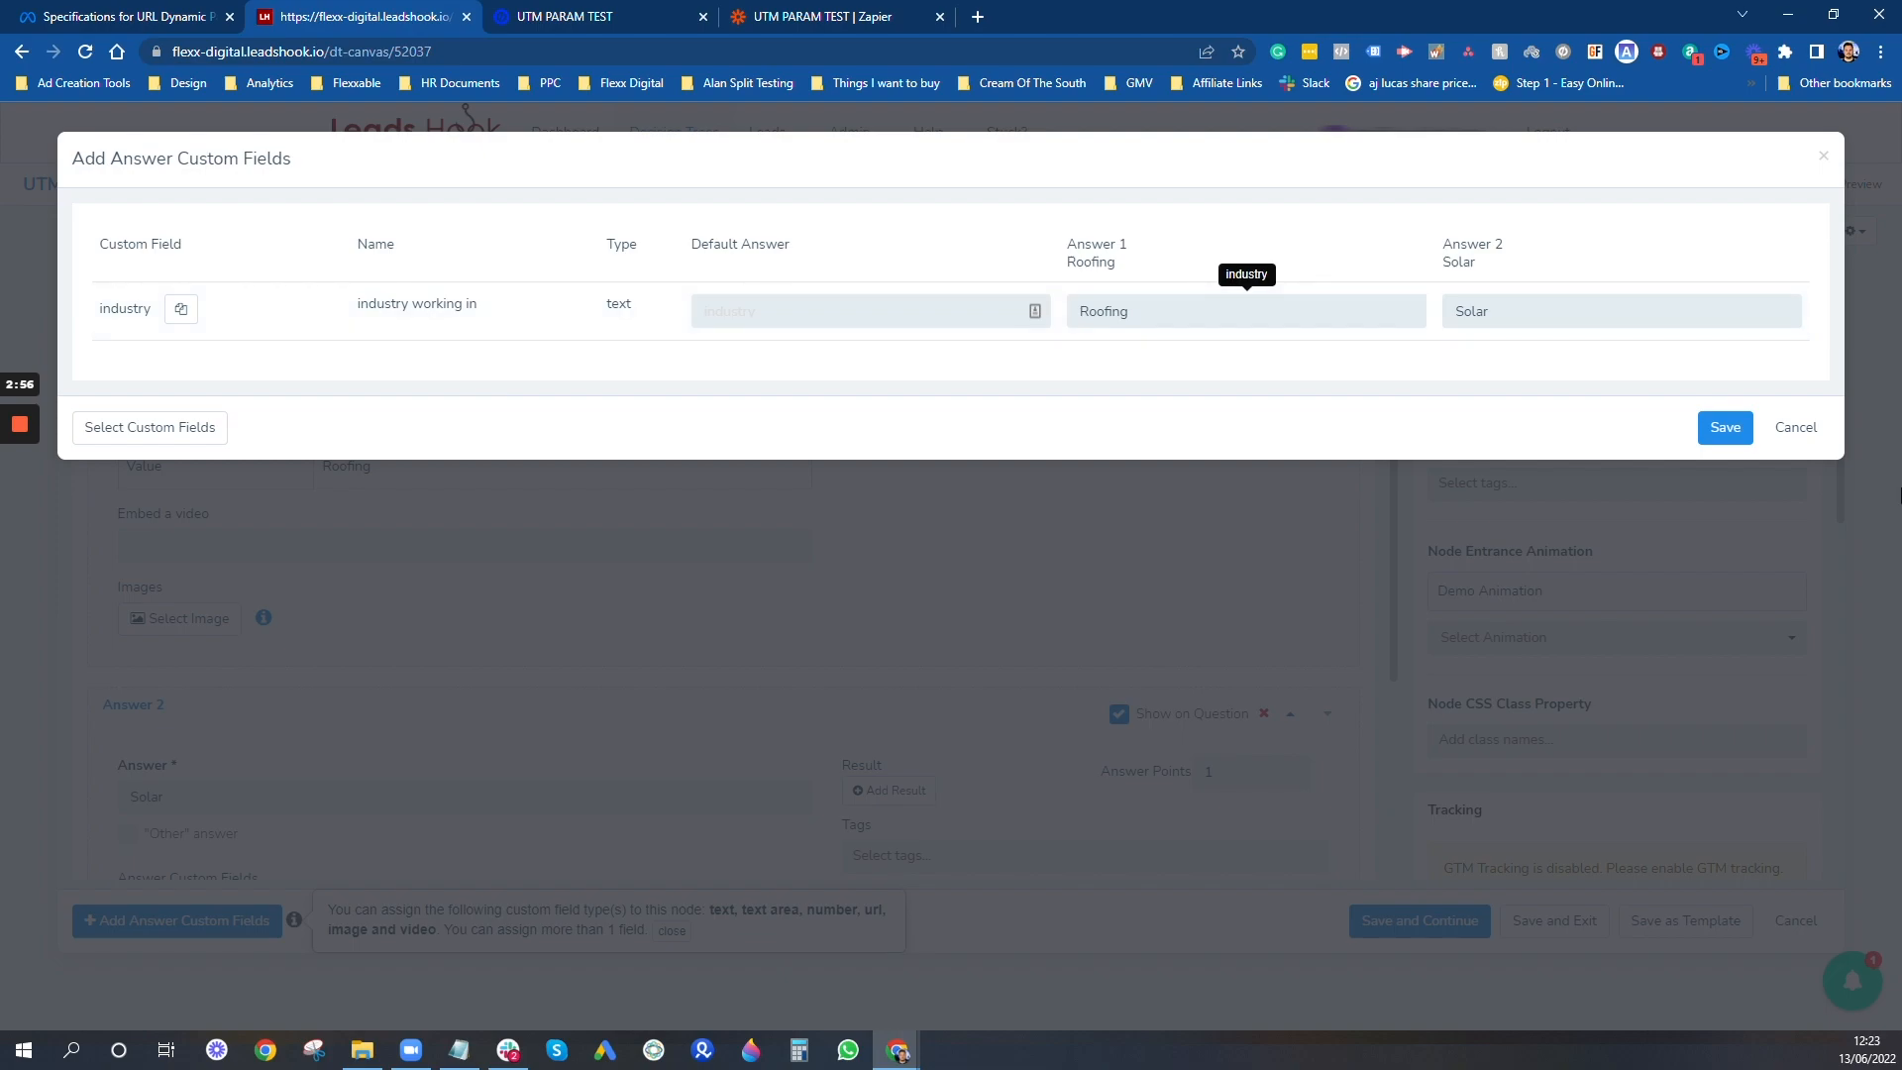
pyautogui.click(1727, 427)
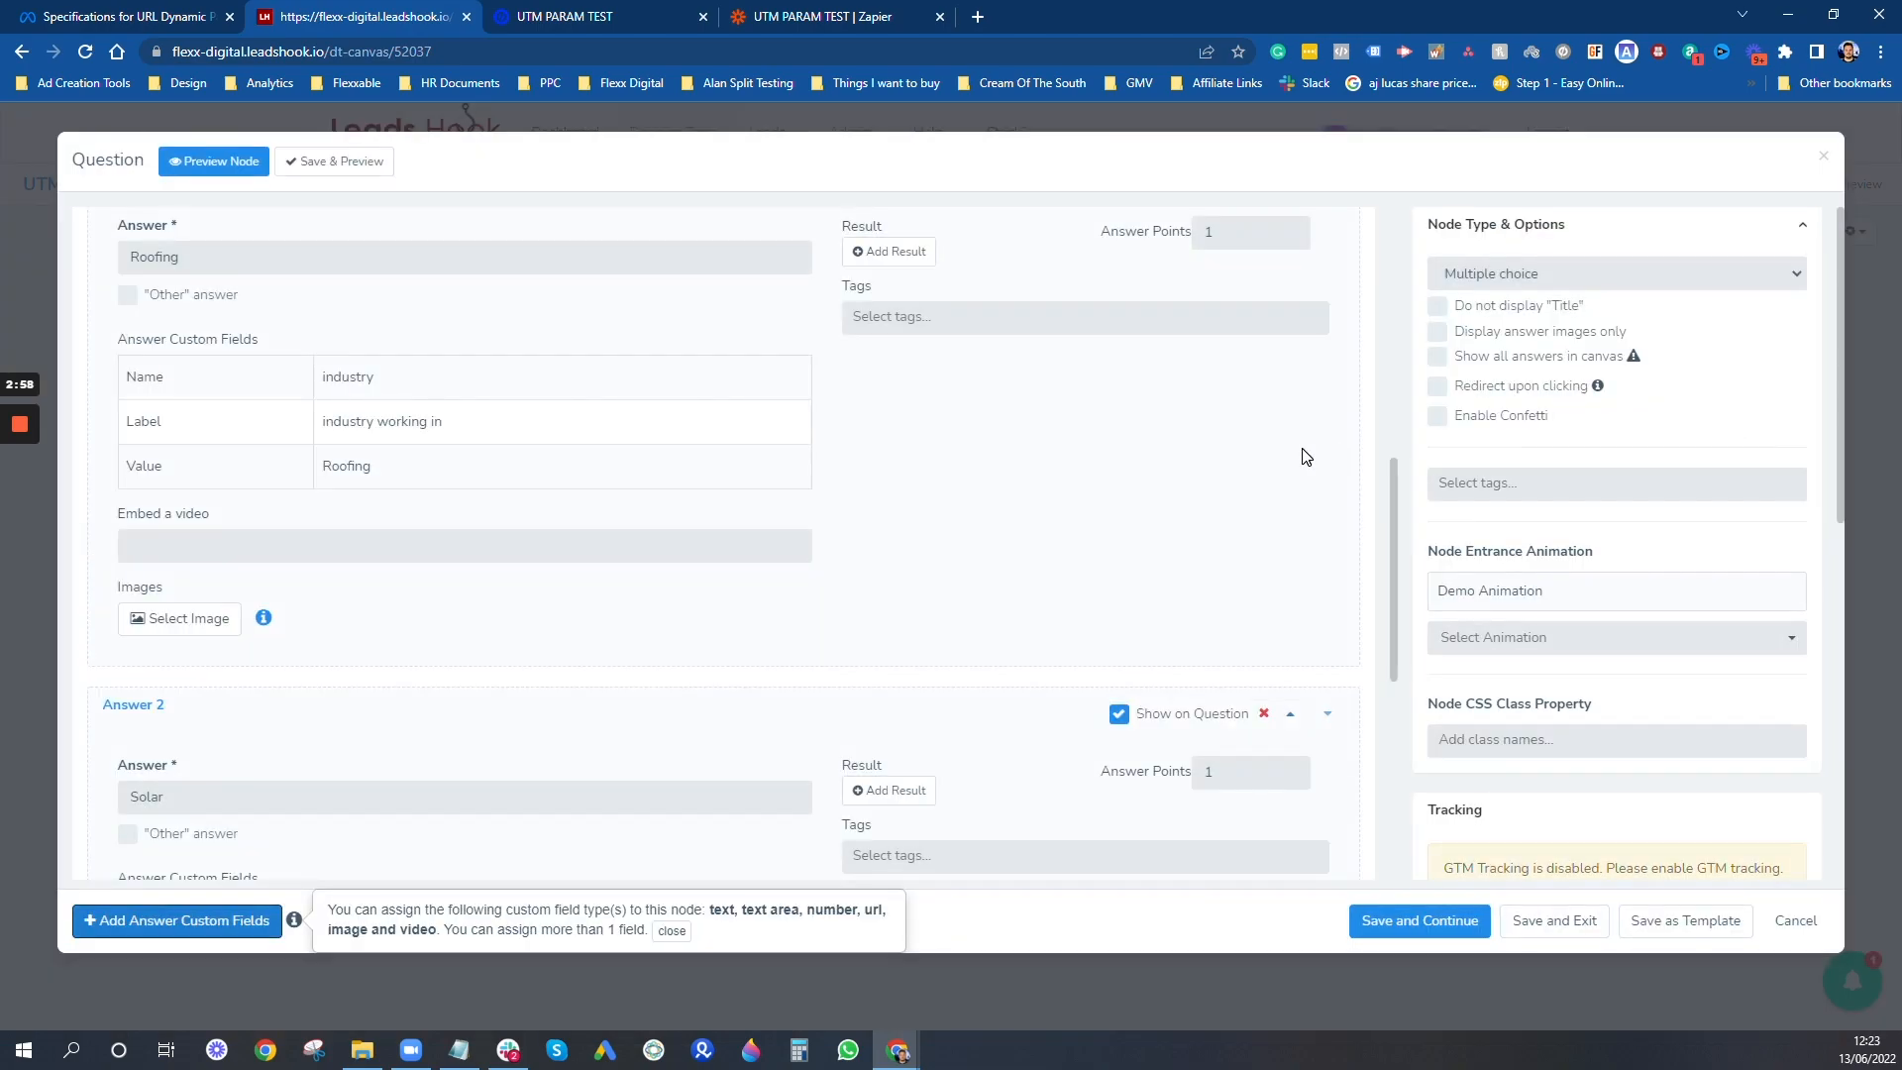
pyautogui.scroll(10, 1189, 441)
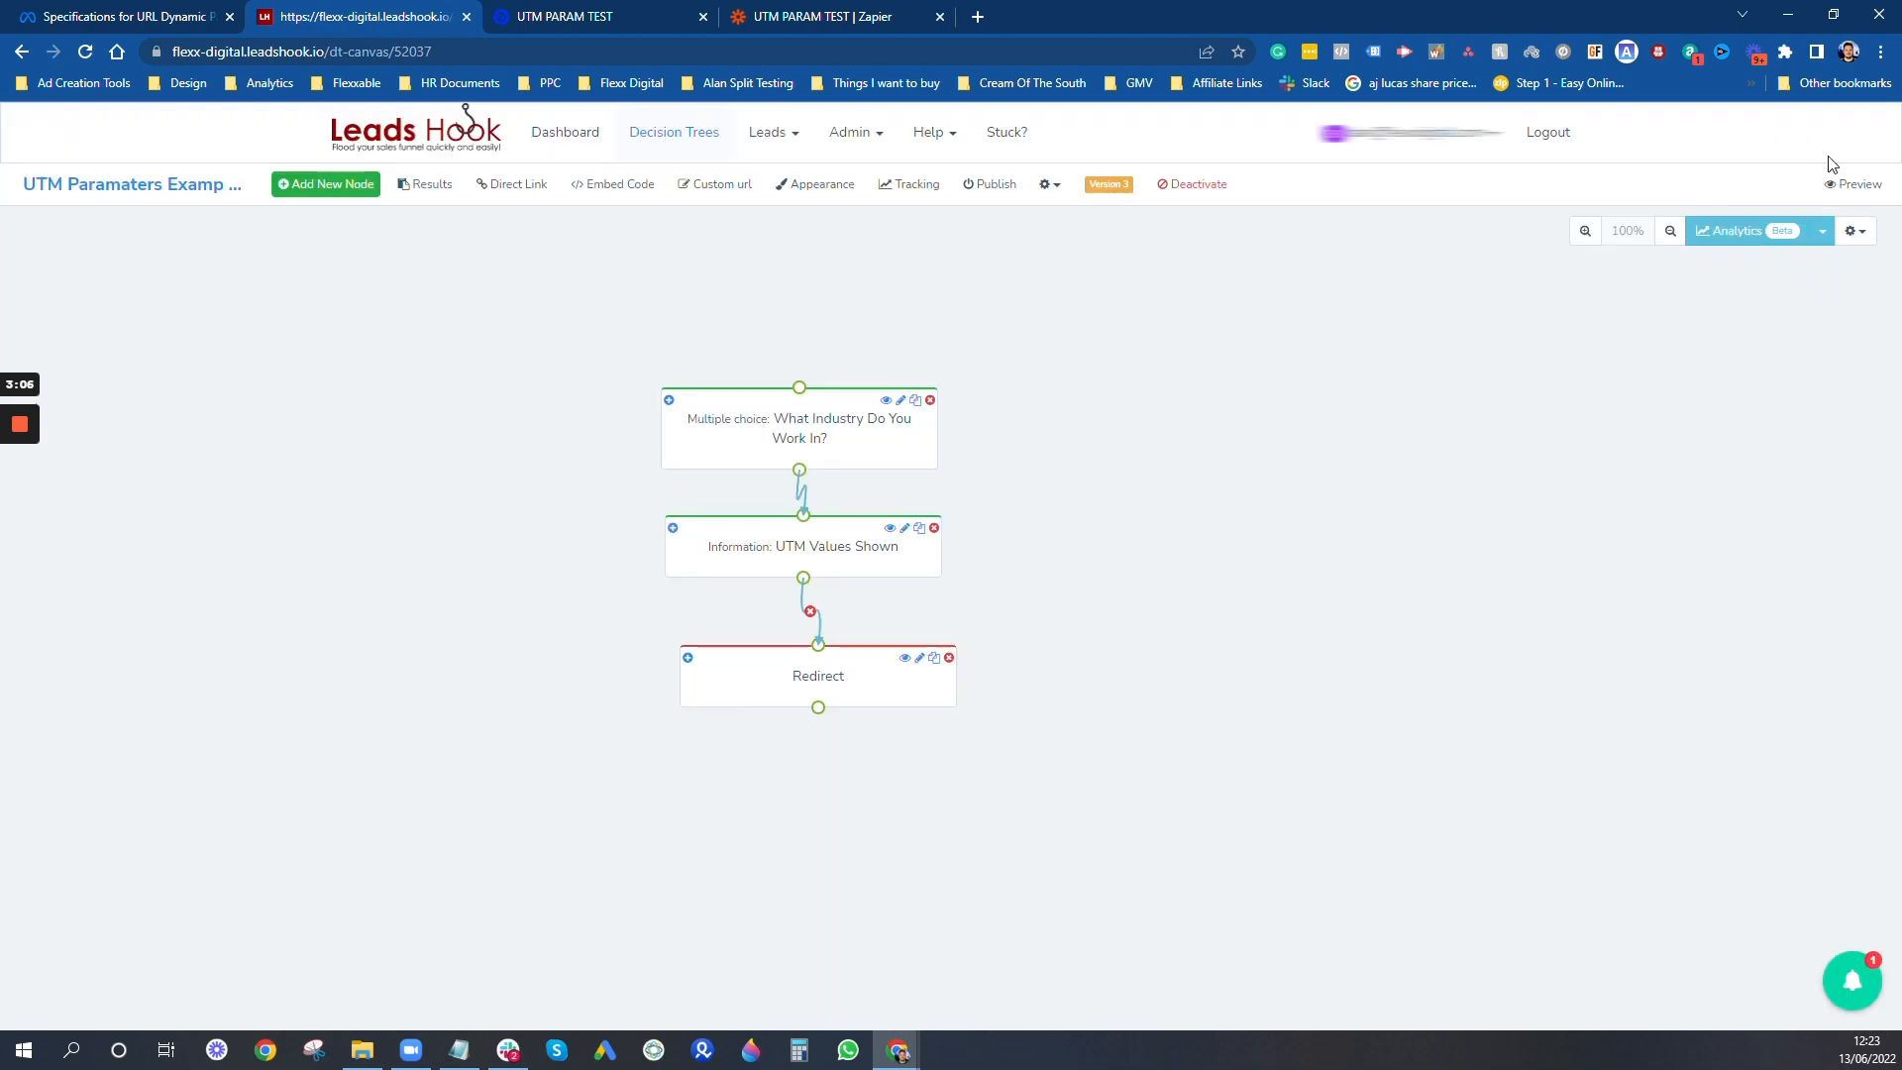
pyautogui.click(1823, 155)
# - Inspect the UTM and placement placeholders in the UTM Values Shown node's content, and close the node
pyautogui.click(838, 557)
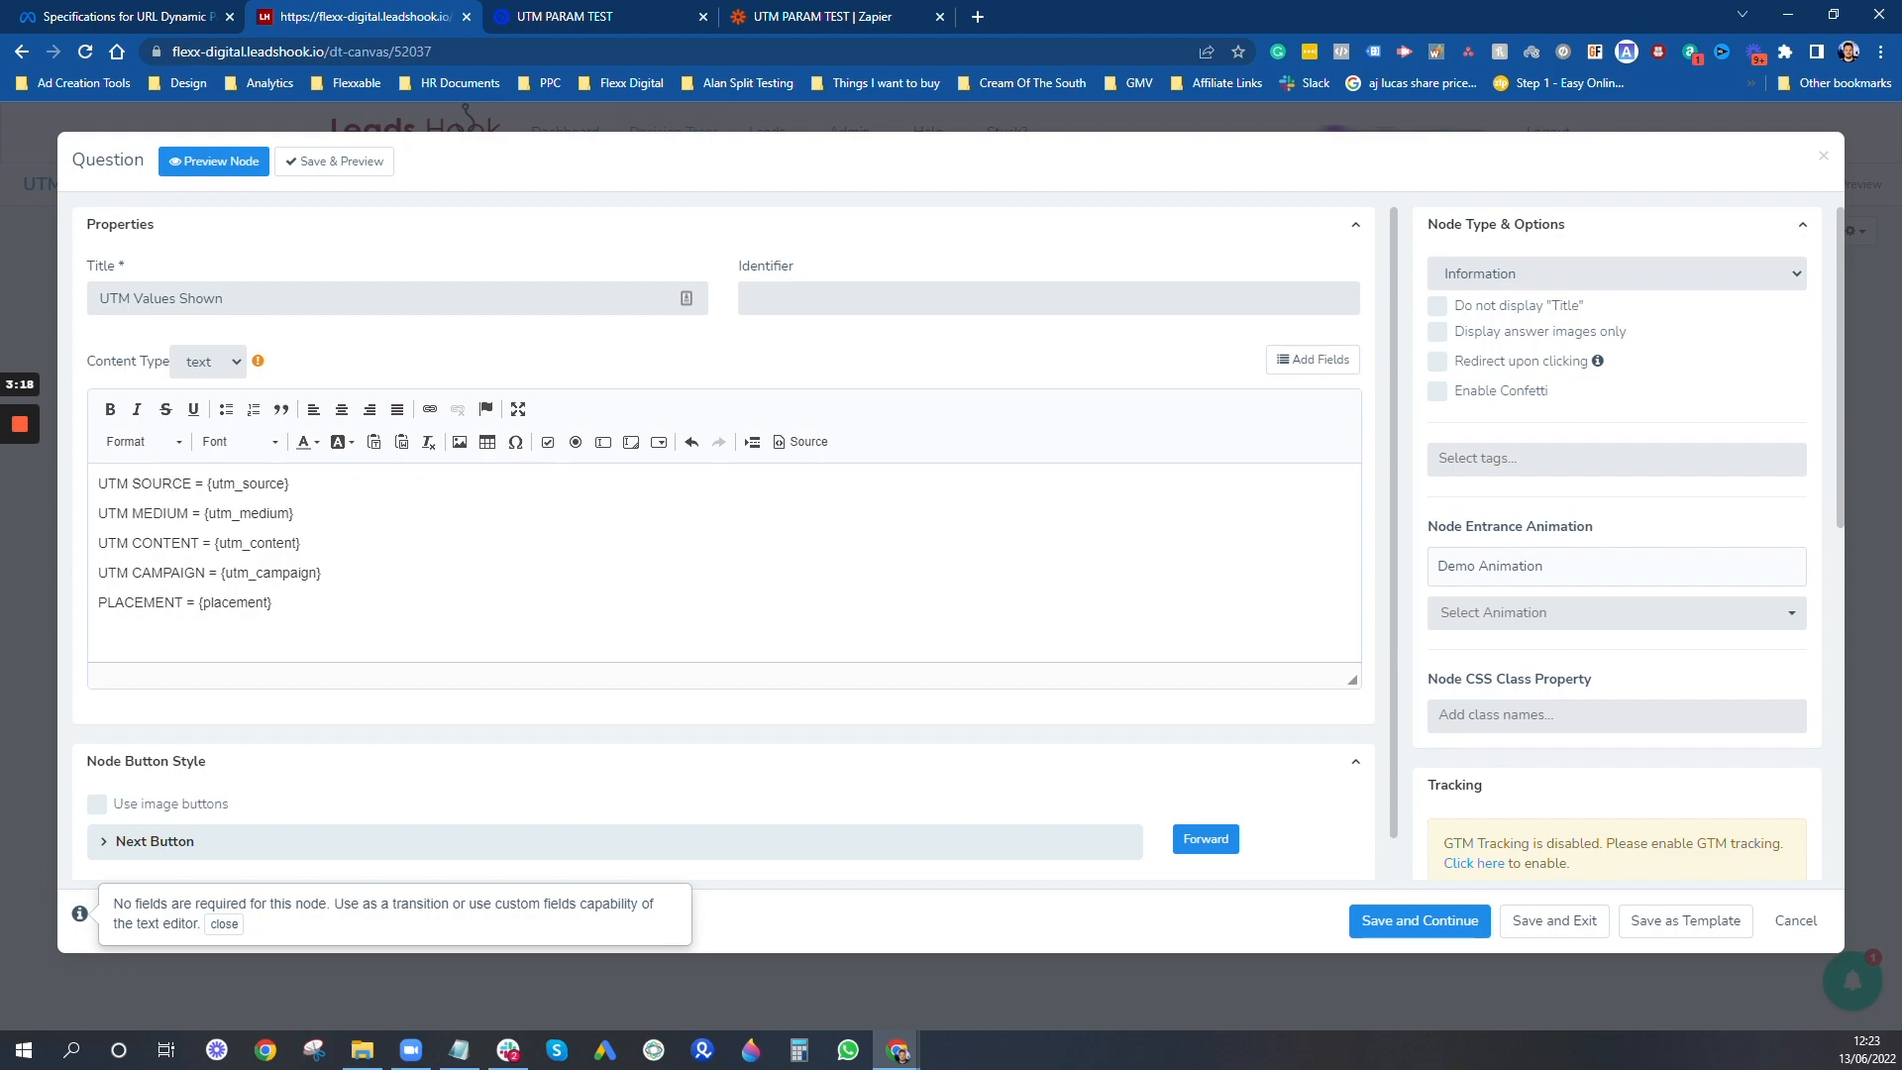
pyautogui.click(1824, 156)
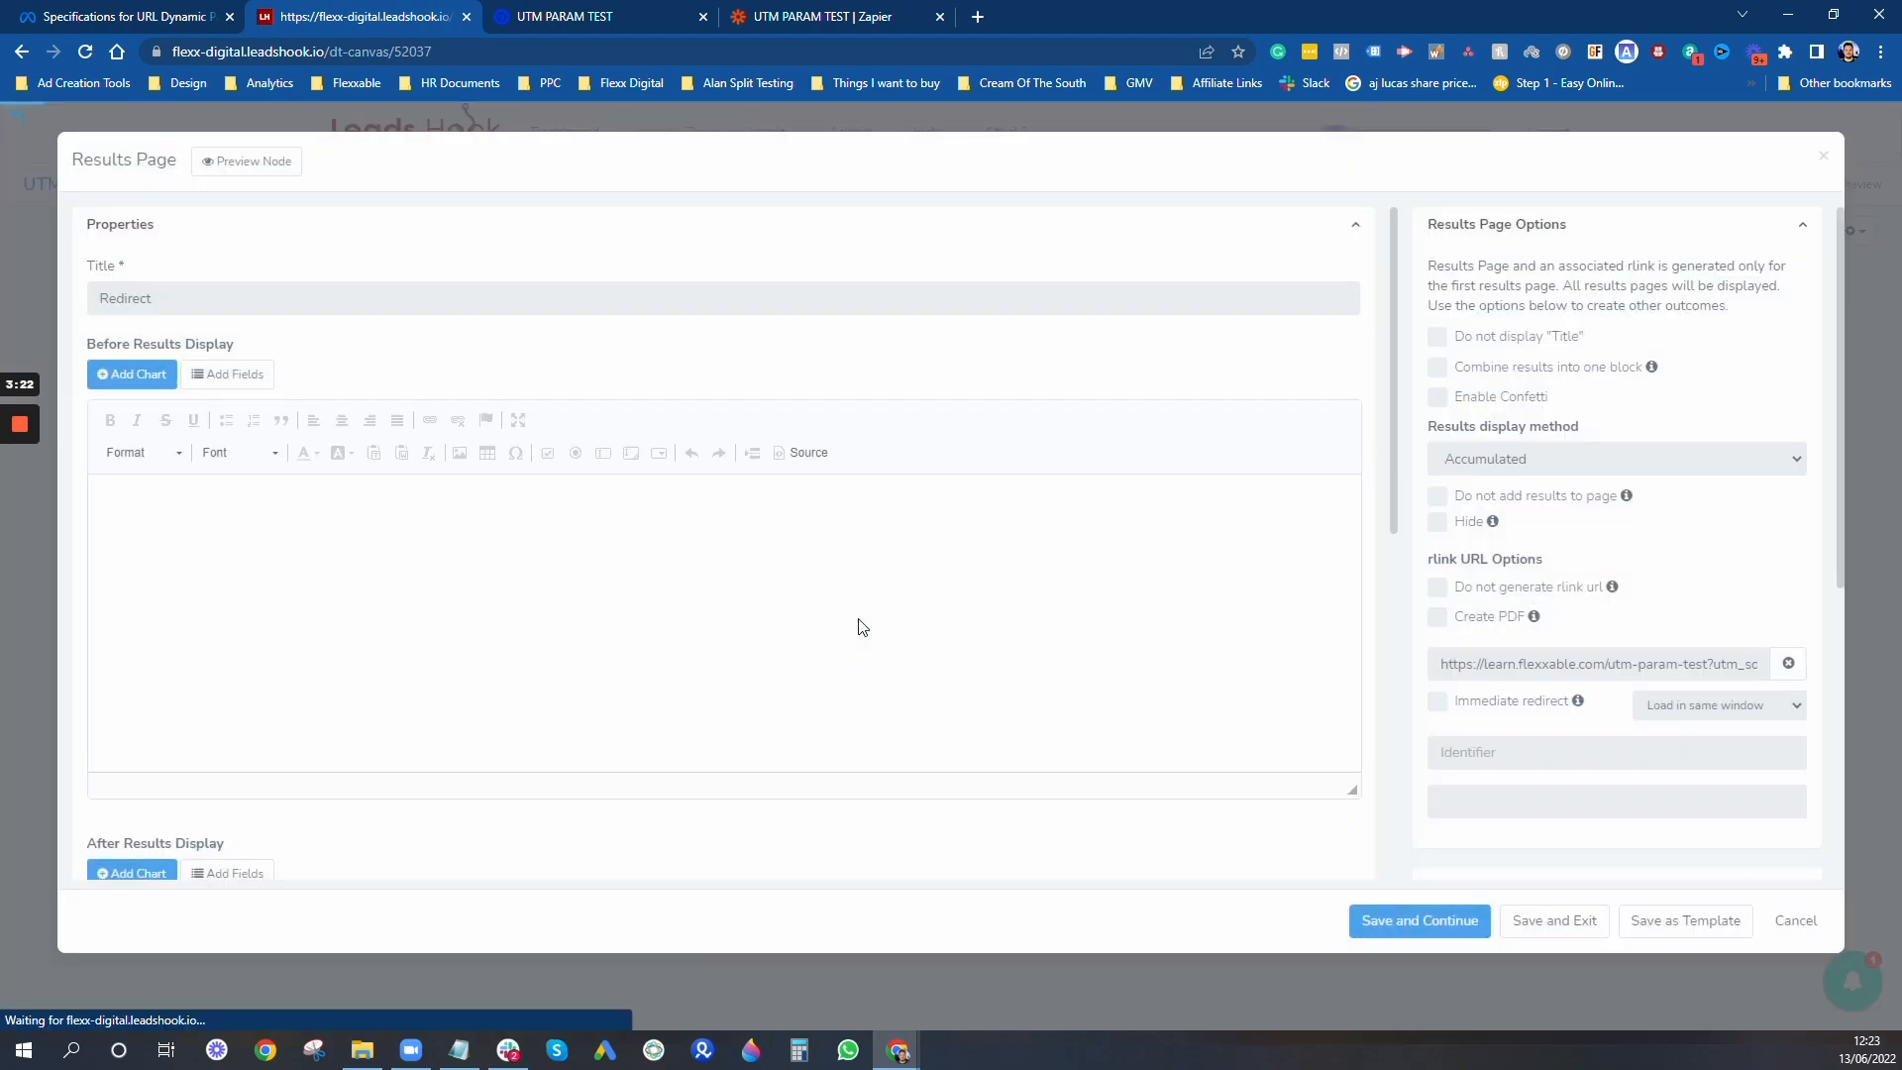
# - Read through the Redirect node's rlink URL from the page address to the closing industry parameter
pyautogui.click(1494, 664)
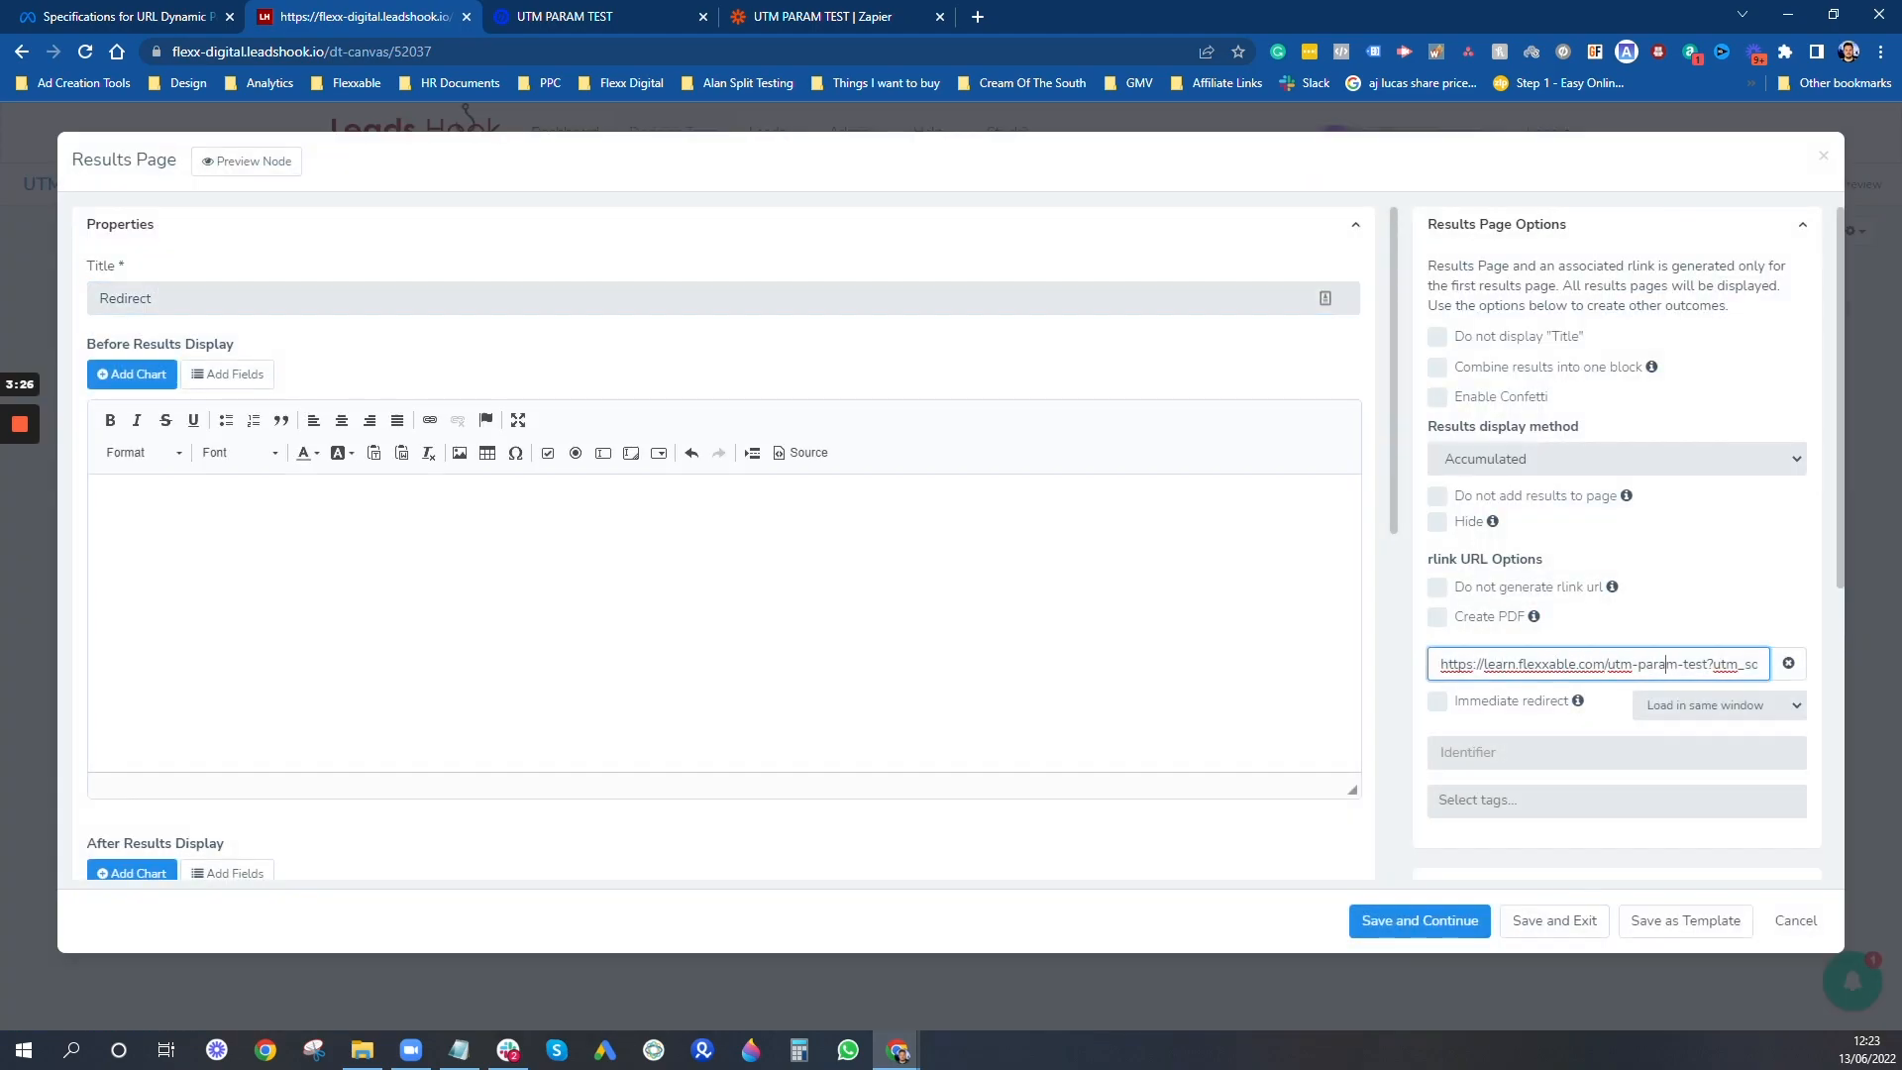
pyautogui.press('Right')
pyautogui.press('Right')
pyautogui.press('Right')
pyautogui.press('Right')
pyautogui.press('Right')
pyautogui.press('Right')
pyautogui.press('Right')
pyautogui.press('Right')
pyautogui.press('Right')
pyautogui.press('Right')
pyautogui.press('Right')
pyautogui.press('Right')
pyautogui.press('Right')
pyautogui.press('Right')
pyautogui.press('Right')
pyautogui.press('Right')
pyautogui.press('Right')
pyautogui.press('Right')
pyautogui.press('Right')
pyautogui.press('Right')
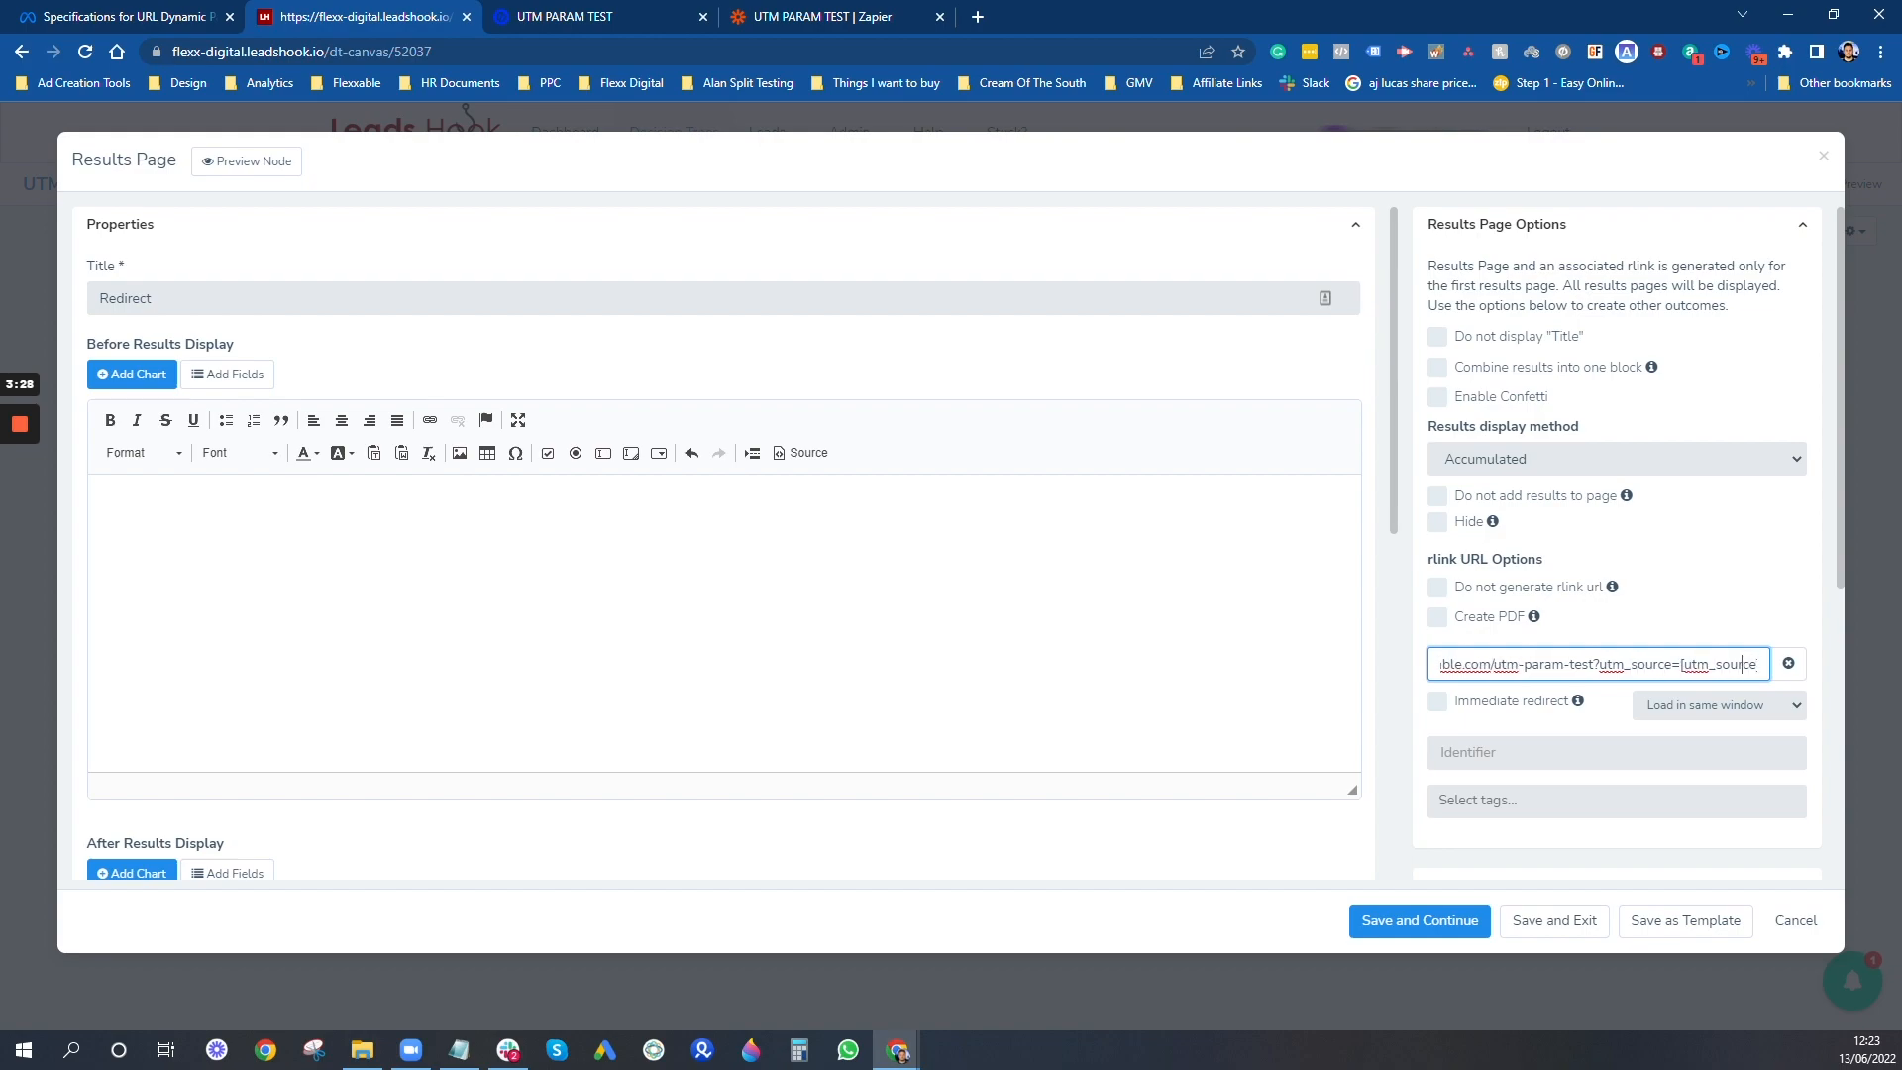
pyautogui.press('Right')
pyautogui.press('Right')
pyautogui.press('Right')
pyautogui.press('Right')
pyautogui.press('Right')
pyautogui.press('Right')
pyautogui.press('Right')
pyautogui.press('Right')
pyautogui.press('Right')
pyautogui.press('Right')
pyautogui.press('Right')
pyautogui.press('Right')
pyautogui.press('Right')
pyautogui.press('Right')
pyautogui.press('Right')
pyautogui.press('Right')
pyautogui.press('Right')
pyautogui.press('Right')
pyautogui.press('Right')
pyautogui.press('Right')
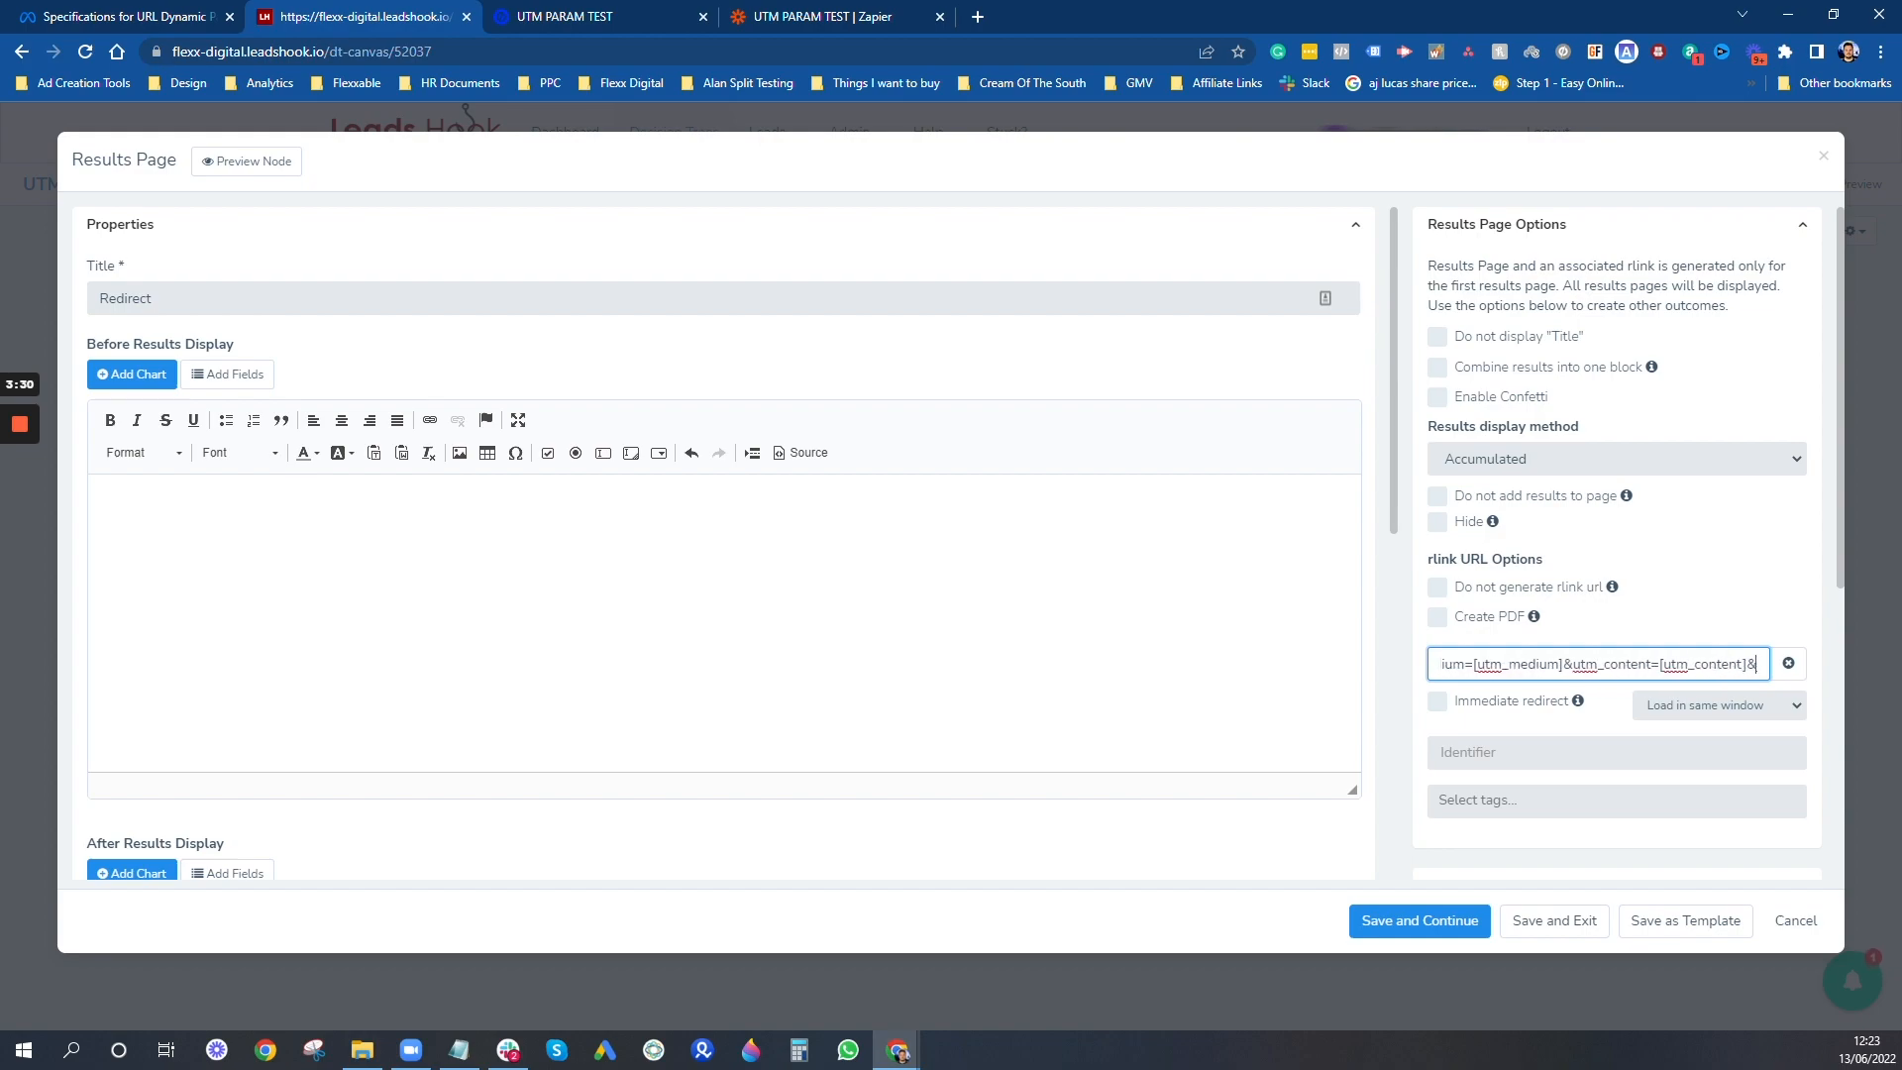
pyautogui.press('Right')
pyautogui.press('Right')
pyautogui.press('Right')
pyautogui.press('Right')
pyautogui.press('Right')
pyautogui.press('Right')
pyautogui.press('Right')
pyautogui.press('Right')
pyautogui.press('Right')
pyautogui.press('Right')
pyautogui.press('Right')
pyautogui.press('Right')
pyautogui.press('Right')
pyautogui.press('Right')
pyautogui.press('Right')
pyautogui.press('Right')
pyautogui.press('Right')
pyautogui.press('Right')
pyautogui.press('Right')
pyautogui.press('Right')
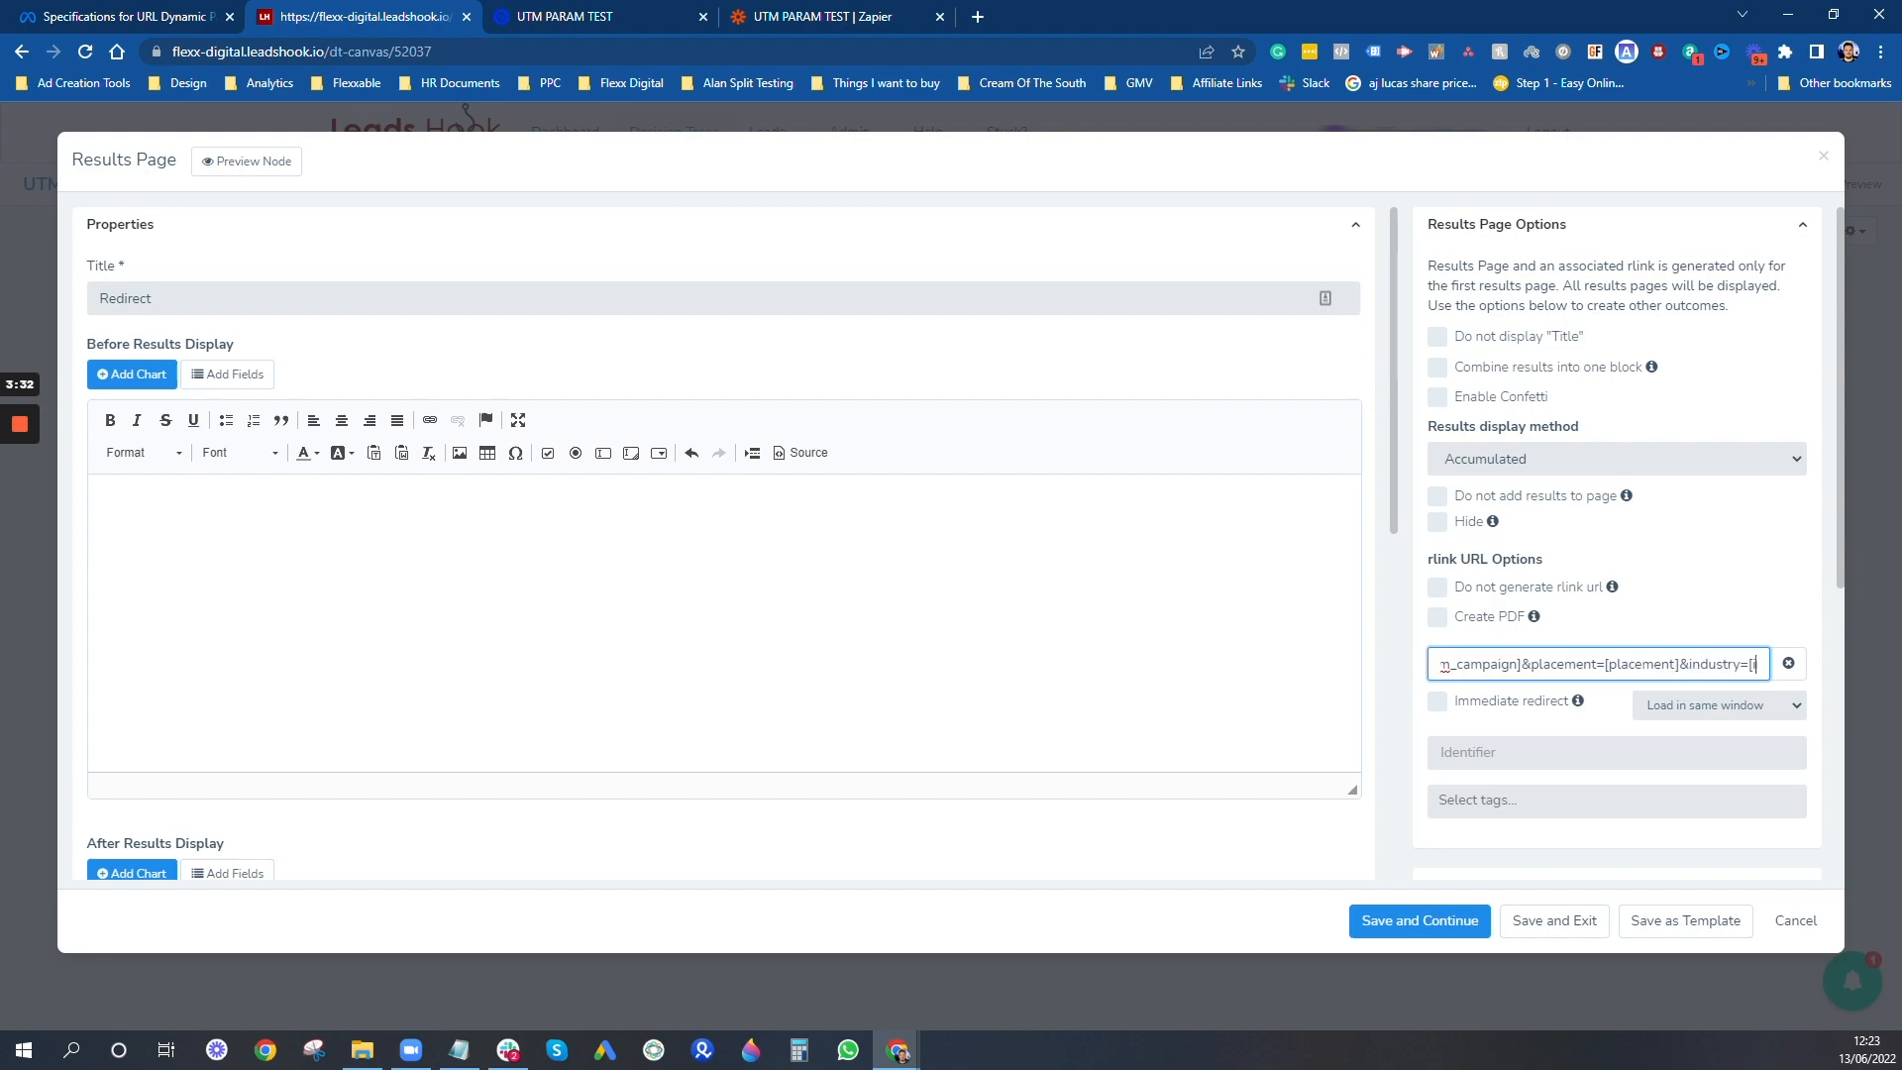
pyautogui.press('Right')
pyautogui.press('Right')
pyautogui.press('Right')
pyautogui.press('Right')
pyautogui.press('Right')
pyautogui.press('Right')
pyautogui.press('Right')
pyautogui.press('Right')
pyautogui.press('Right')
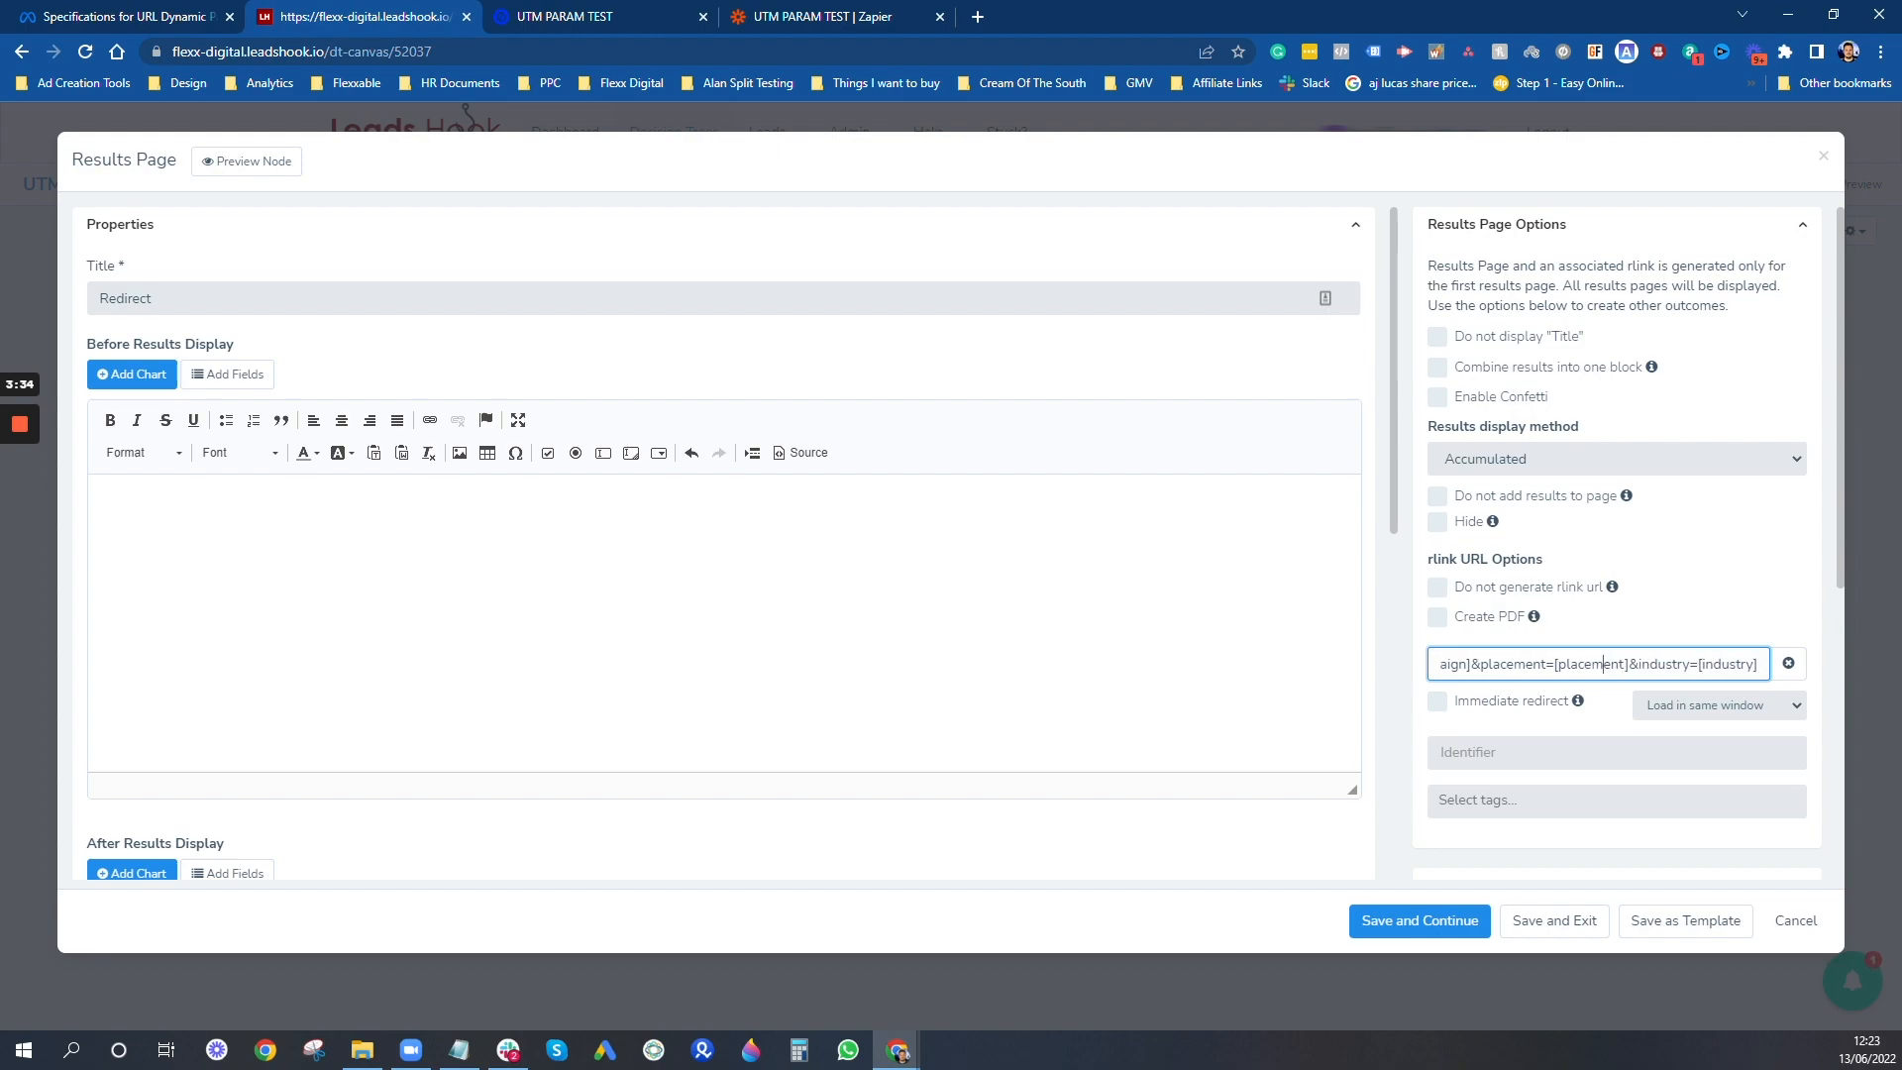
# - Go back through the redirect URL to the utm_content parameter and highlight its name before the equals sign
pyautogui.press('Left')
pyautogui.press('Left')
pyautogui.press('Left')
pyautogui.press('Left')
pyautogui.press('Left')
pyautogui.press('Left')
pyautogui.press('Left')
pyautogui.press('Left')
pyautogui.press('Left')
pyautogui.press('Left')
pyautogui.press('Left')
pyautogui.press('Left')
pyautogui.press('Left')
pyautogui.press('Left')
pyautogui.press('Left')
pyautogui.press('Left')
pyautogui.press('Left')
pyautogui.press('Left')
pyautogui.press('Left')
pyautogui.press('Left')
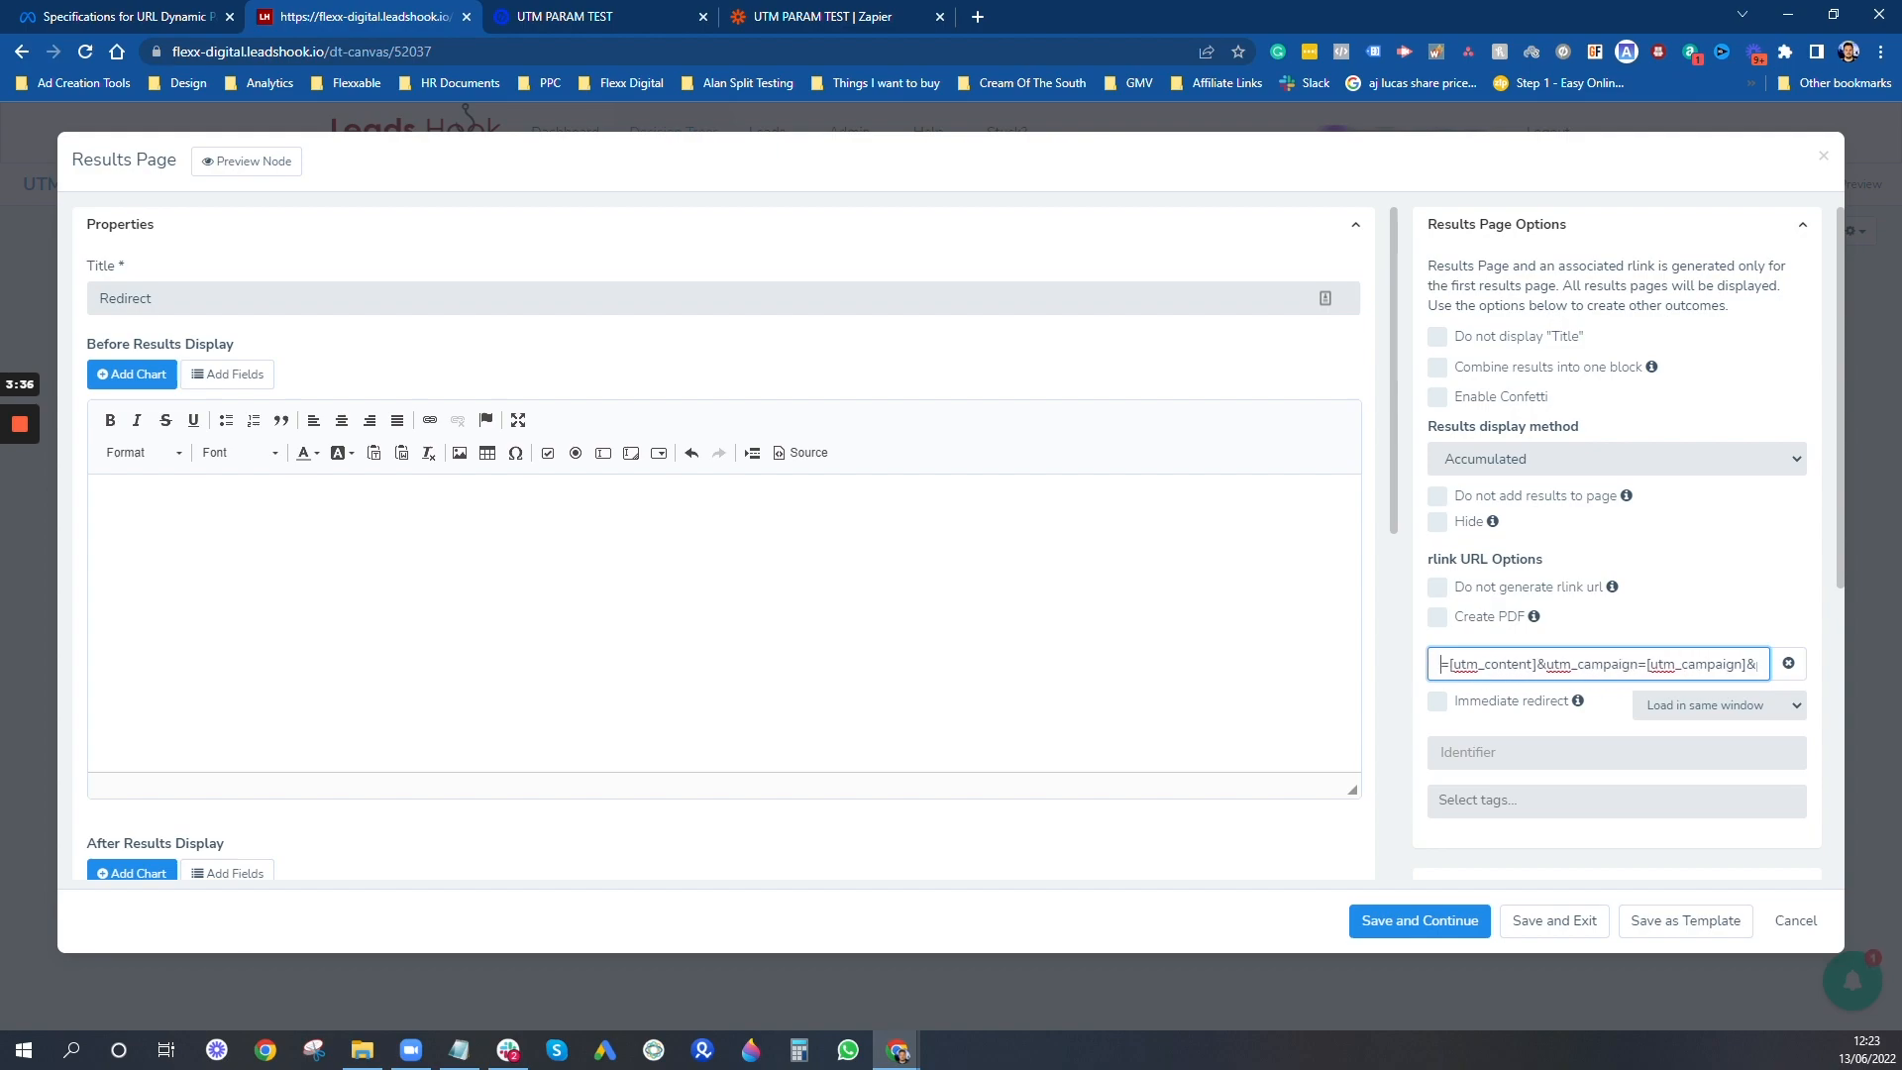
pyautogui.press('Left')
pyautogui.press('Left')
pyautogui.press('Left')
pyautogui.press('Left')
pyautogui.press('Left')
pyautogui.press('Left')
pyautogui.press('Left')
pyautogui.press('Left')
pyautogui.press('Left')
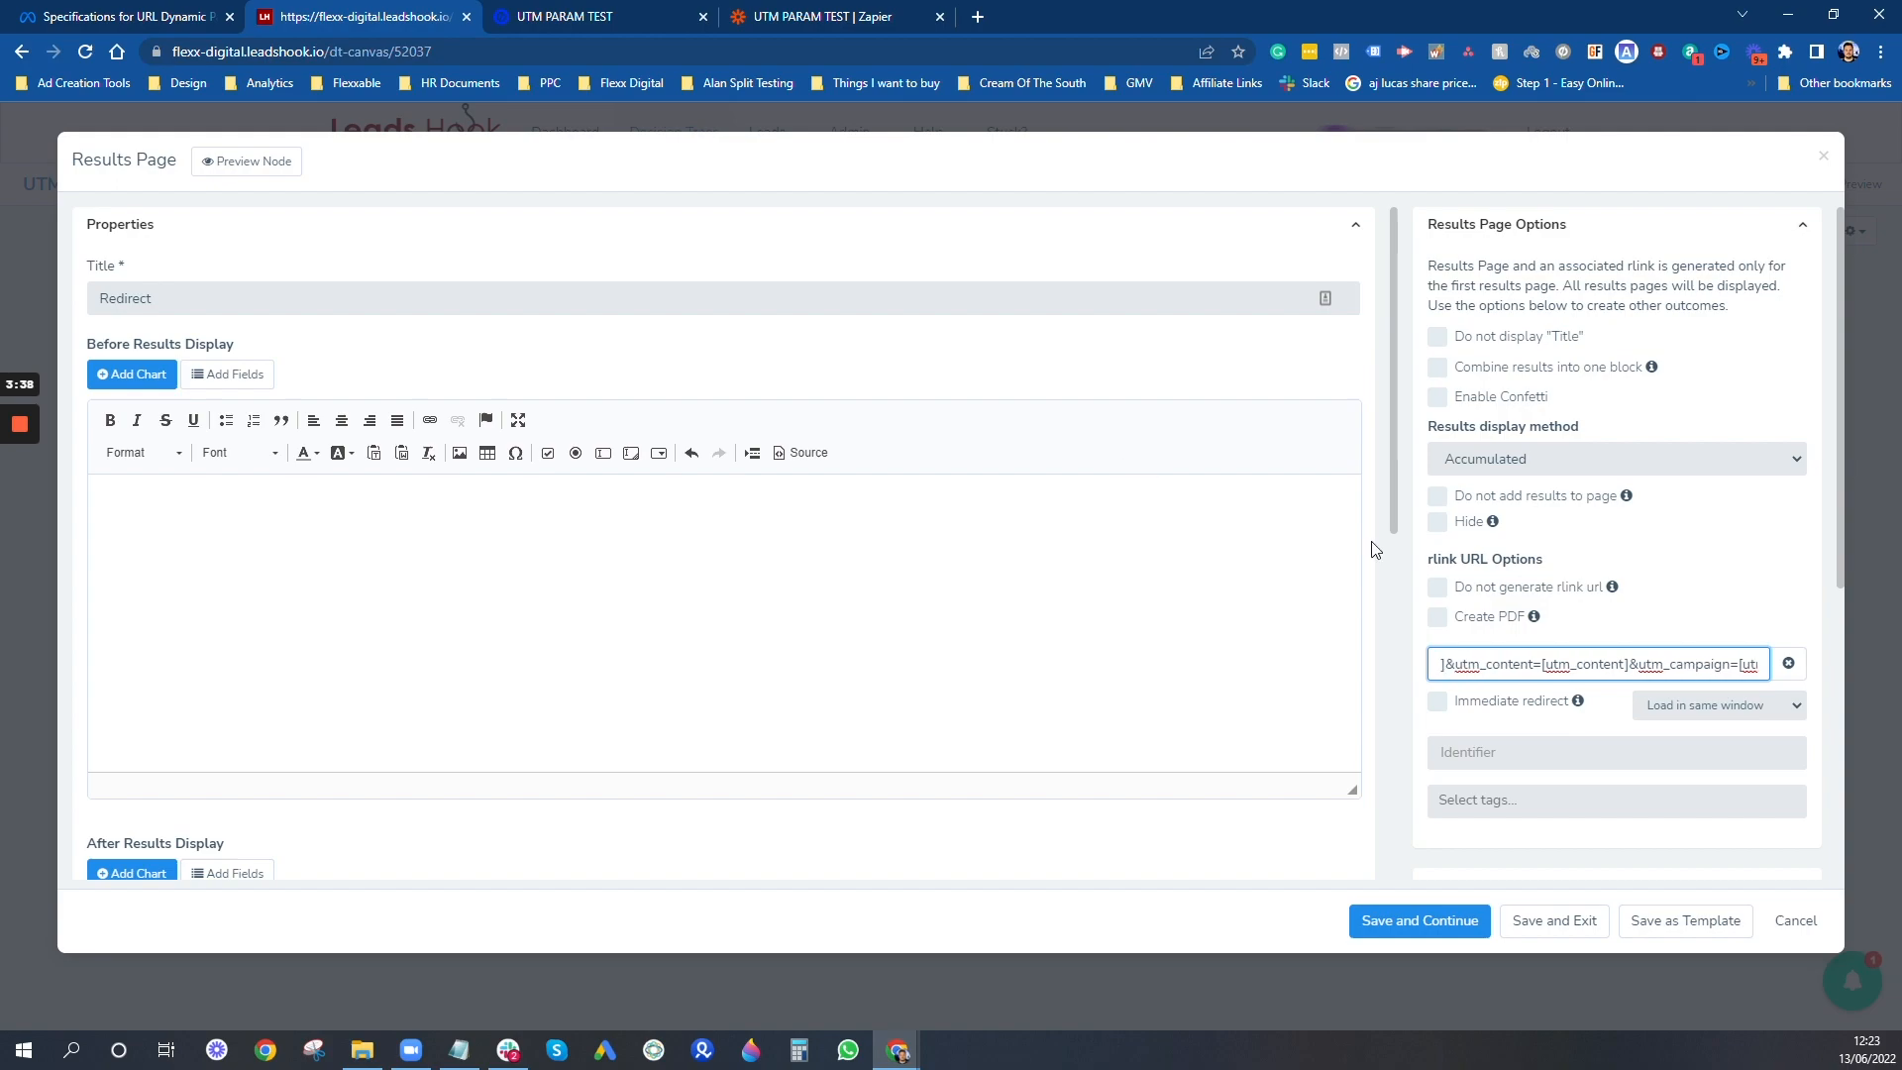
pyautogui.hotkey('shift', 'Left')
pyautogui.hotkey('shift', 'Left')
pyautogui.hotkey('shift', 'Left')
pyautogui.hotkey('shift', 'Left')
pyautogui.hotkey('shift', 'Left')
pyautogui.hotkey('shift', 'Left')
pyautogui.hotkey('shift', 'Left')
pyautogui.hotkey('shift', 'Left')
pyautogui.hotkey('shift', 'Left')
pyautogui.hotkey('shift', 'Left')
pyautogui.hotkey('shift', 'Left')
pyautogui.hotkey('shift', 'Left')
pyautogui.hotkey('shift', 'Left')
pyautogui.hotkey('shift', 'Left')
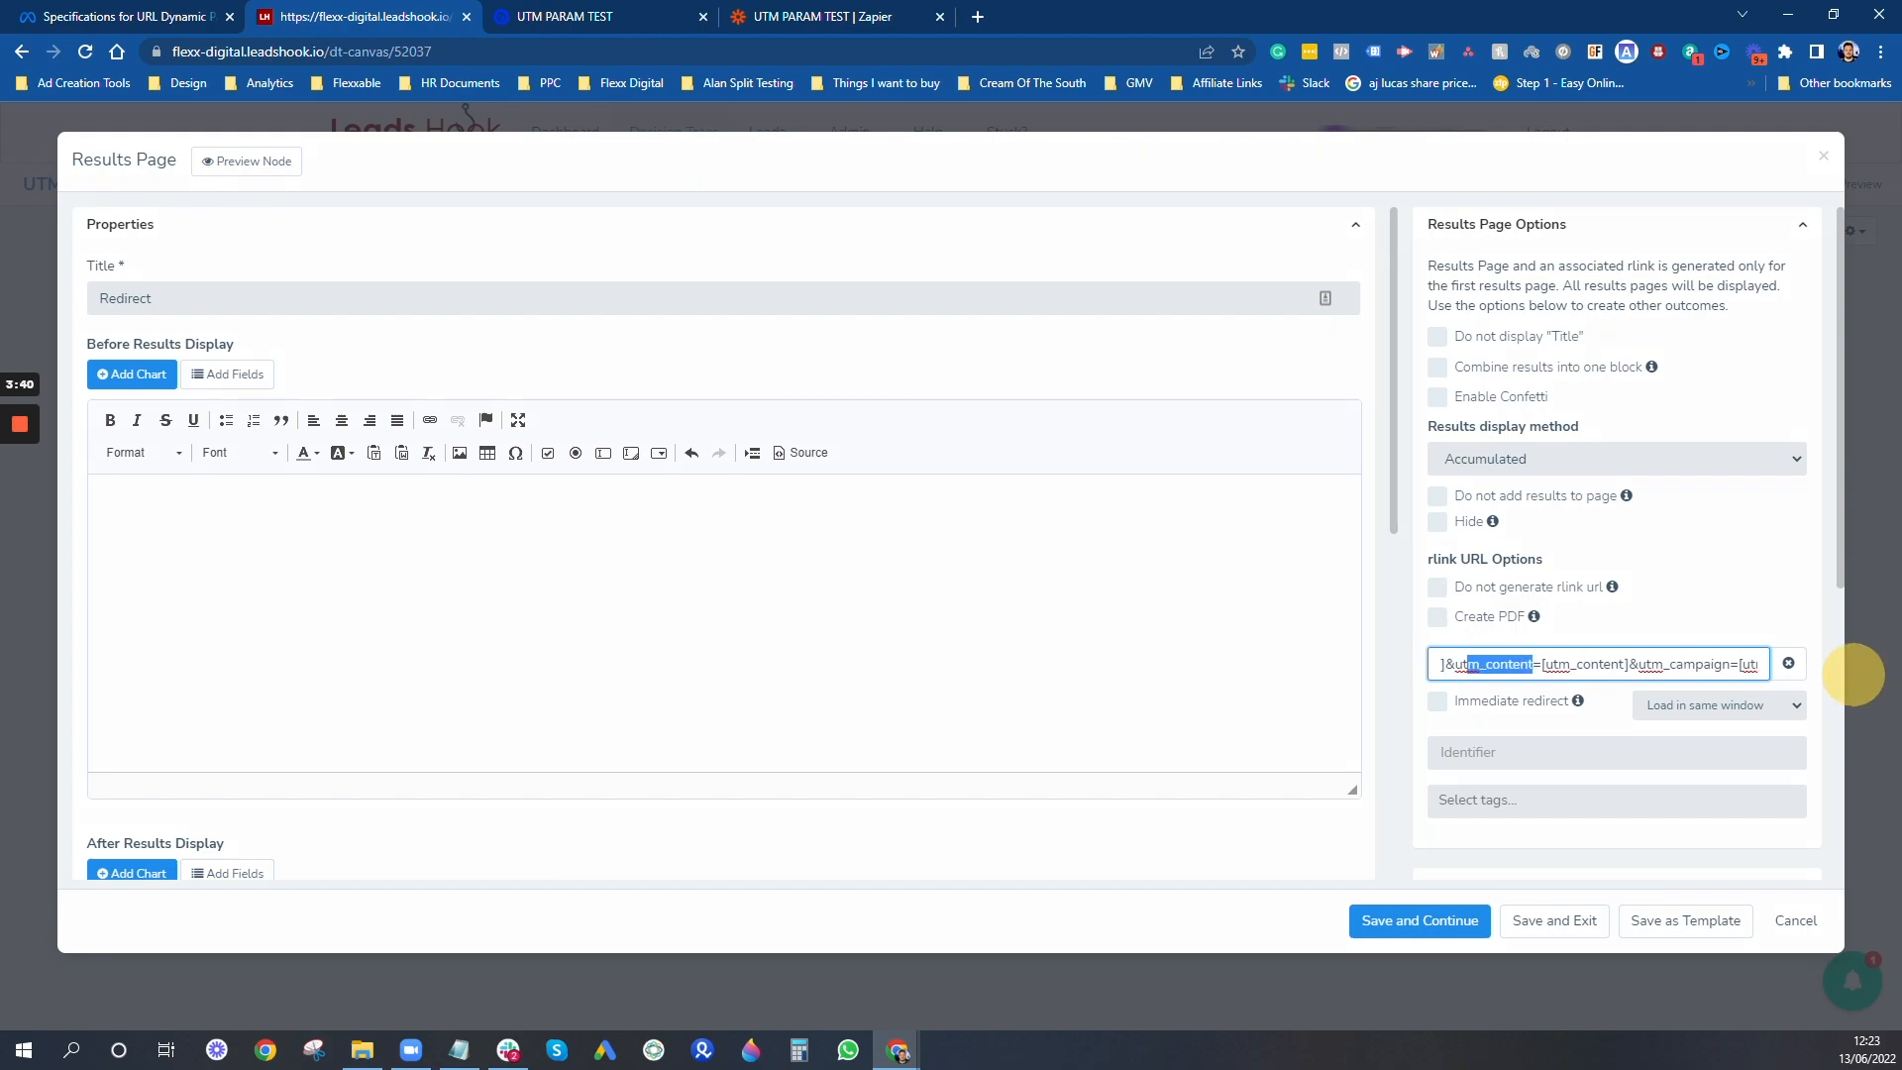
pyautogui.hotkey('shift', 'Right')
pyautogui.hotkey('shift', 'Right')
pyautogui.hotkey('shift', 'Right')
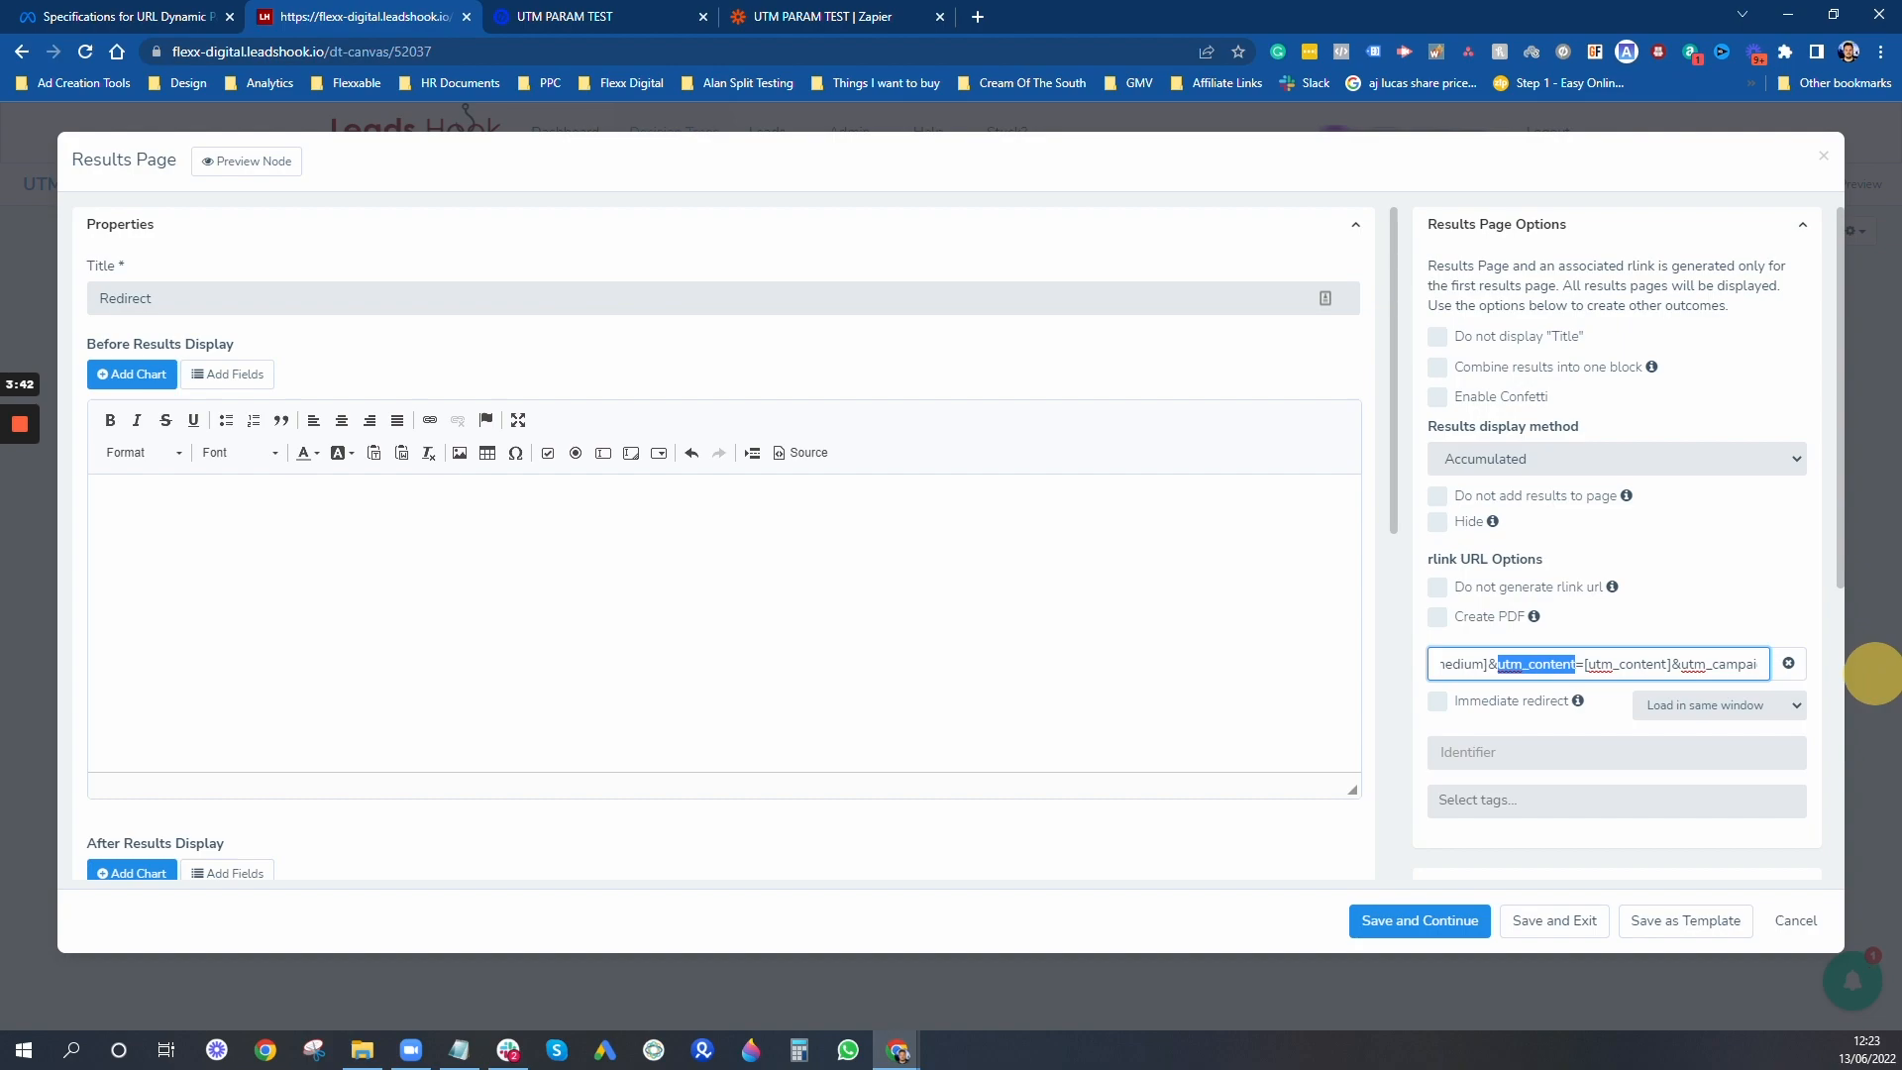
pyautogui.click(1583, 665)
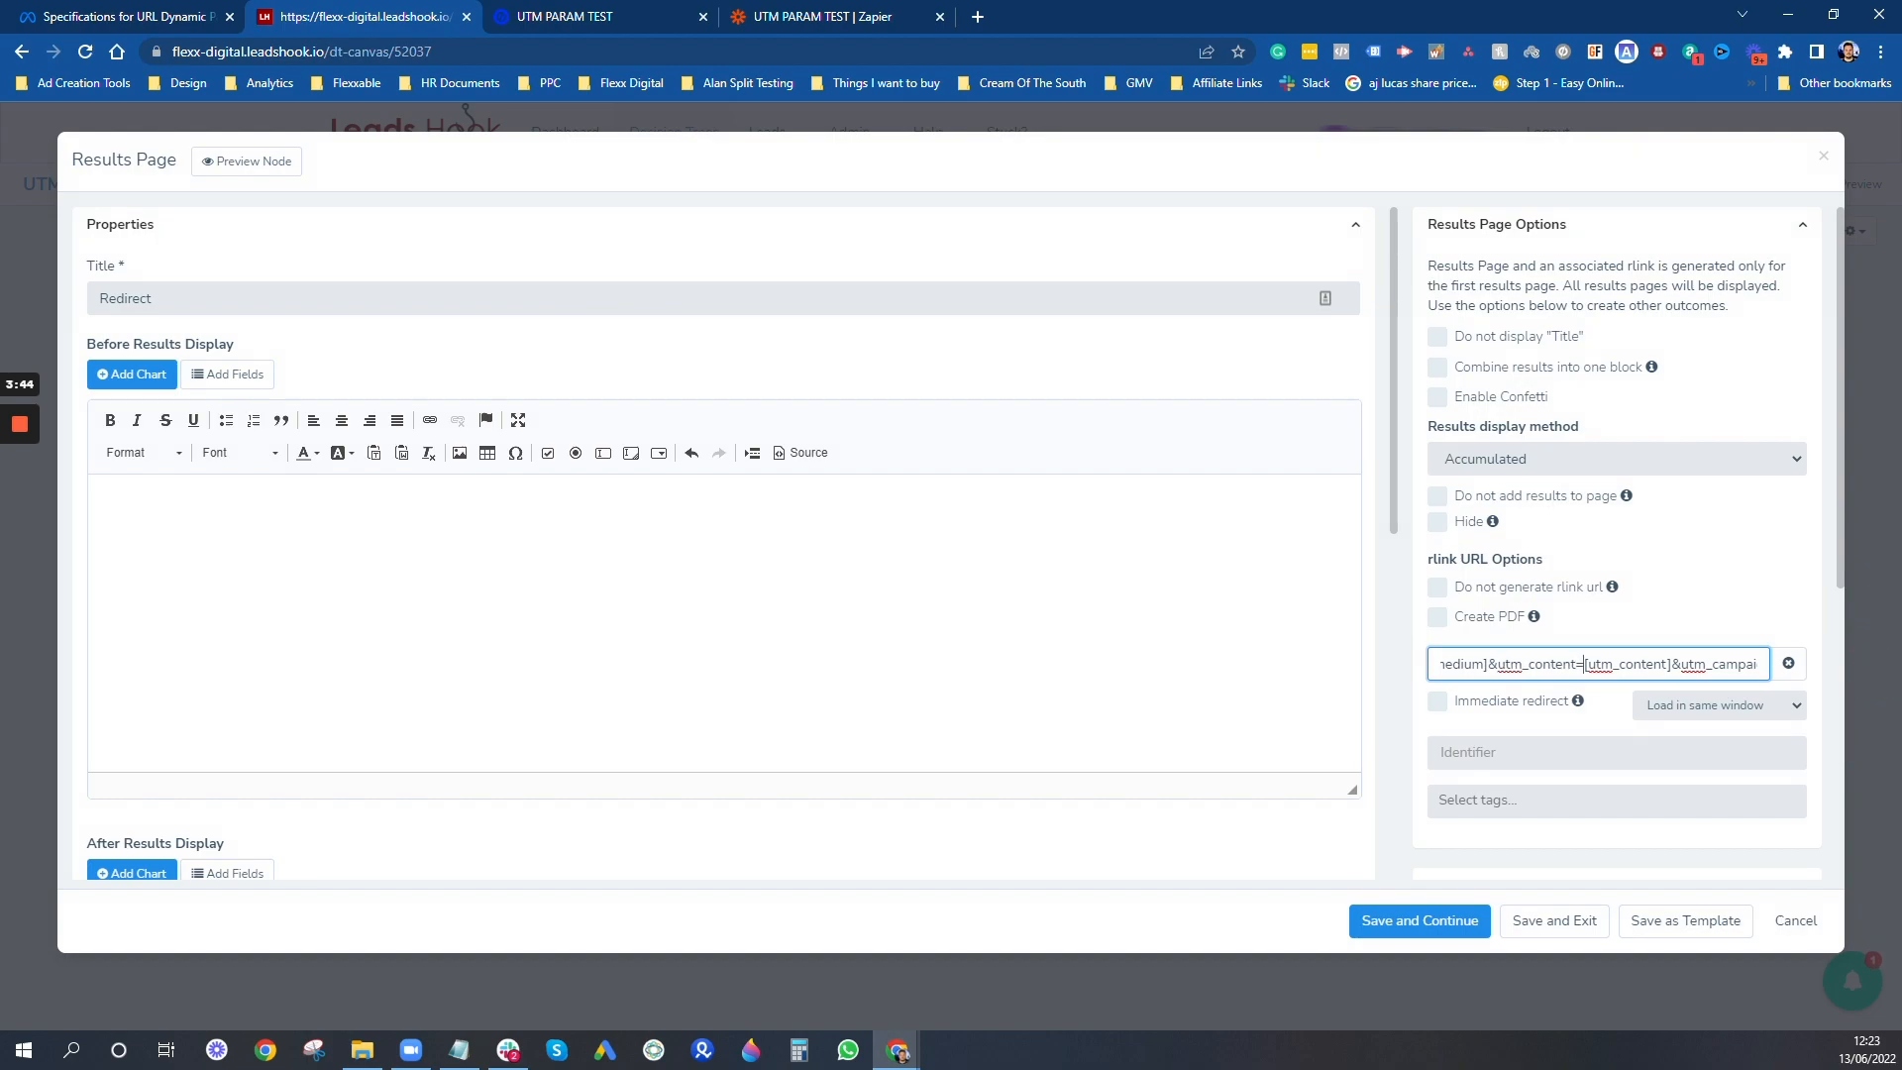
# - Replace the square brackets around the utm_content and utm_medium placeholders in the redirect URL with curly braces
pyautogui.moveTo(1599, 664); pyautogui.dragTo(1667, 664)
pyautogui.click(1484, 664)
pyautogui.press('Delete')
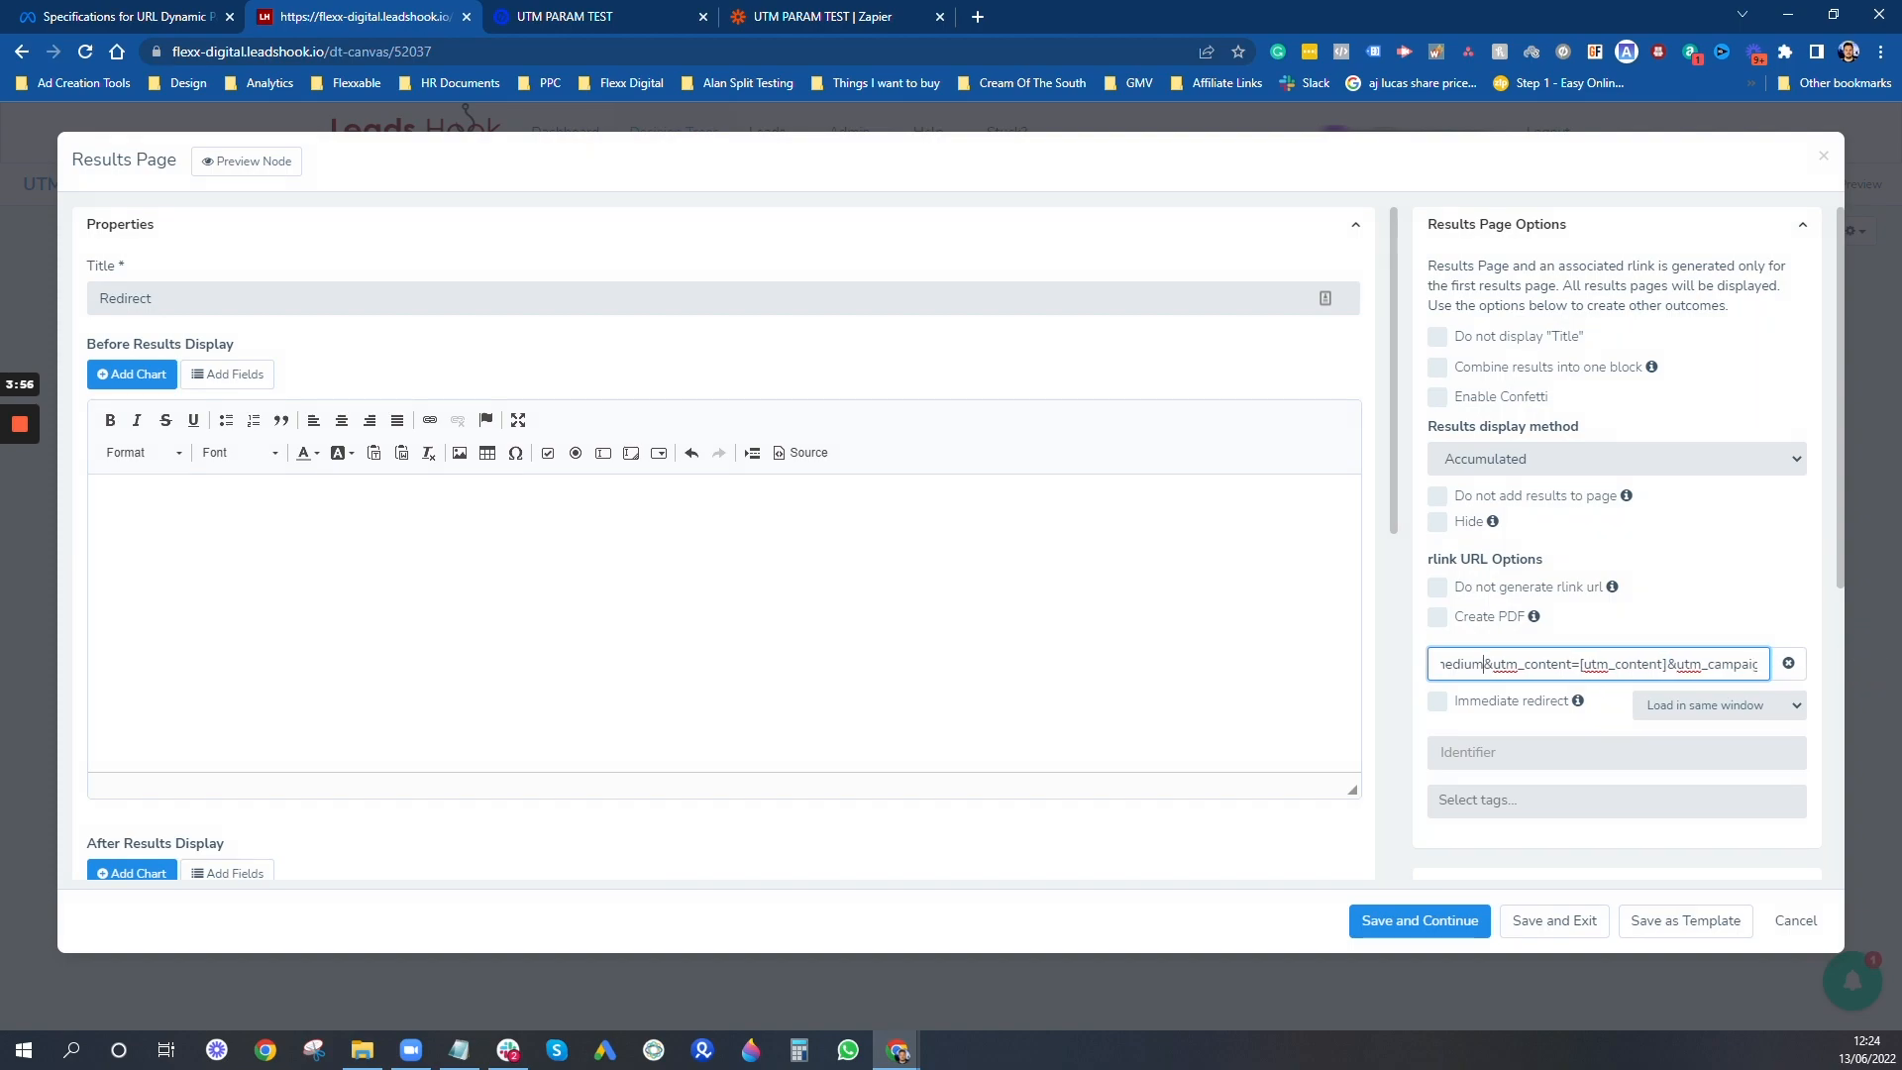
pyautogui.write('}')
pyautogui.press('Left')
pyautogui.press('Left')
pyautogui.press('Left')
pyautogui.press('Left')
pyautogui.press('Left')
pyautogui.press('Left')
pyautogui.press('Left')
pyautogui.press('Left')
pyautogui.press('Left')
pyautogui.press('Left')
pyautogui.press('Left')
pyautogui.press('Left')
pyautogui.press('Left')
pyautogui.press('Left')
pyautogui.press('Left')
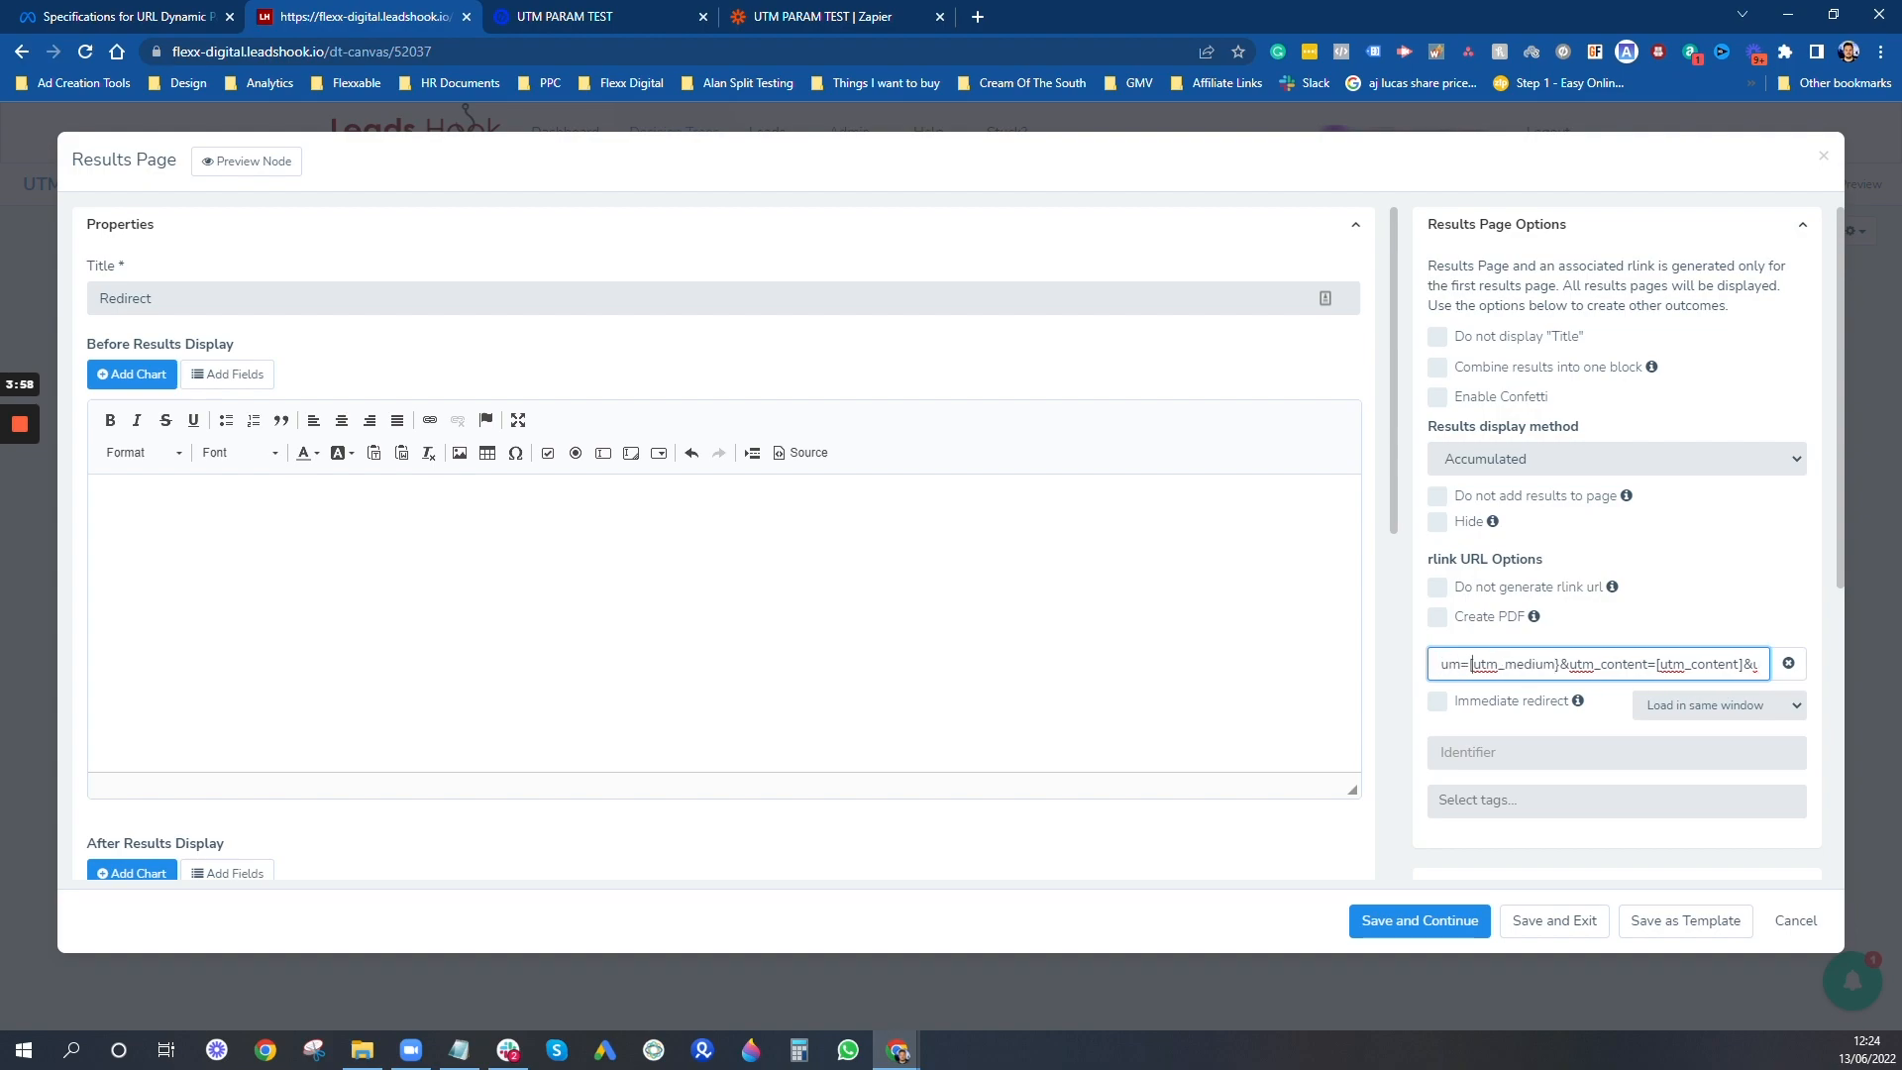
pyautogui.press('Delete')
pyautogui.write('{')
# - Replace the square brackets around the utm_source placeholder in the redirect URL with curly braces
pyautogui.press('Left')
pyautogui.press('Left')
pyautogui.press('Left')
pyautogui.press('Left')
pyautogui.press('Left')
pyautogui.press('Left')
pyautogui.press('Left')
pyautogui.press('Left')
pyautogui.write('e')
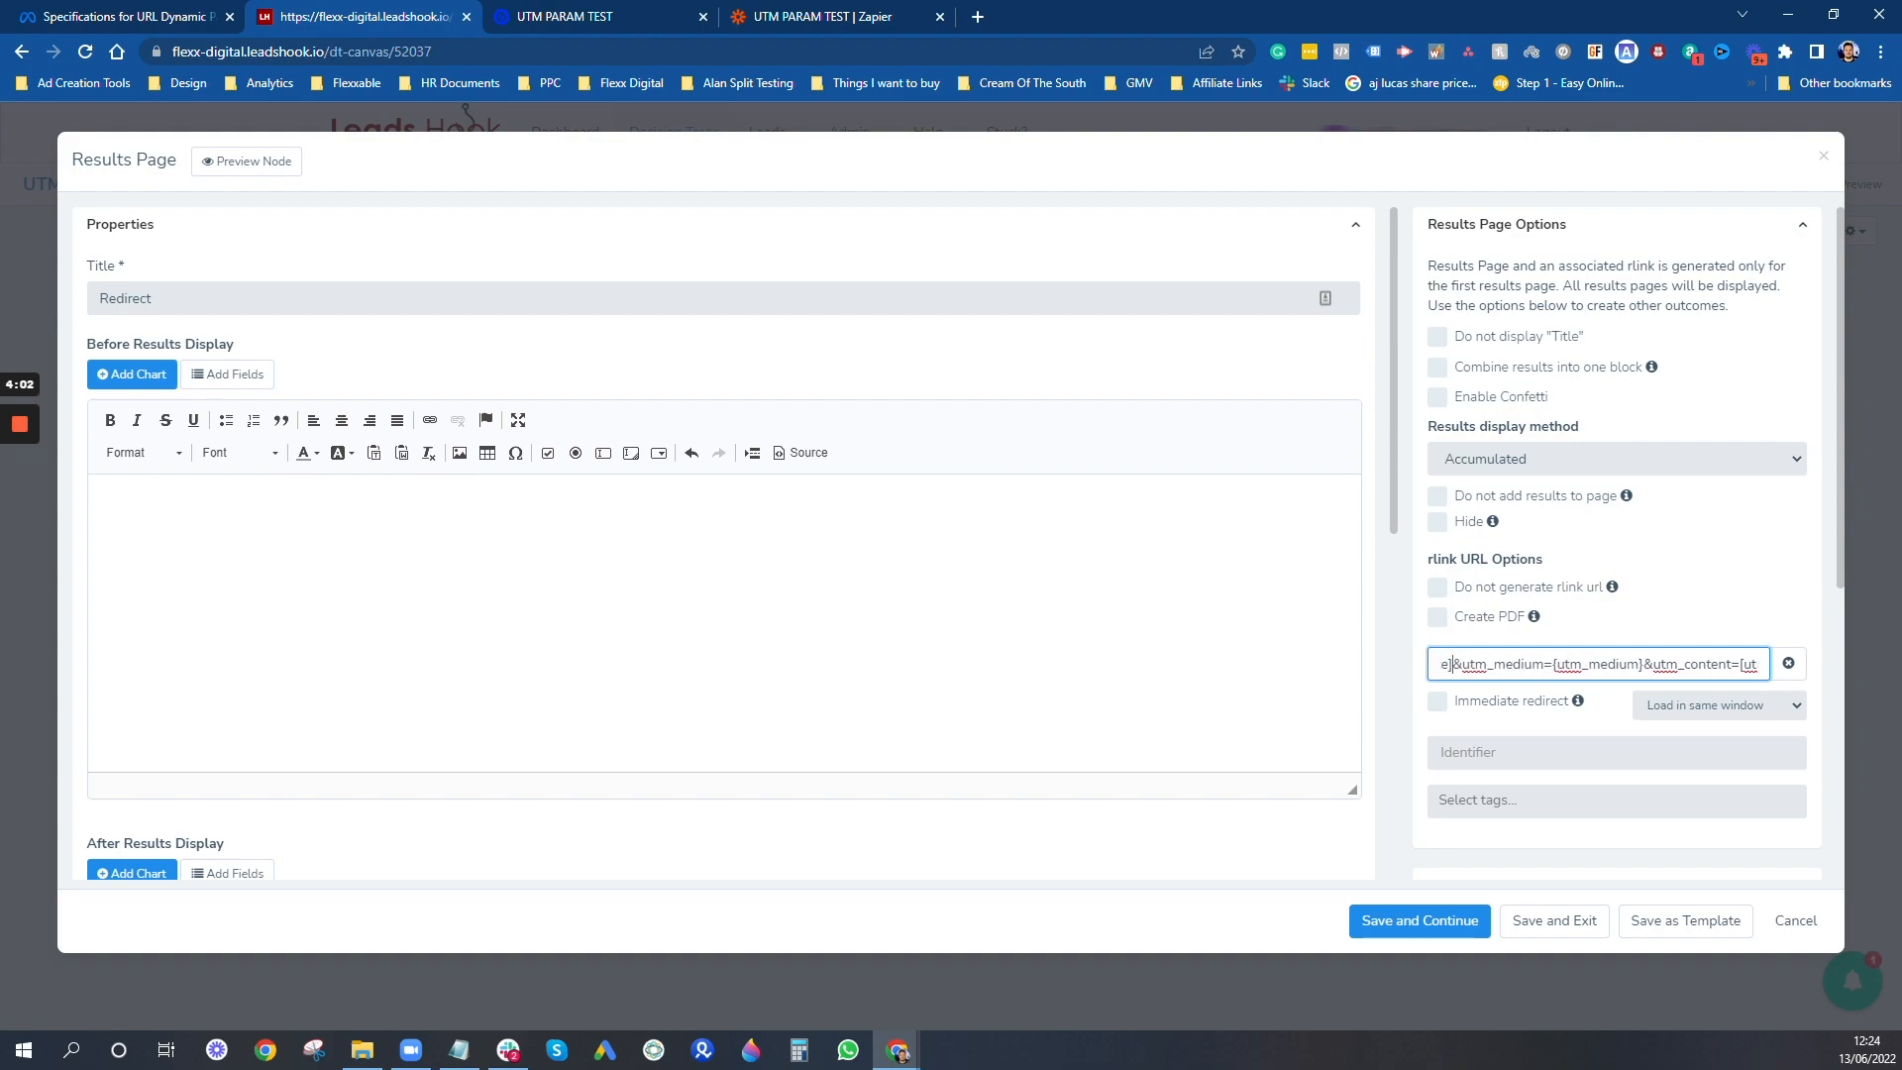
pyautogui.press('Left')
pyautogui.press('Left')
pyautogui.press('Left')
pyautogui.press('Left')
pyautogui.press('Left')
pyautogui.press('Left')
pyautogui.press('Left')
pyautogui.press('Left')
pyautogui.press('Left')
pyautogui.press('Left')
pyautogui.press('Left')
pyautogui.press('Left')
pyautogui.press('Left')
pyautogui.press('Left')
pyautogui.press('Left')
pyautogui.press('Left')
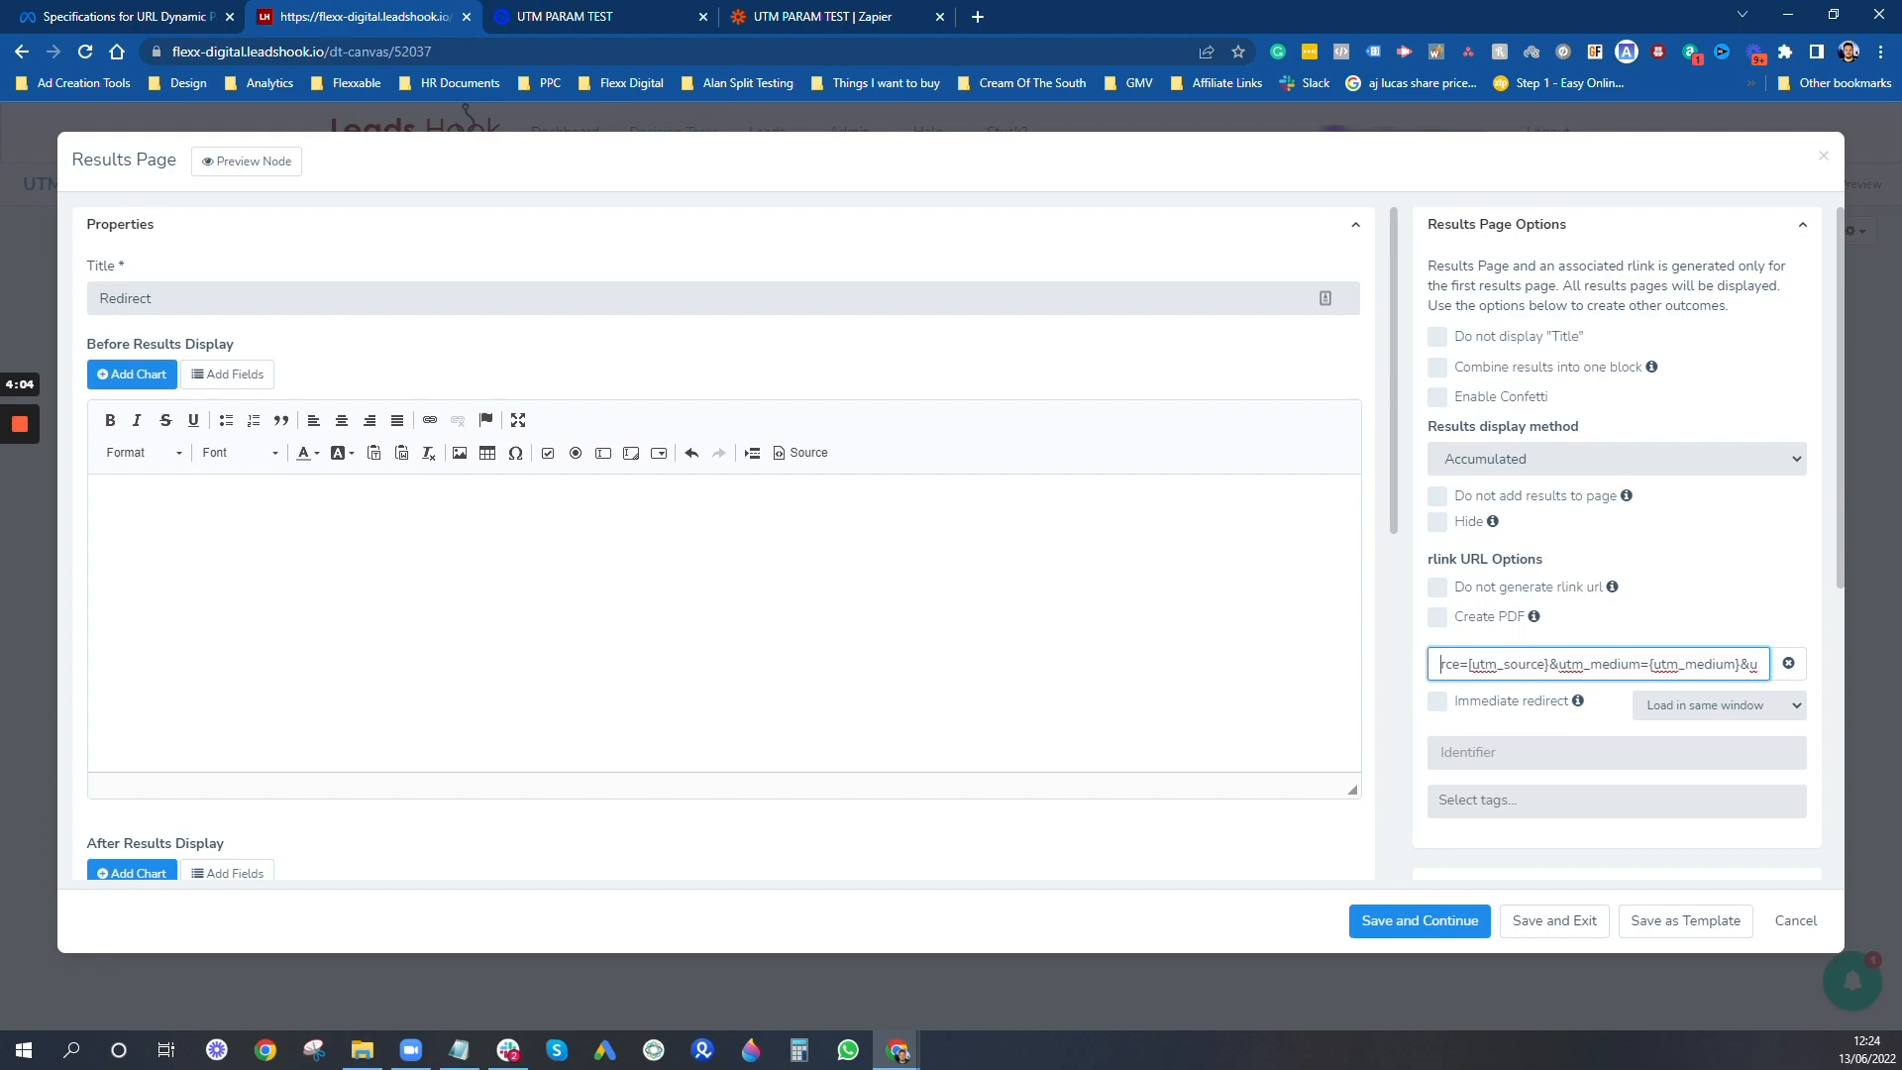
pyautogui.press('Delete')
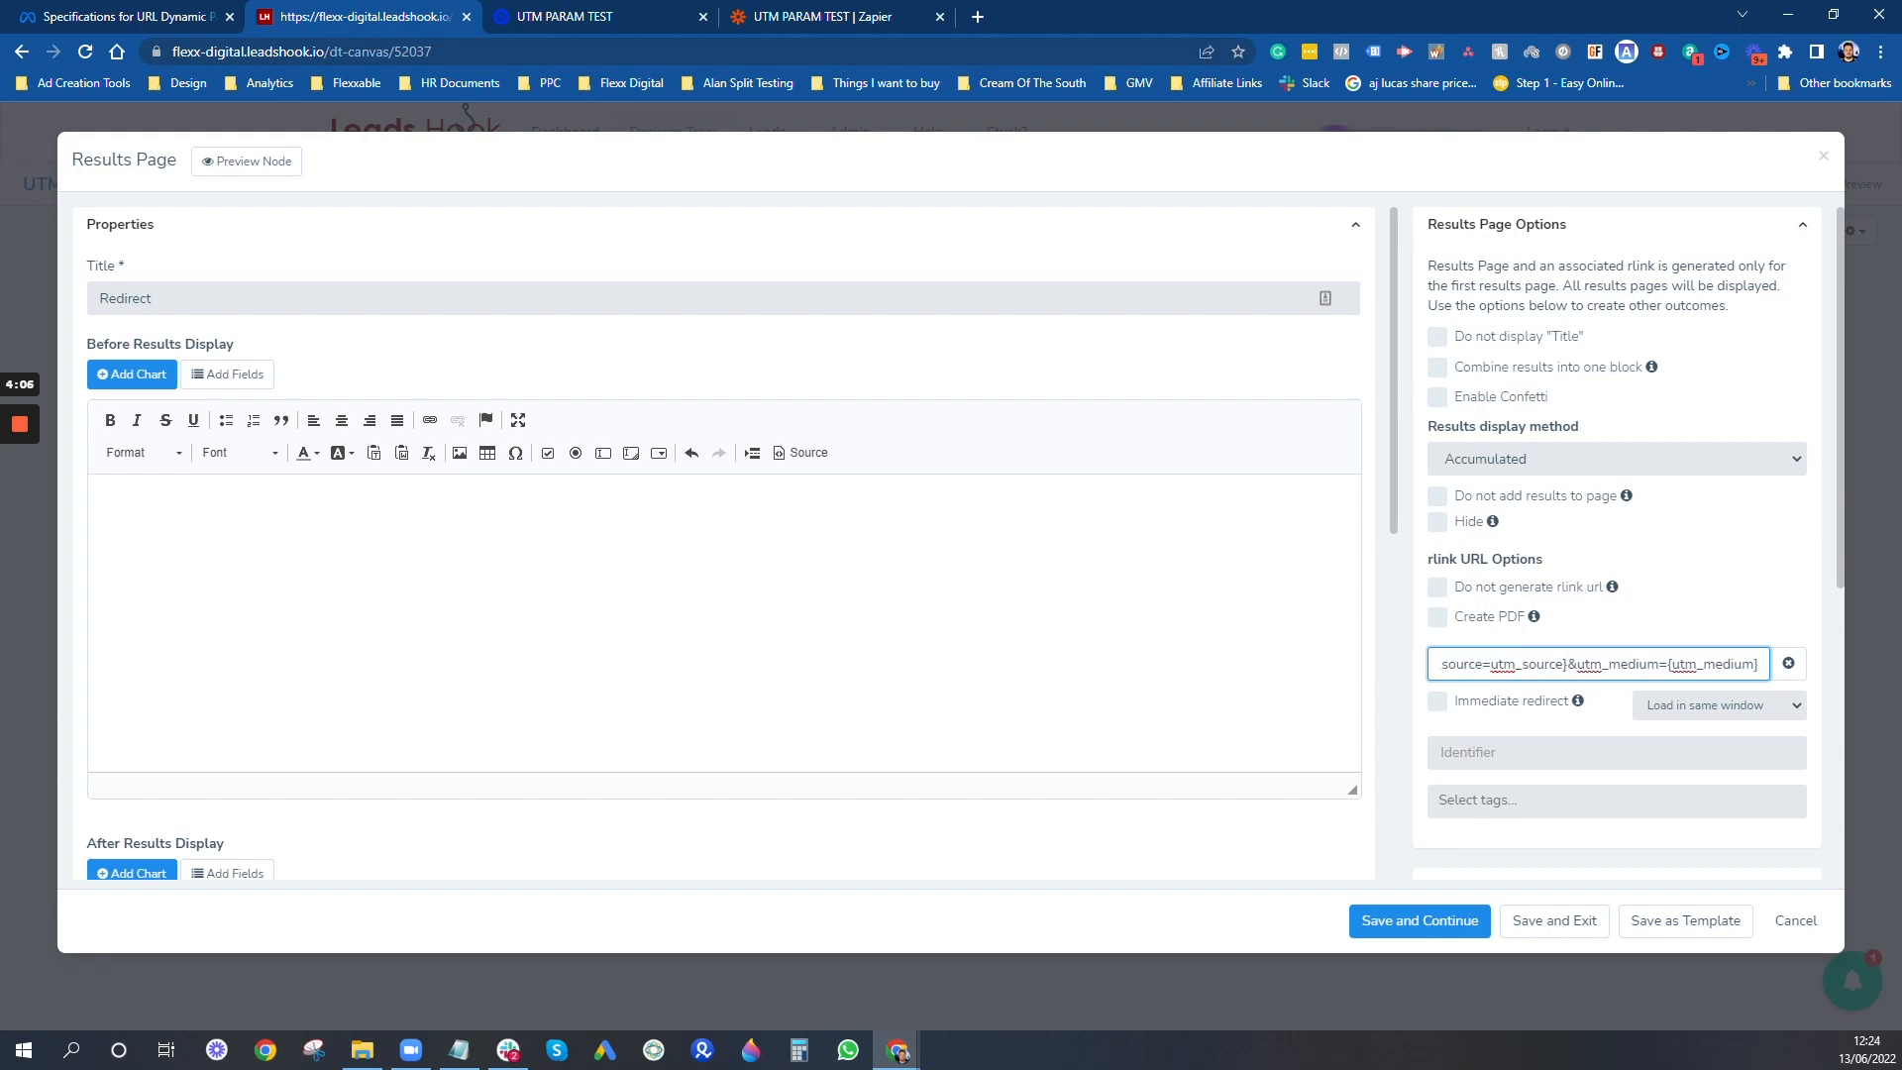
pyautogui.write('{')
pyautogui.press('Left')
pyautogui.press('Left')
pyautogui.press('Left')
pyautogui.press('Left')
pyautogui.press('Left')
pyautogui.press('Left')
pyautogui.press('Left')
pyautogui.press('Left')
pyautogui.press('Left')
pyautogui.press('Left')
pyautogui.press('Left')
pyautogui.press('Left')
pyautogui.press('Left')
pyautogui.press('Left')
pyautogui.press('Left')
pyautogui.press('Left')
pyautogui.press('Left')
pyautogui.press('Left')
pyautogui.press('Left')
pyautogui.press('Left')
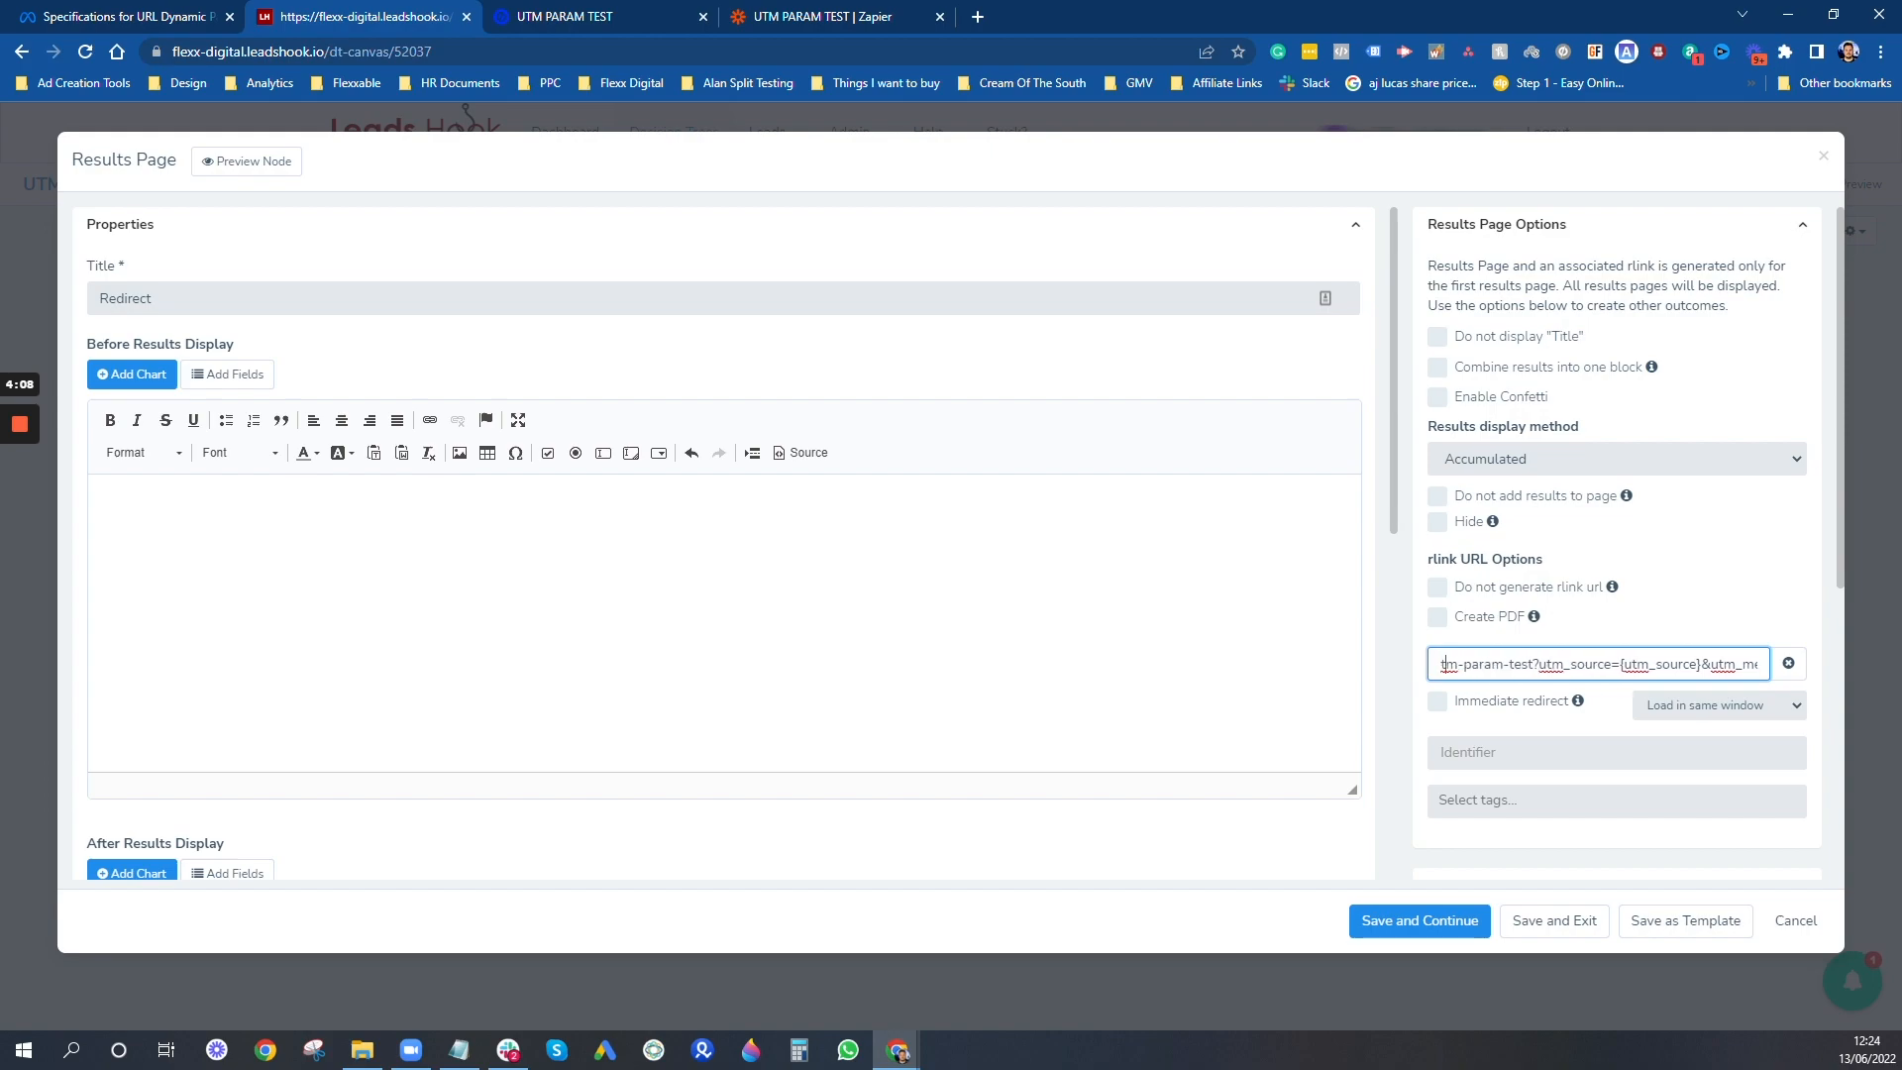
# - Replace the square brackets around the utm_campaign placeholder in the redirect URL with curly braces
pyautogui.press('Right')
pyautogui.press('Right')
pyautogui.press('Right')
pyautogui.press('Right')
pyautogui.press('Right')
pyautogui.press('Right')
pyautogui.press('Right')
pyautogui.press('Right')
pyautogui.press('Right')
pyautogui.press('Right')
pyautogui.press('Right')
pyautogui.press('Right')
pyautogui.press('Right')
pyautogui.press('Right')
pyautogui.press('Right')
pyautogui.press('Right')
pyautogui.press('Right')
pyautogui.press('Right')
pyautogui.press('Right')
pyautogui.press('Right')
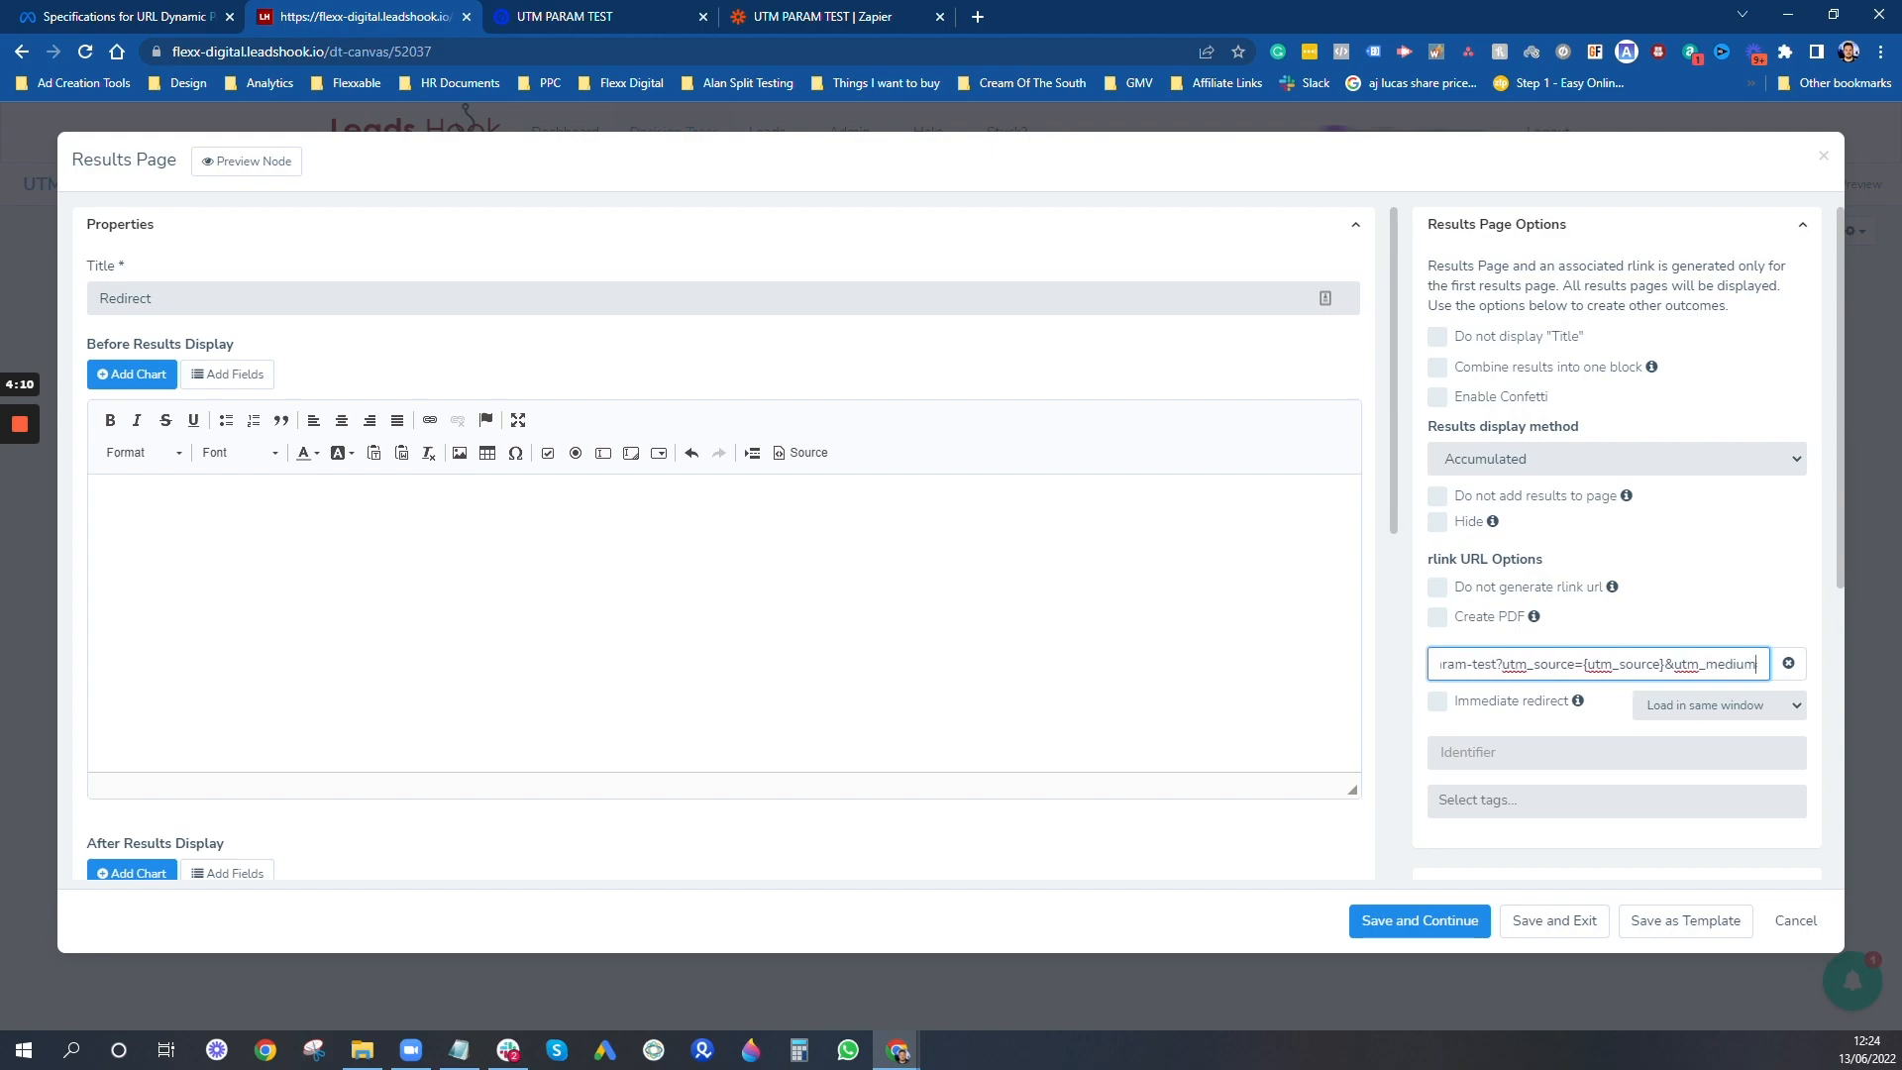
pyautogui.press('Right')
pyautogui.press('Right')
pyautogui.press('Right')
pyautogui.press('Right')
pyautogui.press('Right')
pyautogui.press('Right')
pyautogui.press('Right')
pyautogui.press('Right')
pyautogui.press('Right')
pyautogui.press('Right')
pyautogui.press('Right')
pyautogui.press('Right')
pyautogui.press('Right')
pyautogui.press('Right')
pyautogui.press('Right')
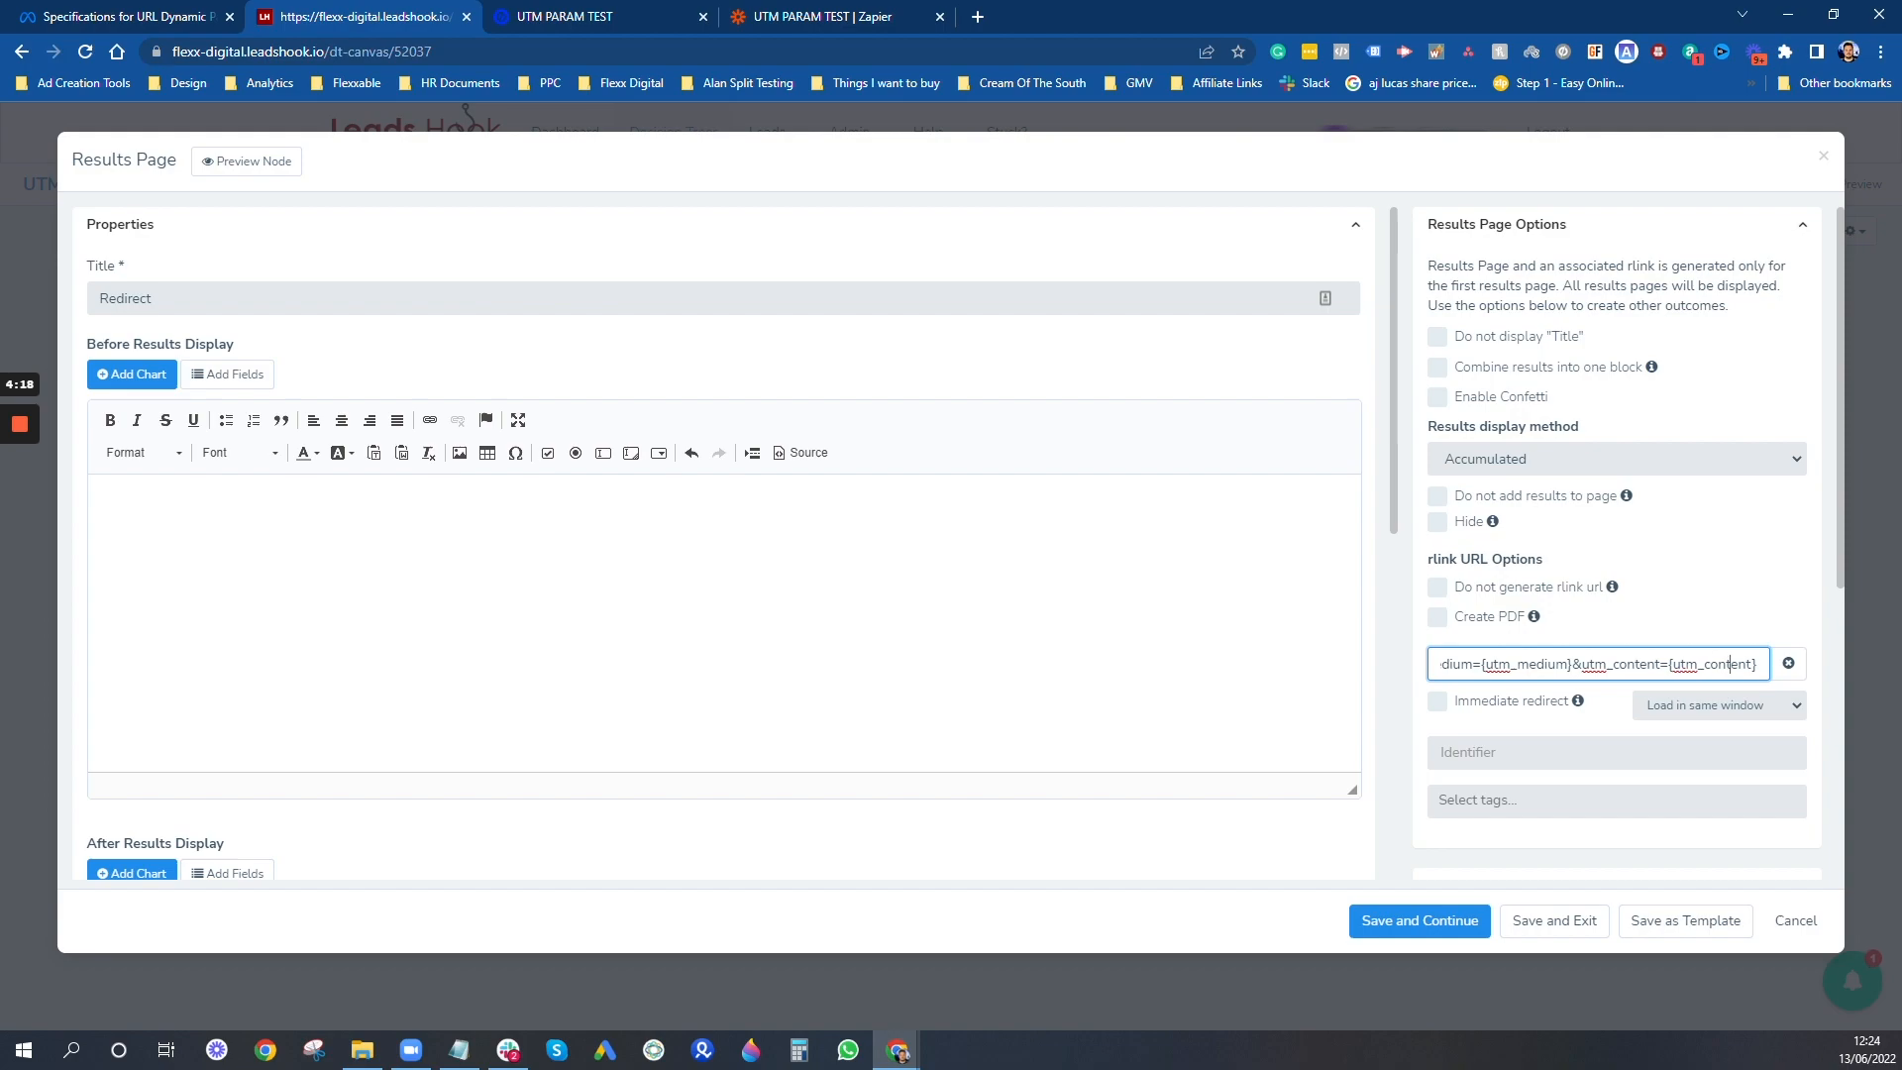
pyautogui.press('Right')
pyautogui.press('Right')
pyautogui.press('Right')
pyautogui.press('Right')
pyautogui.press('Right')
pyautogui.press('Right')
pyautogui.press('Right')
pyautogui.press('Right')
pyautogui.press('Right')
pyautogui.press('Right')
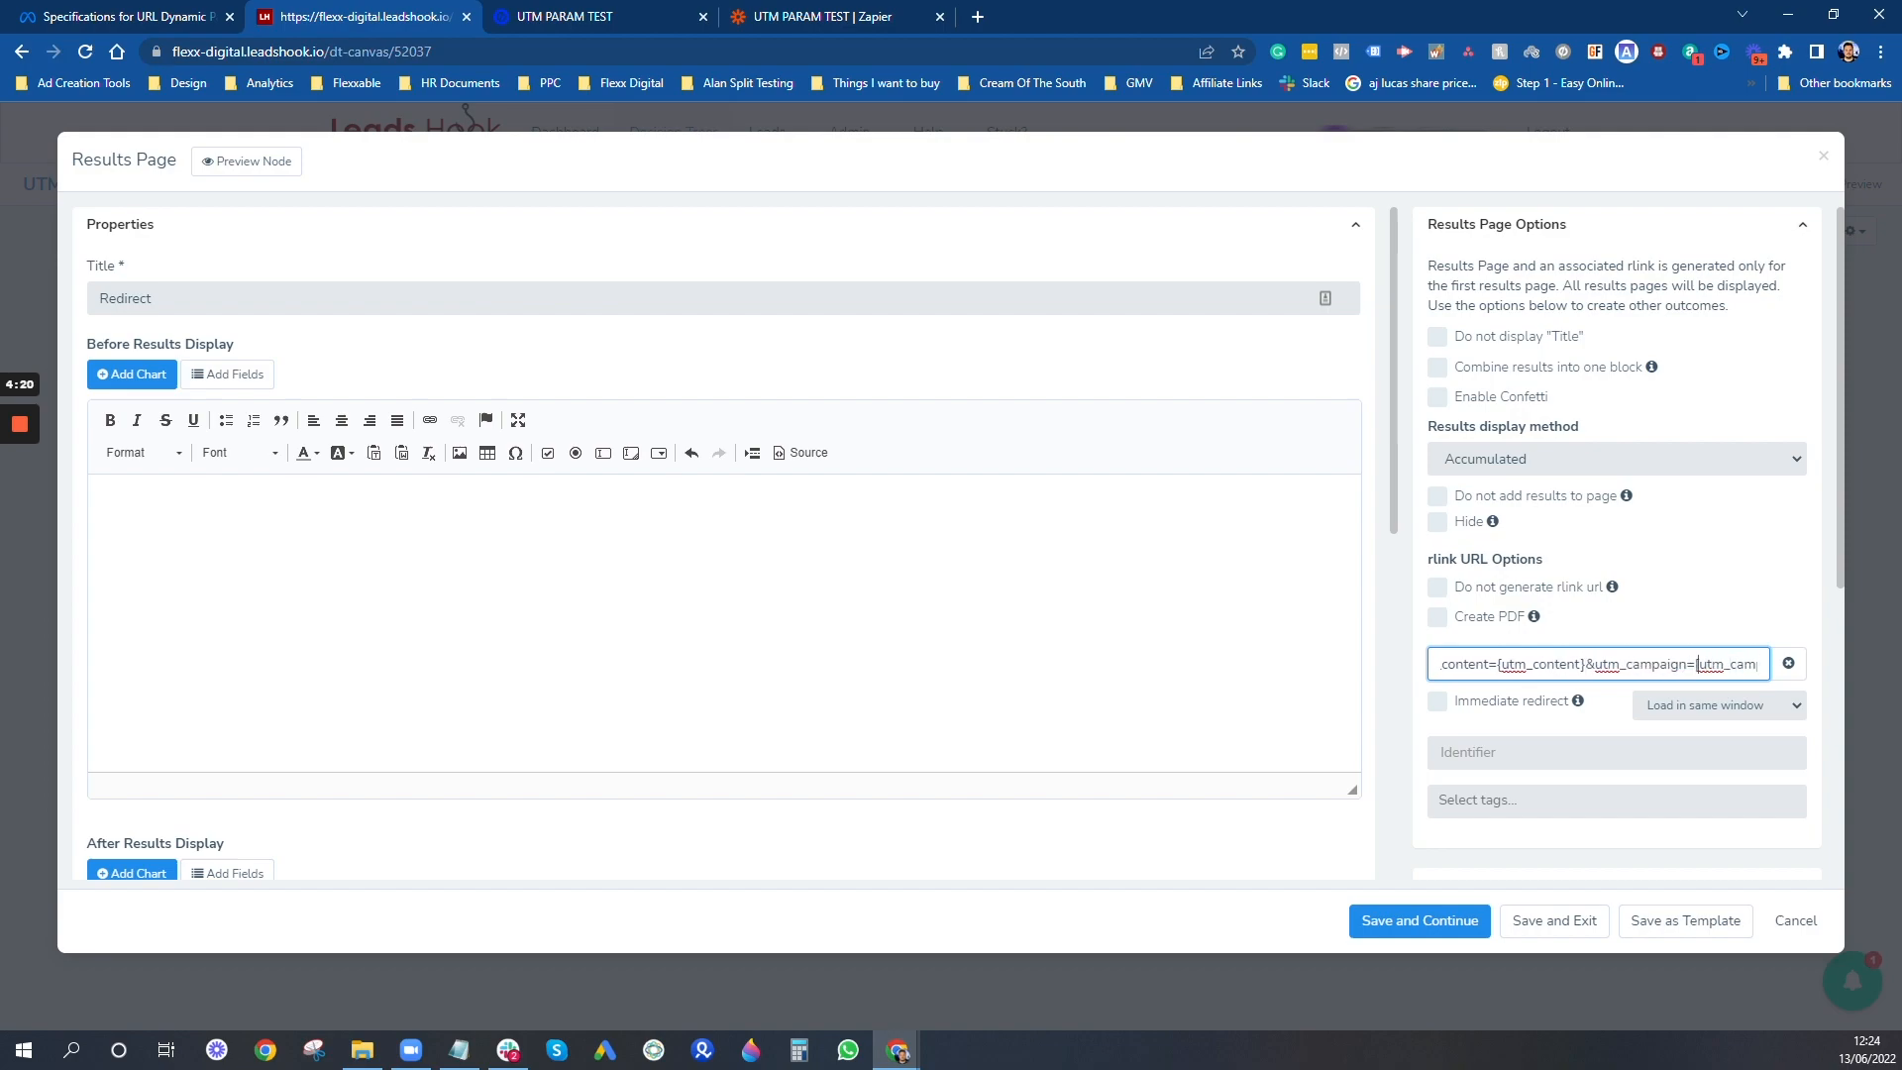
pyautogui.write('{')
pyautogui.press('Right')
pyautogui.press('Right')
pyautogui.press('Right')
pyautogui.press('Right')
pyautogui.press('Right')
pyautogui.press('Right')
pyautogui.press('Right')
pyautogui.press('Right')
pyautogui.press('Right')
pyautogui.press('Right')
pyautogui.press('Right')
pyautogui.press('Right')
pyautogui.press('Right')
pyautogui.press('Right')
pyautogui.press('Right')
pyautogui.press('Right')
pyautogui.press('Right')
pyautogui.press('Right')
pyautogui.press('Right')
pyautogui.press('Right')
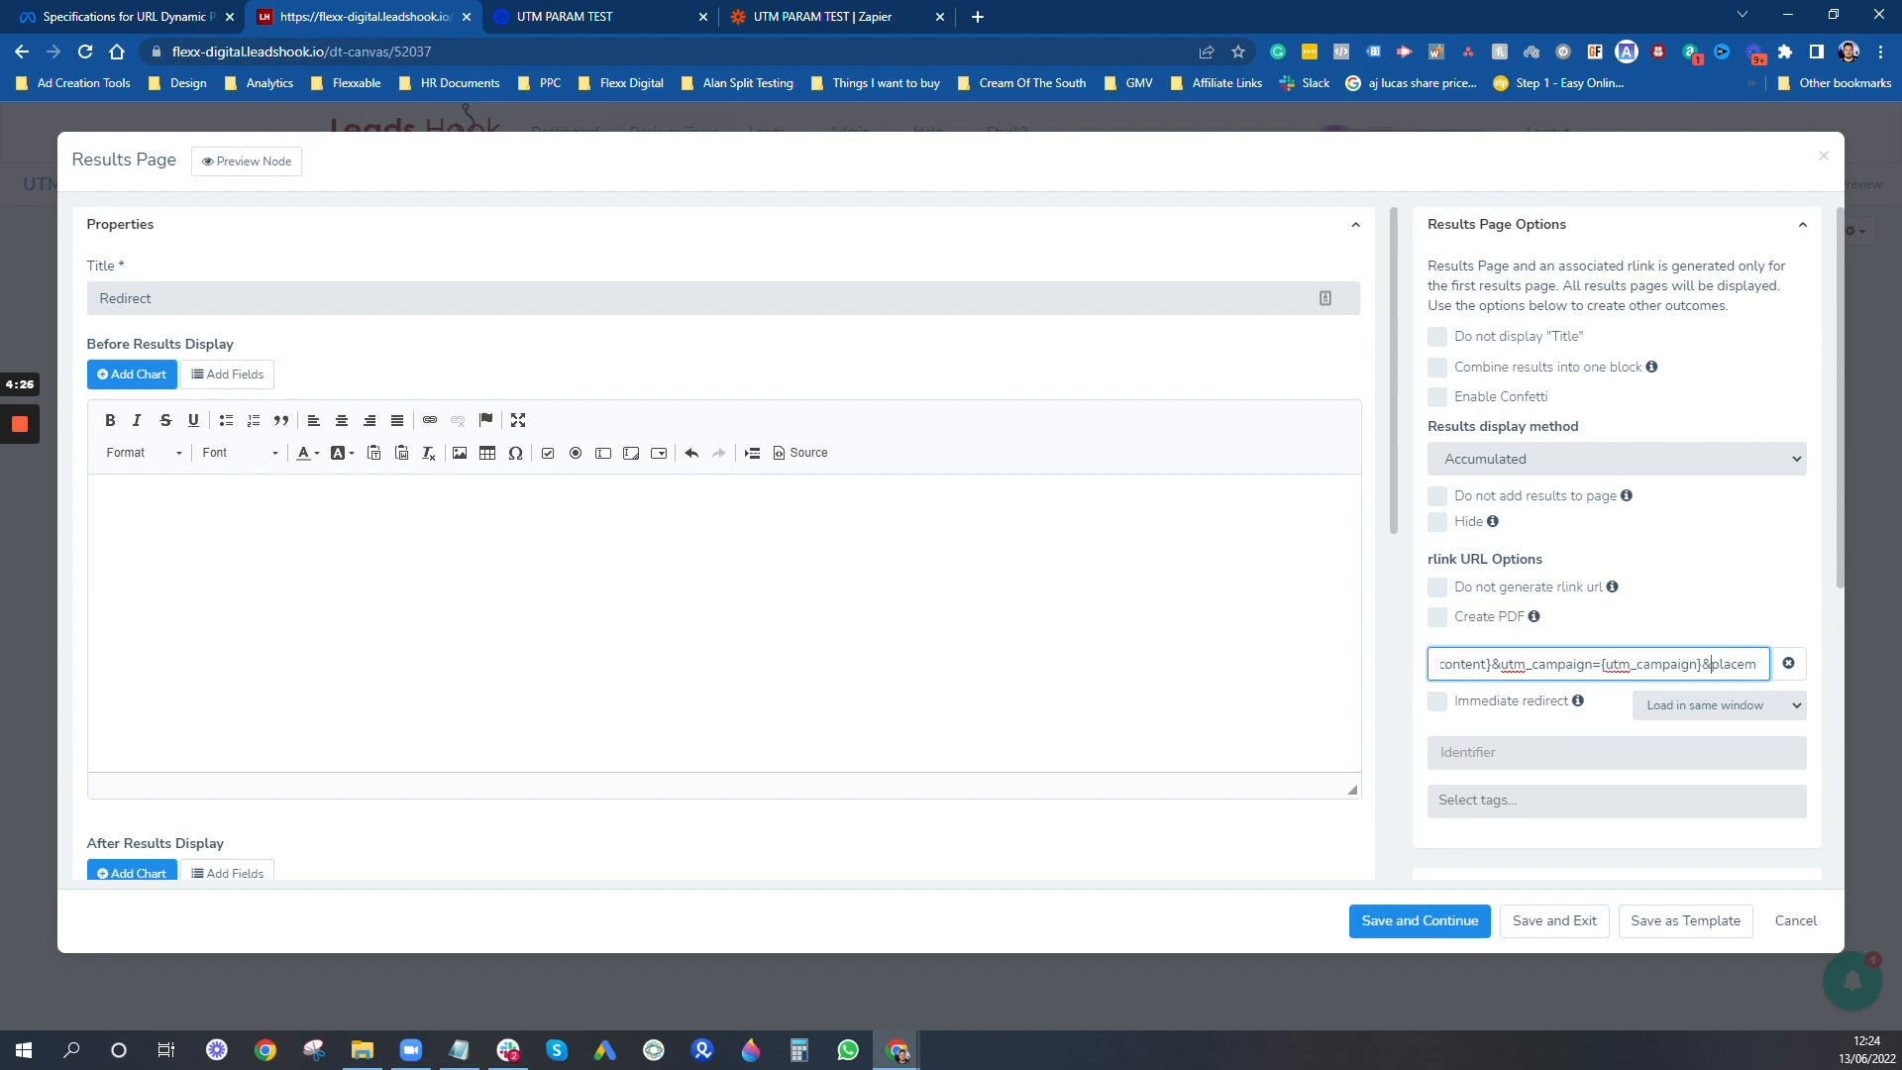
# - Replace the square brackets around the placement placeholder in the redirect URL with curly braces
pyautogui.press('Right')
pyautogui.press('Right')
pyautogui.press('Right')
pyautogui.press('Right')
pyautogui.press('Right')
pyautogui.press('Right')
pyautogui.press('Right')
pyautogui.press('Right')
pyautogui.press('Right')
pyautogui.press('Right')
pyautogui.press('Right')
pyautogui.press('Right')
pyautogui.press('Right')
pyautogui.press('Right')
pyautogui.press('Right')
pyautogui.press('Right')
pyautogui.press('Right')
pyautogui.press('Right')
pyautogui.press('Right')
pyautogui.press('Right')
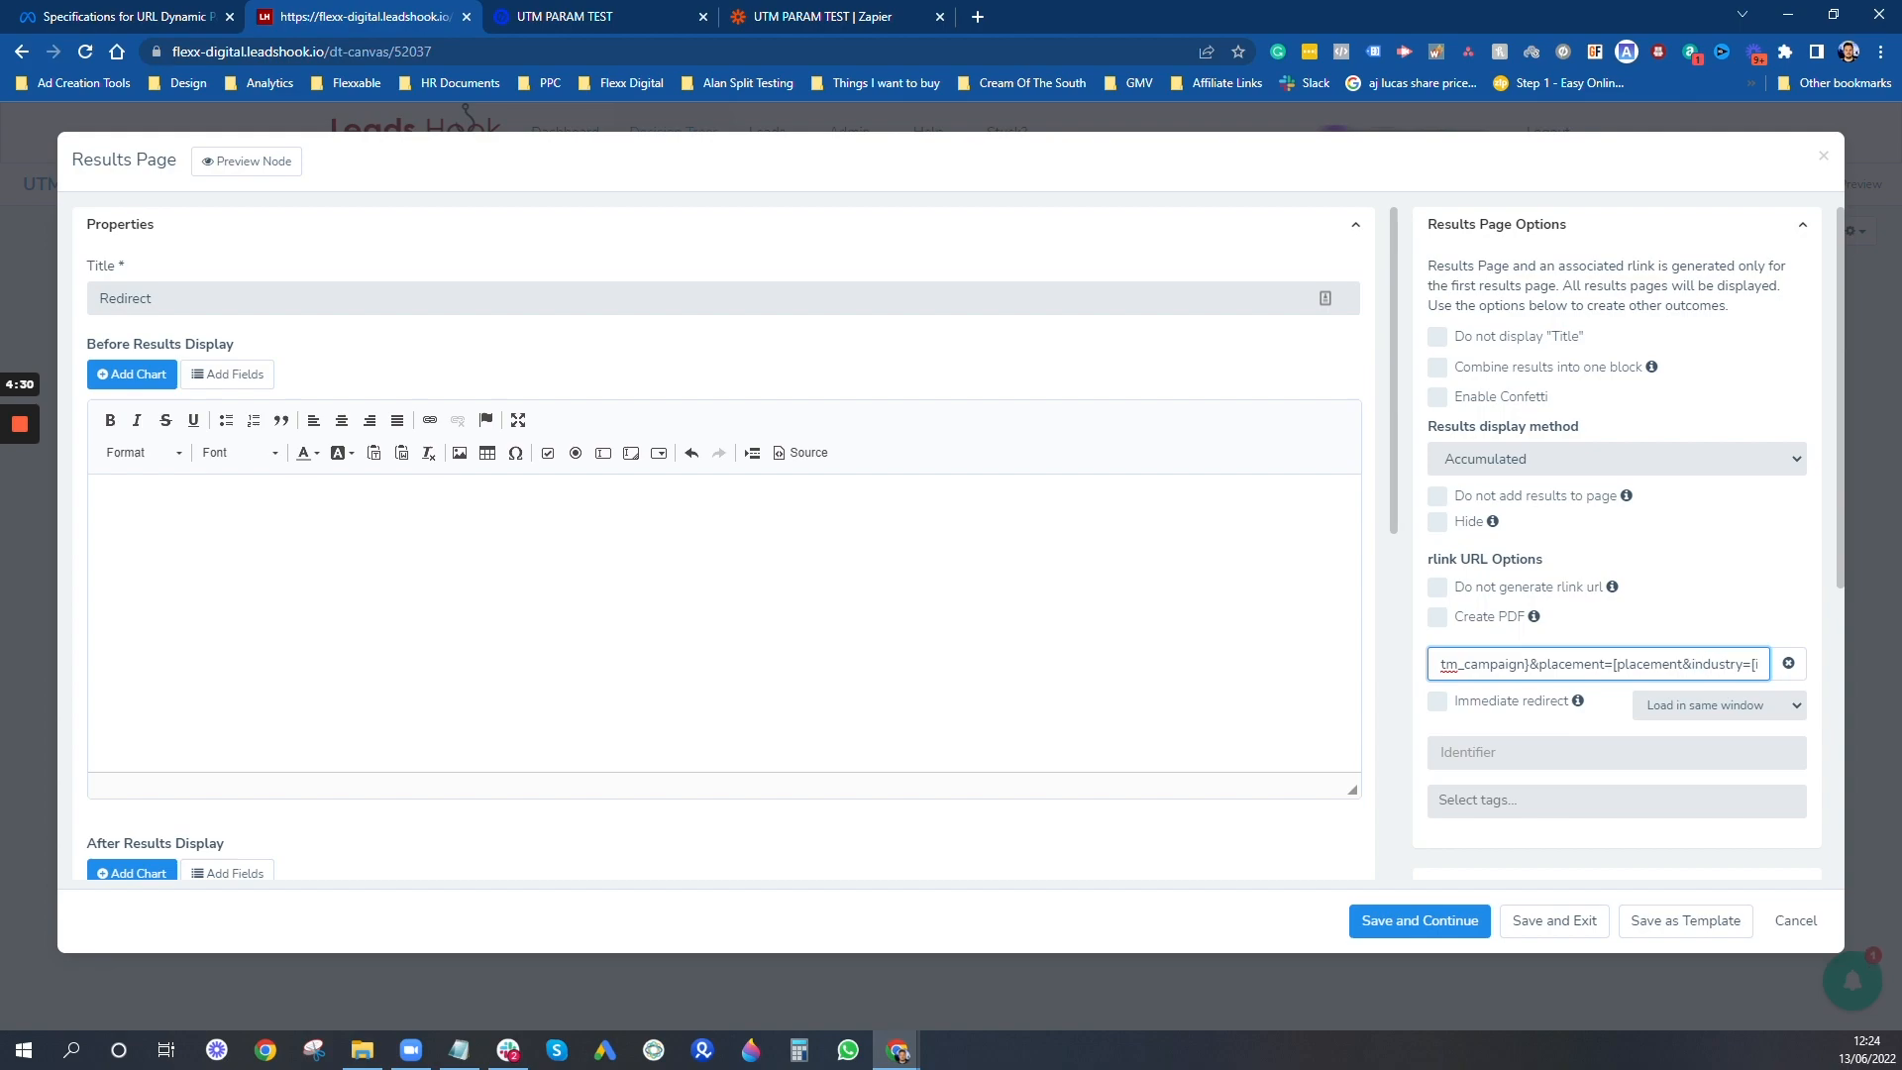
pyautogui.write(']')
pyautogui.press('BackSpace')
pyautogui.write('{')
# - Change the industry placeholder at the end of the redirect URL to {industry} with curly braces
pyautogui.press('End')
pyautogui.write('[industry]')
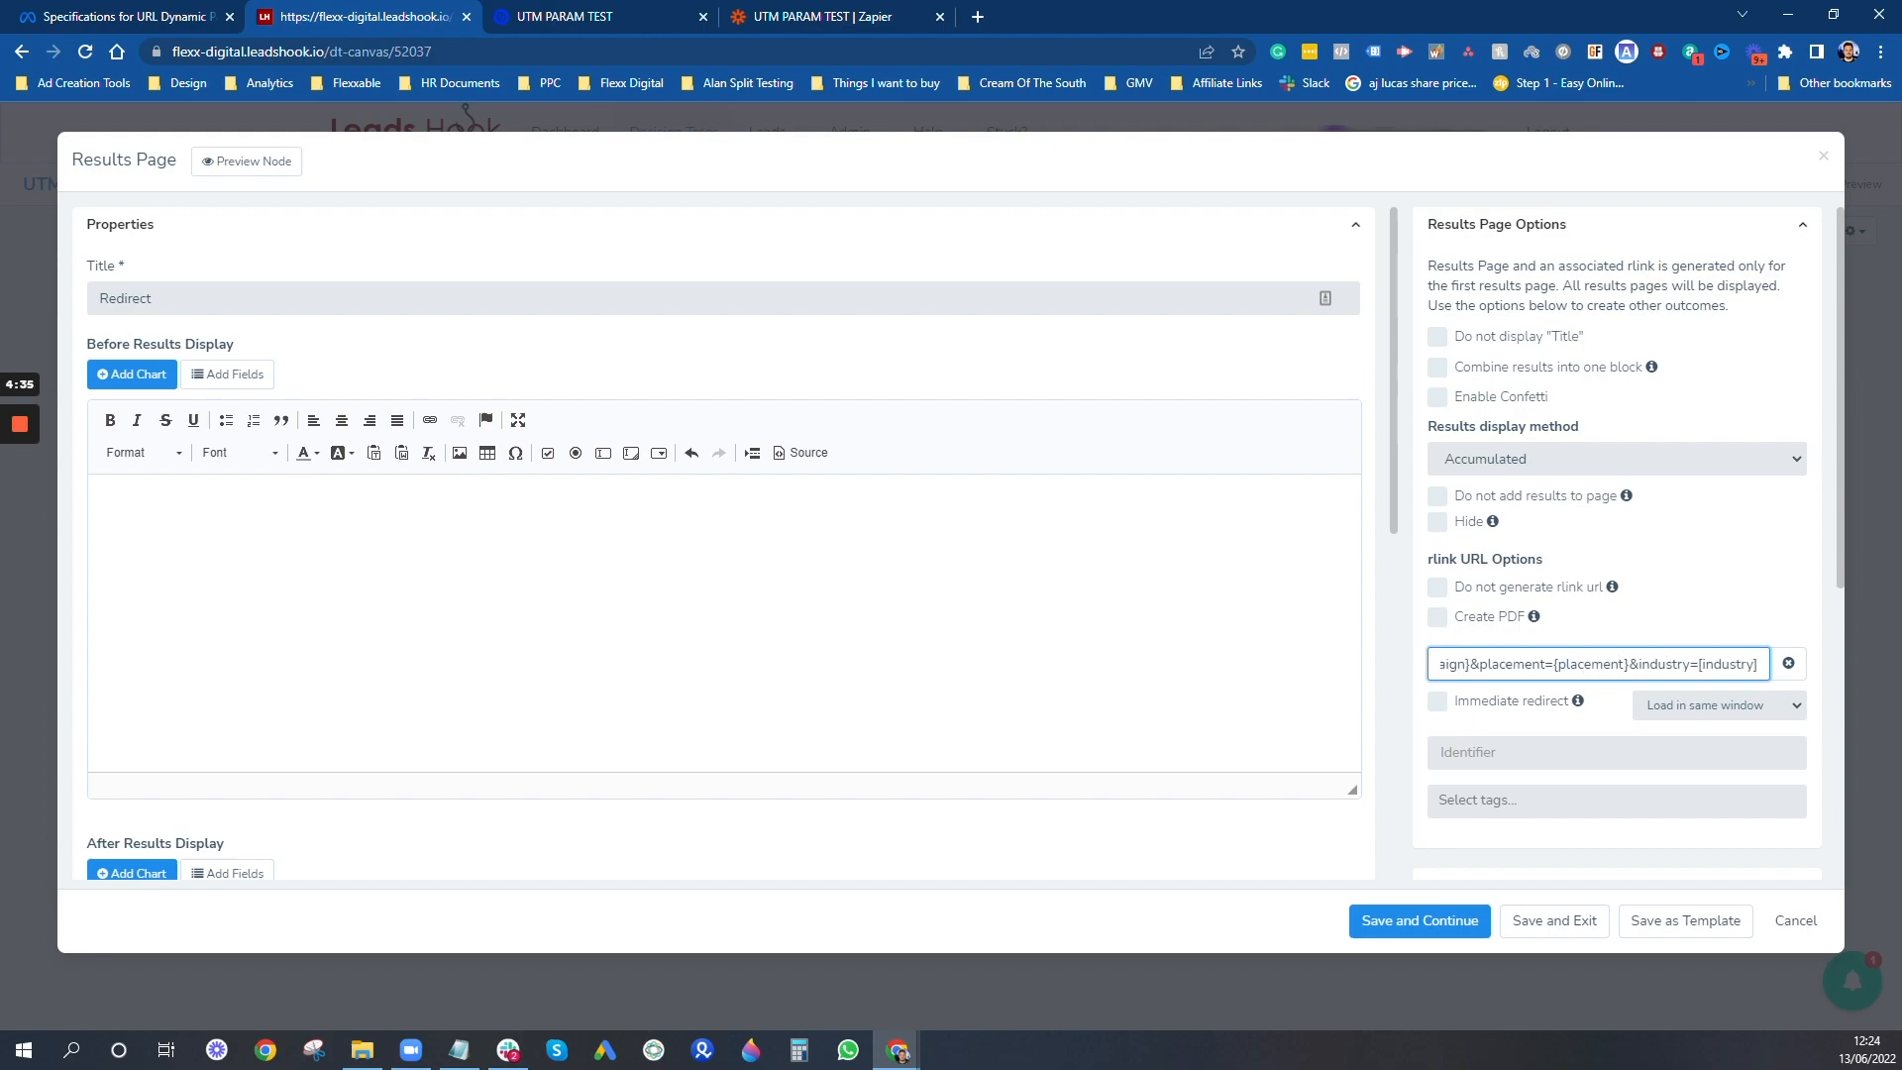
pyautogui.press('BackSpace')
pyautogui.write('}')
pyautogui.press('BackSpace')
pyautogui.write('{')
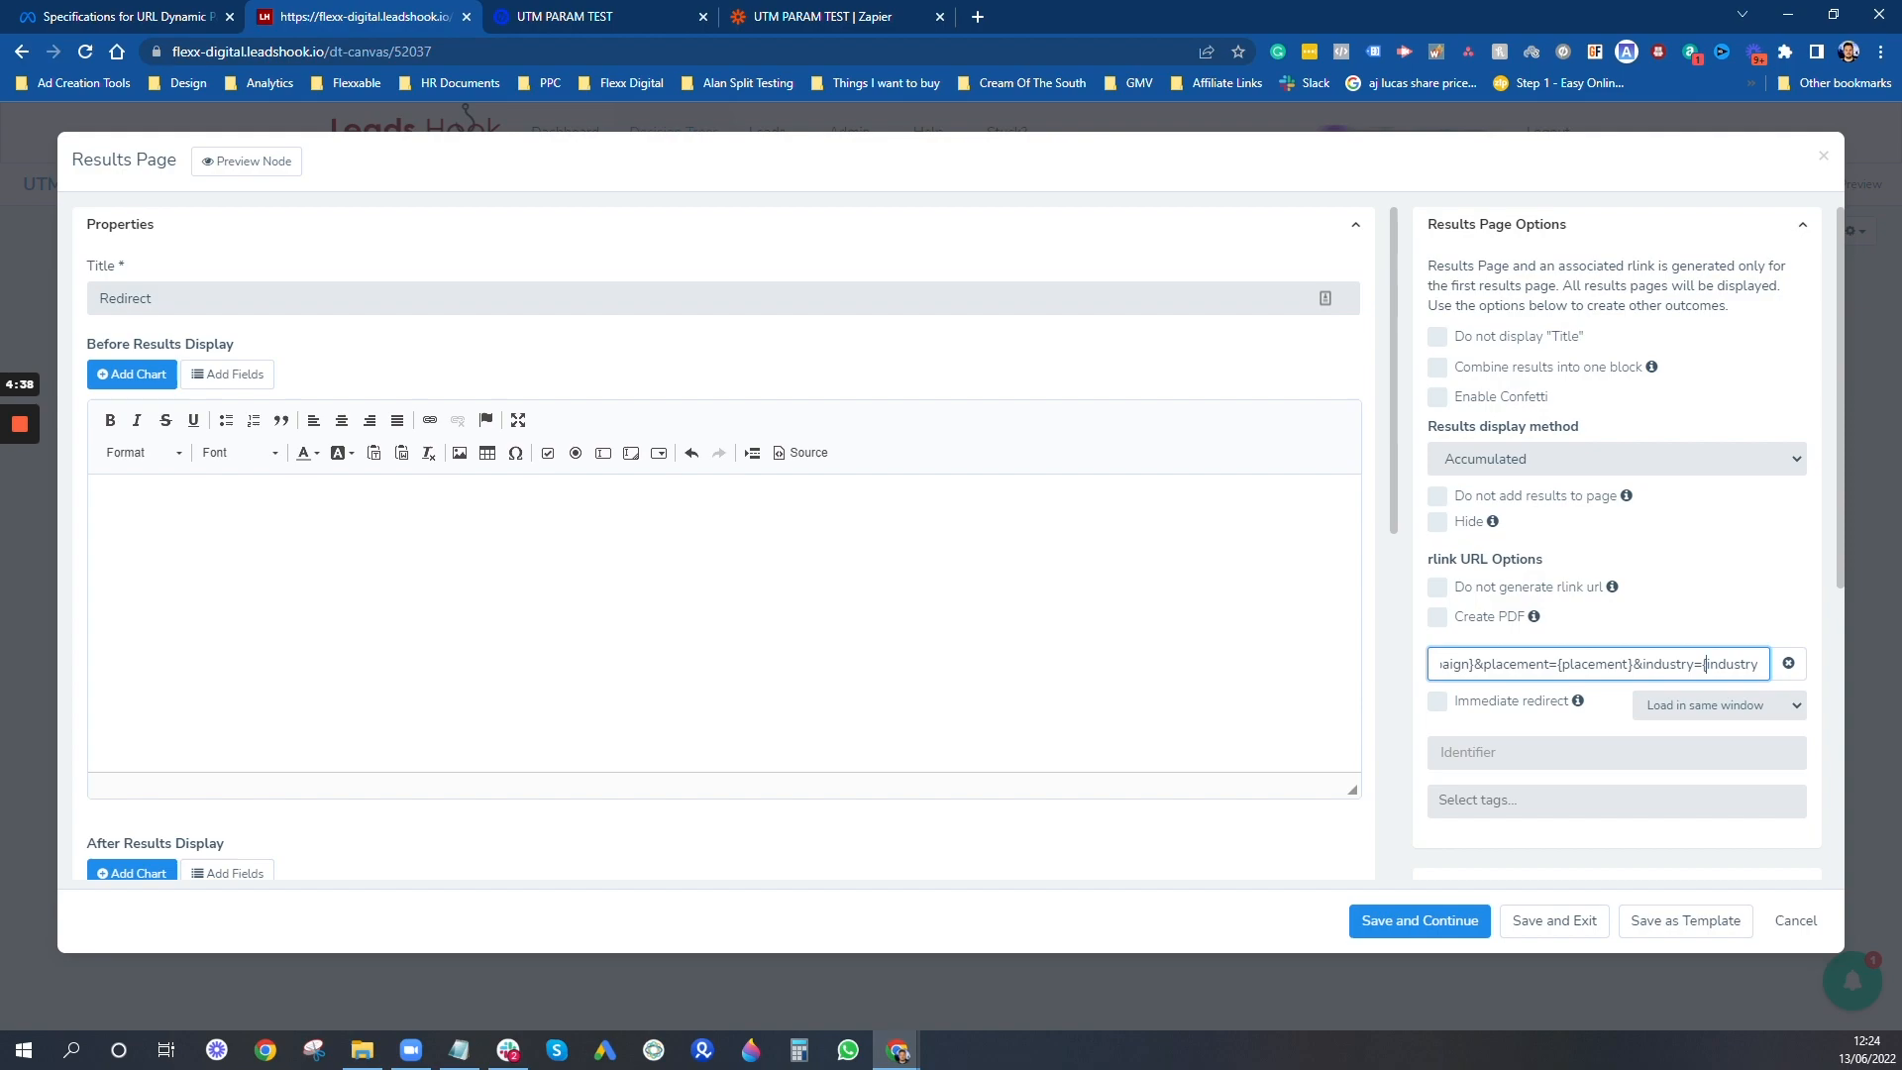
# - Save and close the Redirect node, and publish the decision tree with the version name and description left blank
pyautogui.click(1556, 921)
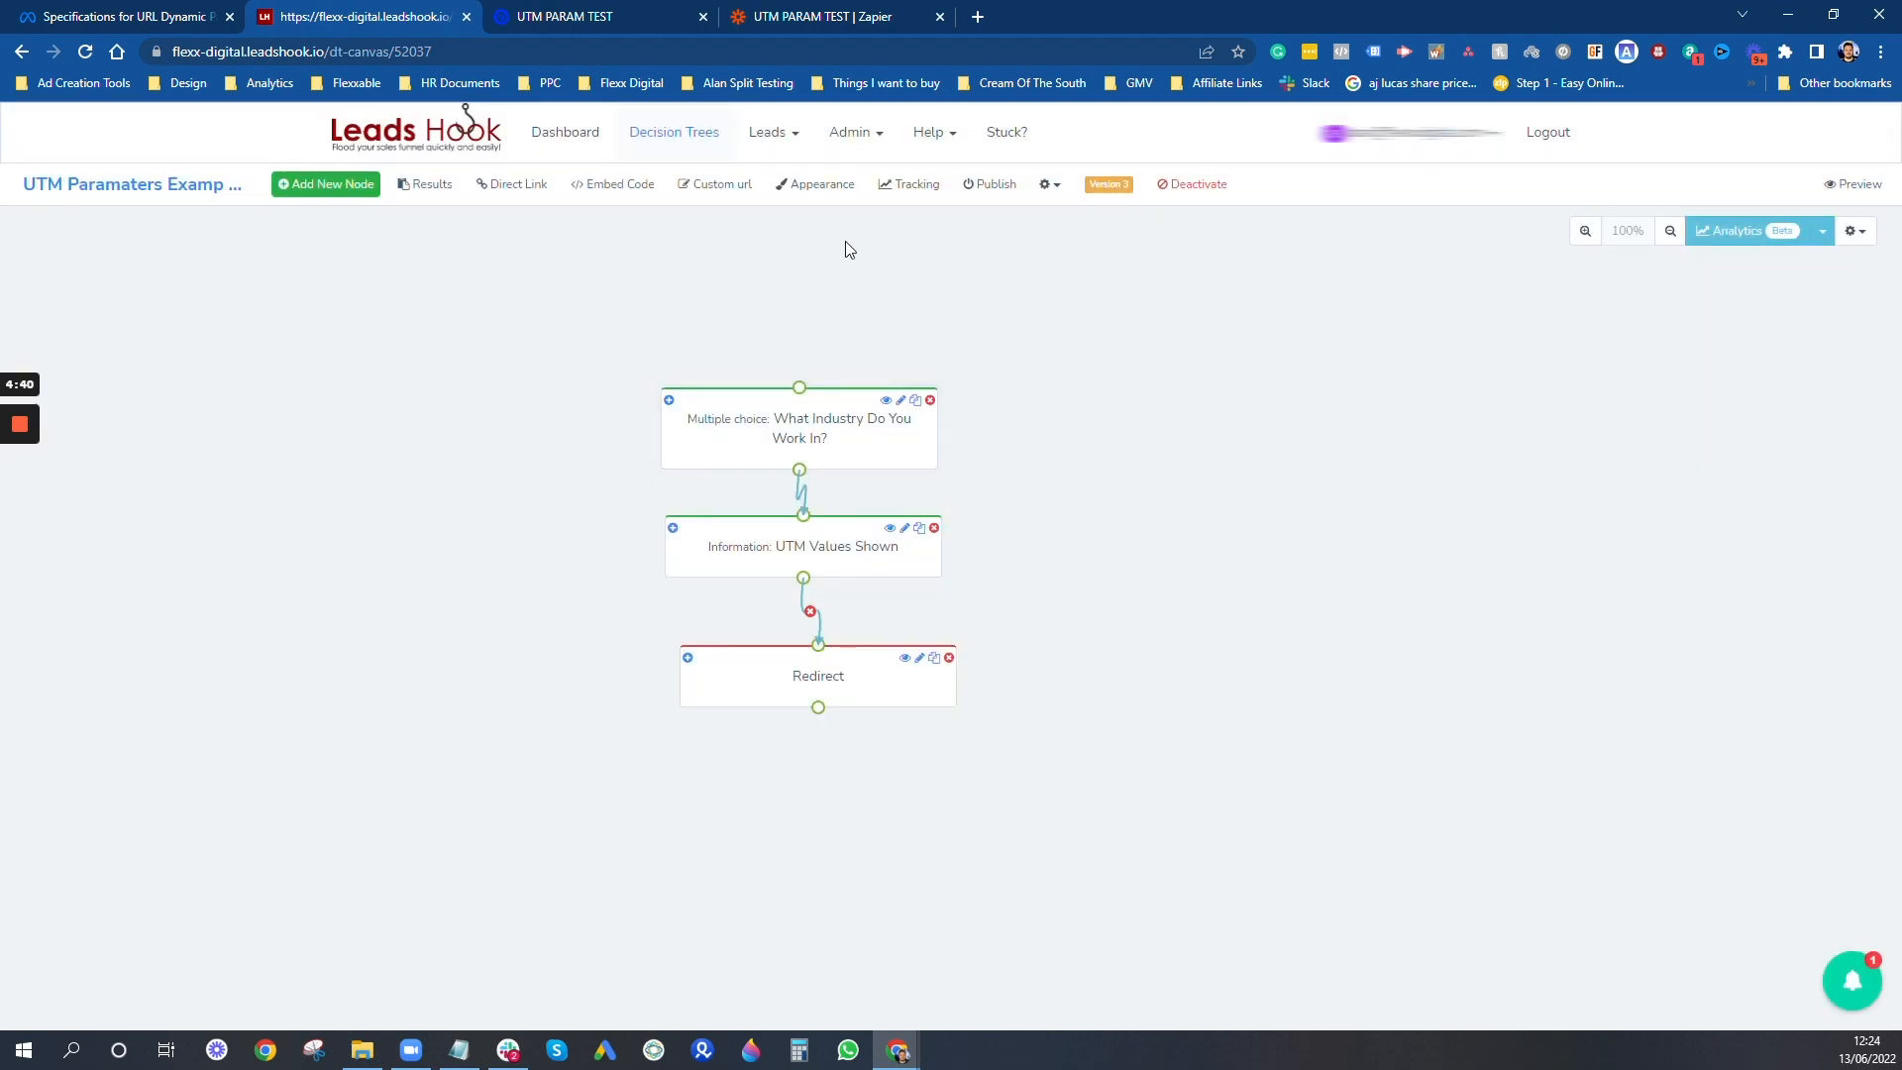
pyautogui.click(974, 190)
pyautogui.click(1681, 389)
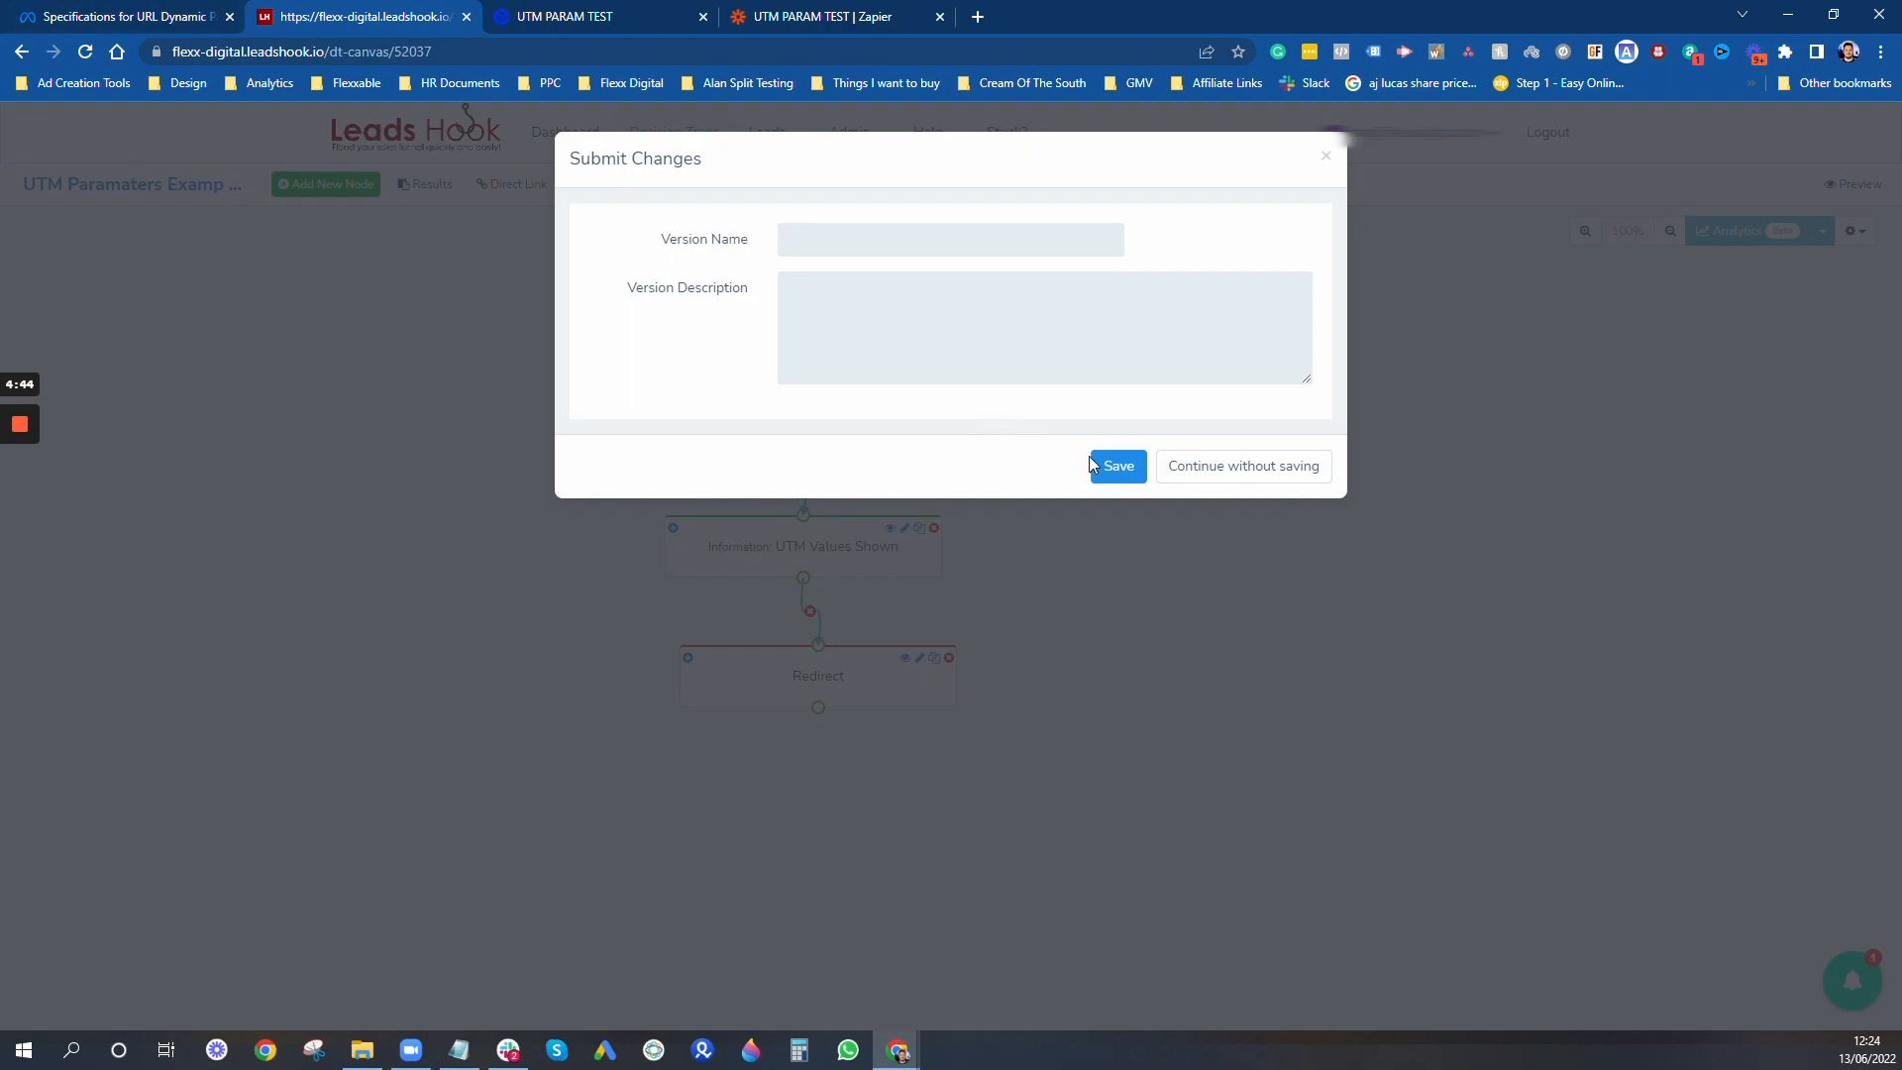
pyautogui.click(1100, 462)
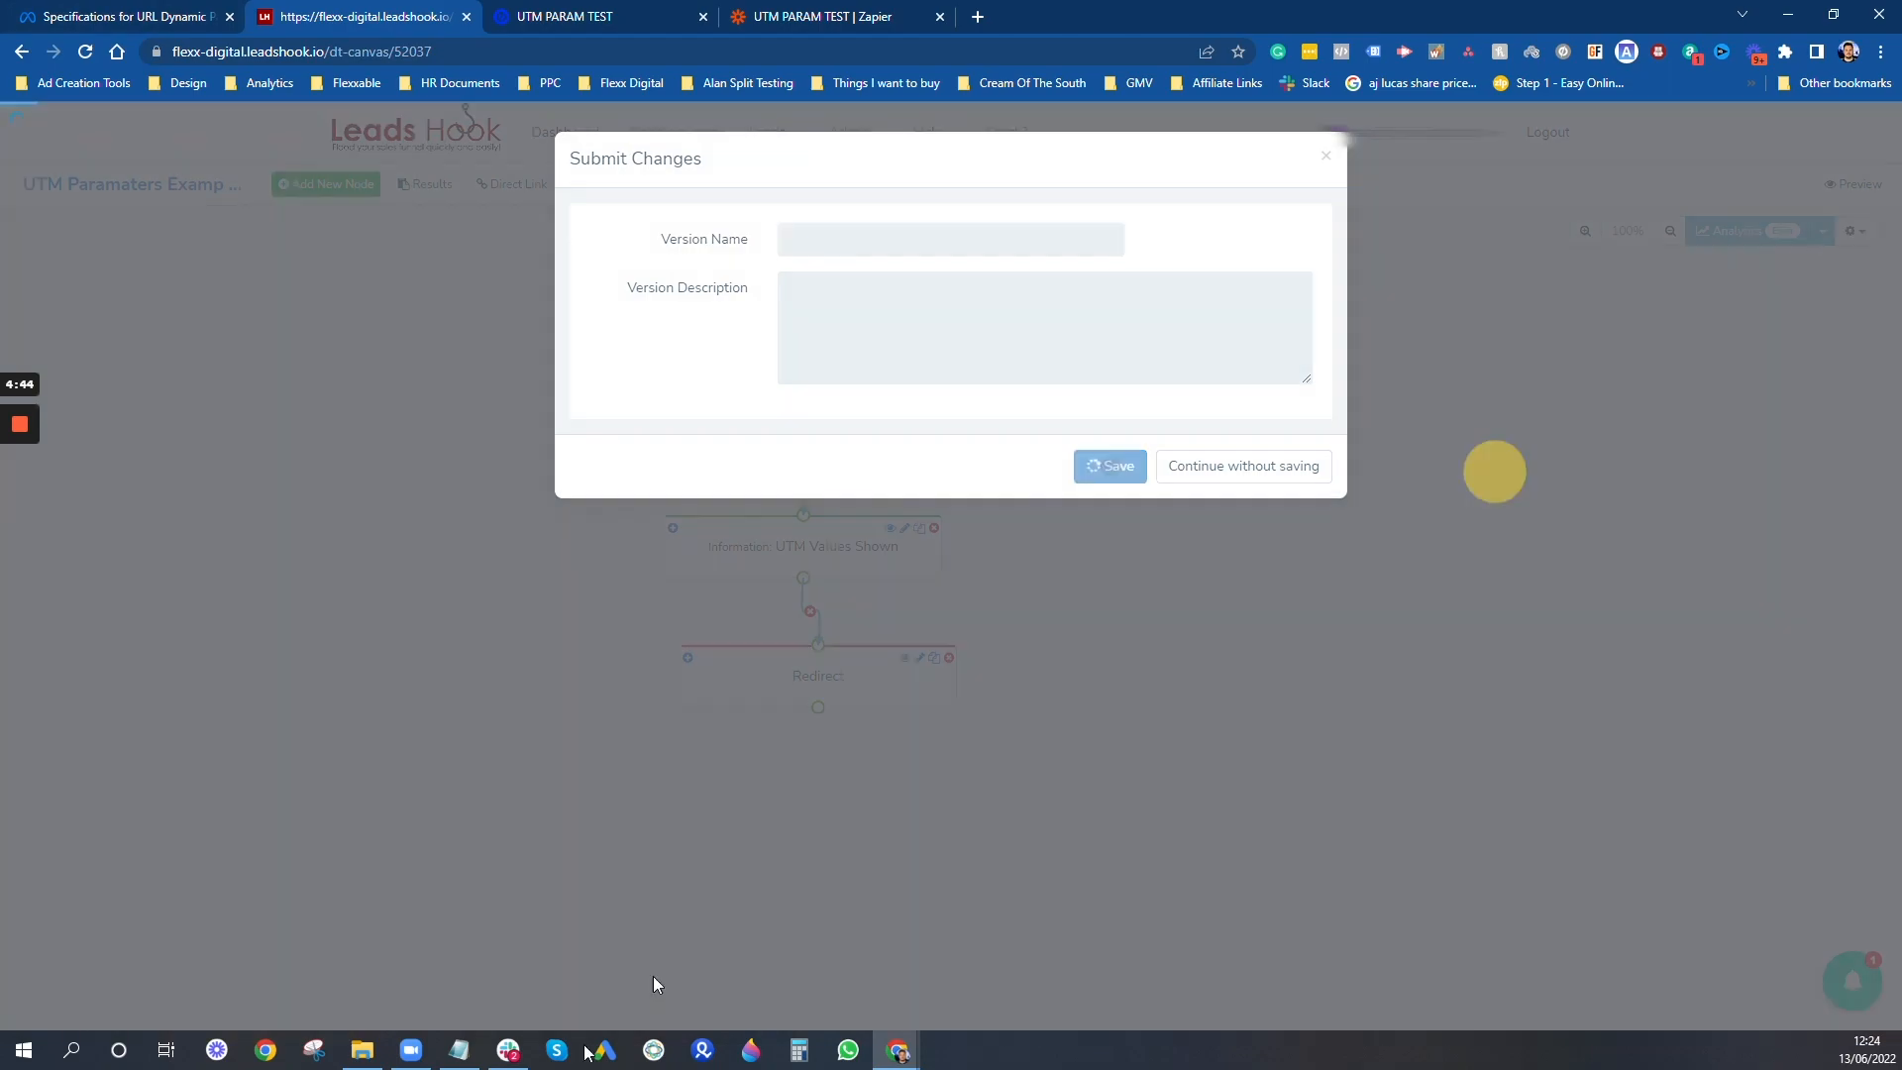
# - Copy the whole Facebook UTM parameter line from the Notepad notes, and return to the decision tree in the browser
pyautogui.click(474, 1056)
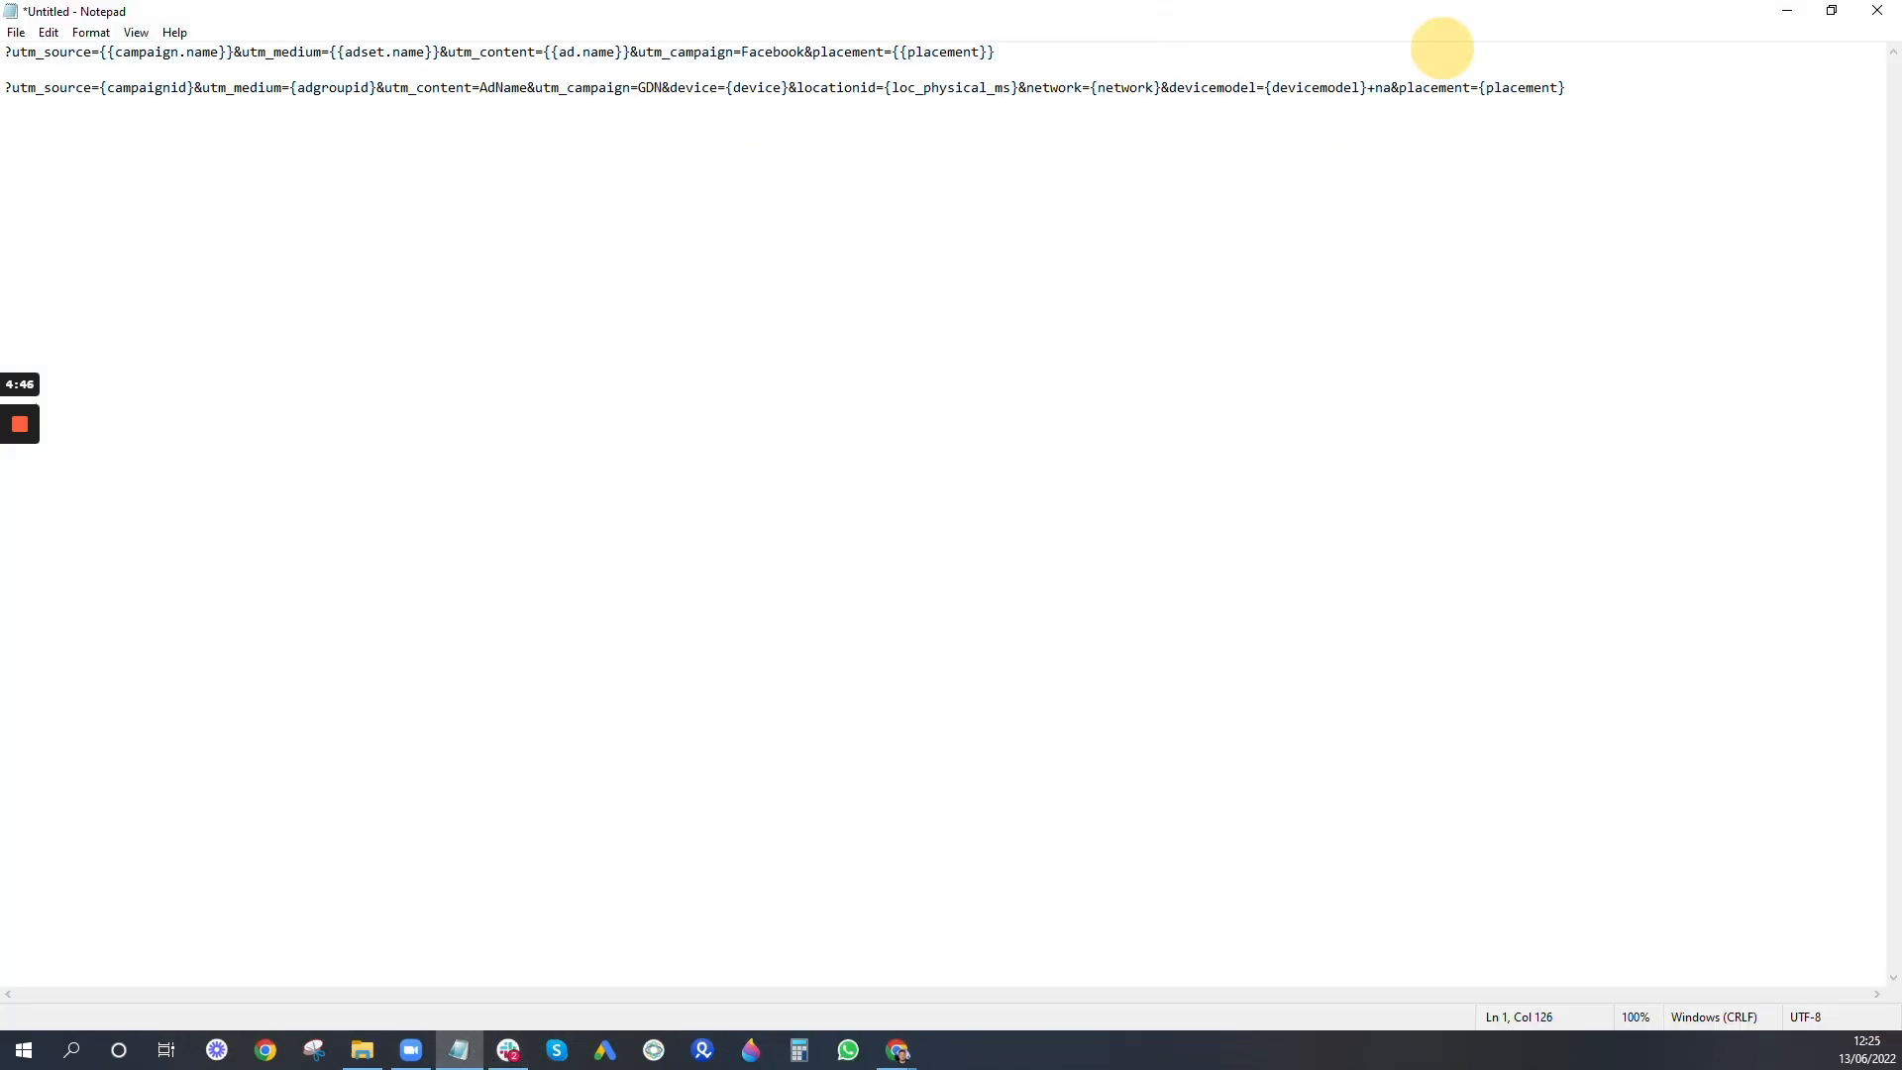
pyautogui.moveTo(994, 52); pyautogui.dragTo(315, 52)
pyautogui.hotkey('shift', 'Home')
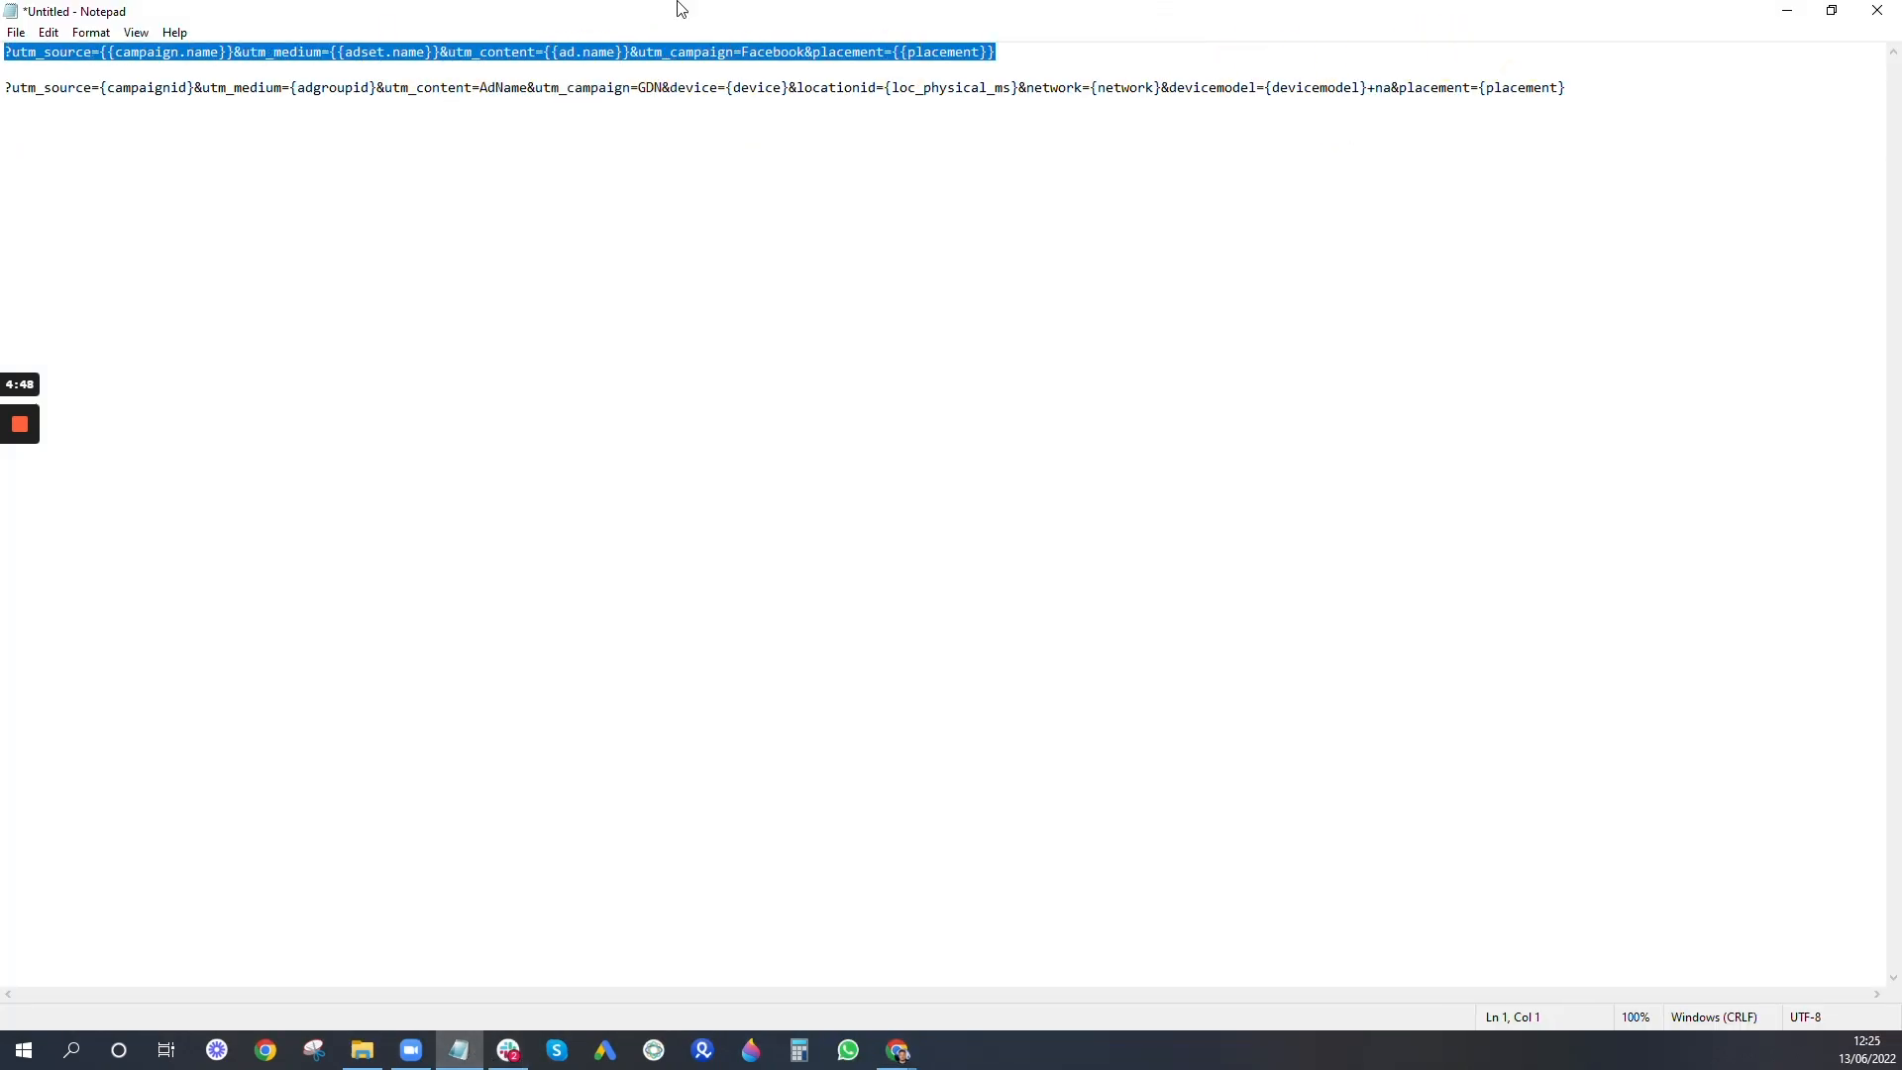
pyautogui.click(1791, 12)
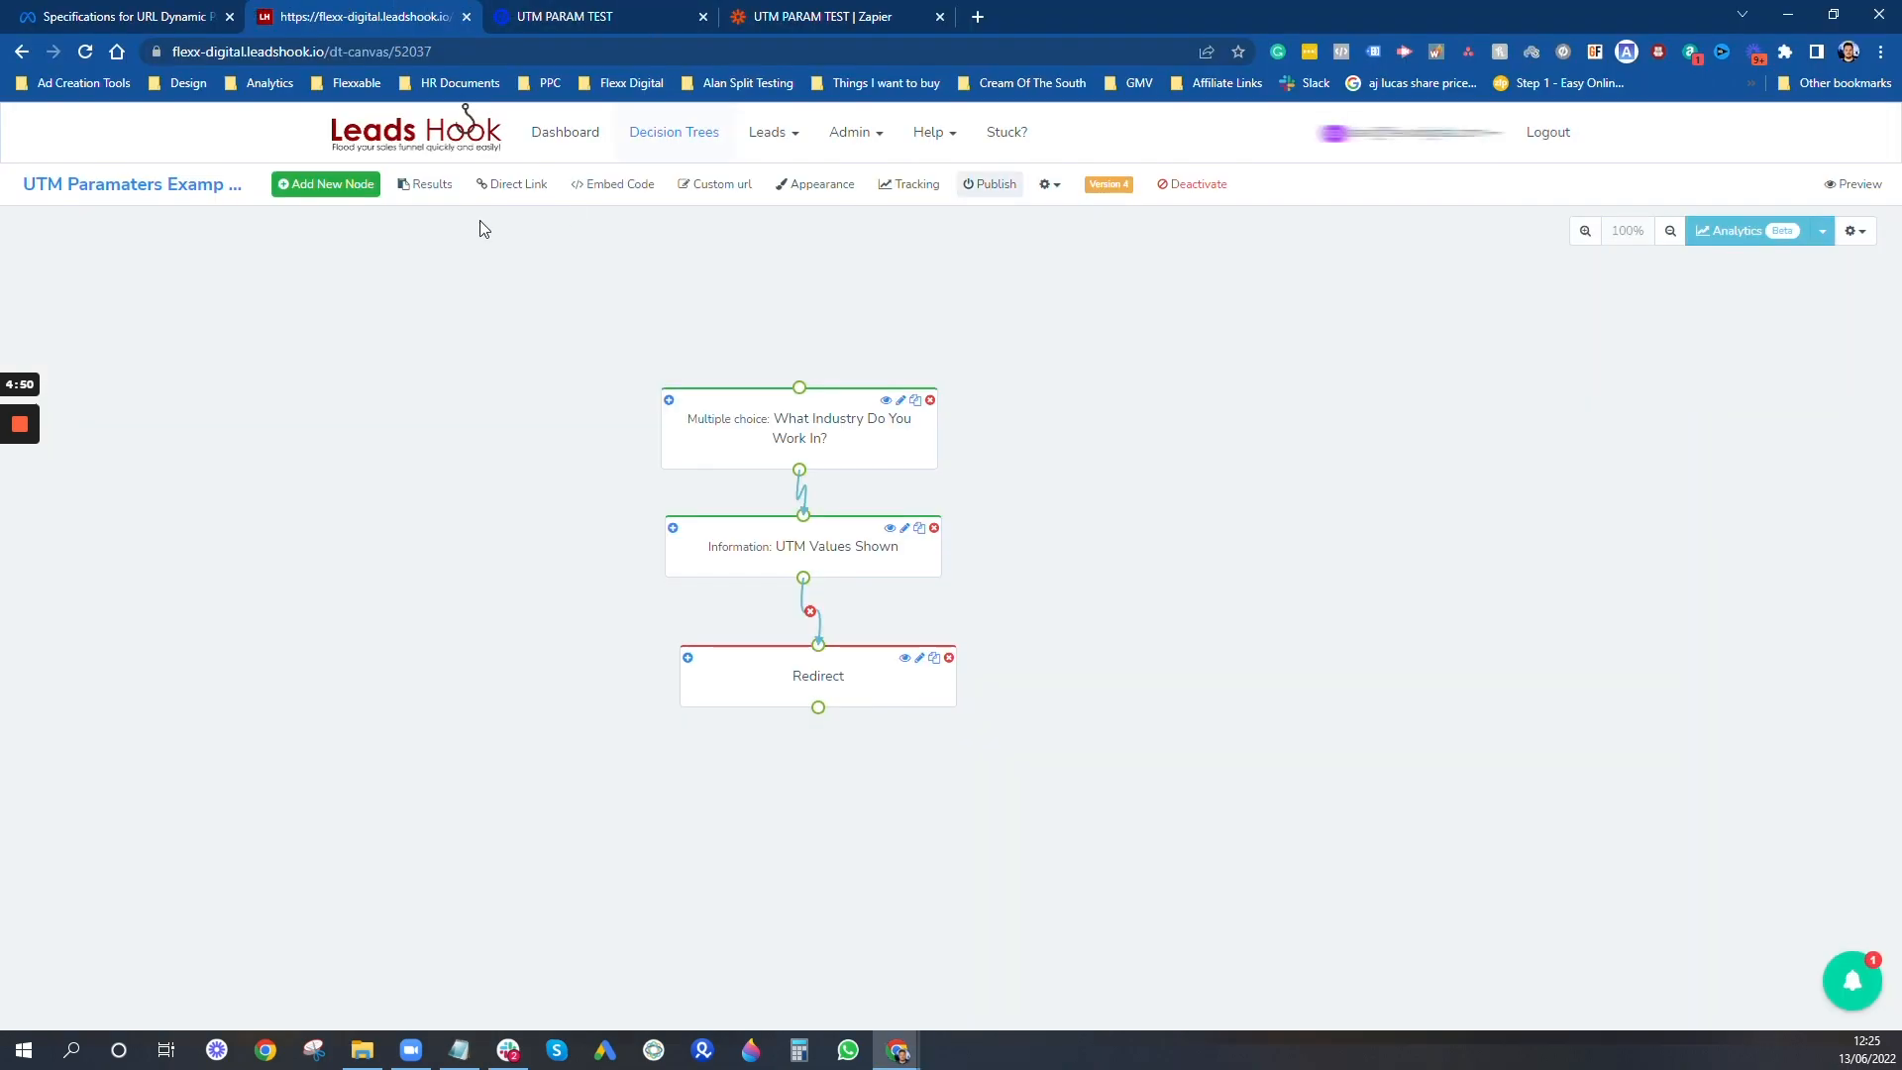
# - Open the decision tree's direct link in a new tab and append the copied Facebook UTM parameters to its address
pyautogui.click(501, 191)
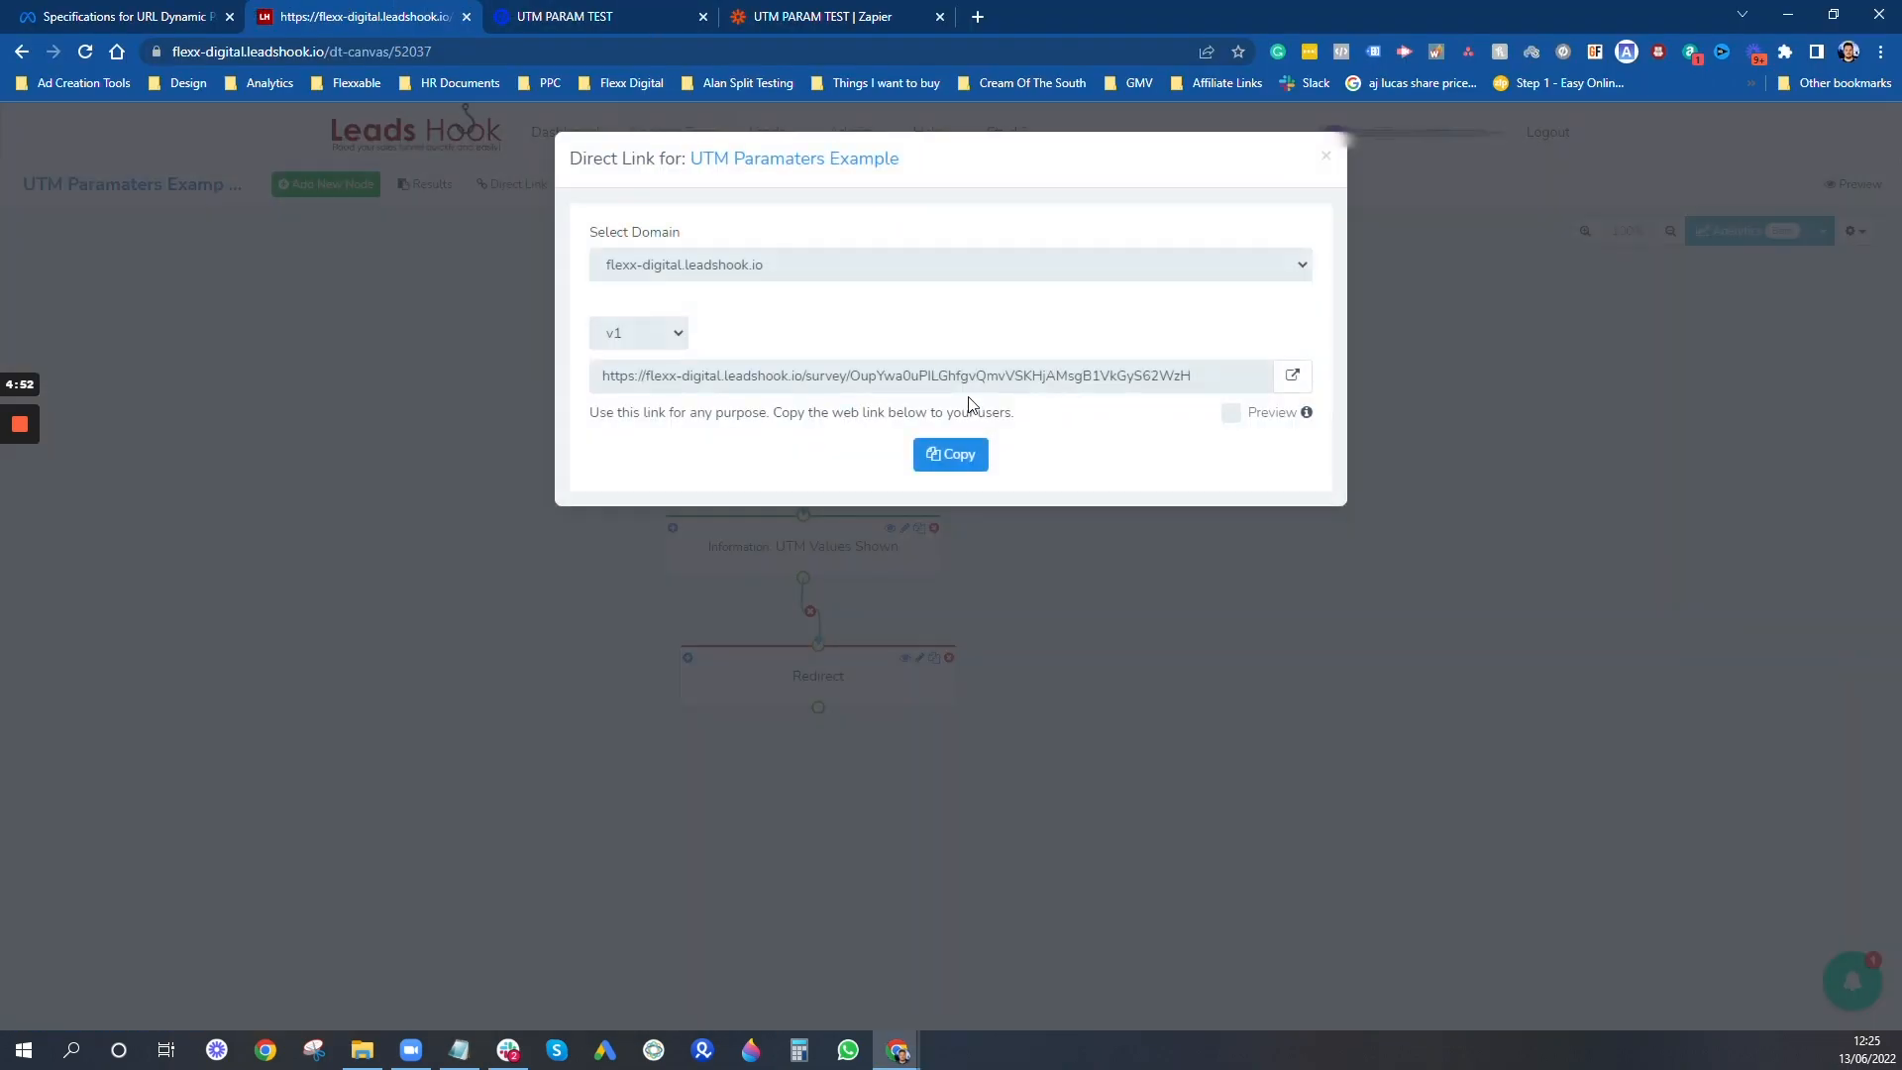
pyautogui.click(1293, 373)
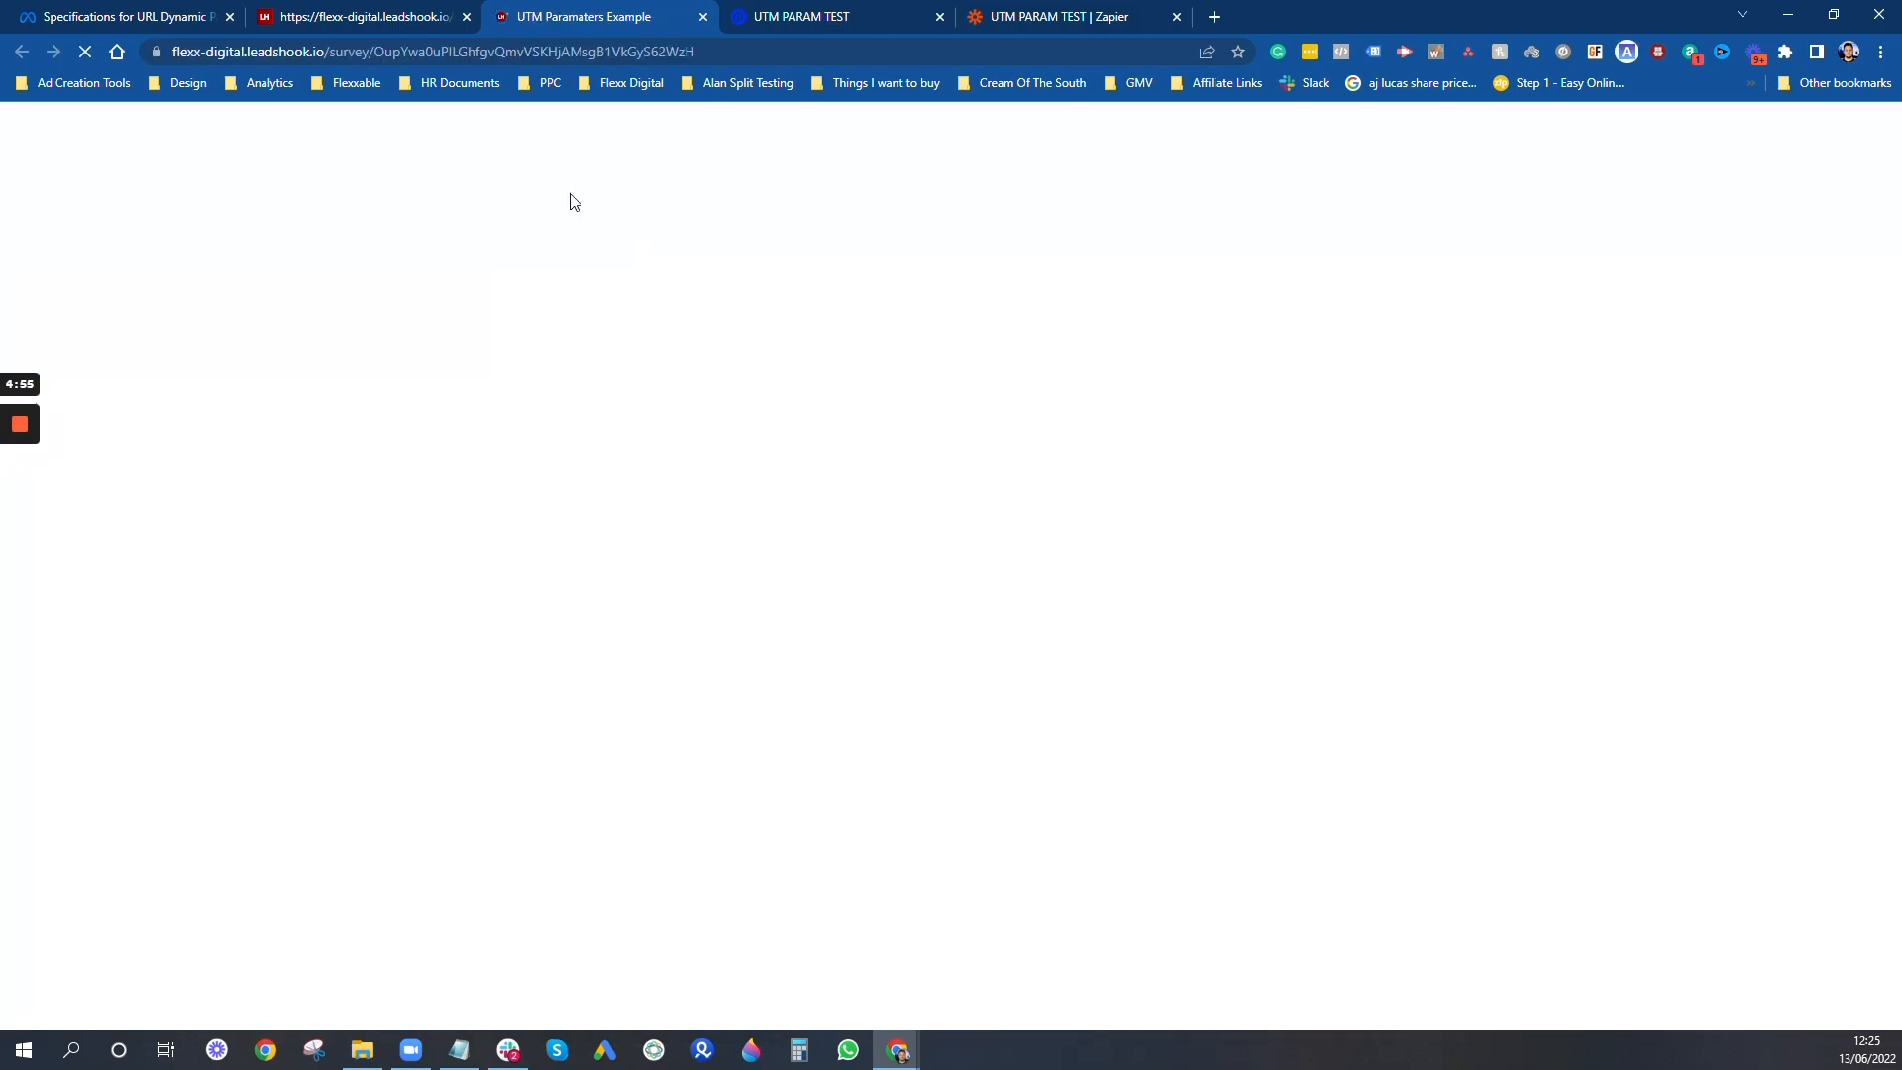
pyautogui.click(1149, 61)
pyautogui.click(1151, 61)
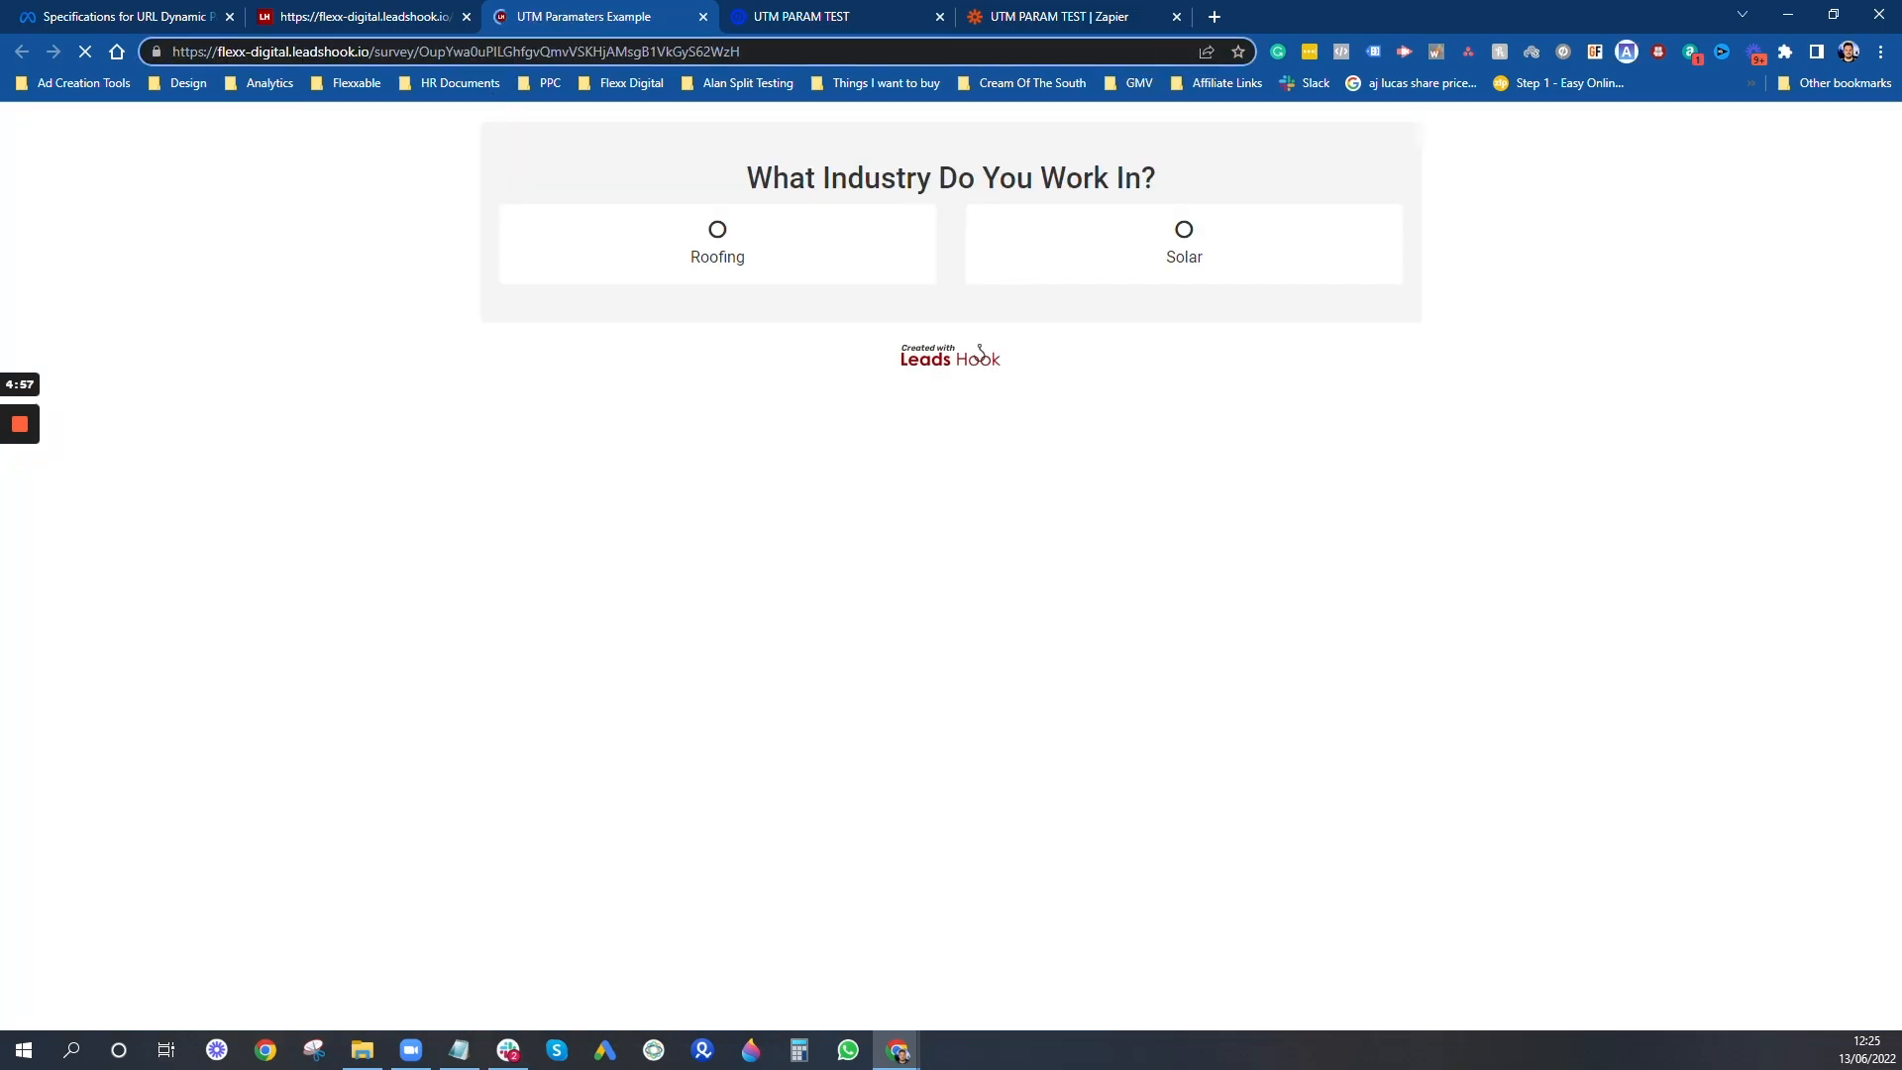
pyautogui.write('??utm_source={{campaign.name}}&utm_medium={{adset.name}}&utm_content={{ad.name}}&utm_campaign=Facebook&placement={{placement}}')
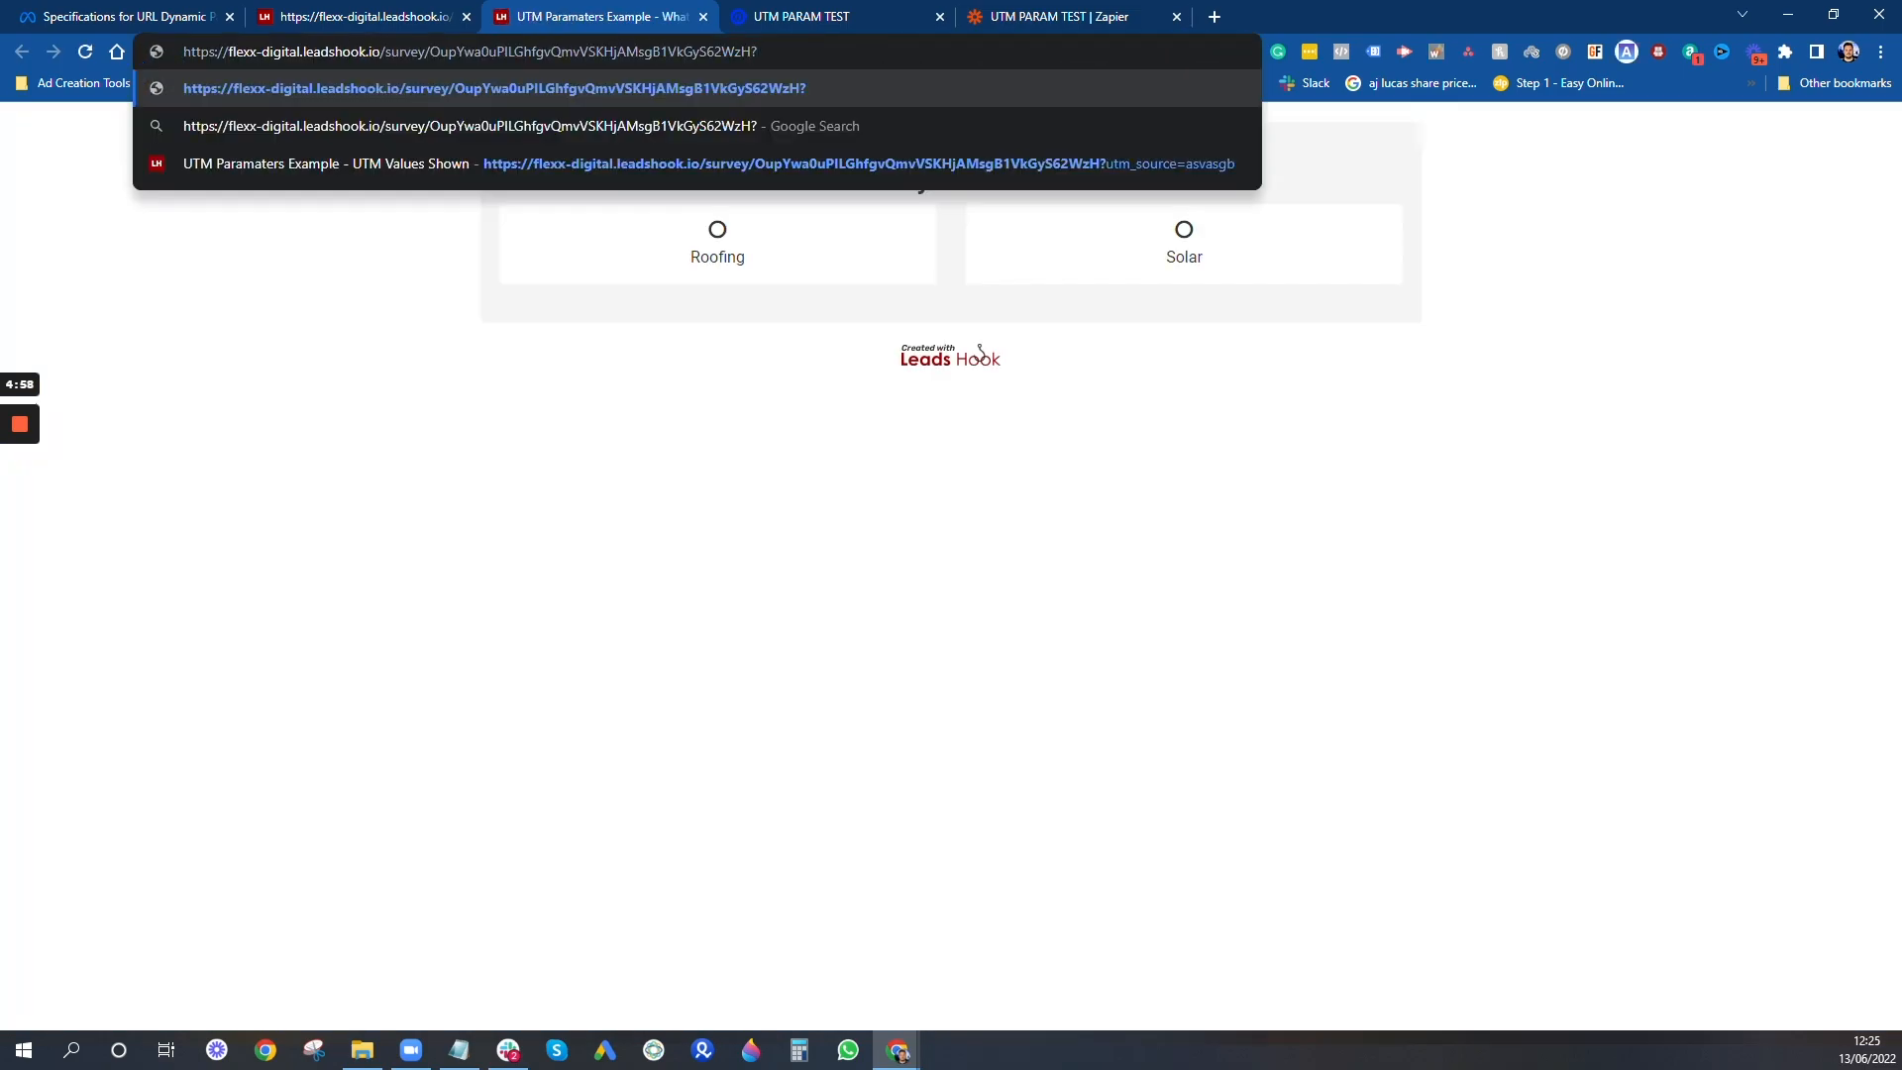
# - Set utm_source to Campaign1, utm_medium to Adset1 and utm_content to Ad1 in the survey address
pyautogui.moveTo(552, 52); pyautogui.dragTo(440, 72)
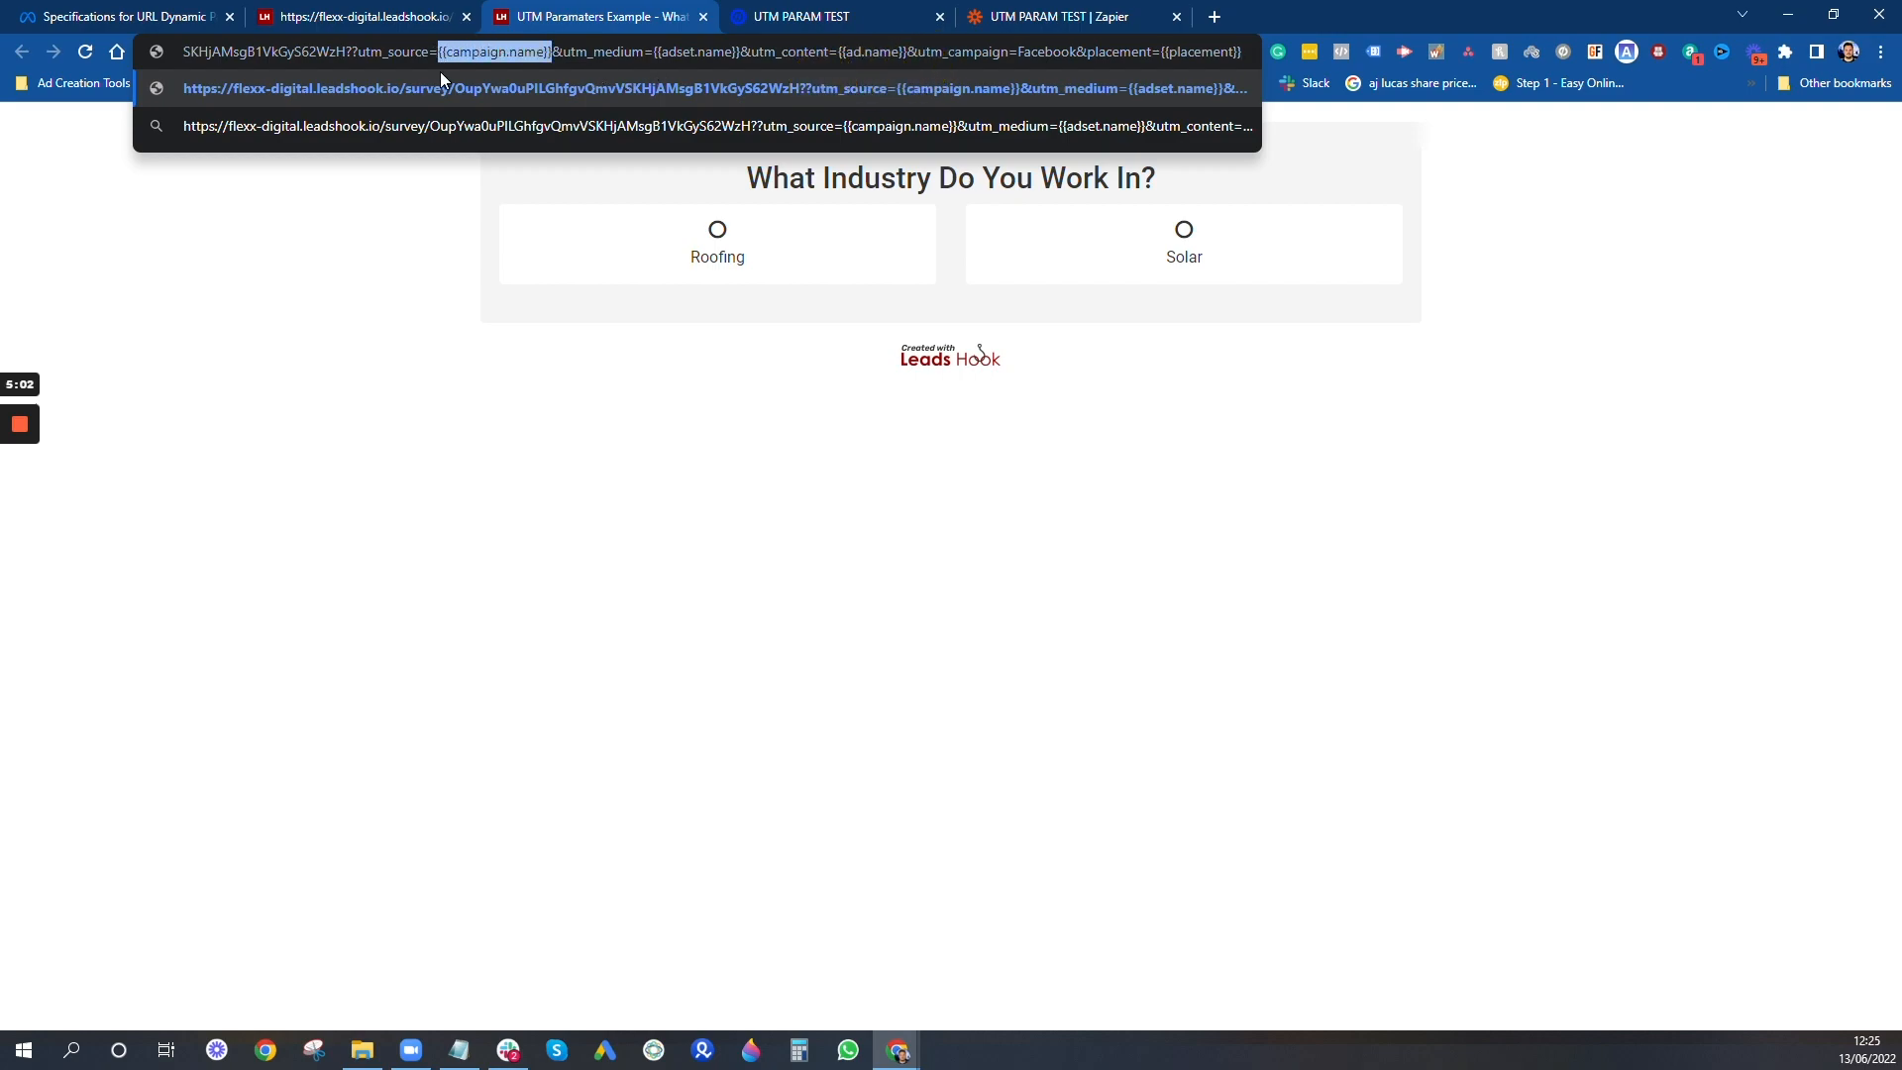
pyautogui.write('Campaign1')
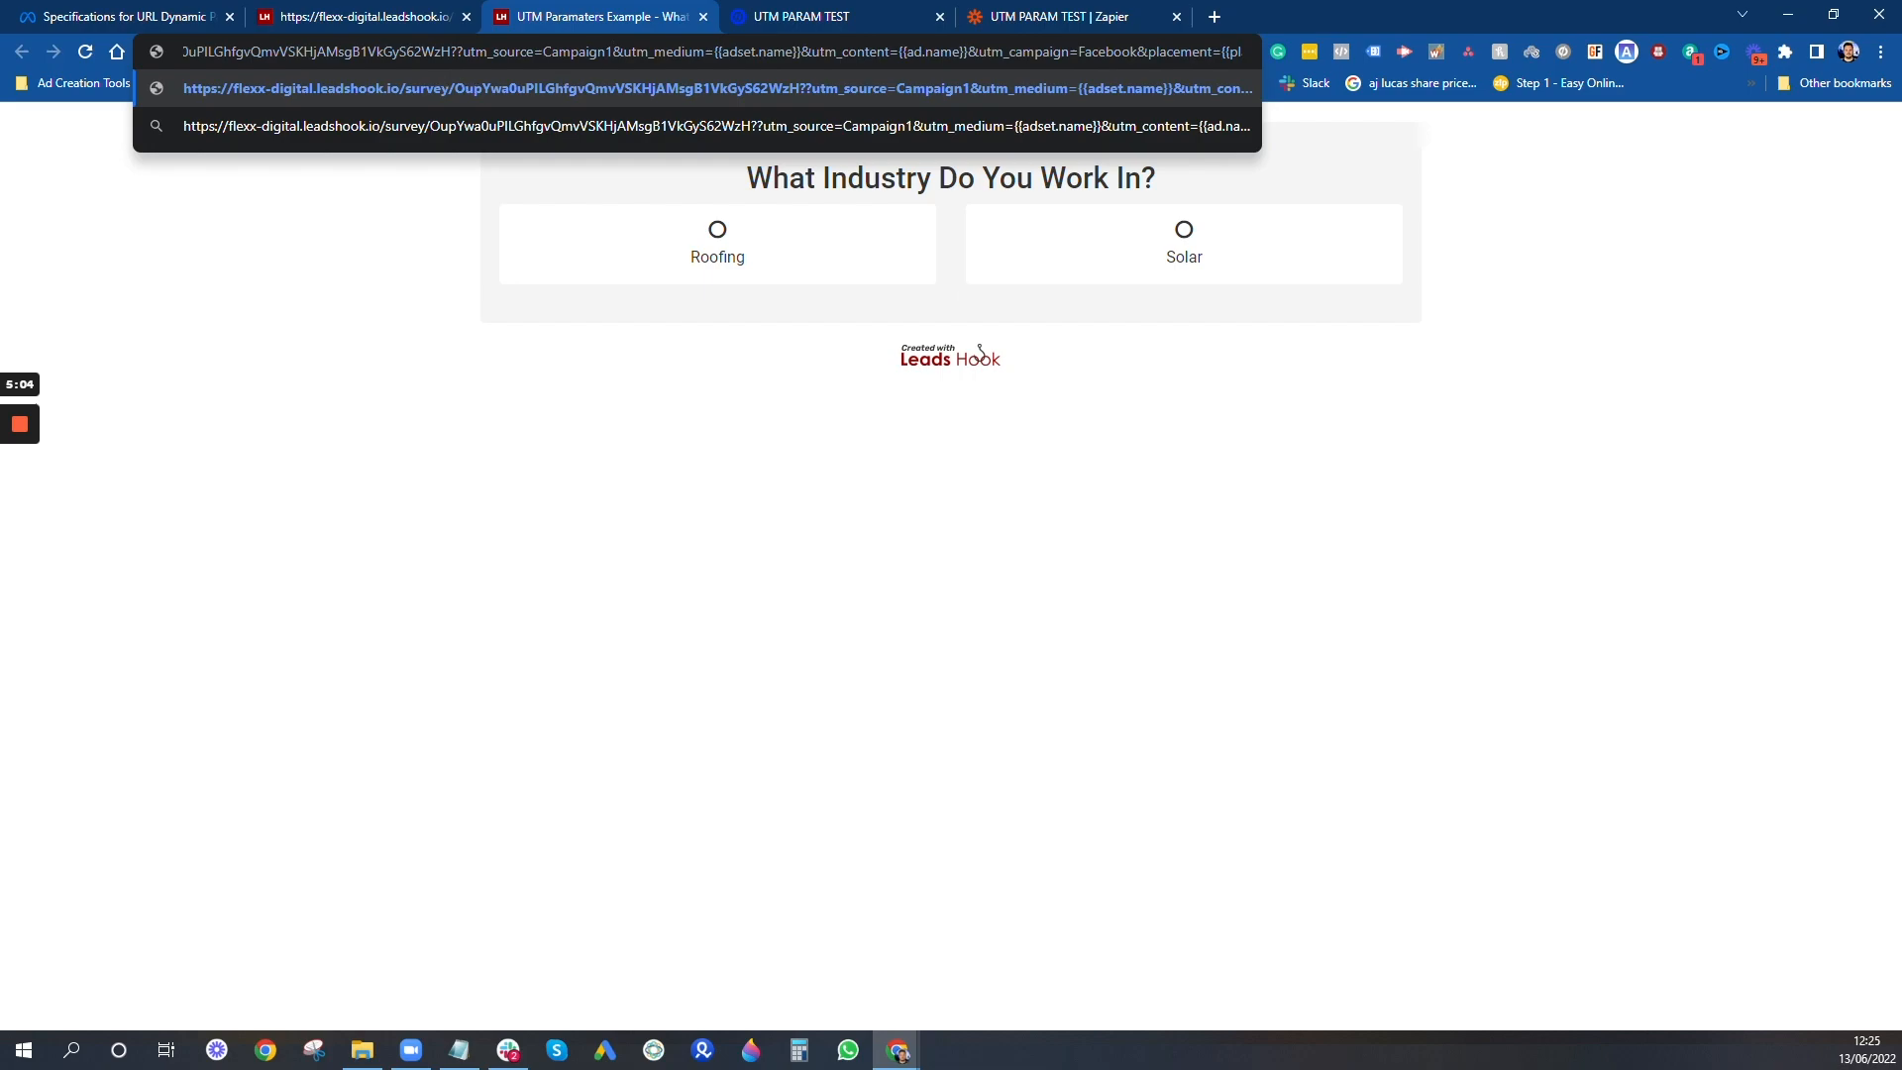
pyautogui.moveTo(801, 51); pyautogui.dragTo(715, 61)
pyautogui.write('Adset1')
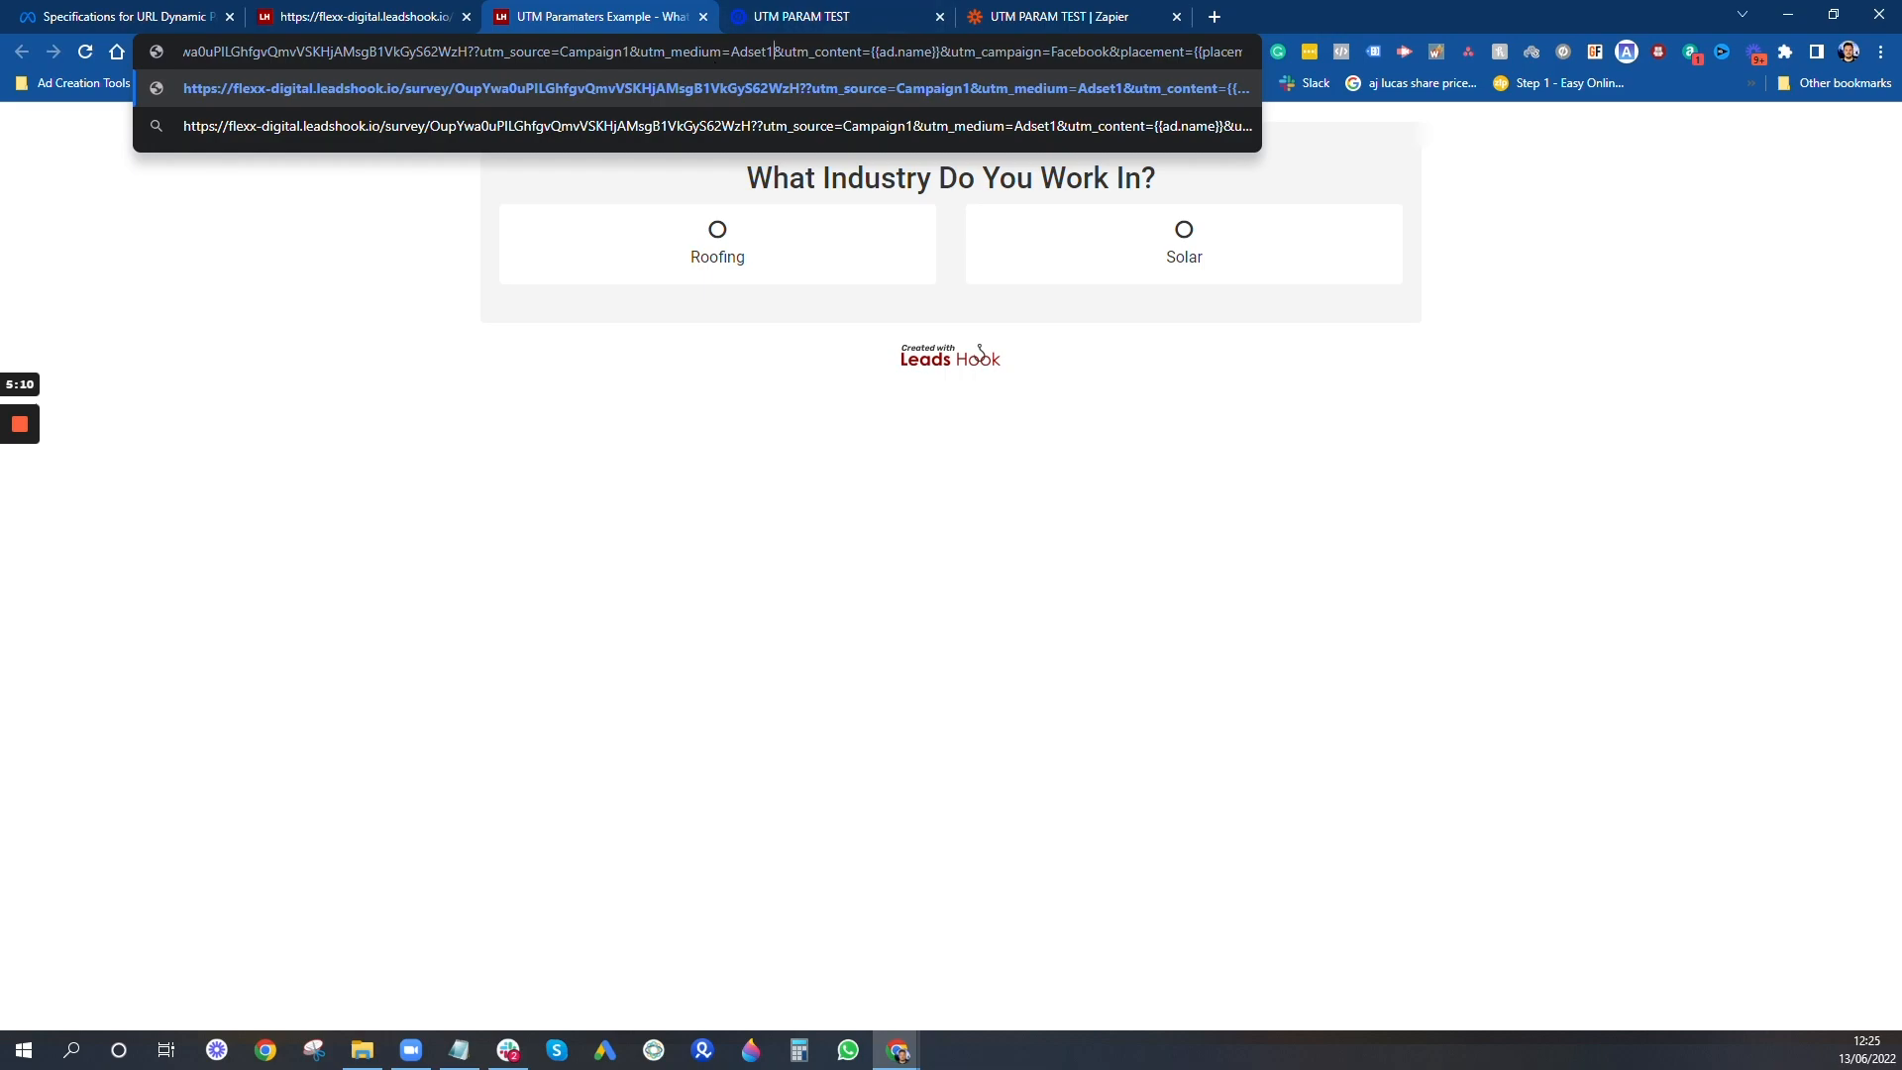
pyautogui.moveTo(940, 51); pyautogui.dragTo(872, 57)
pyautogui.write('Ad1')
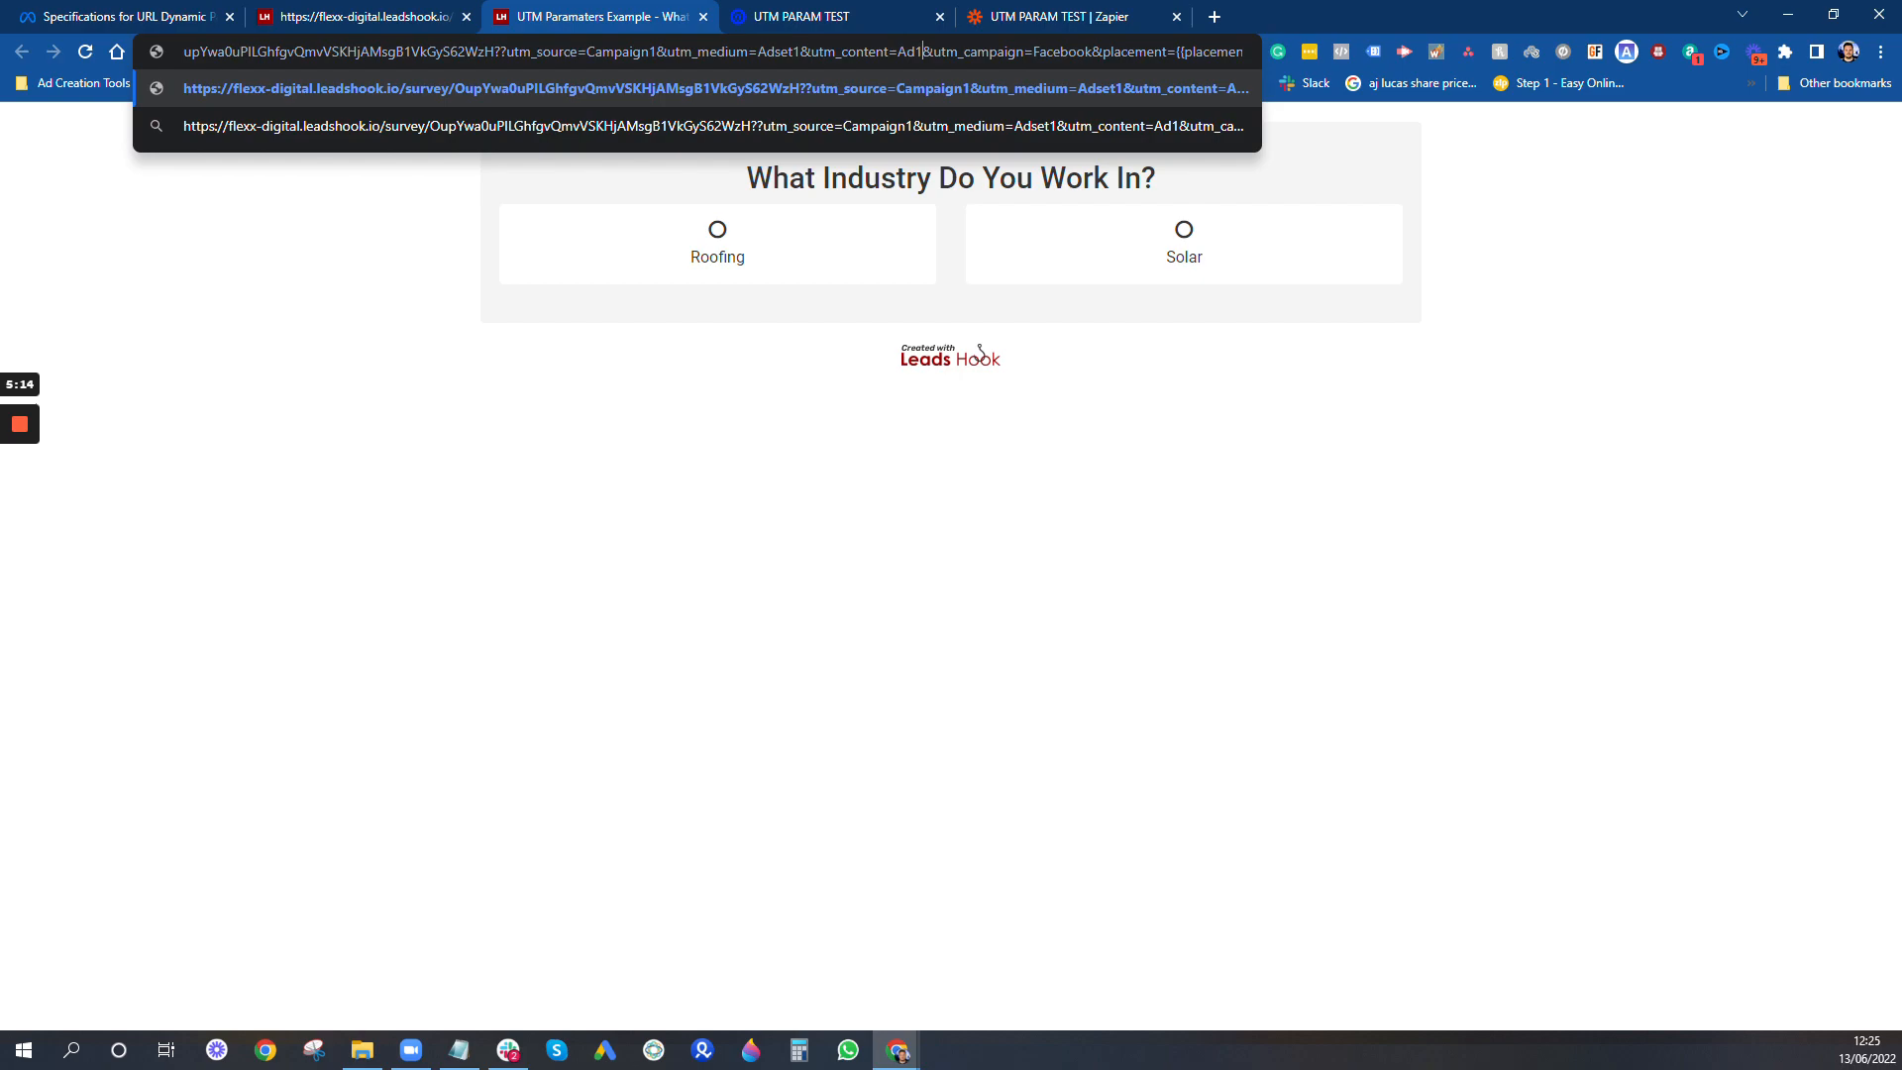
# - Set the placement parameter to Facebook_Desktop_Feed in the survey address and load the page
pyautogui.moveTo(1176, 52); pyautogui.dragTo(1704, 95)
pyautogui.press('BackSpace')
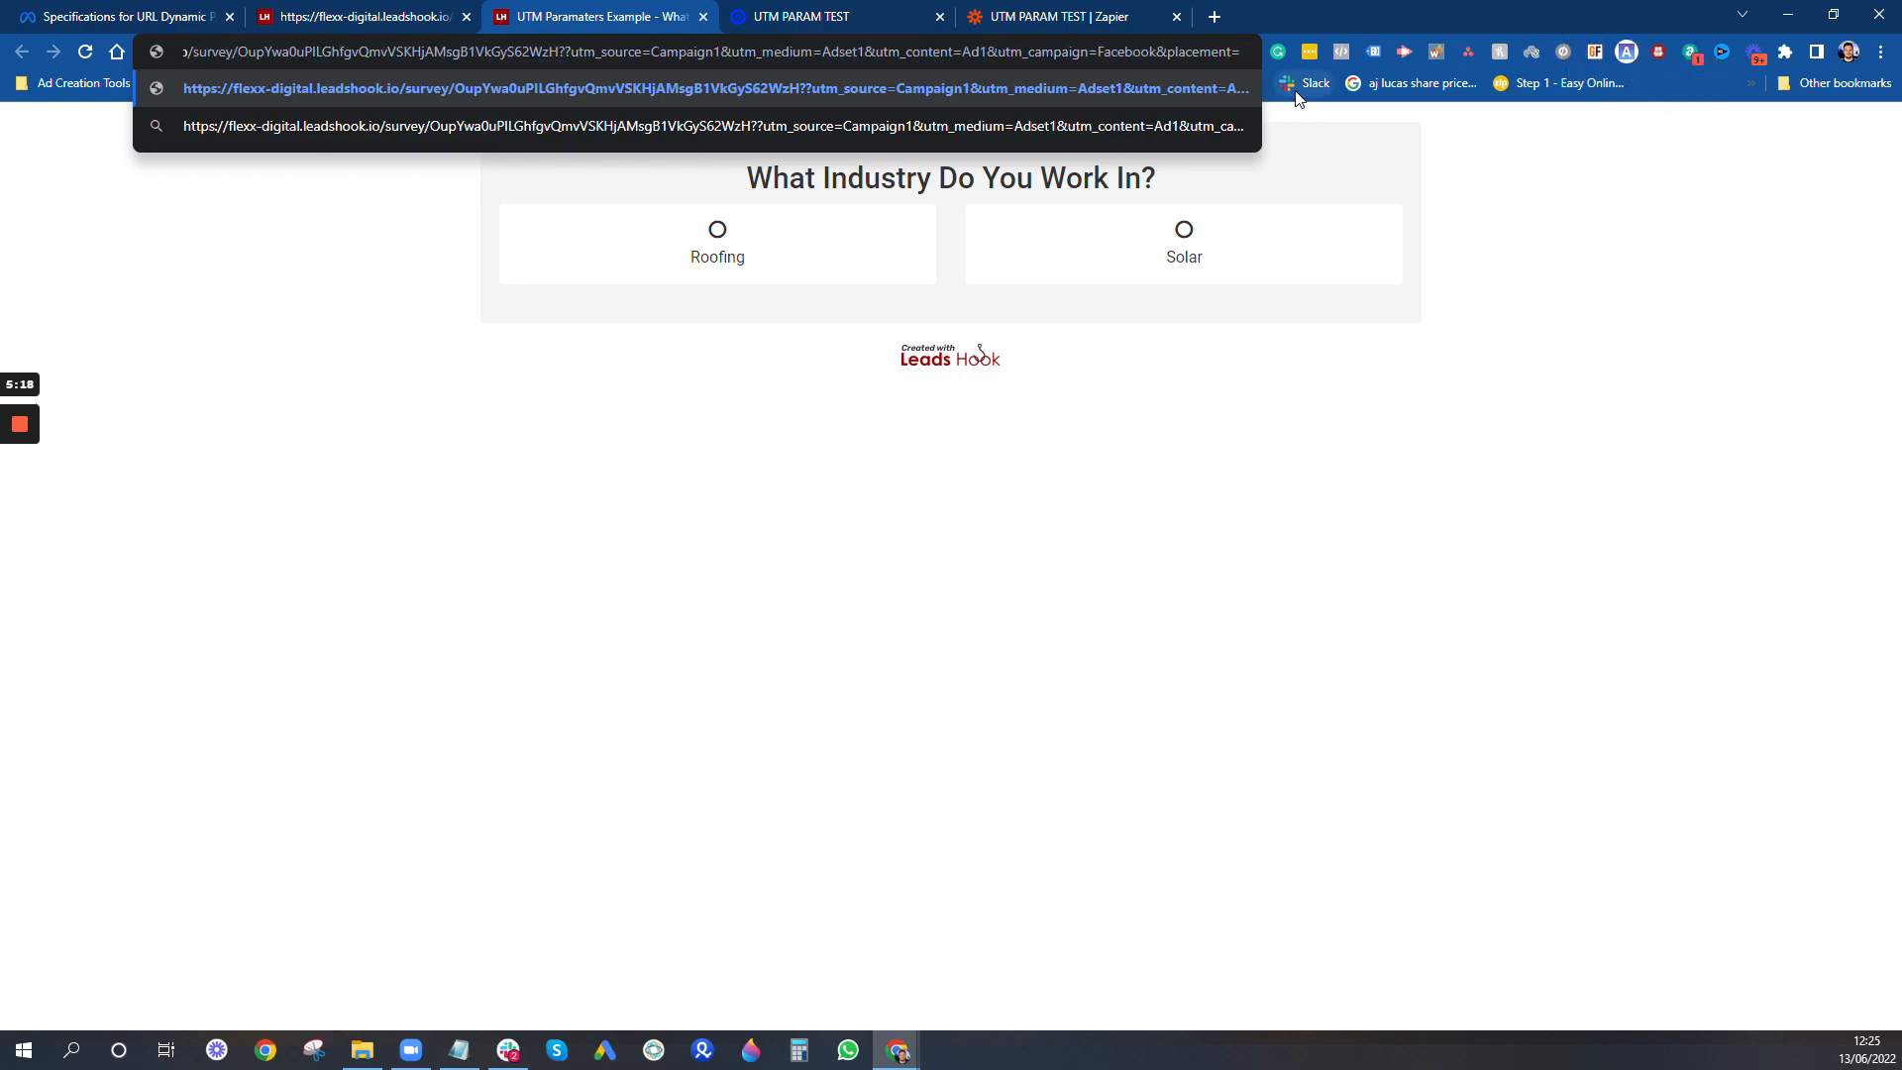
pyautogui.write('Facebook')
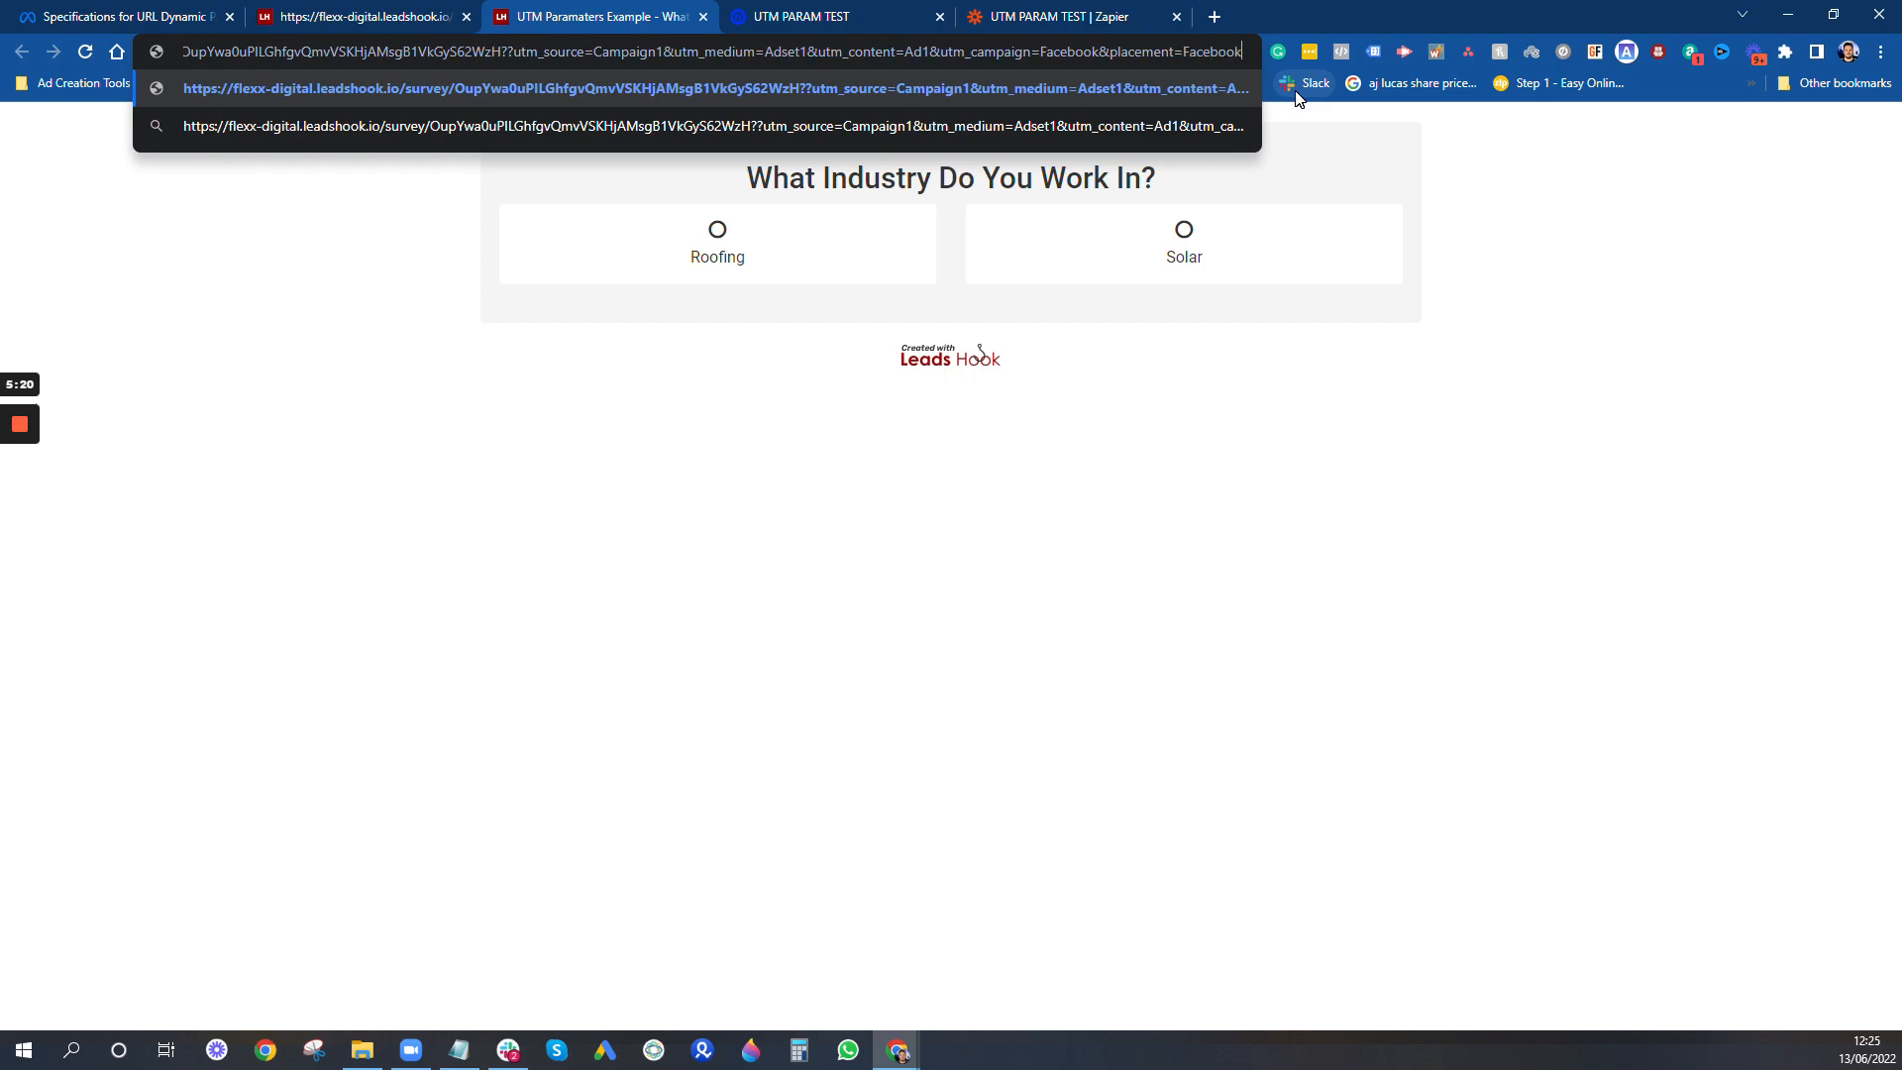
pyautogui.write('_Desktop')
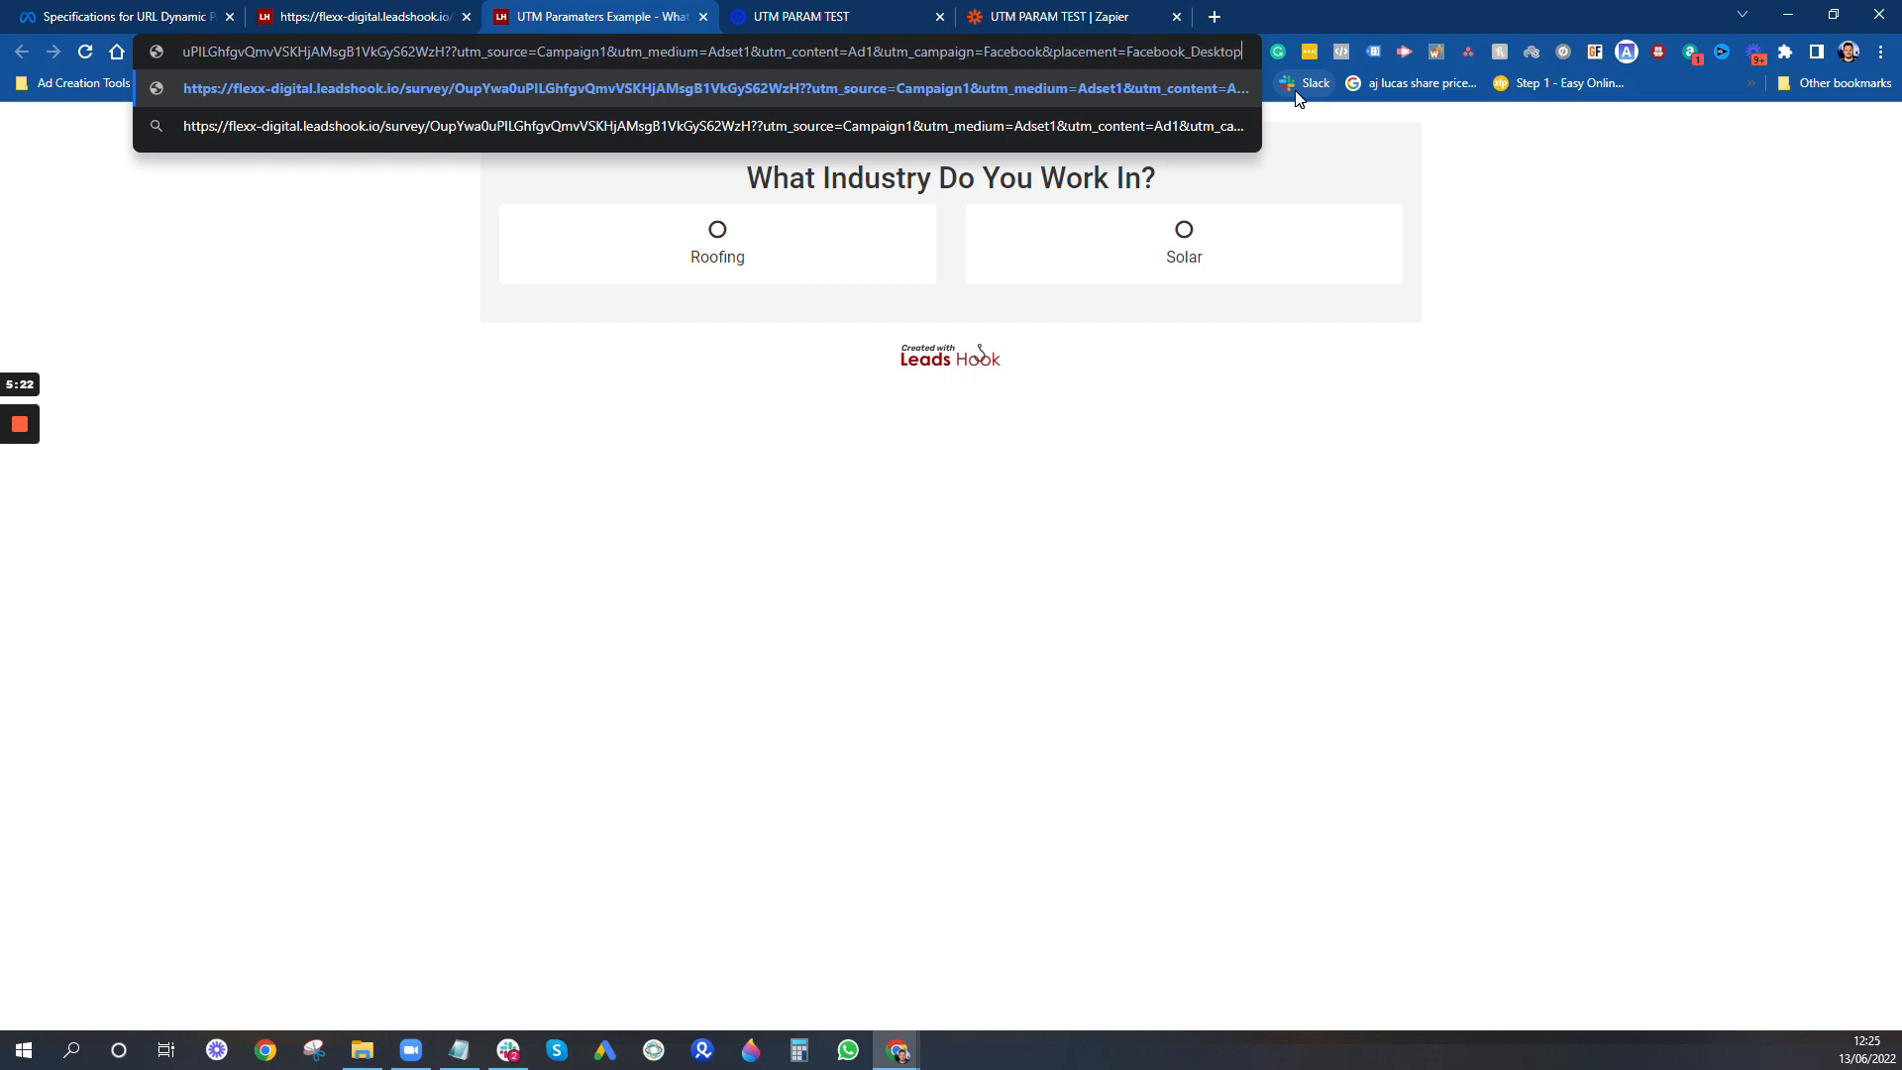
pyautogui.write('_Feed')
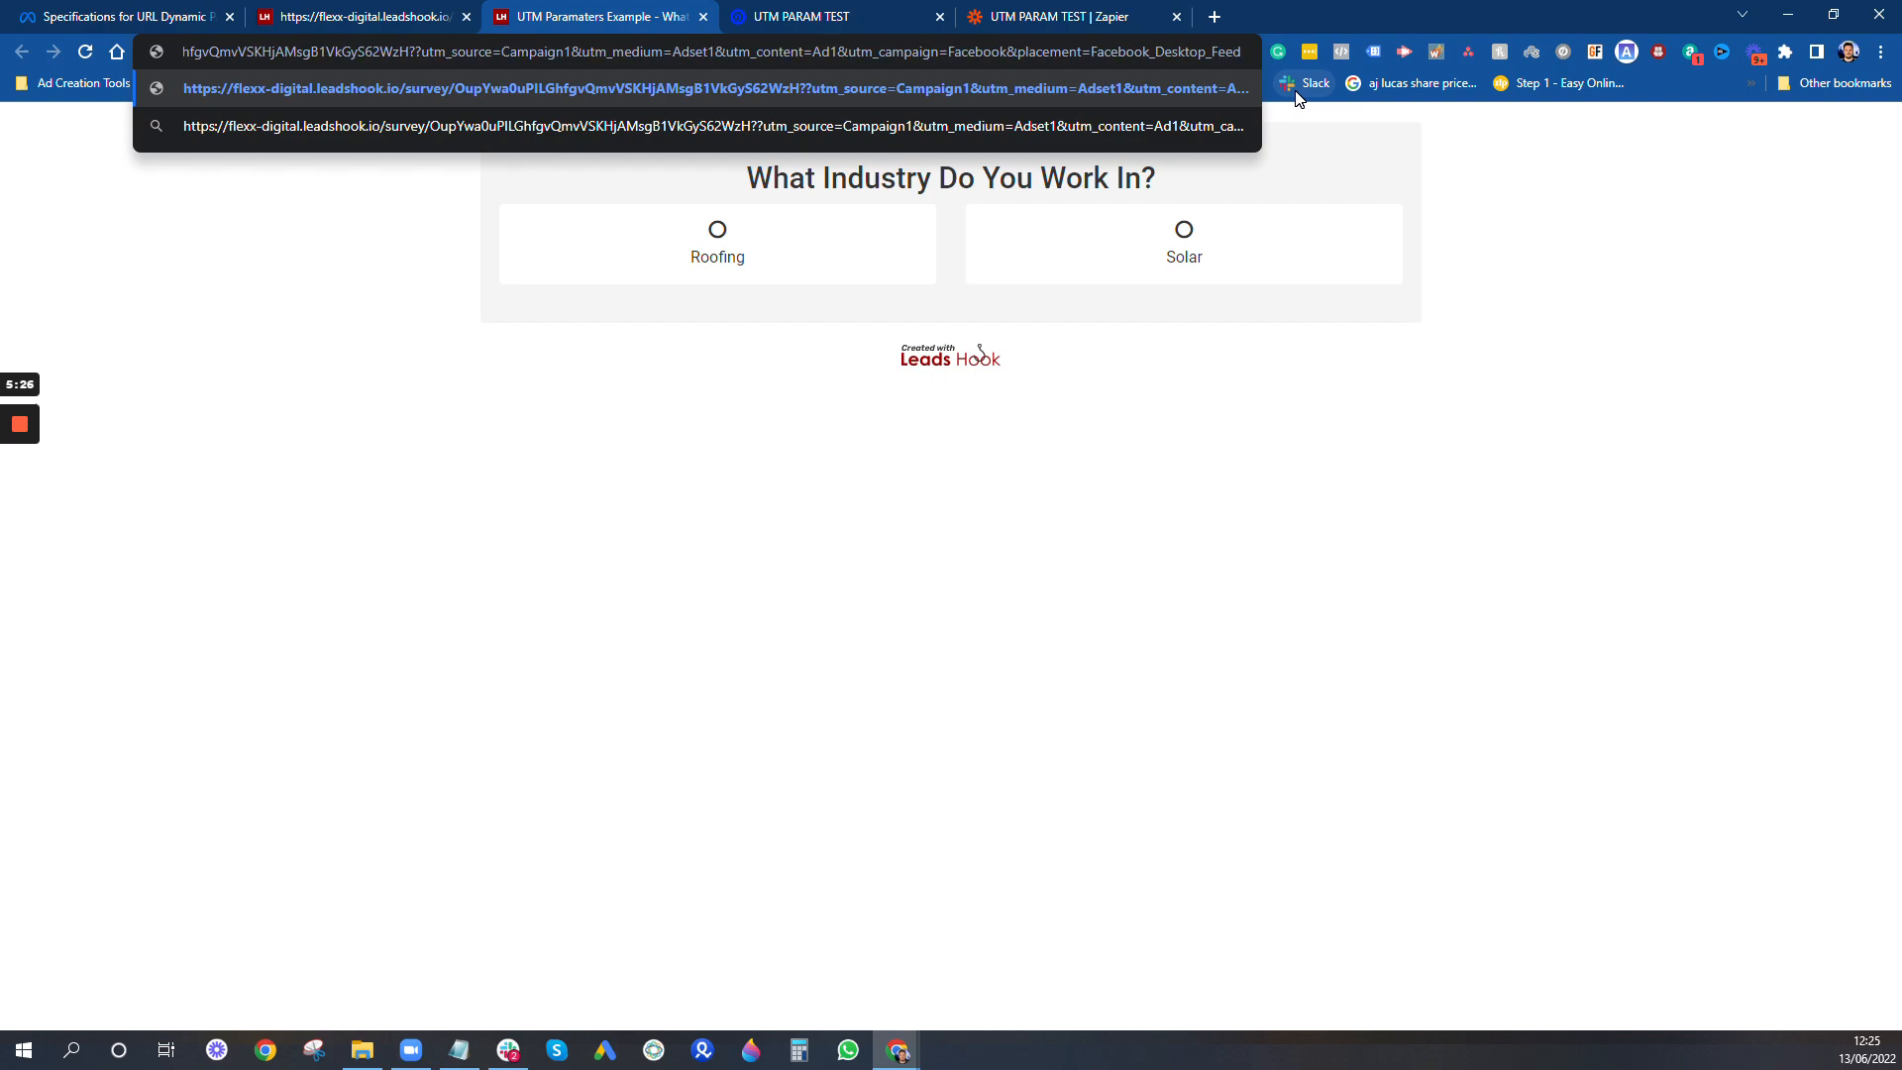
pyautogui.press('Return')
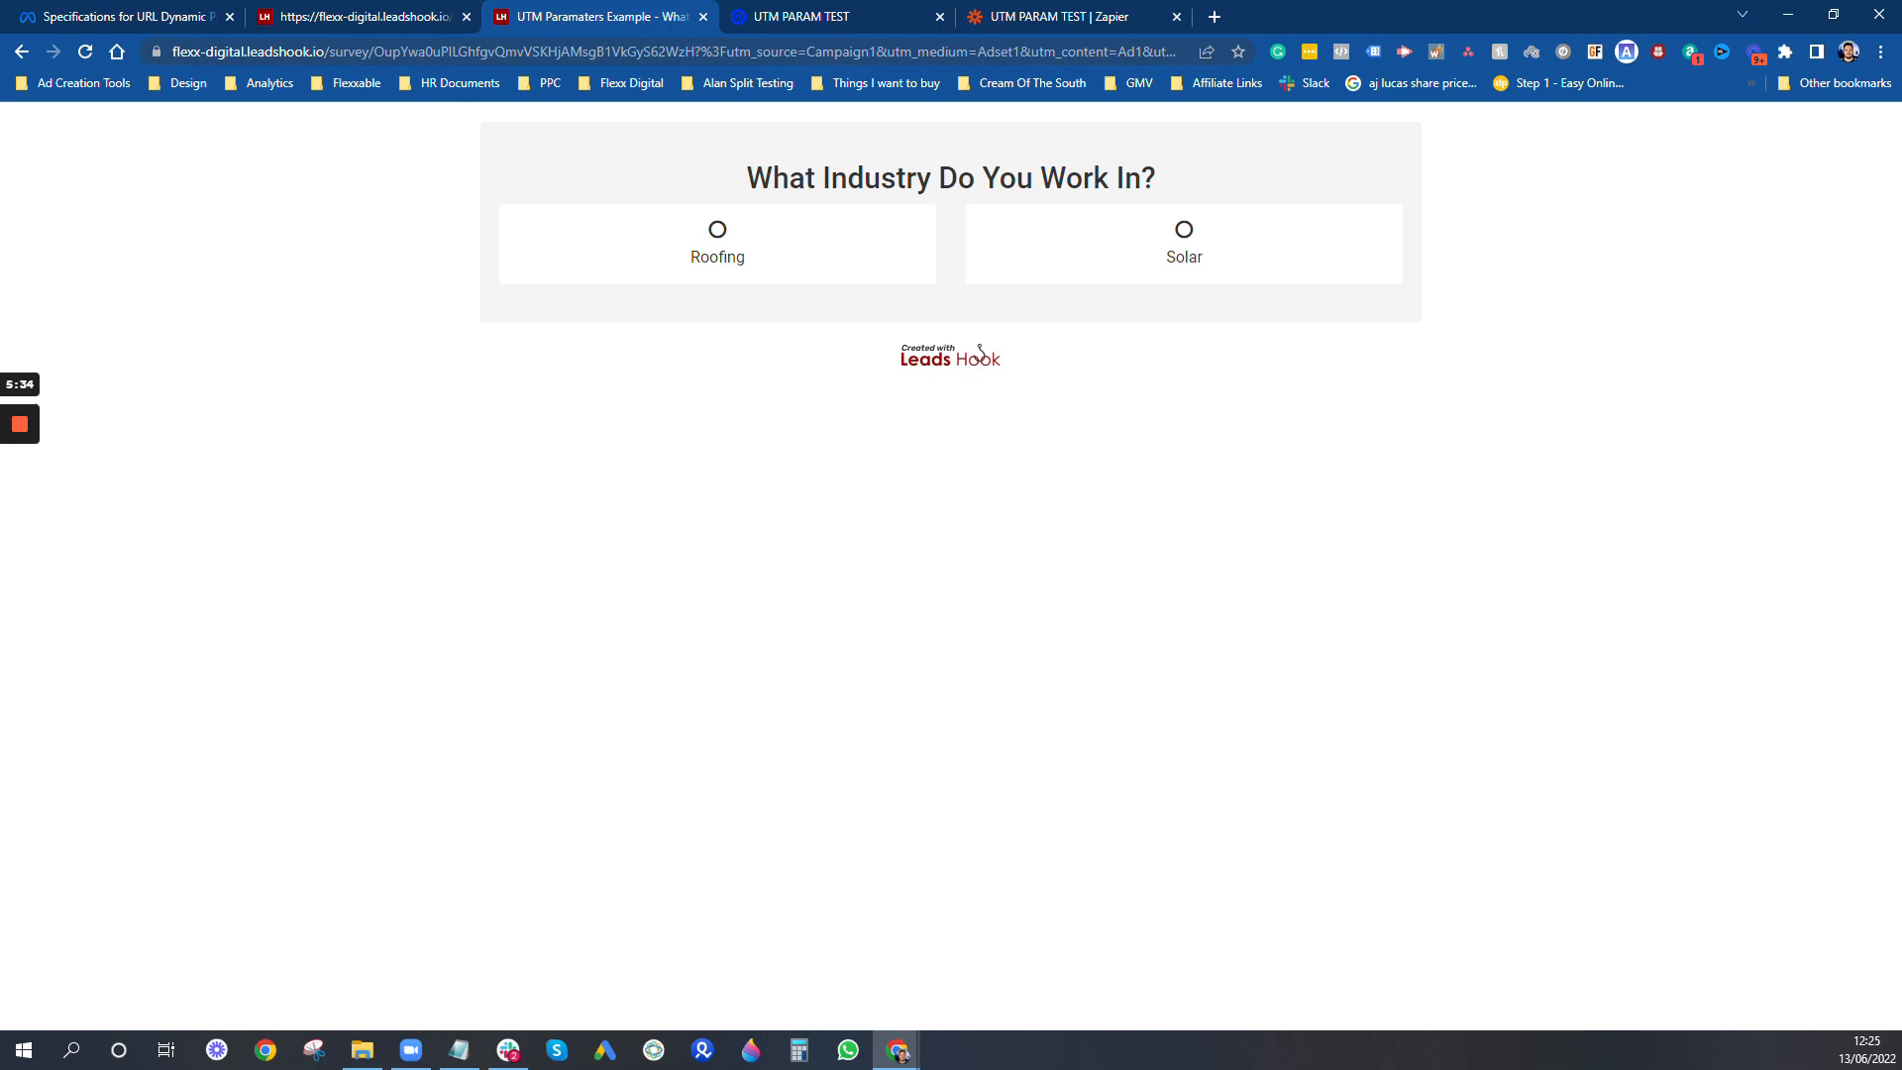
# - Correct the survey address so a single question mark precedes utm_source, load it, and answer the industry question with Roofing
pyautogui.doubleClick(738, 51)
pyautogui.click(771, 52)
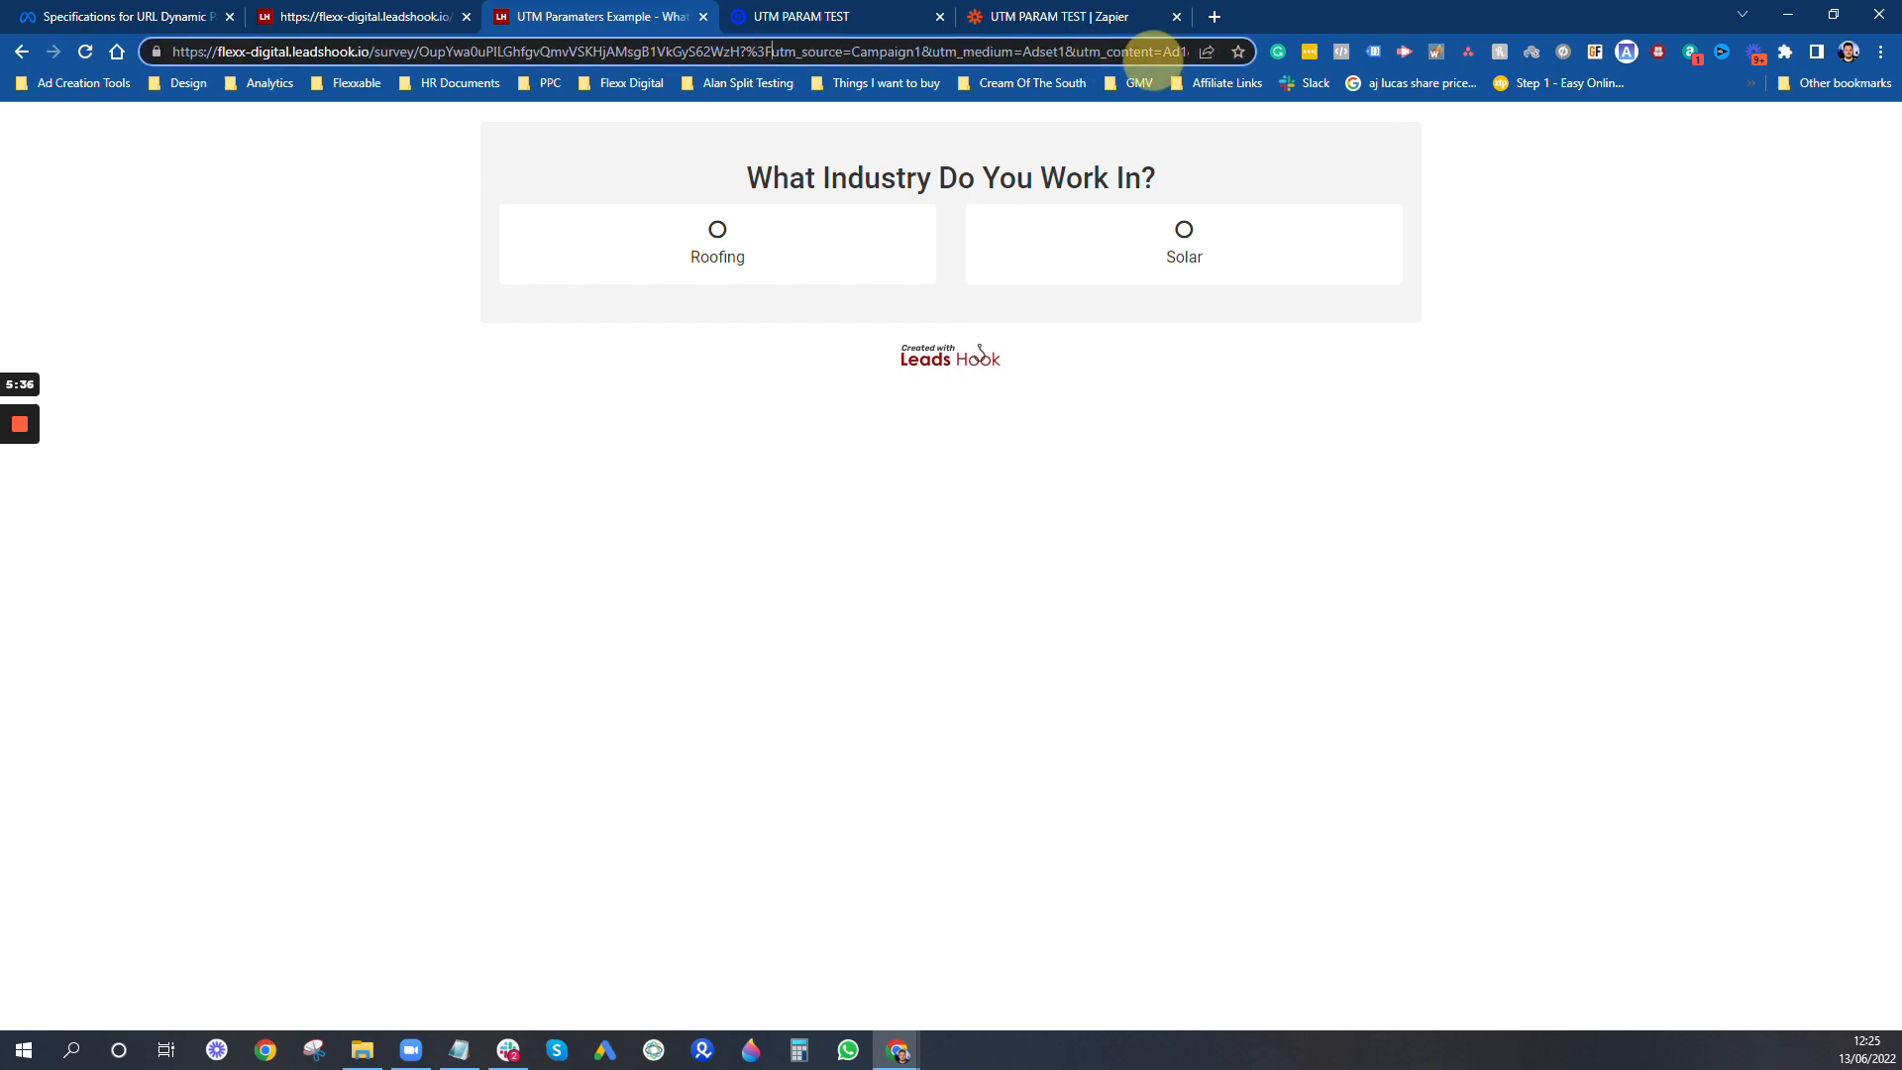
pyautogui.write('?')
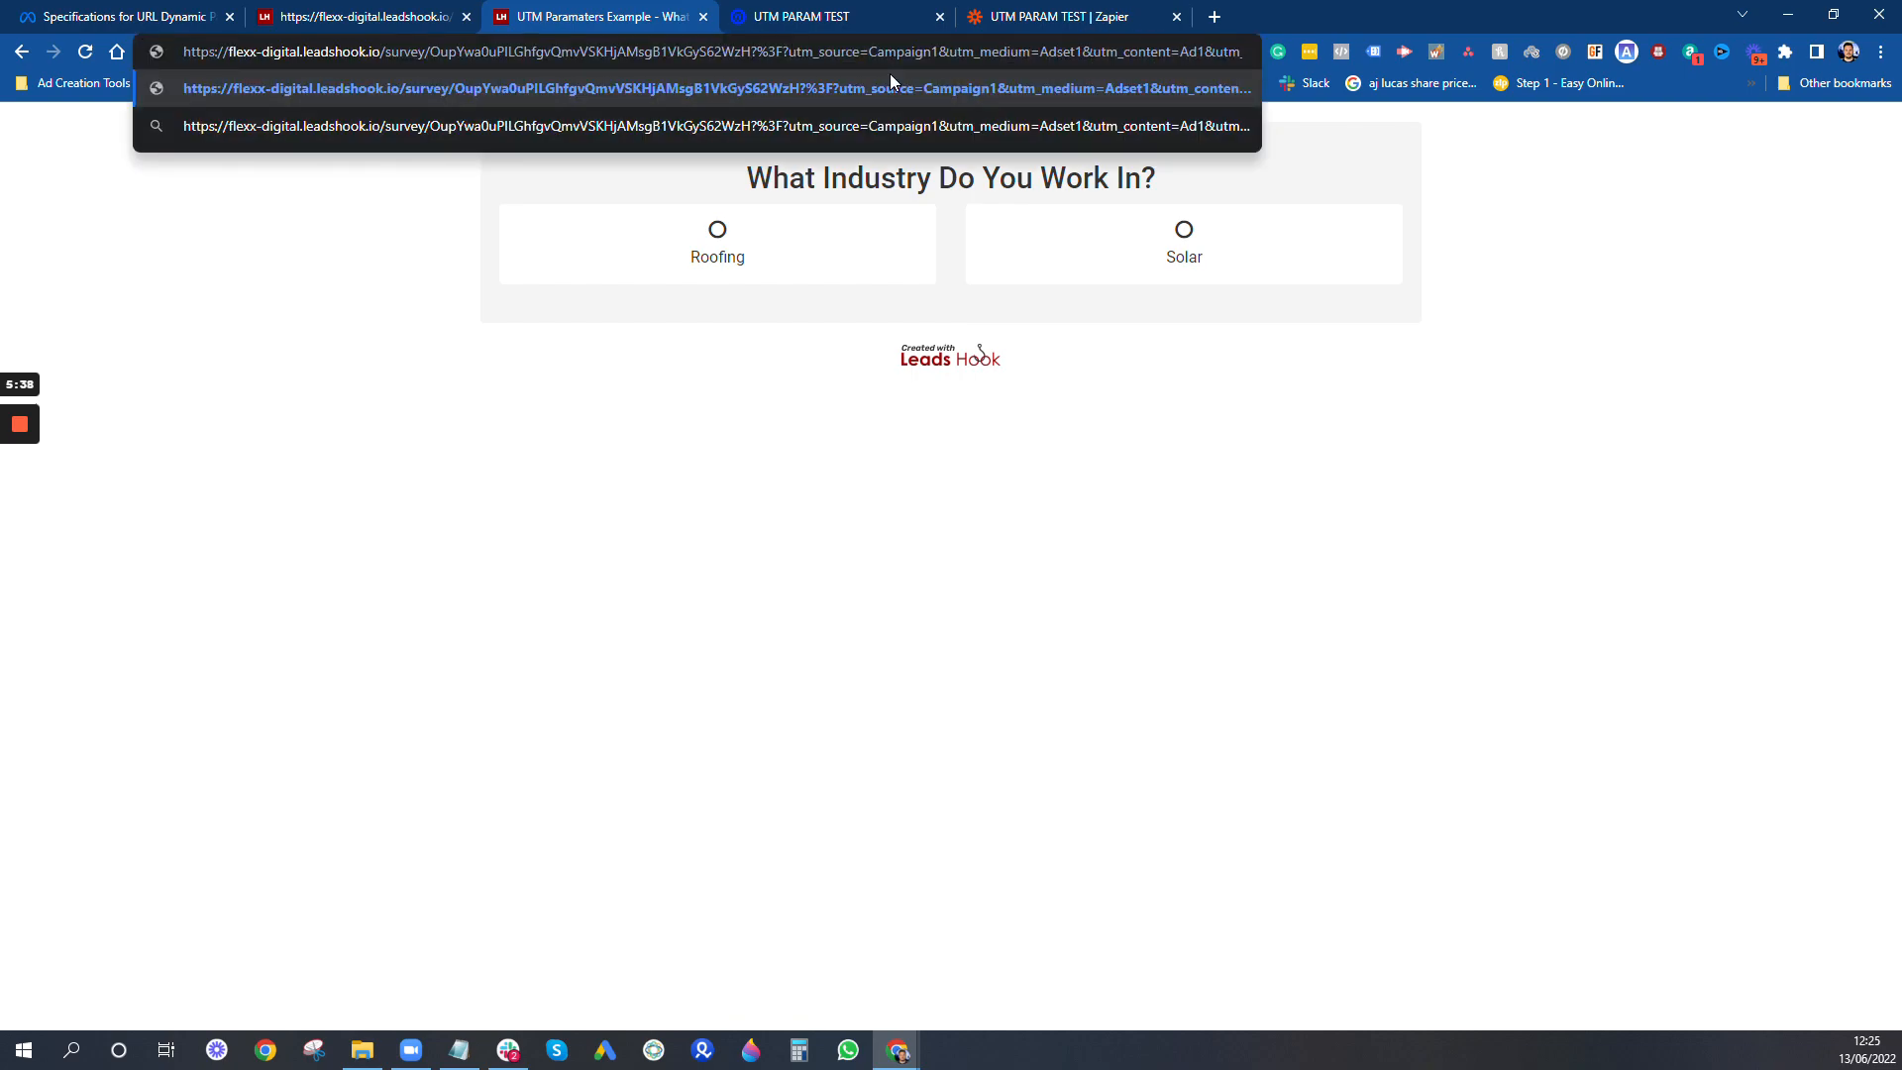
pyautogui.press('Return')
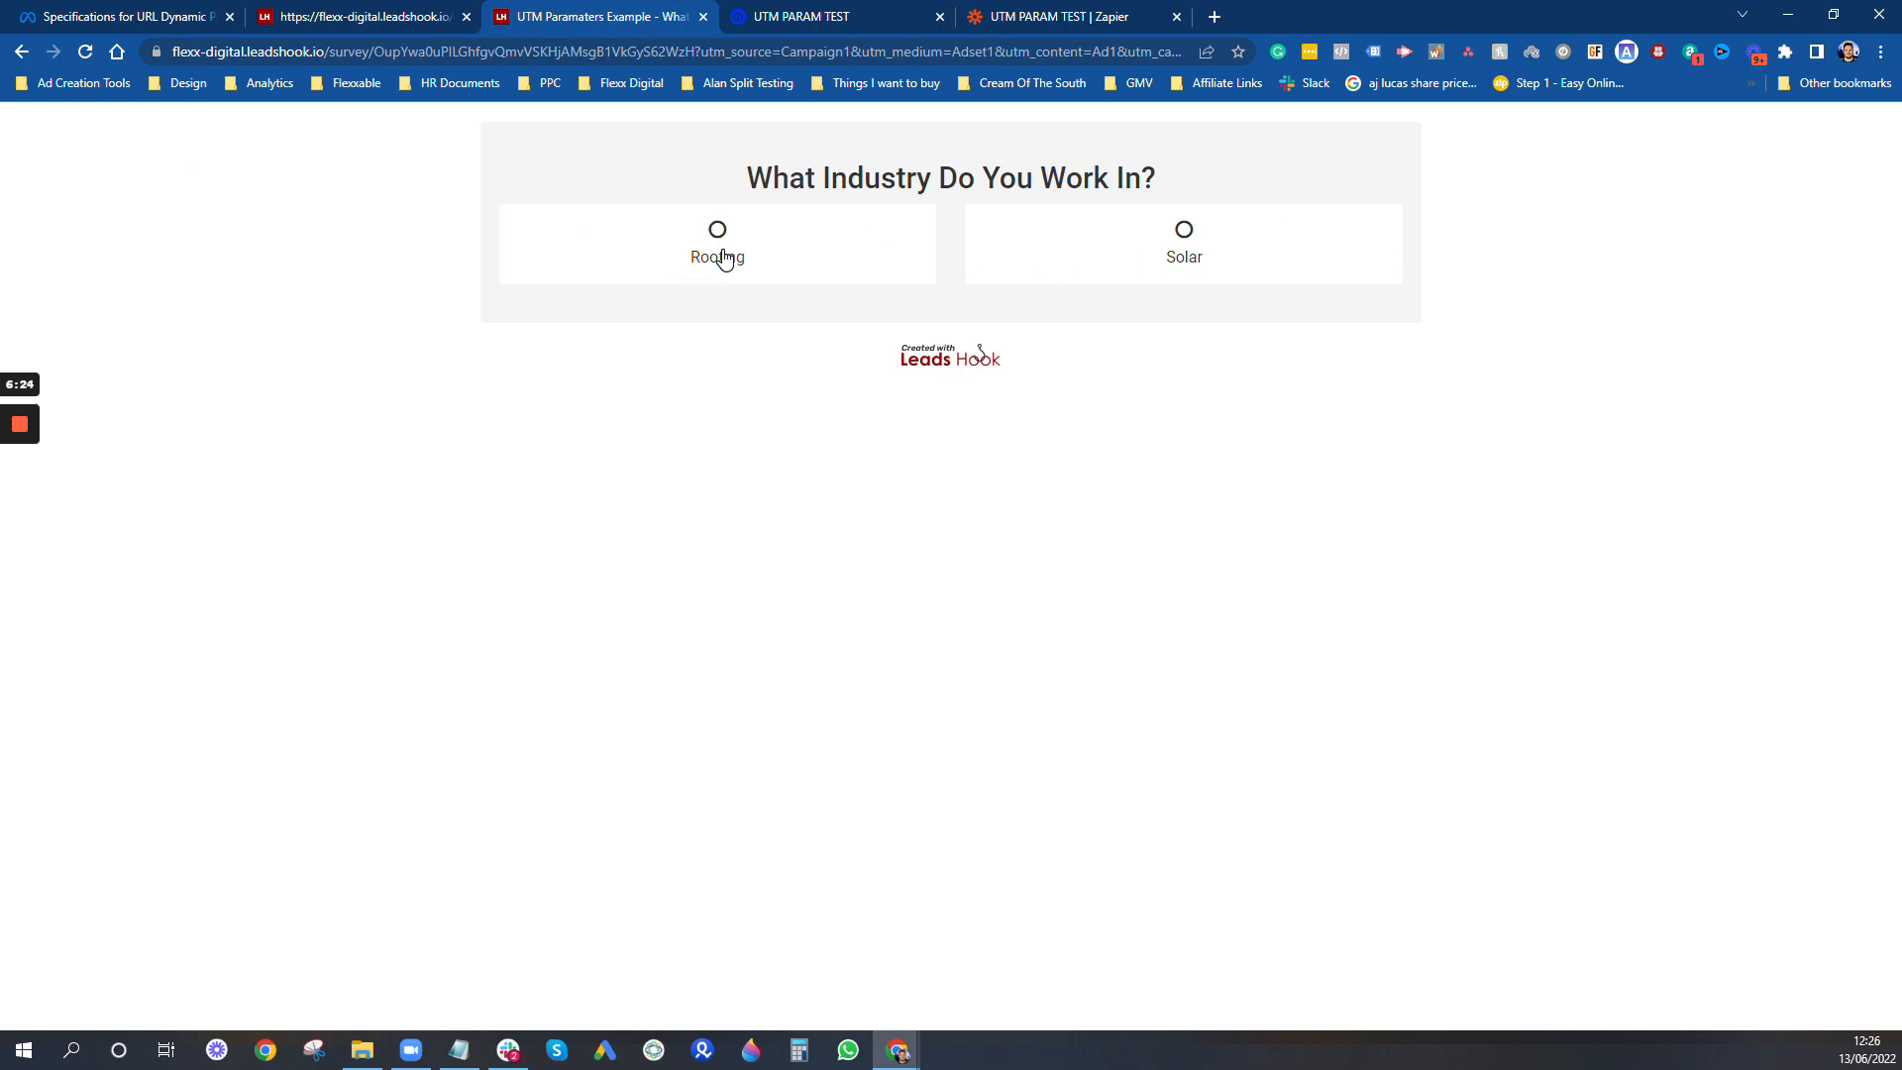
pyautogui.click(1100, 237)
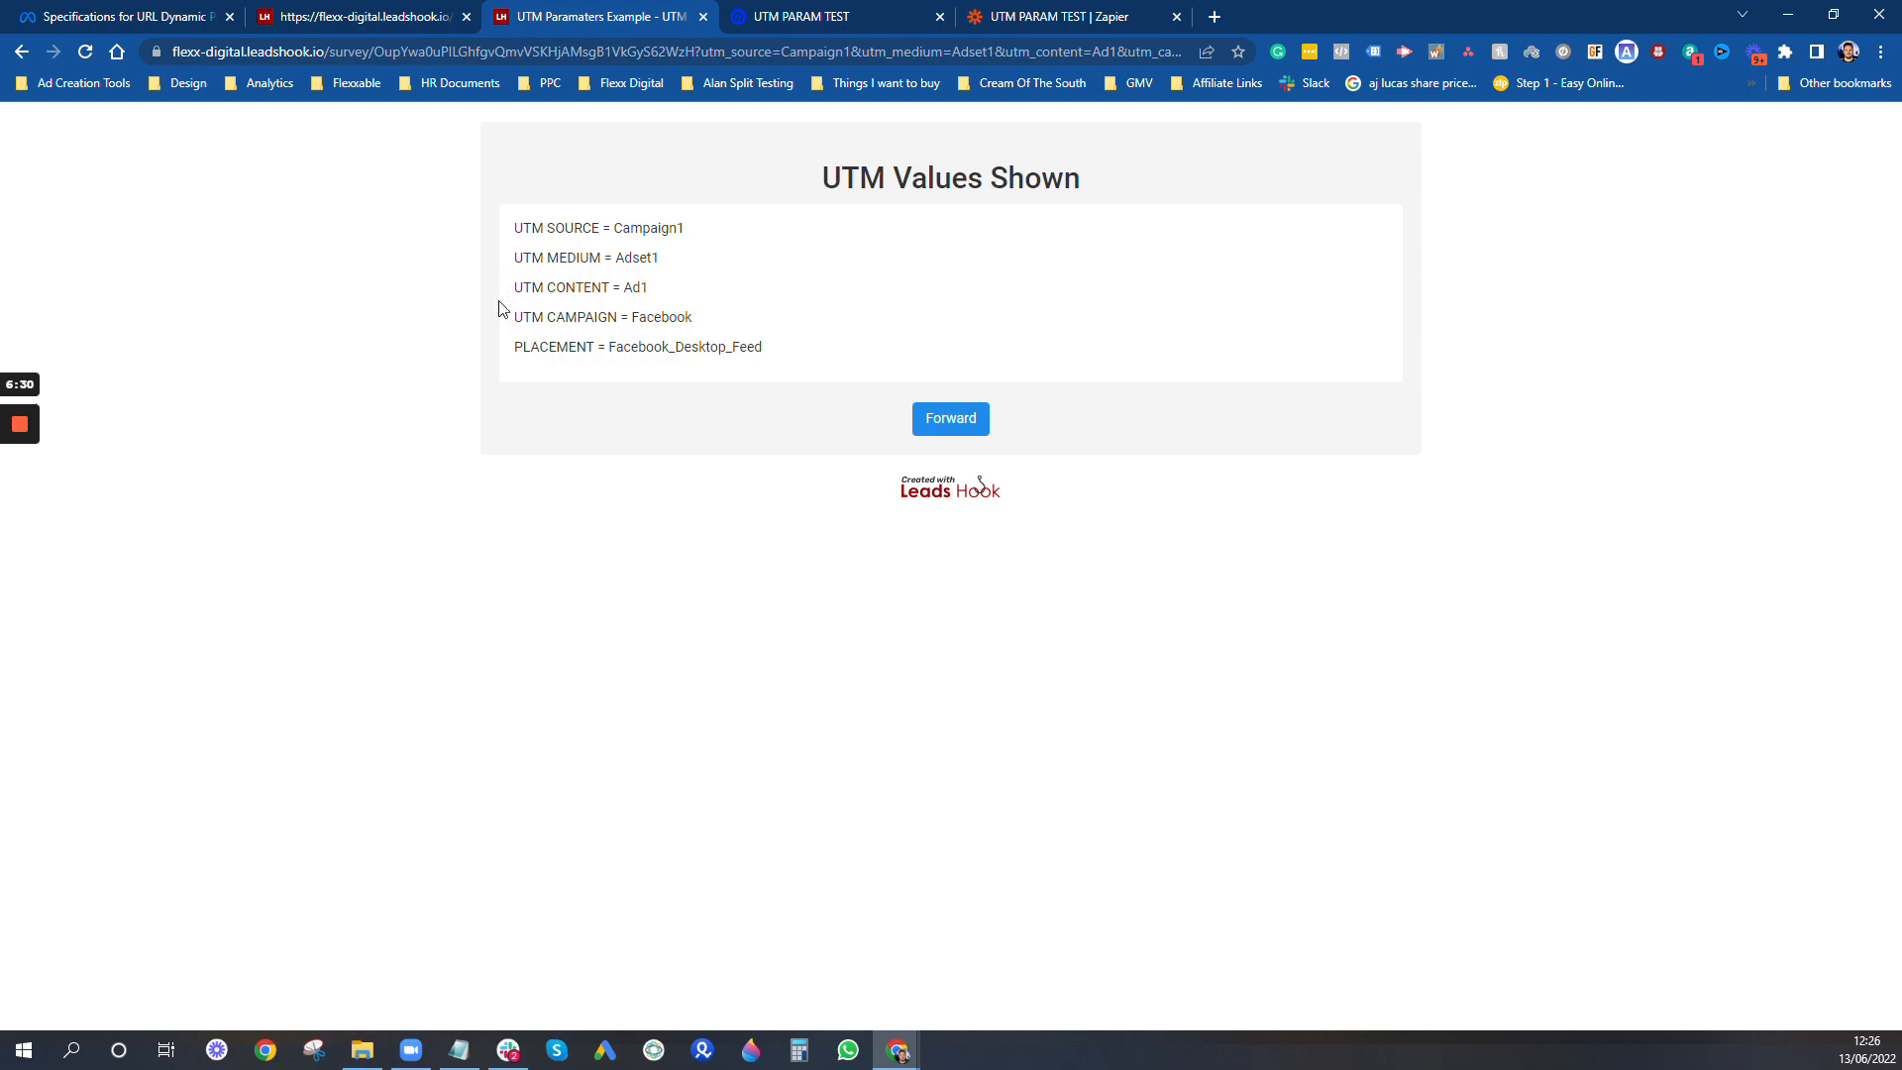
# - Open the Custom Fields settings from the decision tree's browser tab in a new tab and switch to it
pyautogui.click(385, 20)
pyautogui.click(1326, 158)
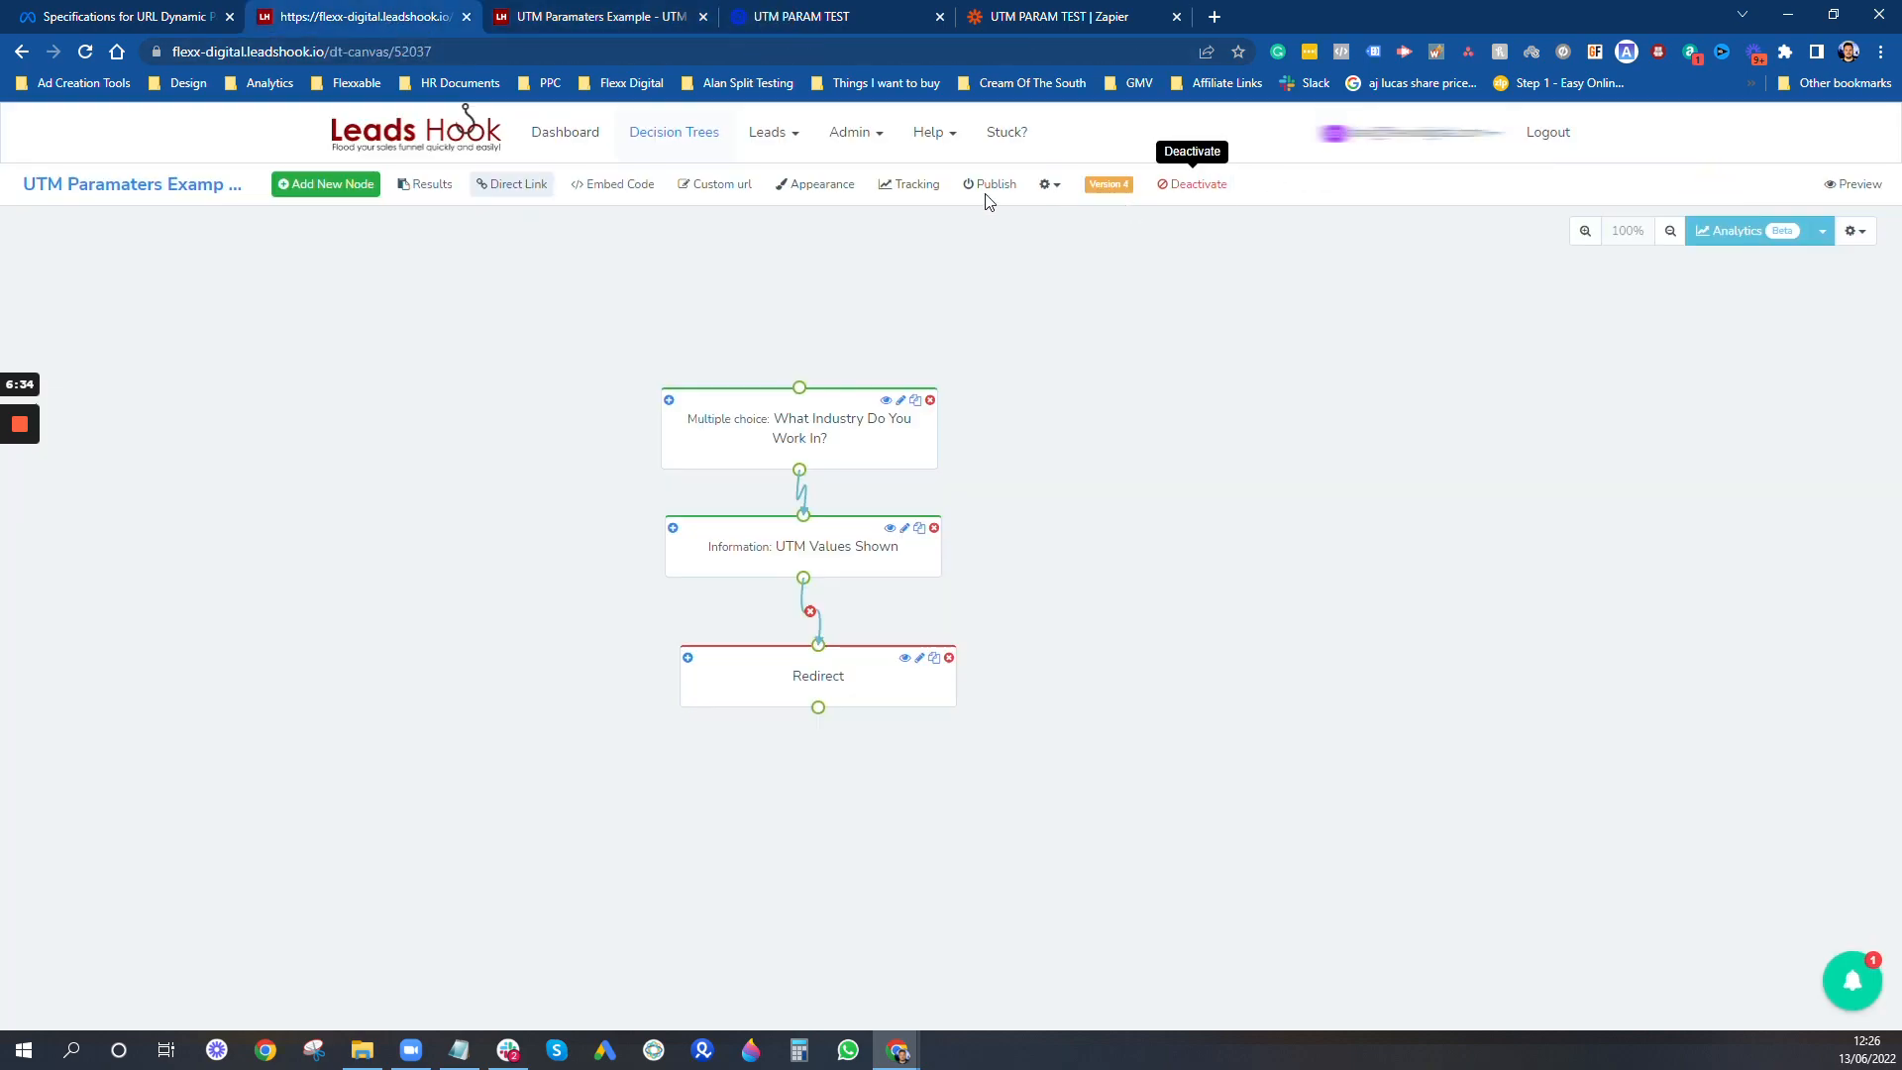
pyautogui.click(858, 146)
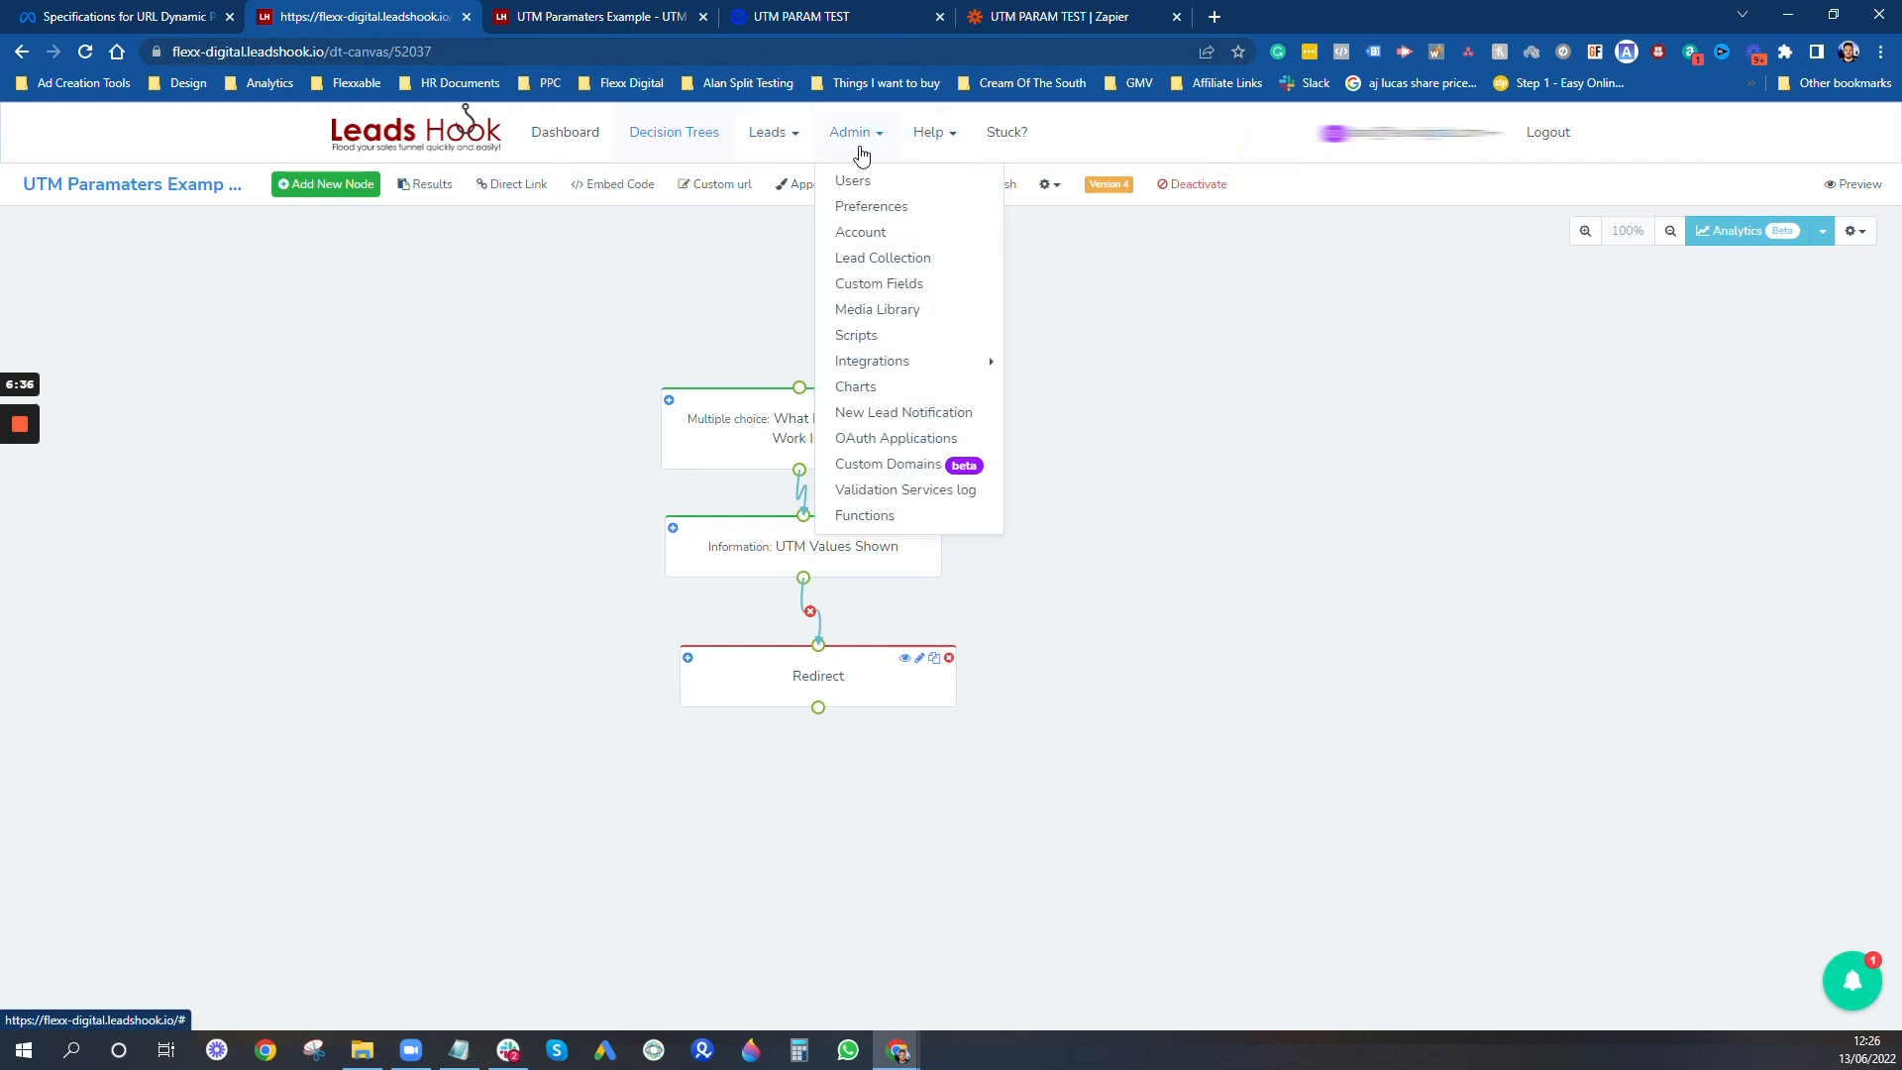
pyautogui.rightClick(896, 286)
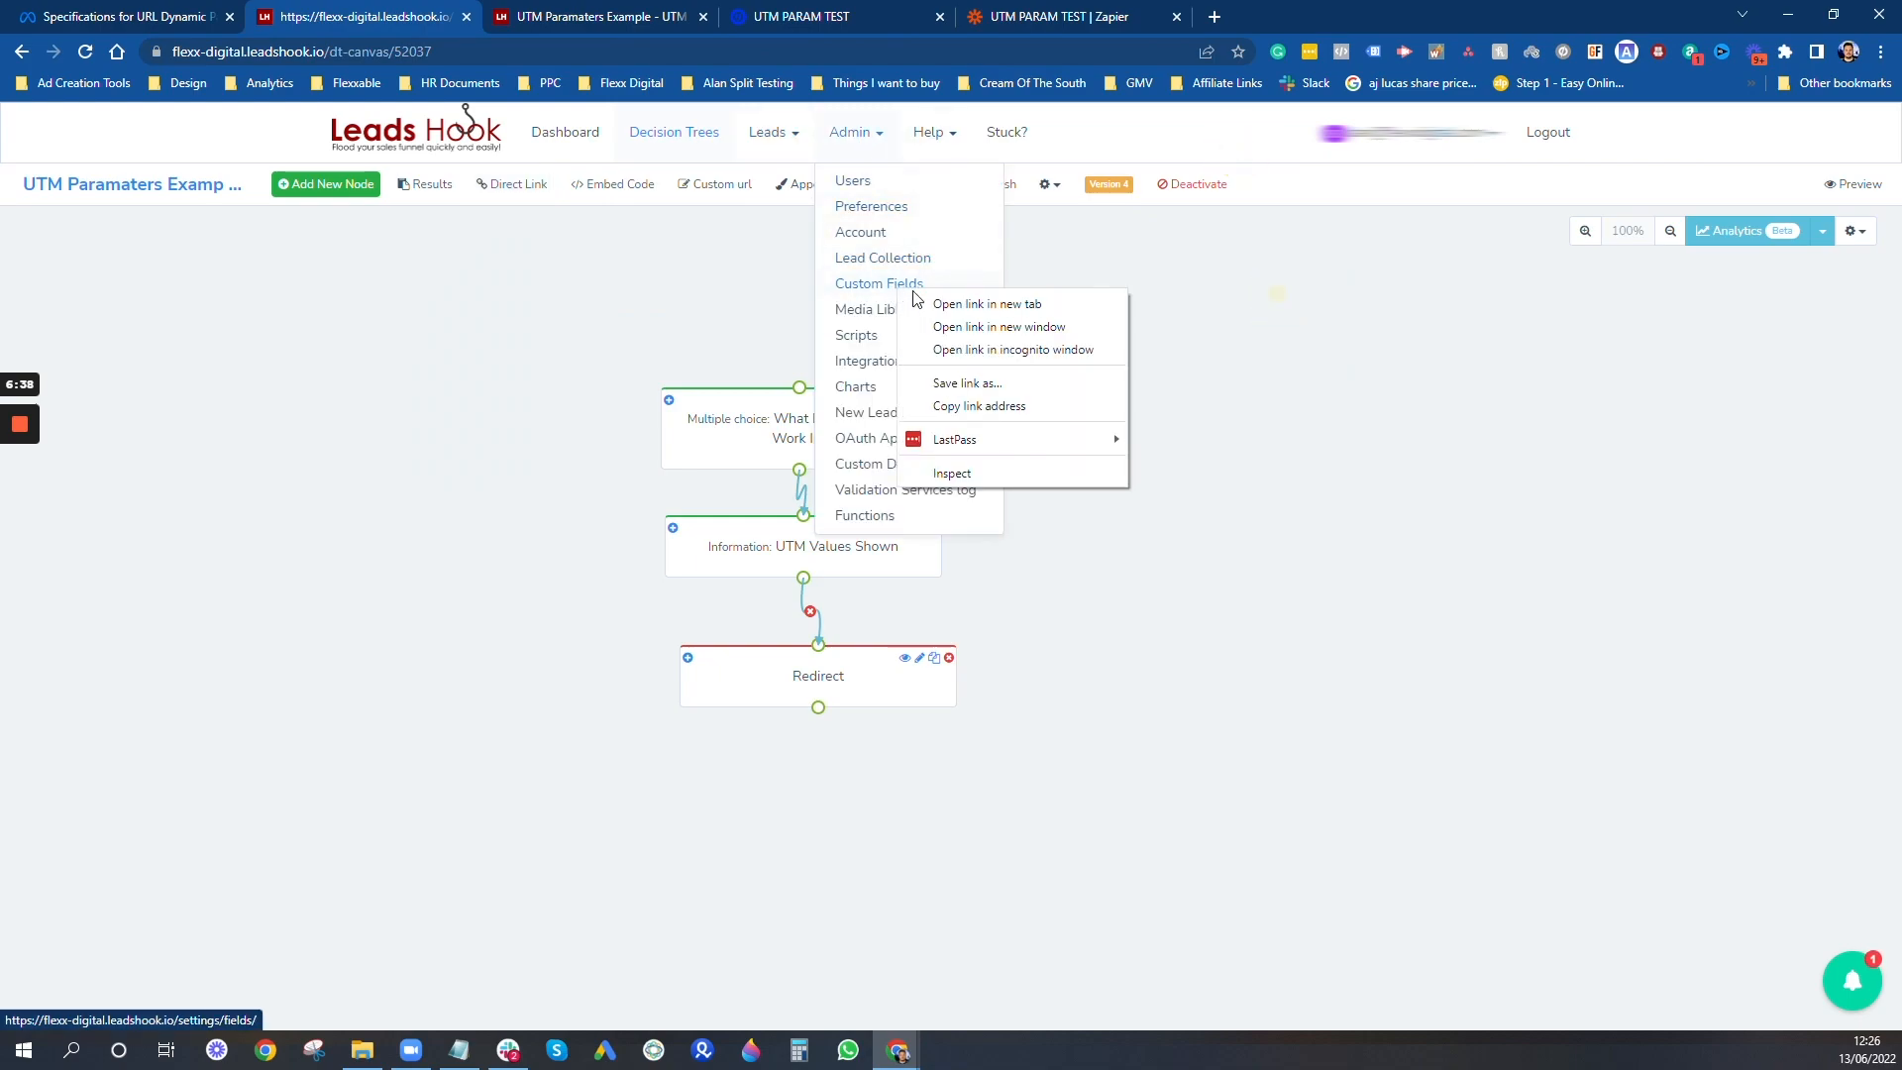
pyautogui.click(942, 301)
pyautogui.click(614, 10)
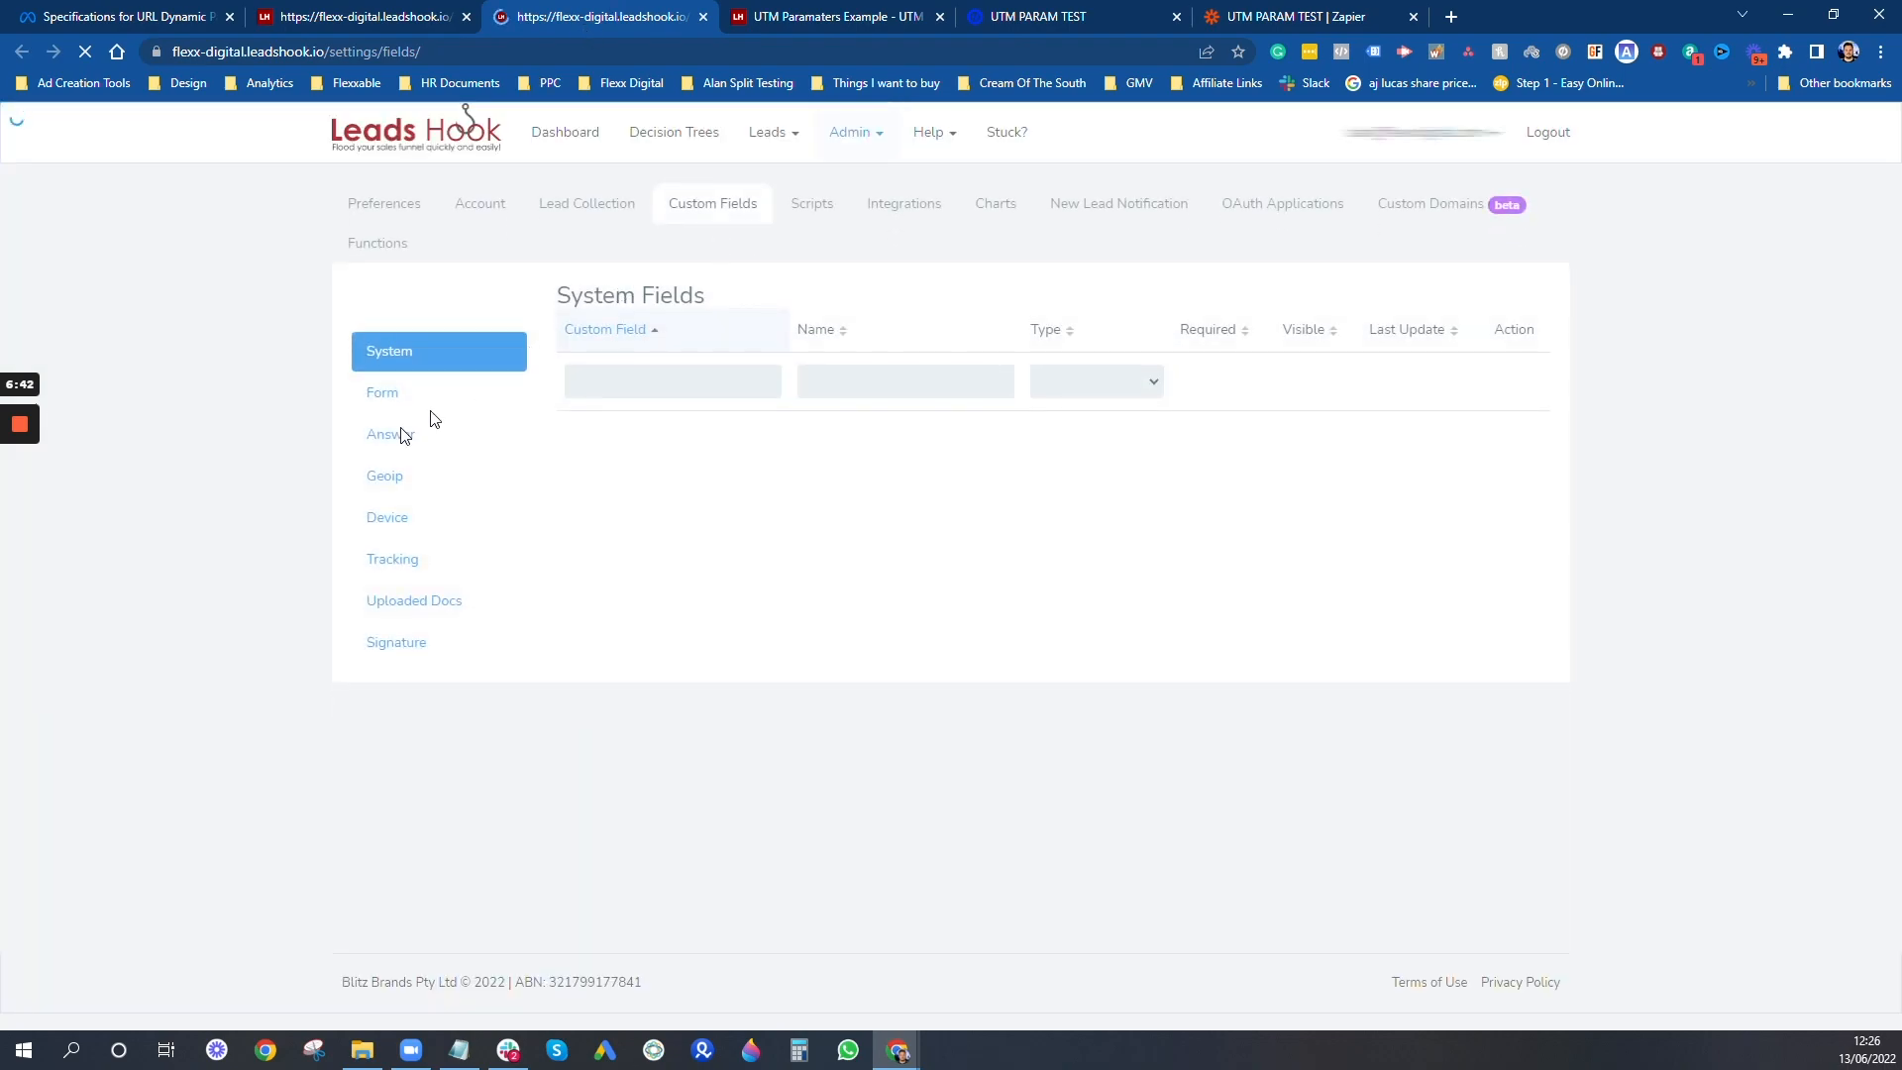
# - Show the Answer custom fields and filter them by utm
pyautogui.click(408, 443)
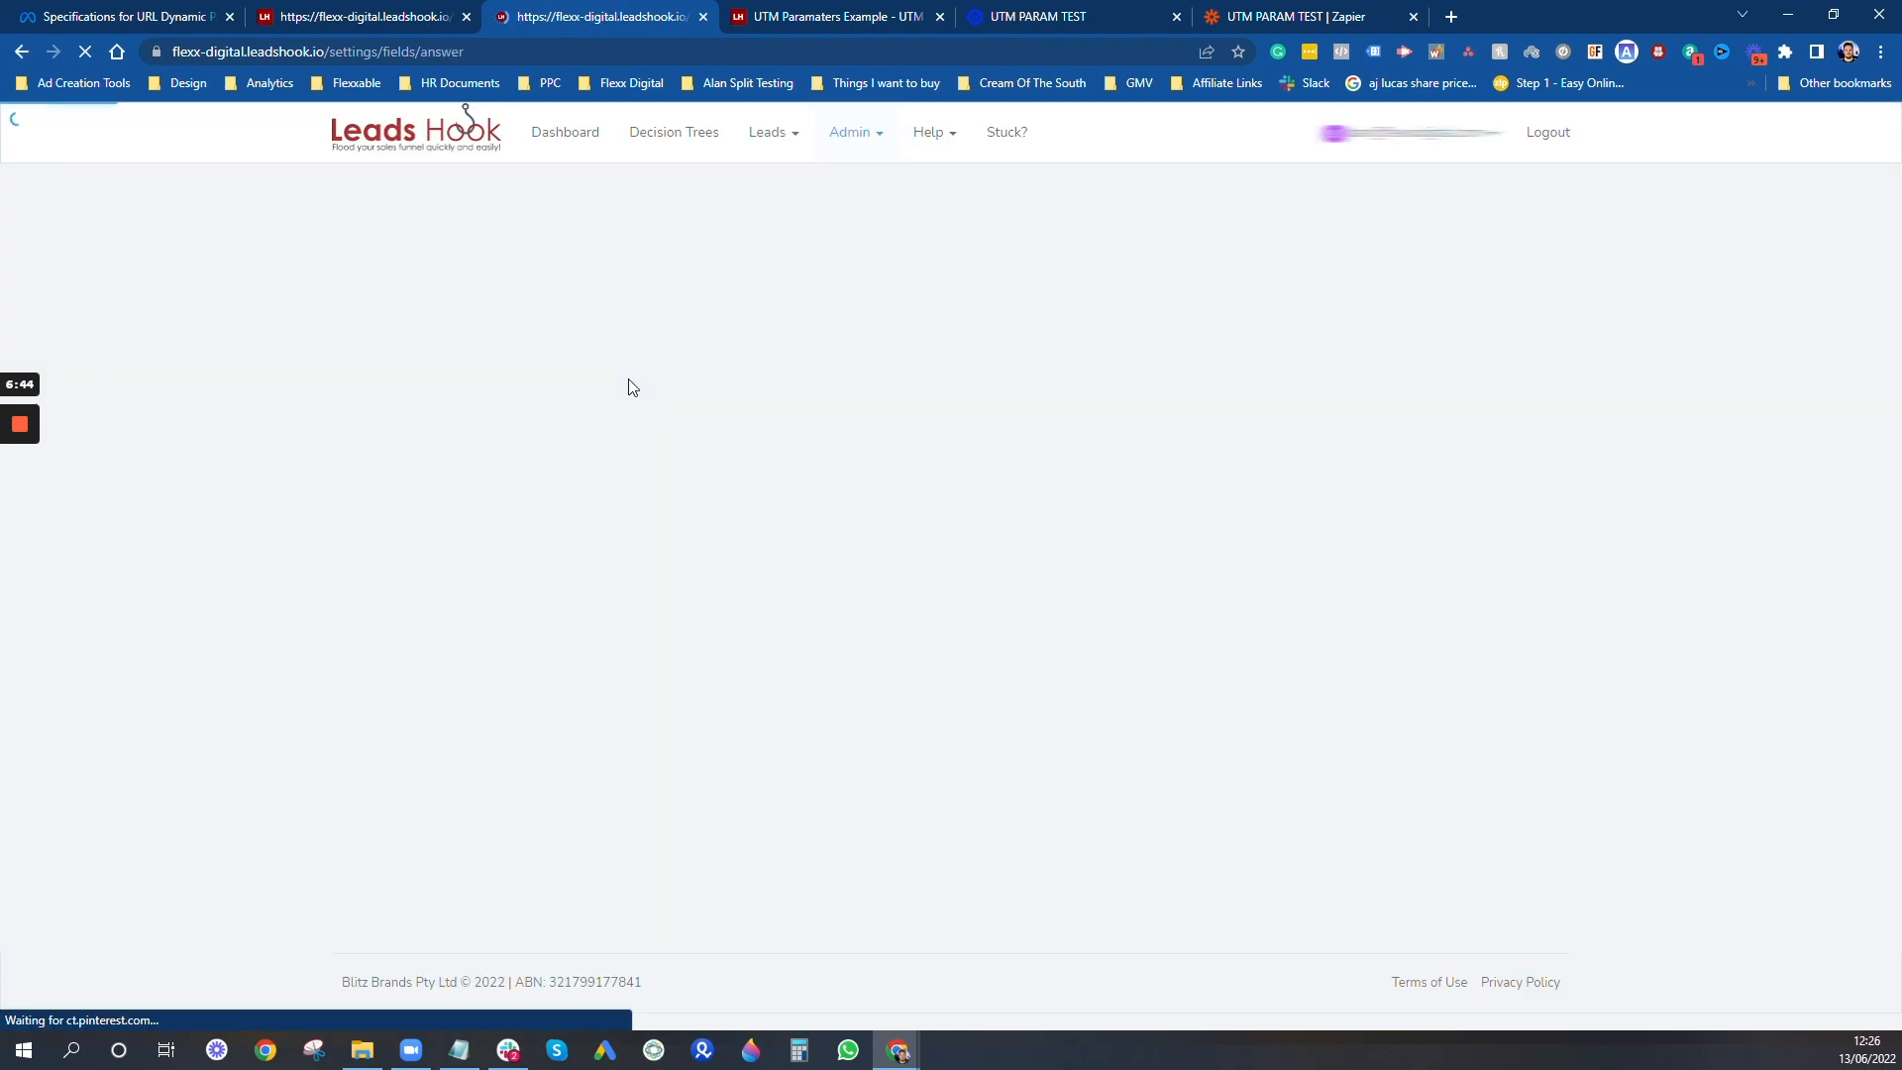
pyautogui.click(630, 389)
pyautogui.write('utm')
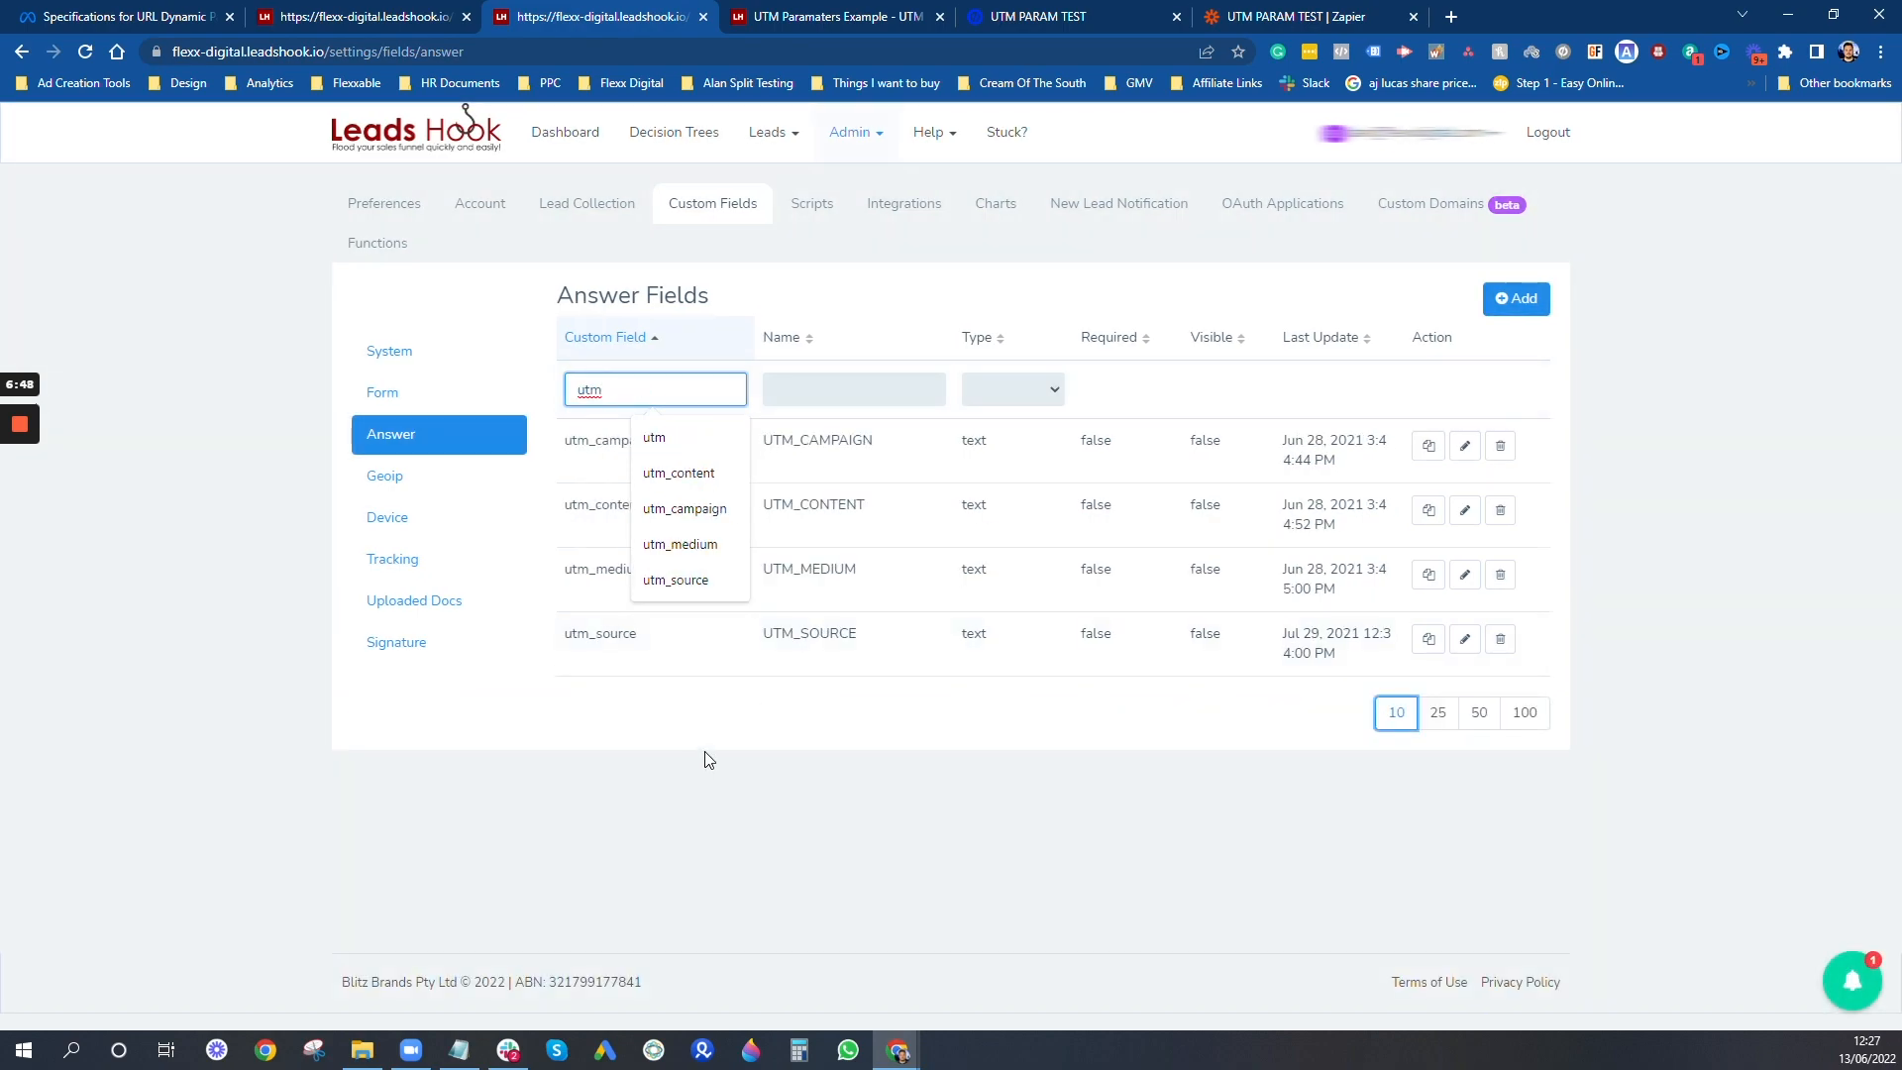
pyautogui.click(708, 759)
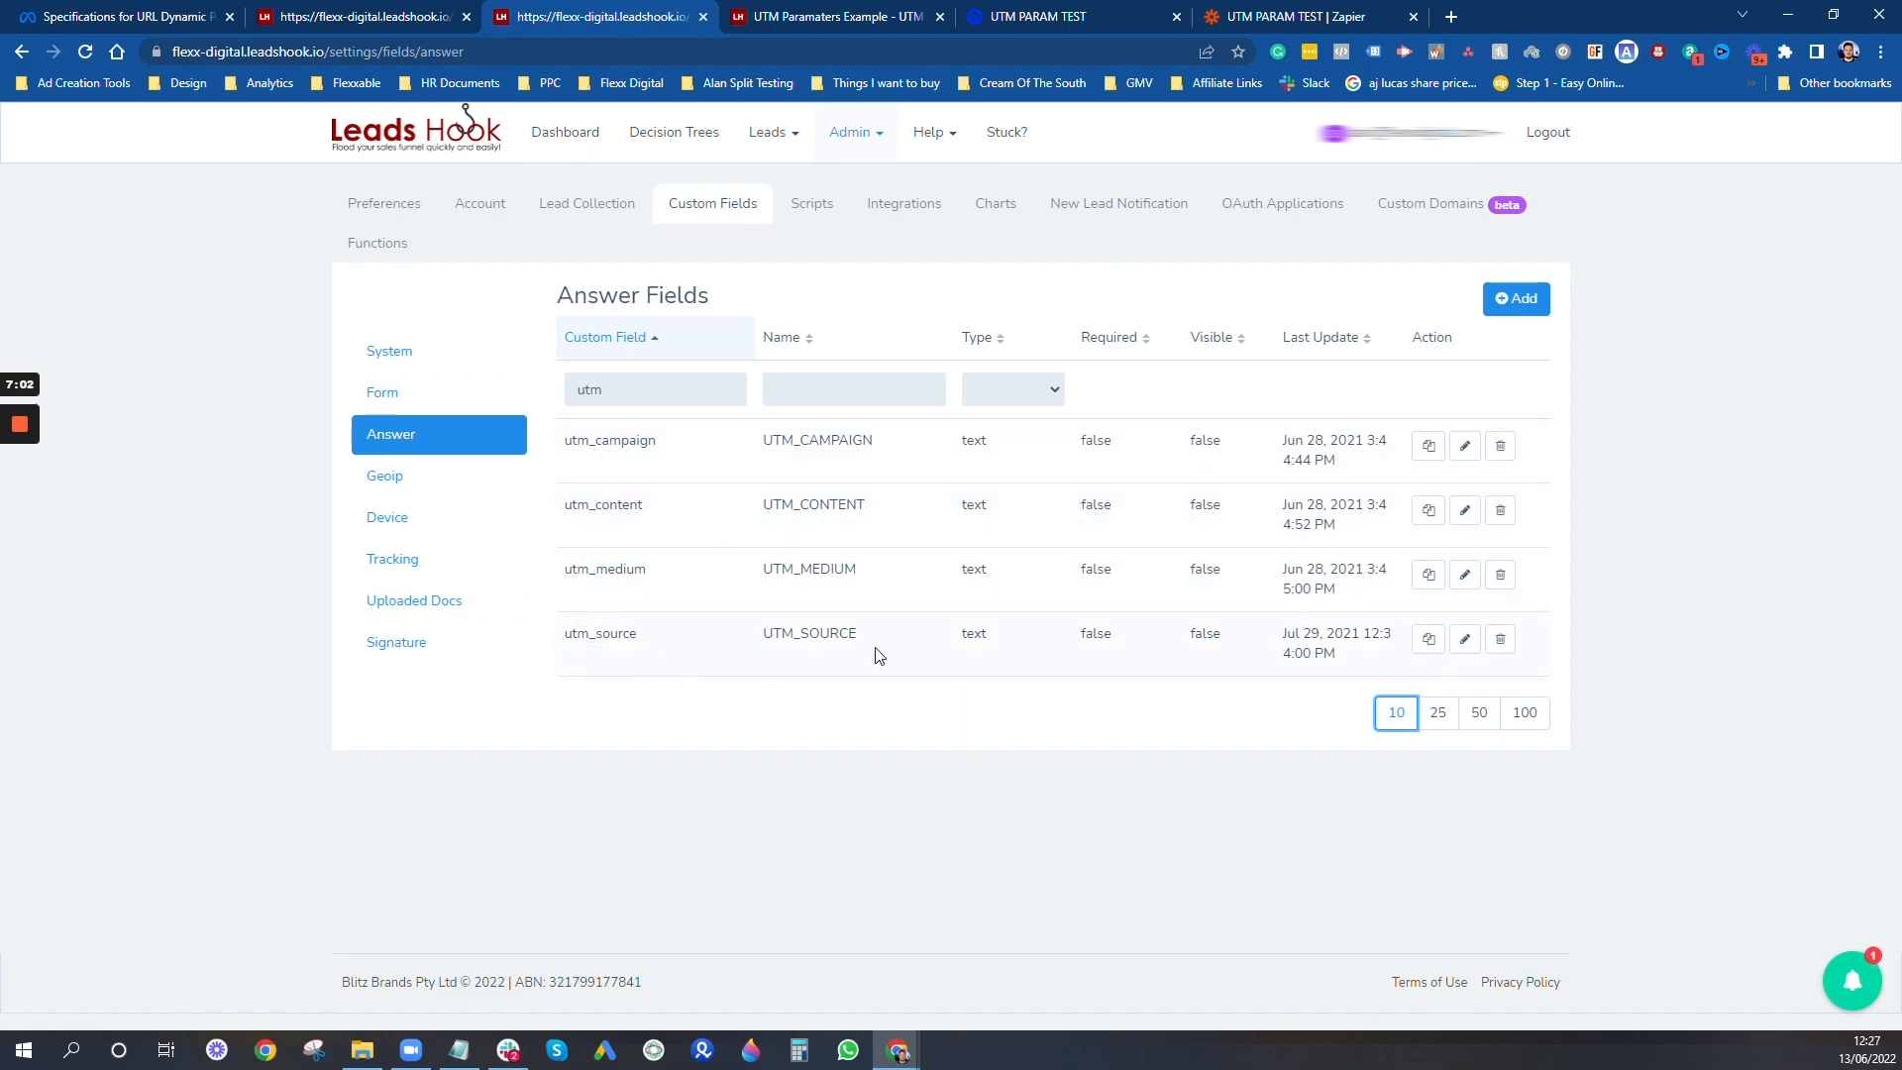
# - Return to the survey's UTM values page, continue forward, and exit through the redirect to the landing page
pyautogui.click(832, 17)
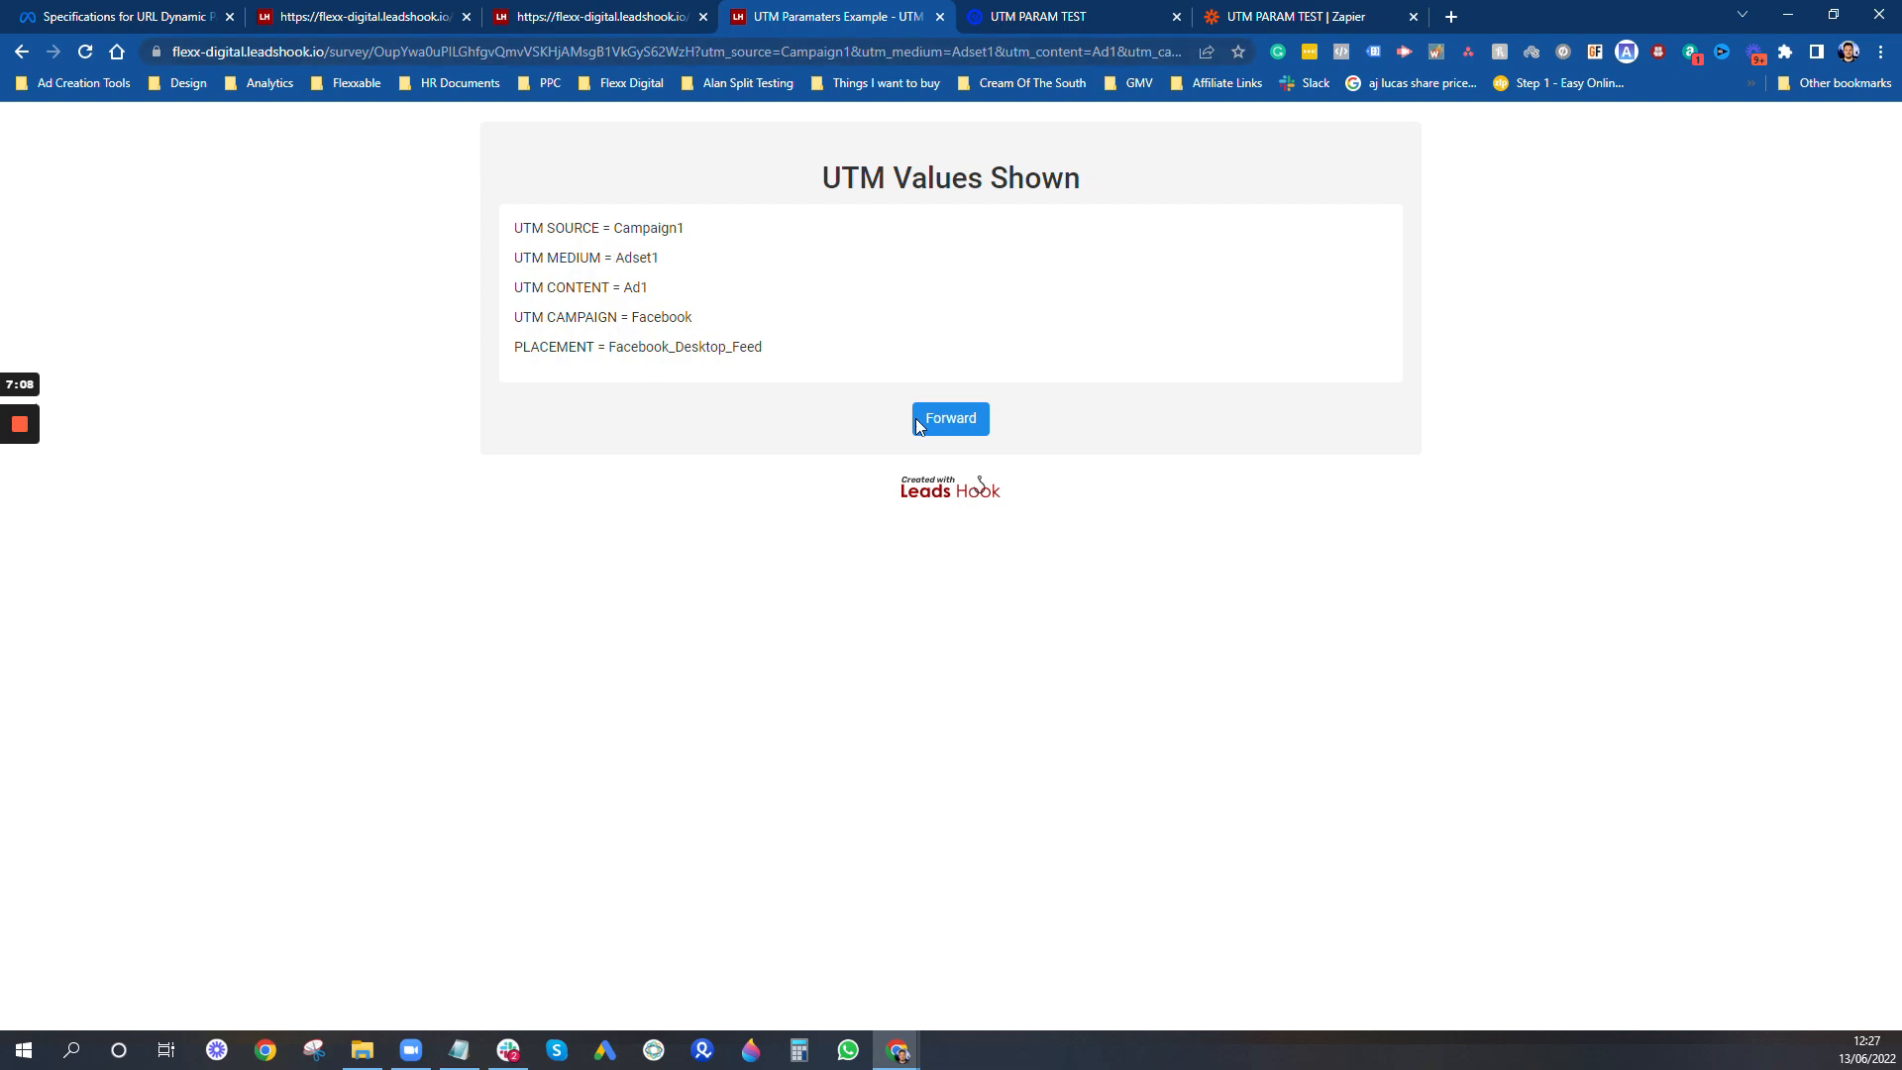
pyautogui.click(953, 433)
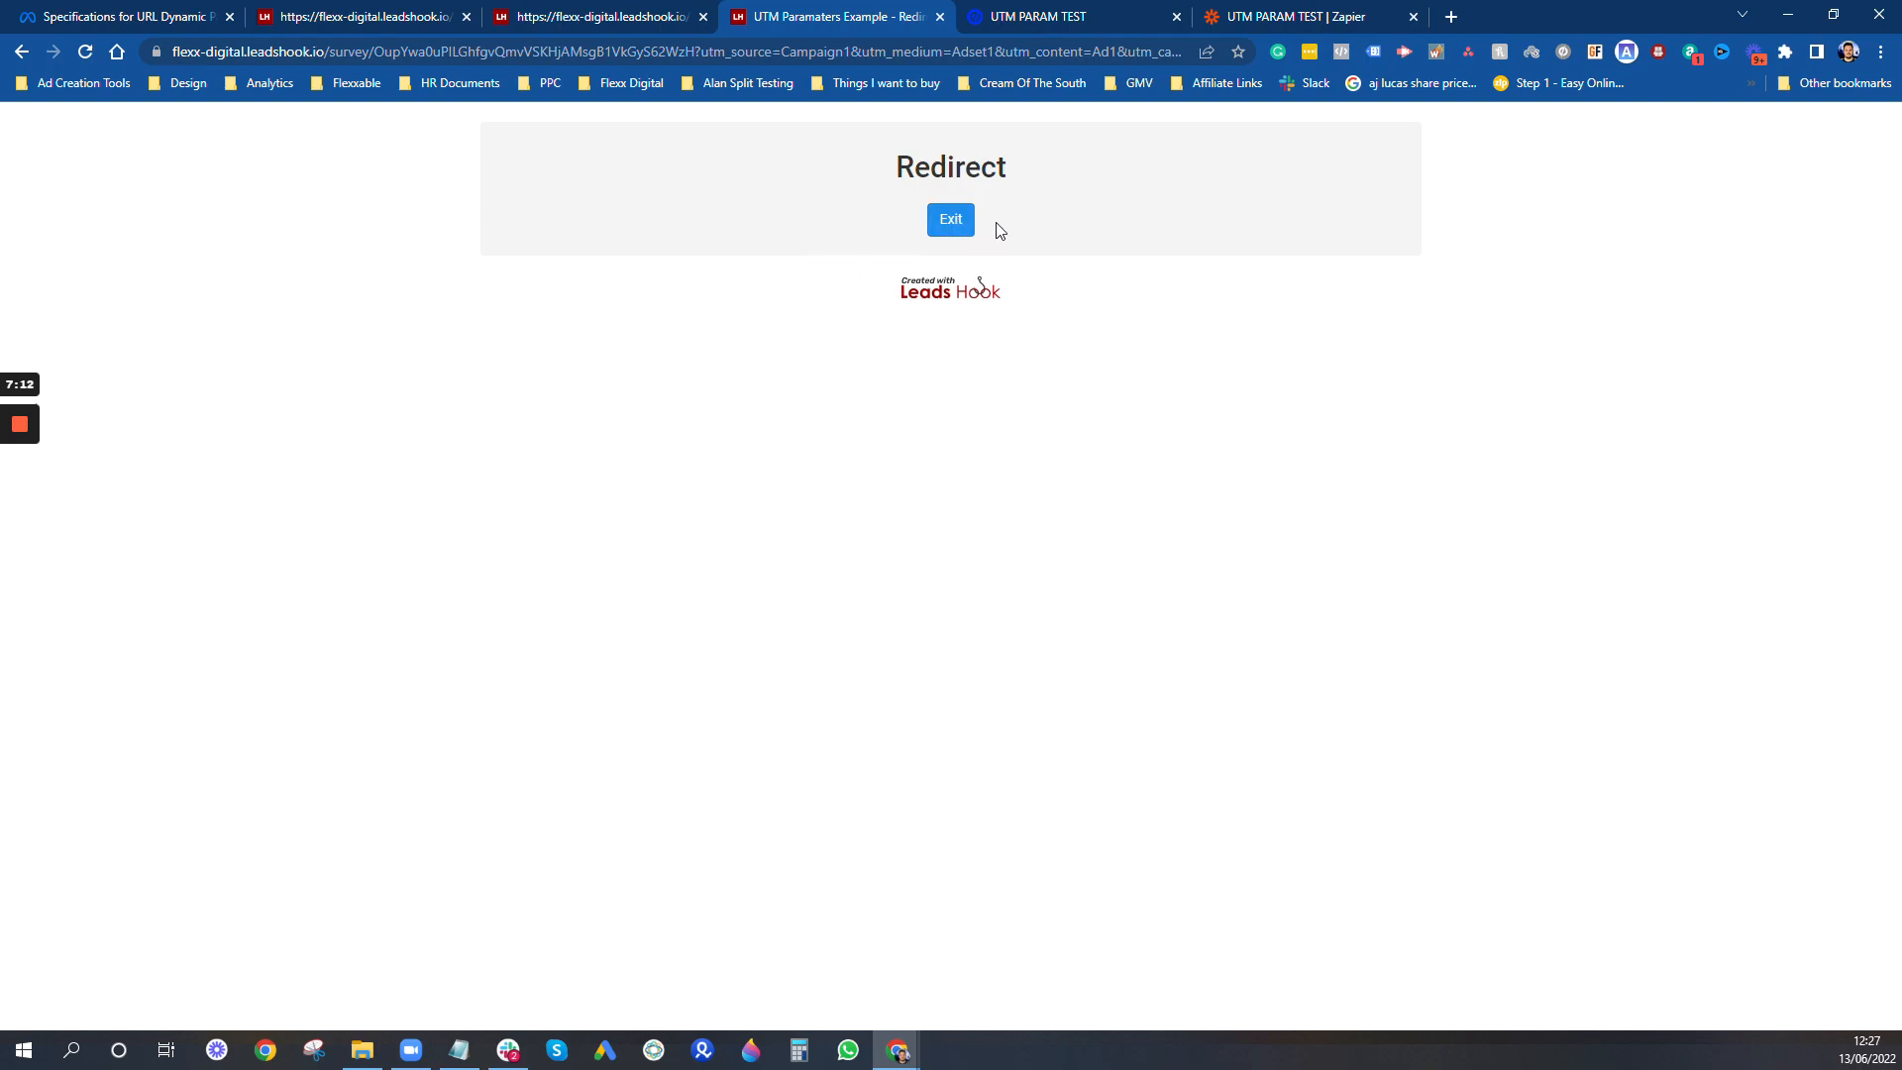
pyautogui.click(953, 220)
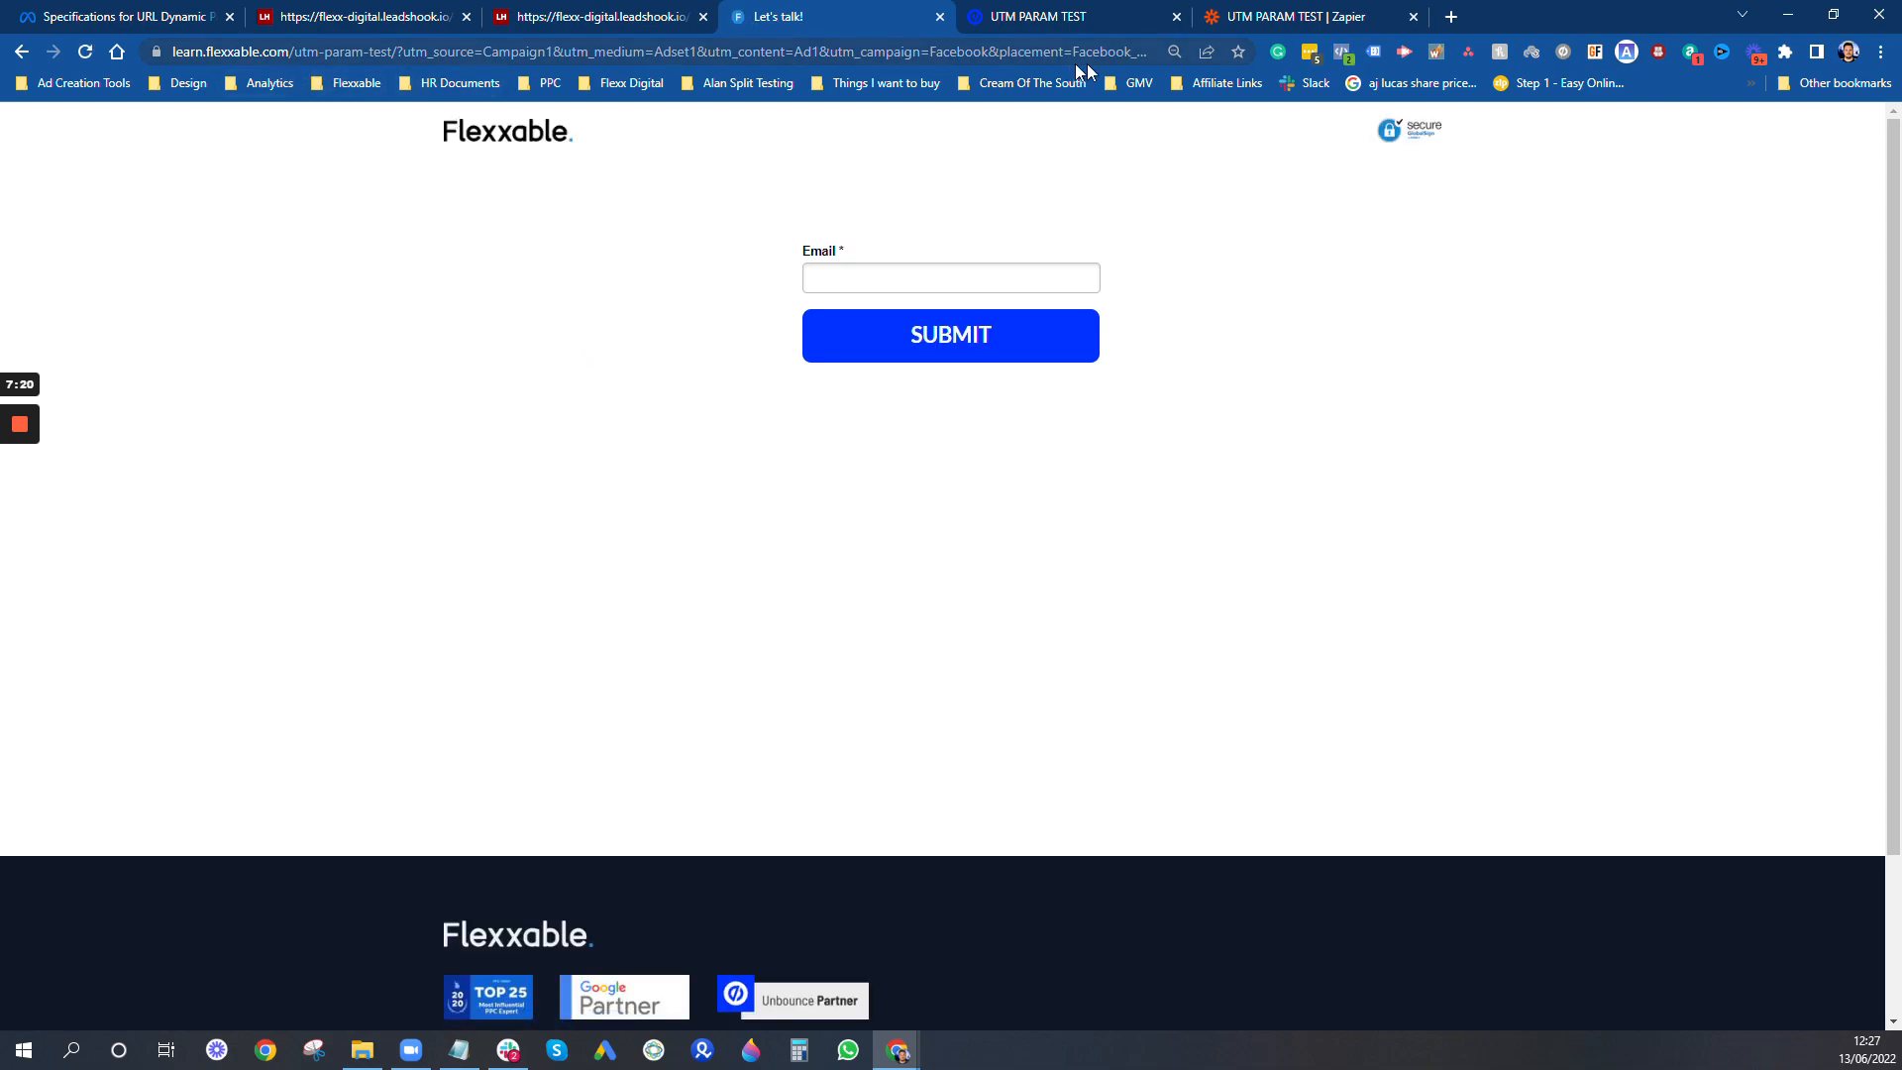
# - Examine the landing page's address for the passed UTM and placement parameters and the industry value
pyautogui.moveTo(677, 52); pyautogui.dragTo(1630, 75)
pyautogui.click(1112, 52)
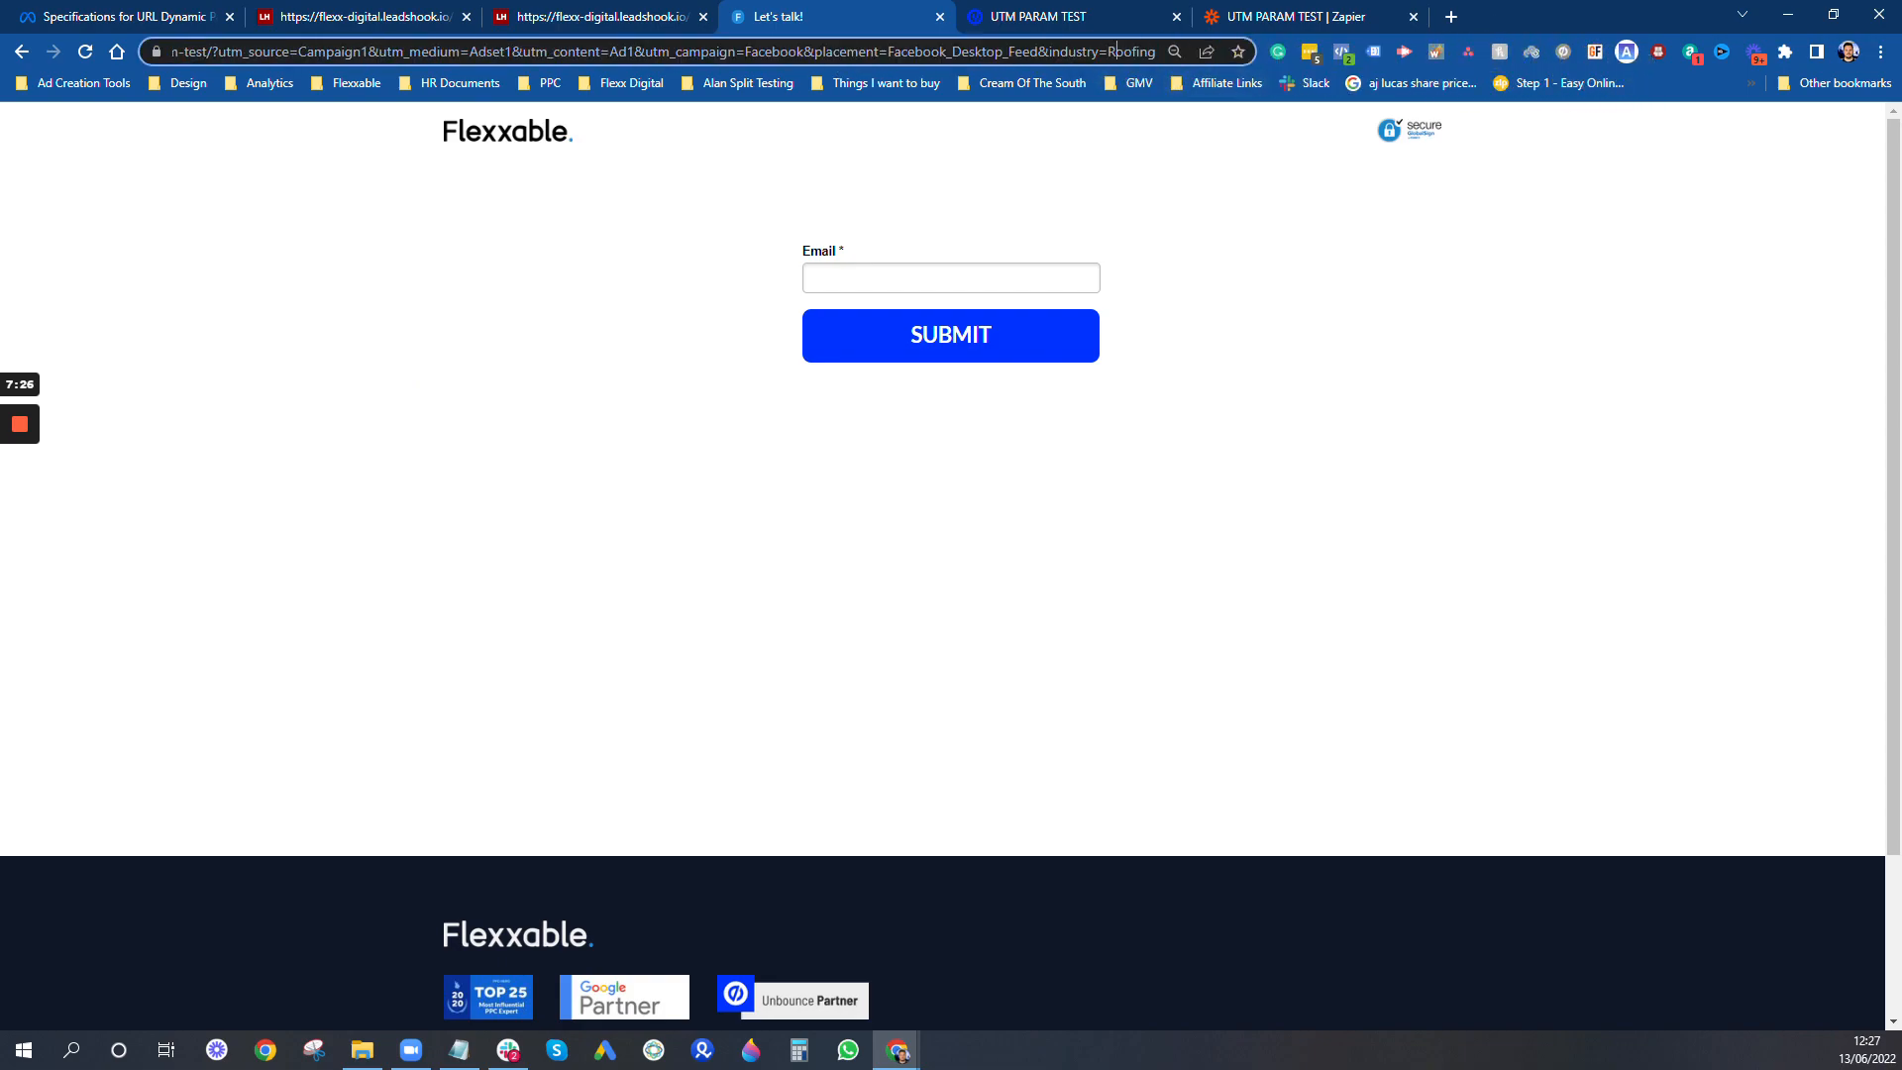
pyautogui.moveTo(1110, 51); pyautogui.dragTo(1156, 57)
# - Switch to the UTM PARAM TEST page in Unbounce, edit variant D, and open its email form for field design
pyautogui.click(1030, 17)
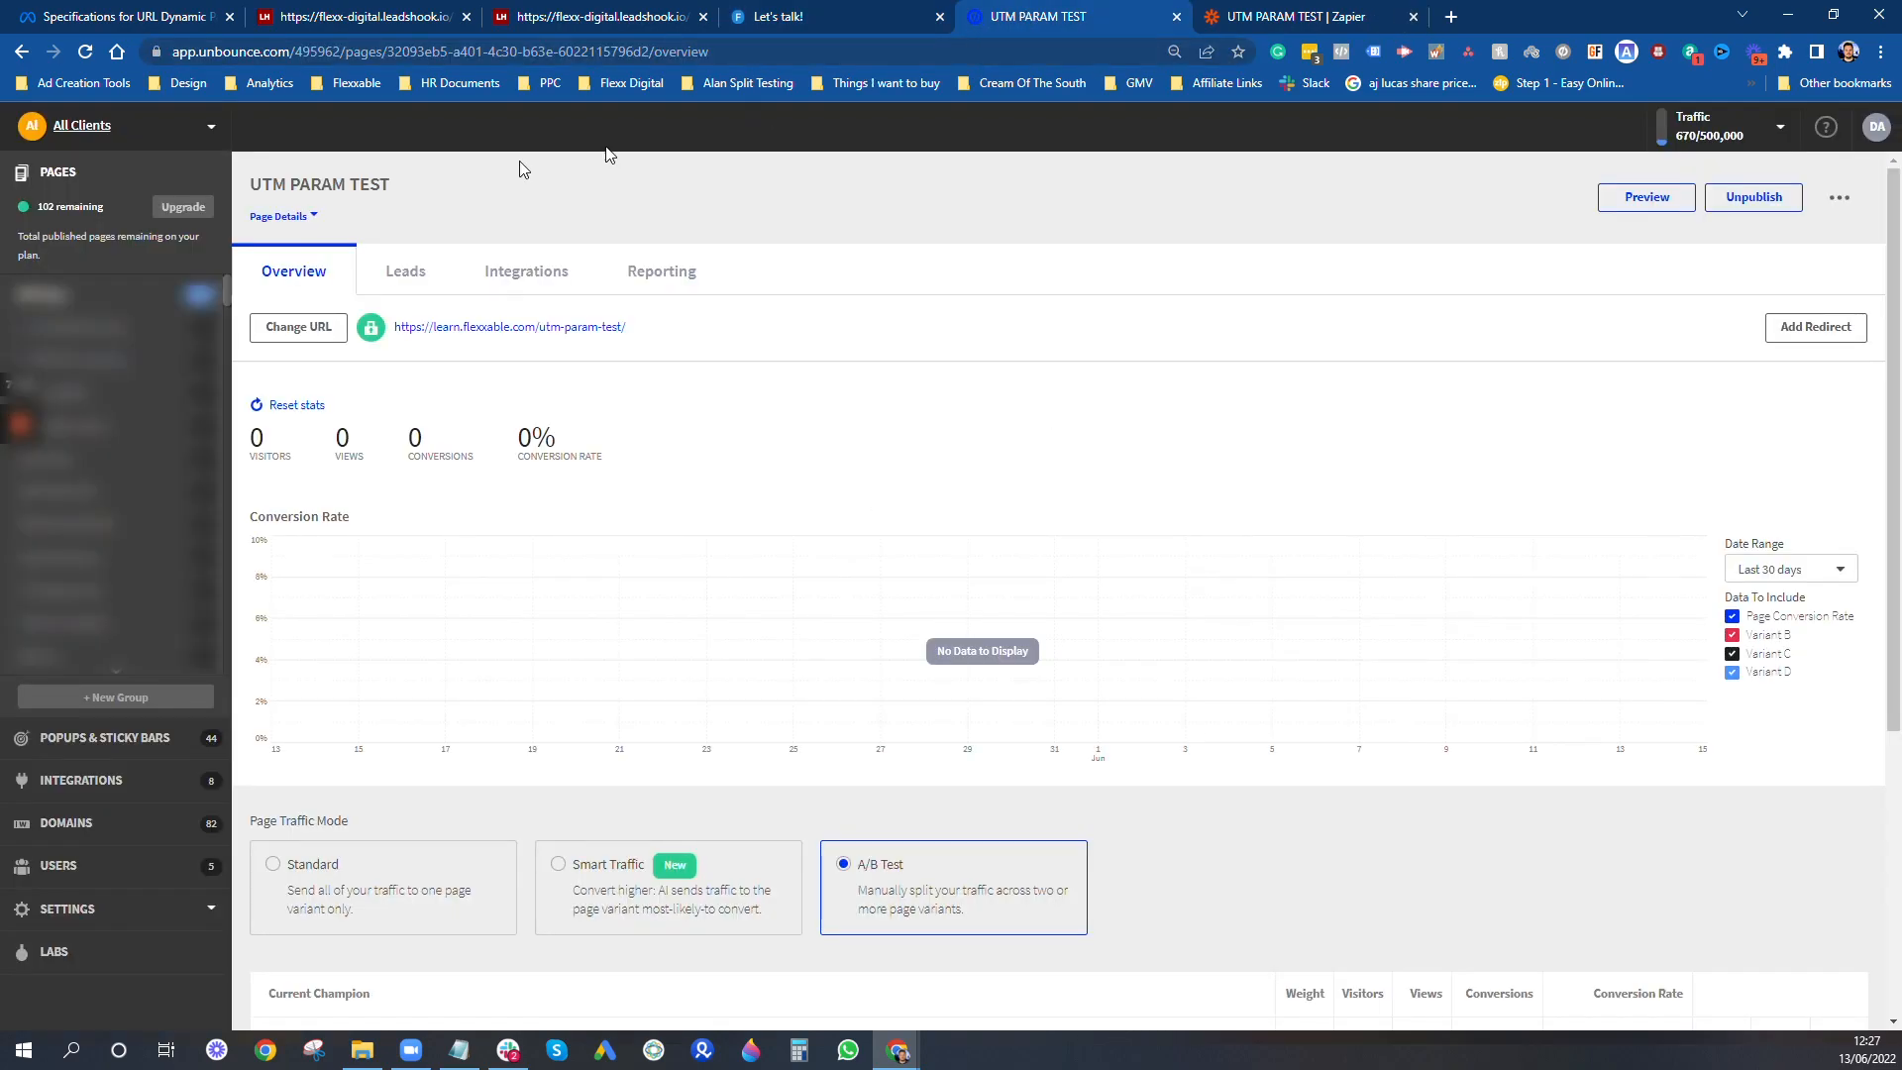
pyautogui.scroll(-4, 1082, 624)
pyautogui.click(1781, 650)
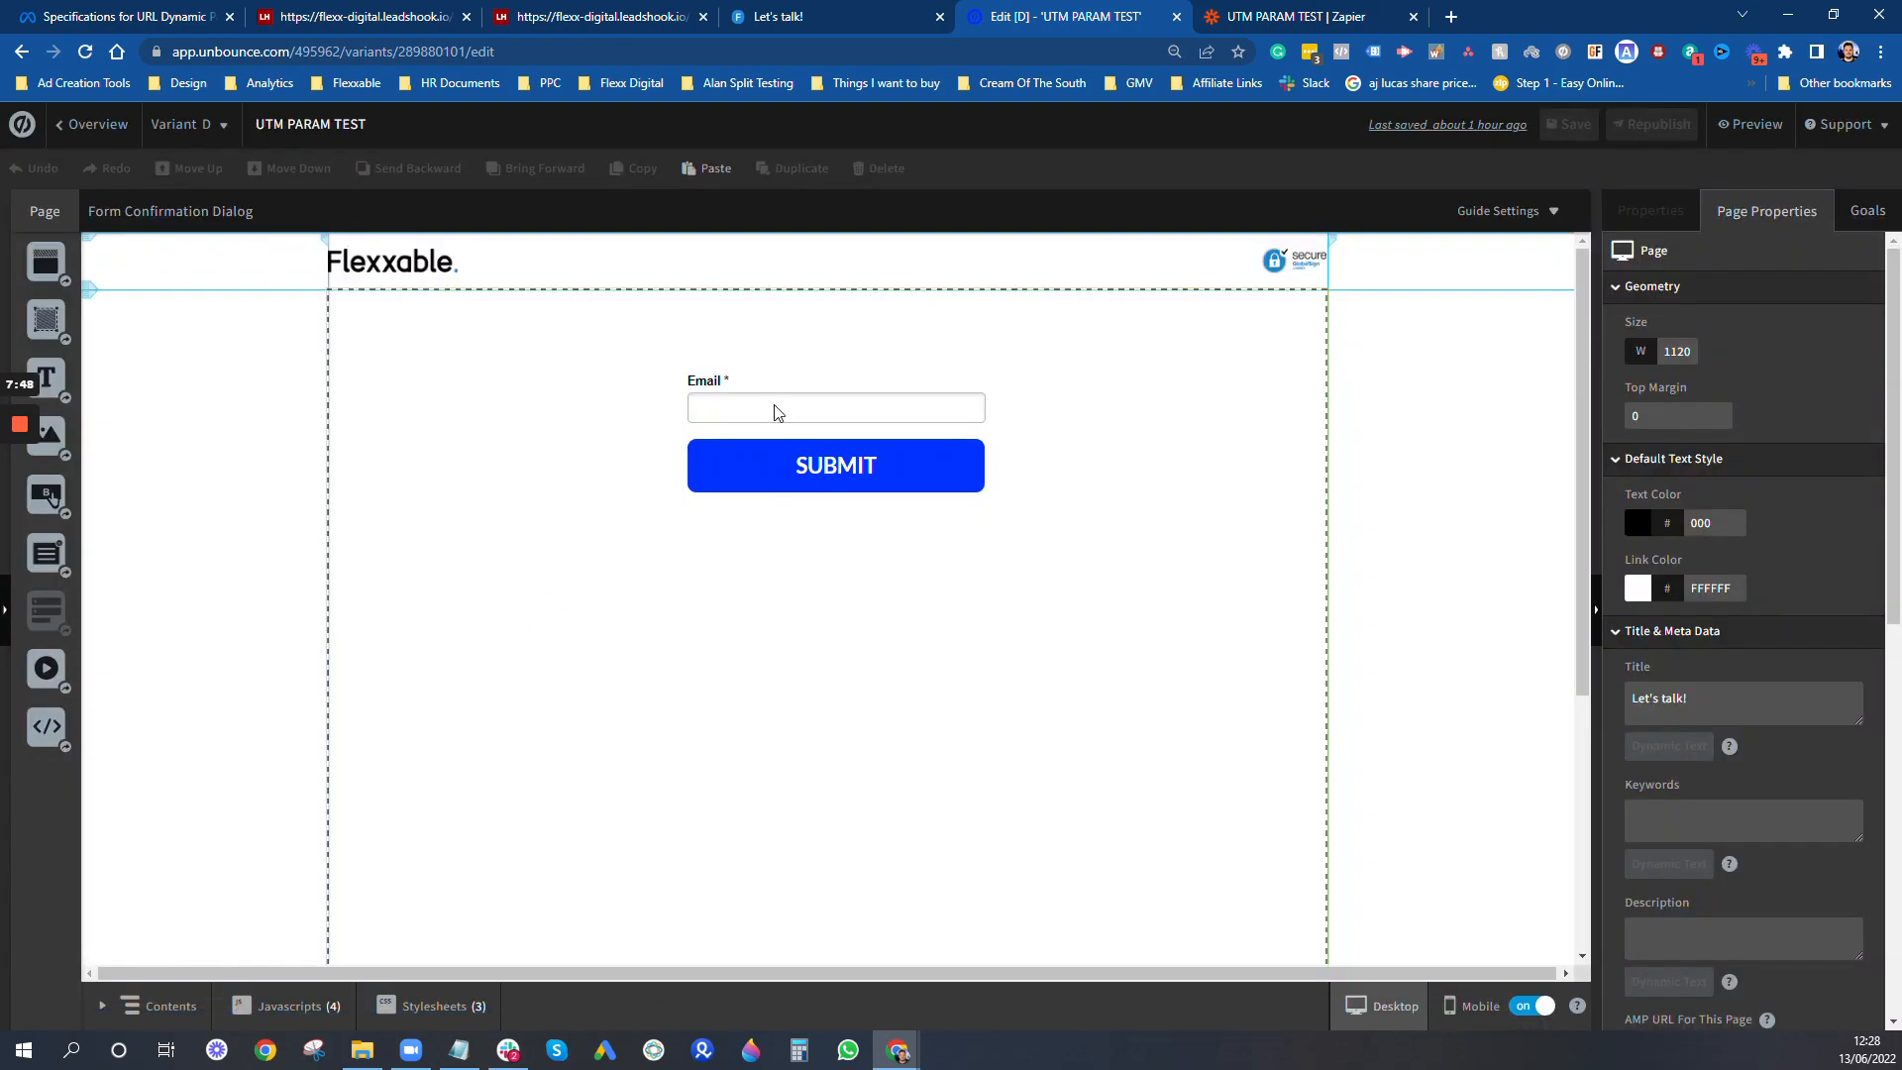
pyautogui.click(1241, 405)
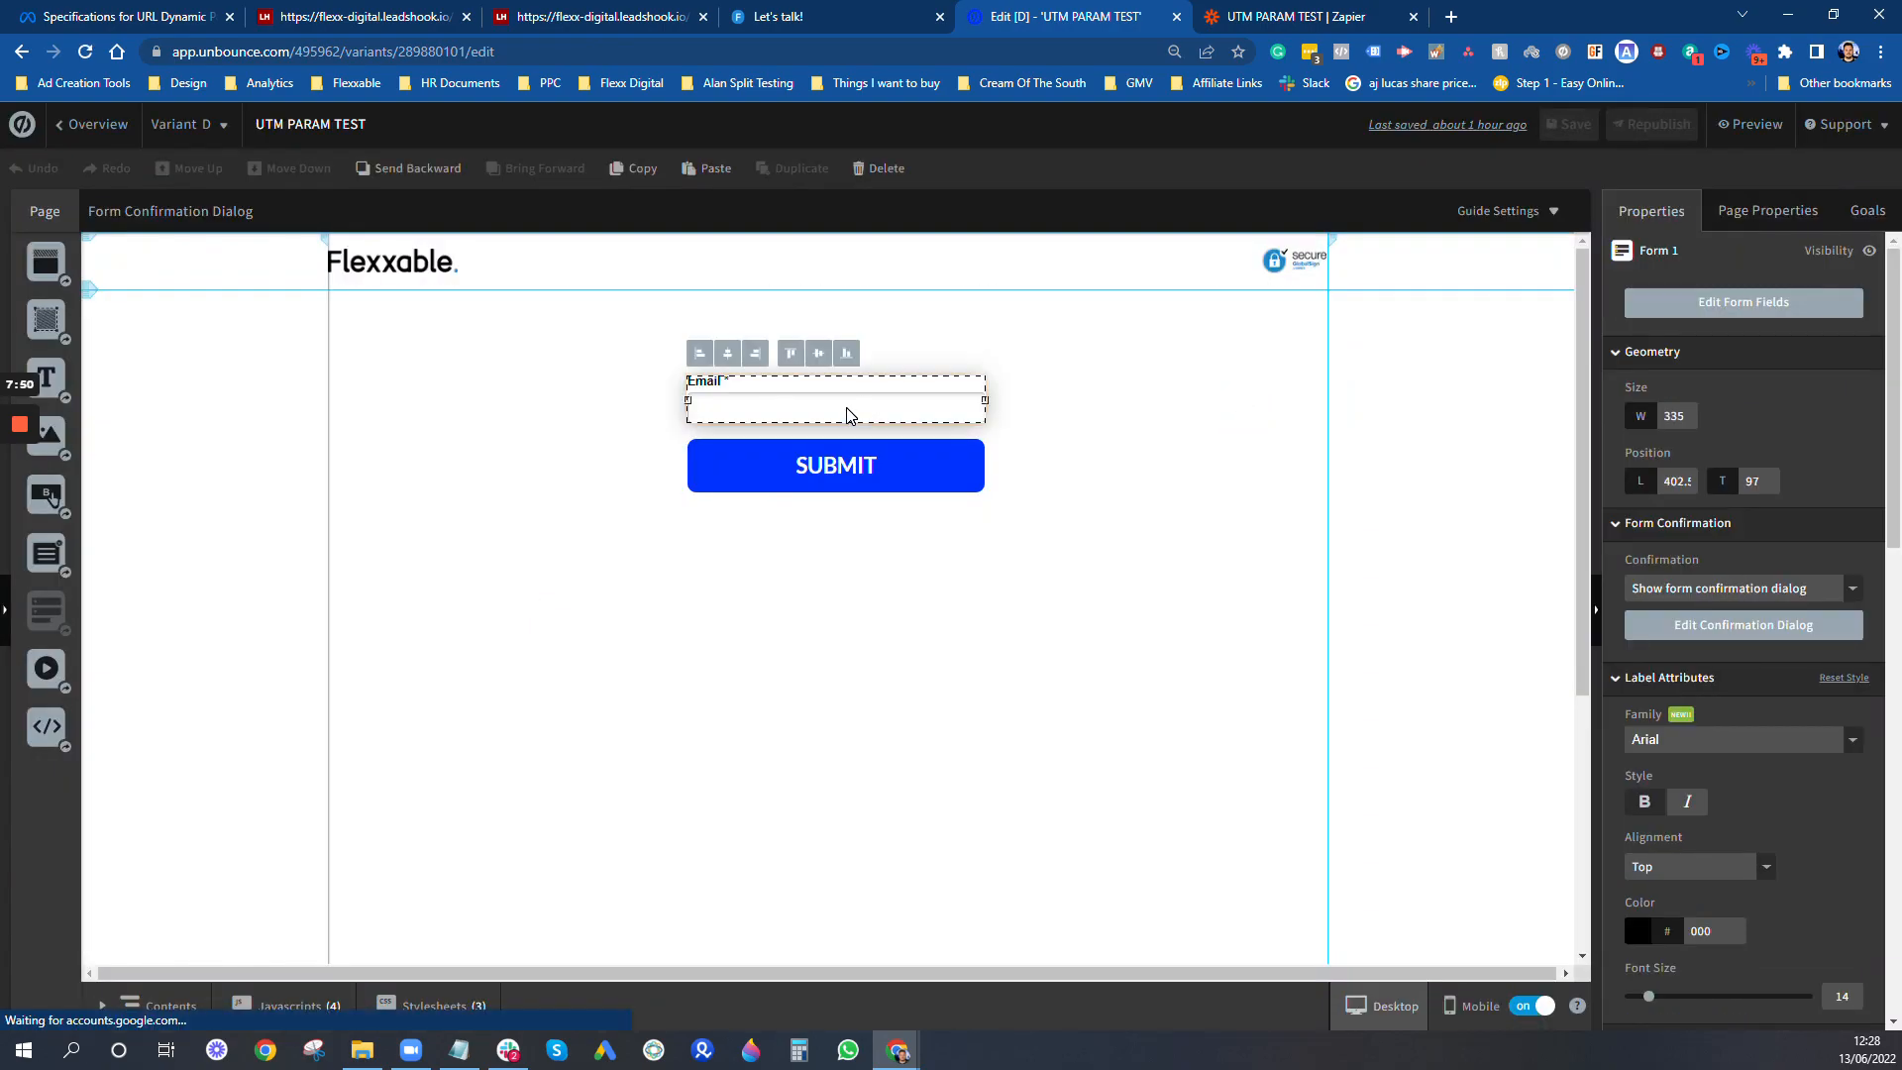
pyautogui.doubleClick(849, 411)
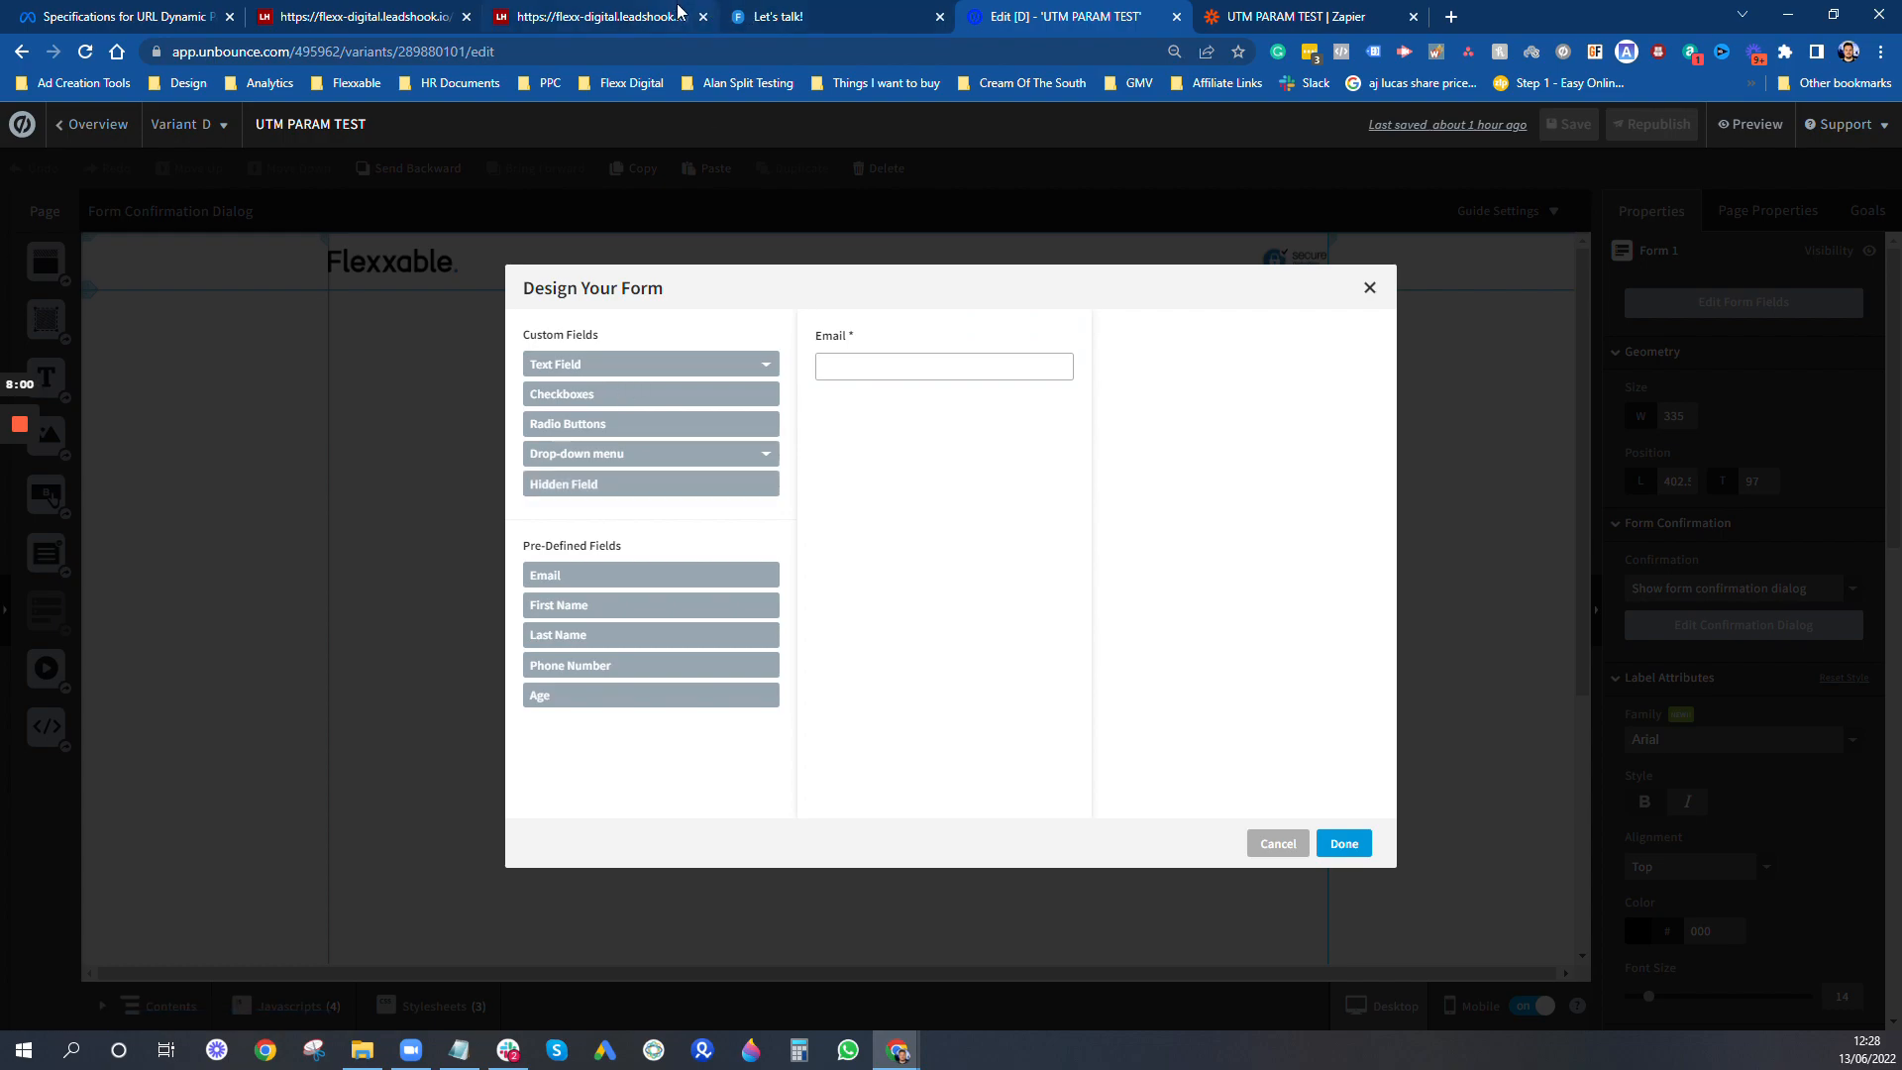
# - Check the landing page's address parameters, and add five hidden fields to the form
pyautogui.click(752, 12)
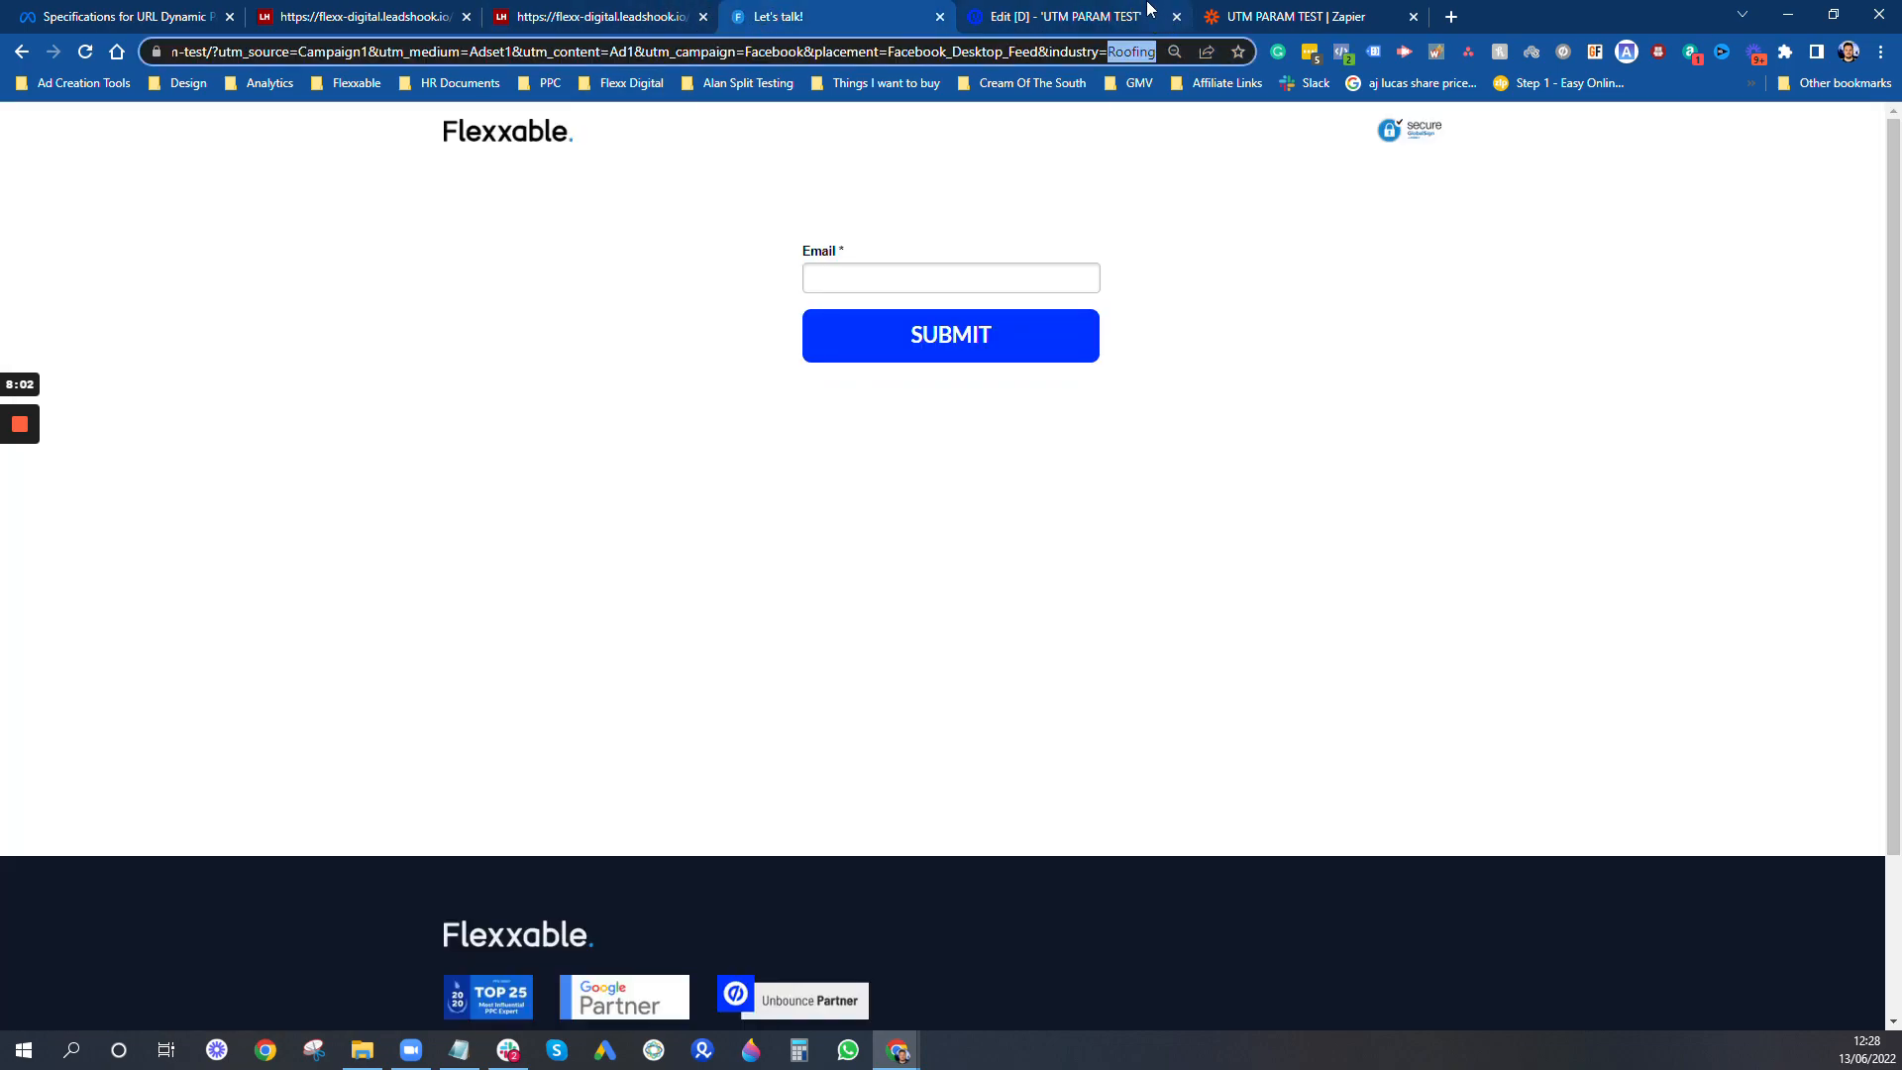
pyautogui.click(1137, 15)
pyautogui.click(597, 484)
pyautogui.click(597, 484)
pyautogui.click(597, 483)
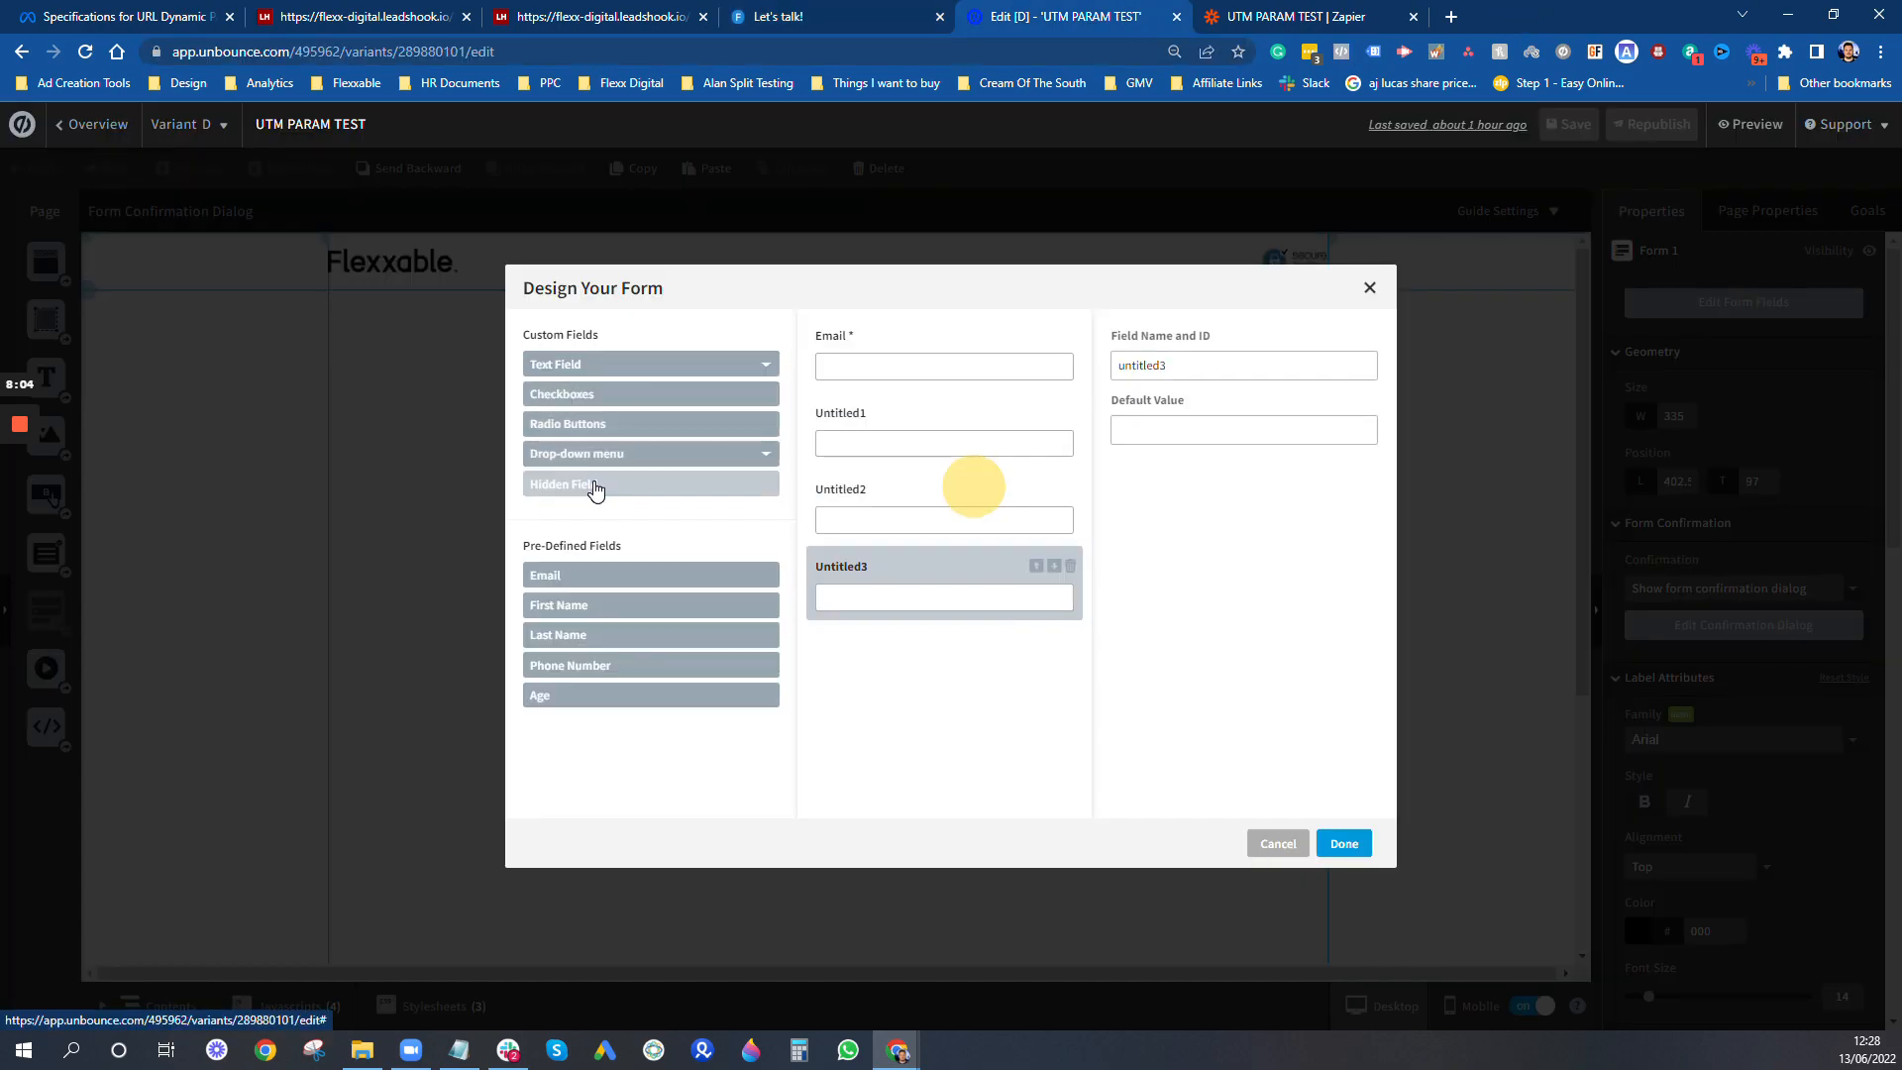
pyautogui.click(597, 484)
pyautogui.click(597, 484)
# - Name the first hidden field utm_source and compare it with the matching parameter name in the landing page's address
pyautogui.click(951, 414)
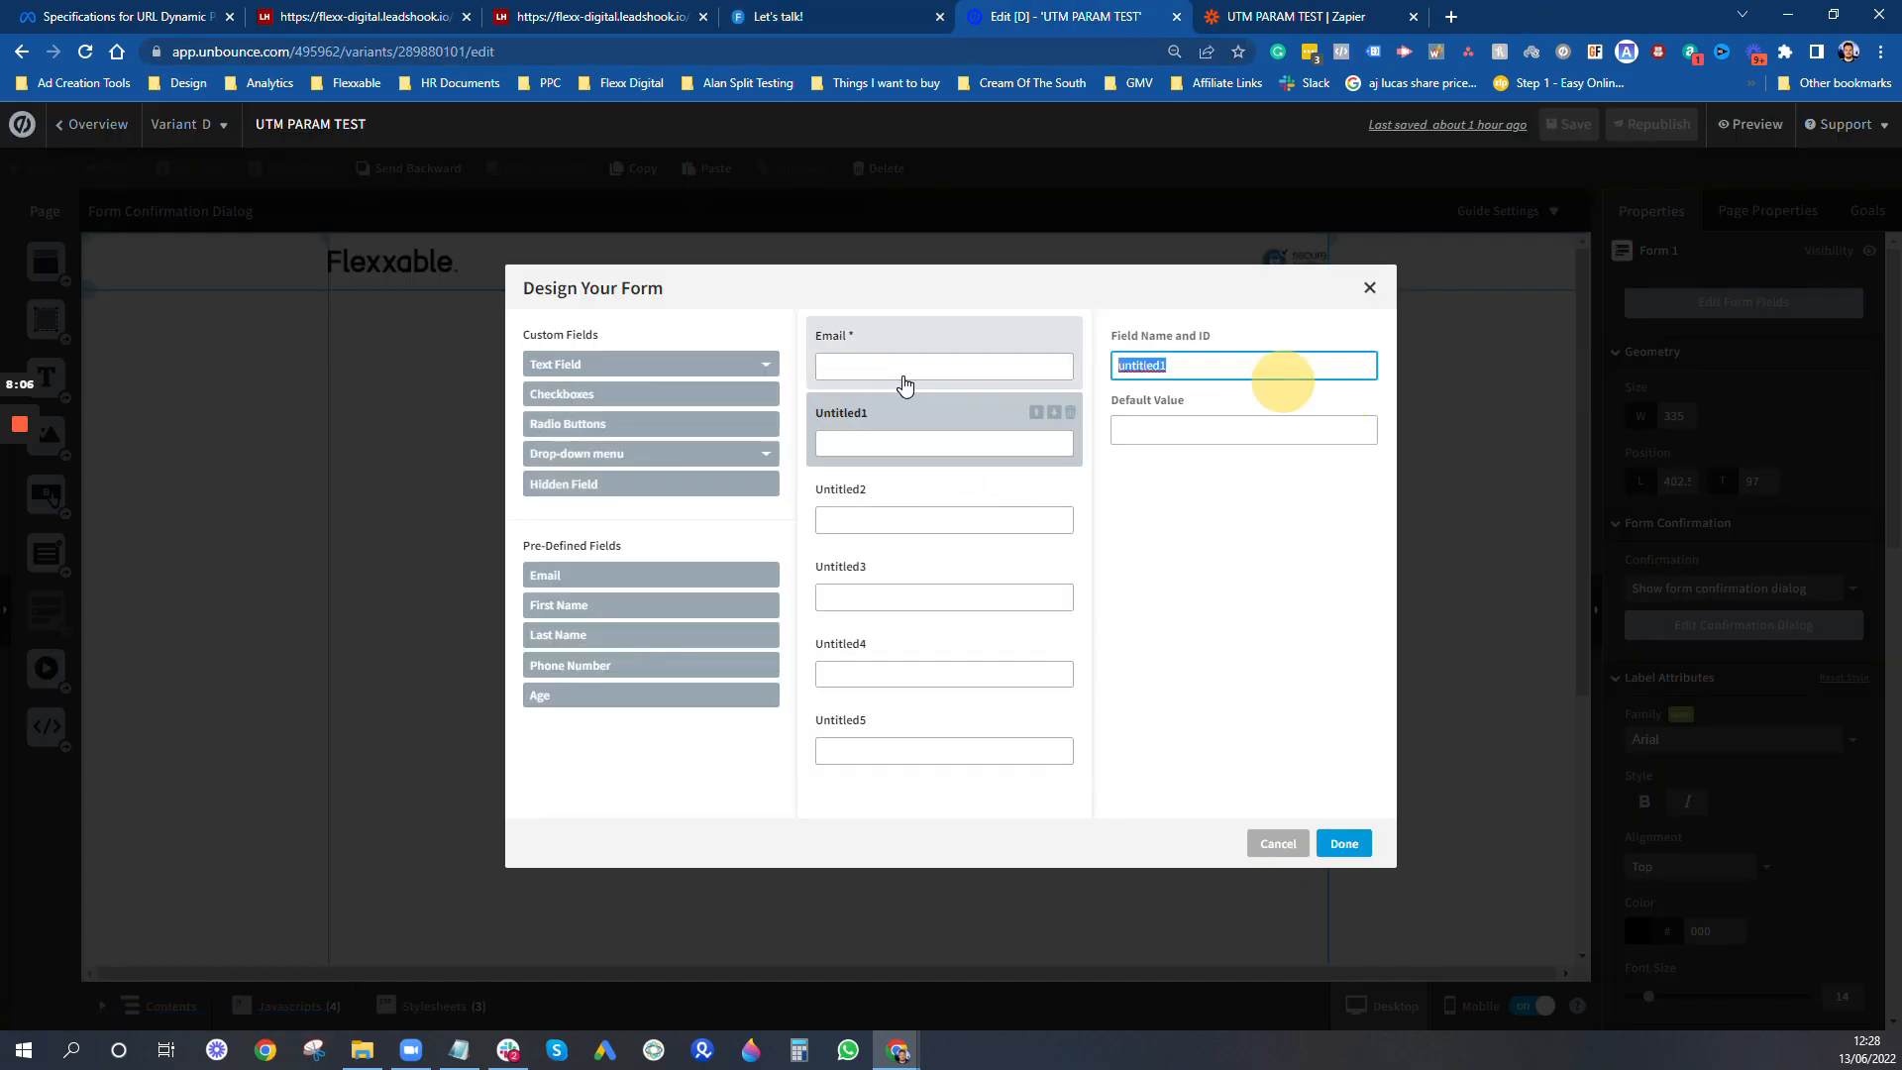
pyautogui.write('utm_source')
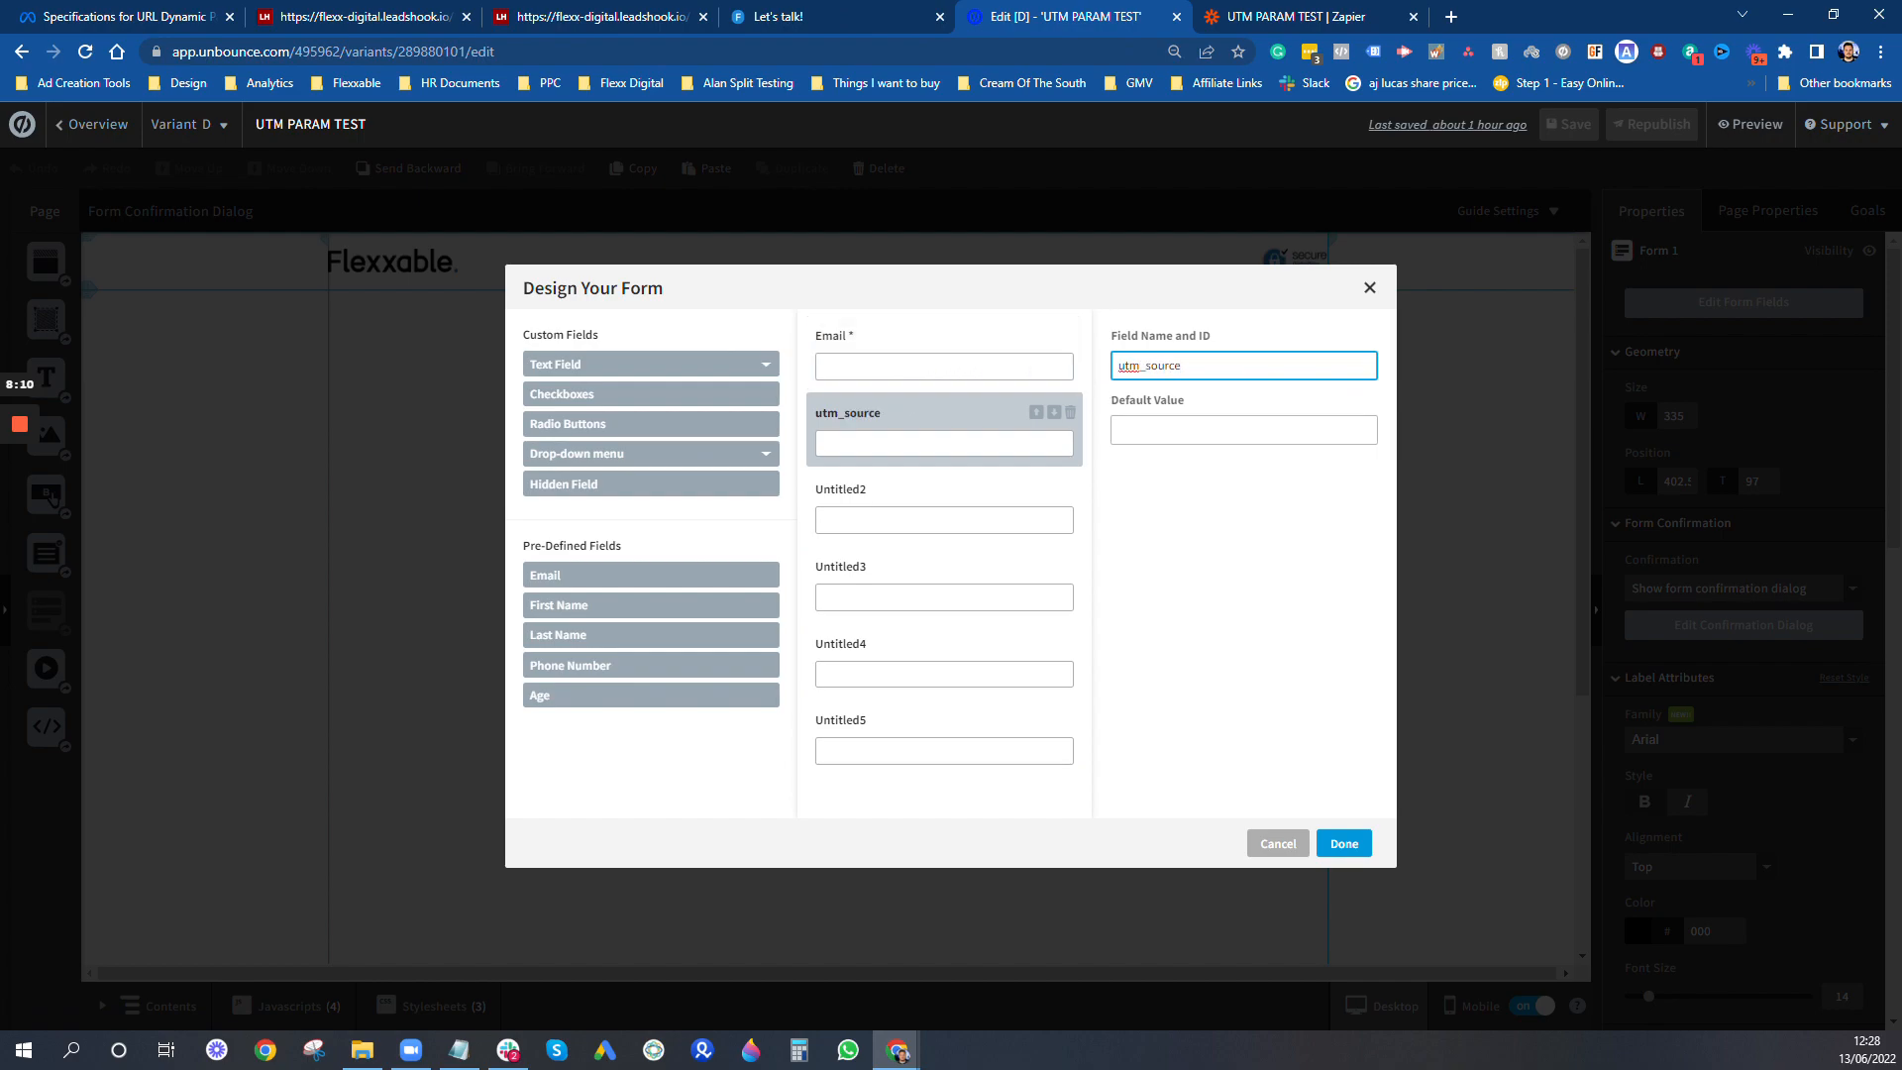
pyautogui.click(806, 16)
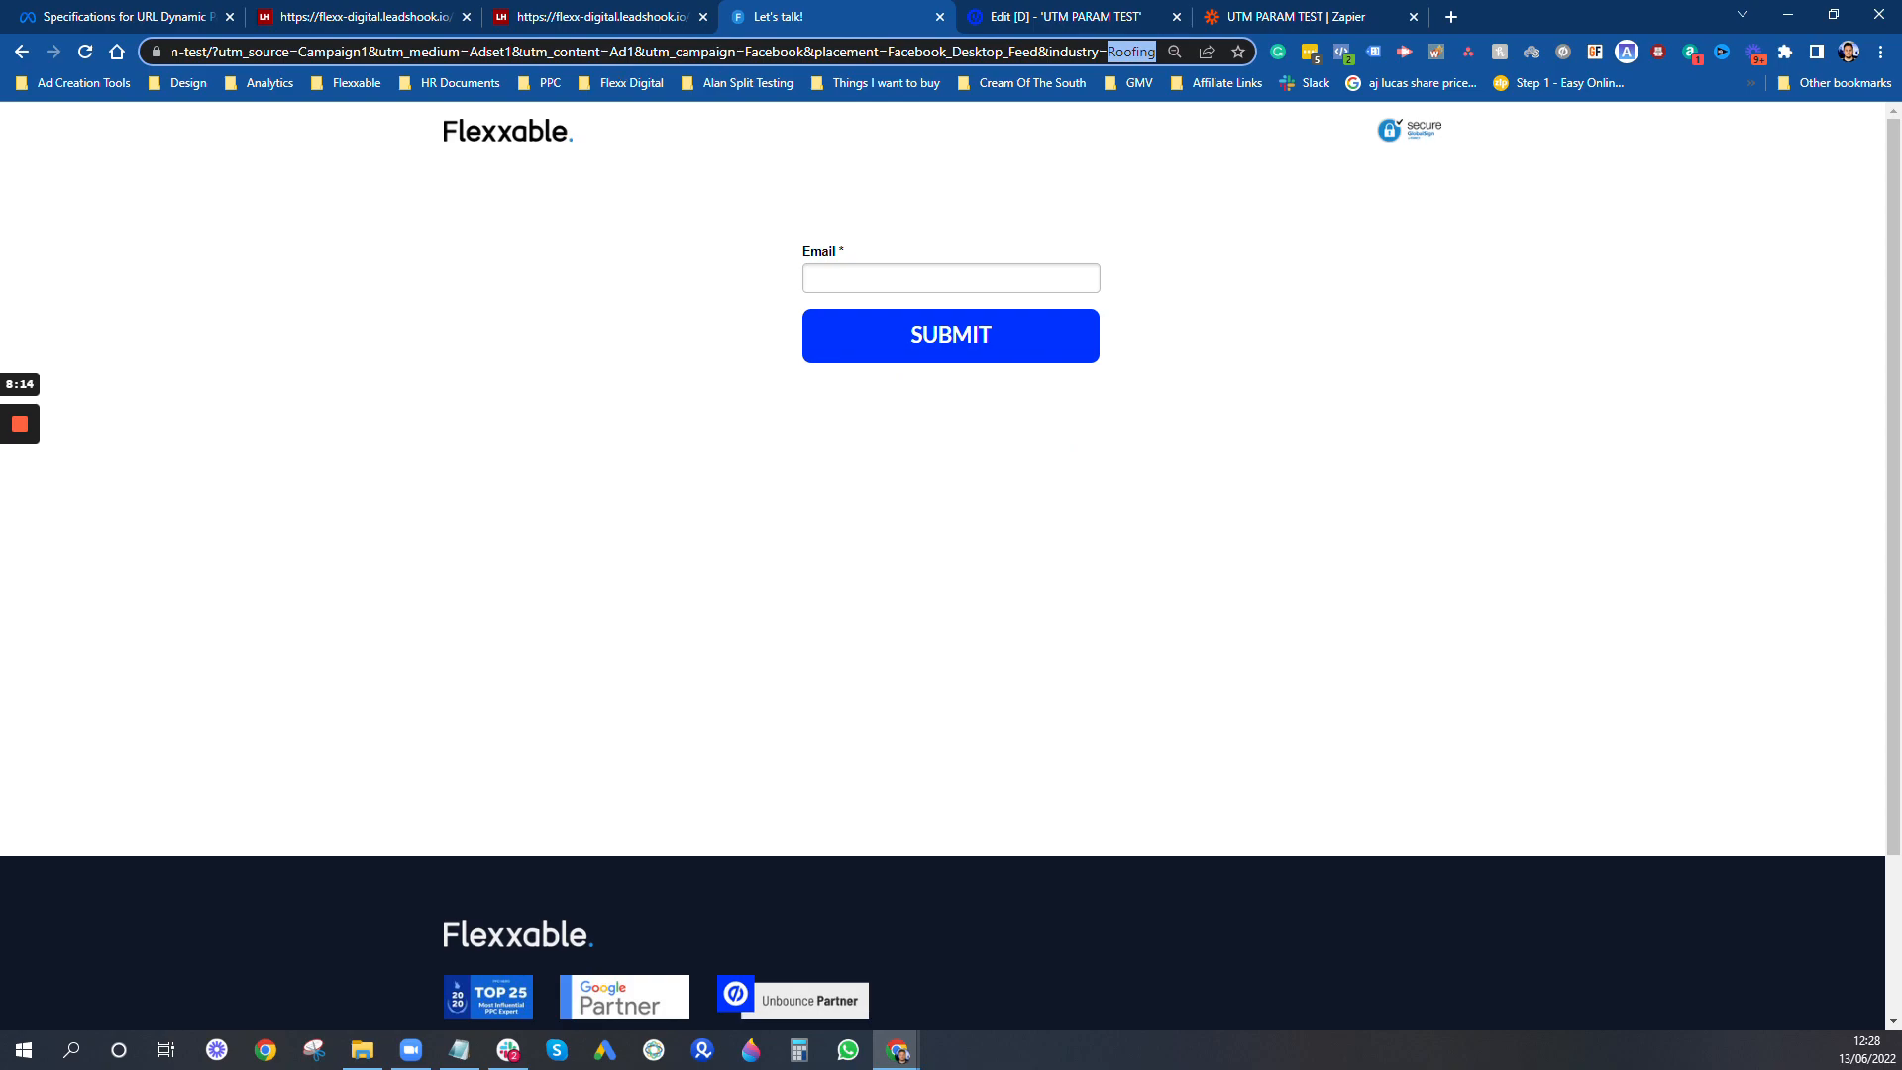
pyautogui.moveTo(290, 54); pyautogui.dragTo(217, 57)
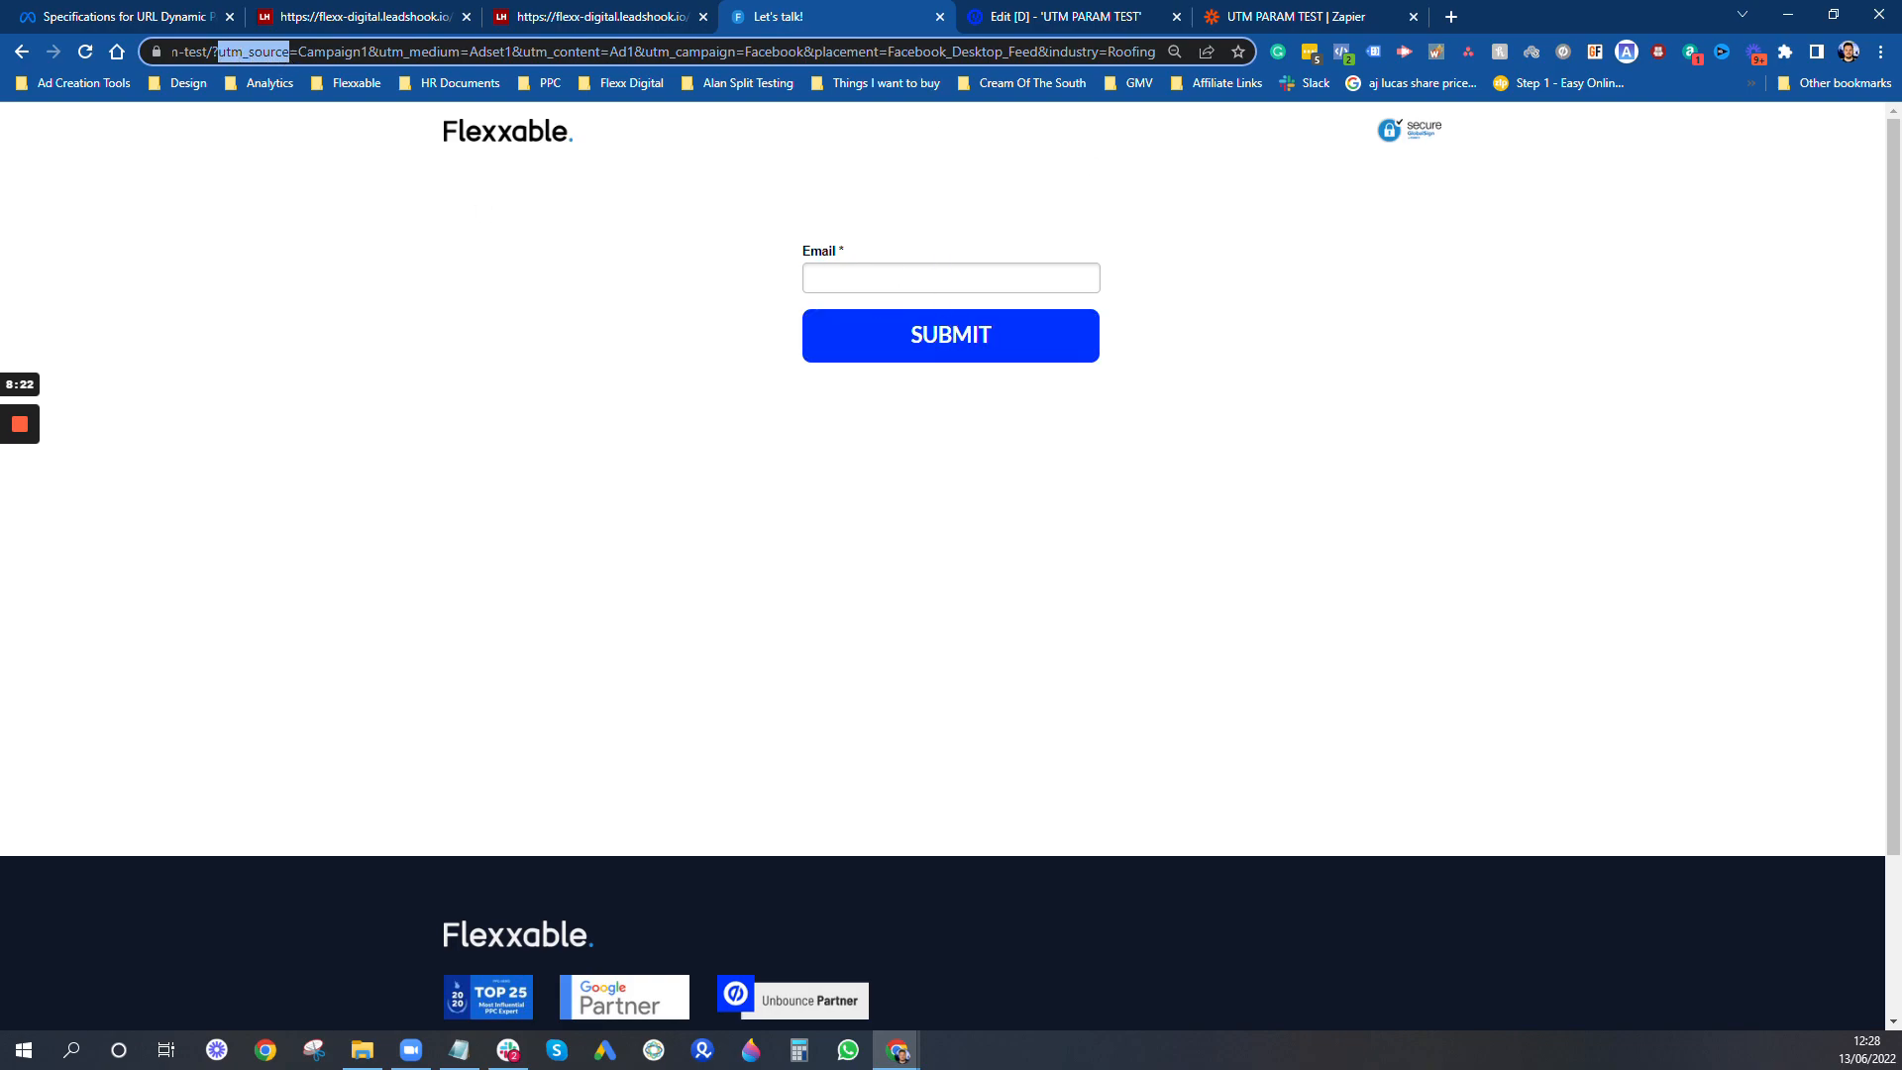
pyautogui.click(1080, 14)
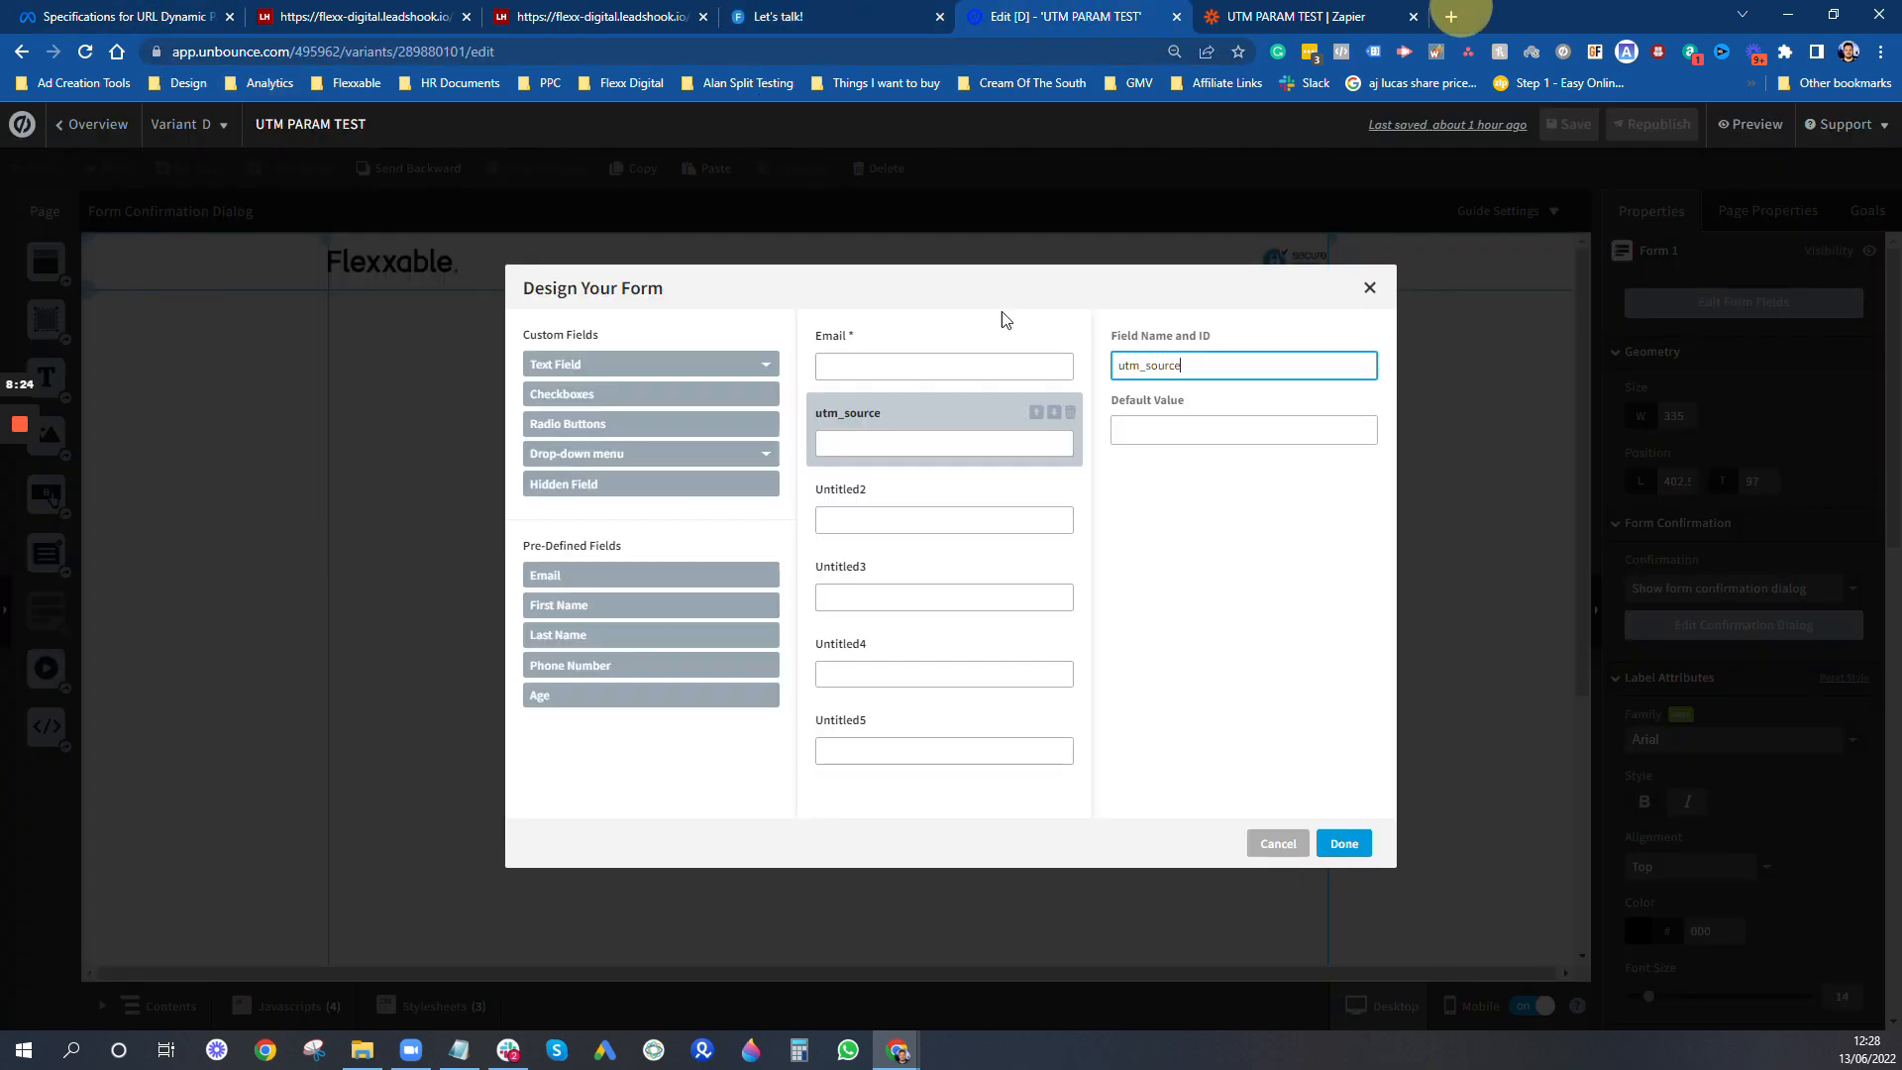
# - Name the second hidden field utm_medium and the third utm_content
pyautogui.click(966, 522)
pyautogui.doubleClick(1214, 366)
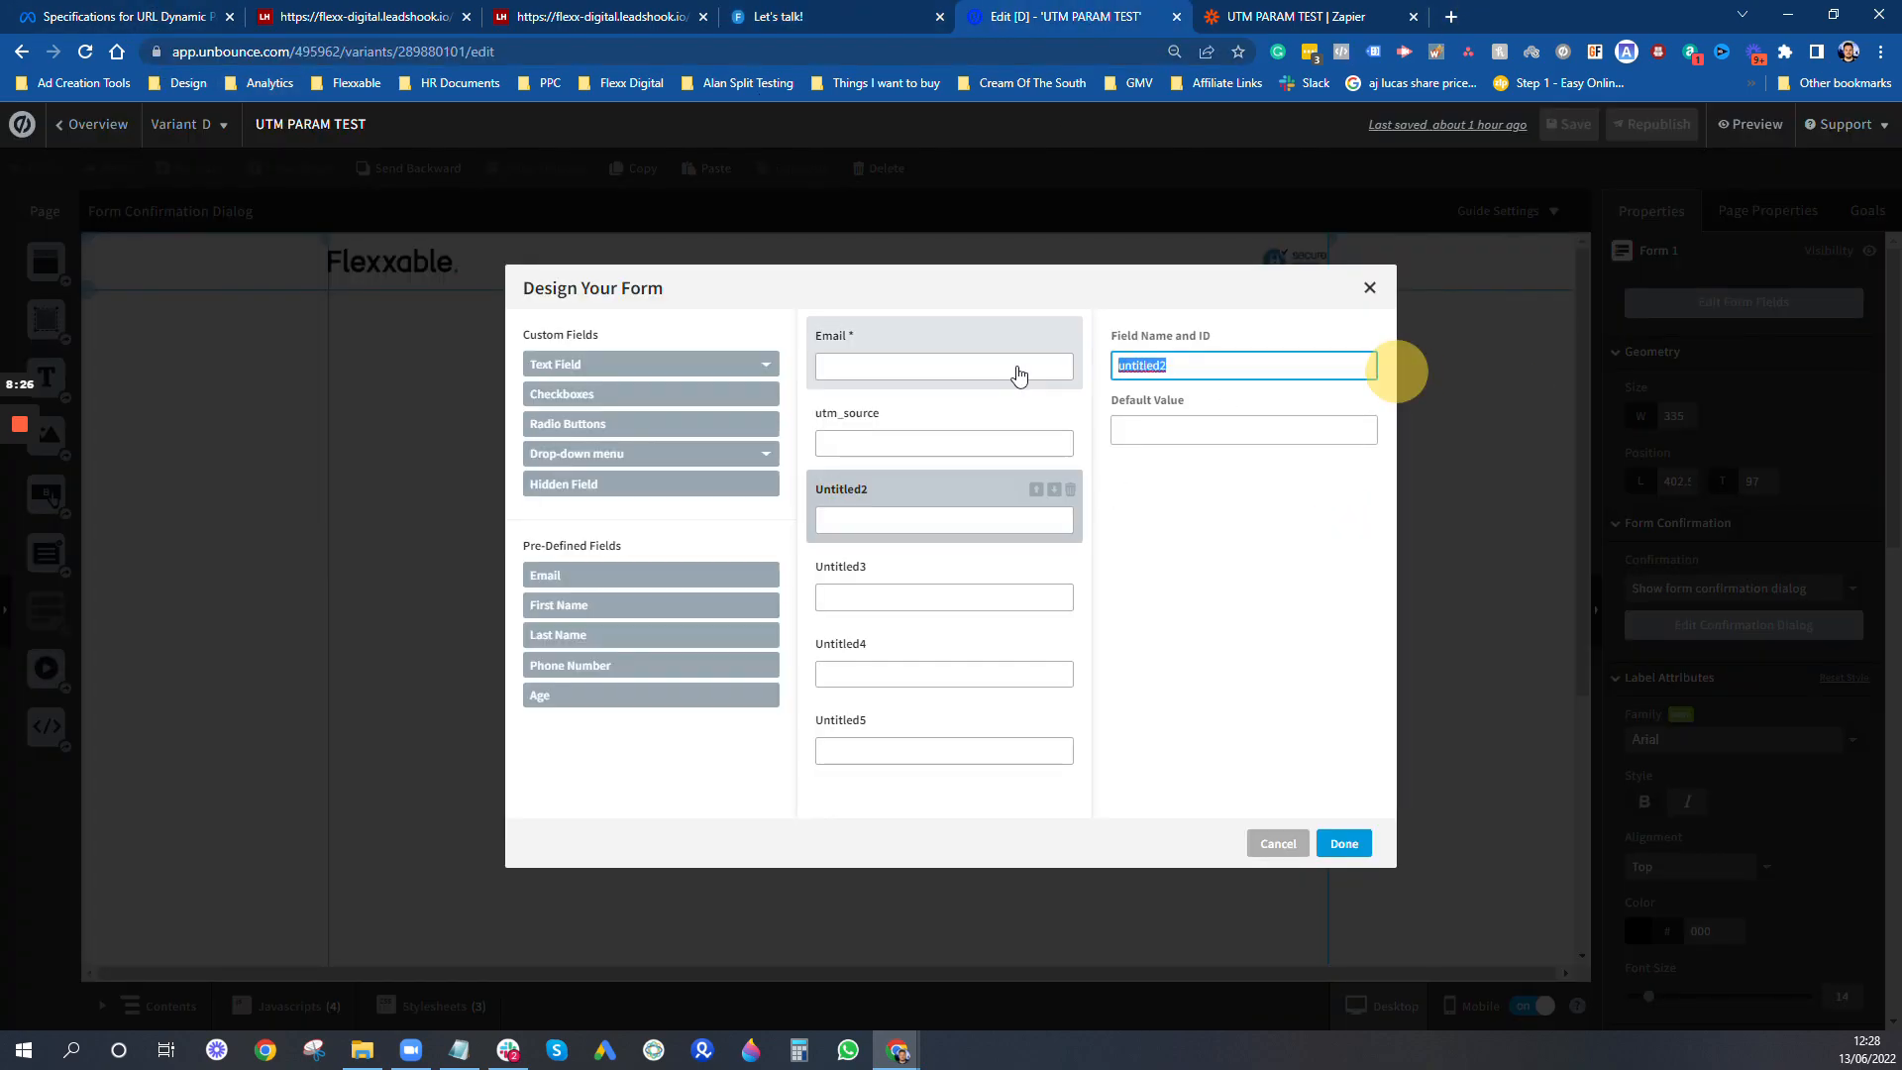
pyautogui.write('utm_medium')
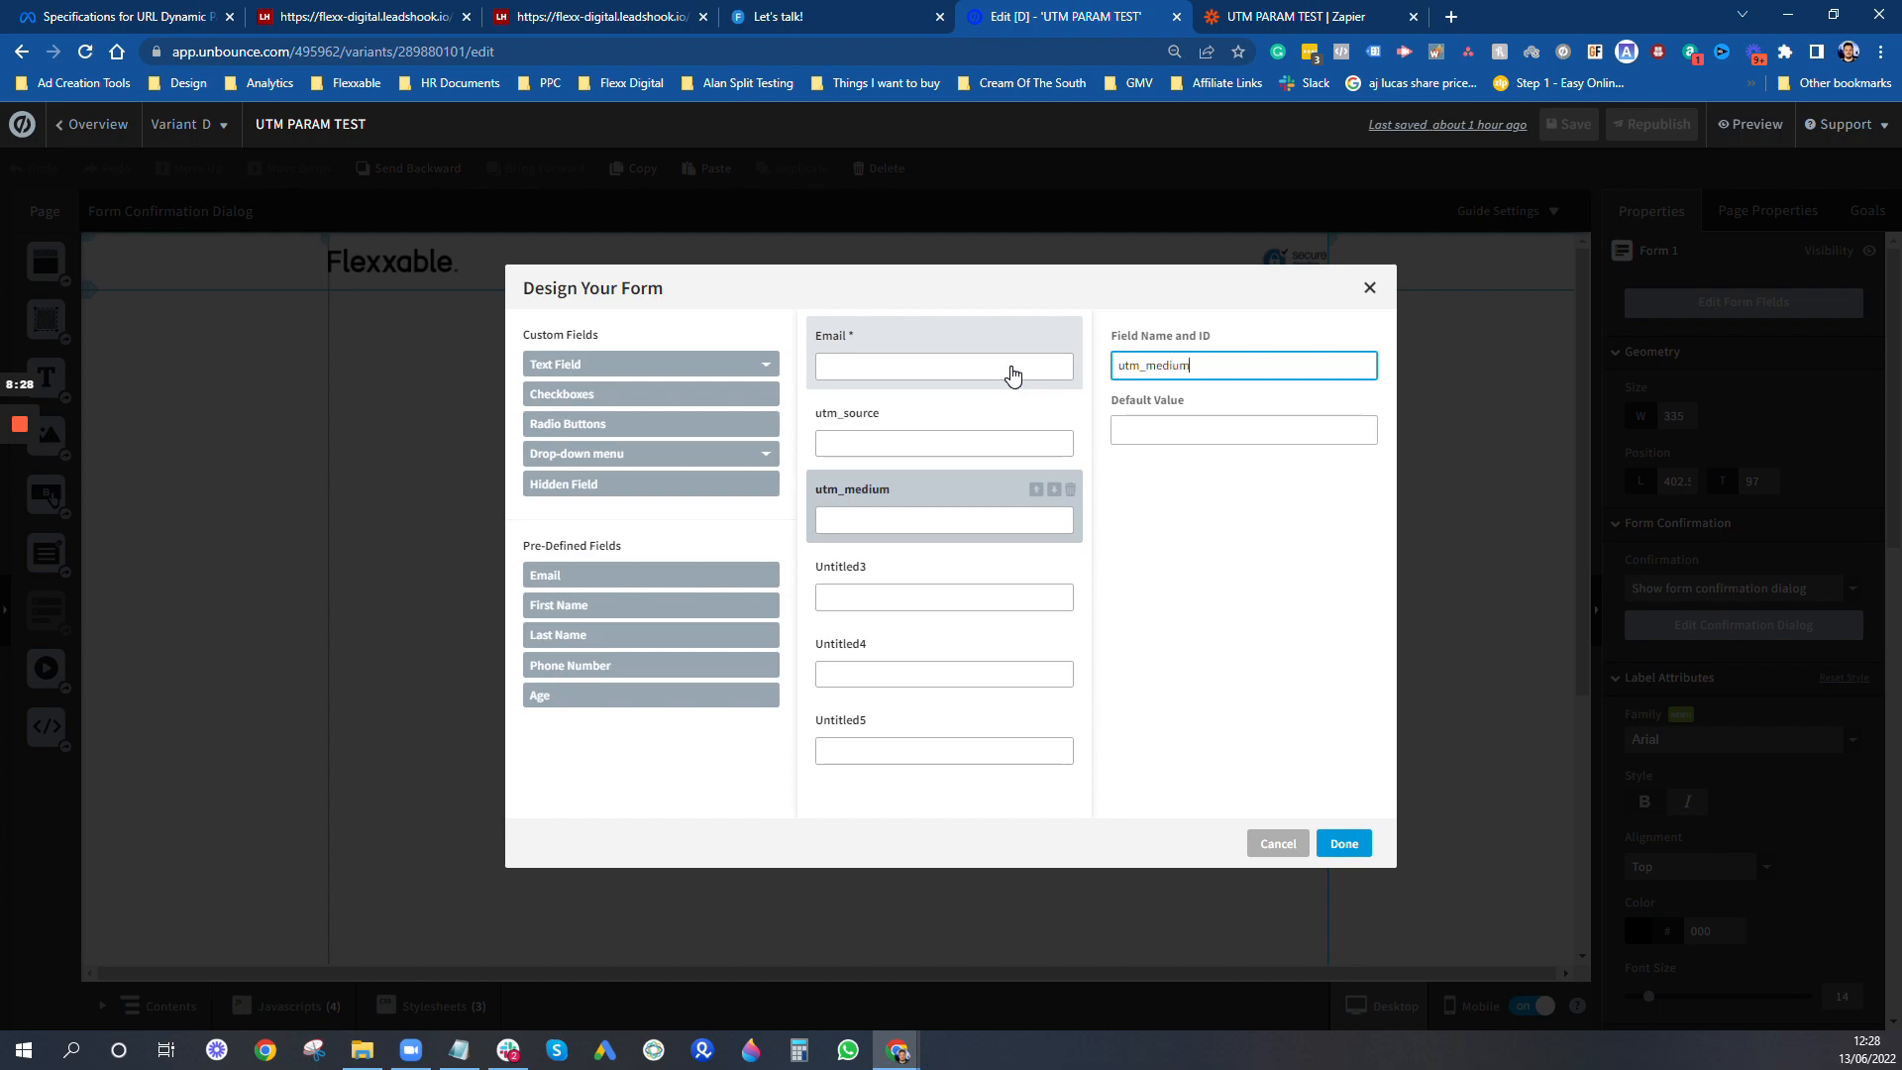
pyautogui.click(929, 585)
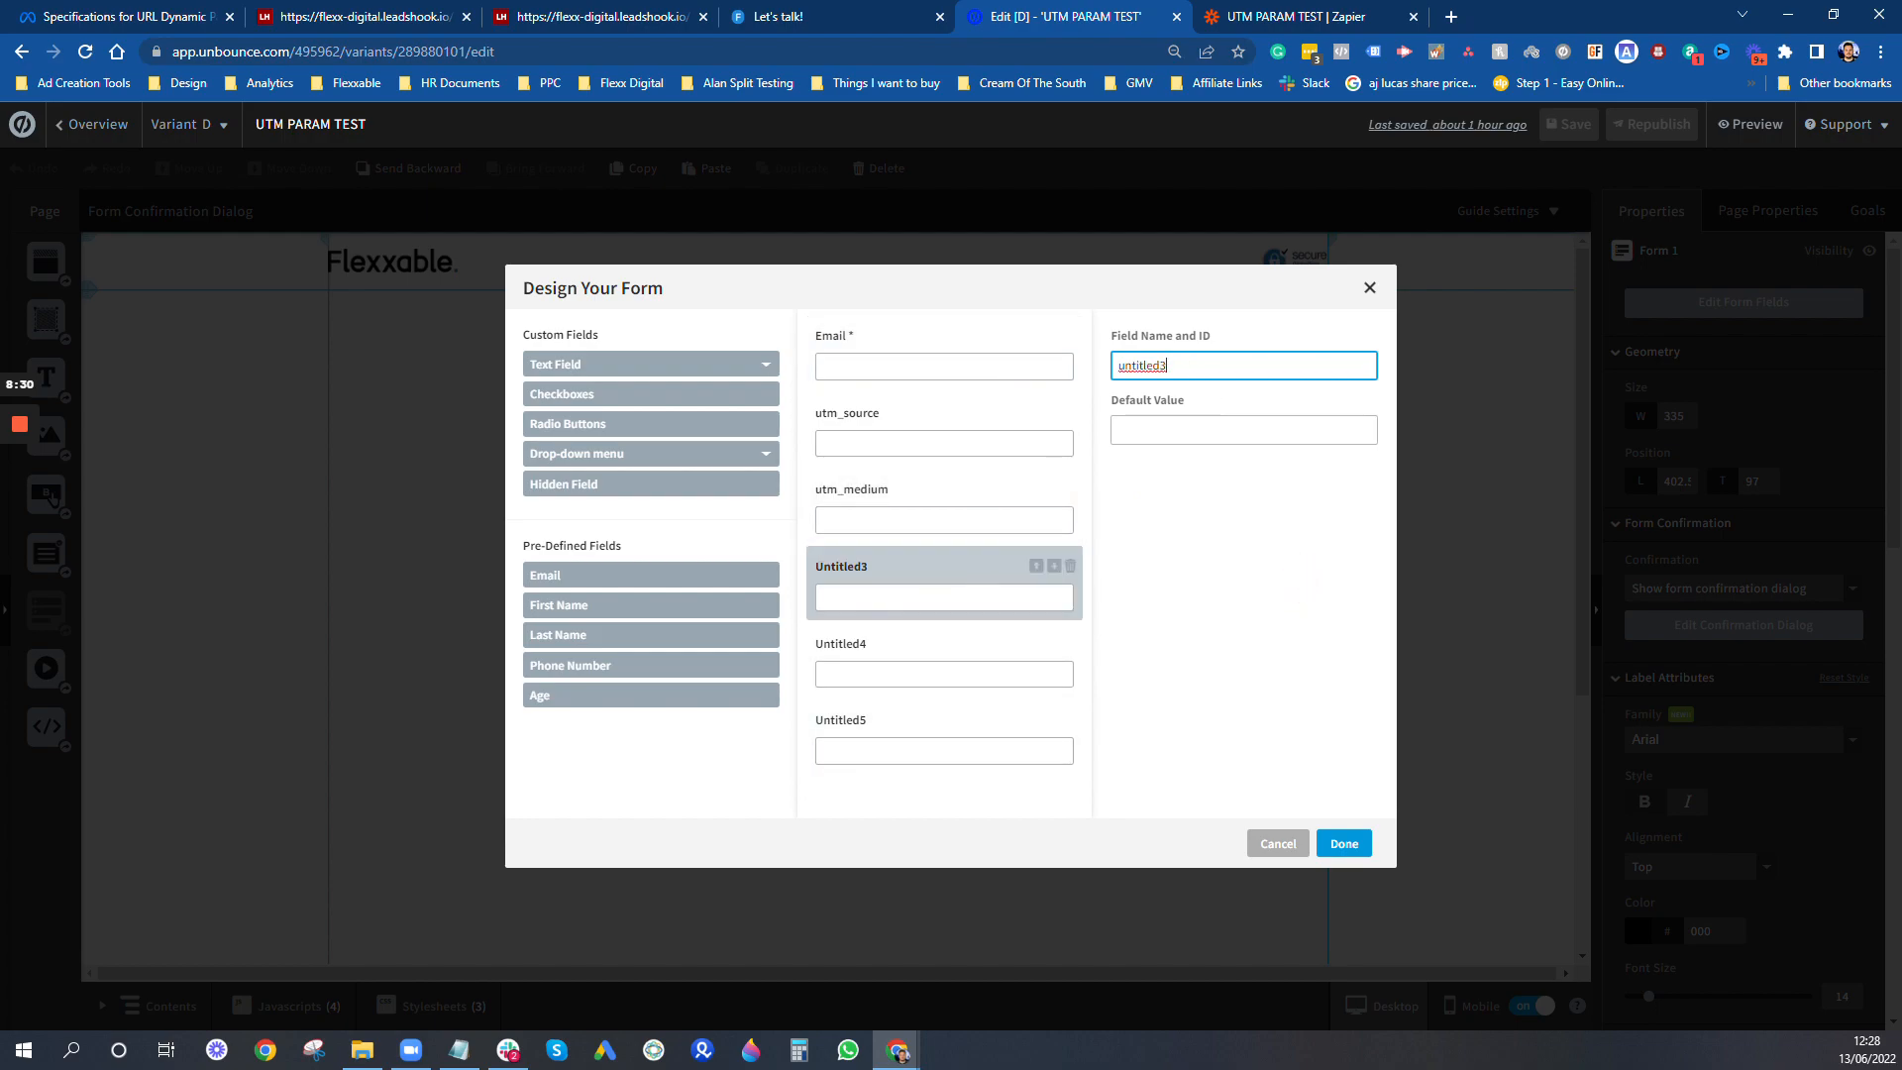
pyautogui.write('utm_content')
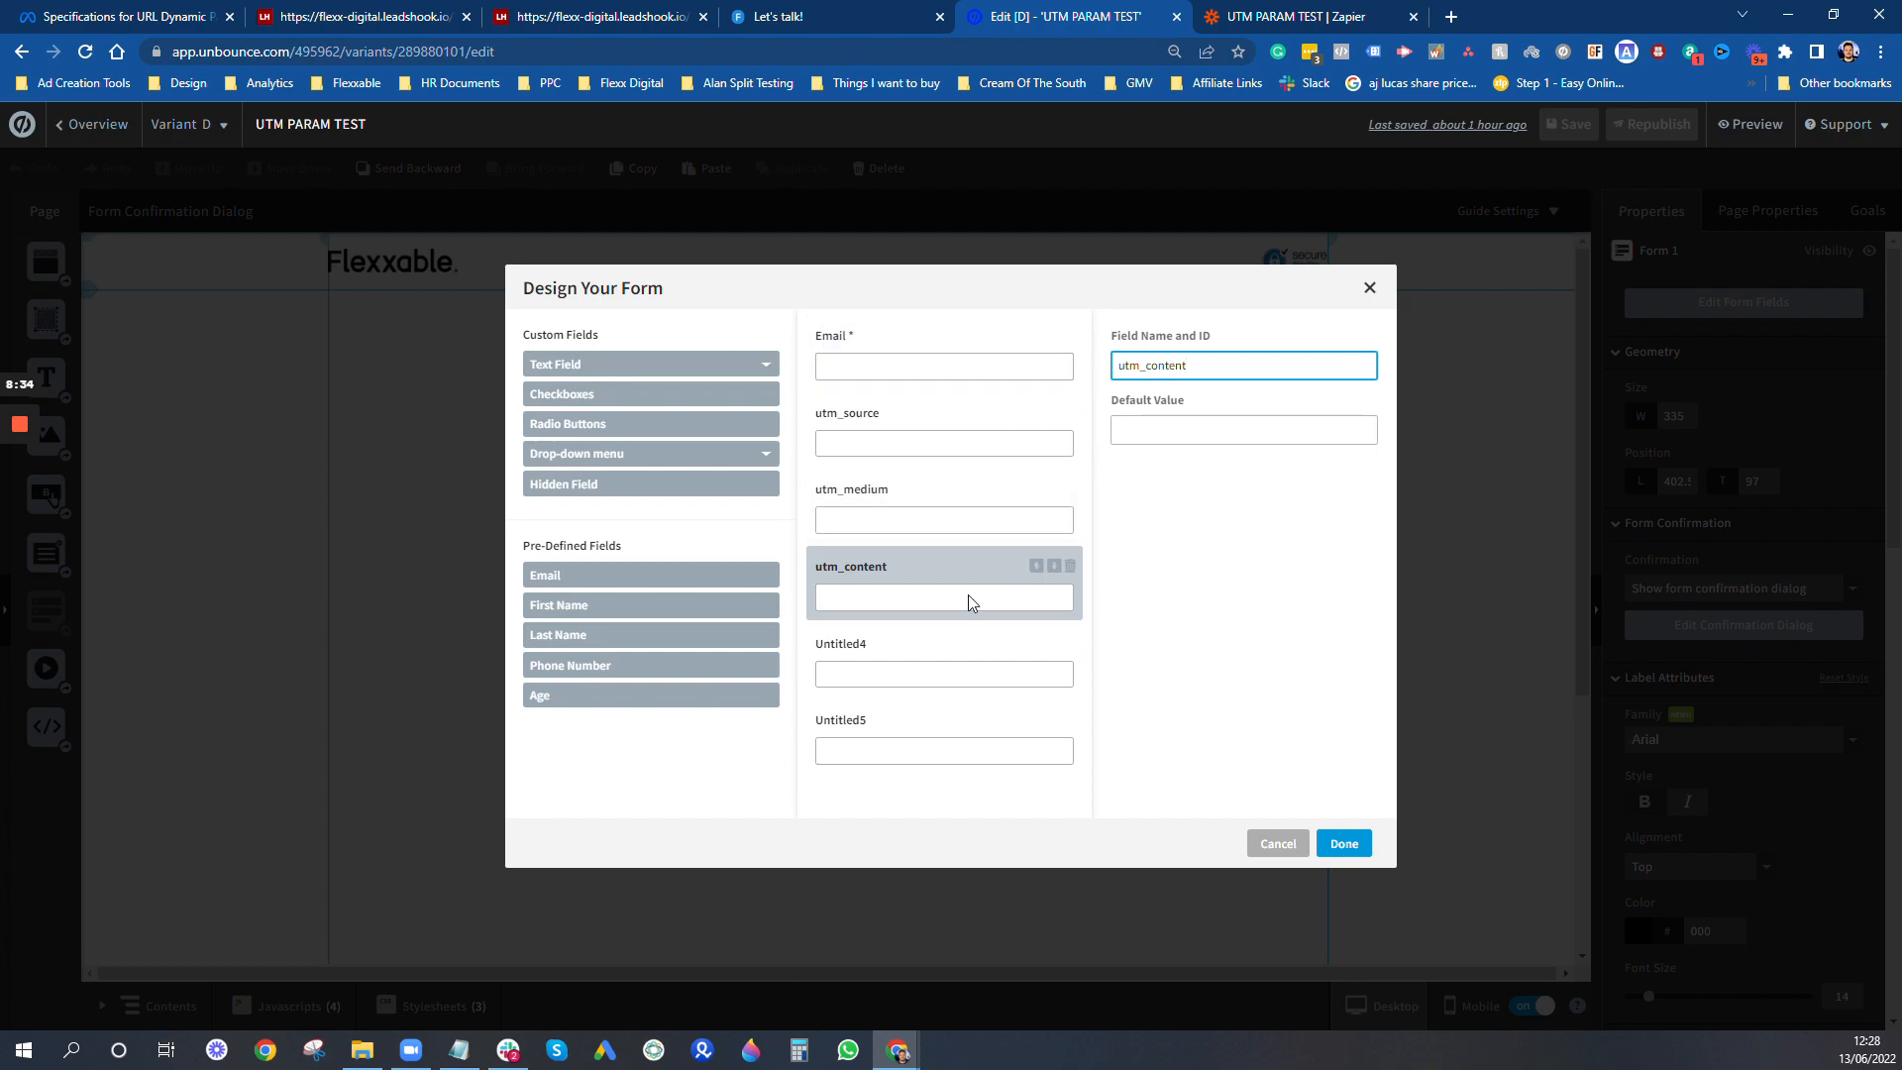
# - Name the fourth hidden field utm_campaign and the fifth placement
pyautogui.click(921, 642)
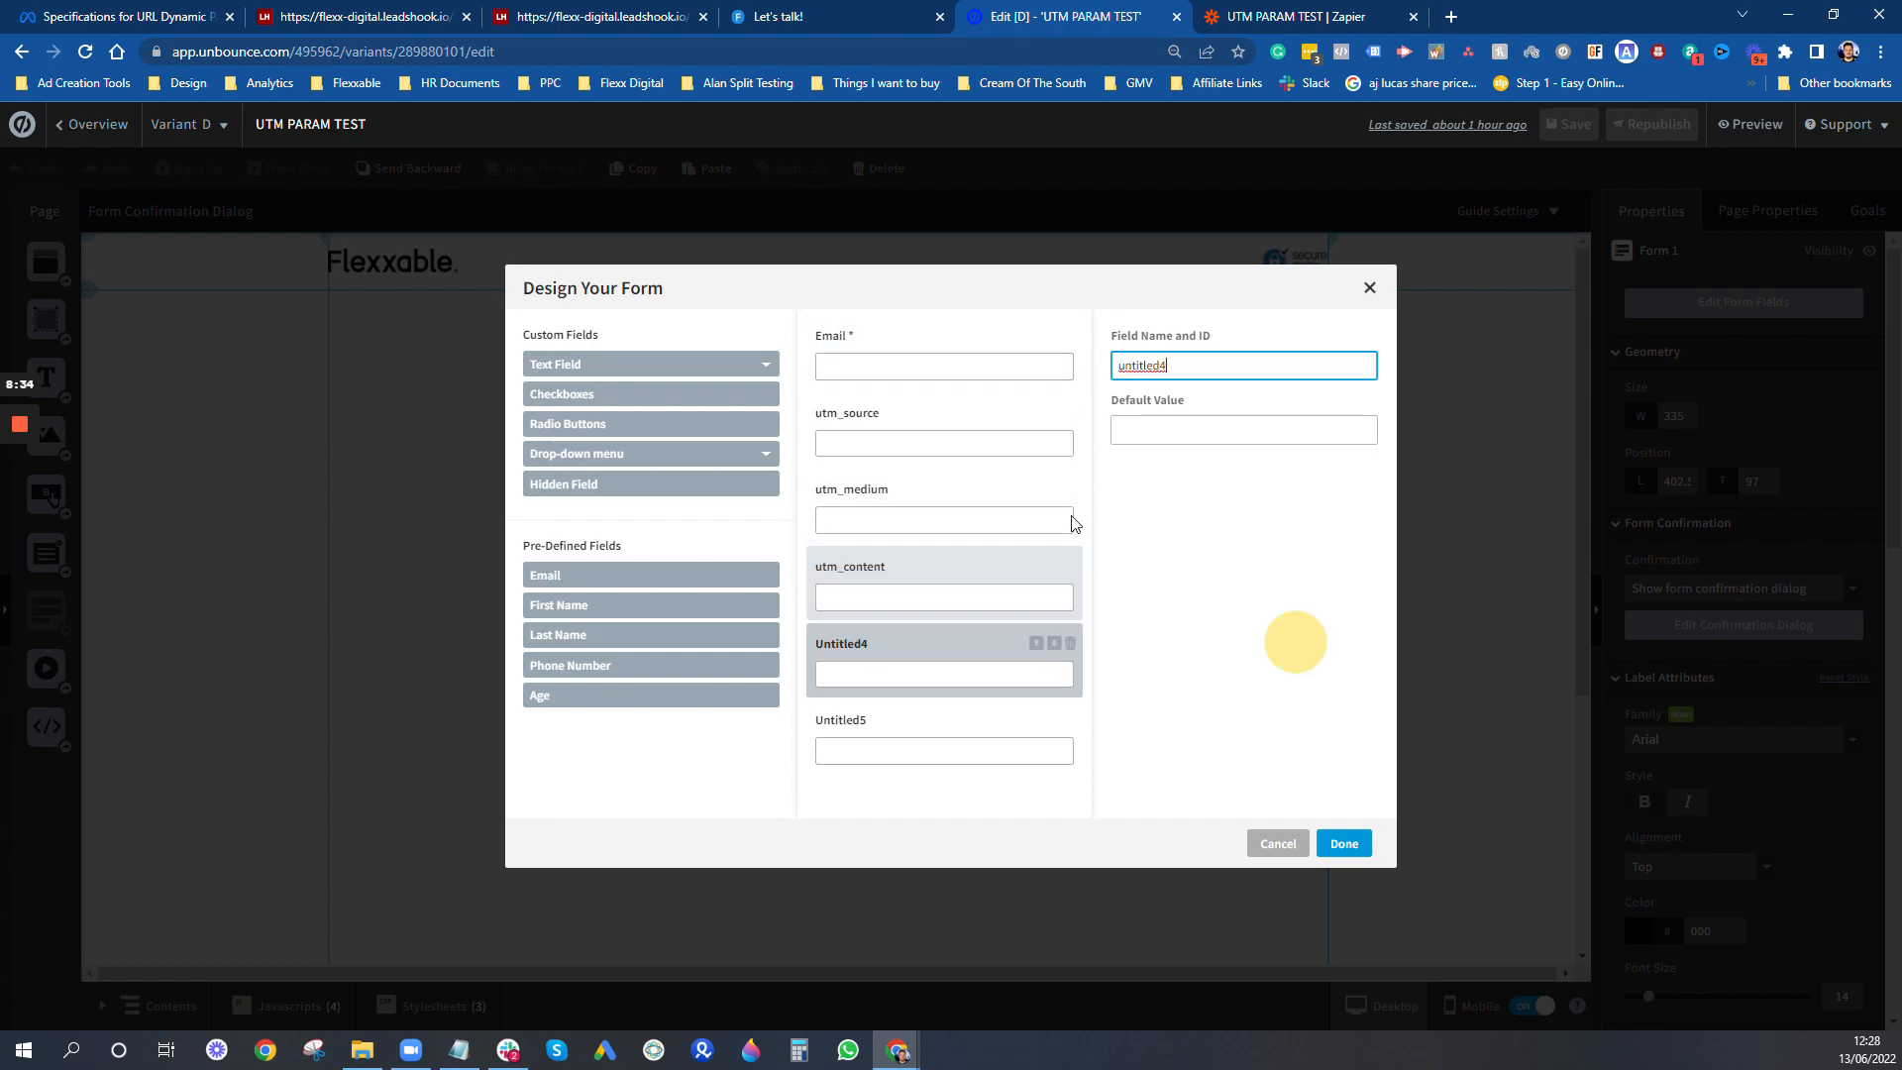
pyautogui.write('utm')
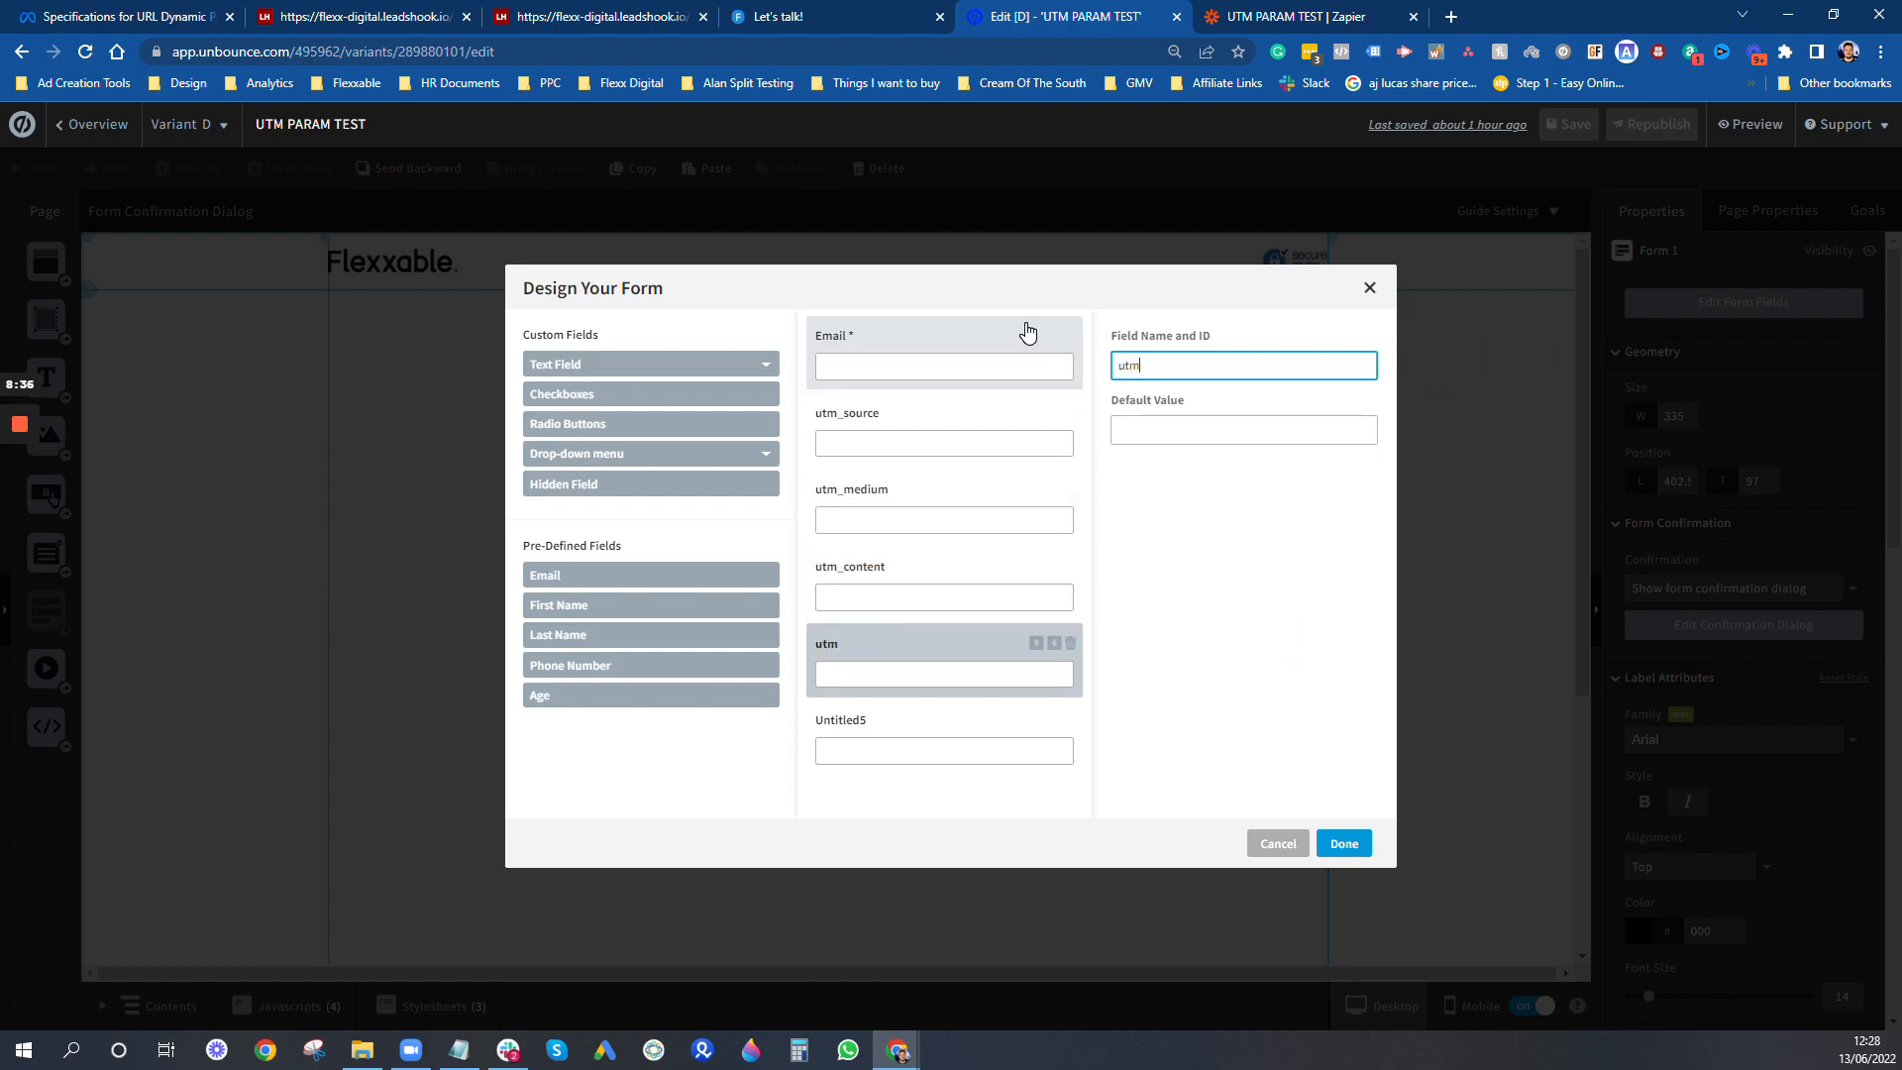
pyautogui.write('_campaign')
pyautogui.click(941, 753)
pyautogui.click(1058, 376)
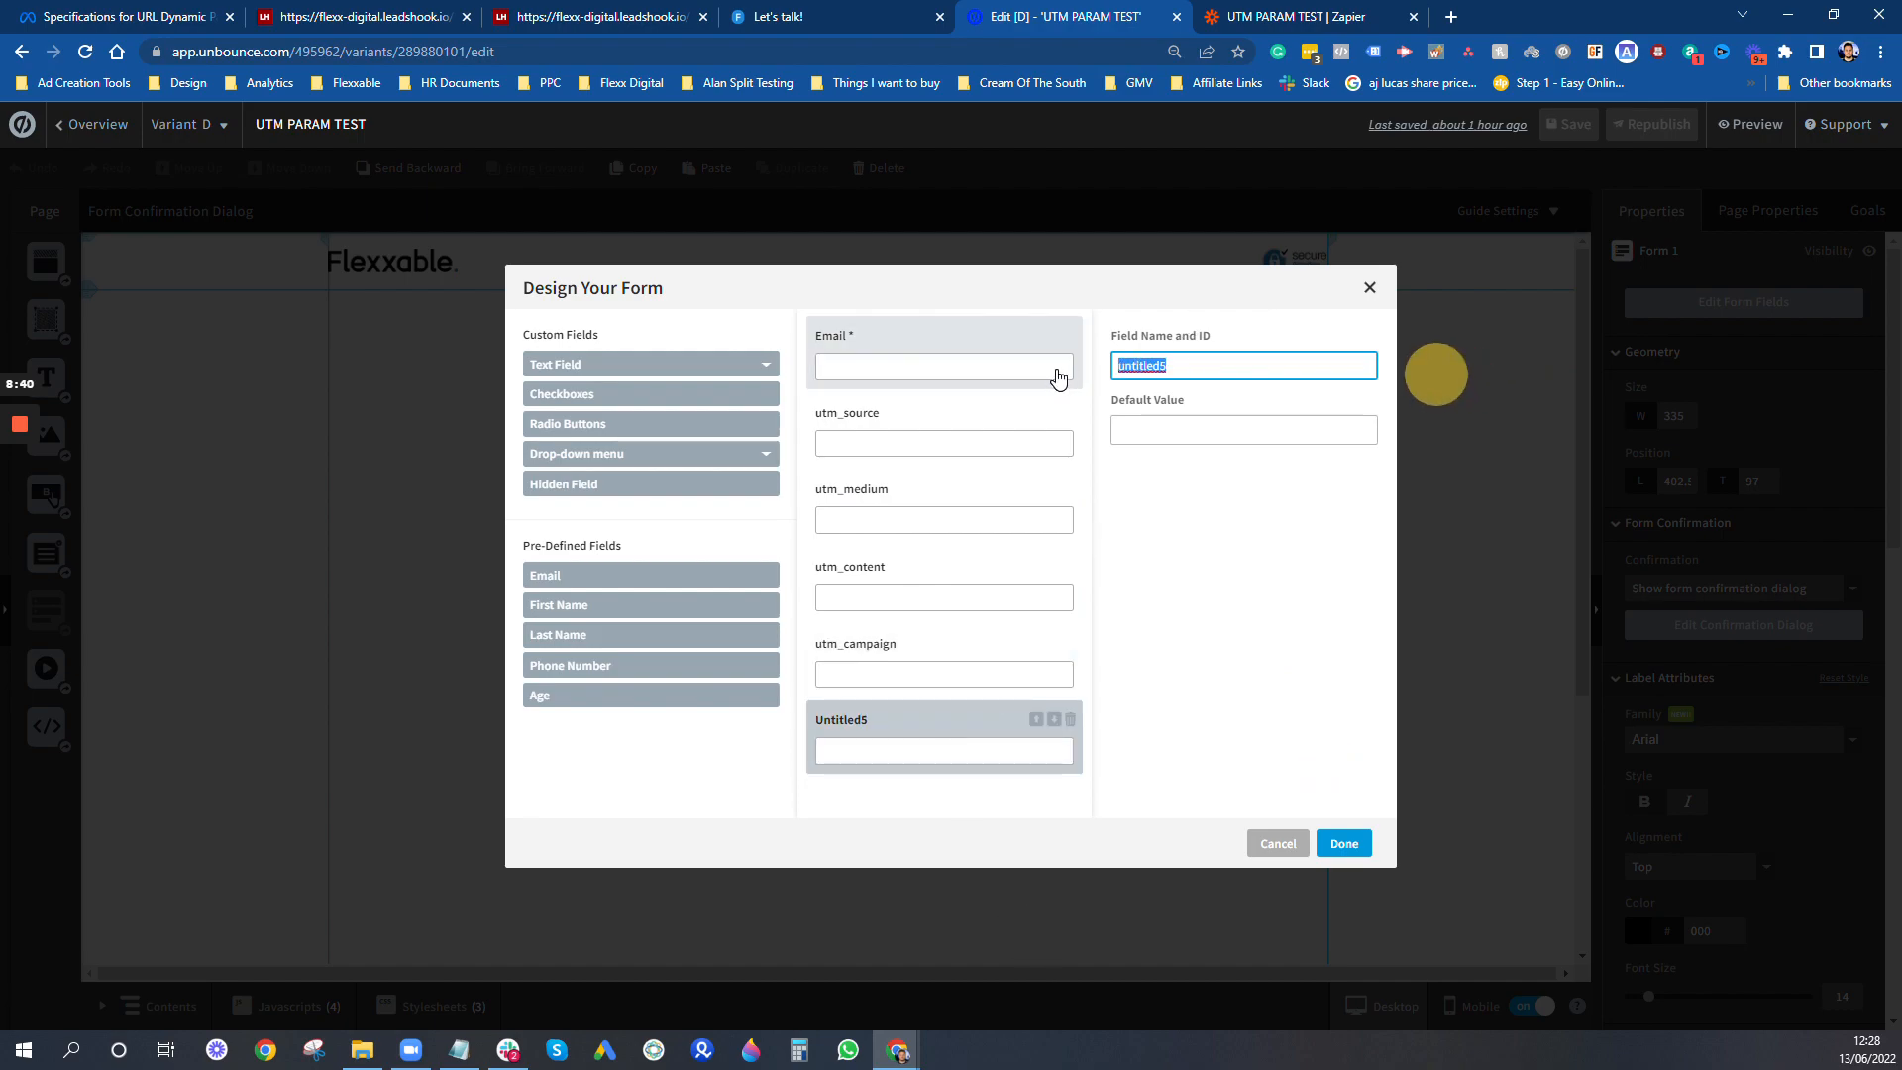
pyautogui.write('placement')
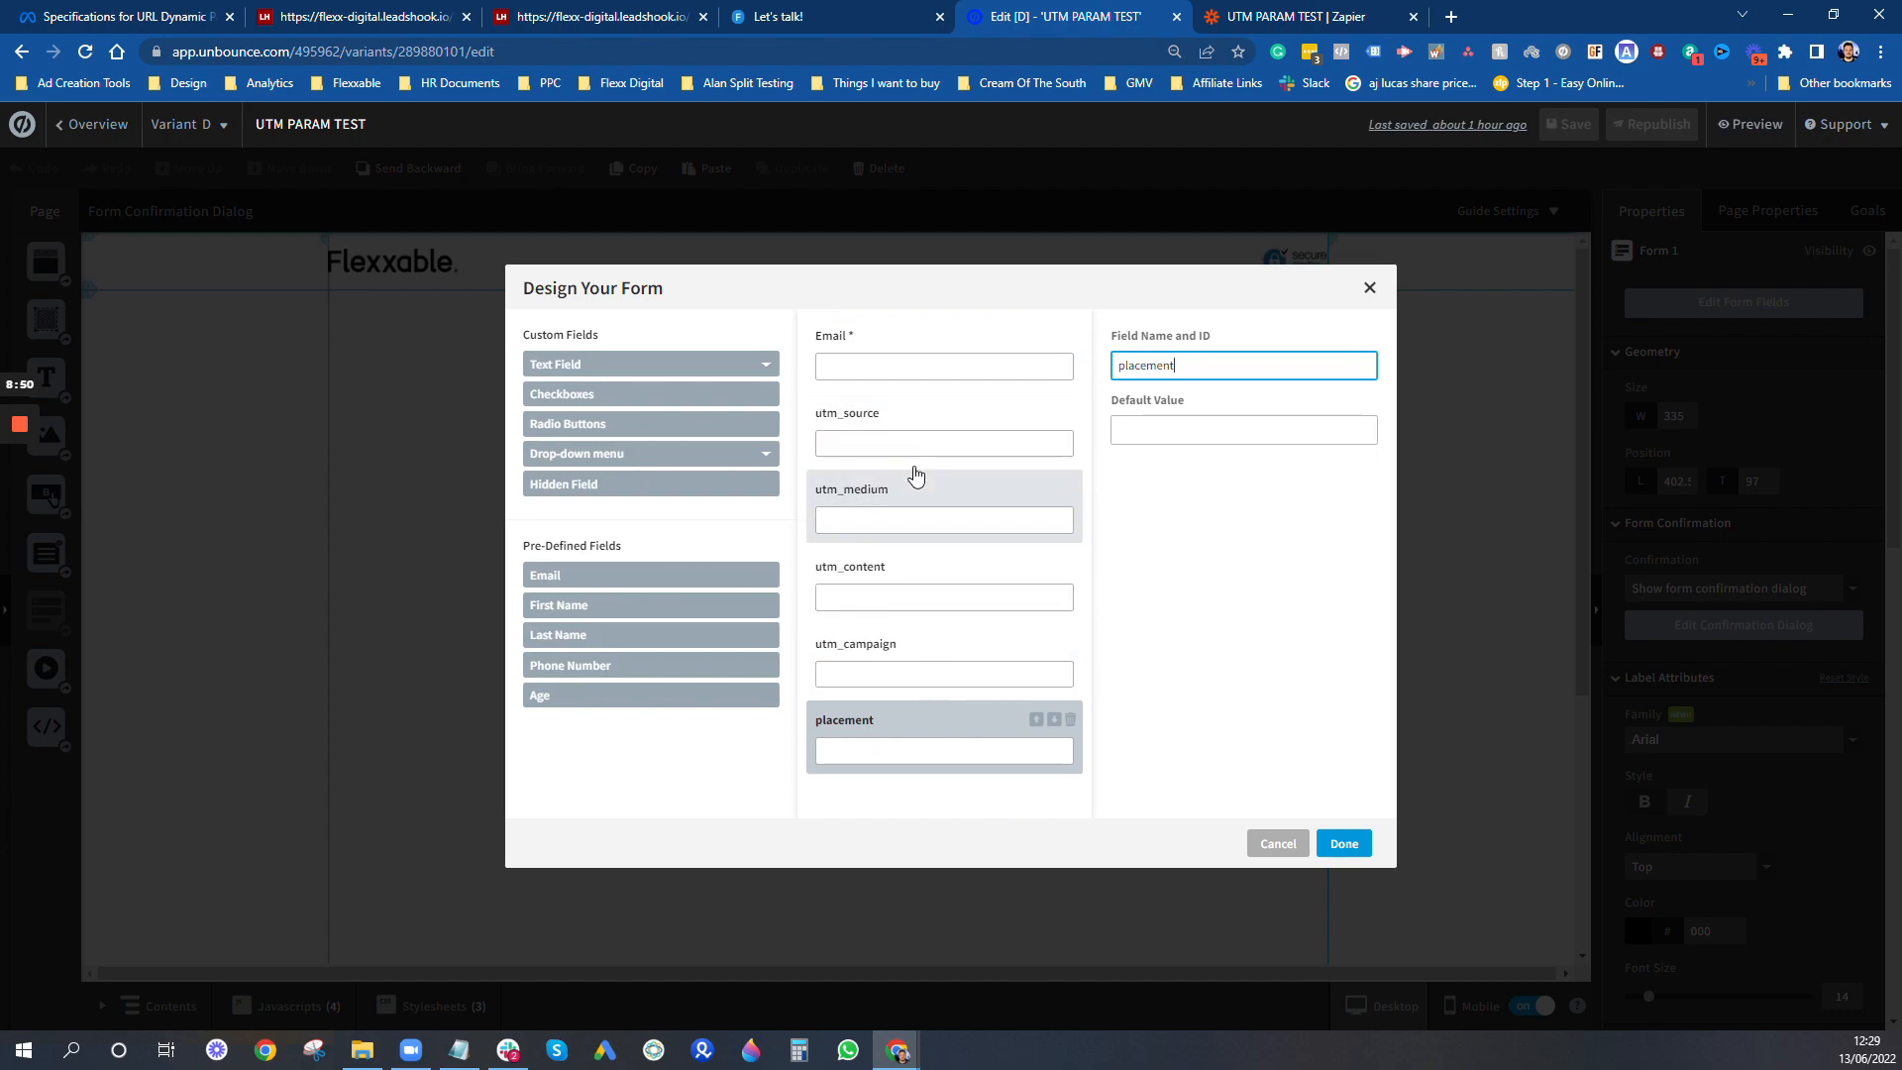
# - Add a sixth hidden field named industry to the form and finish the form design
pyautogui.click(597, 485)
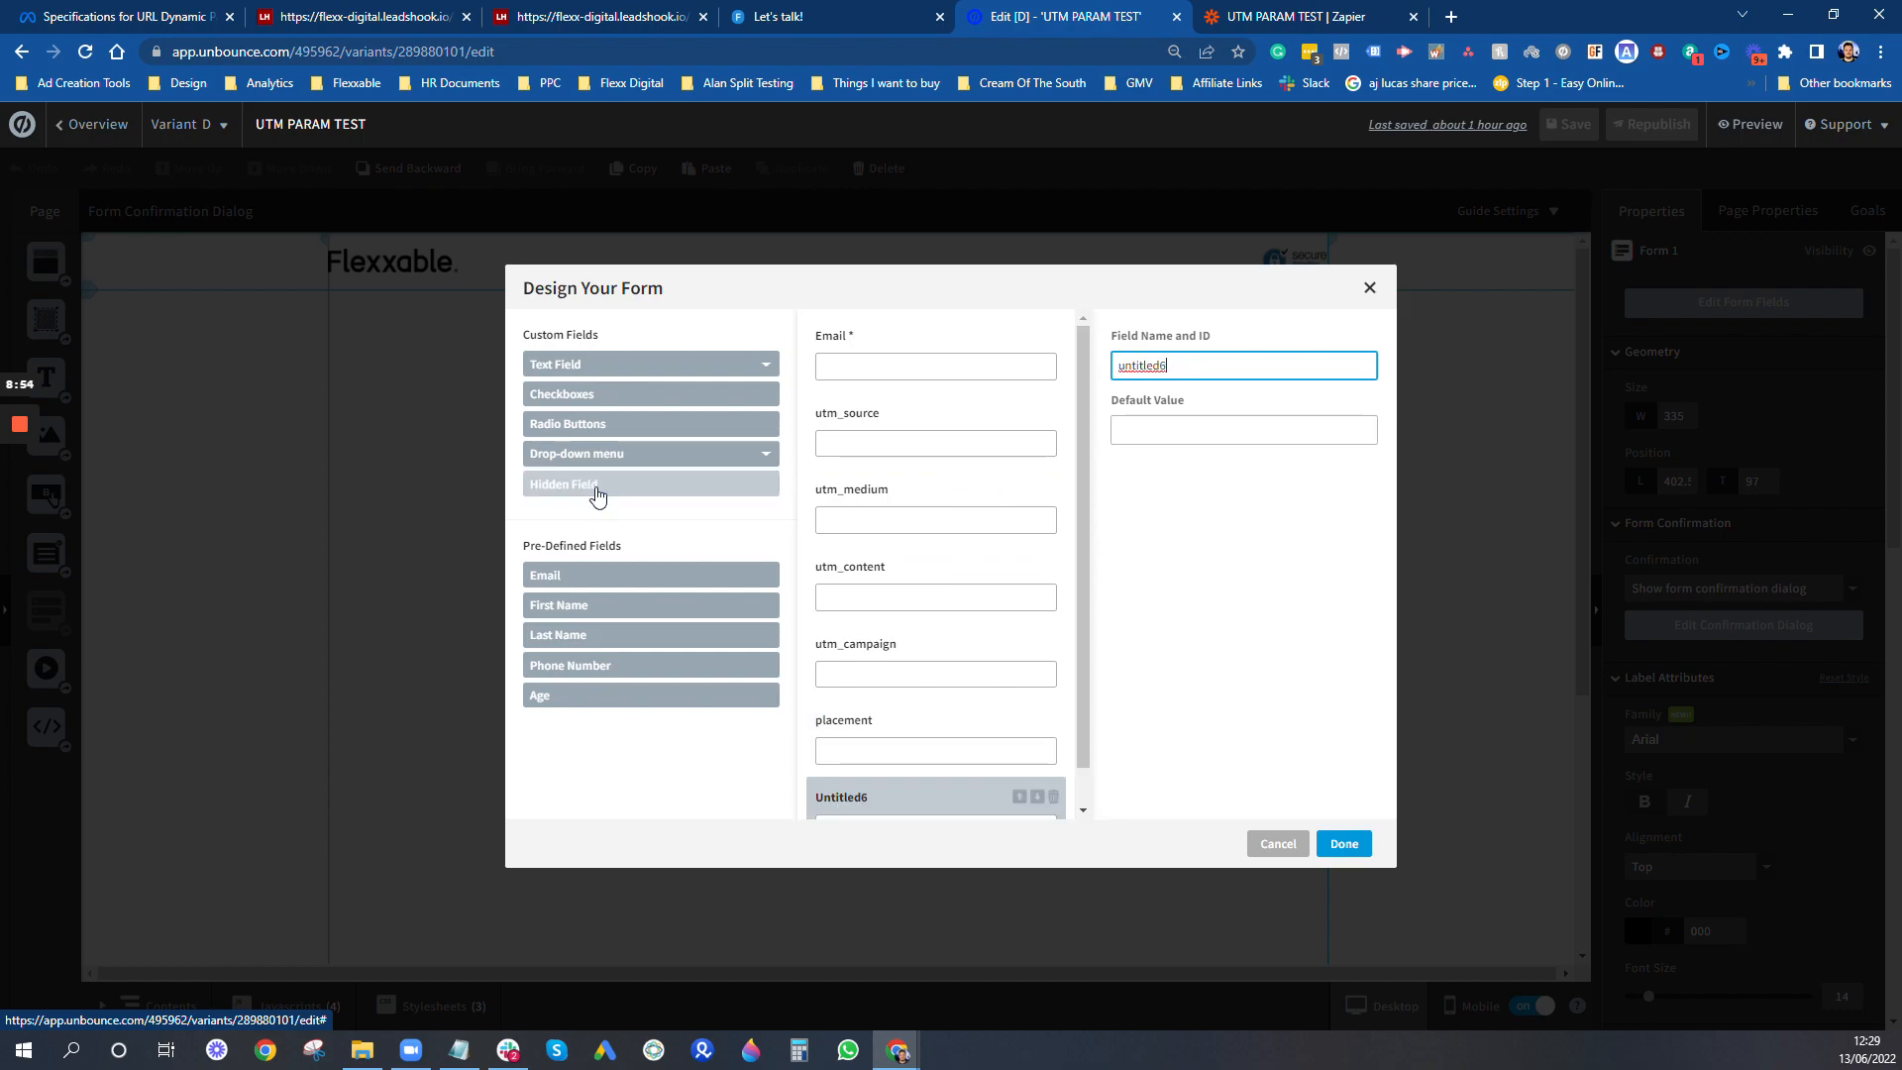
pyautogui.scroll(-1, 921, 764)
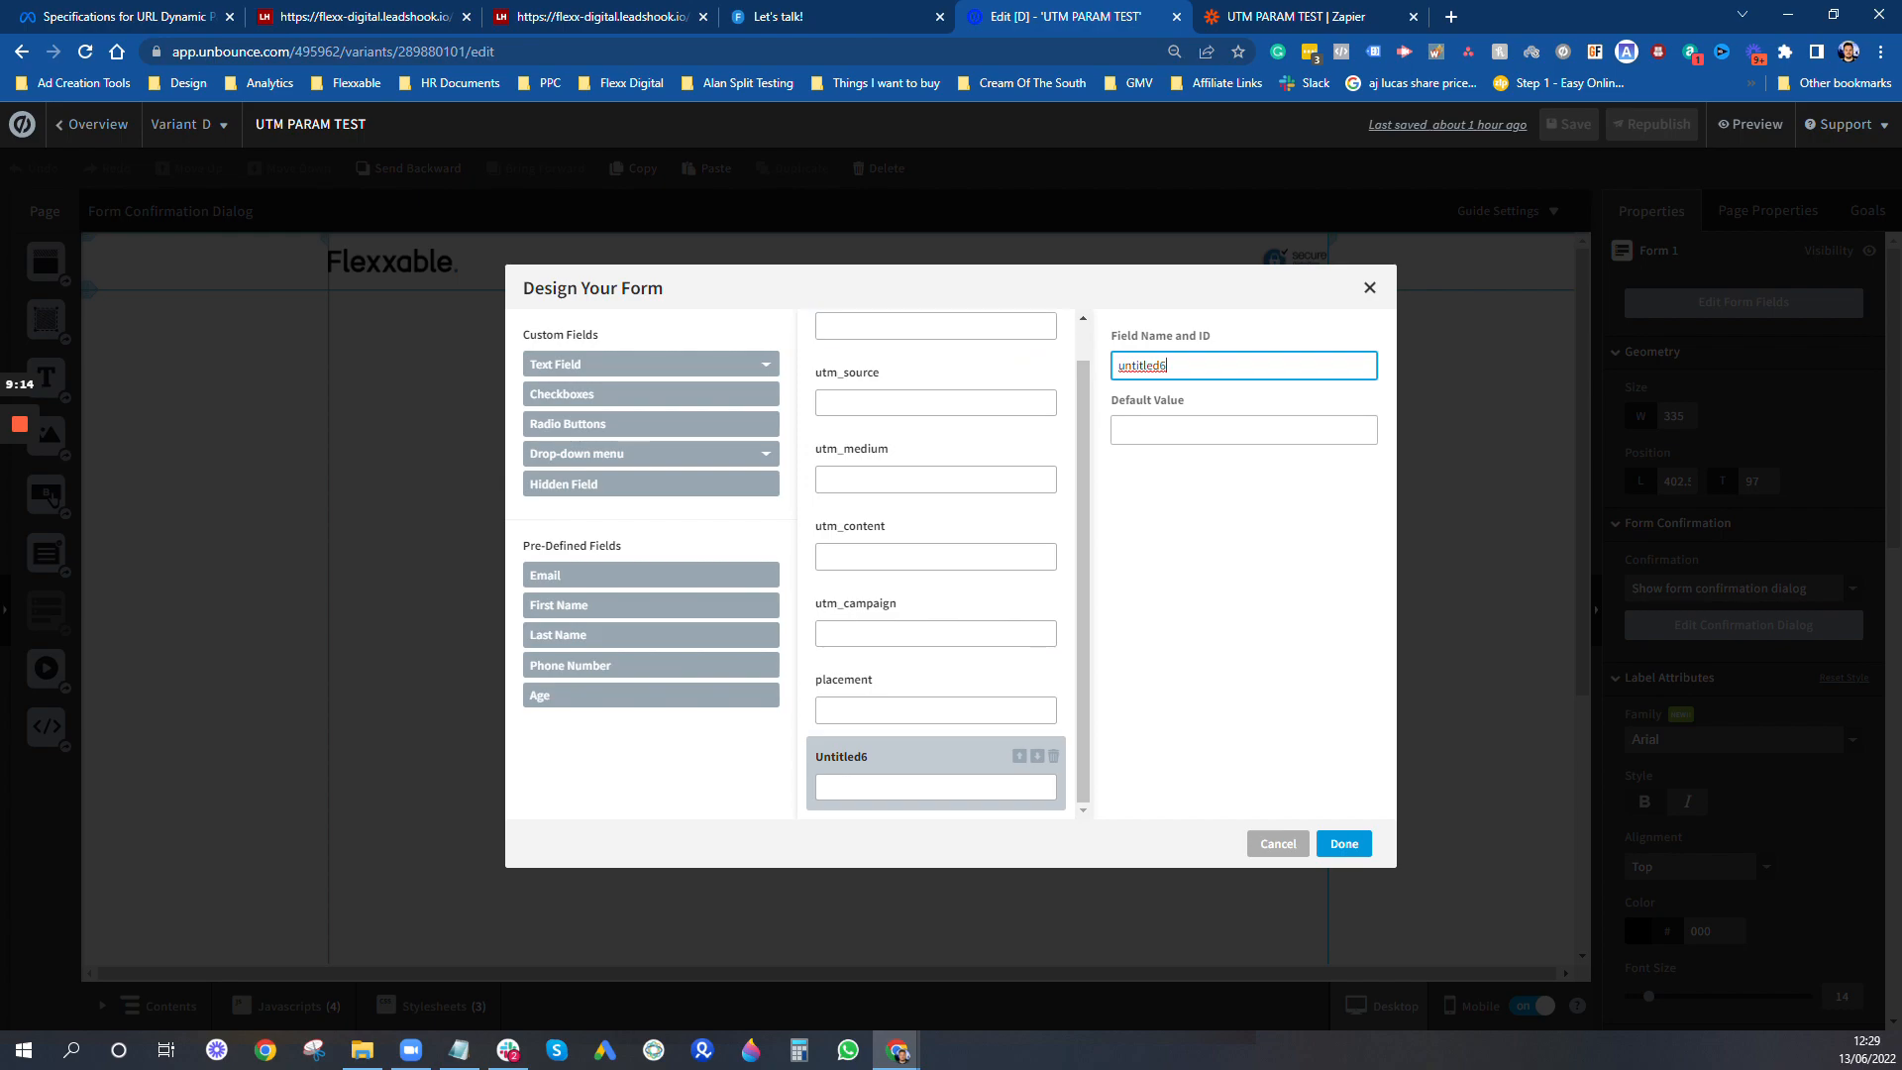
pyautogui.hotkey('ctrl', 'a')
pyautogui.write('in')
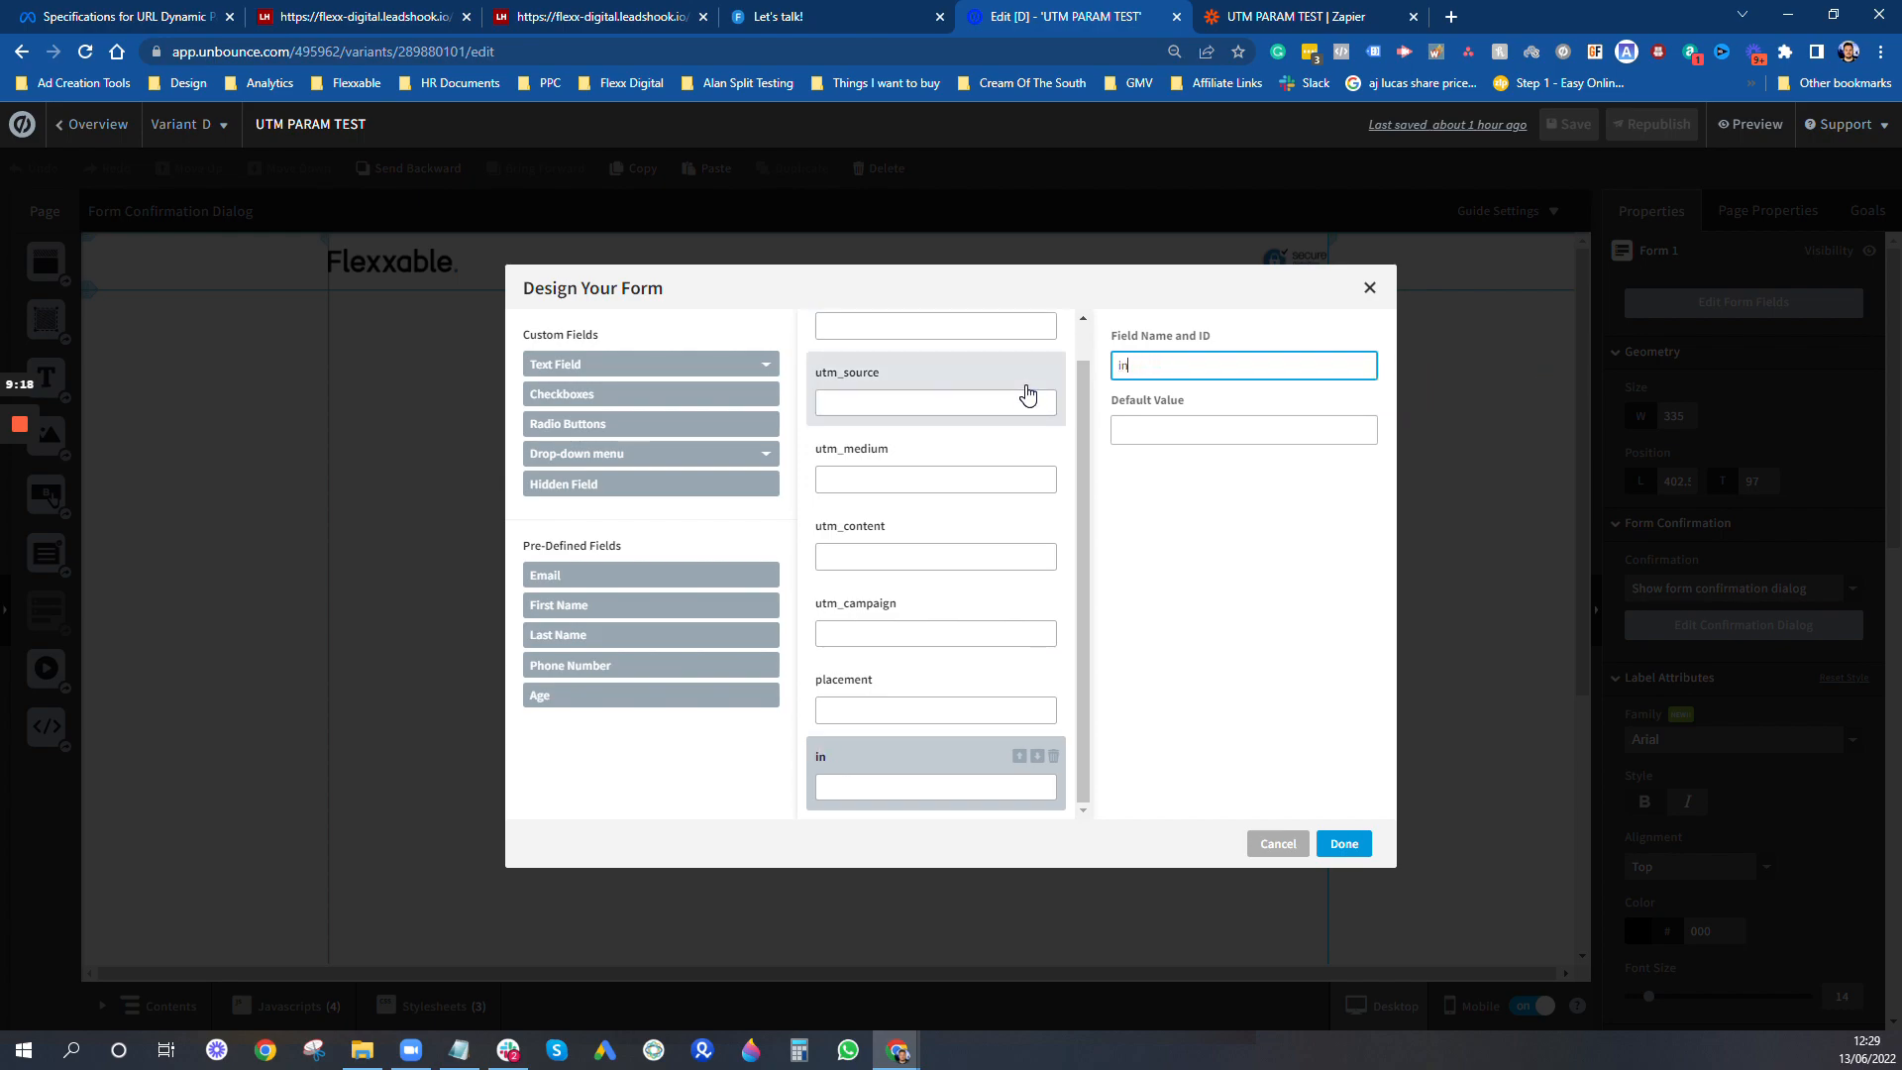
pyautogui.write('dustry')
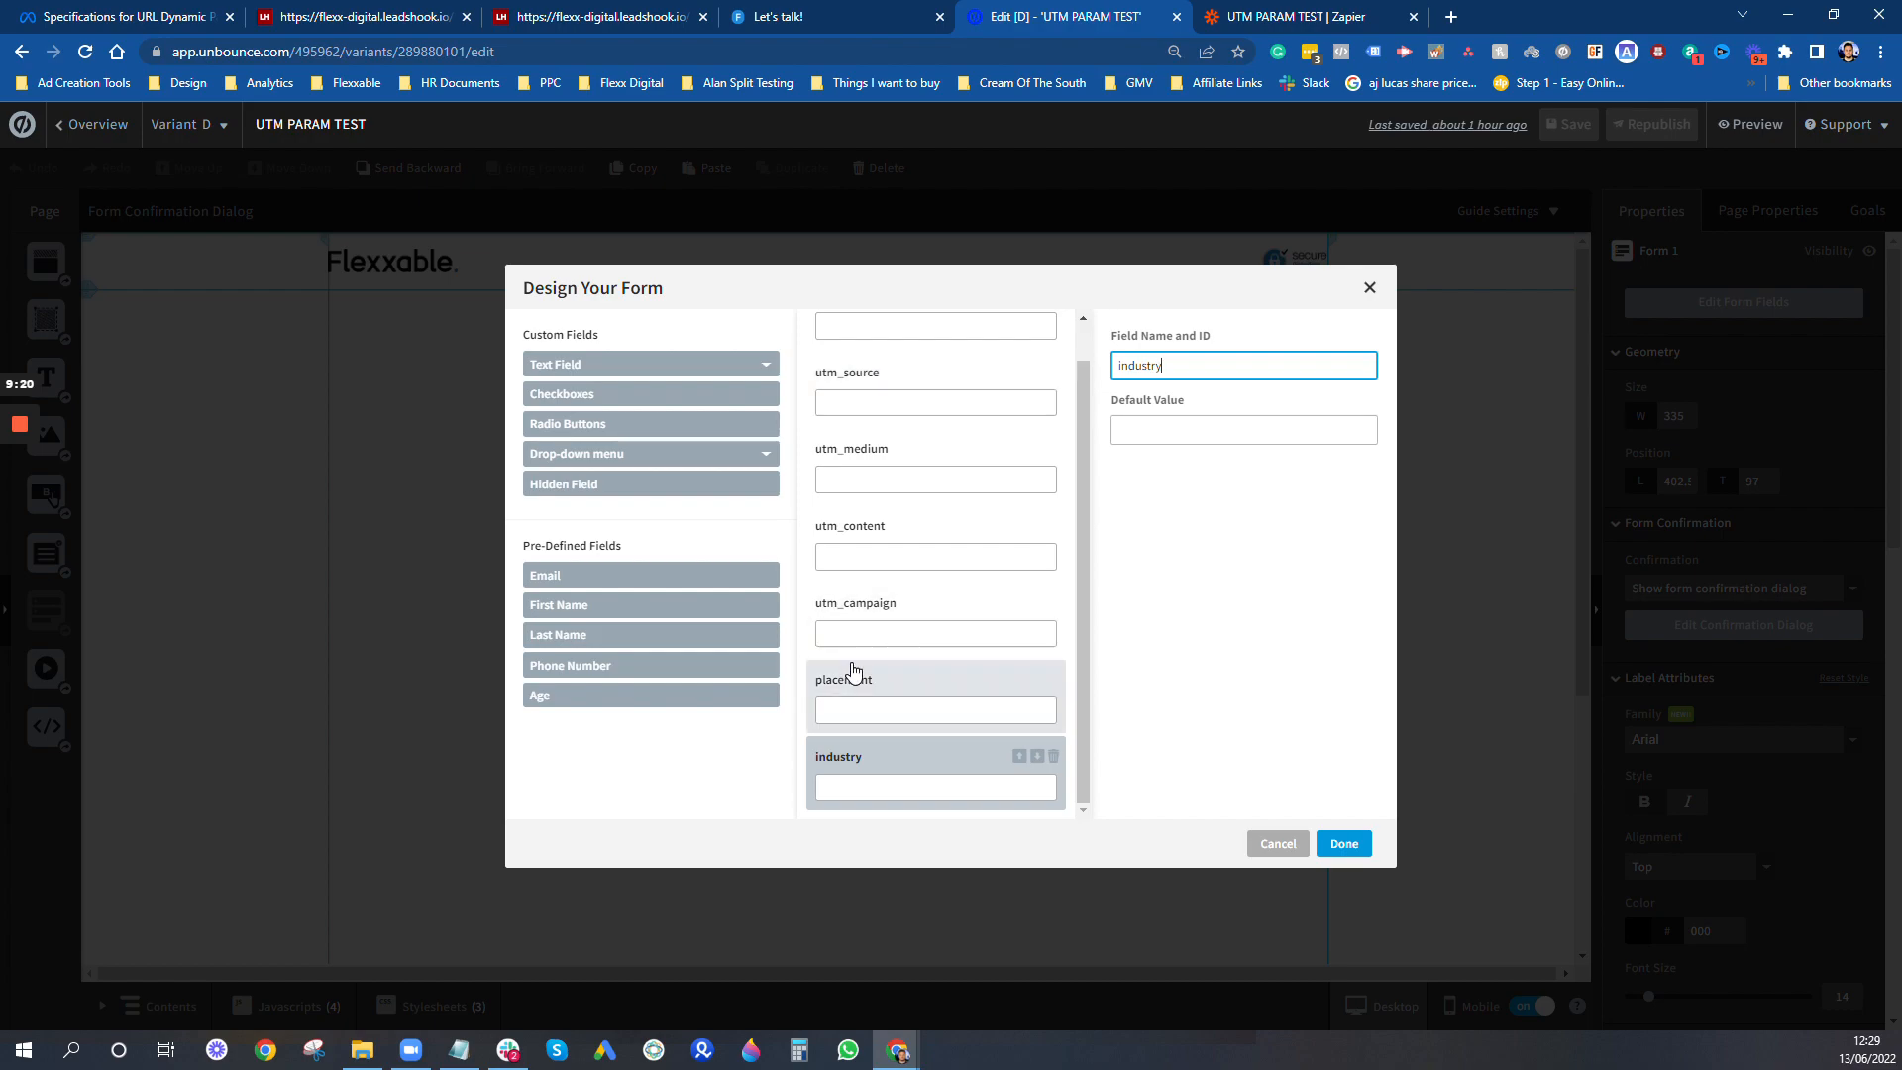
pyautogui.scroll(2, 862, 668)
pyautogui.scroll(-2, 875, 664)
pyautogui.click(1345, 843)
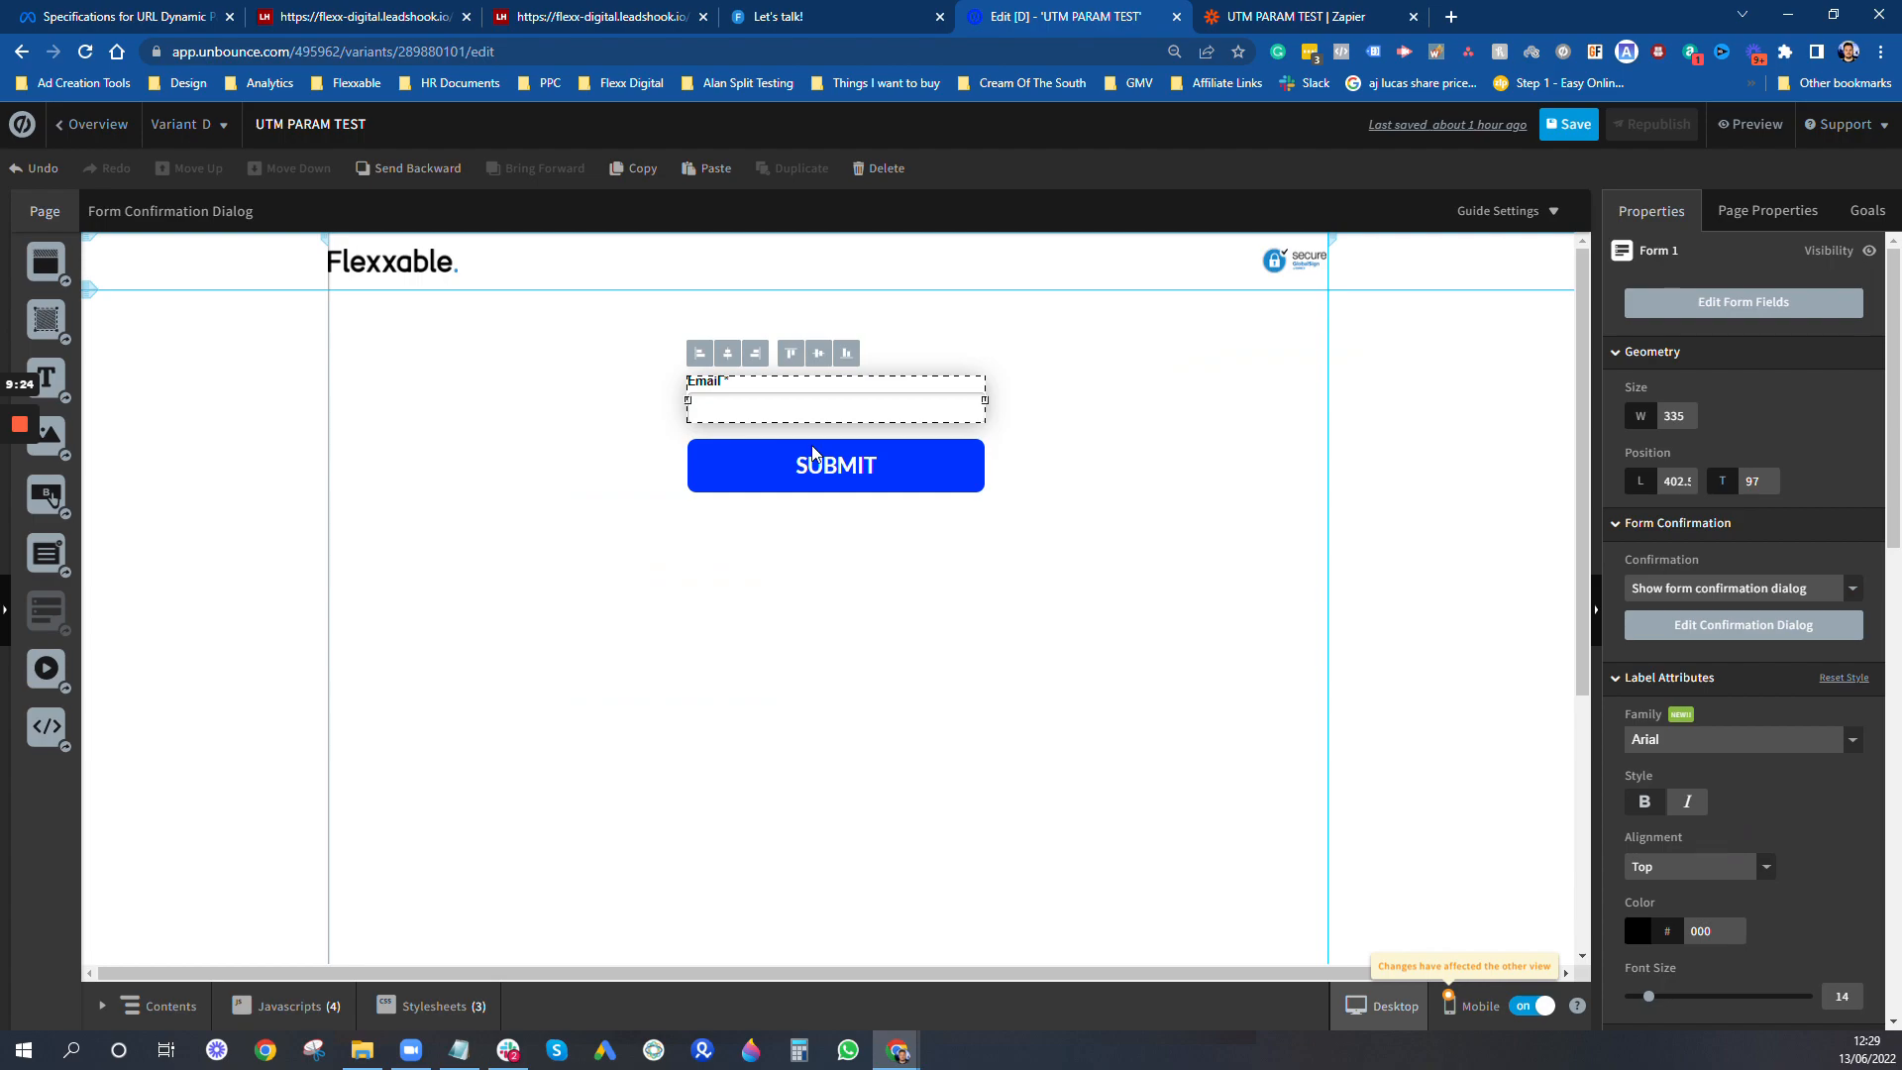
# - Save the landing page and republish it so the form changes go live
pyautogui.click(1566, 134)
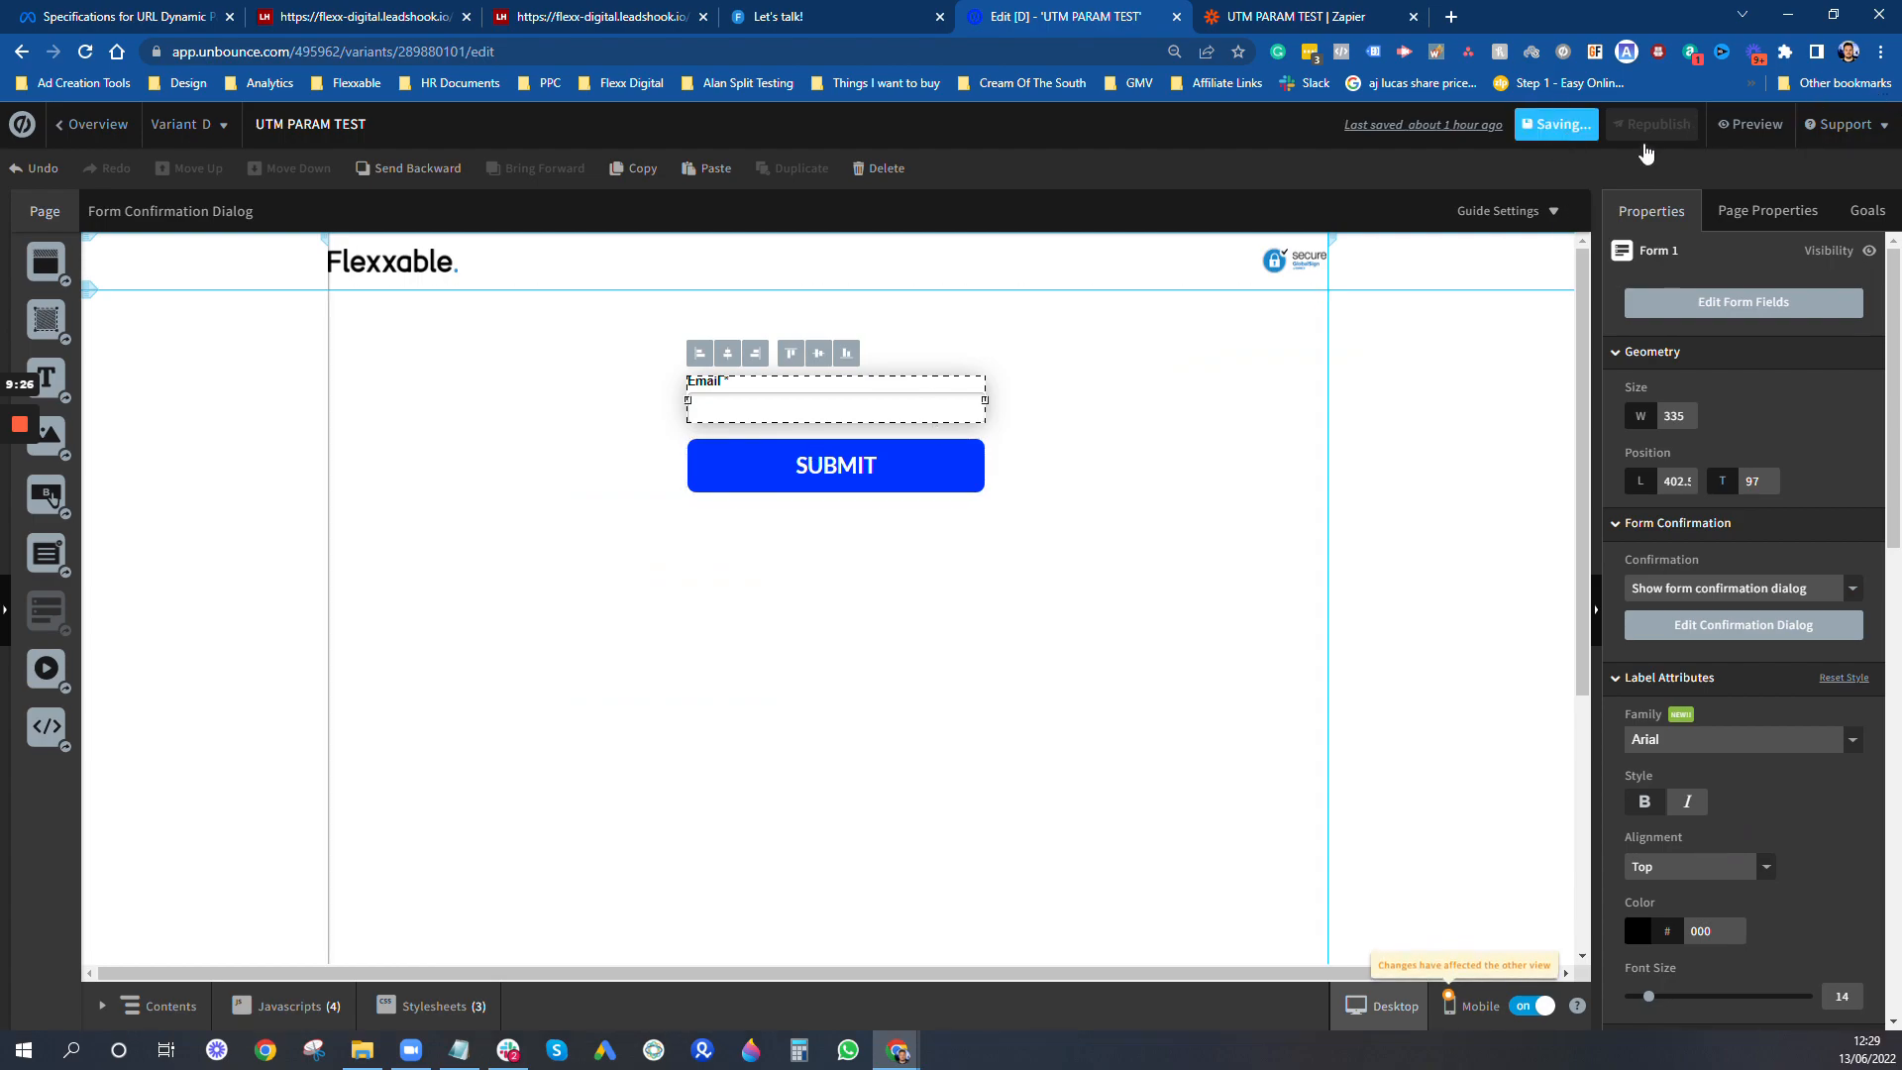
pyautogui.click(1692, 137)
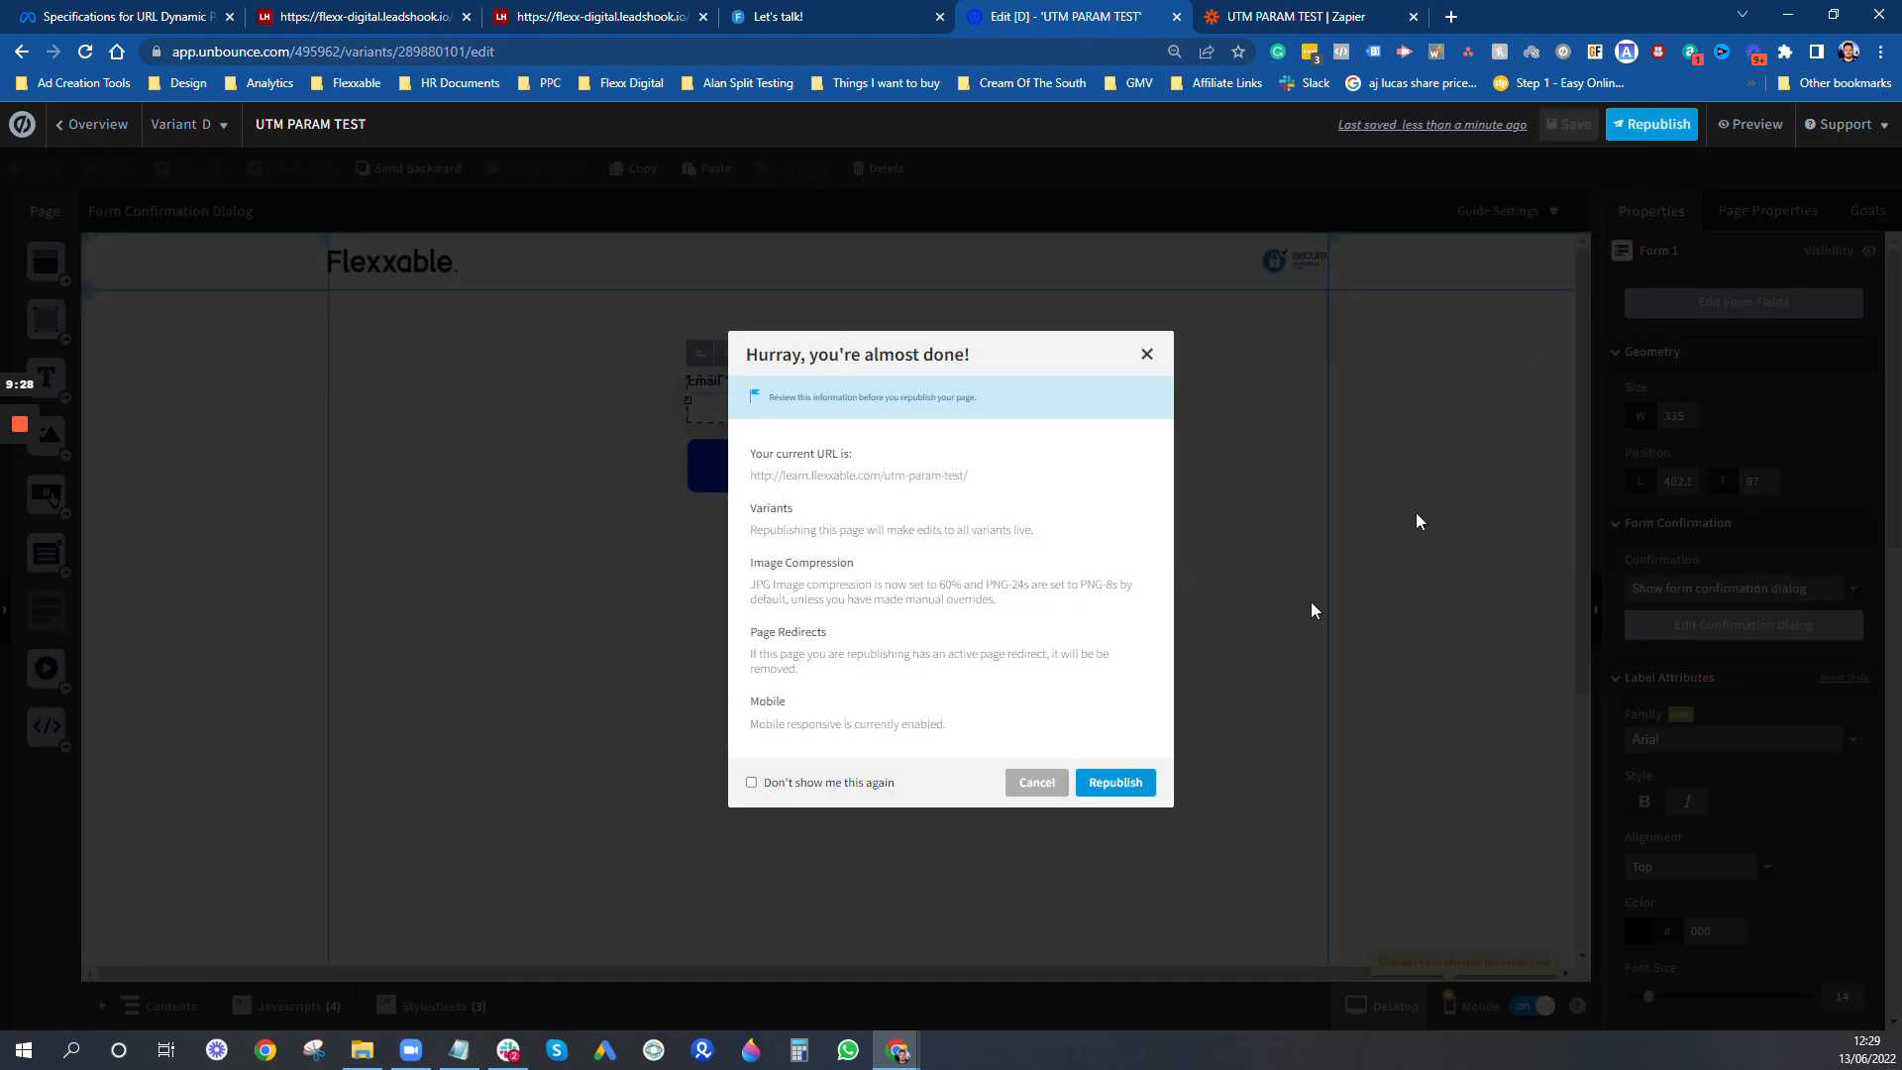
pyautogui.click(1117, 781)
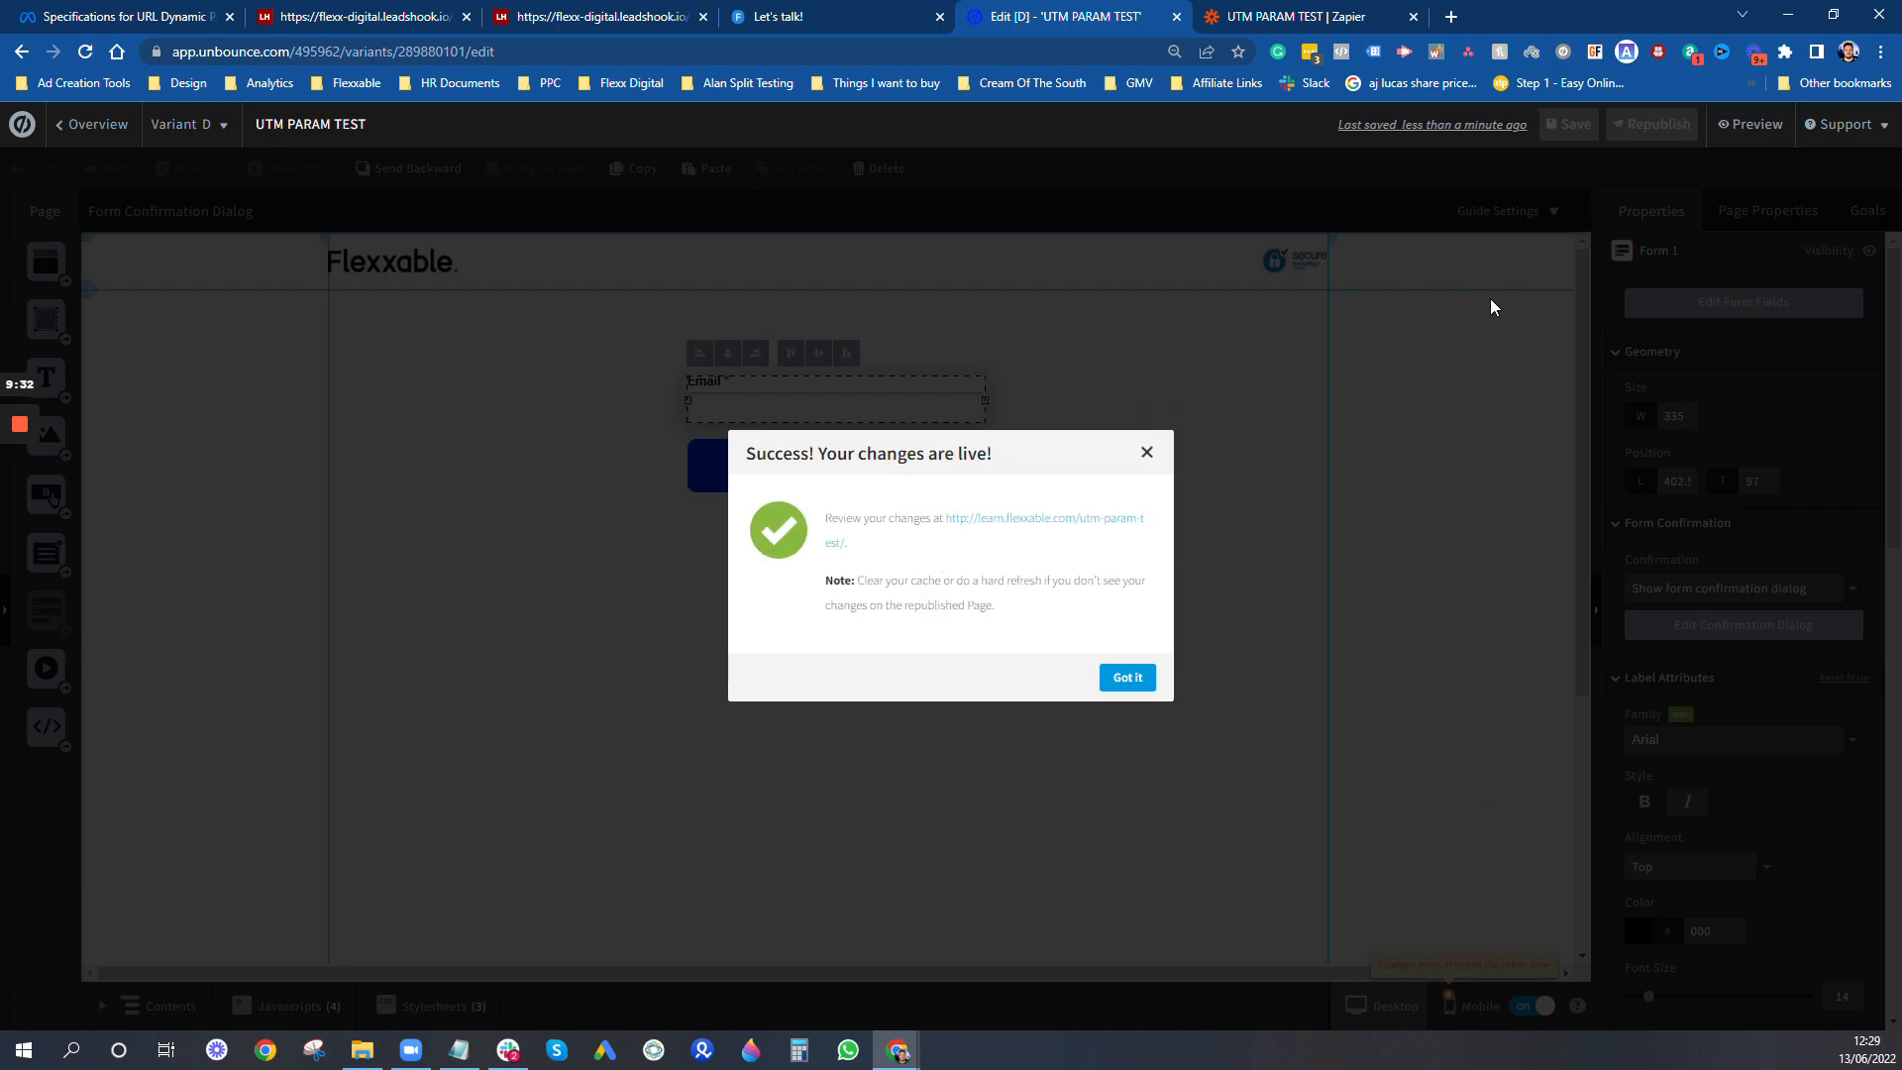
pyautogui.click(1127, 676)
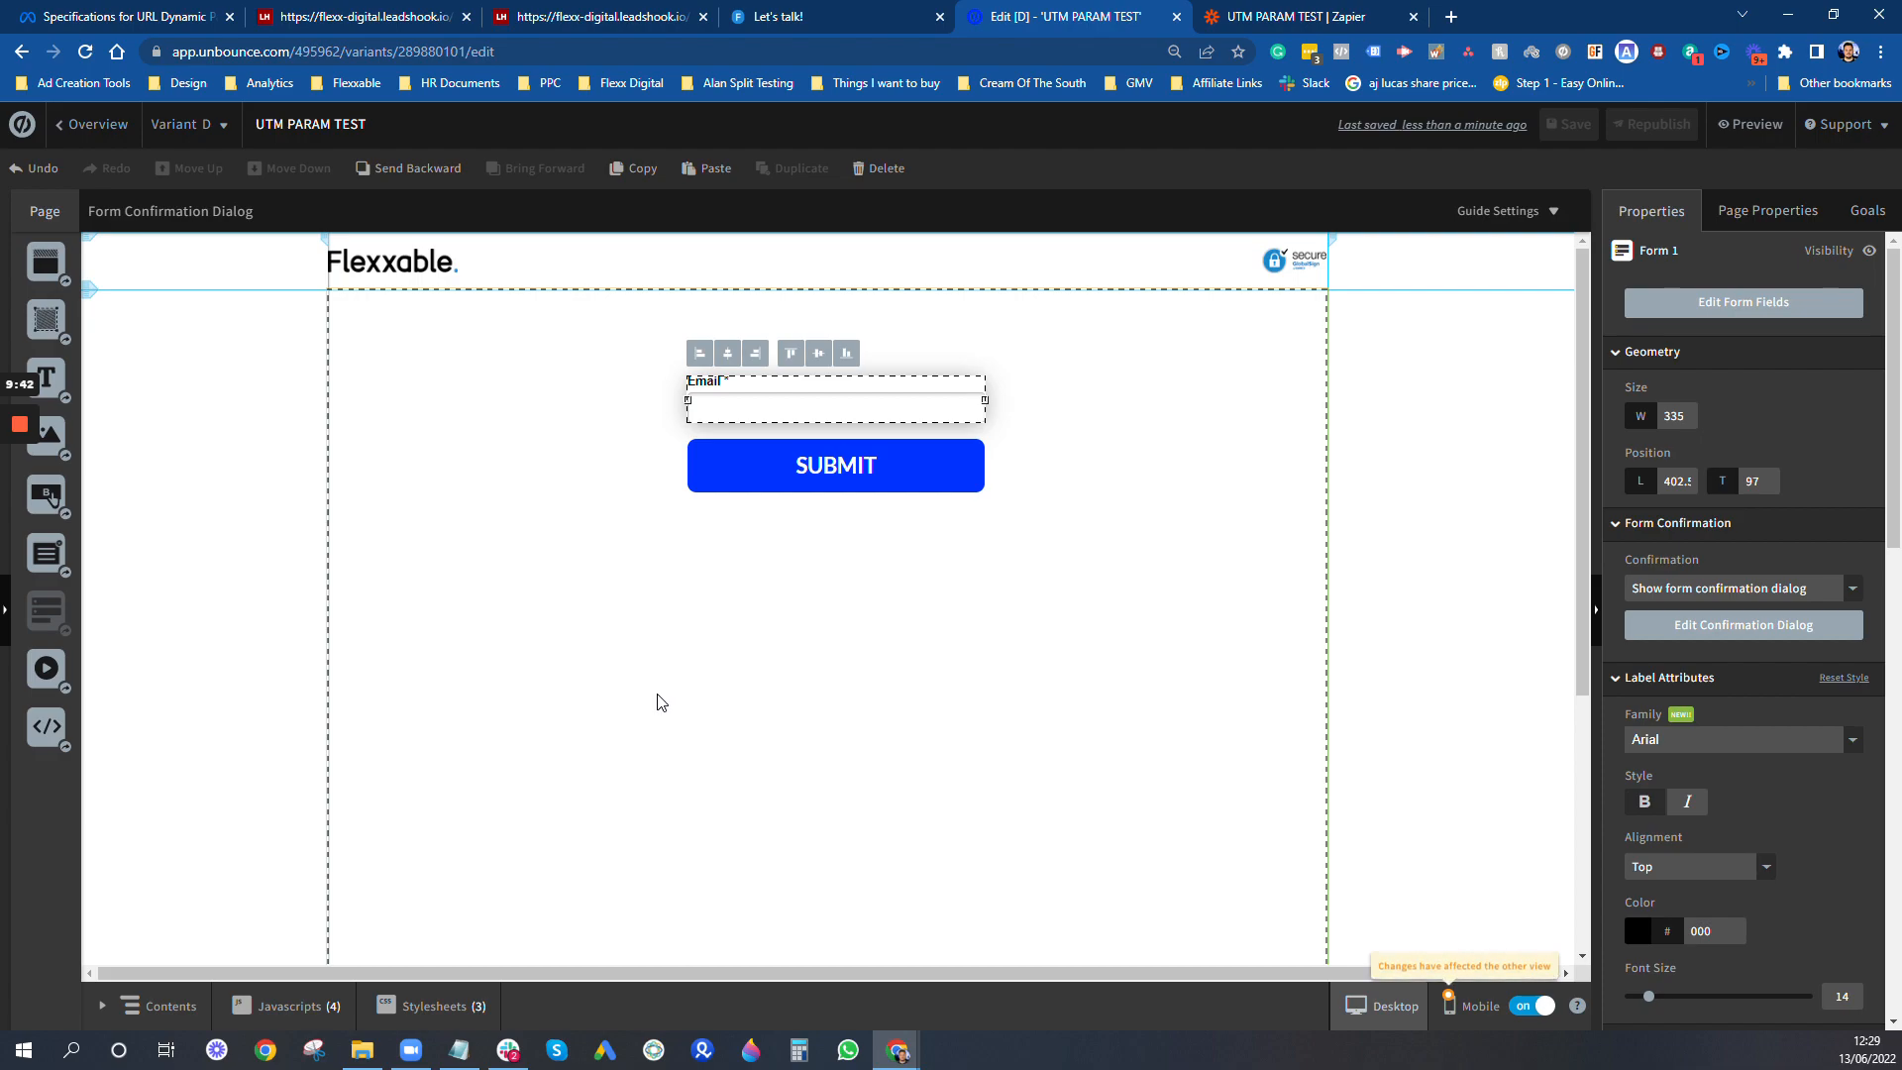
# - Return to the UTM PARAM TEST page overview and open the page's webhook integrations
pyautogui.click(124, 142)
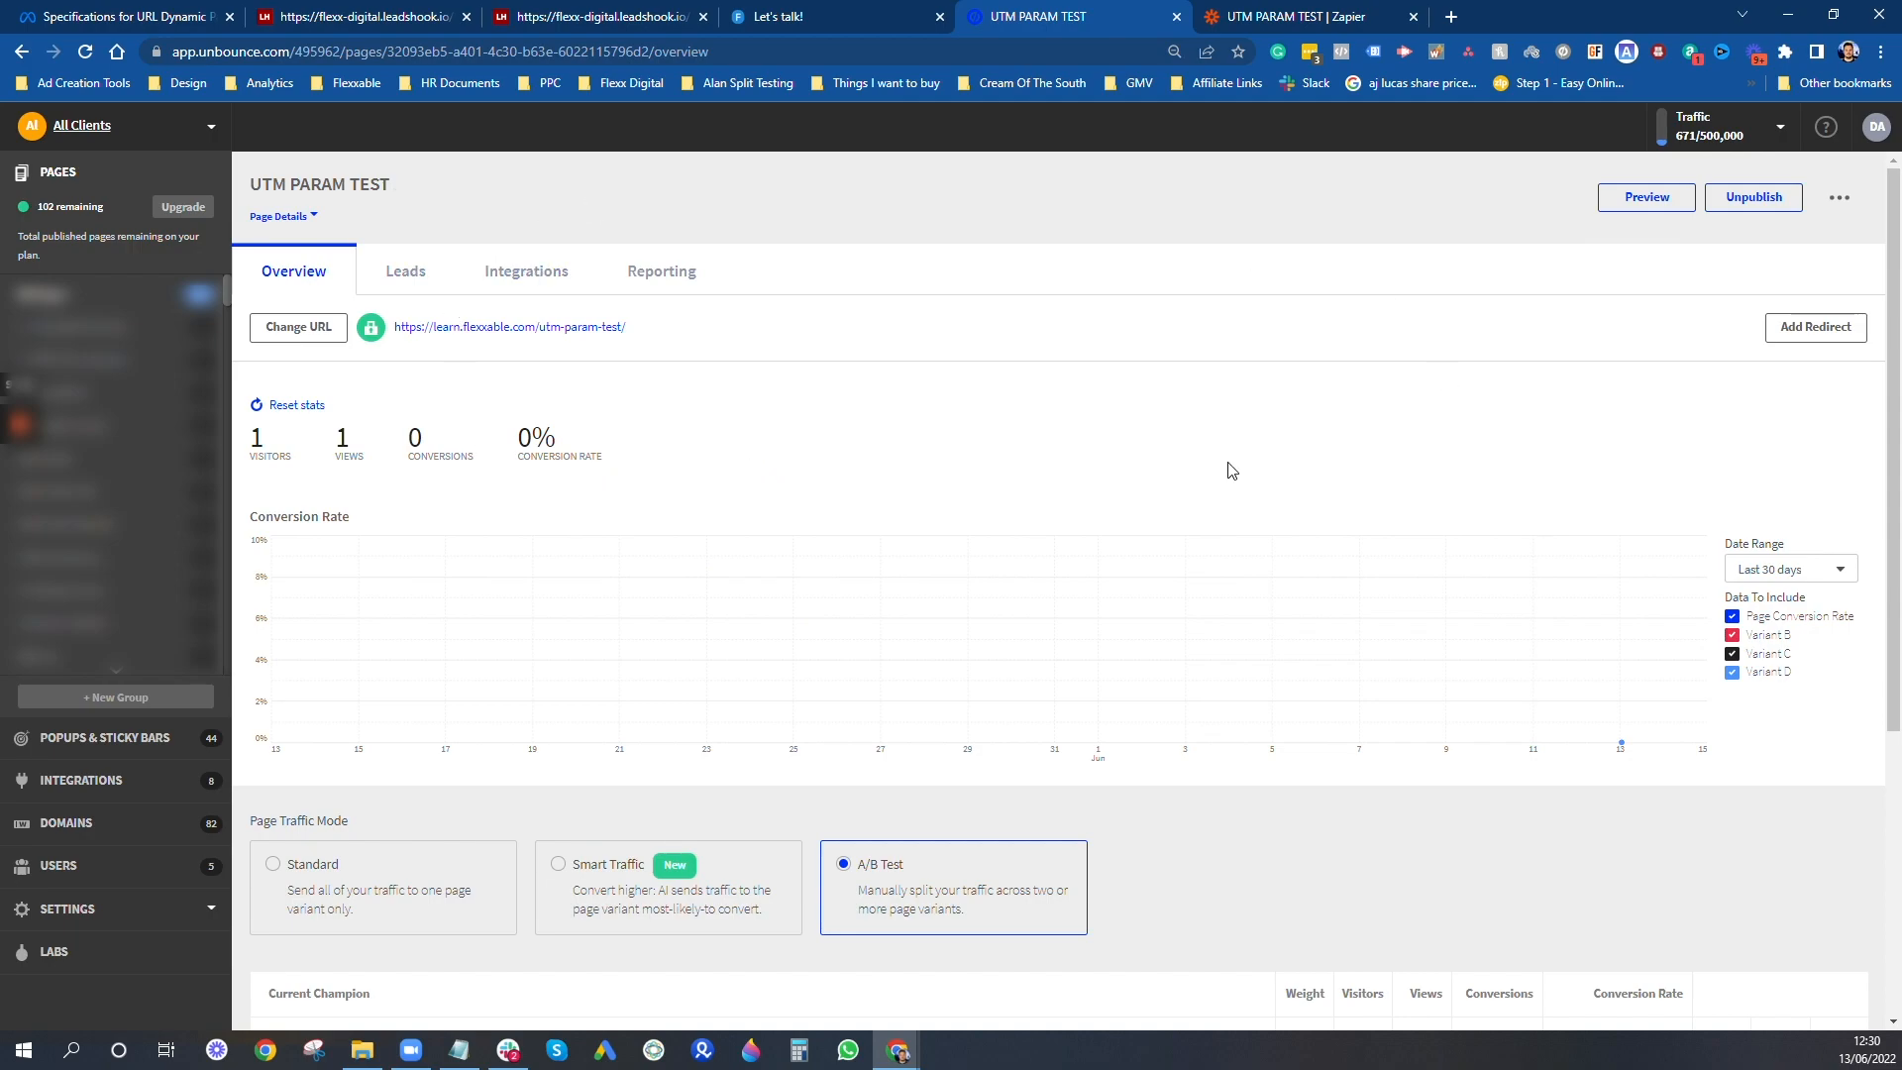
pyautogui.scroll(-3, 1270, 517)
pyautogui.scroll(3, 1179, 511)
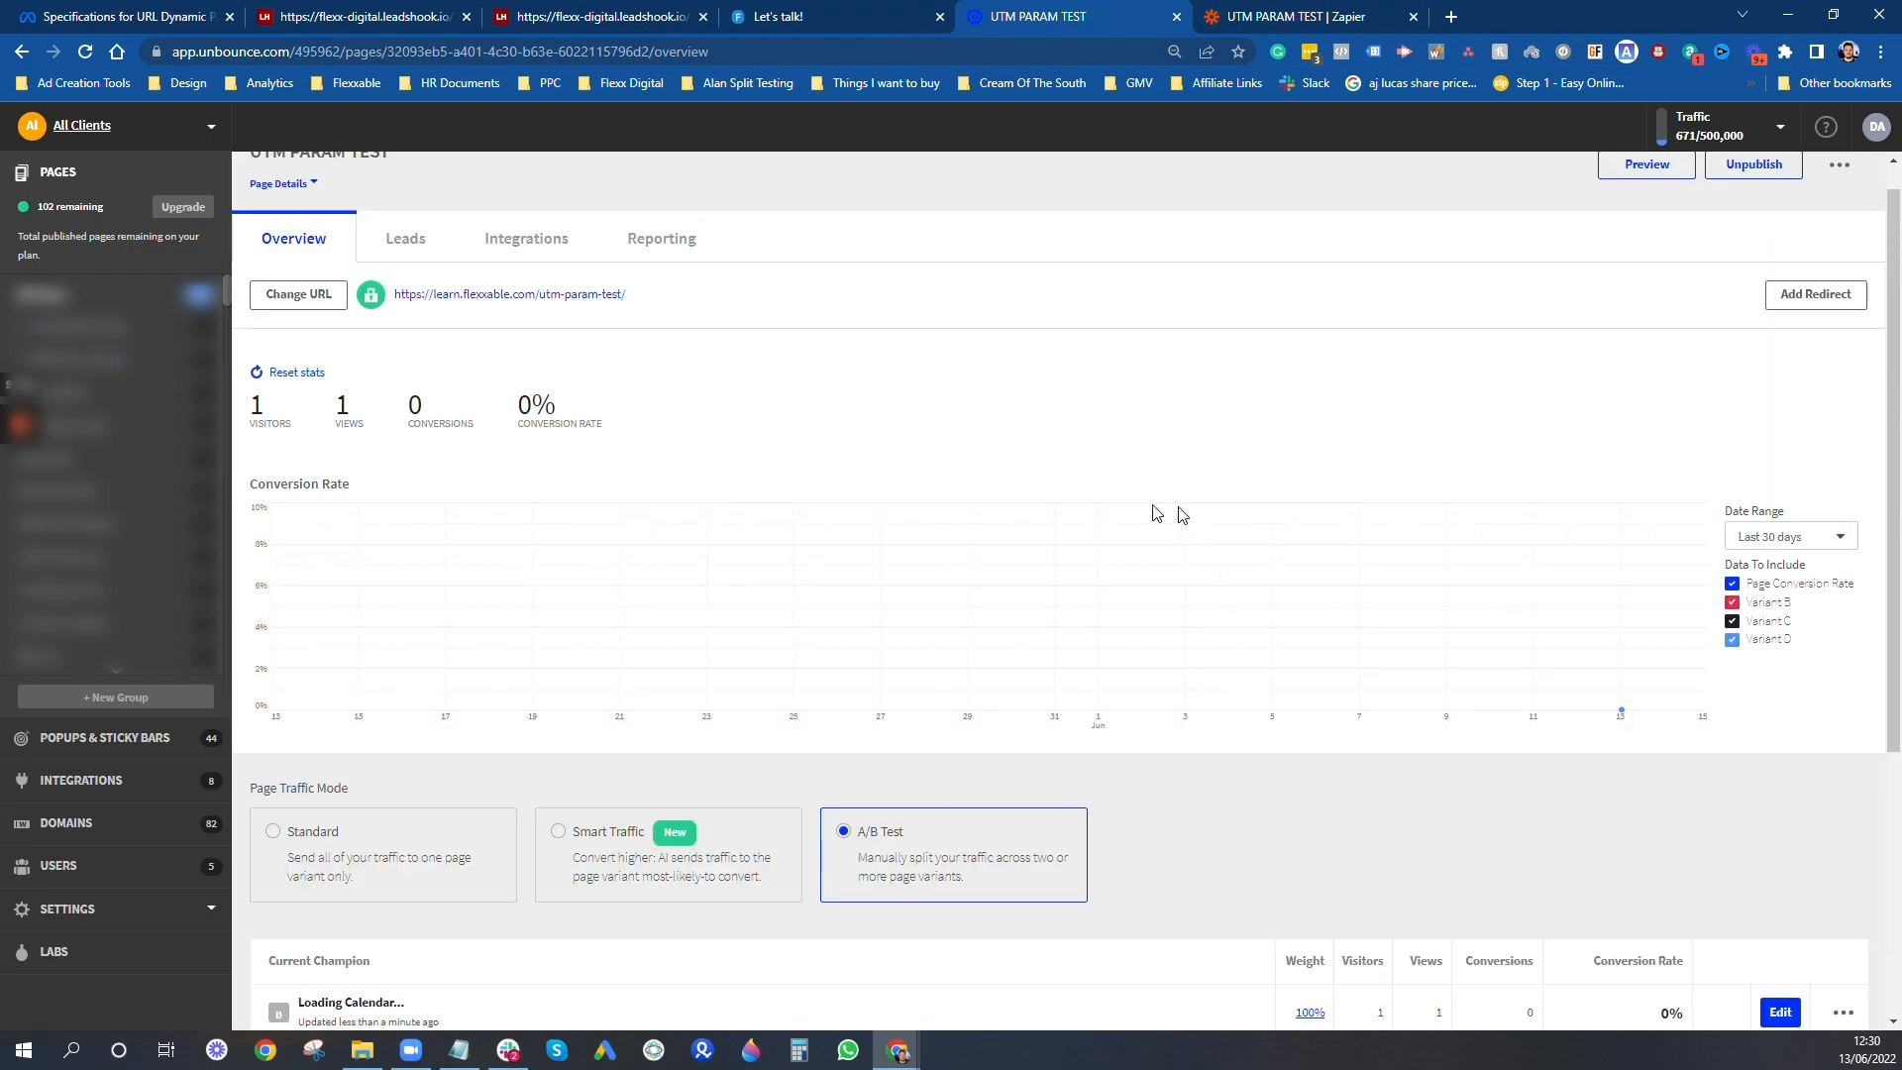
pyautogui.click(516, 280)
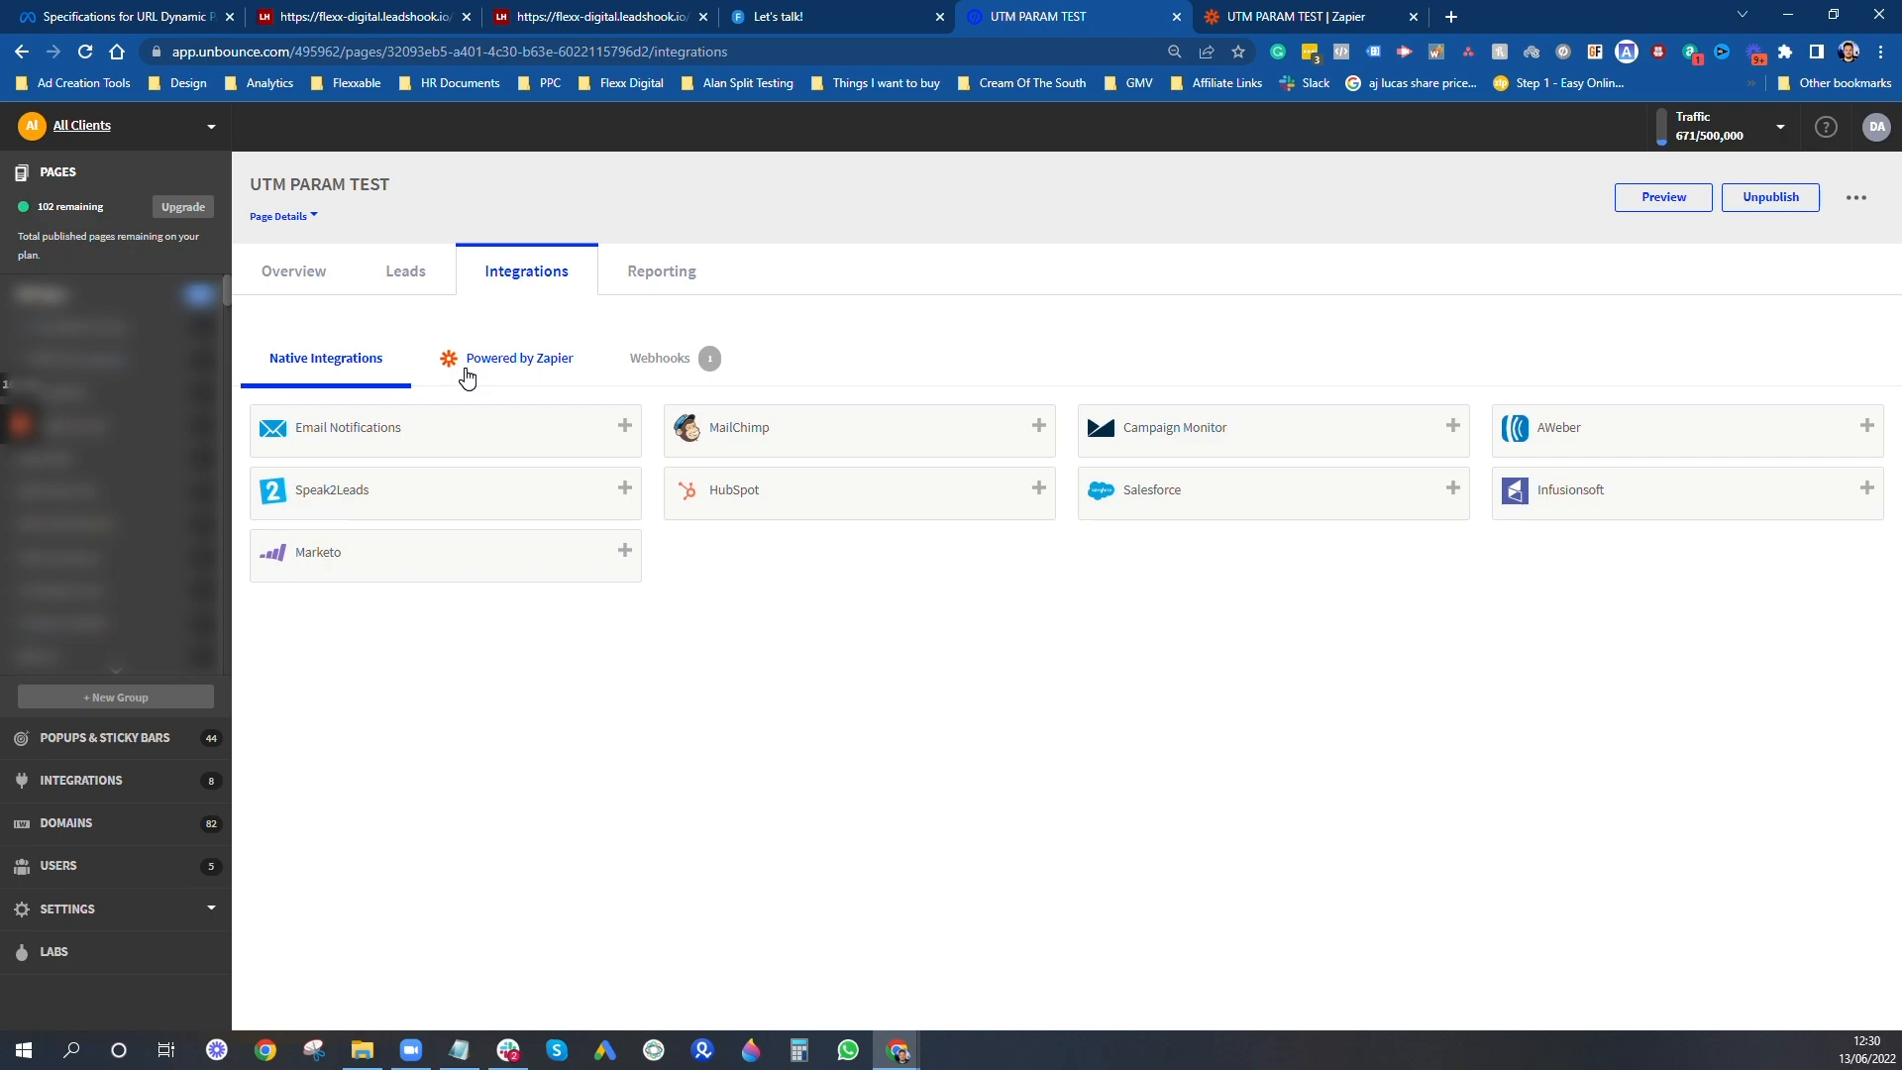
pyautogui.click(687, 365)
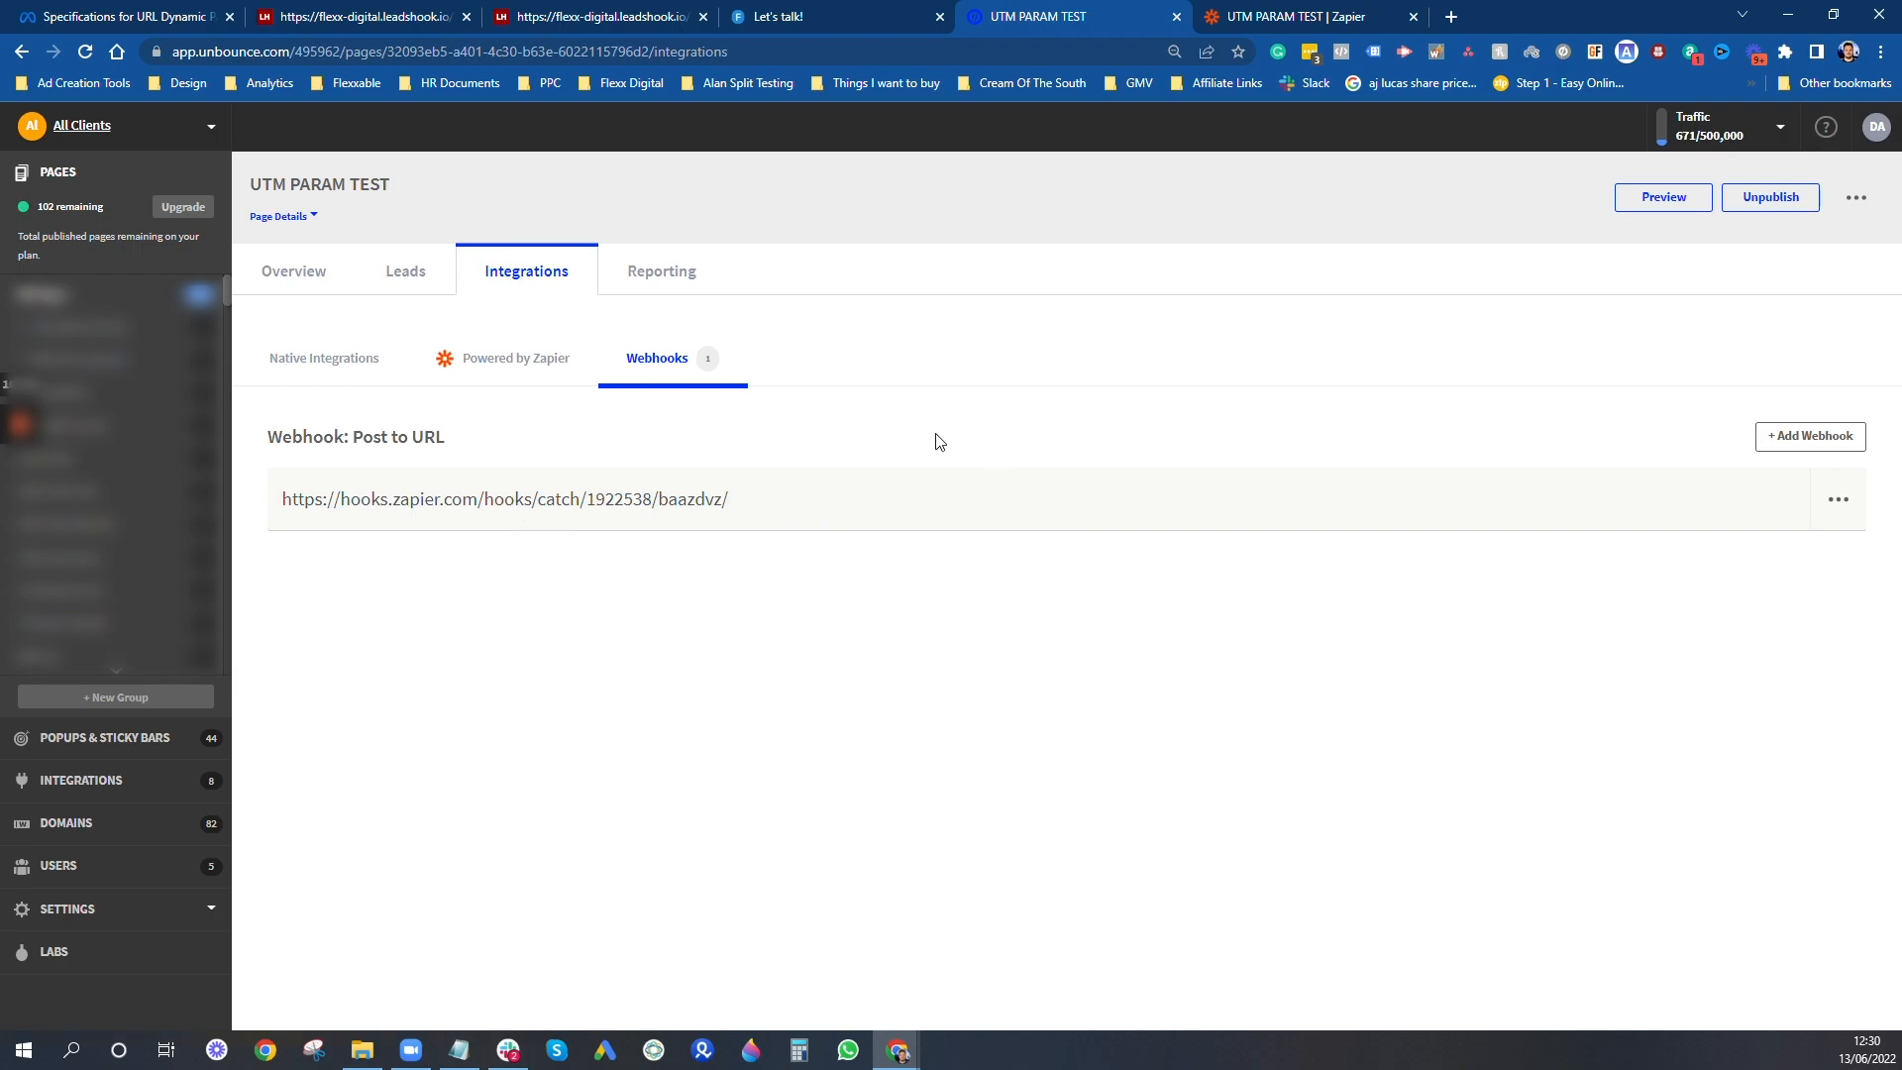
# - Switch to the UTM PARAM TEST Zap in Zapier and set its trigger event to Catch Hook, without a child key
pyautogui.click(1337, 17)
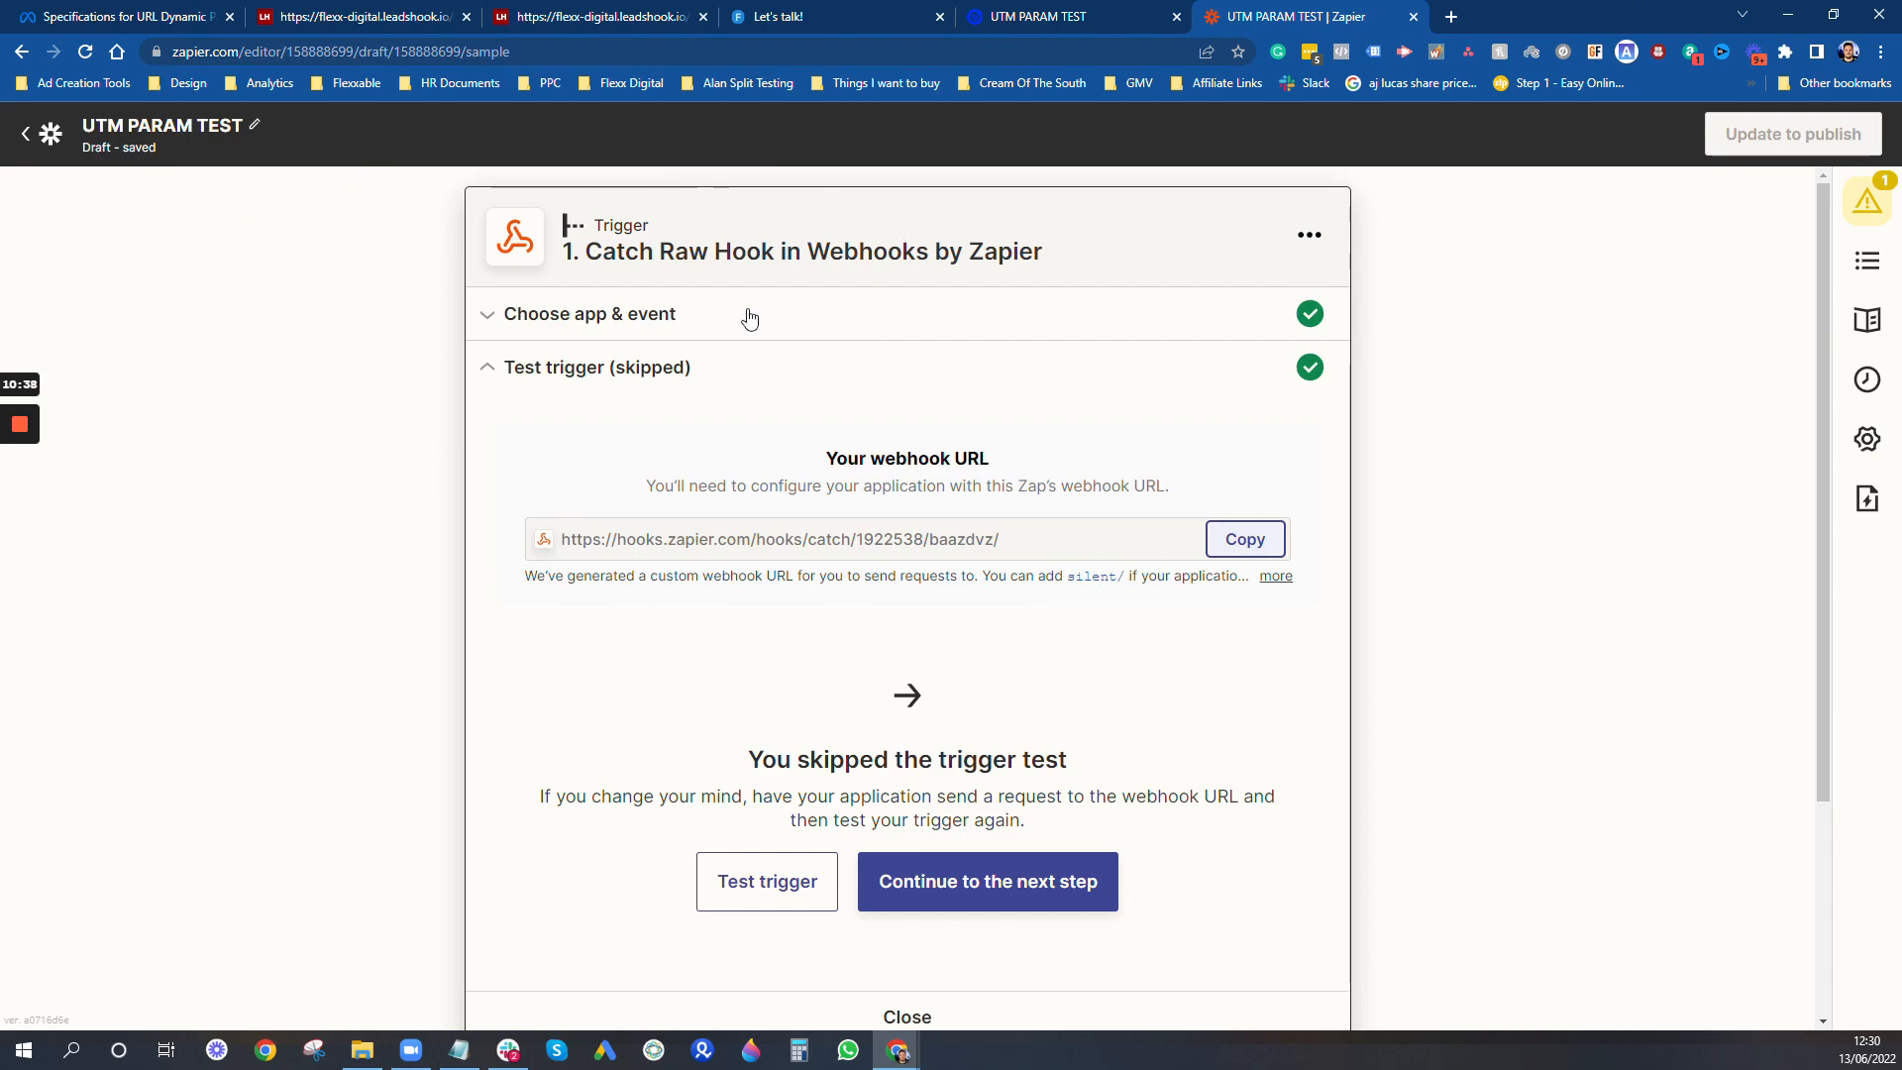
pyautogui.click(1061, 325)
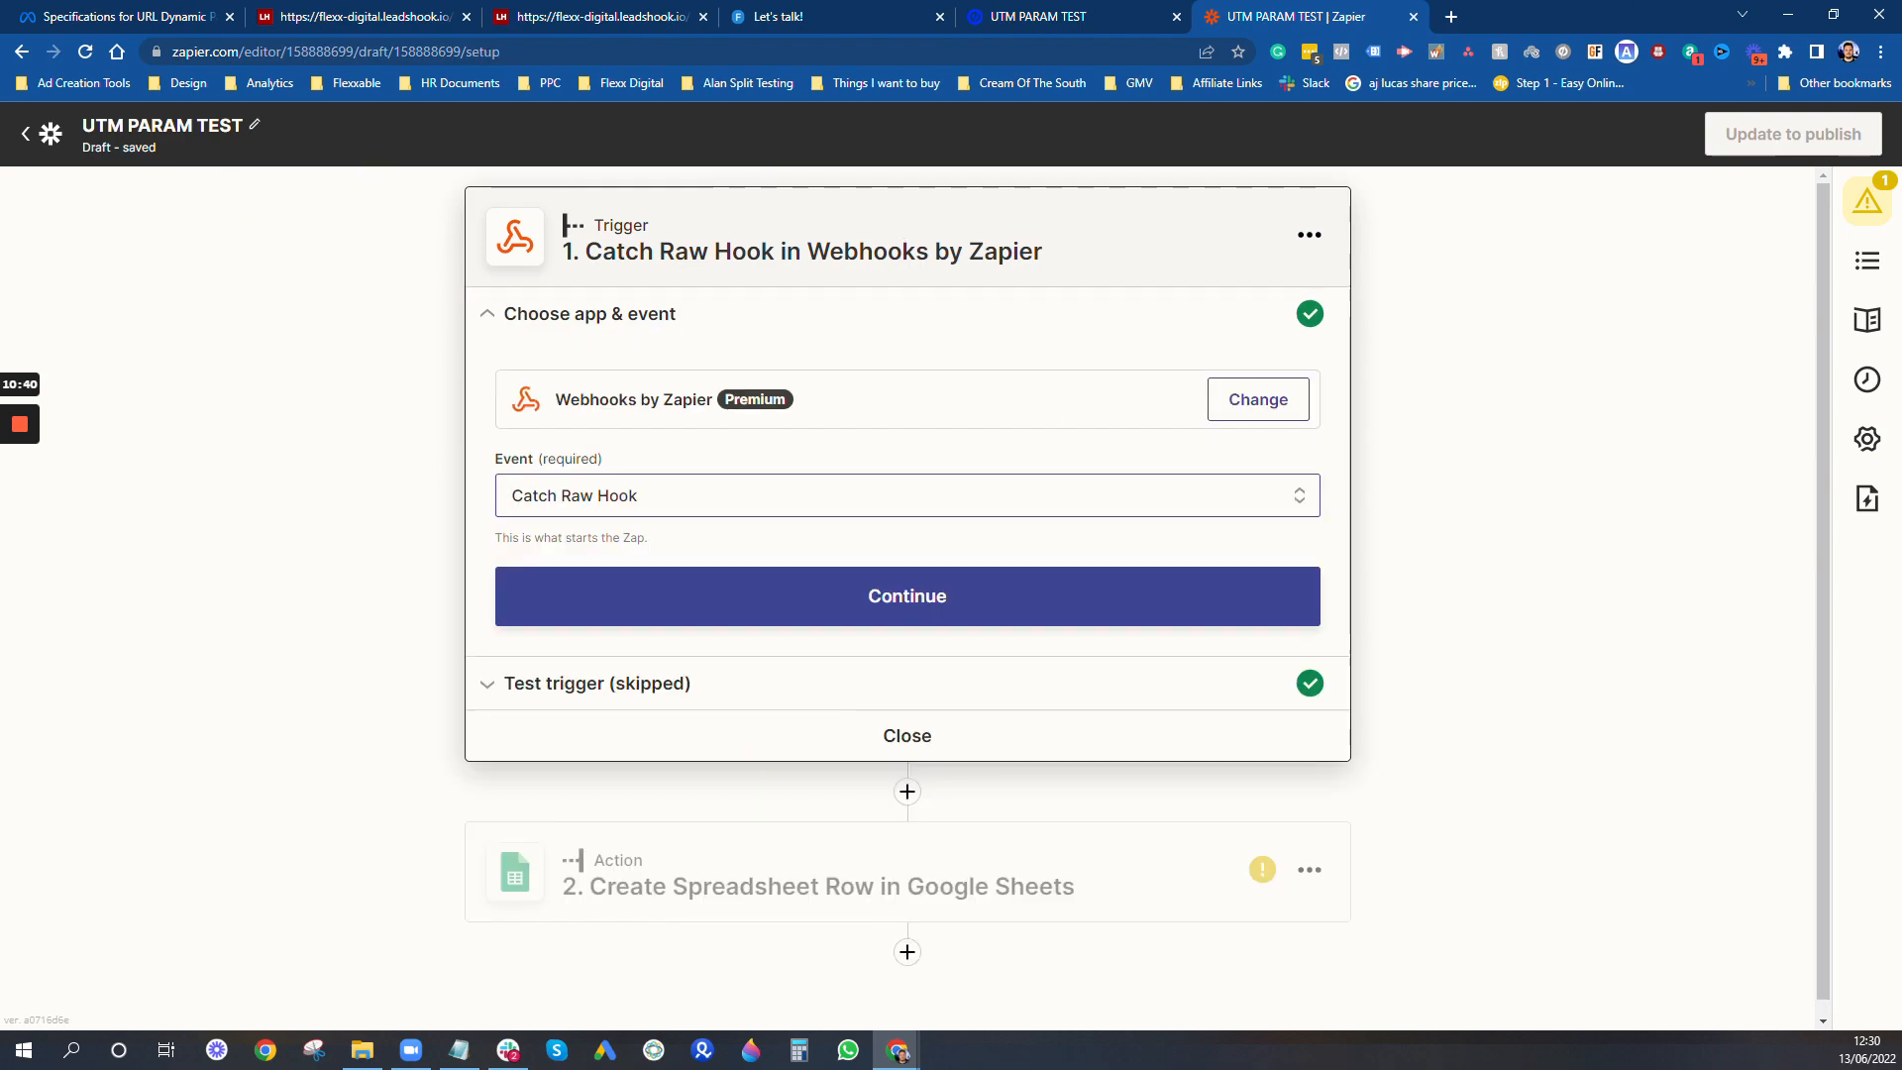
pyautogui.click(612, 683)
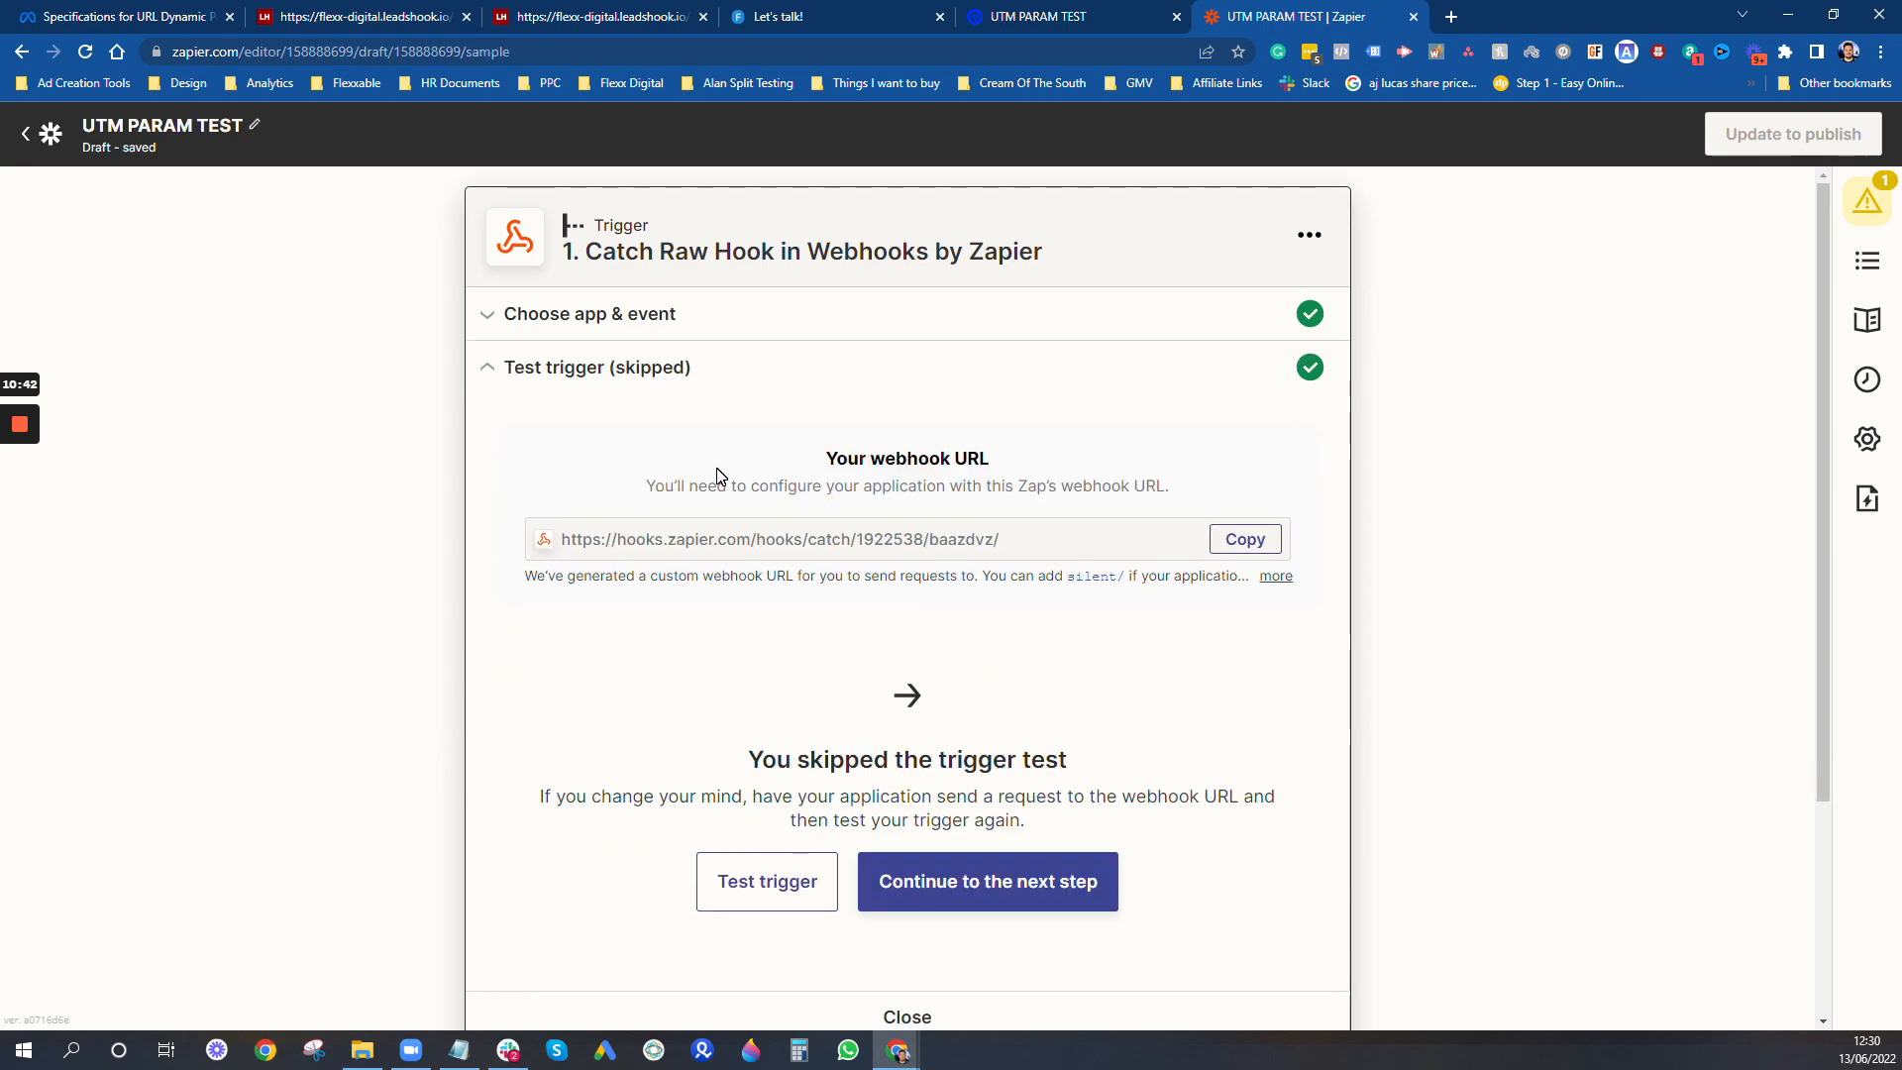
pyautogui.click(682, 335)
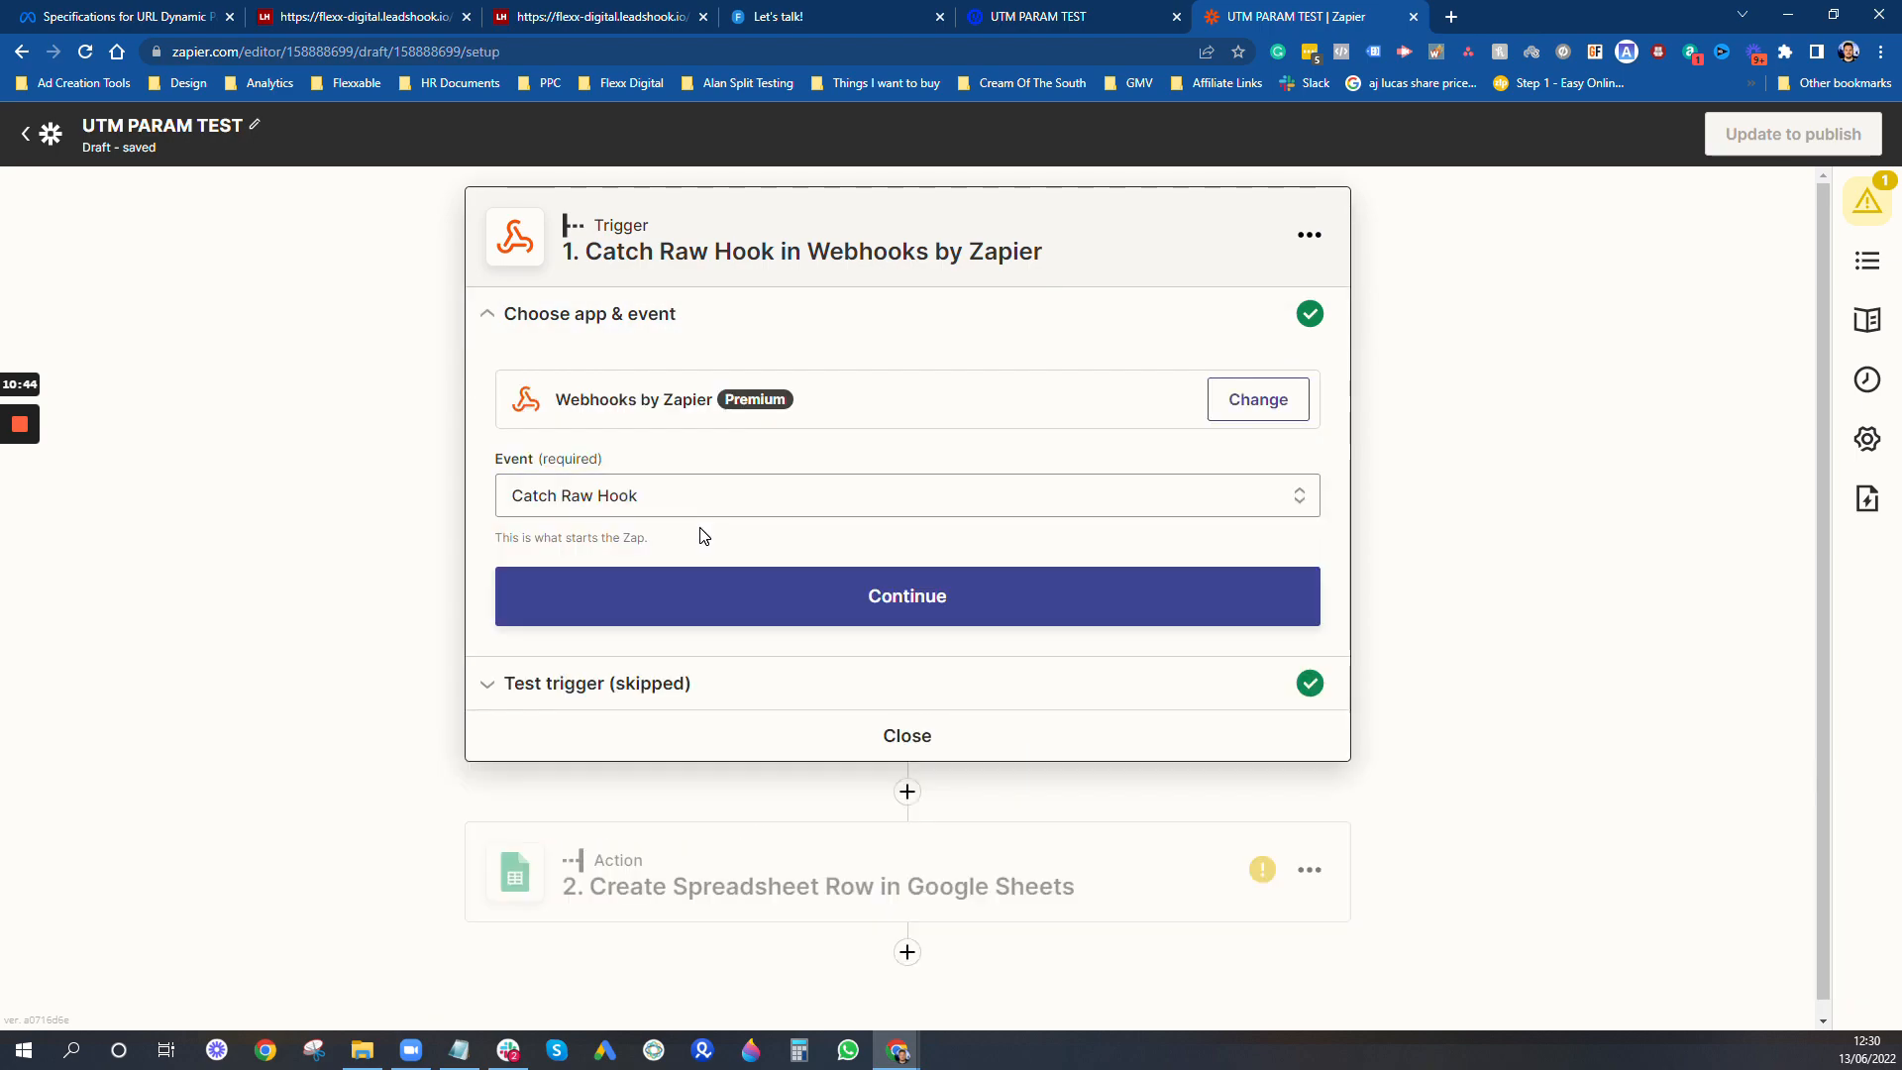
pyautogui.click(701, 504)
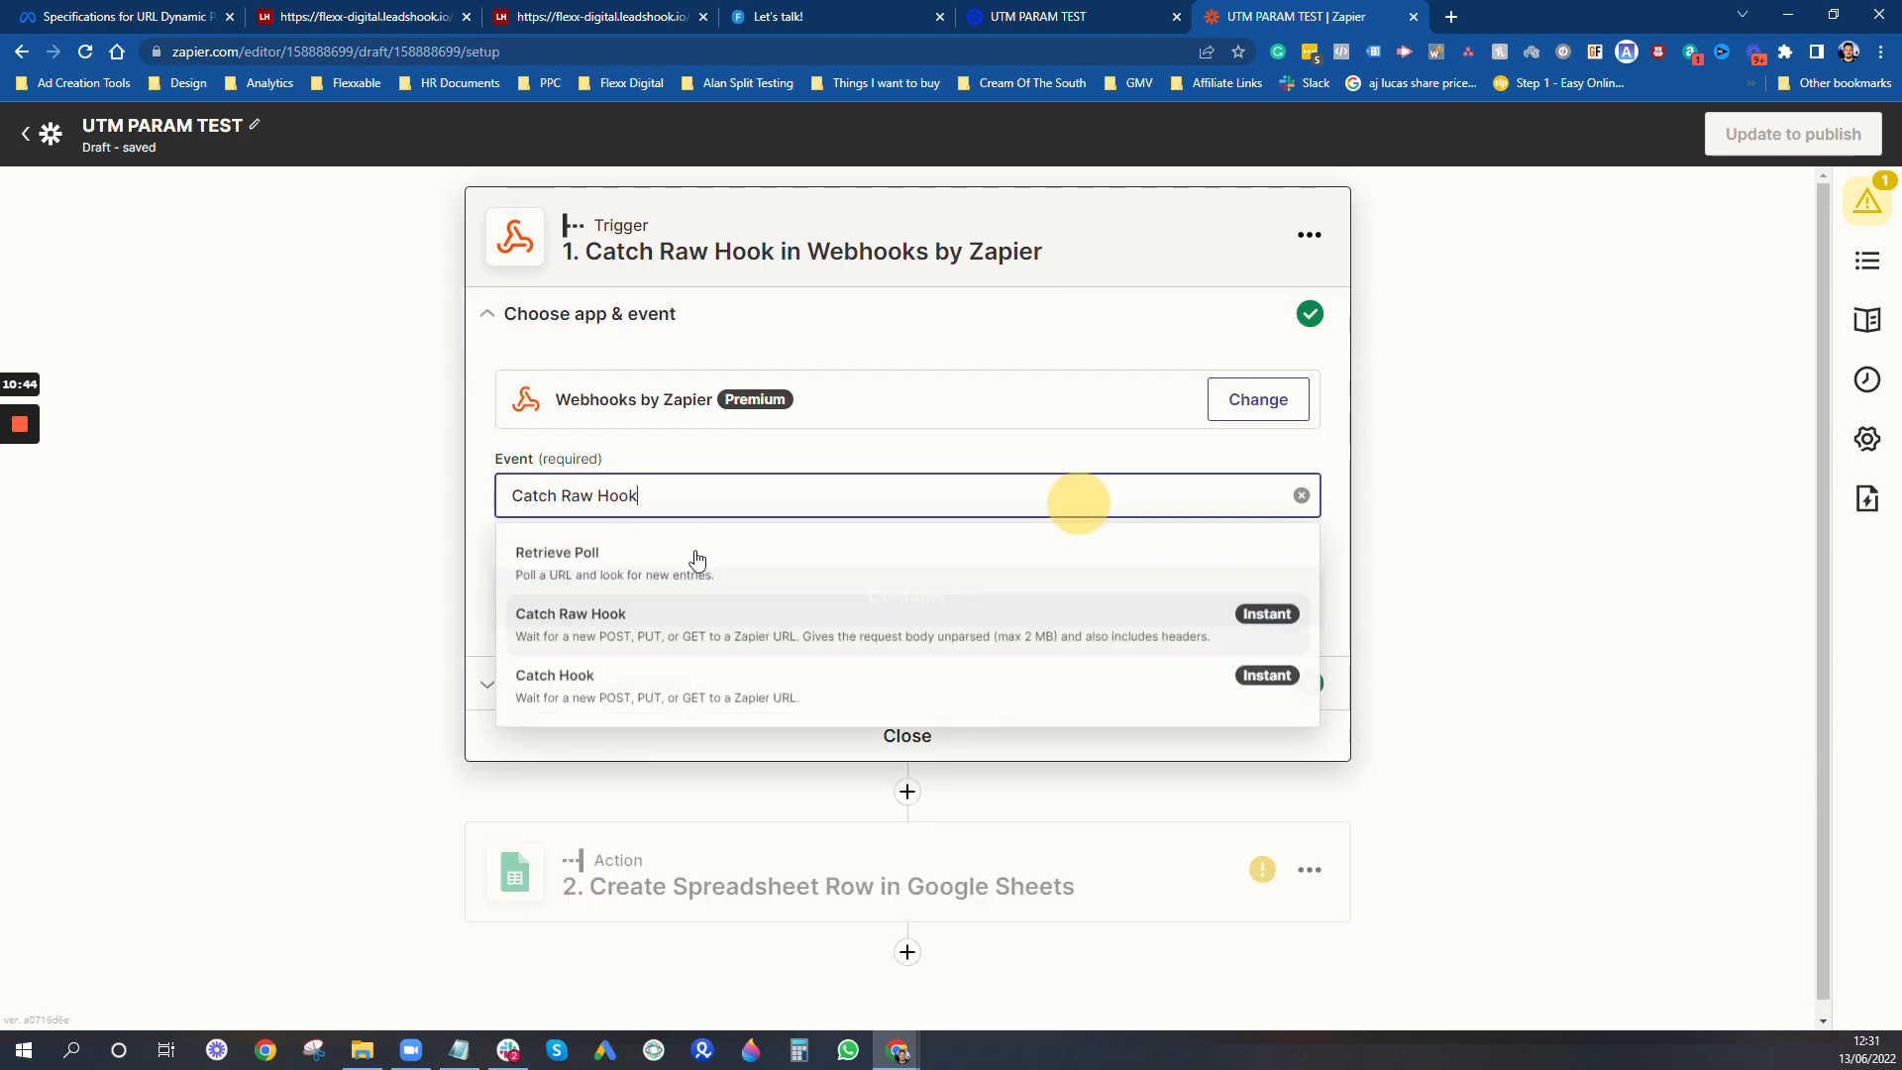
pyautogui.click(792, 699)
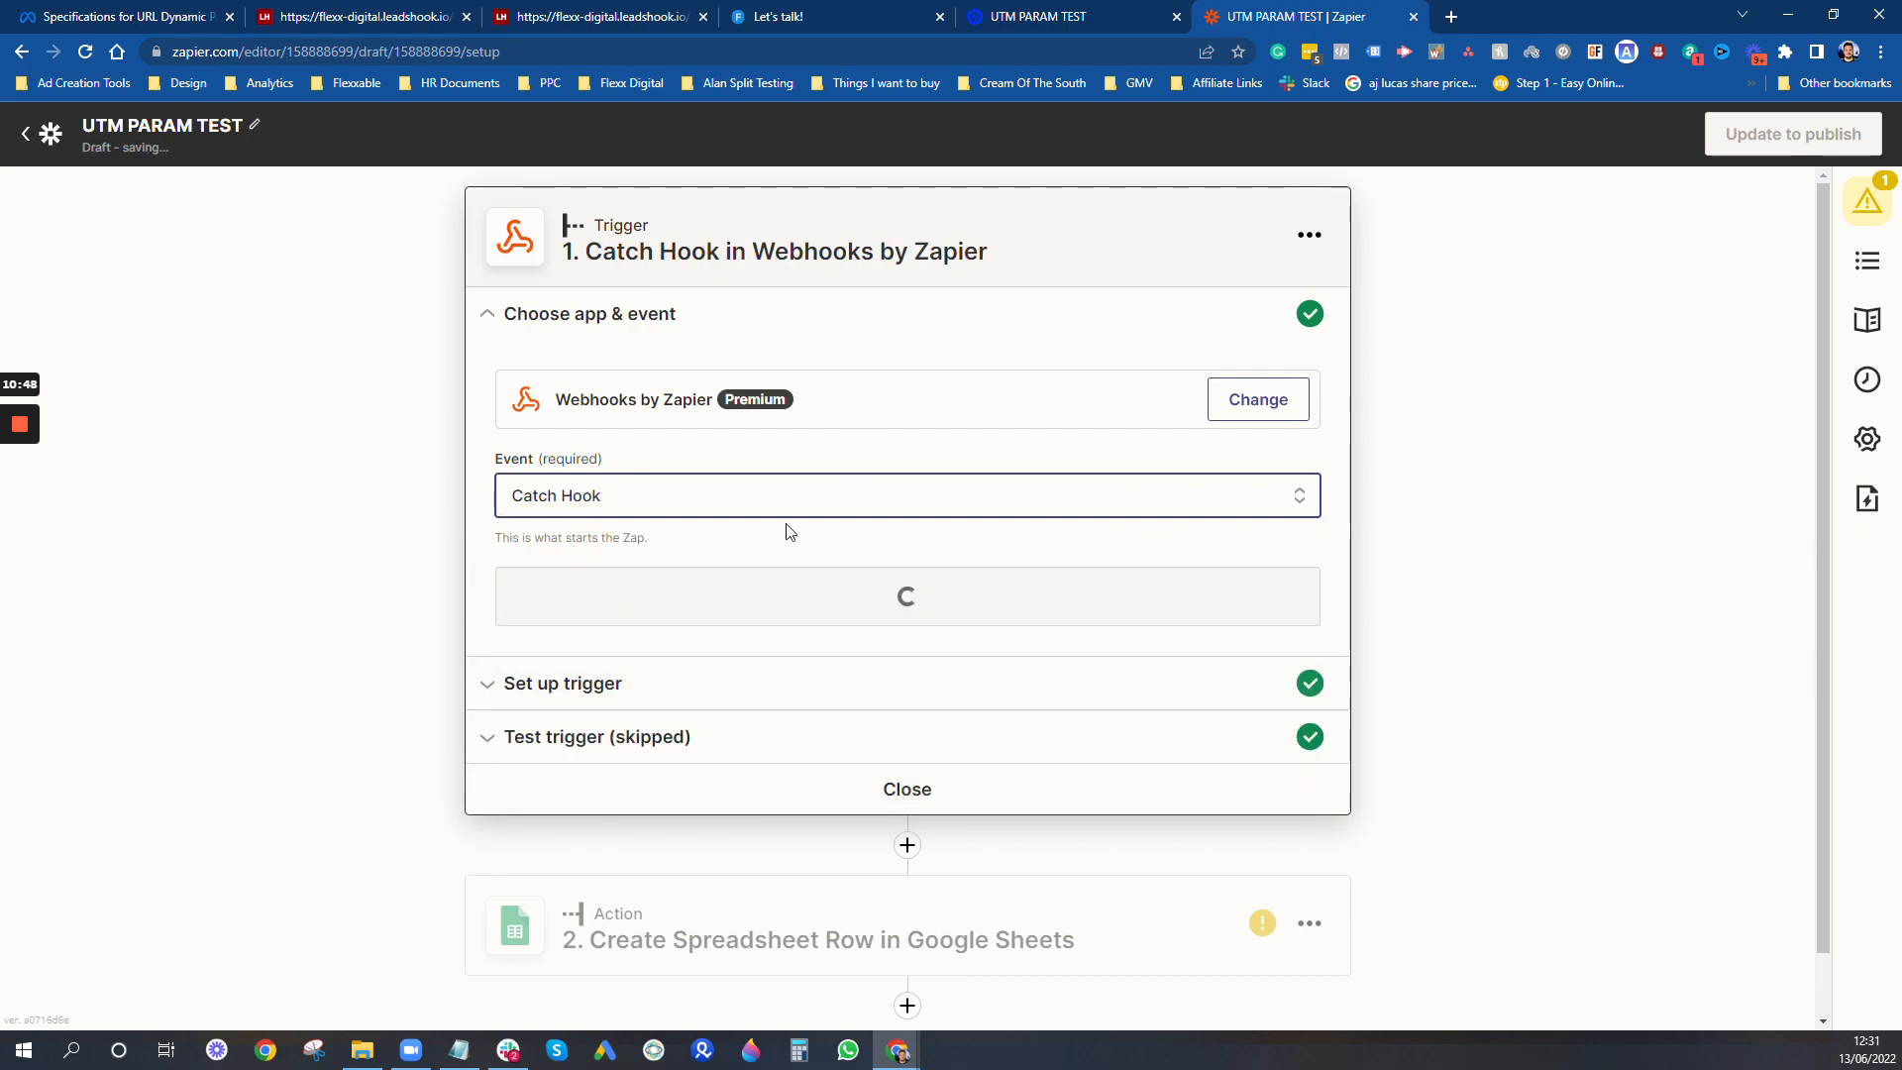
pyautogui.click(947, 594)
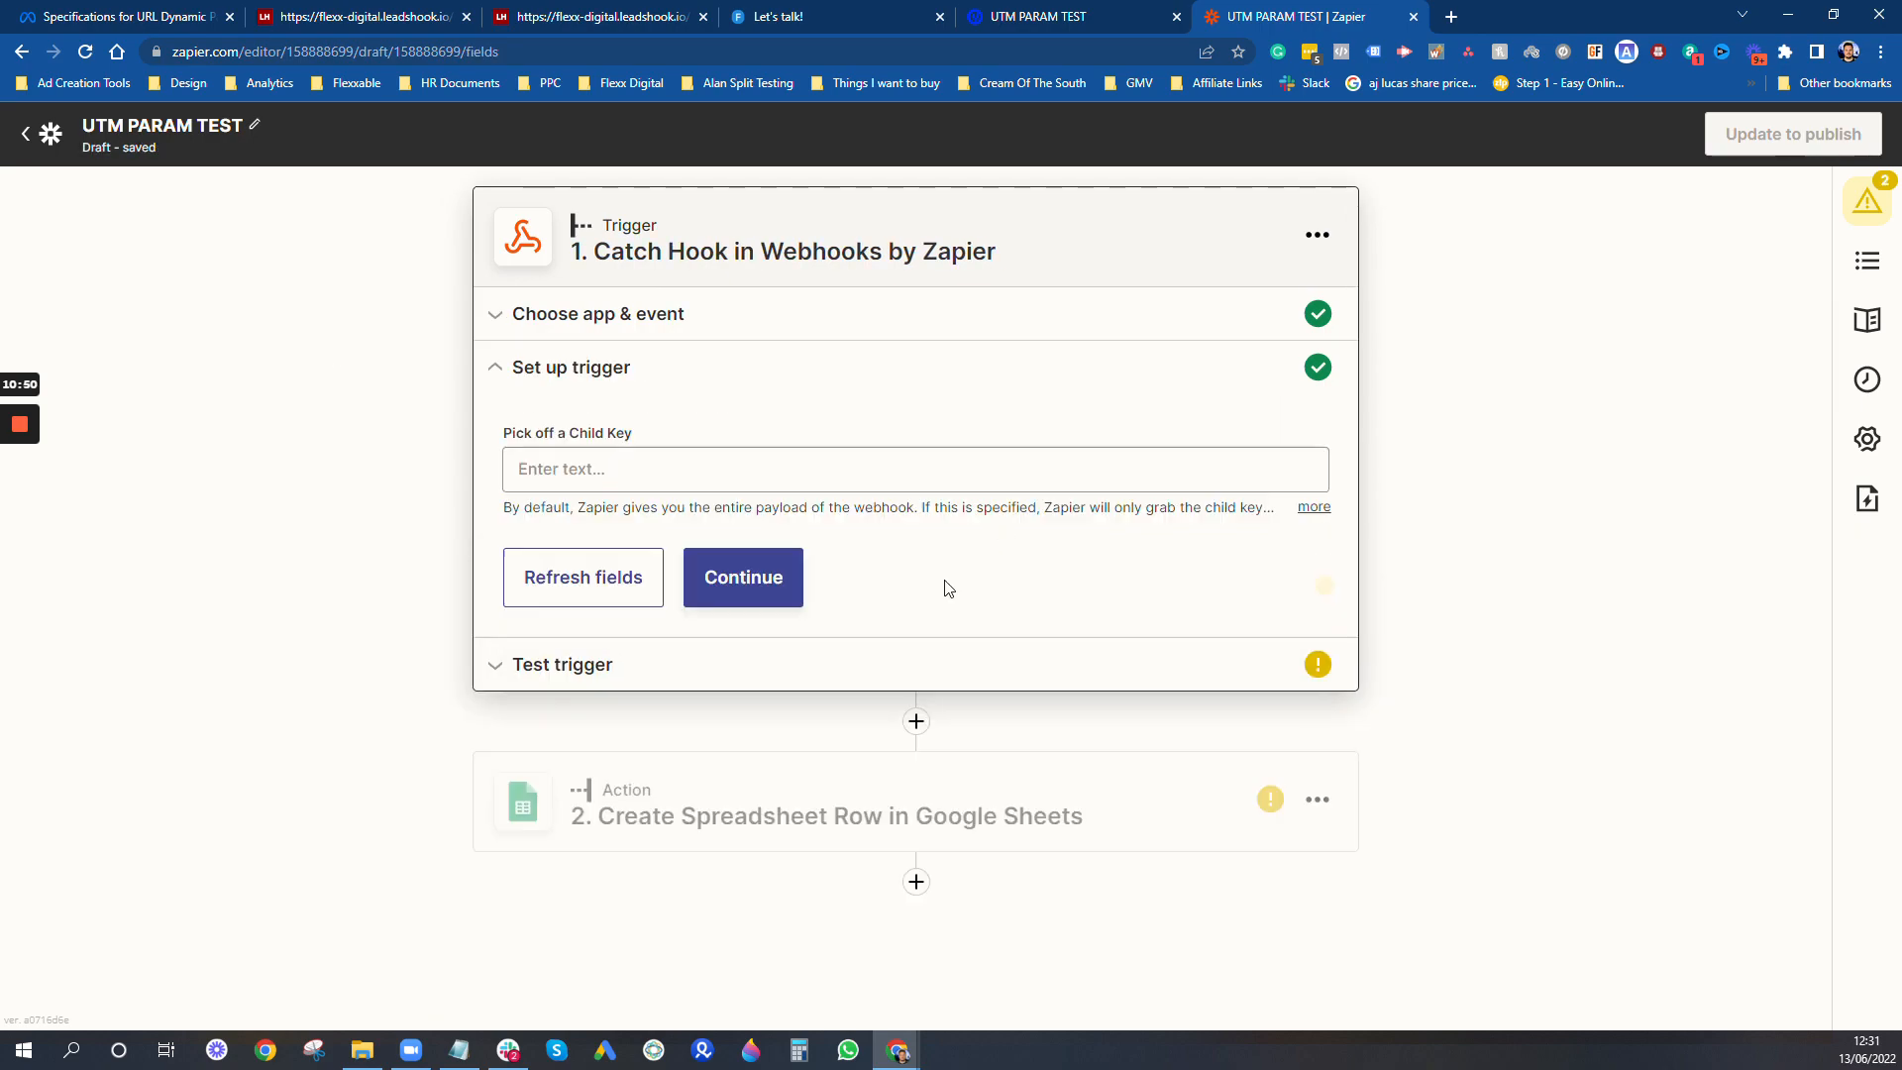
pyautogui.click(777, 590)
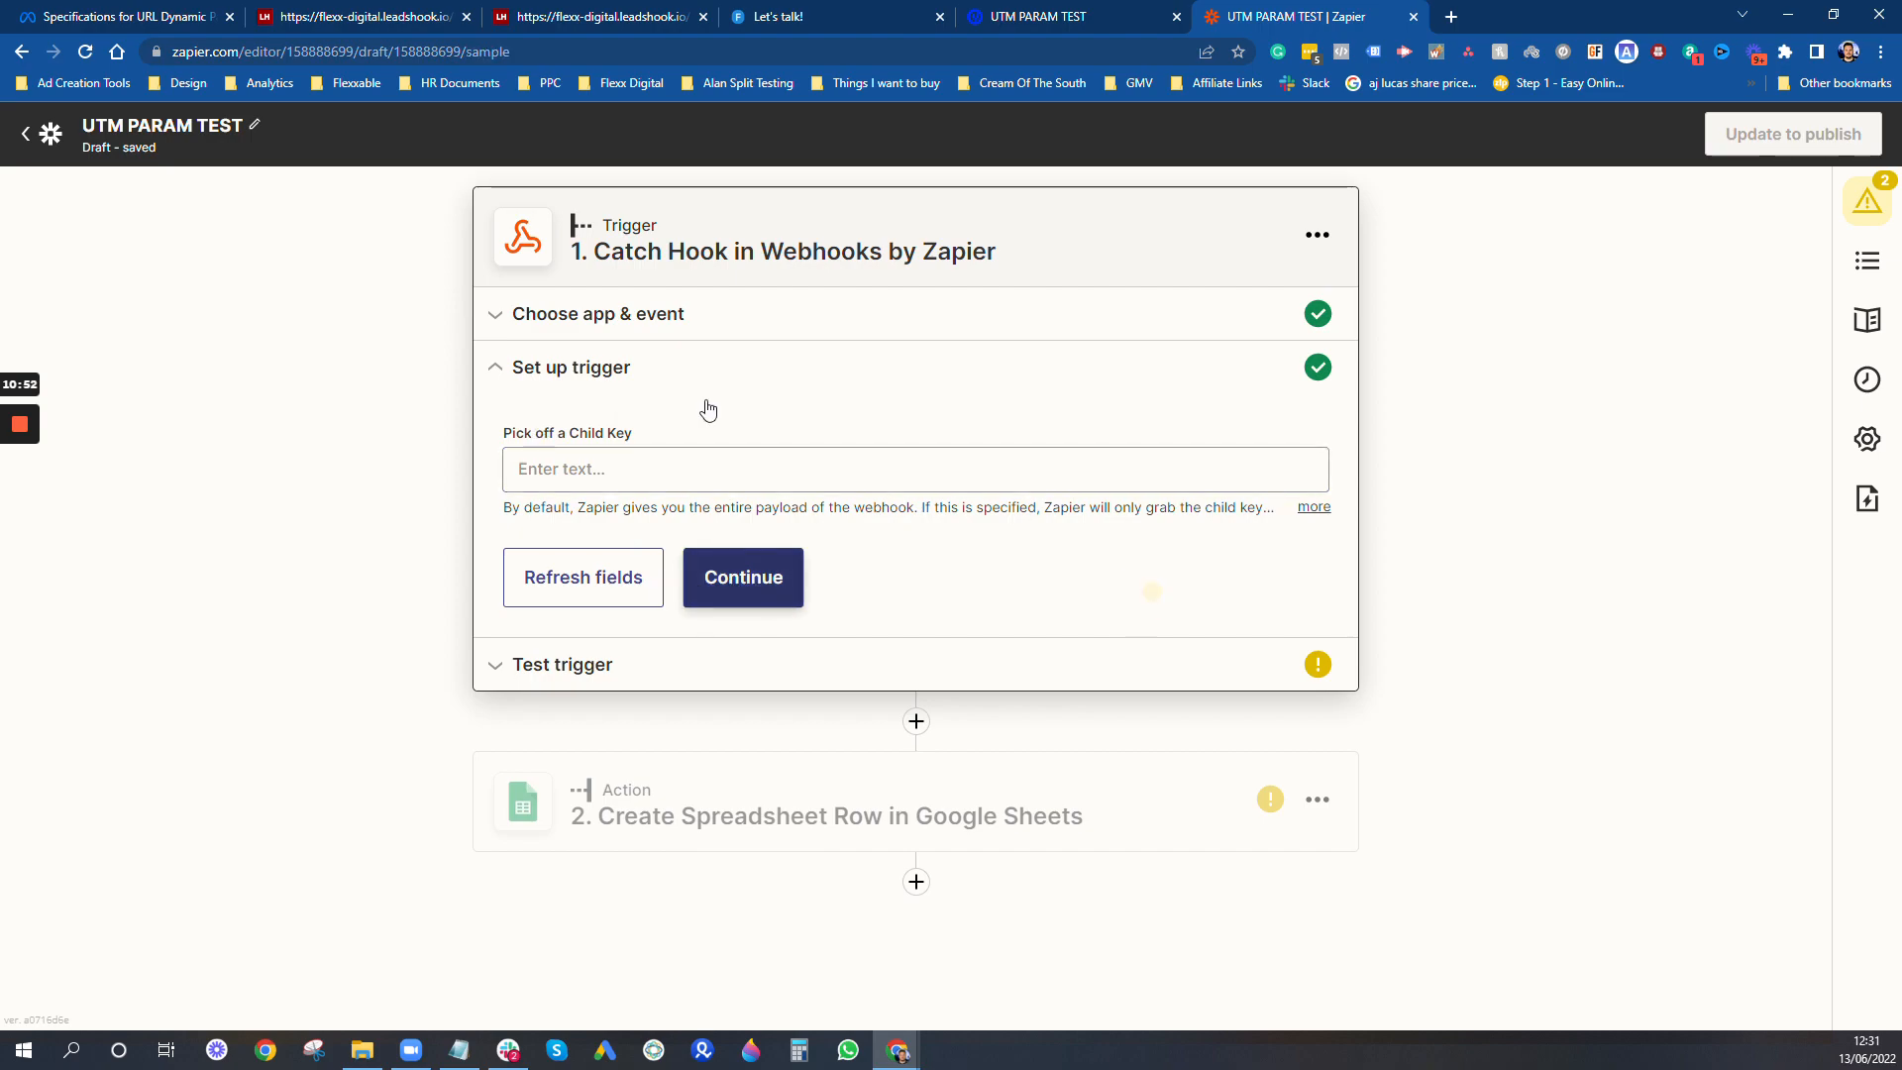
# - Copy the Zap's webhook URL, switch to Unbounce, and open the existing webhook's form data mapping for editing
pyautogui.click(1240, 594)
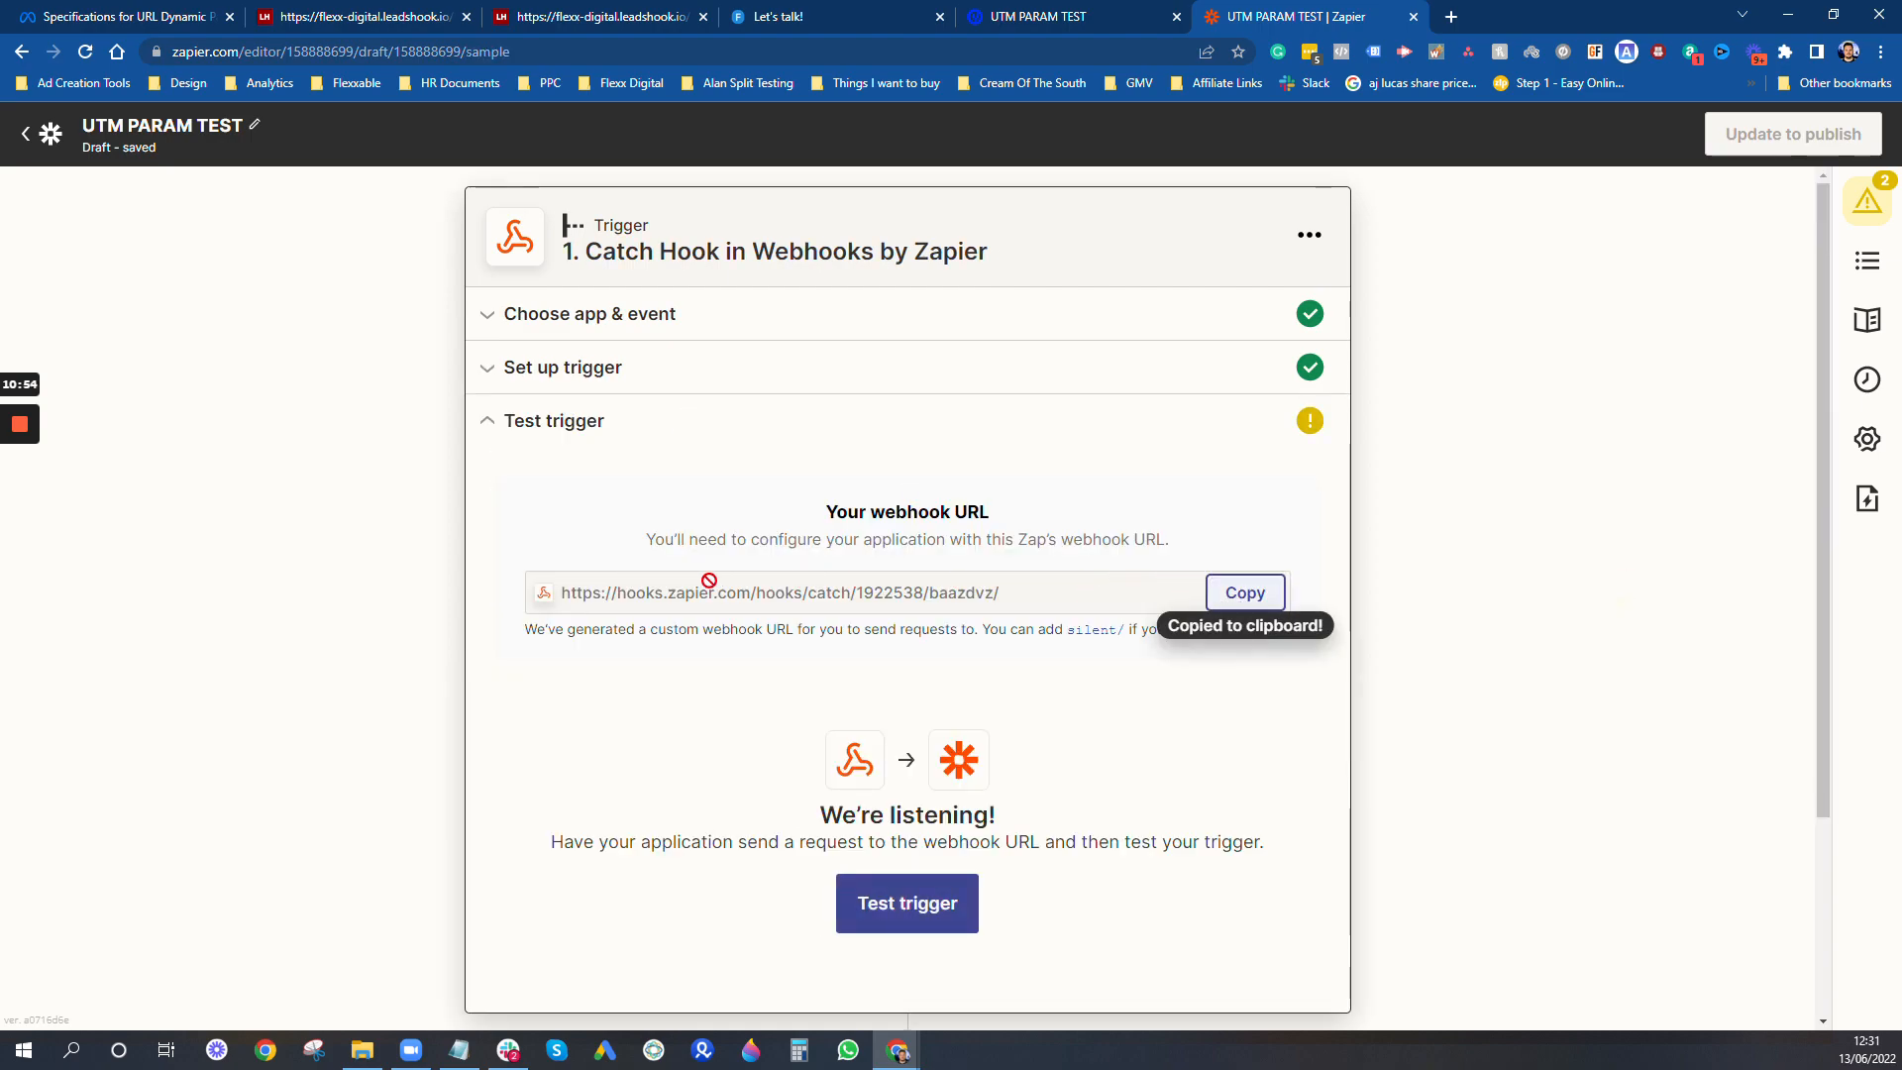
pyautogui.click(1089, 14)
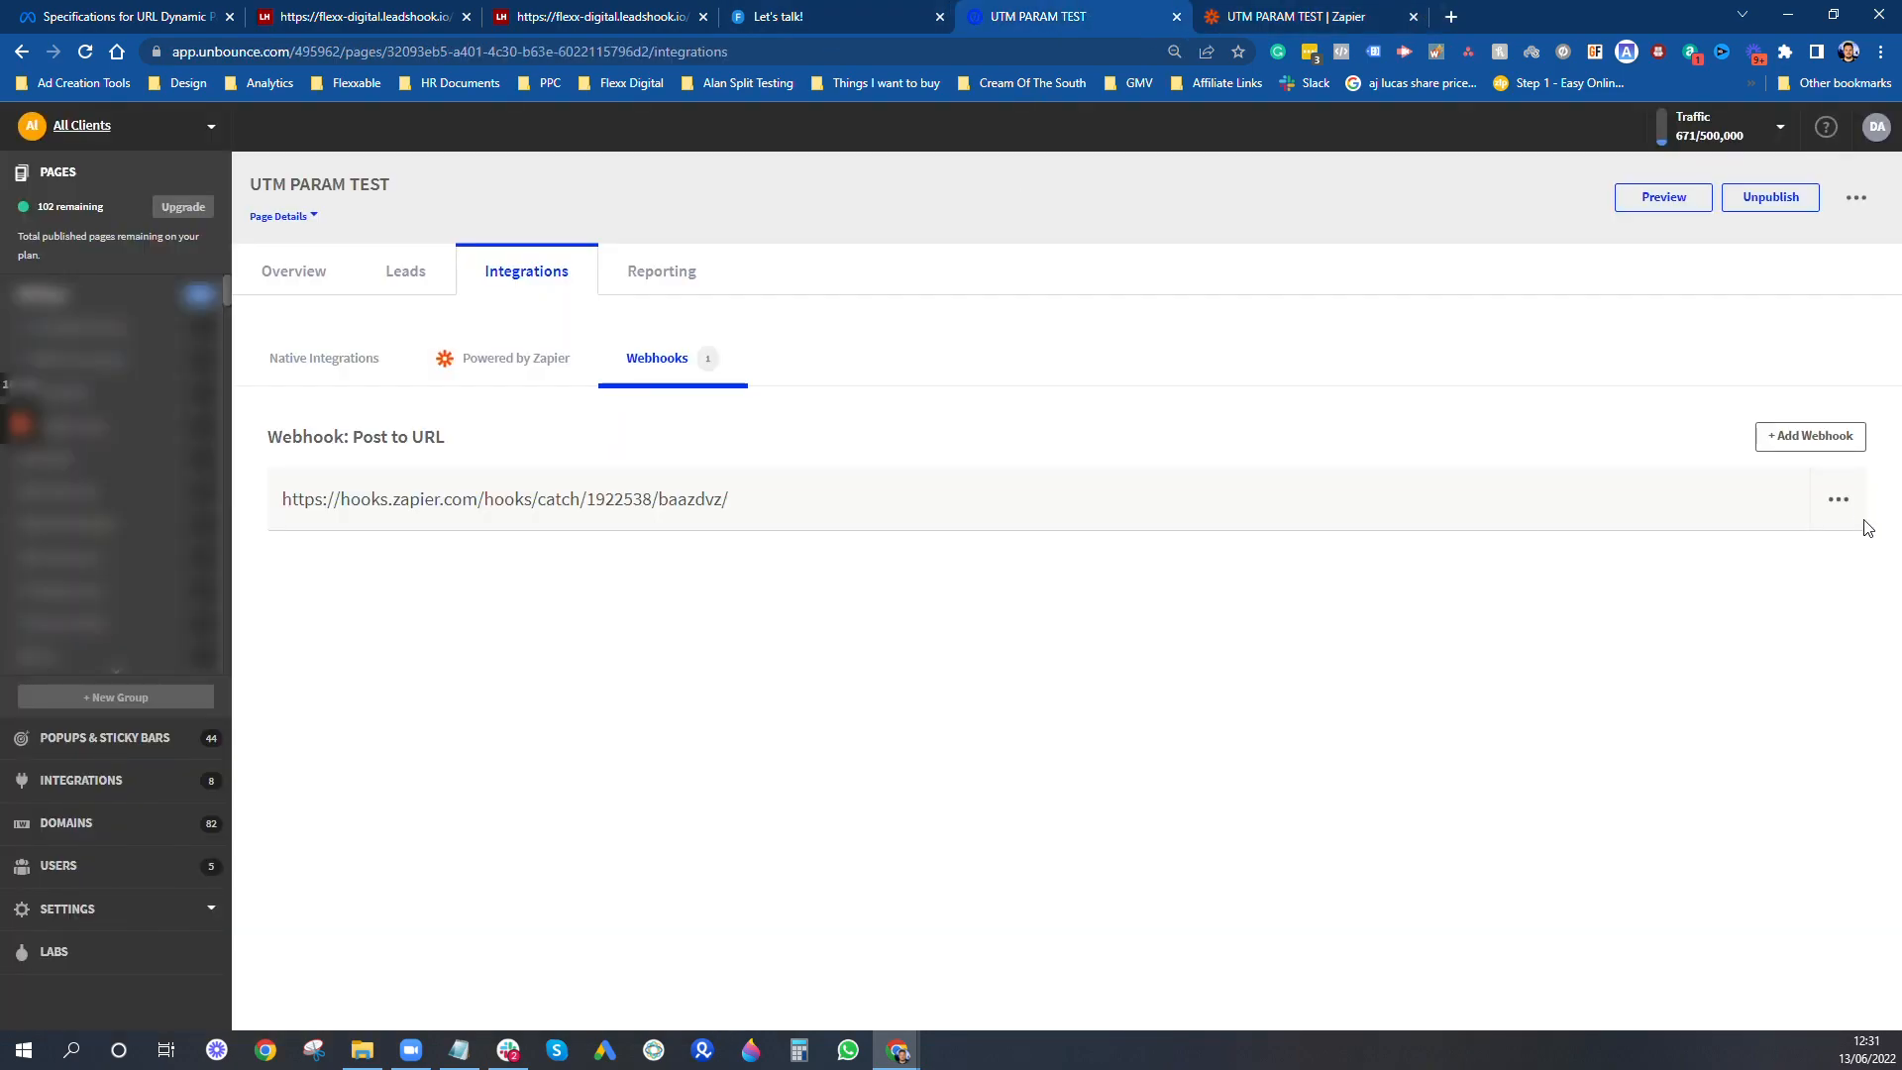
pyautogui.click(1839, 499)
pyautogui.click(1821, 558)
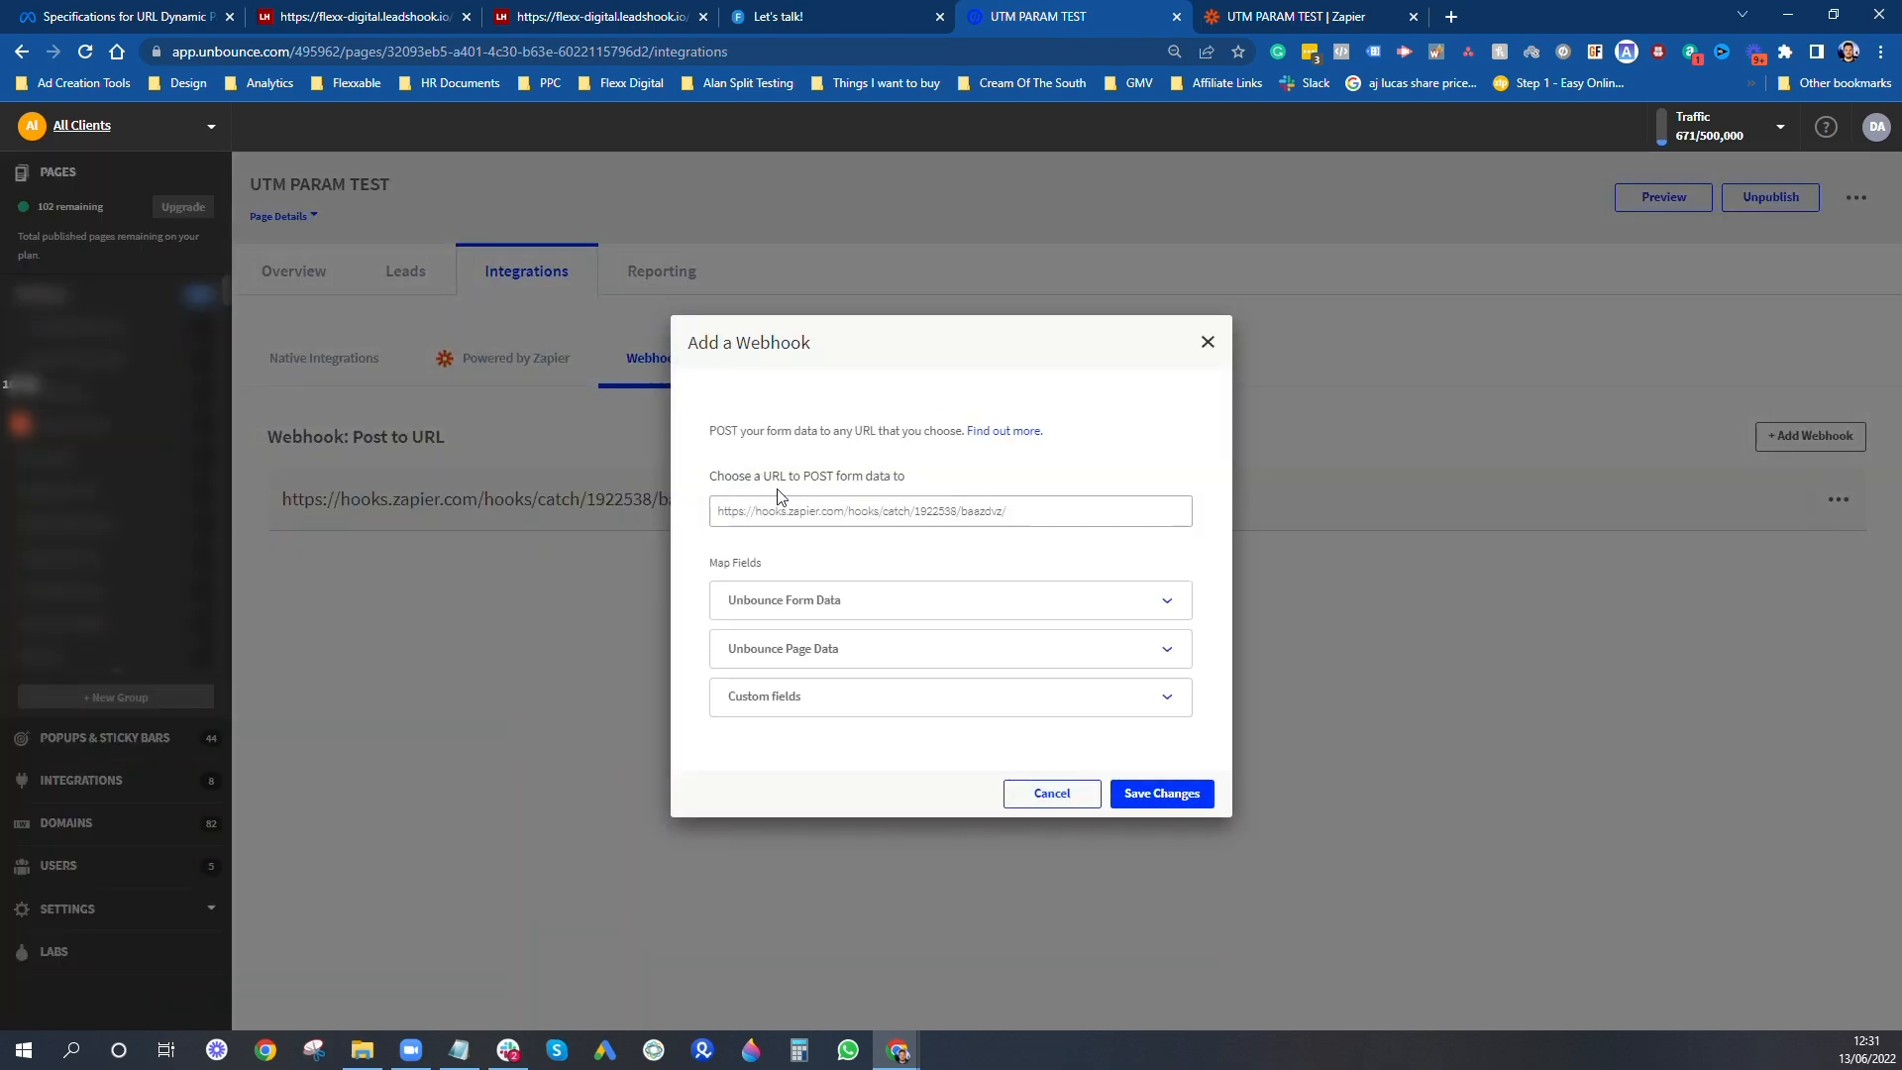
pyautogui.tripleClick(1031, 511)
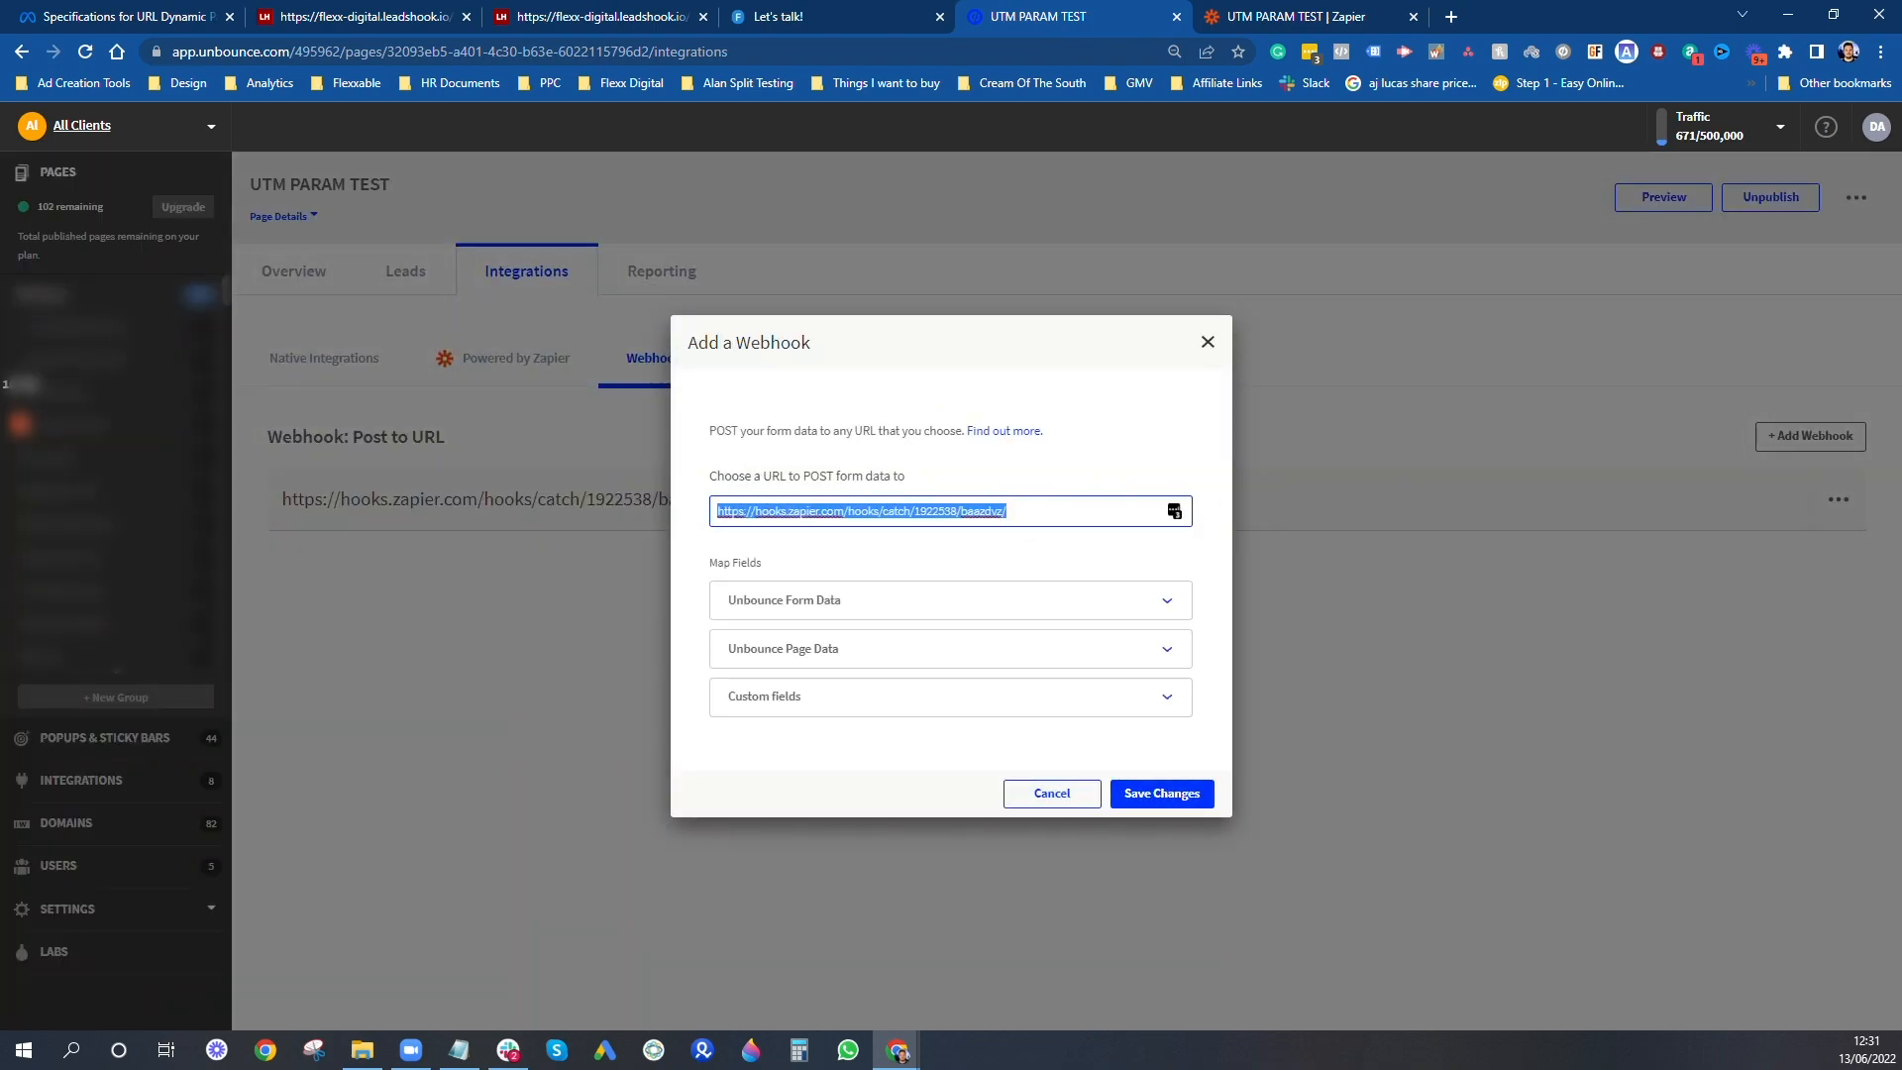
pyautogui.click(1003, 597)
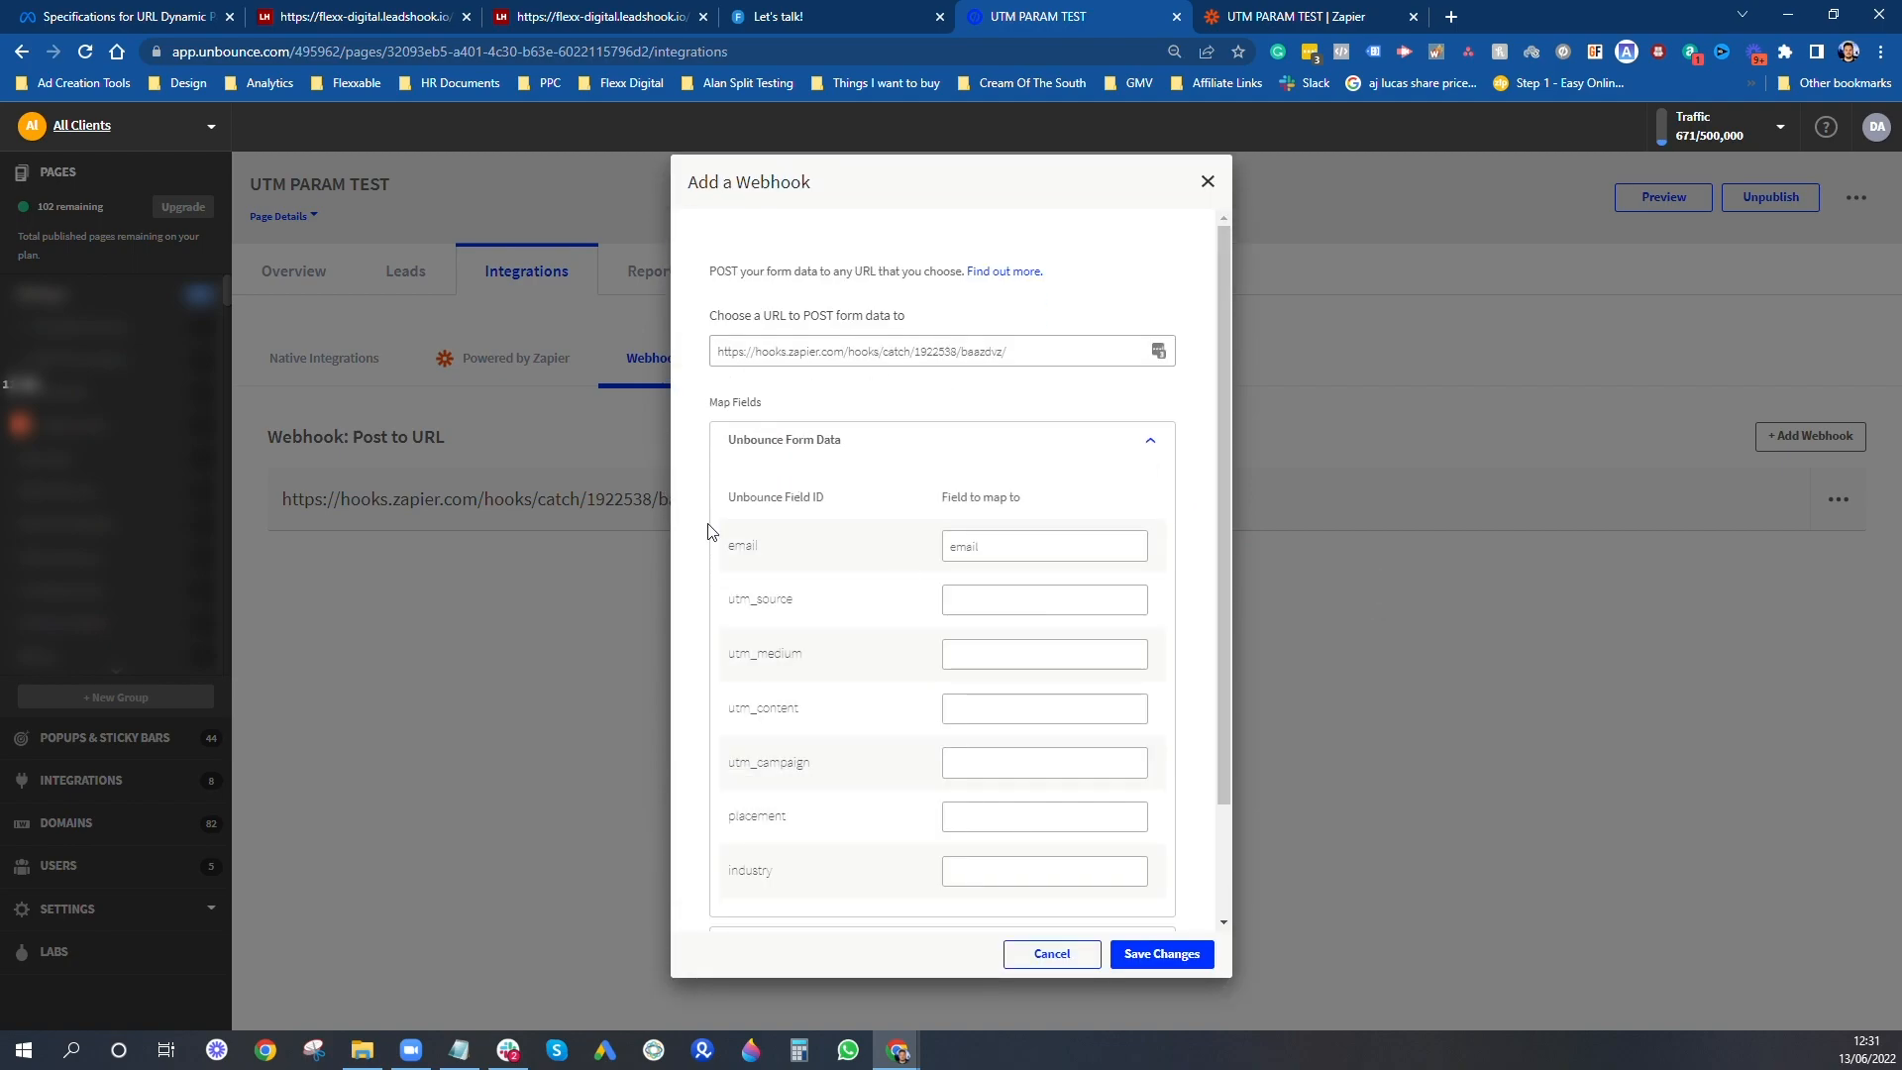
# - Map the first three UTM form fields in the webhook to utm_source, utm_medium and utm_content
pyautogui.click(1043, 601)
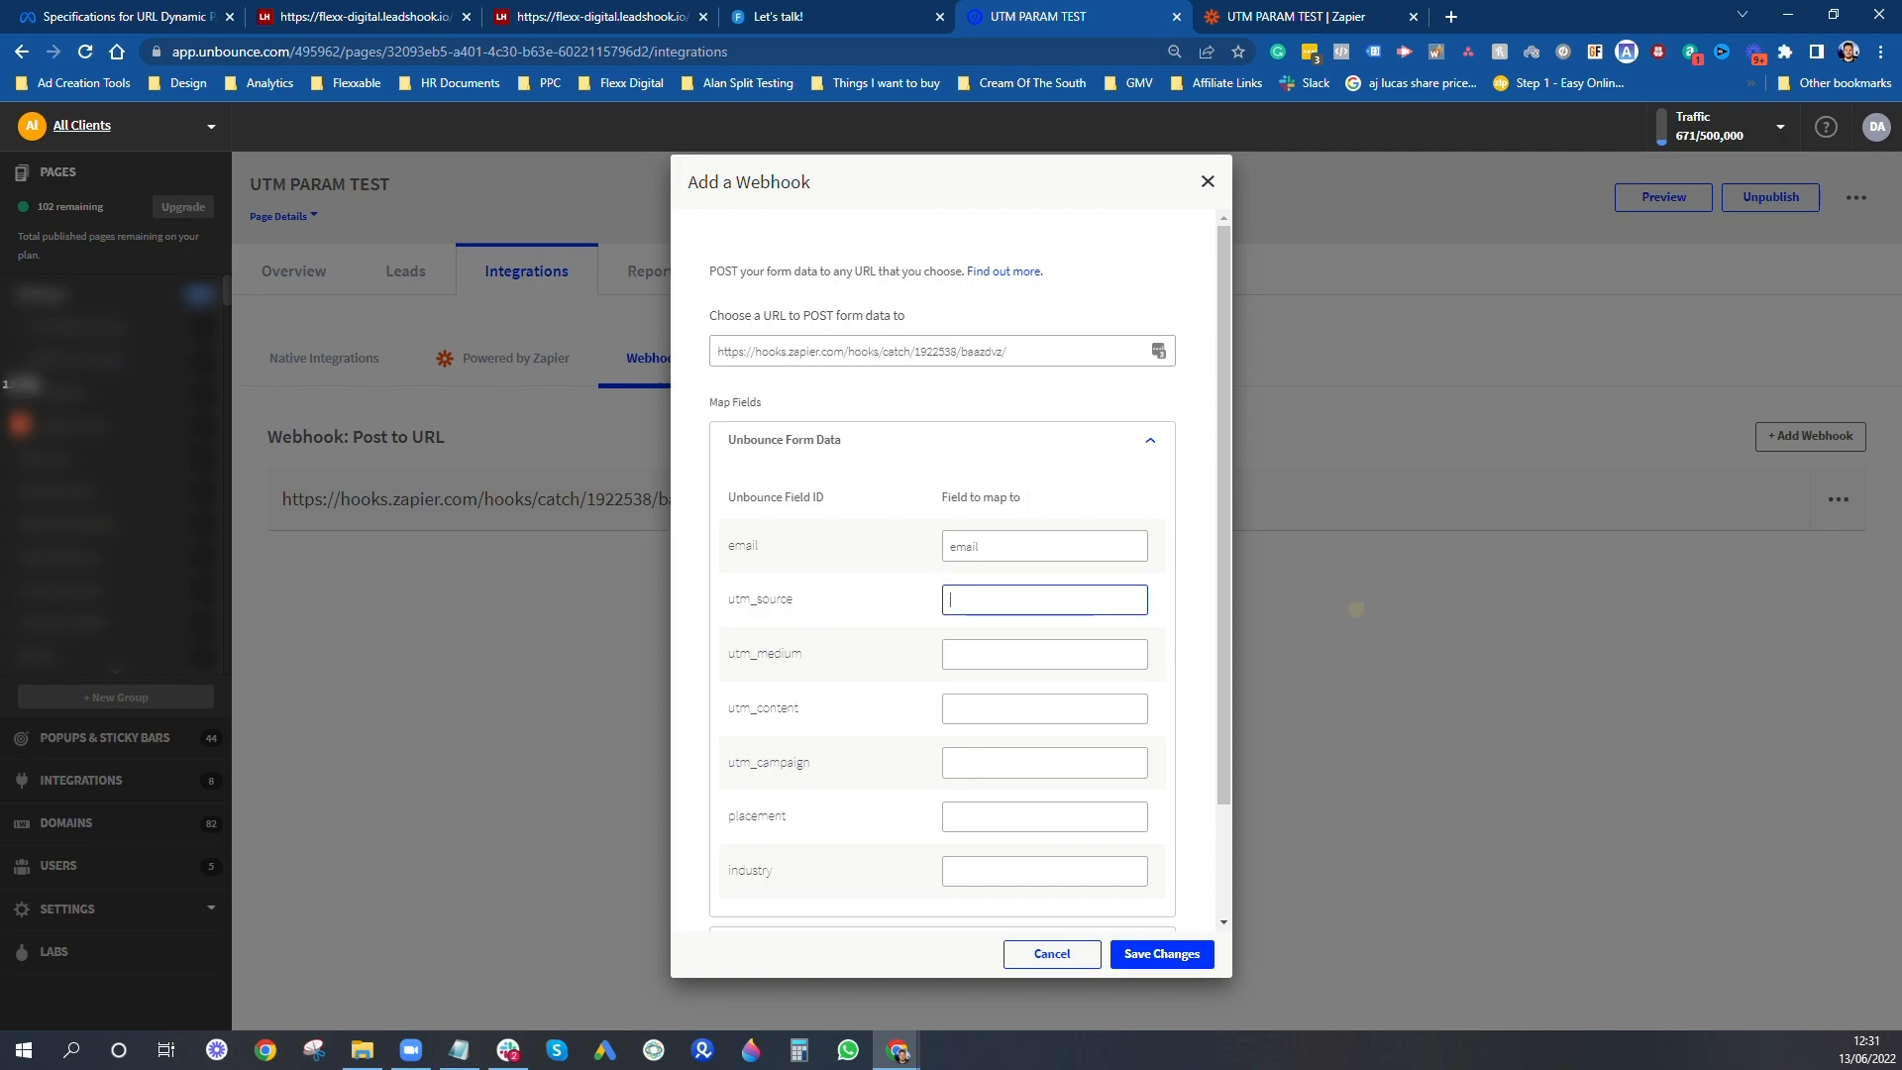
pyautogui.write('utm_s')
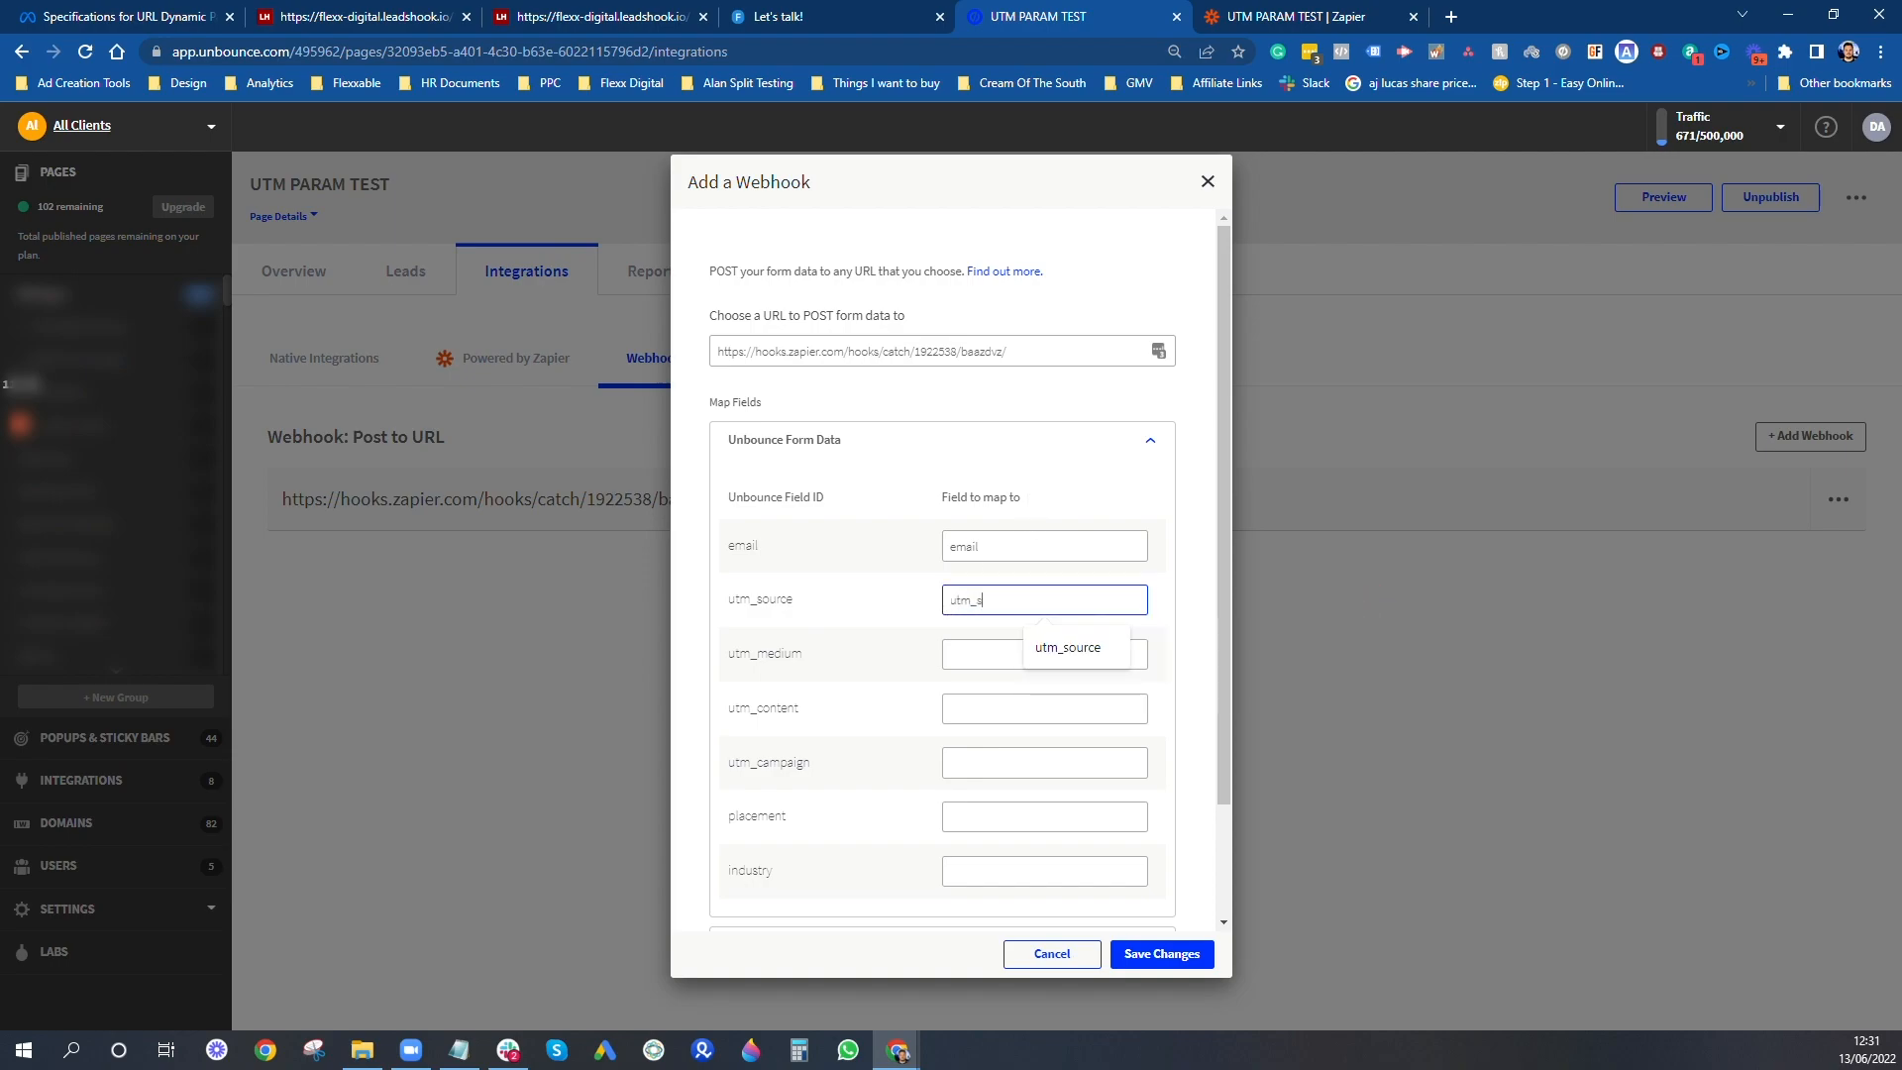
pyautogui.write('ource')
pyautogui.press('Tab')
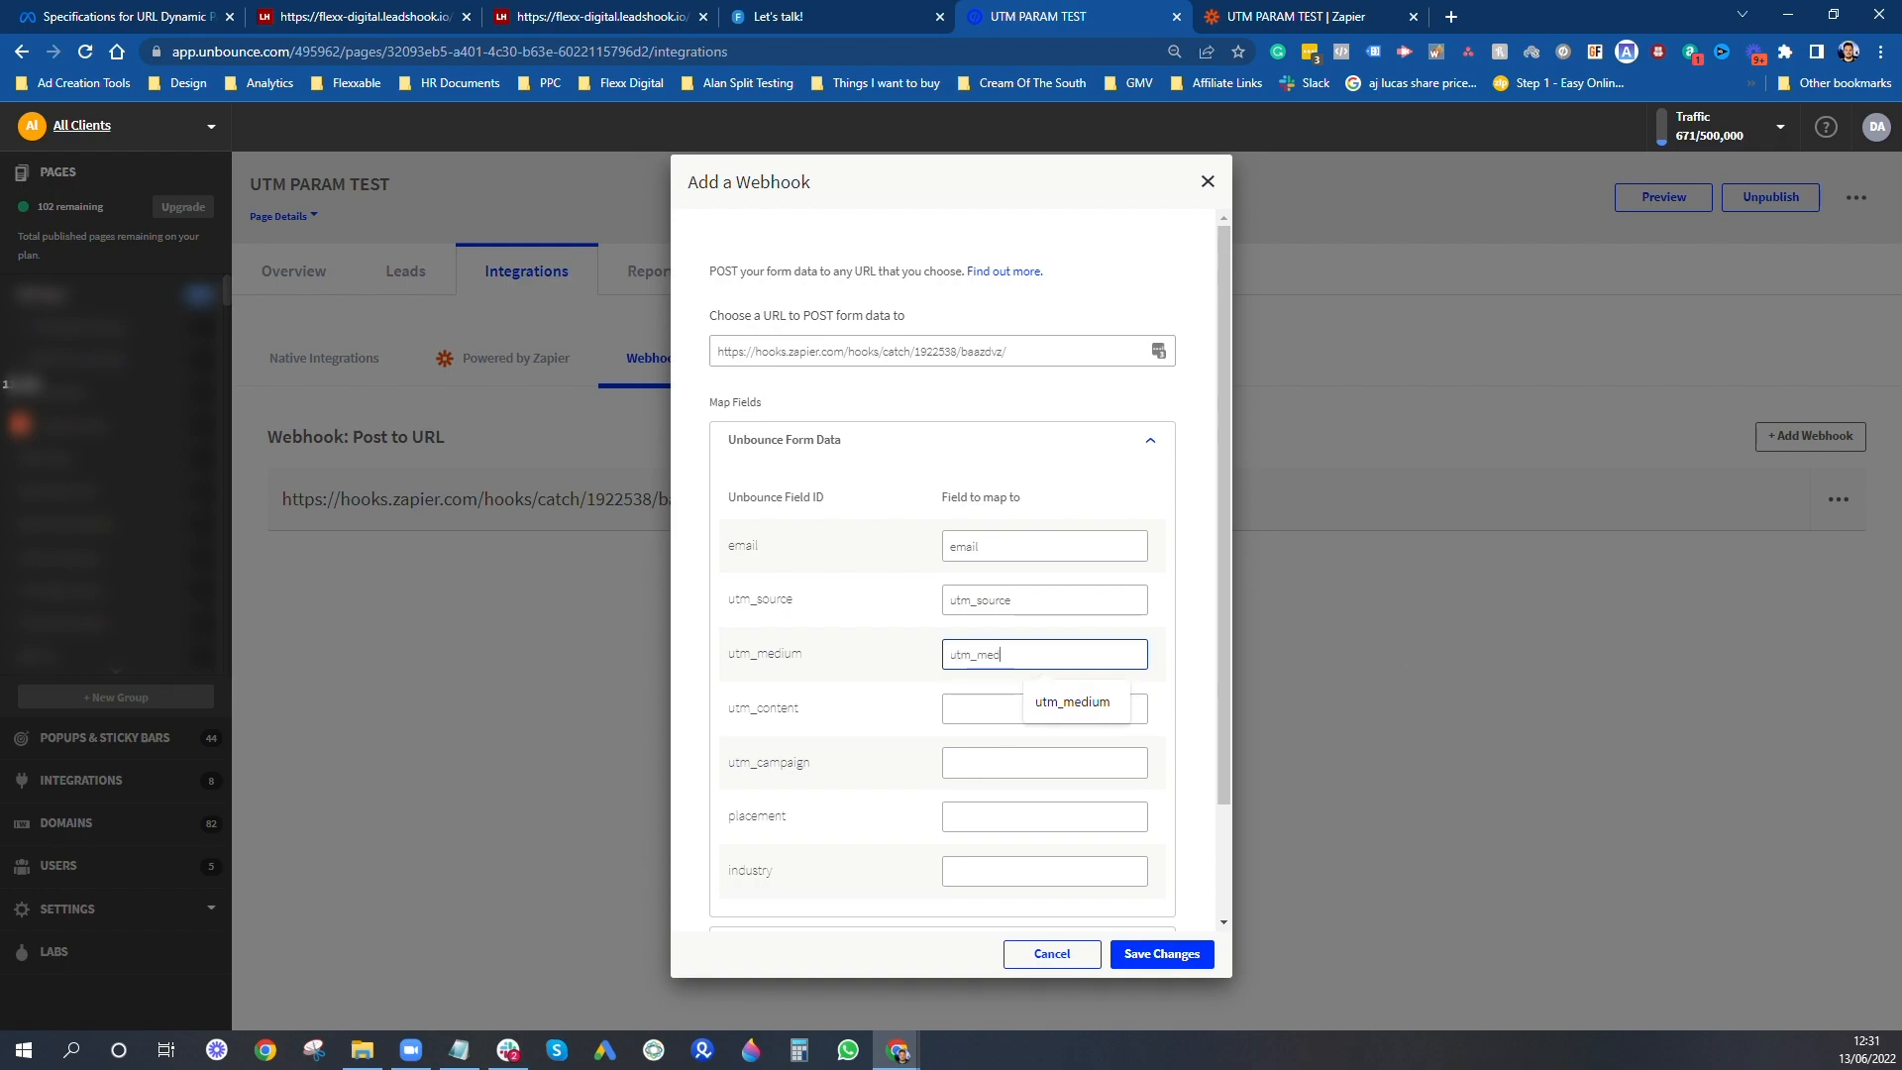
pyautogui.press('Tab')
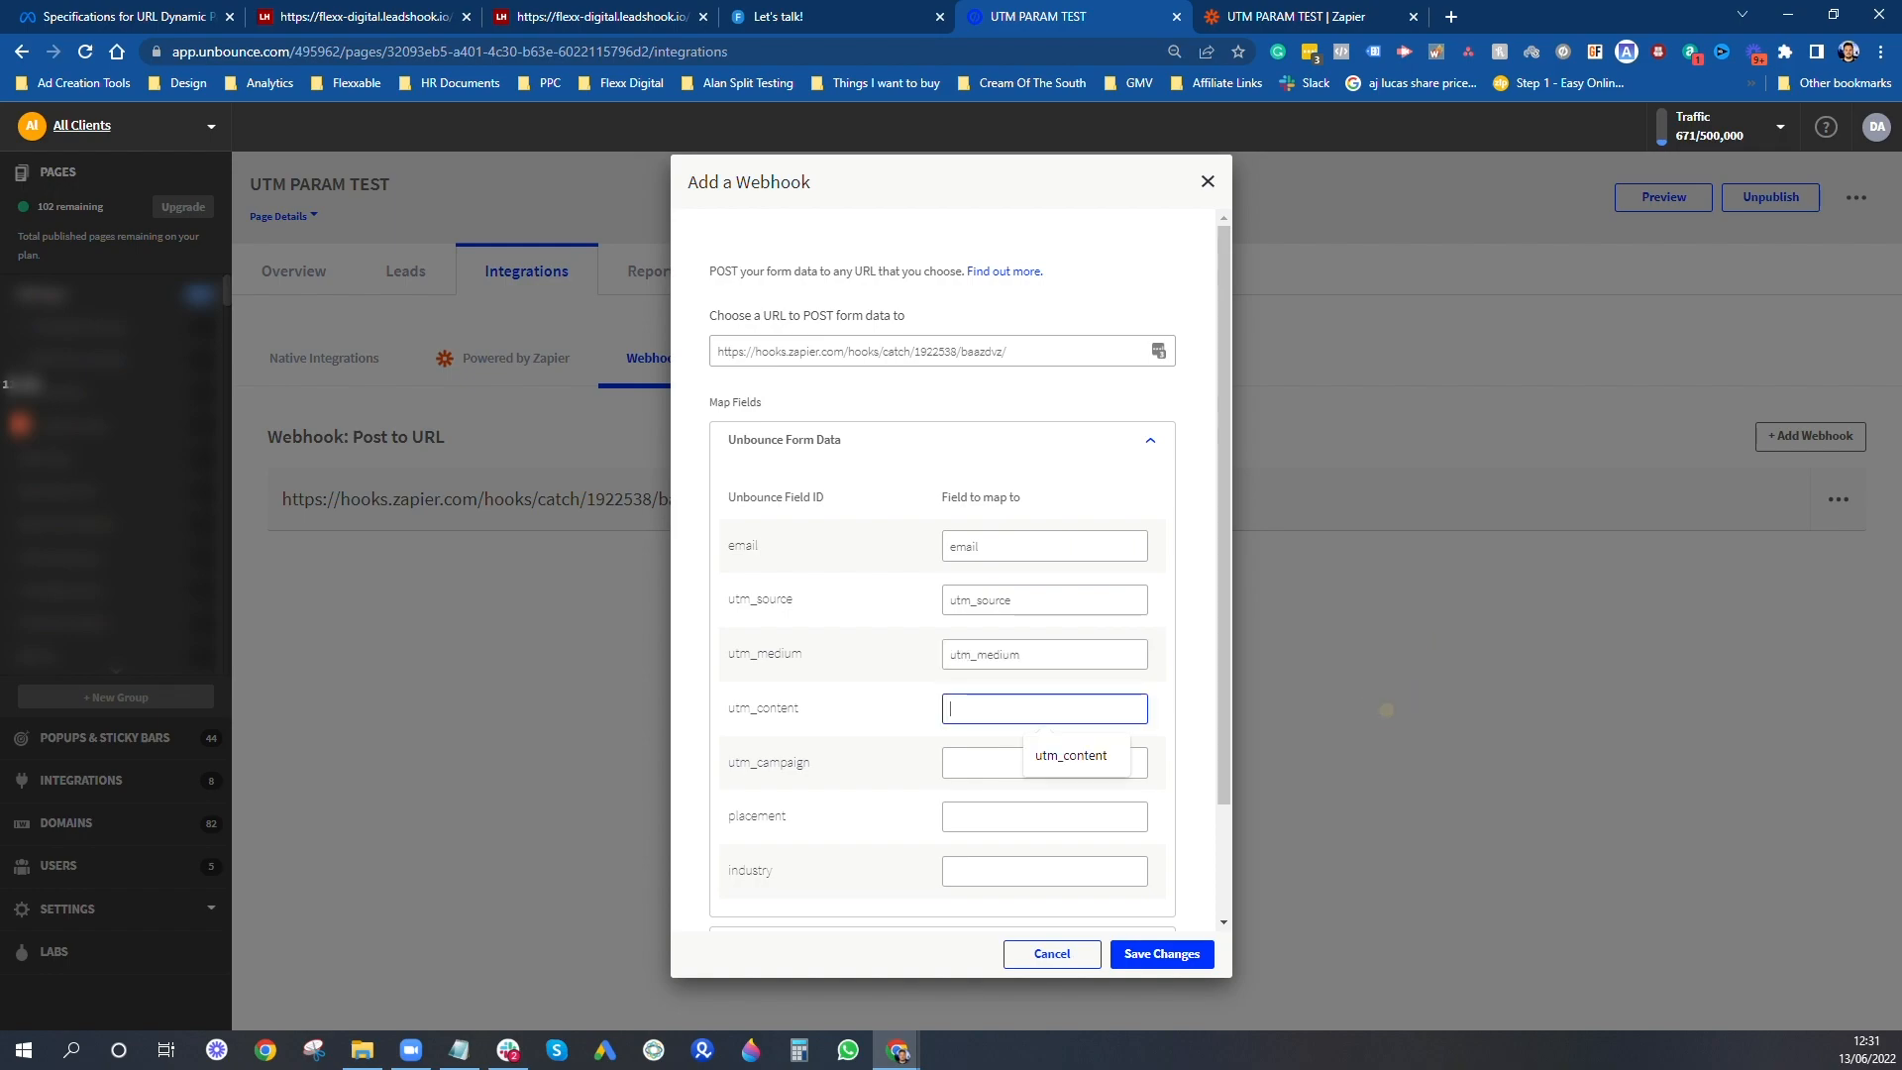
pyautogui.write('utm_content')
pyautogui.press('Tab')
# - Map the remaining webhook fields to utm_campaign, placement and industry, and save the webhook
pyautogui.write('u')
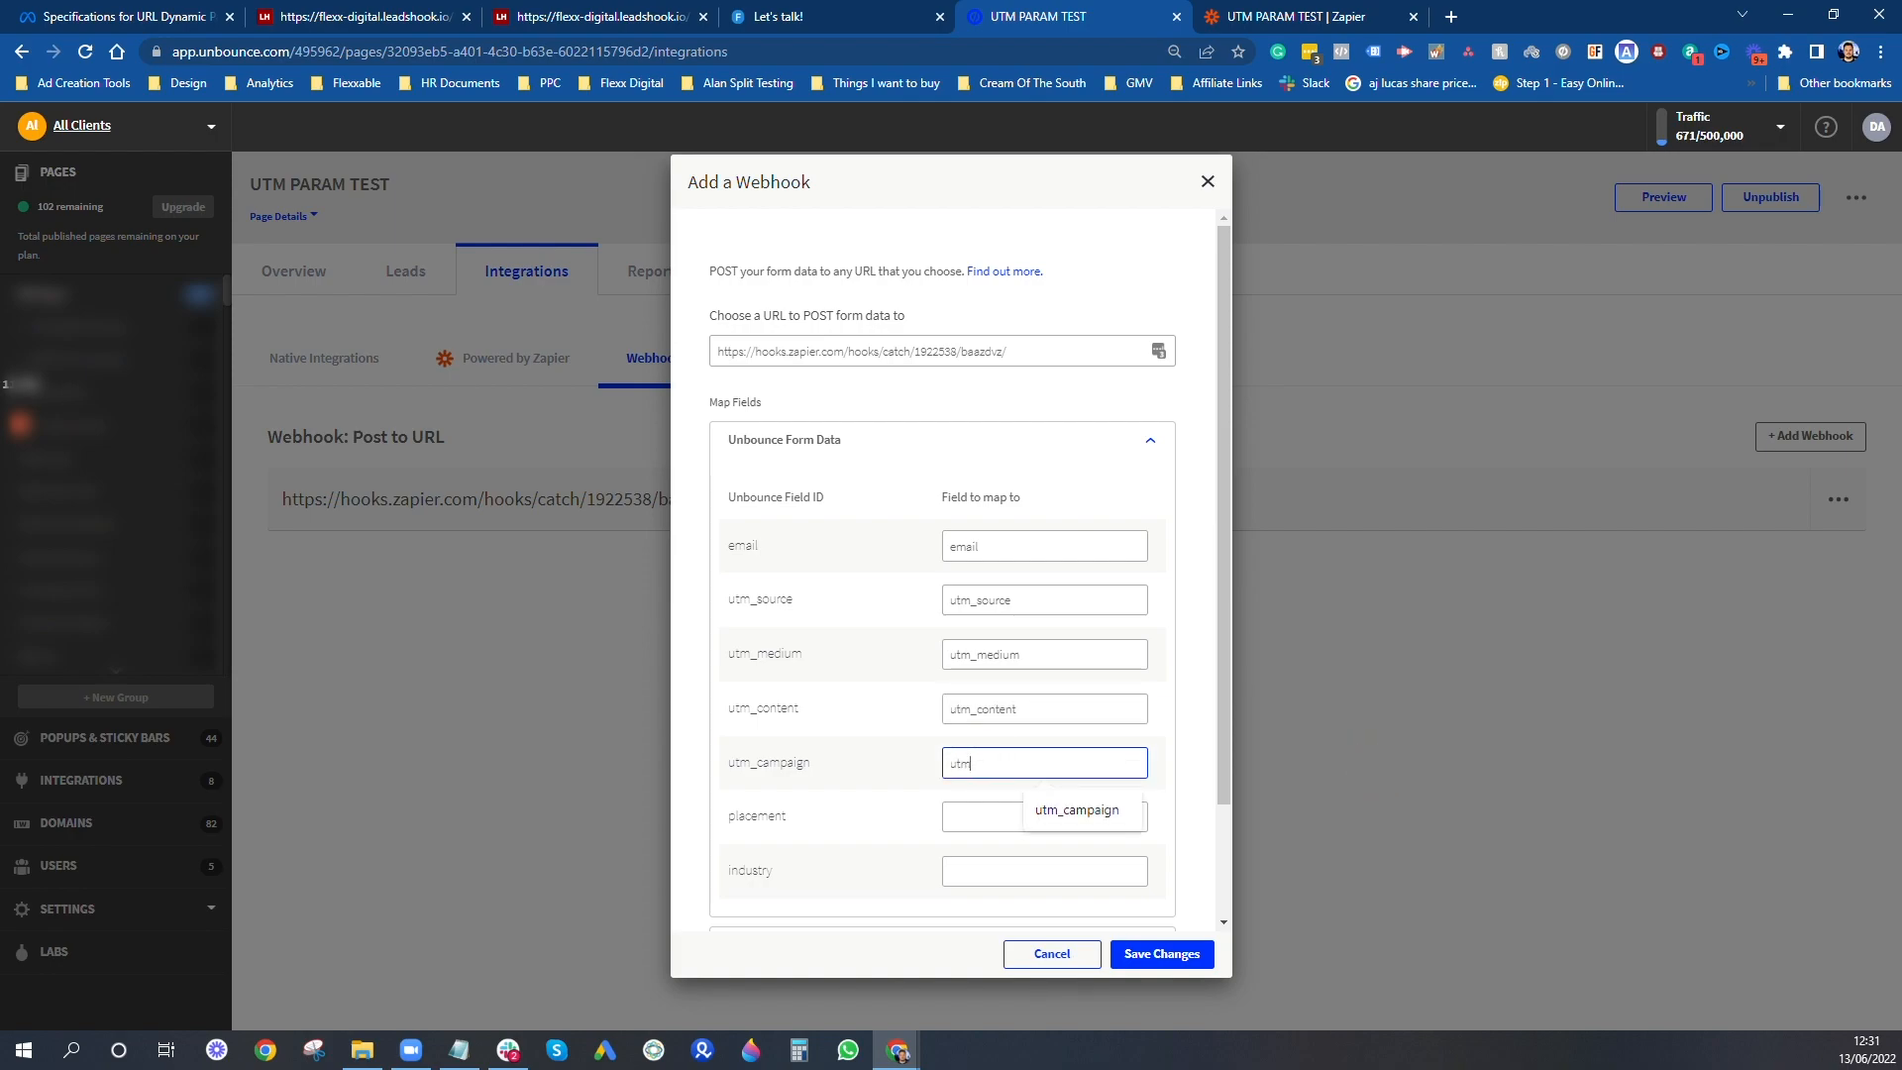
pyautogui.write('tm_campain')
pyautogui.press('BackSpace')
pyautogui.press('BackSpace')
pyautogui.write('ign')
pyautogui.press('Tab')
pyautogui.write('p')
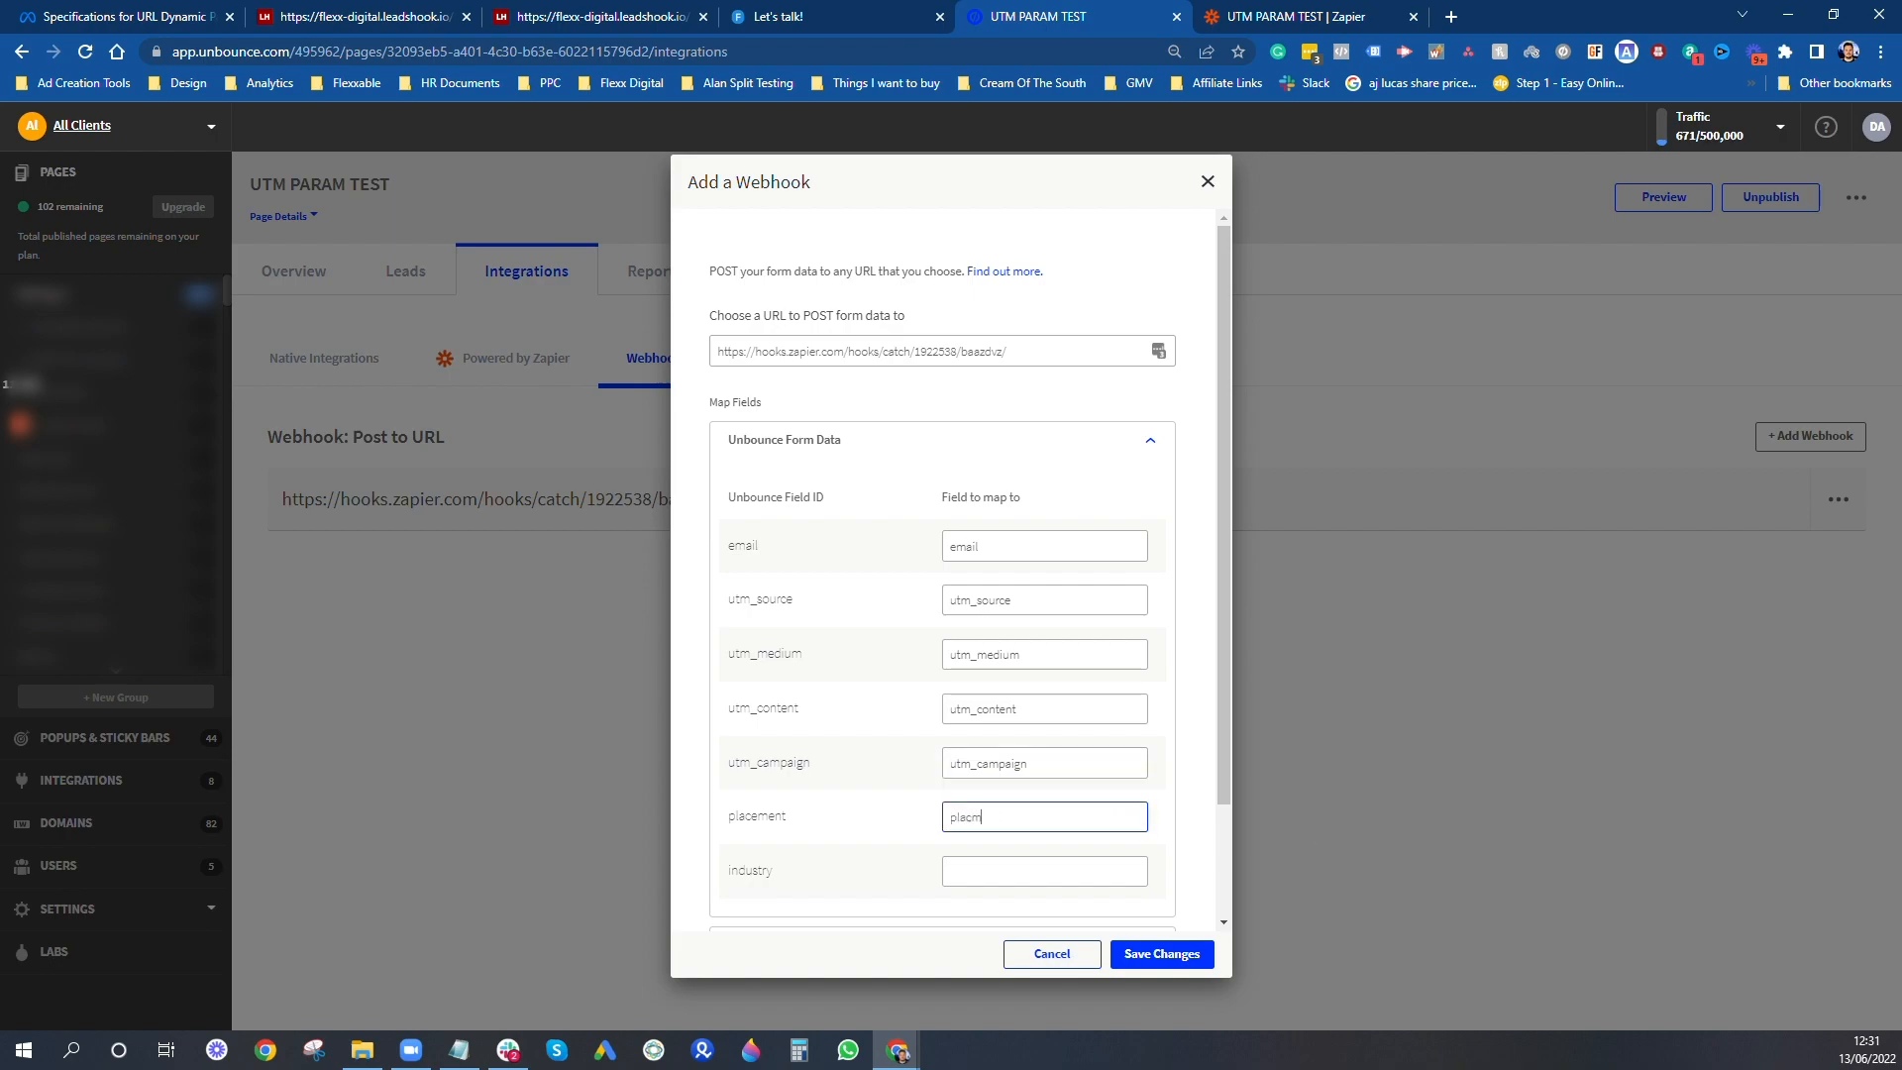
pyautogui.press('Tab')
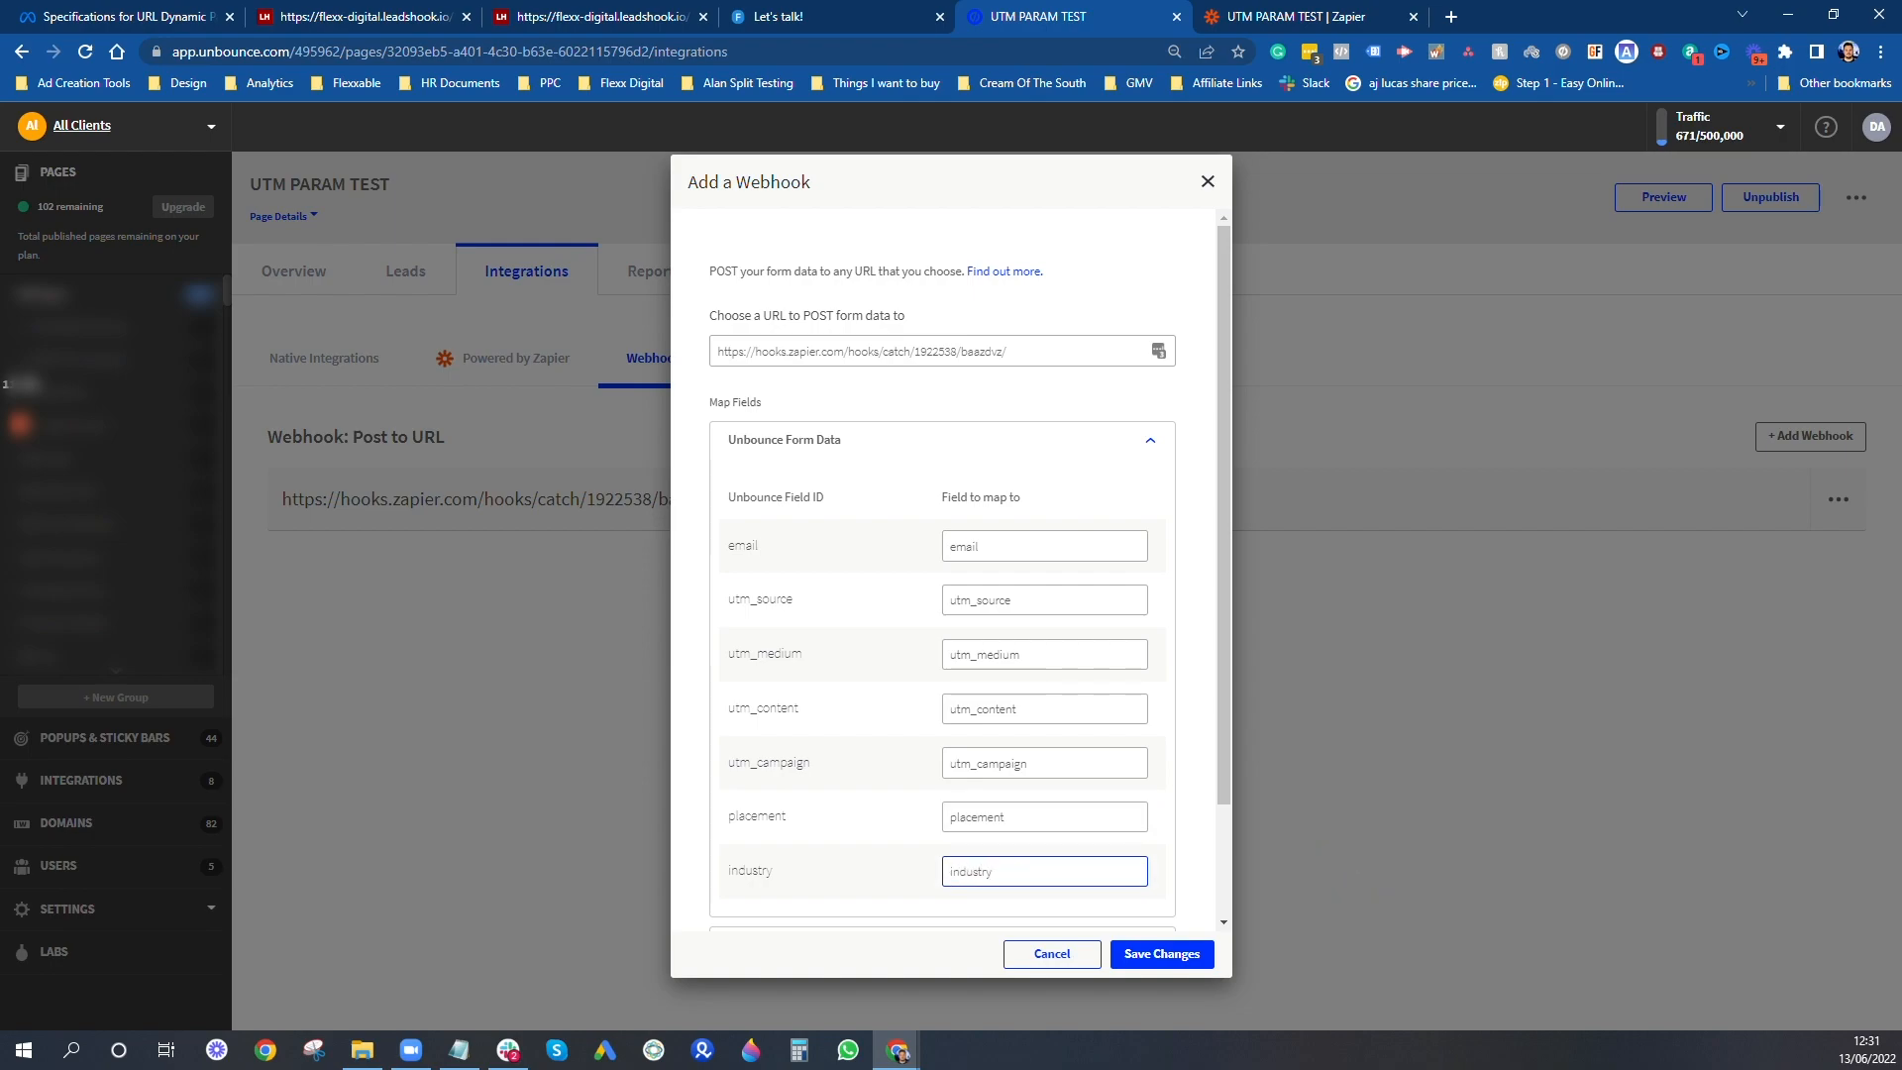
pyautogui.click(1150, 956)
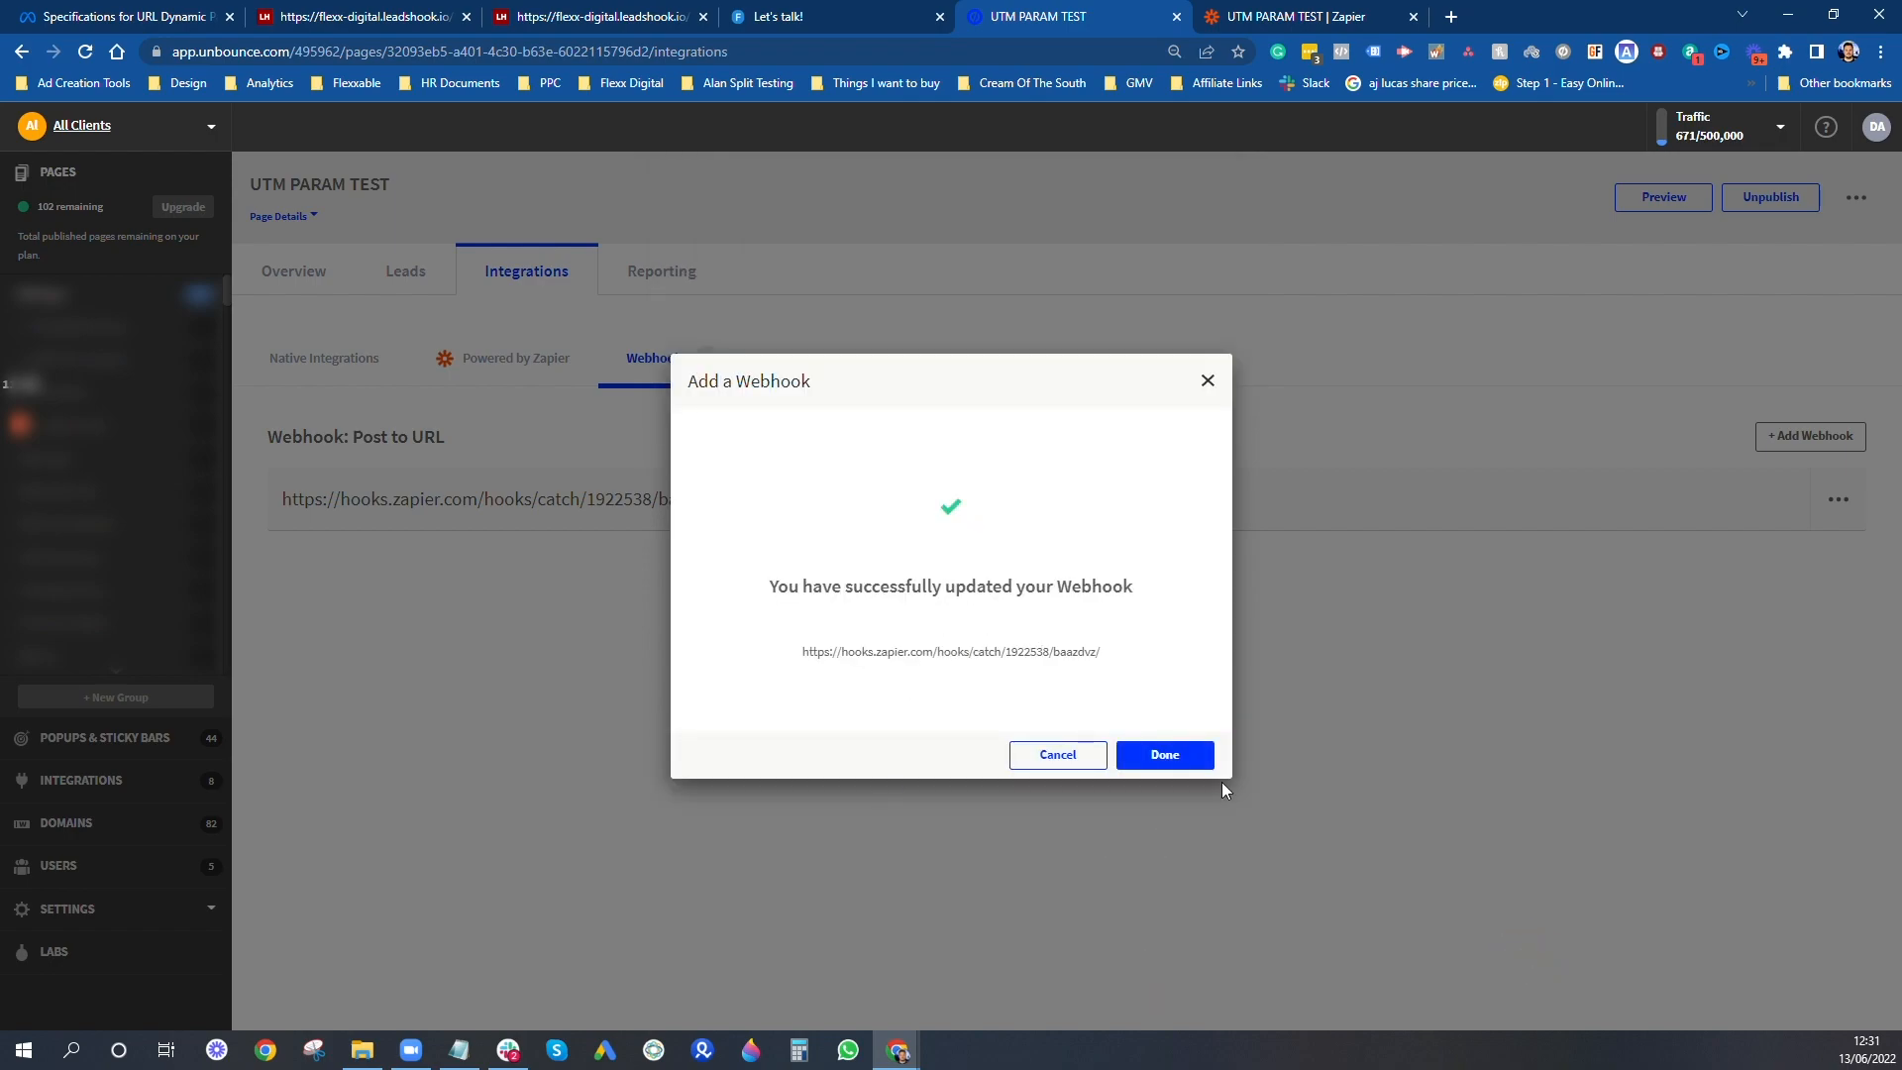
pyautogui.click(1161, 755)
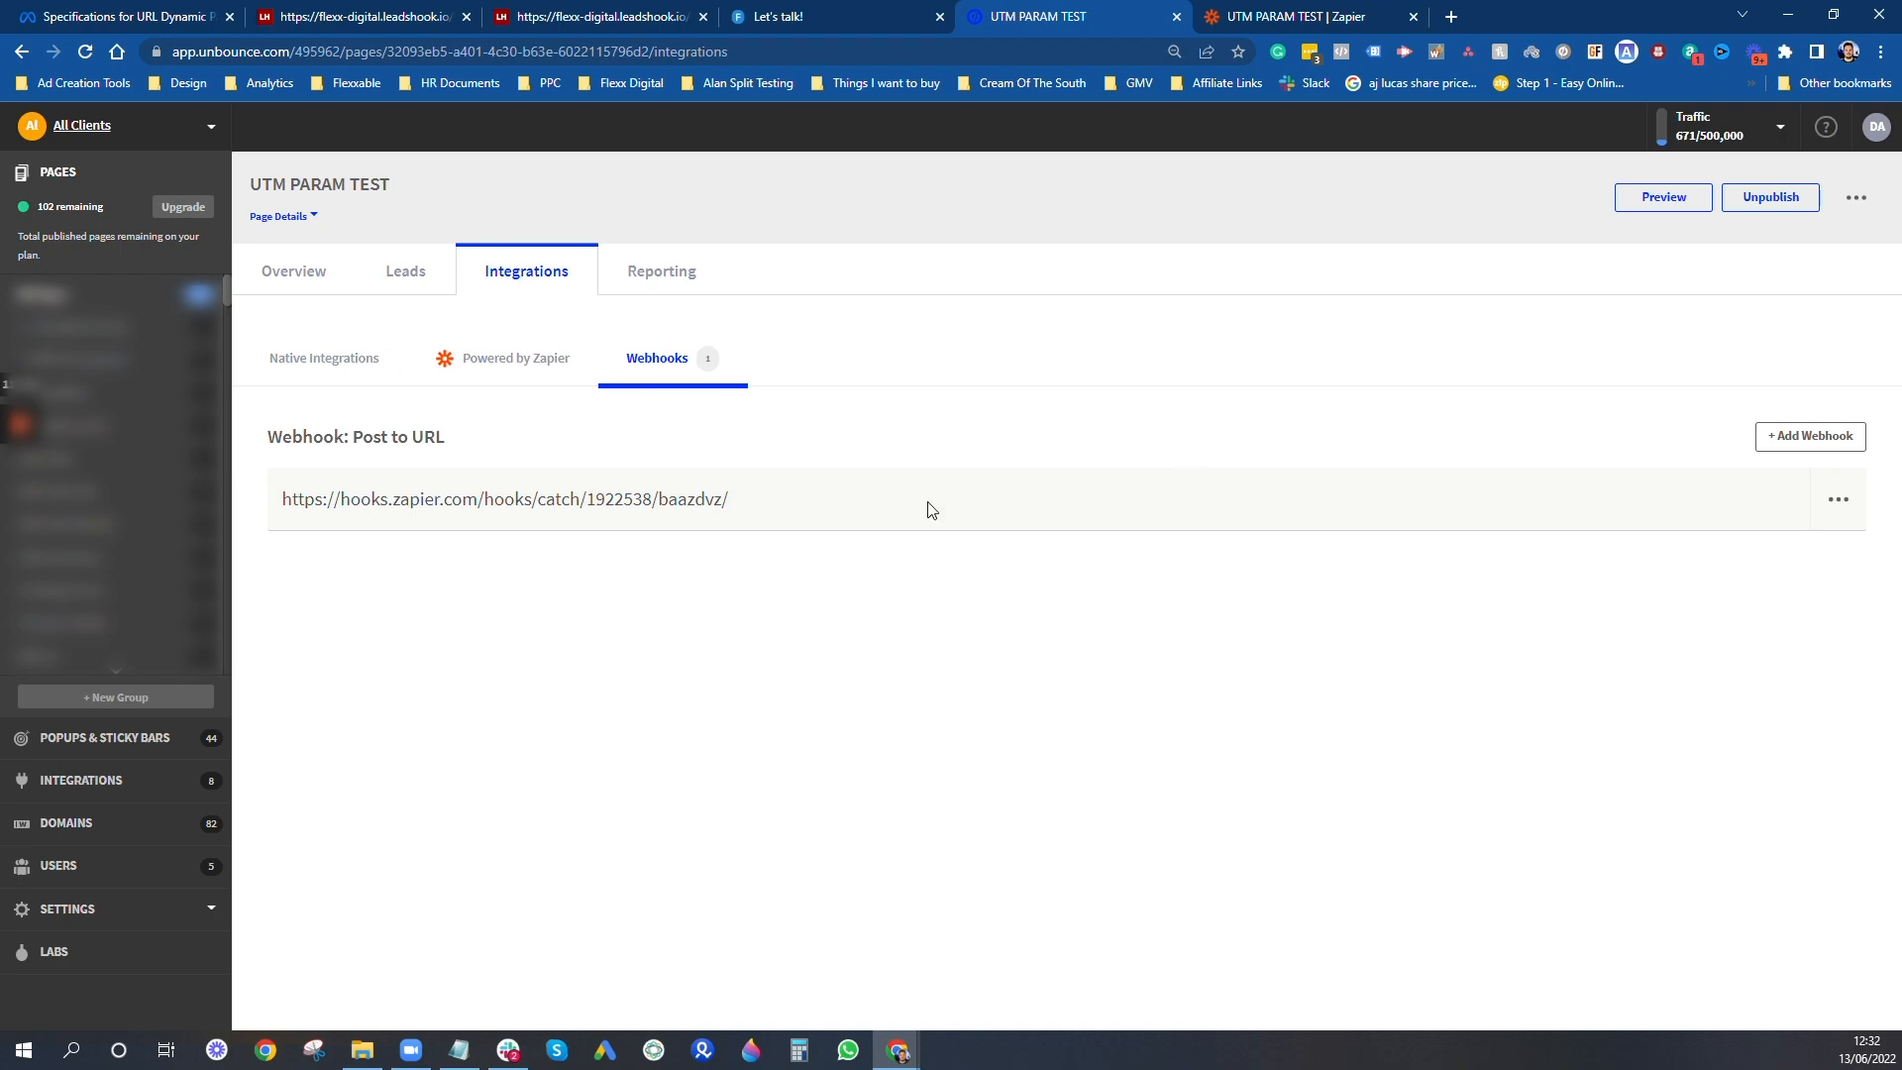
# - Reopen the existing Zapier webhook, check its form data field mappings, and save it again
pyautogui.click(1839, 499)
pyautogui.click(1788, 556)
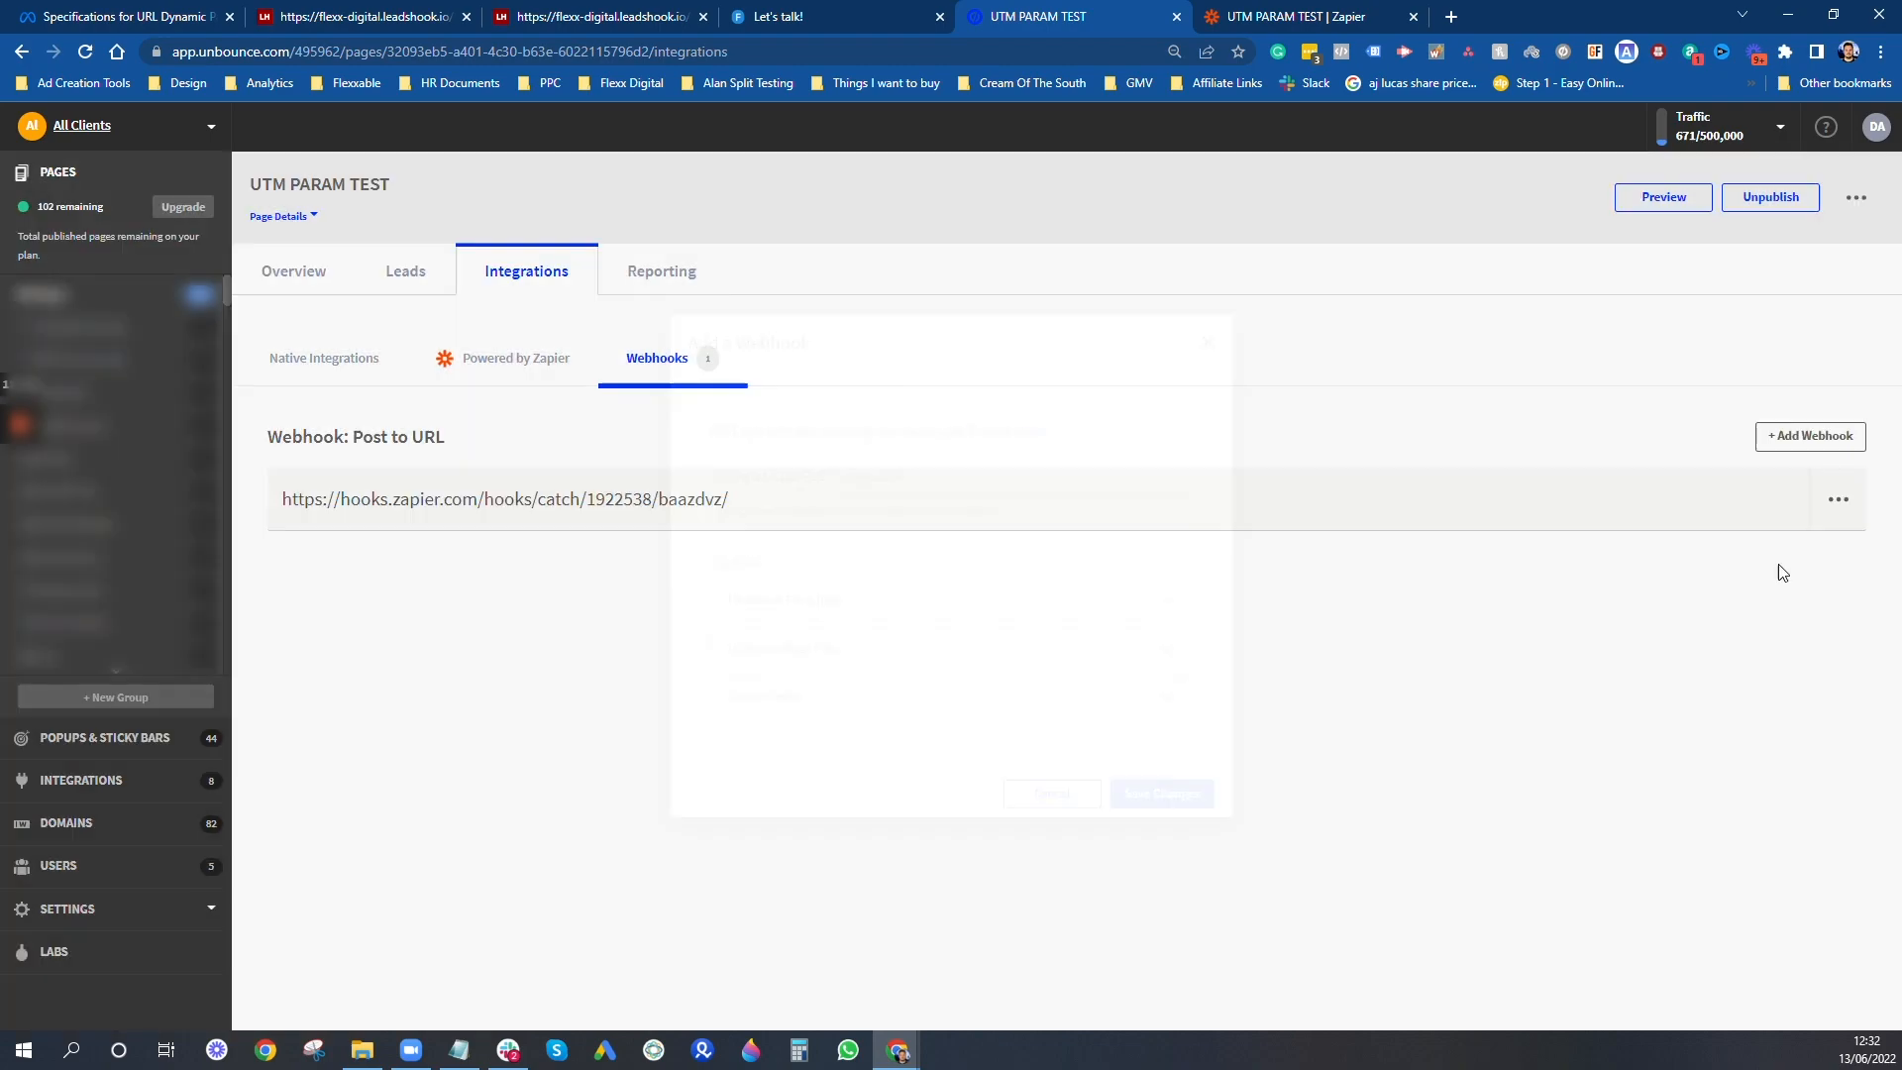
pyautogui.click(858, 622)
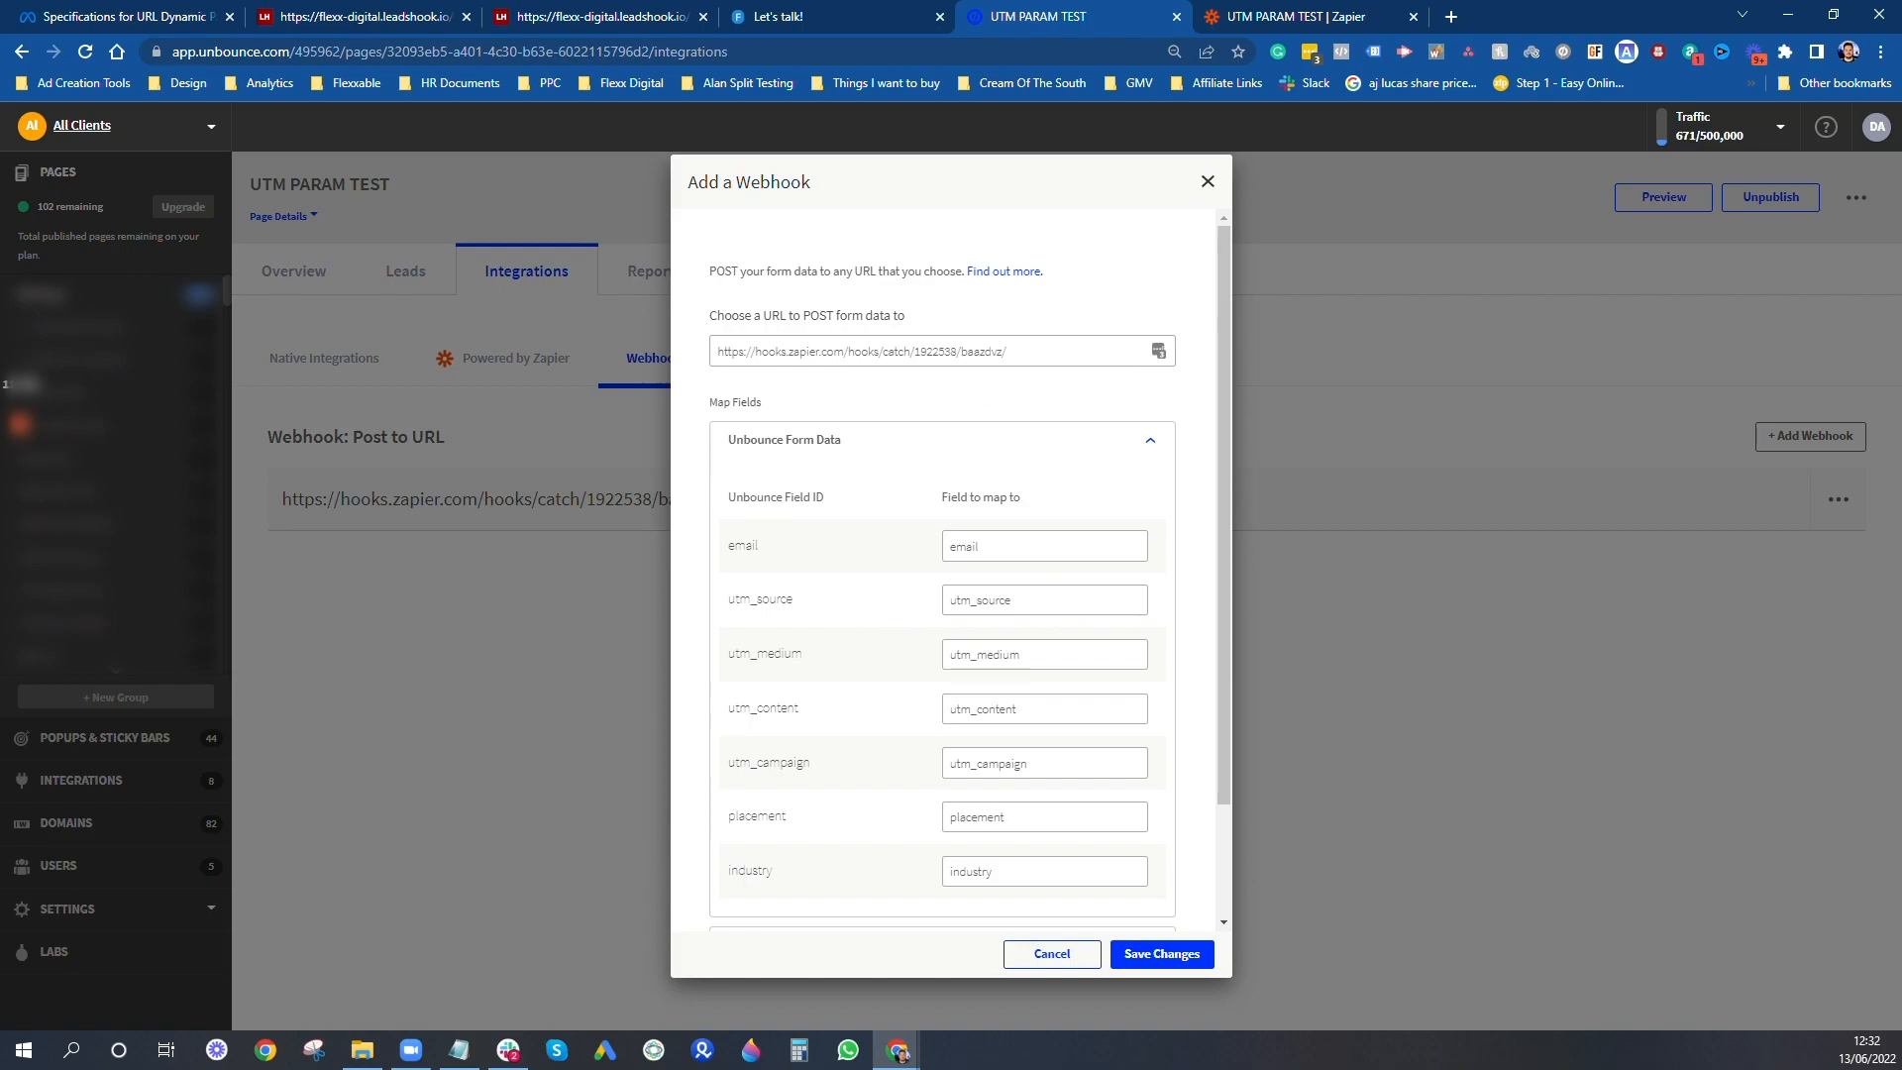
pyautogui.scroll(-2, 981, 842)
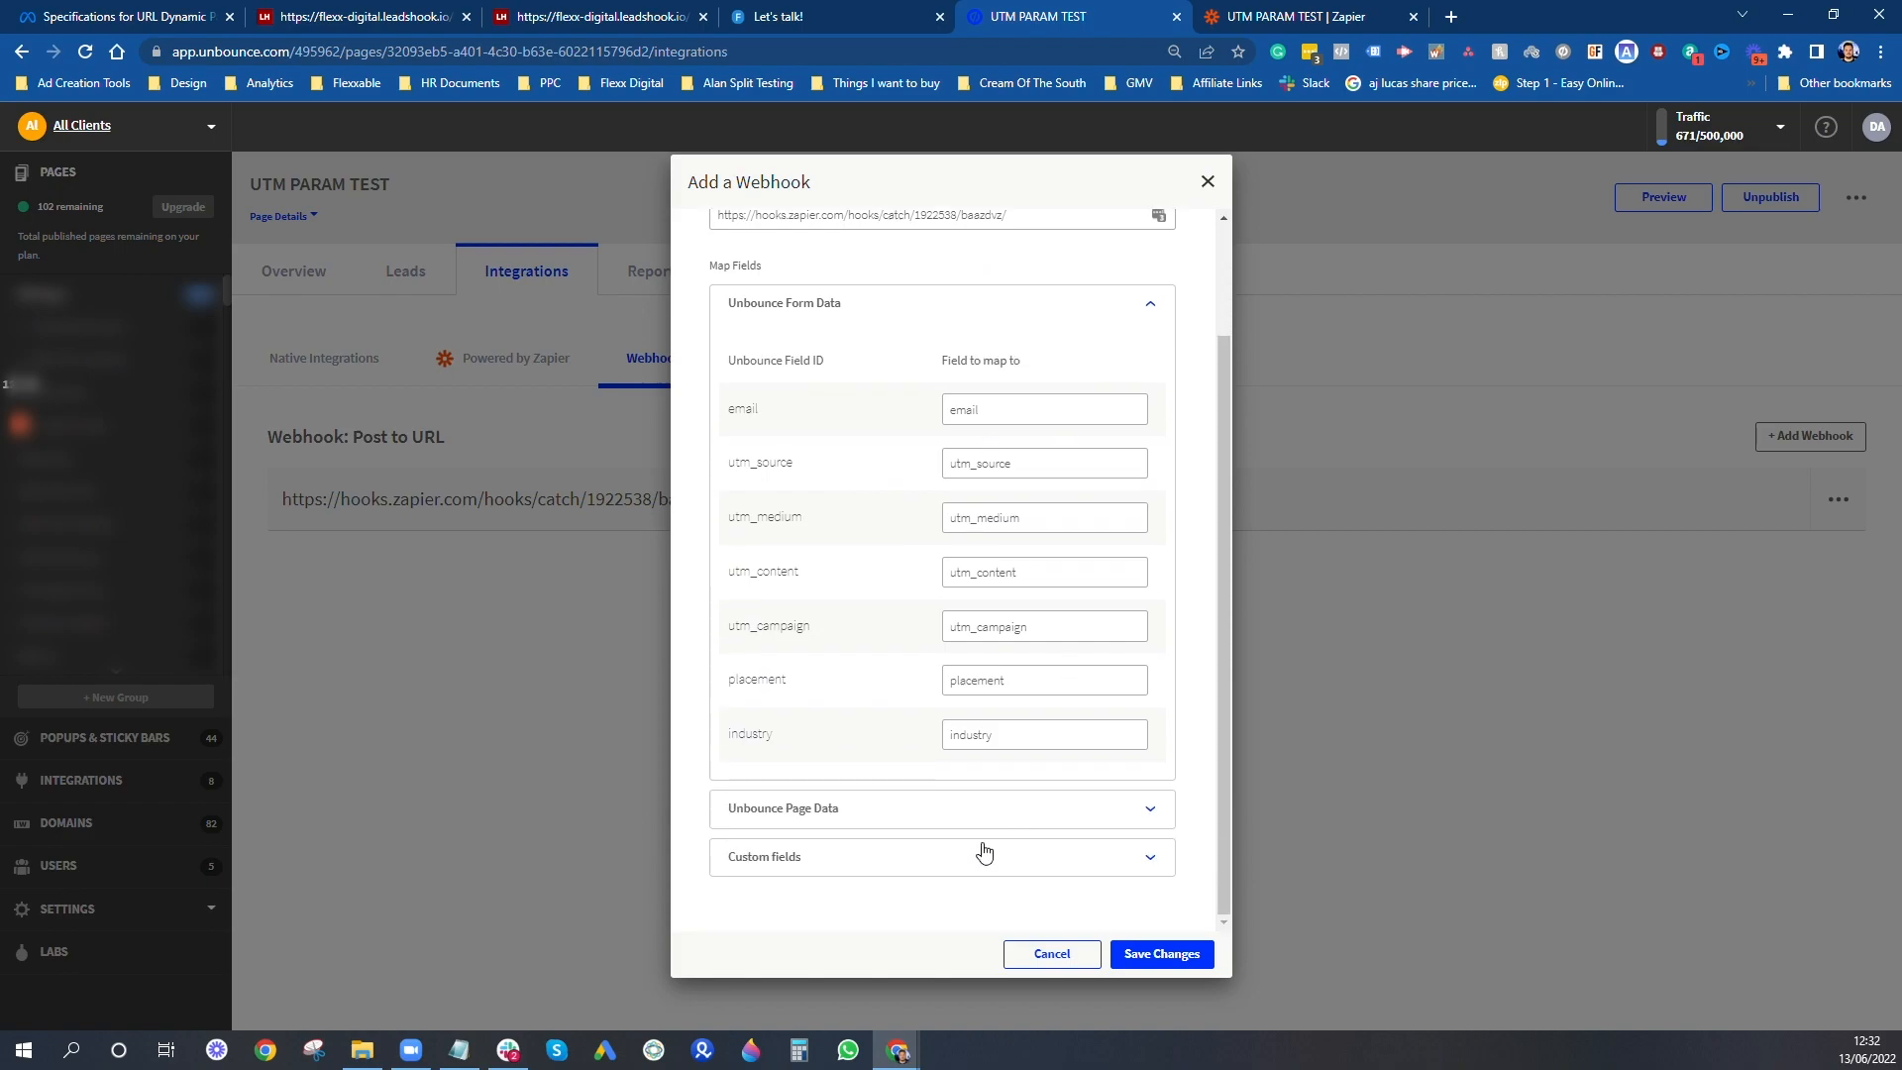
pyautogui.click(1161, 953)
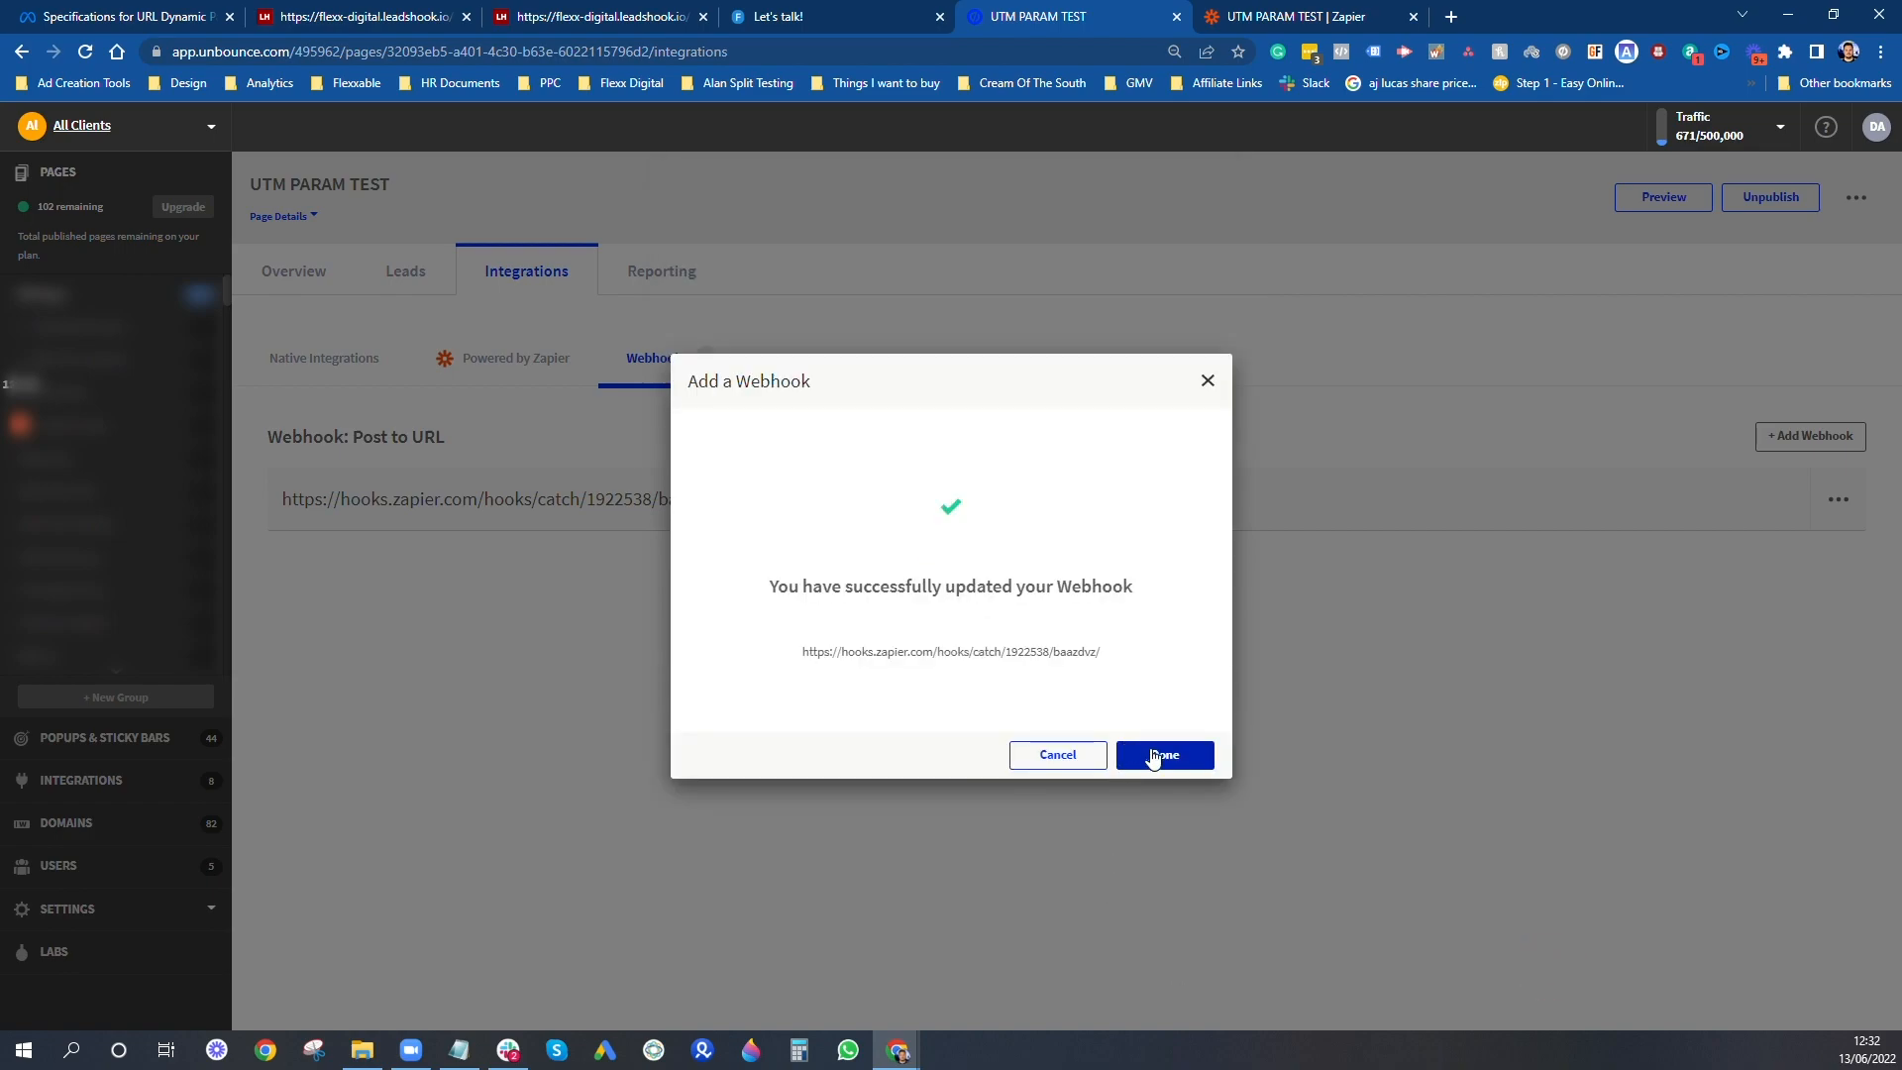
pyautogui.click(1166, 758)
pyautogui.click(291, 273)
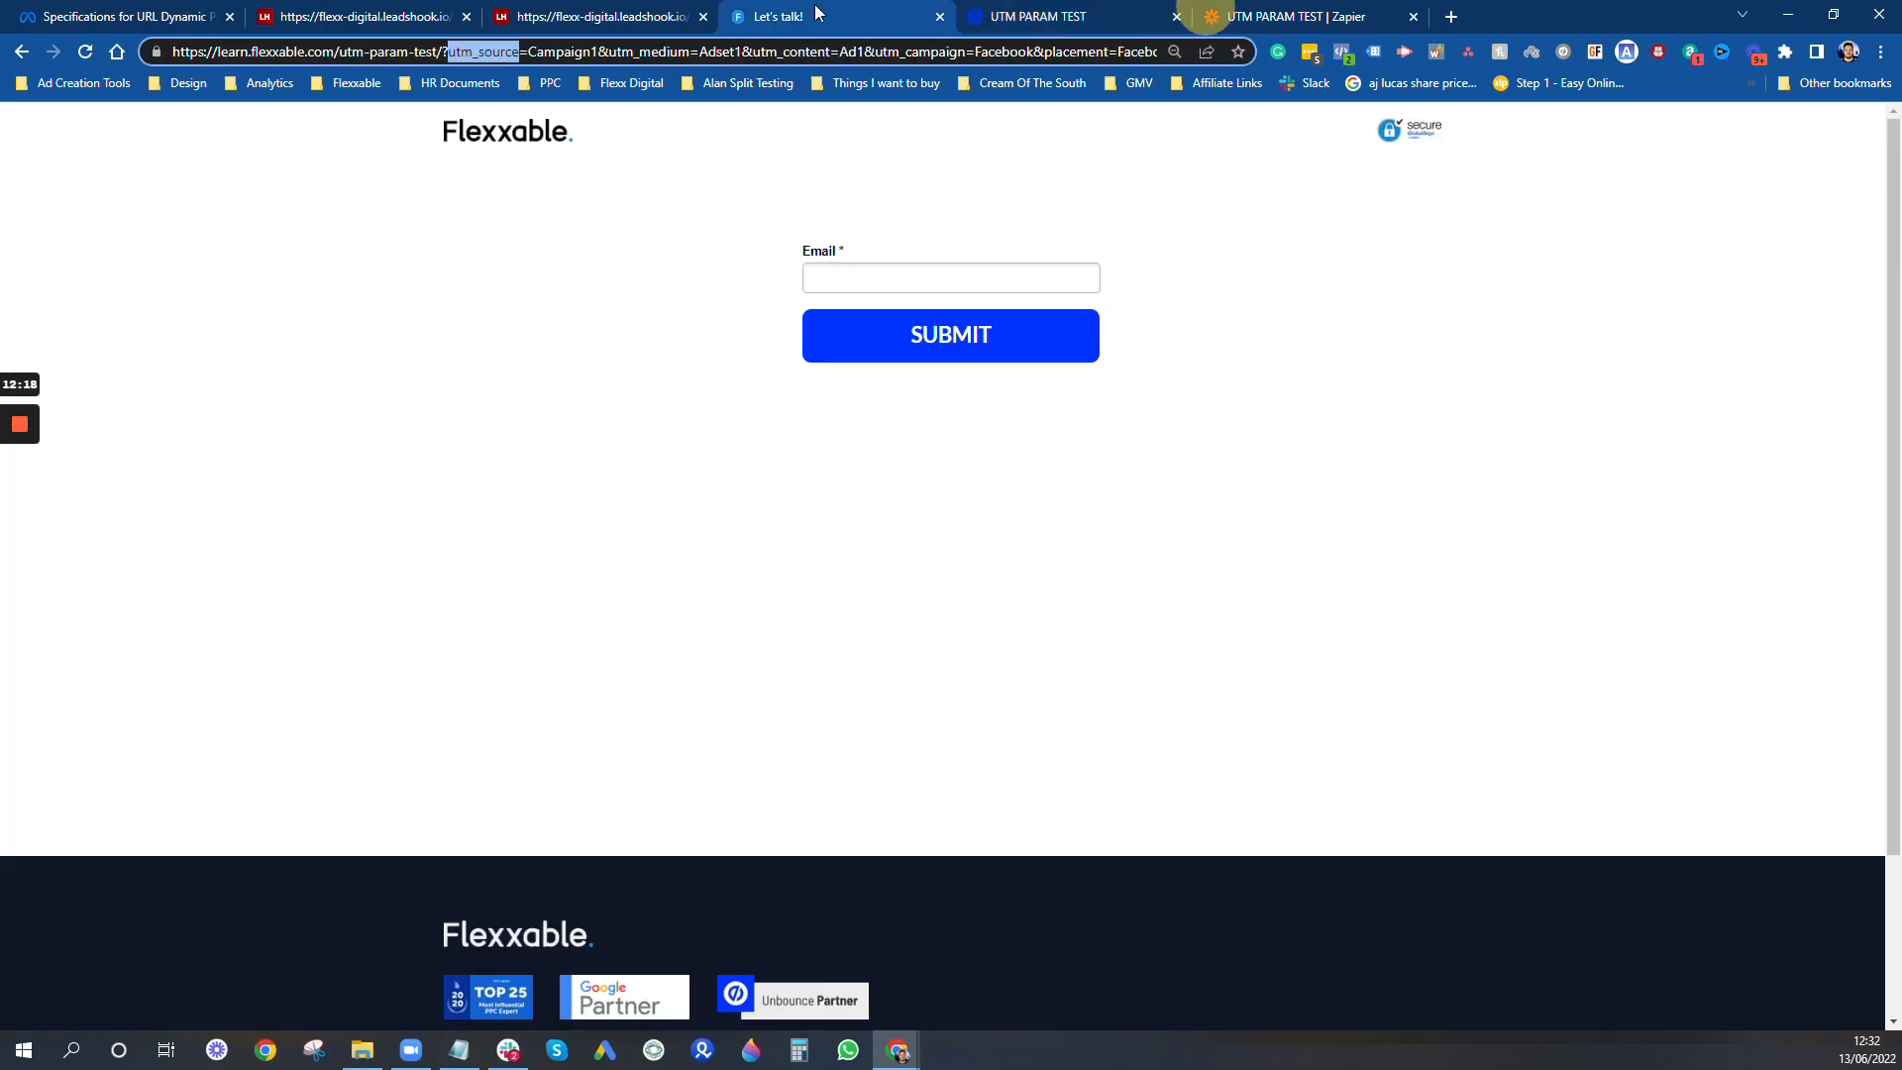
# - Switch to the live landing page, reload it with its UTM parameters, and submit the form with a test email address
pyautogui.click(822, 16)
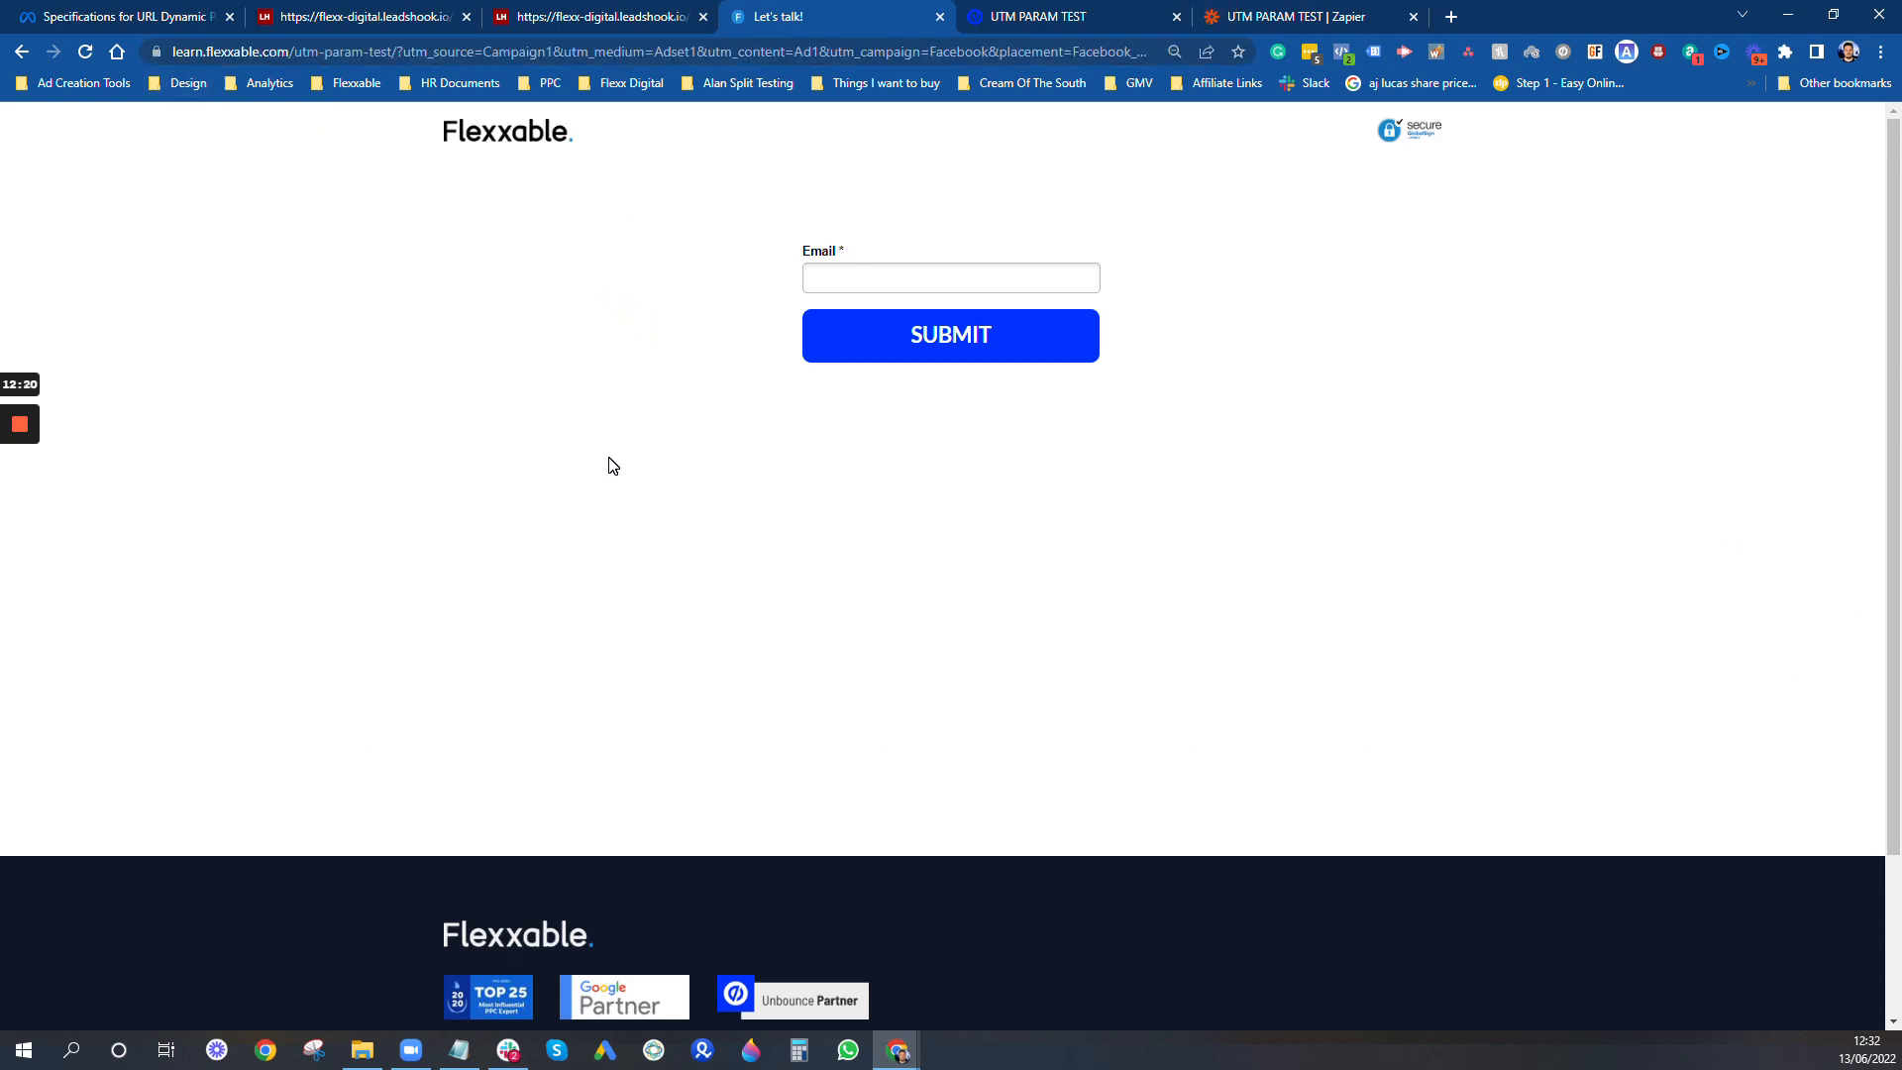
pyautogui.press('F5')
pyautogui.click(820, 279)
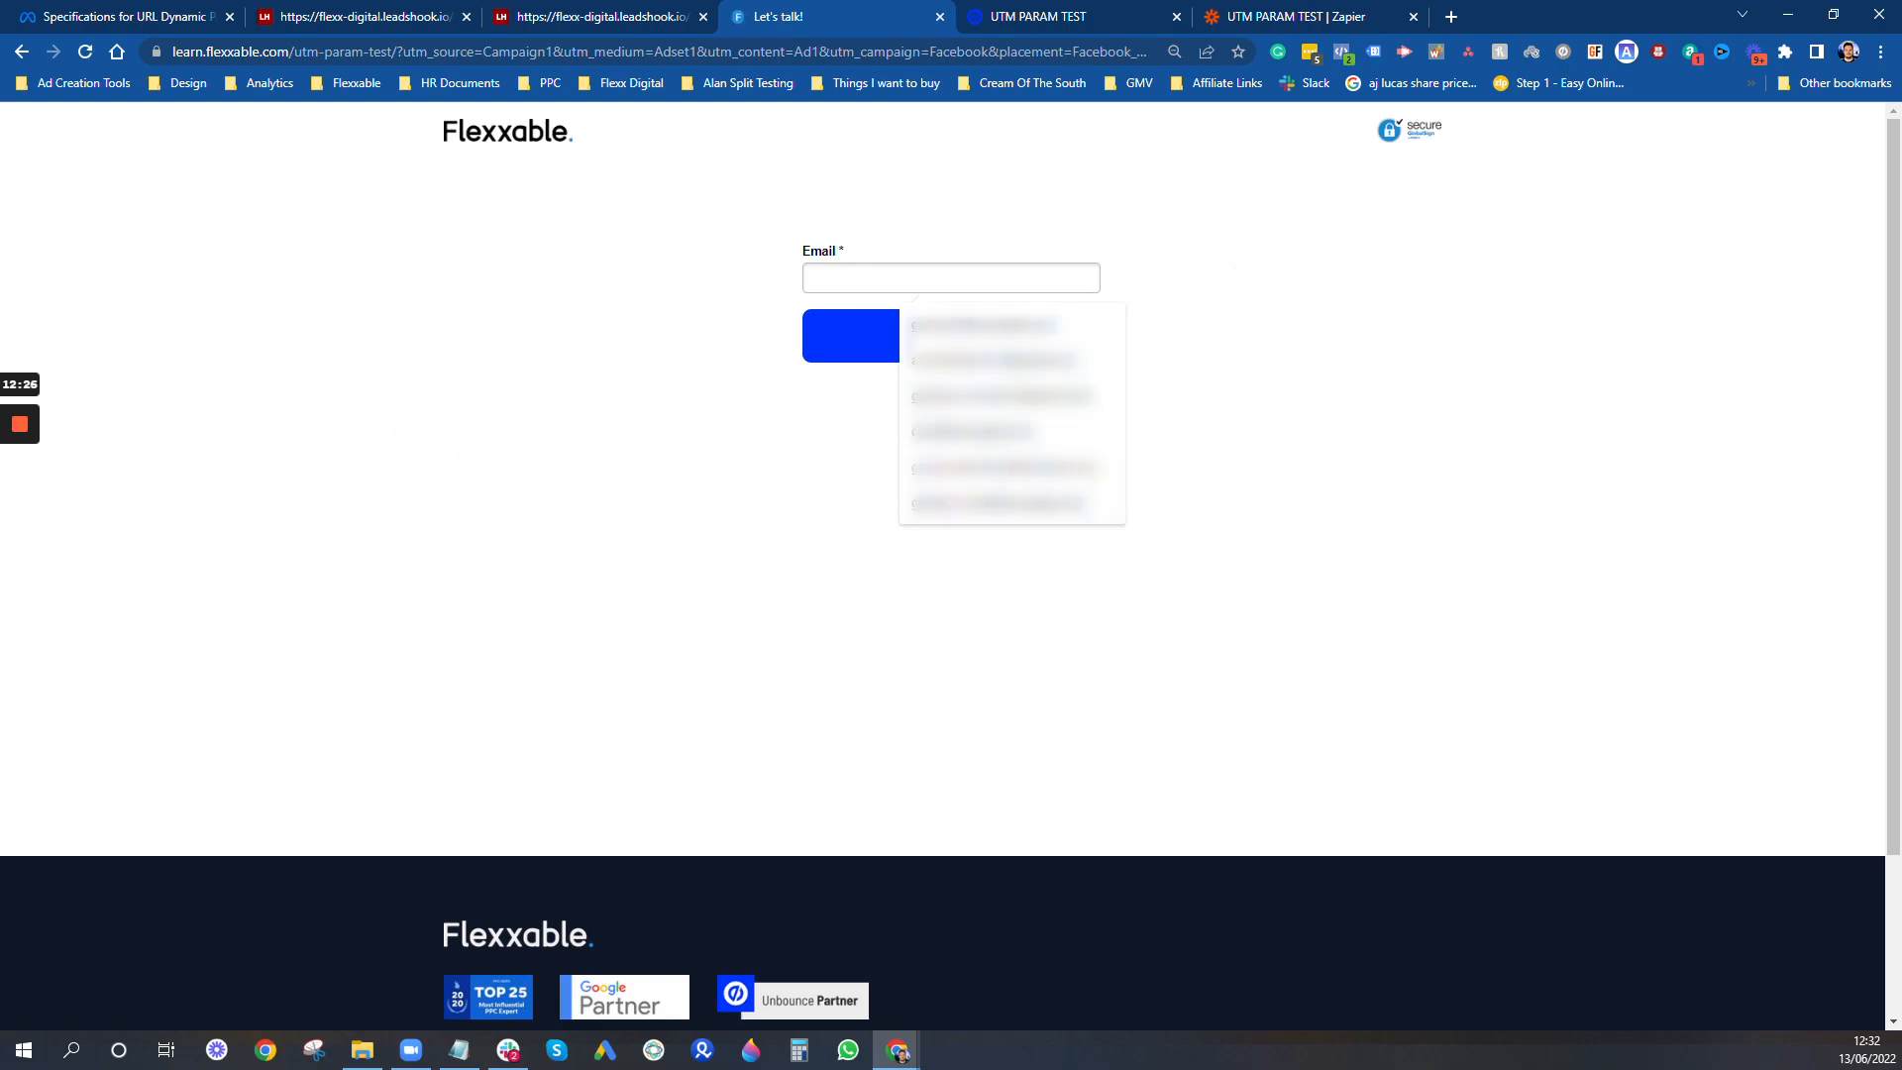
pyautogui.write('test@')
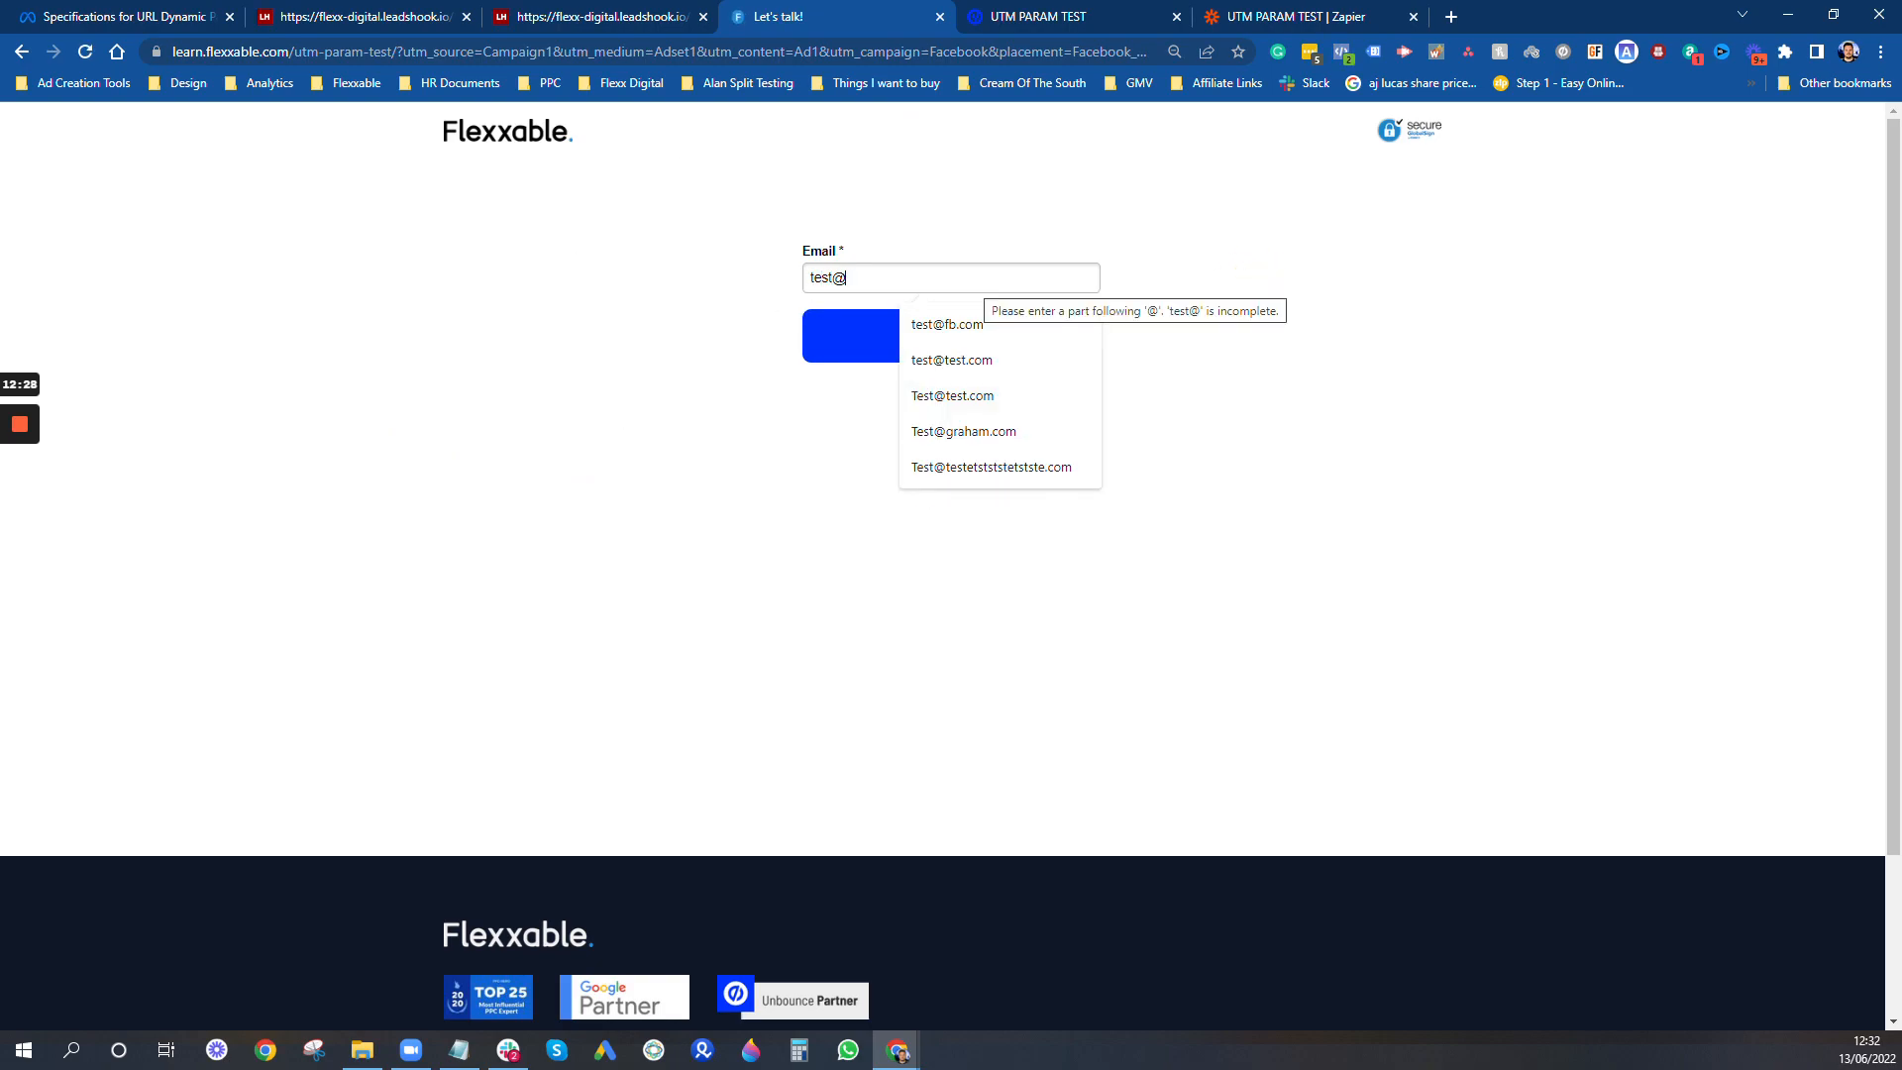
pyautogui.write('jhfb.com')
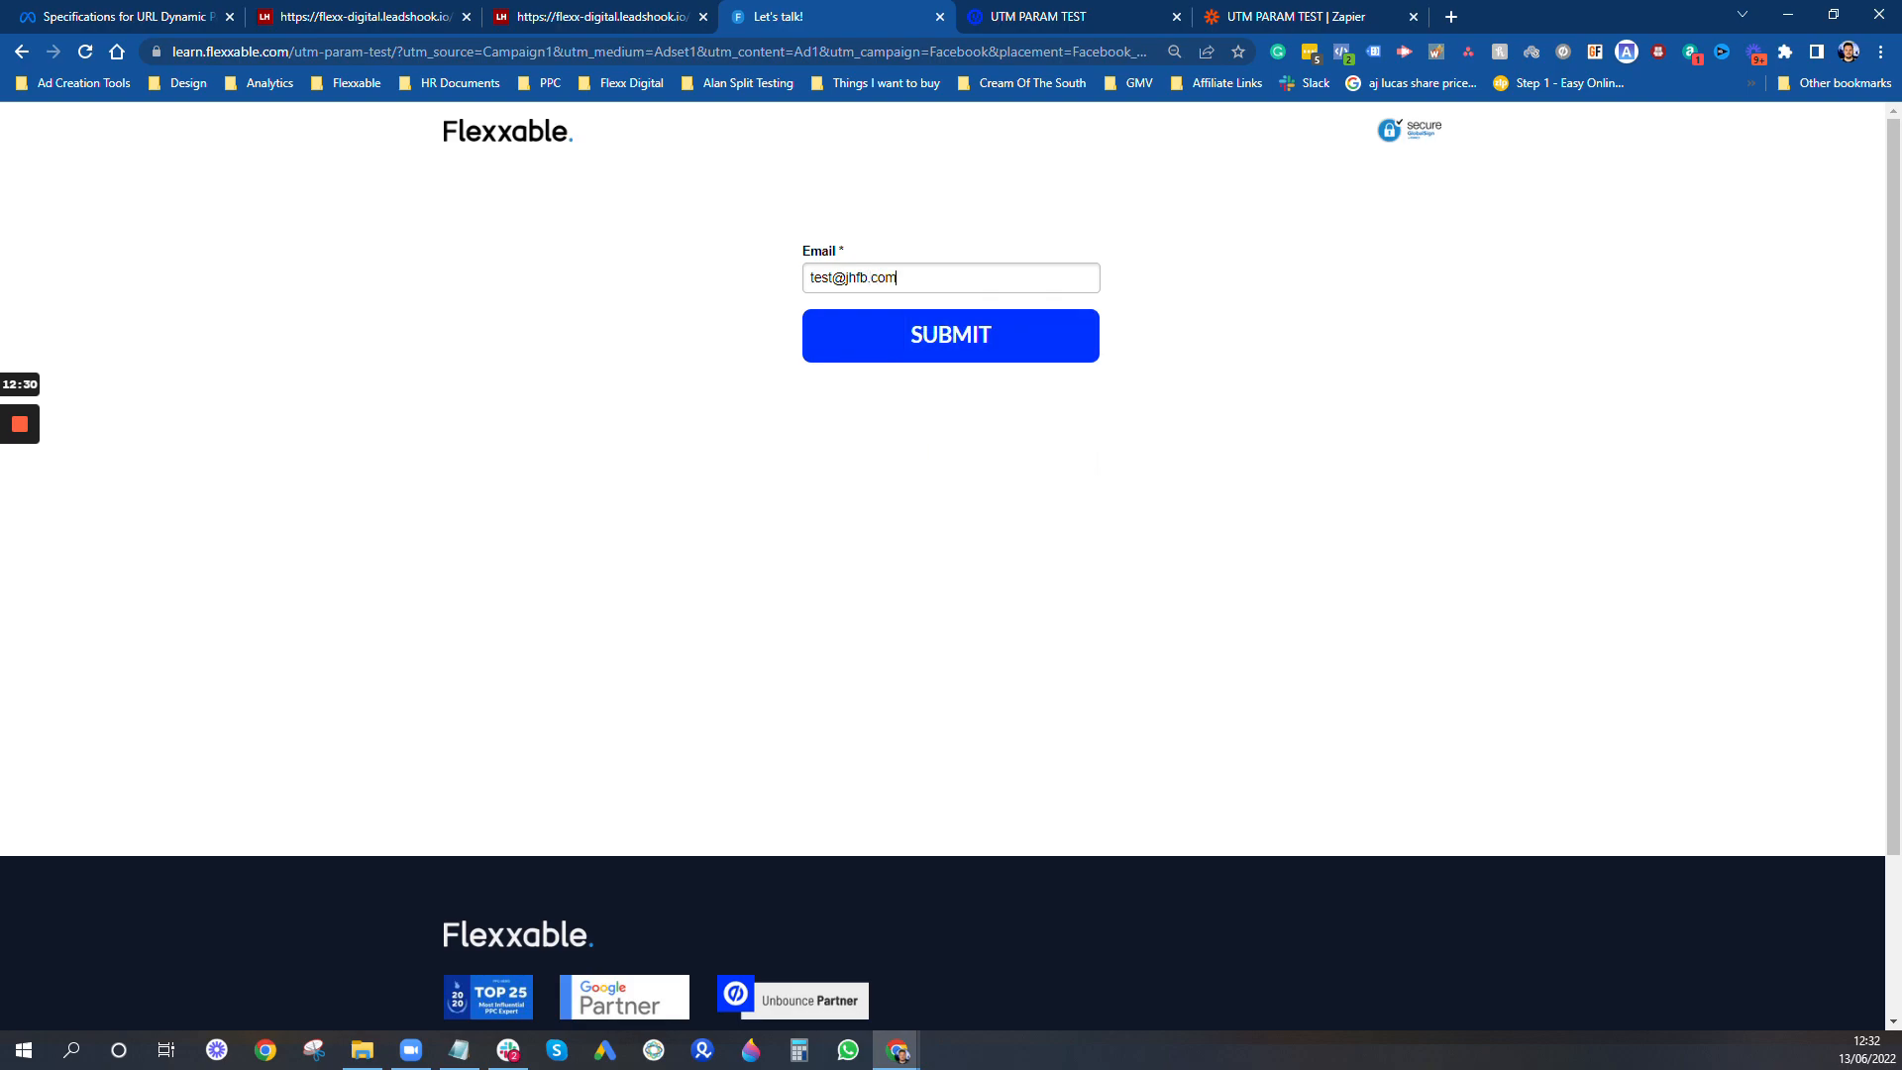
pyautogui.click(946, 337)
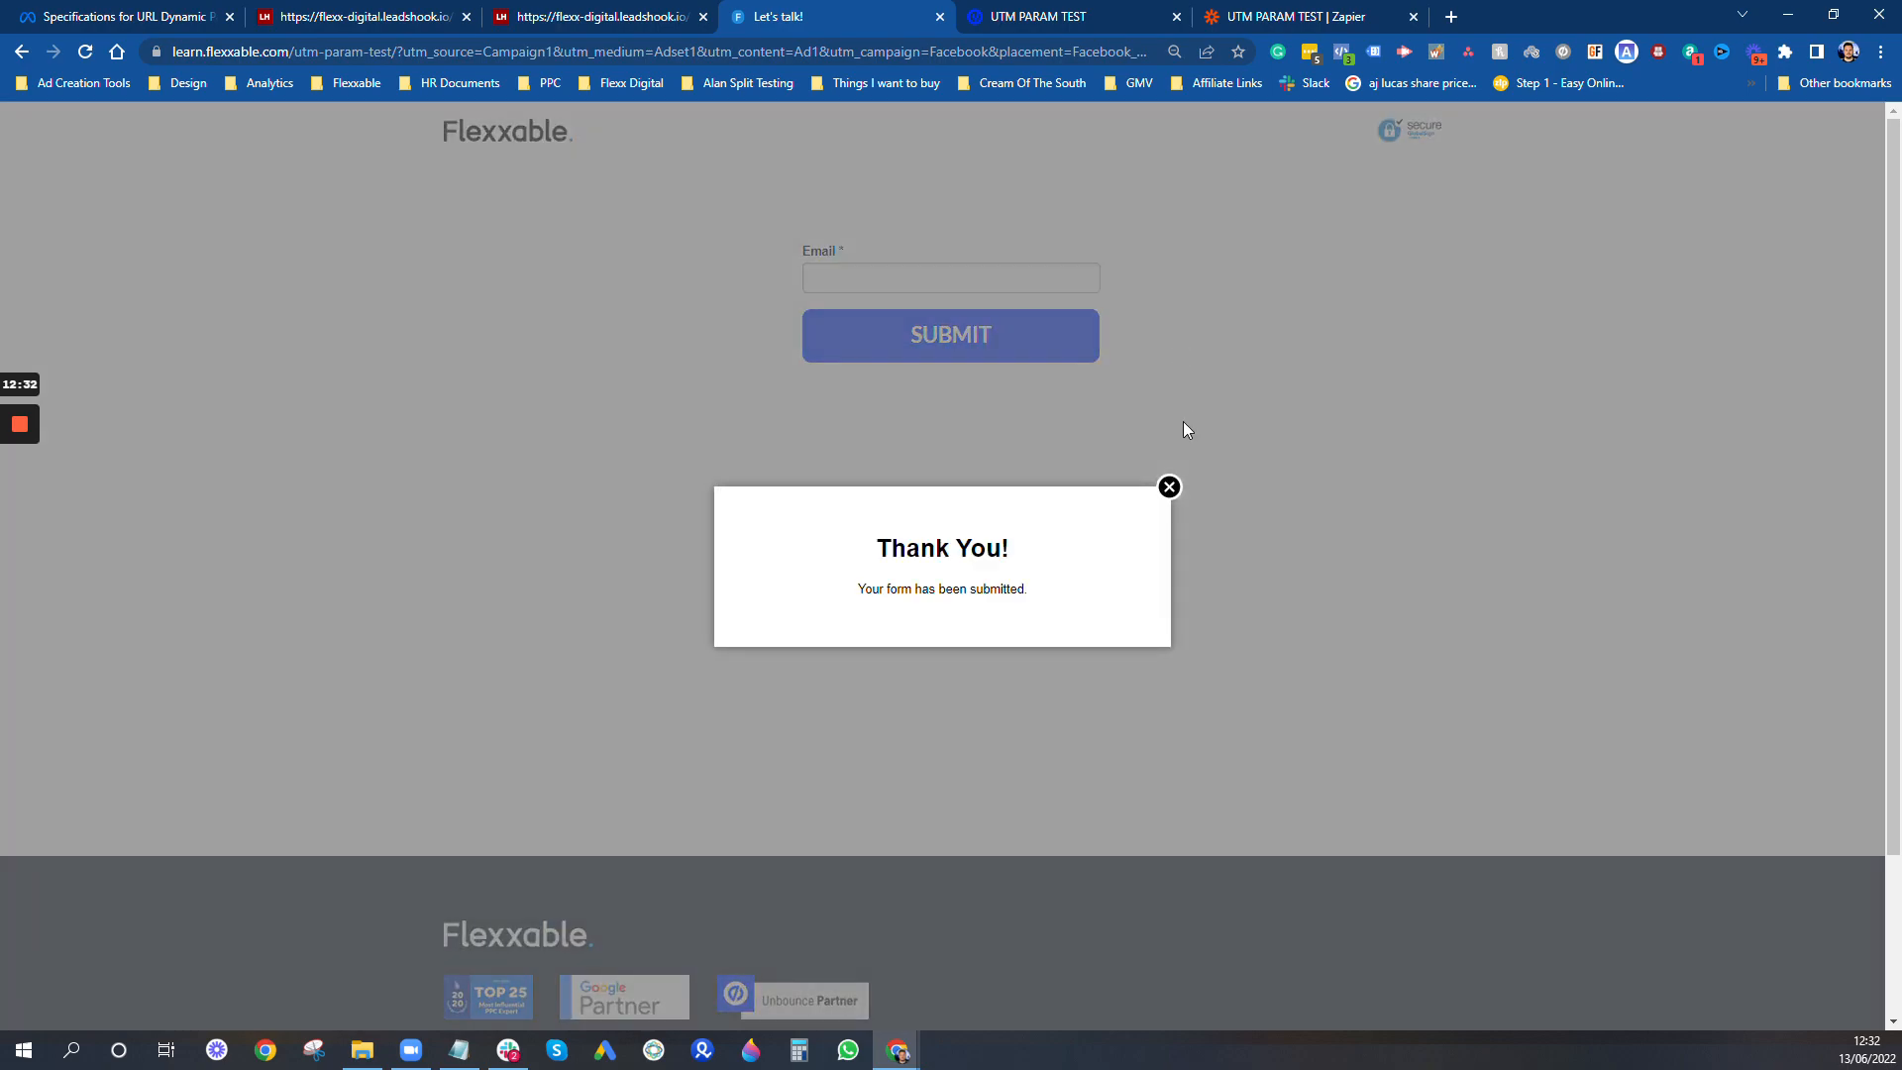
pyautogui.click(1170, 489)
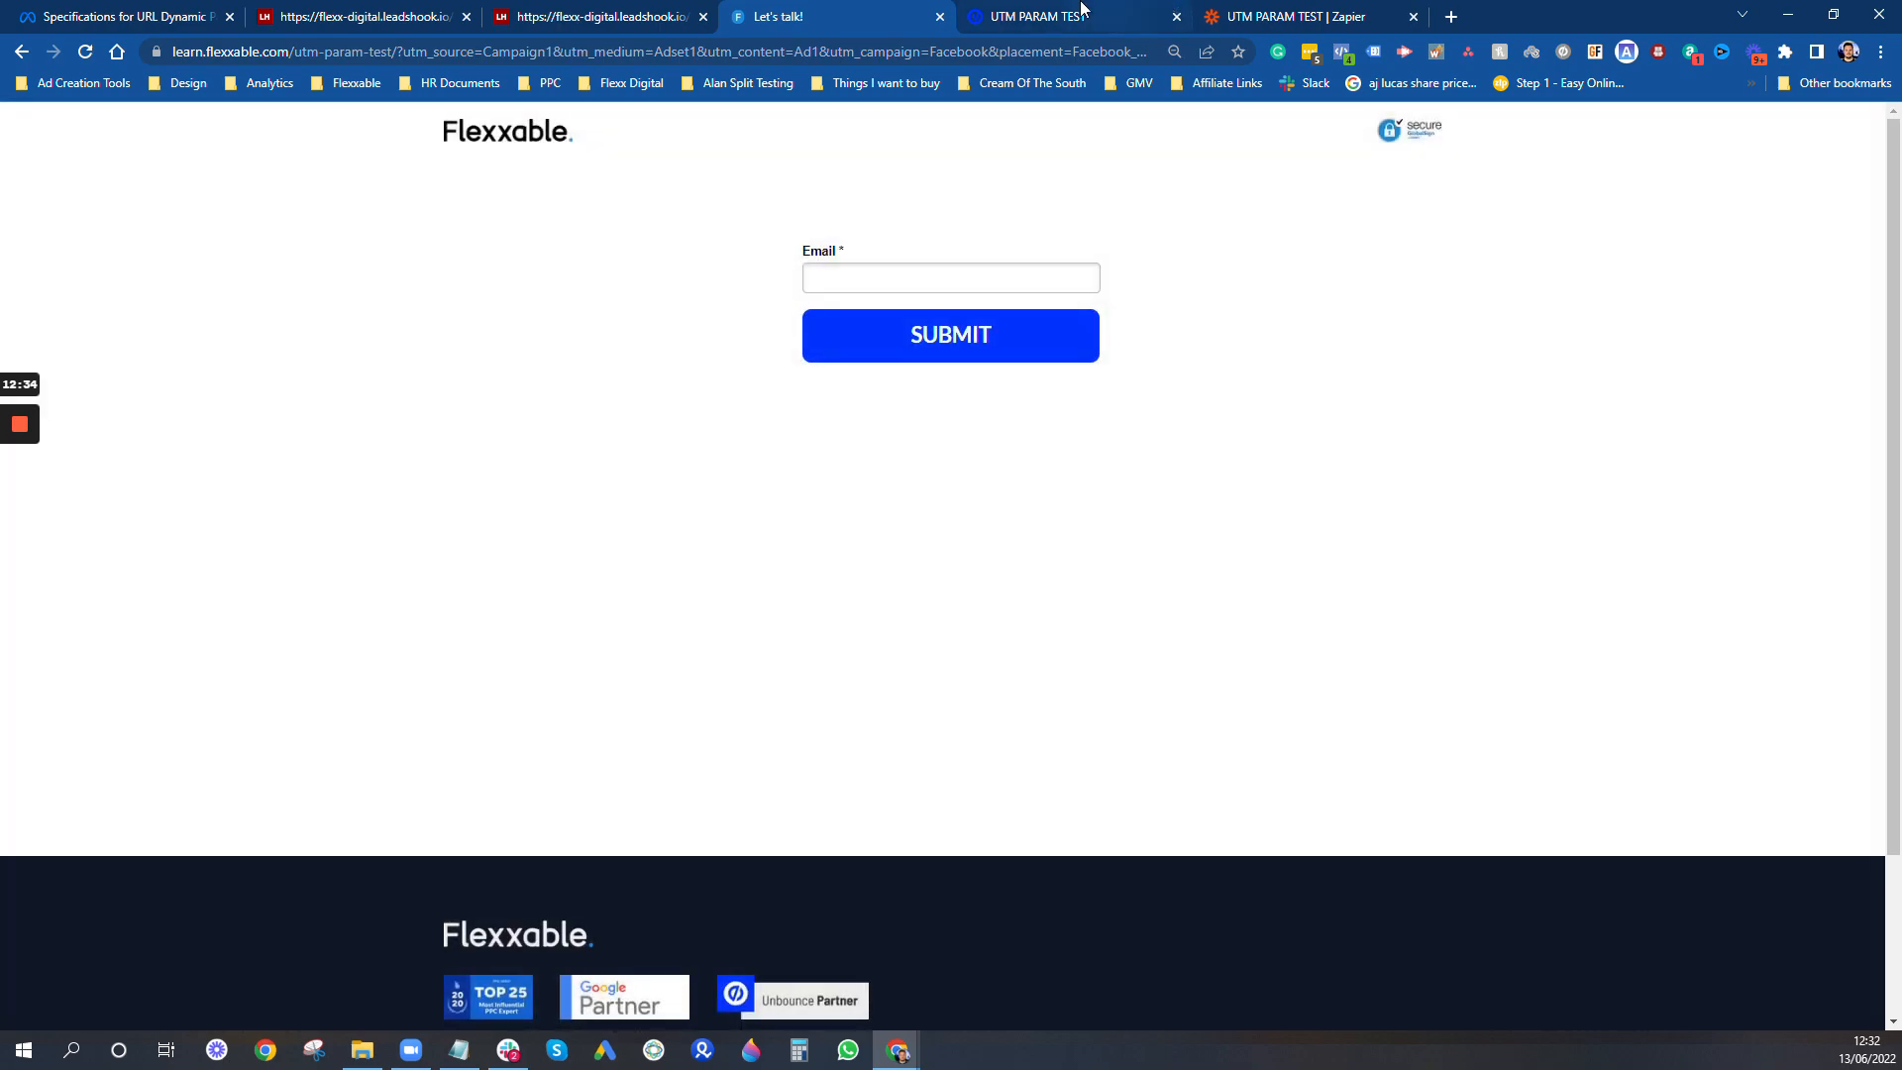
# - Switch to Unbounce and open the newly submitted lead's details to review its captured UTM, placement and industry values
pyautogui.click(1060, 16)
pyautogui.click(426, 262)
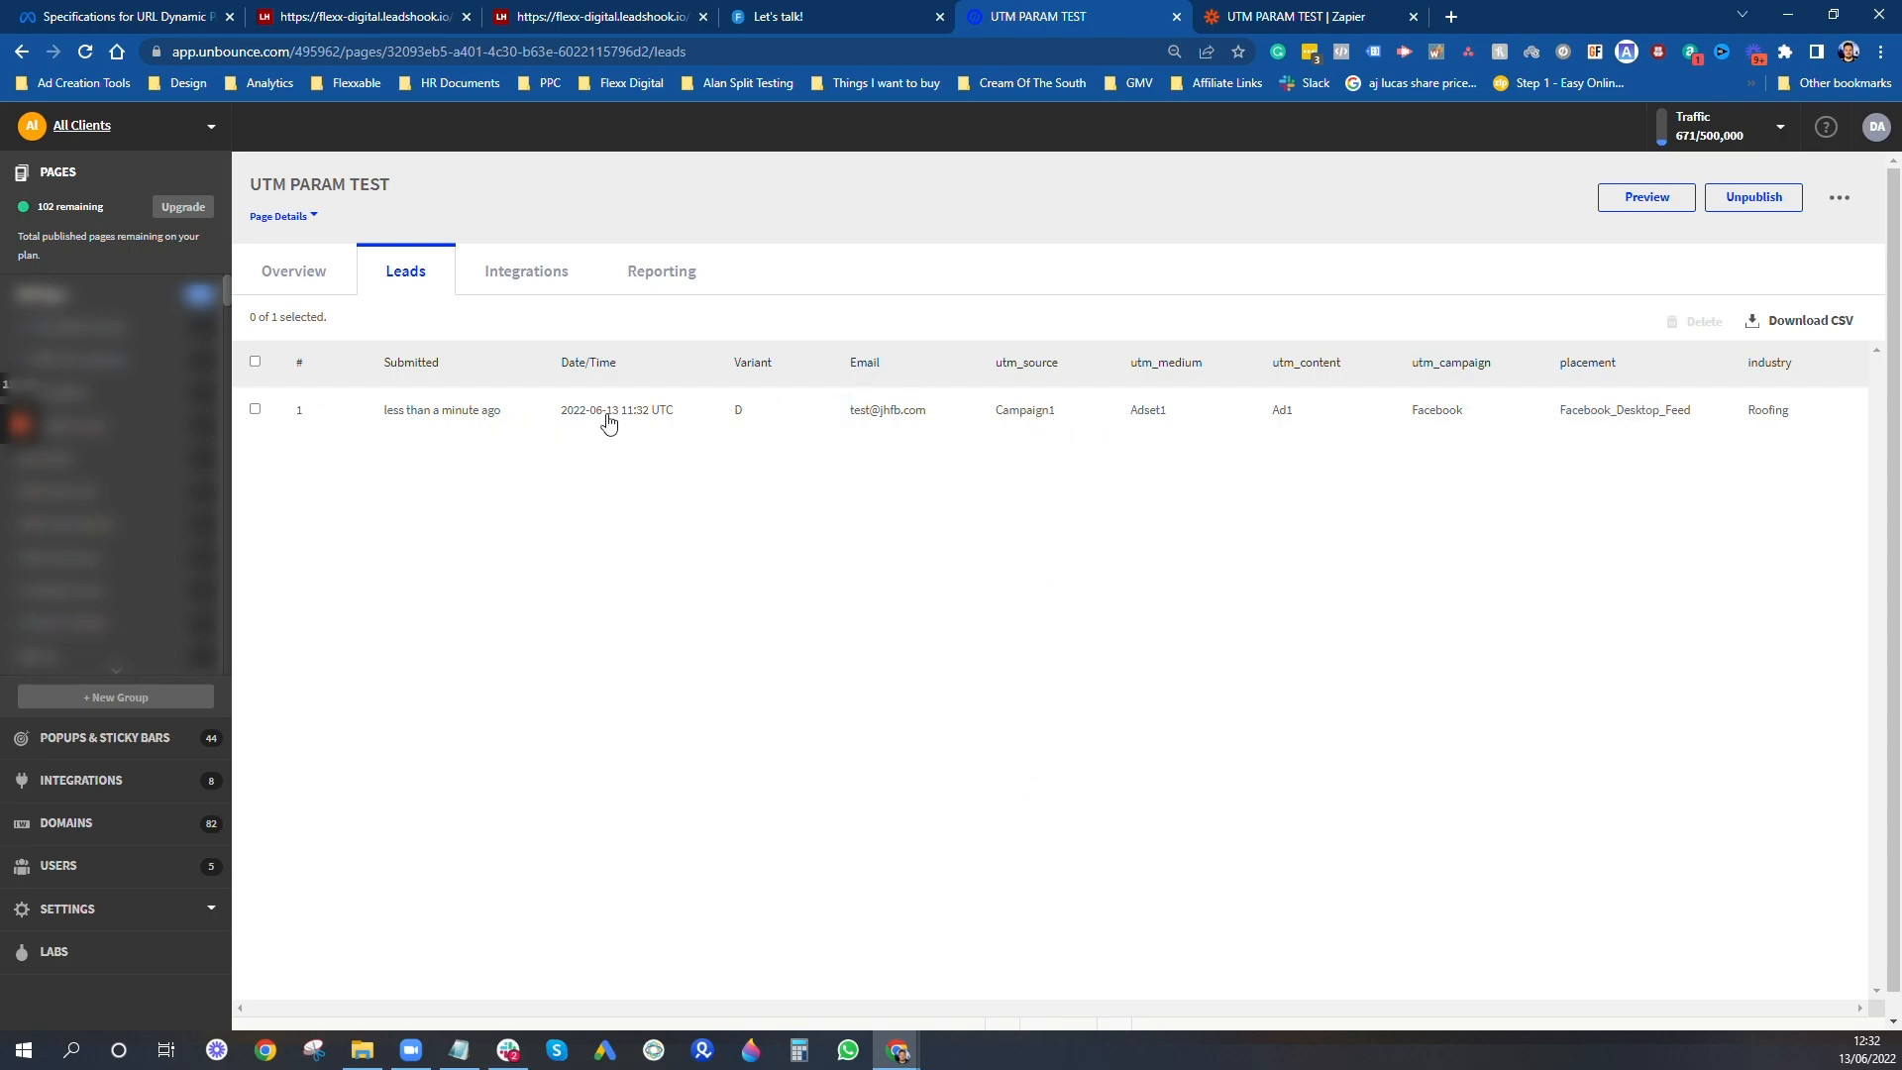
pyautogui.click(474, 420)
pyautogui.scroll(-1, 1480, 676)
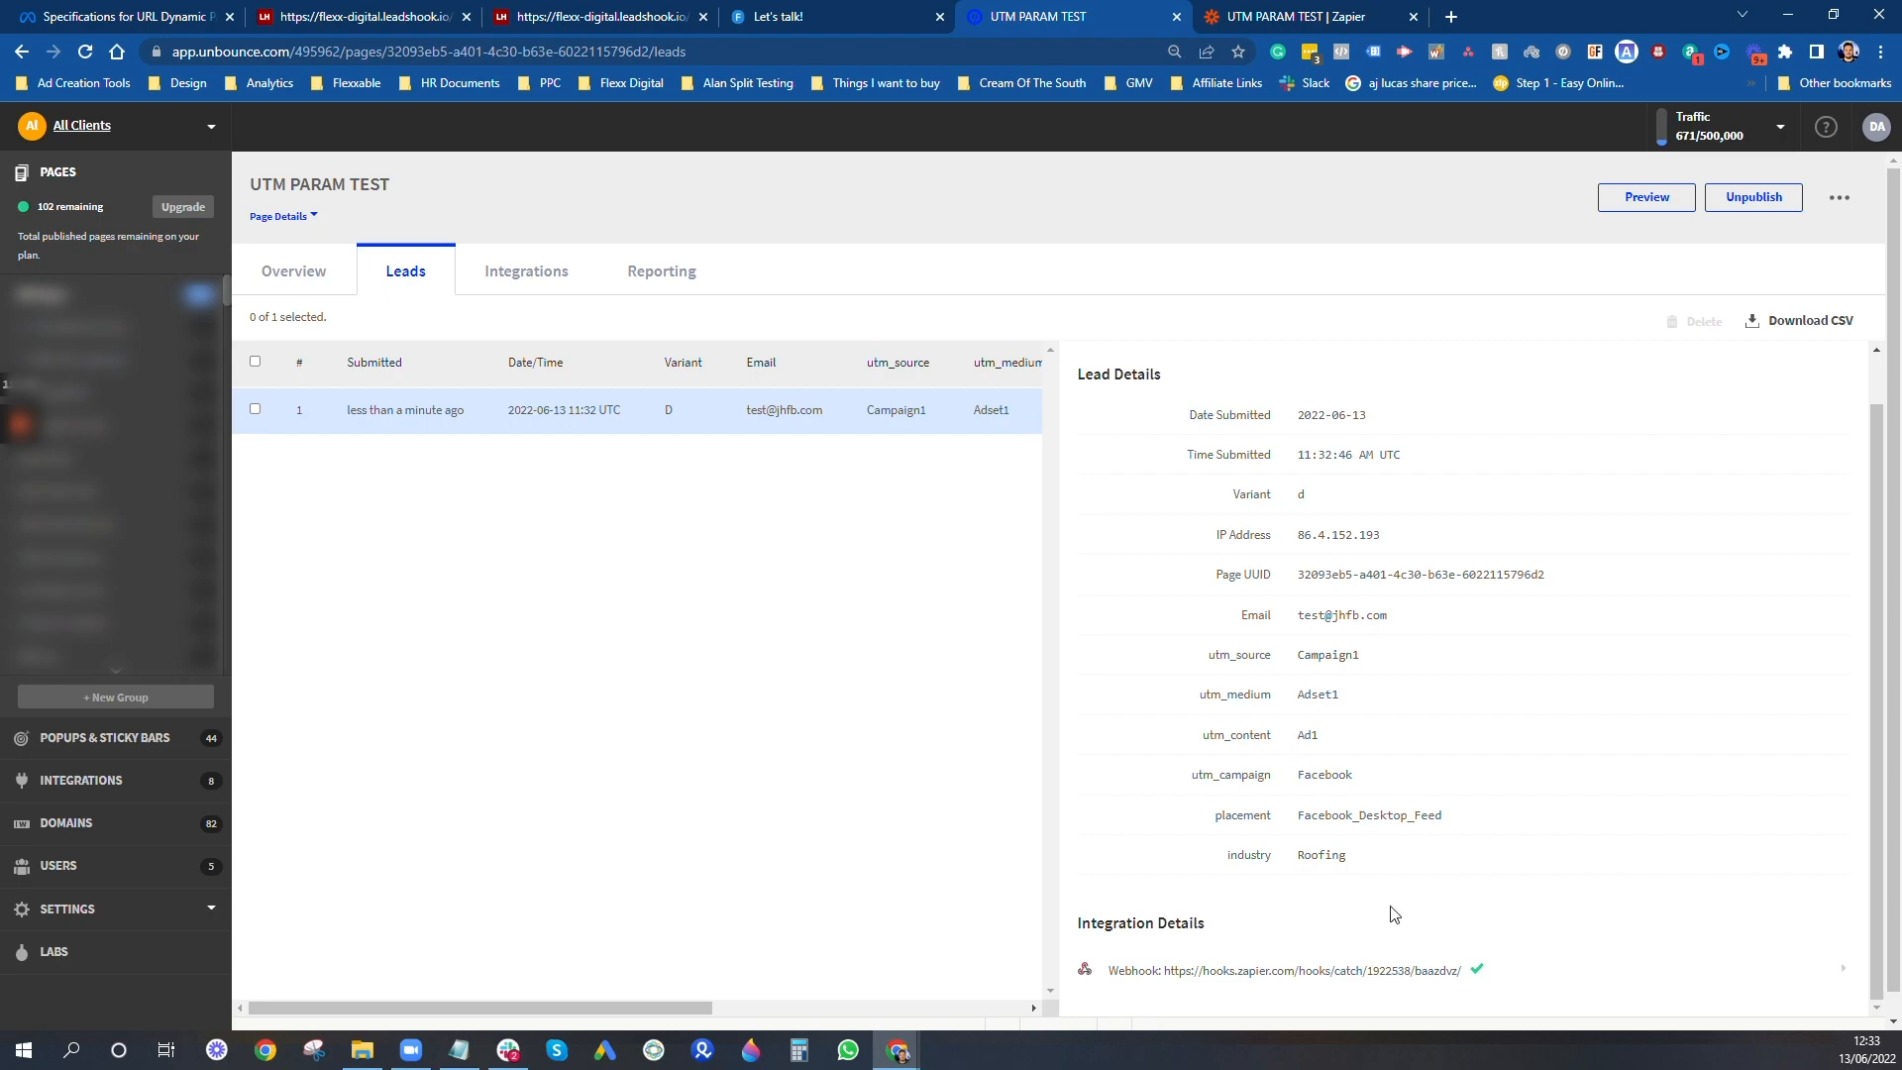
pyautogui.scroll(-1, 1397, 931)
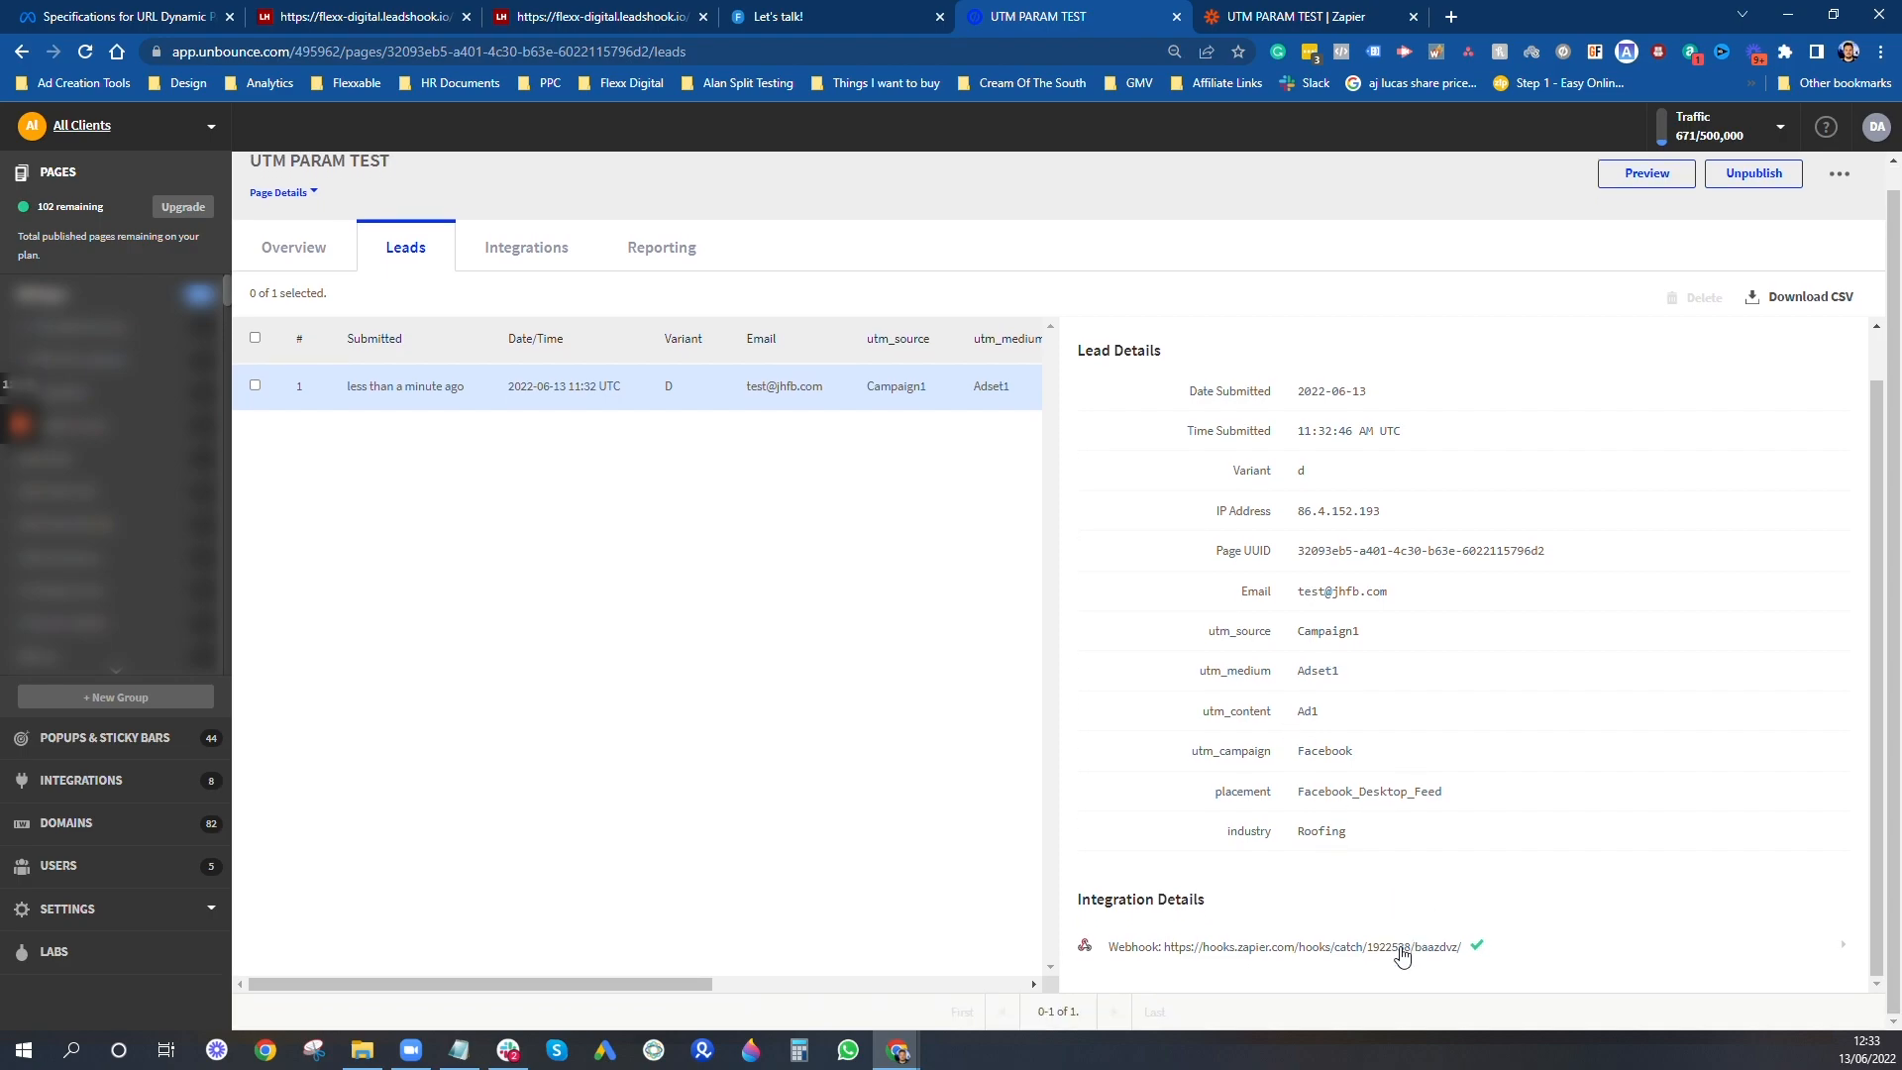
# - Expand the lead's webhook delivery record and examine the form data sent in the request body
pyautogui.click(1286, 949)
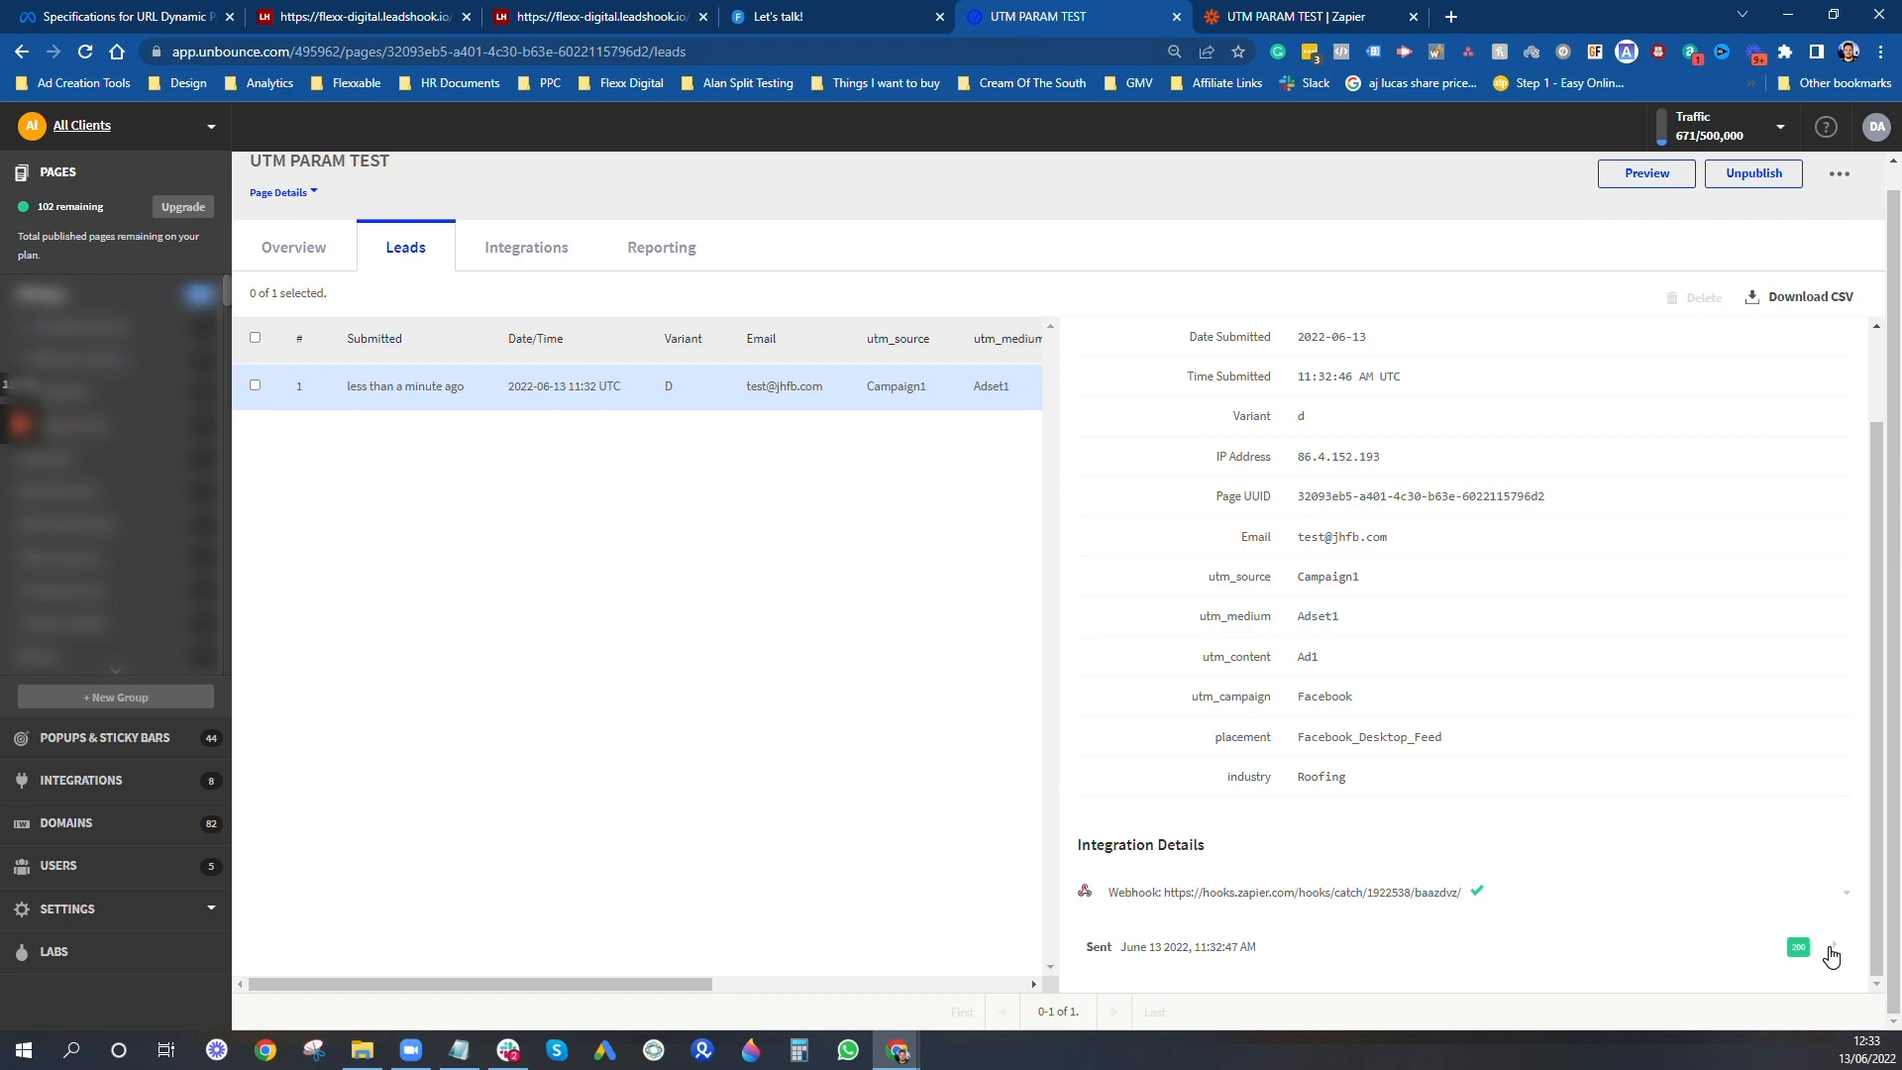
pyautogui.click(1836, 950)
pyautogui.scroll(-5, 1532, 836)
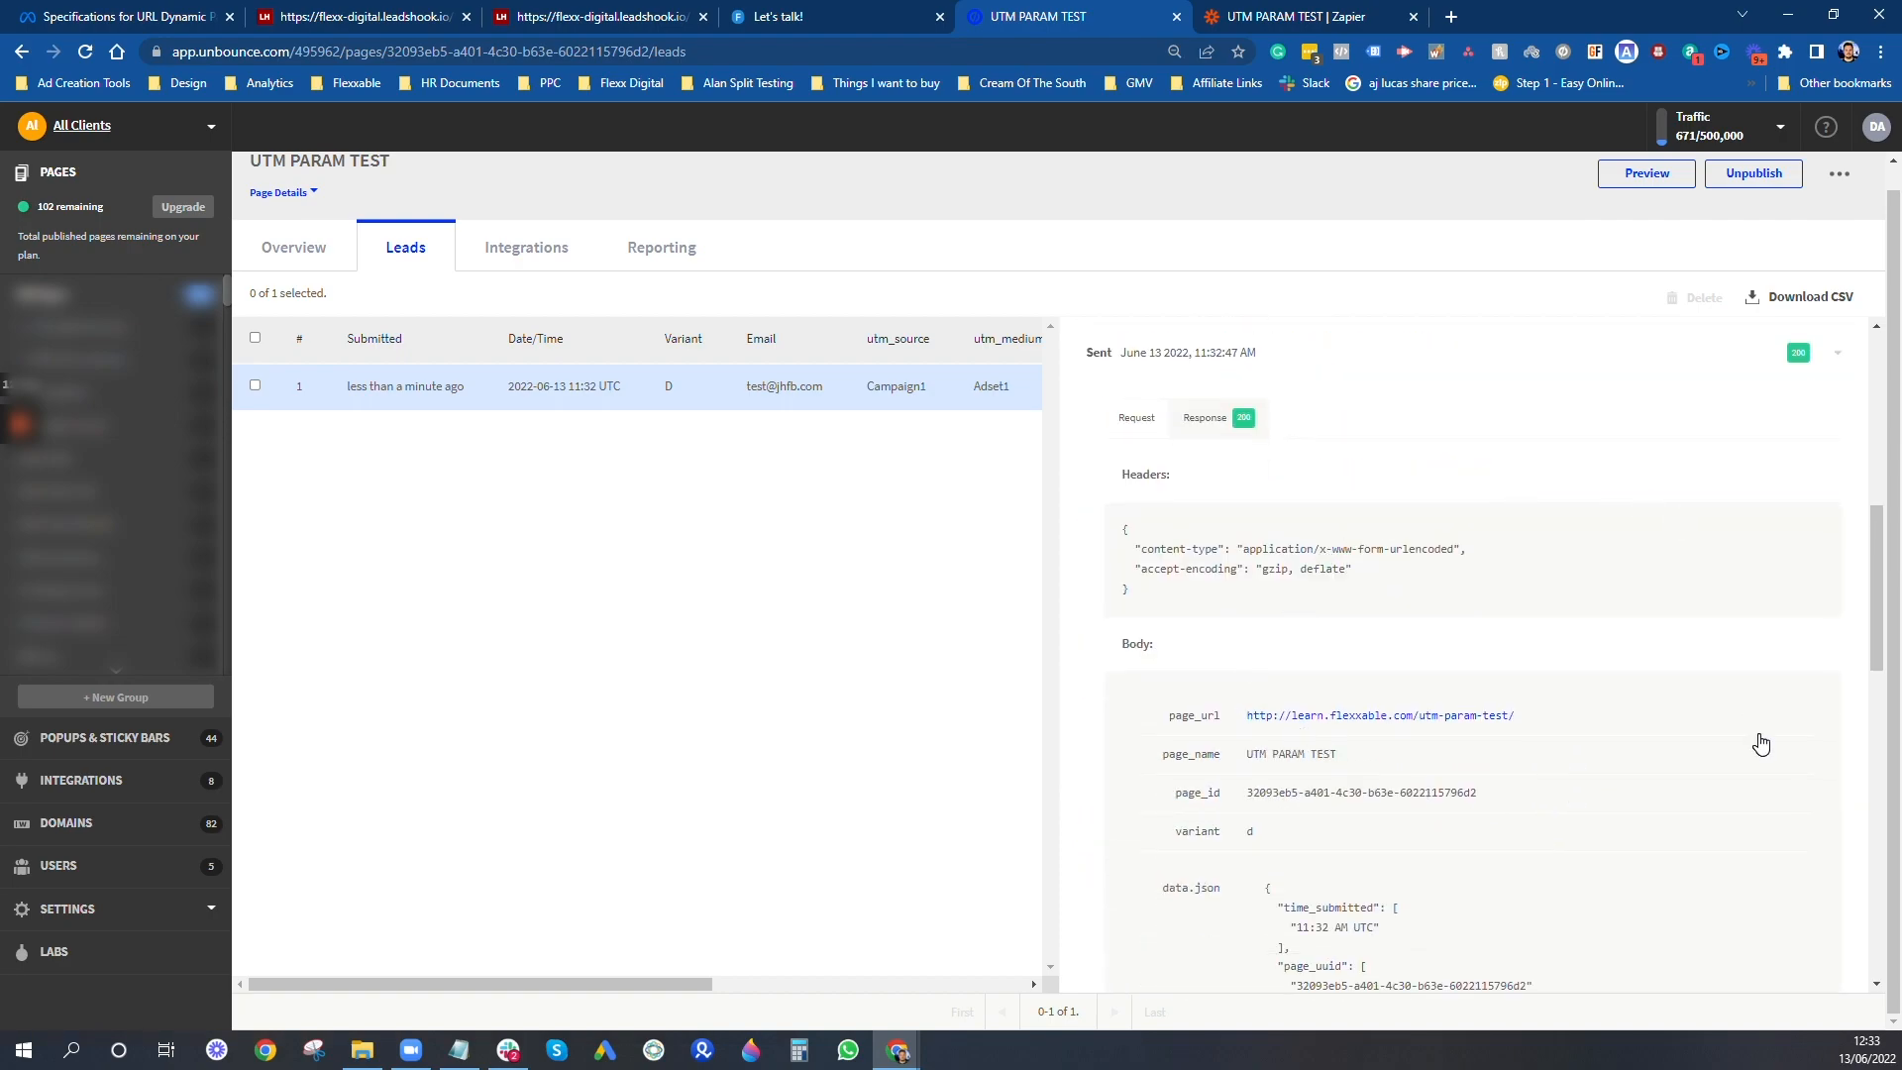
pyautogui.scroll(-3, 1758, 743)
pyautogui.scroll(-6, 1402, 632)
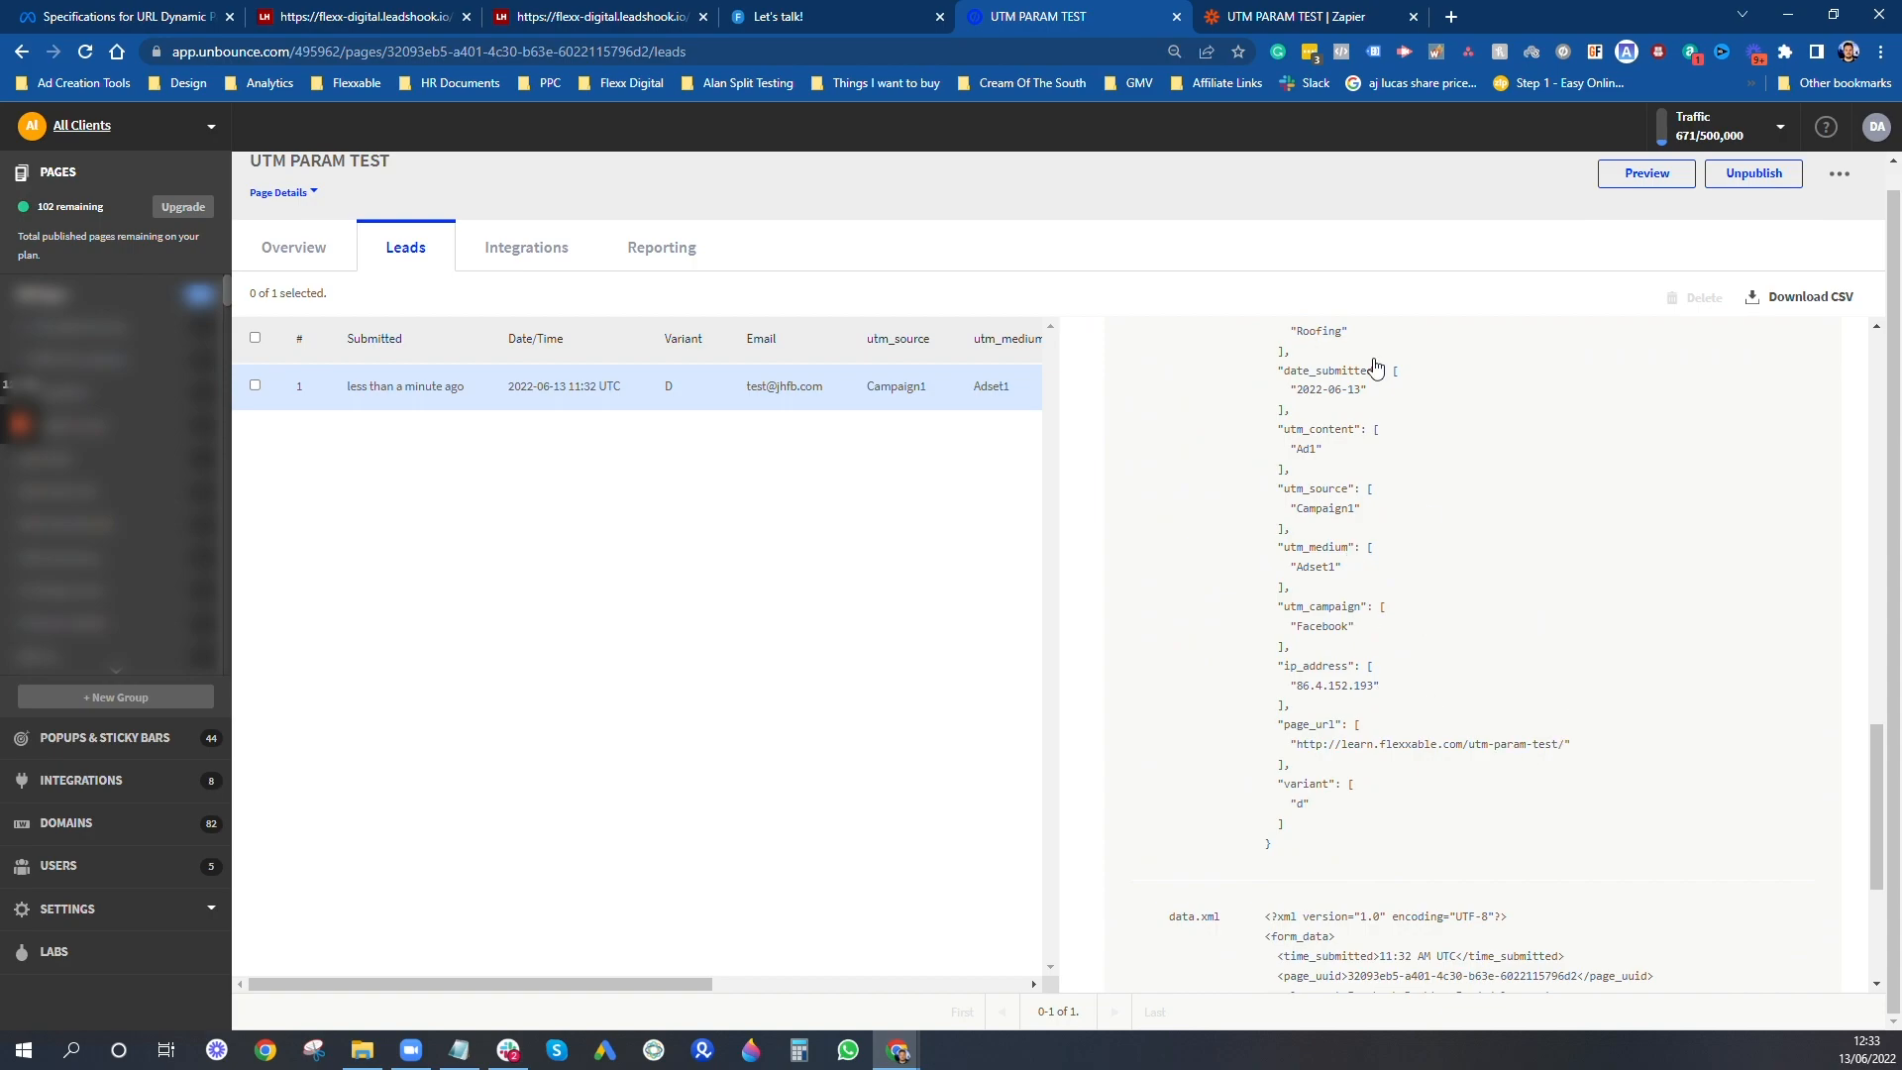
pyautogui.scroll(-3, 1383, 755)
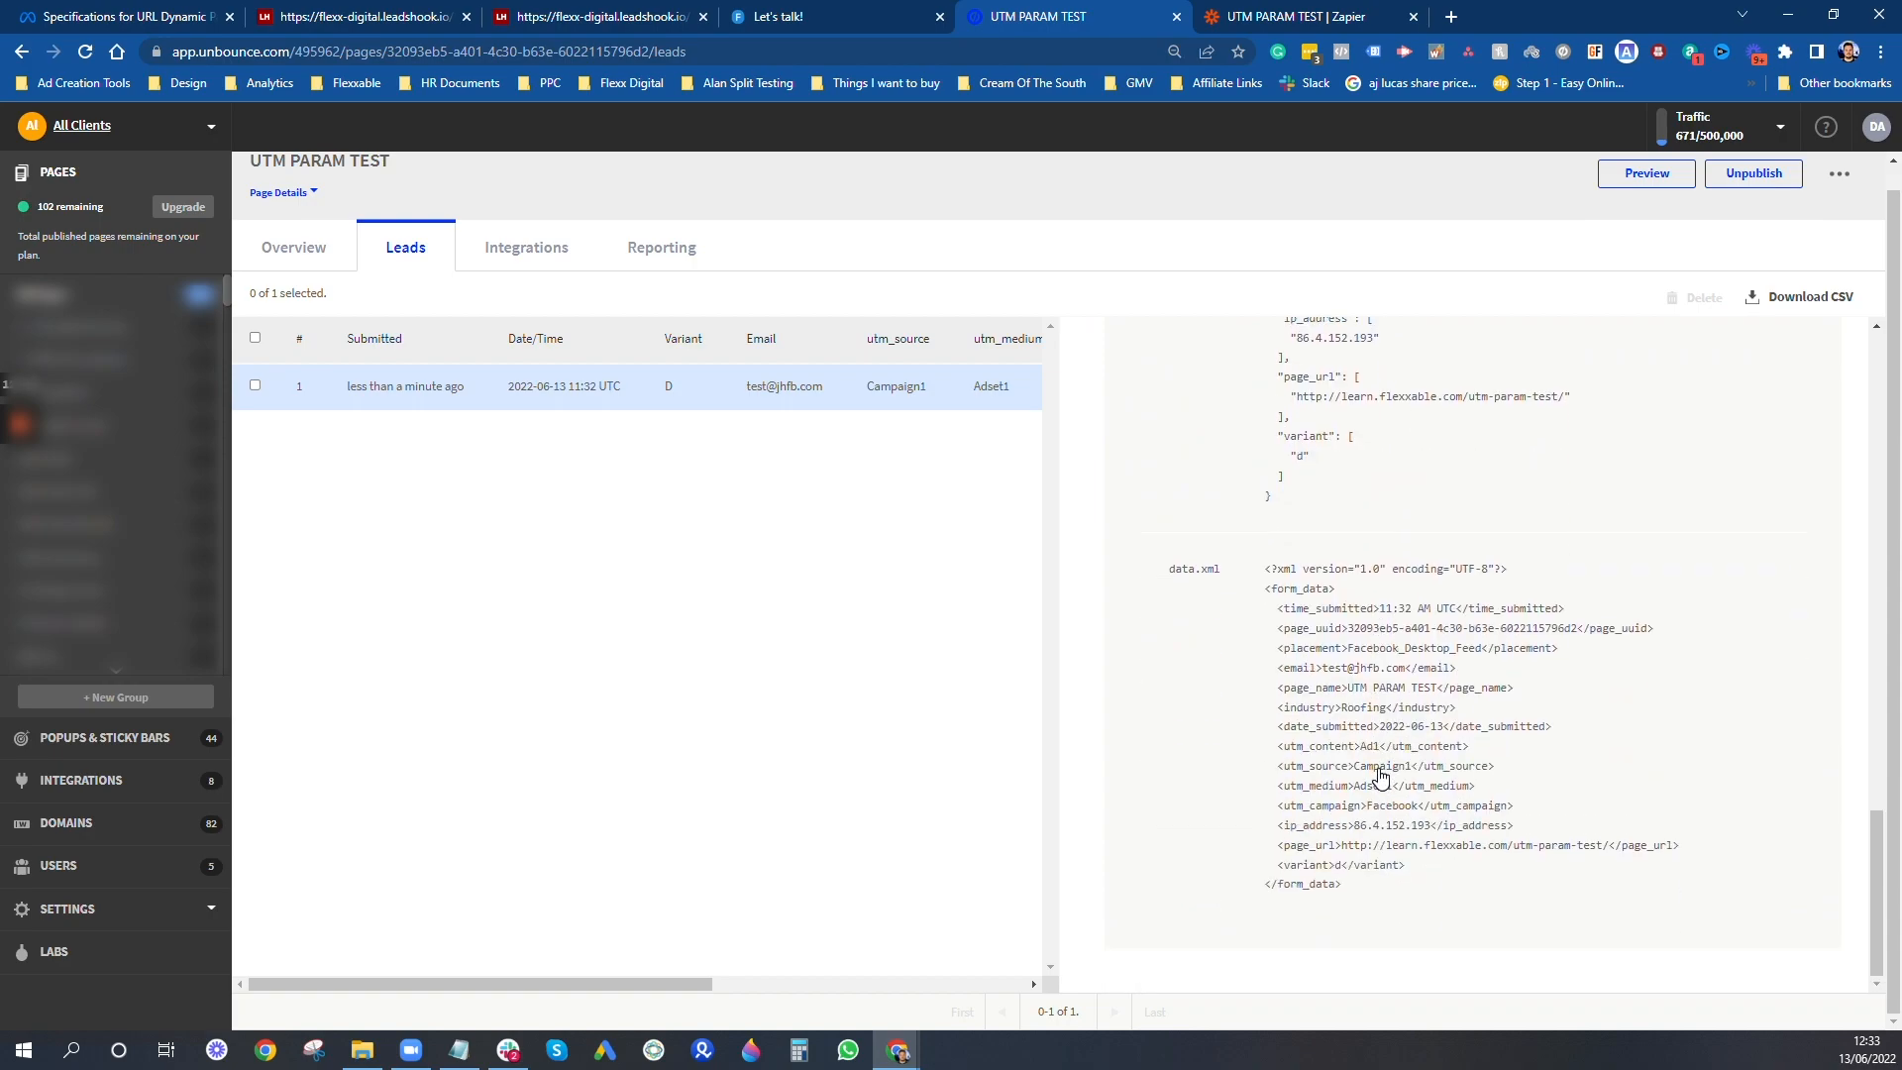
pyautogui.scroll(20, 1378, 775)
# - Switch to Zapier, test the Catch Hook trigger, and review the form data in the received request
pyautogui.click(1397, 8)
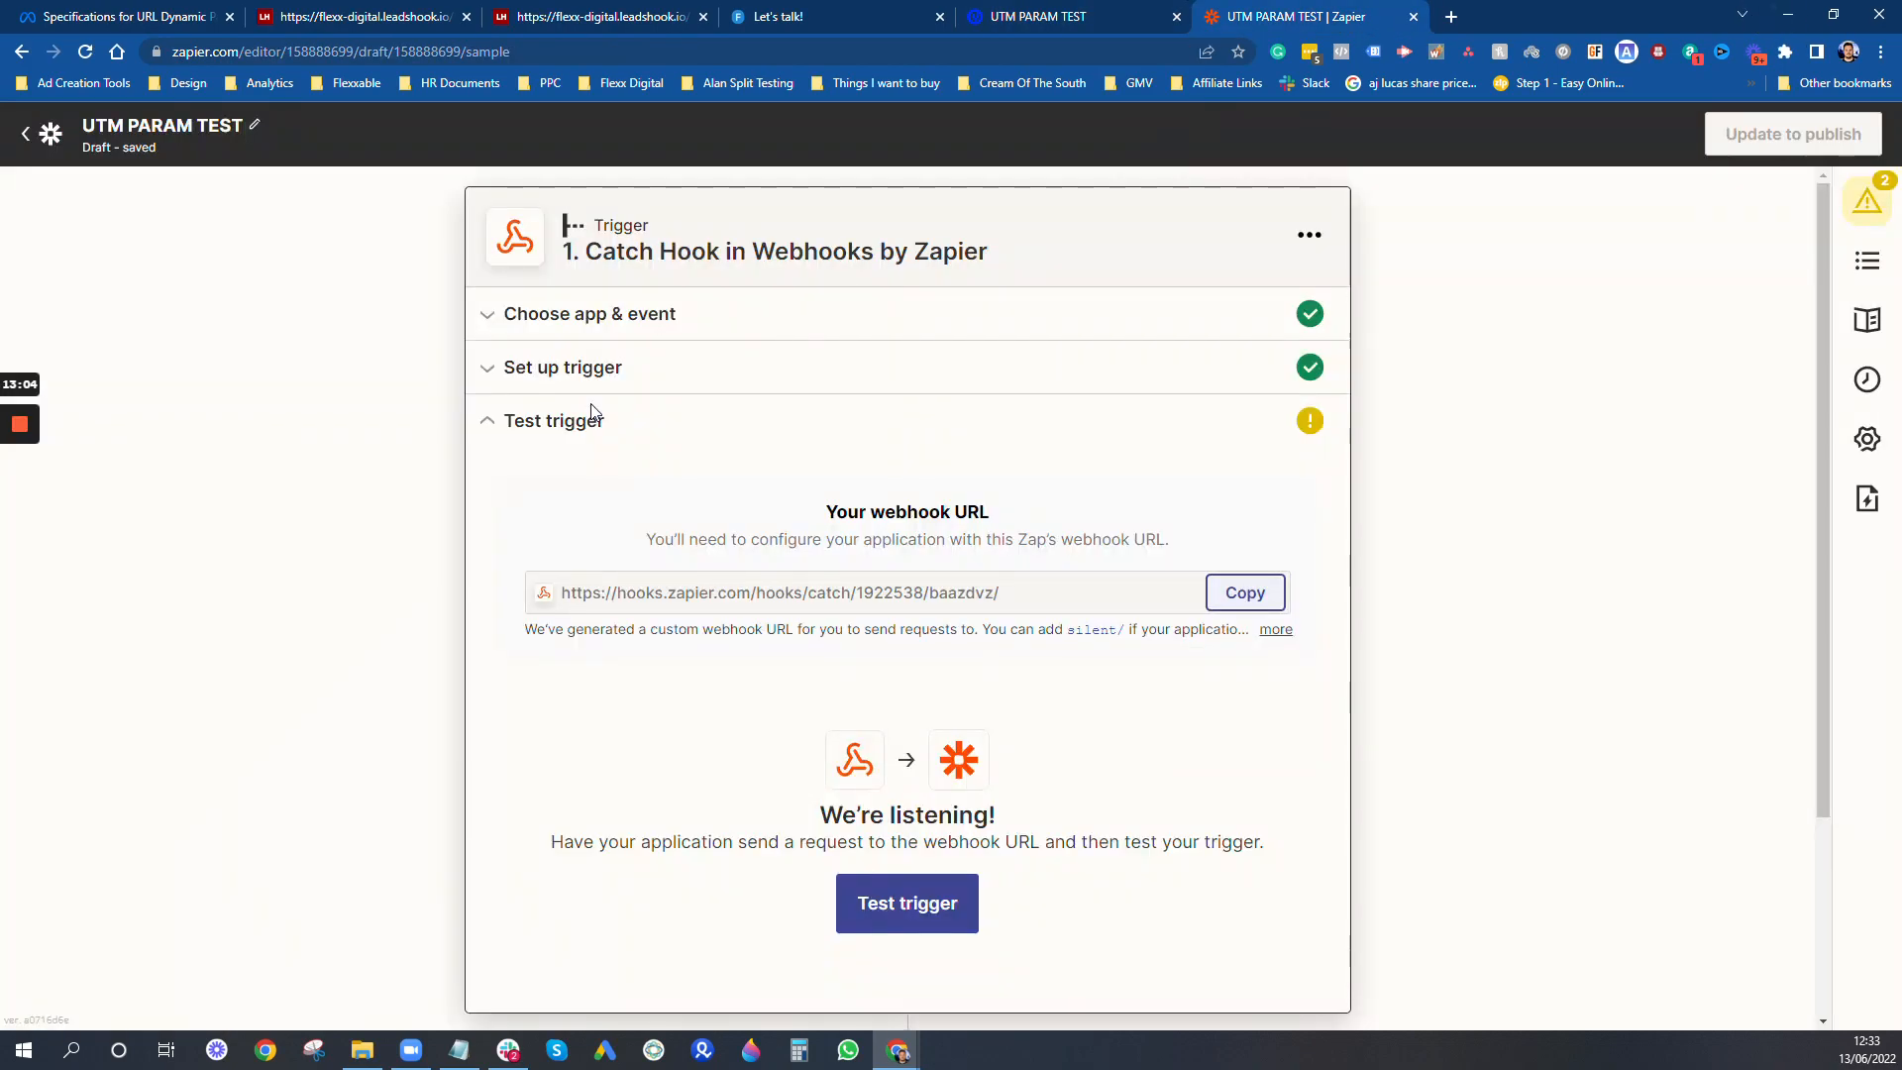
pyautogui.click(902, 906)
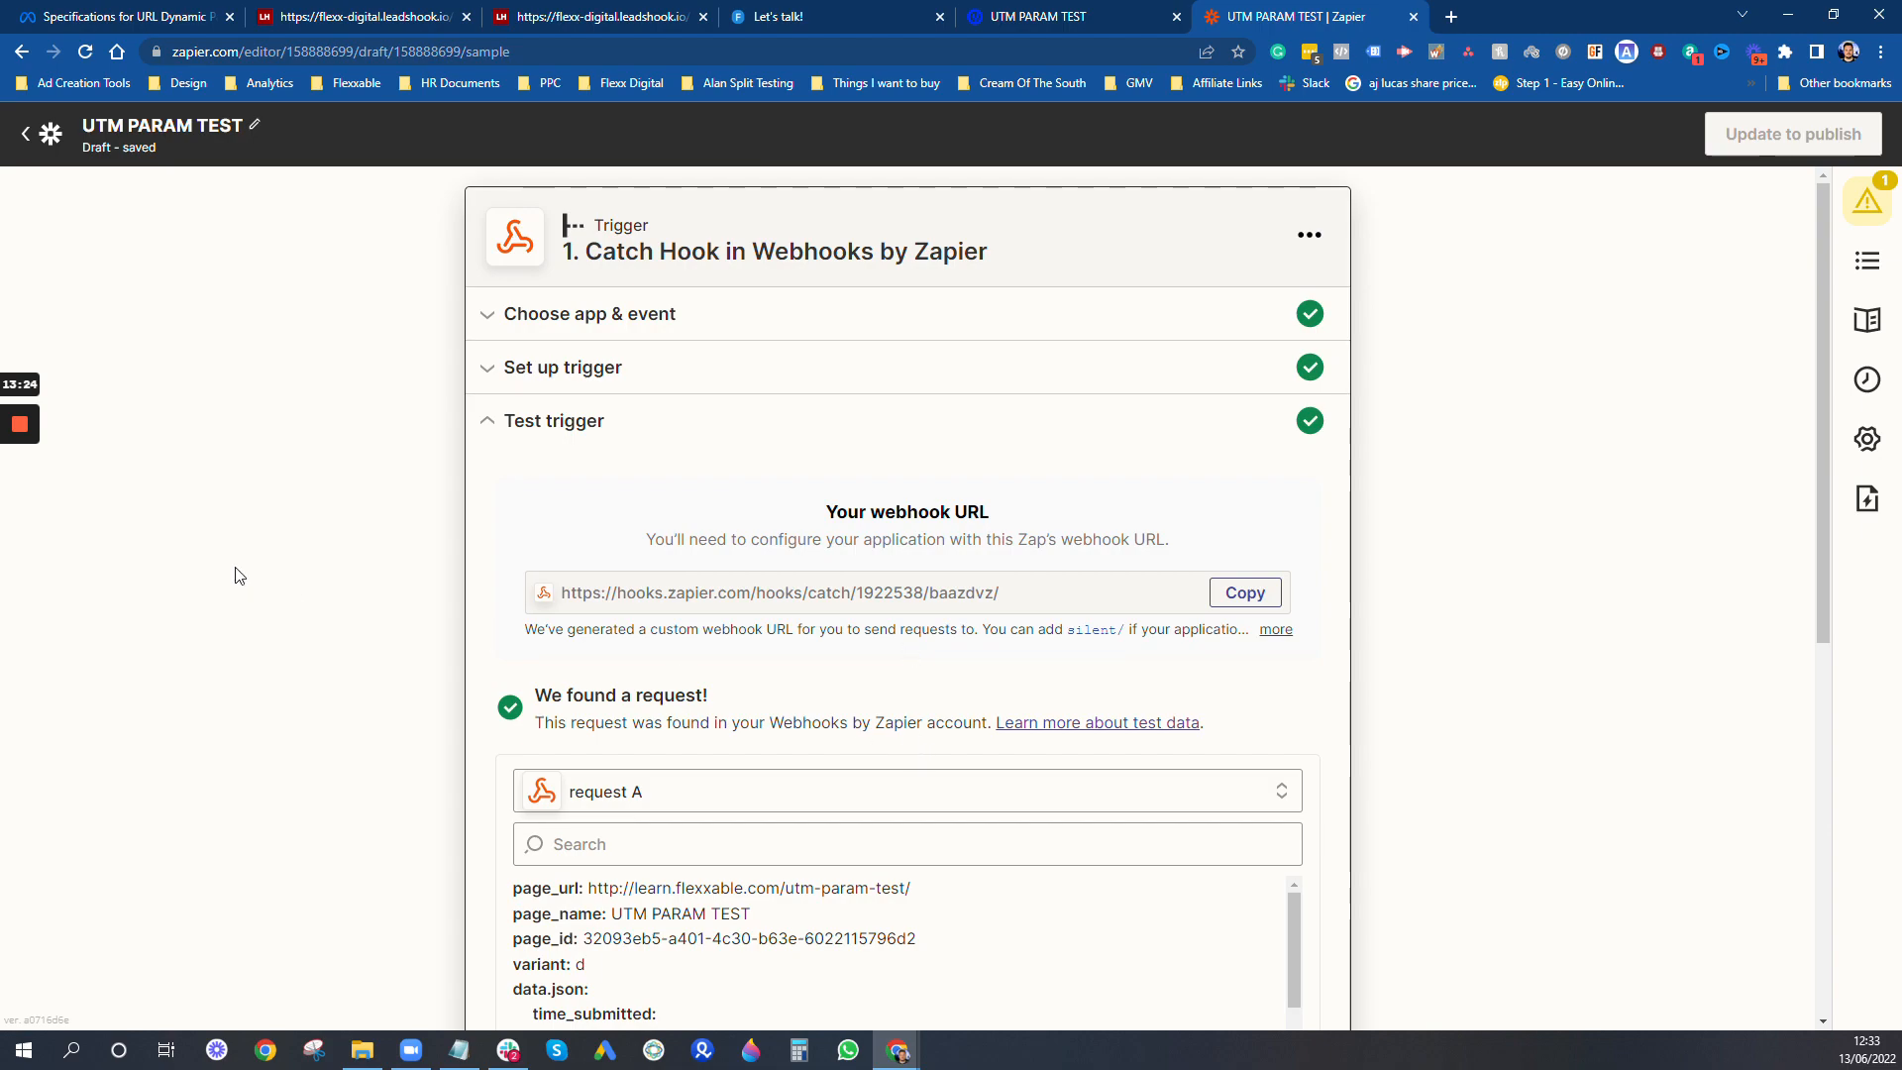
pyautogui.scroll(-2, 720, 517)
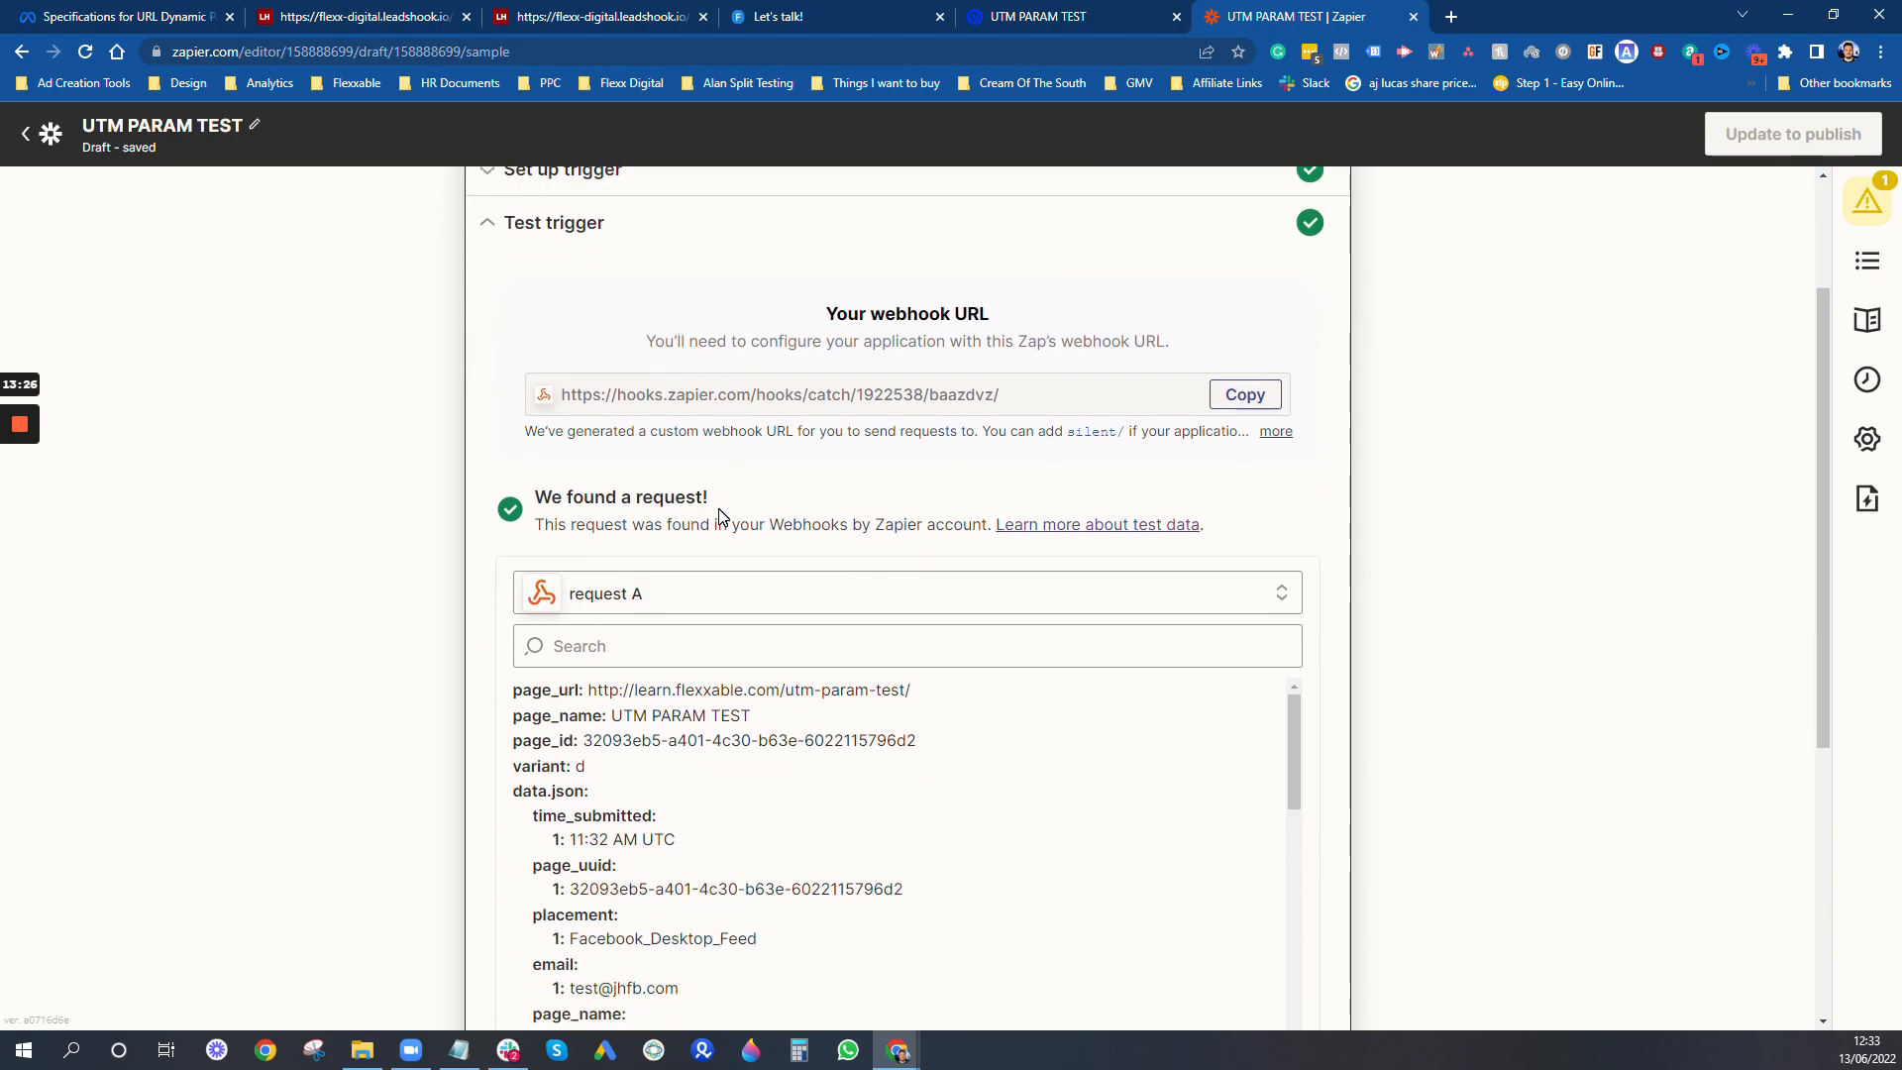
pyautogui.scroll(-2, 721, 515)
pyautogui.scroll(-3, 842, 649)
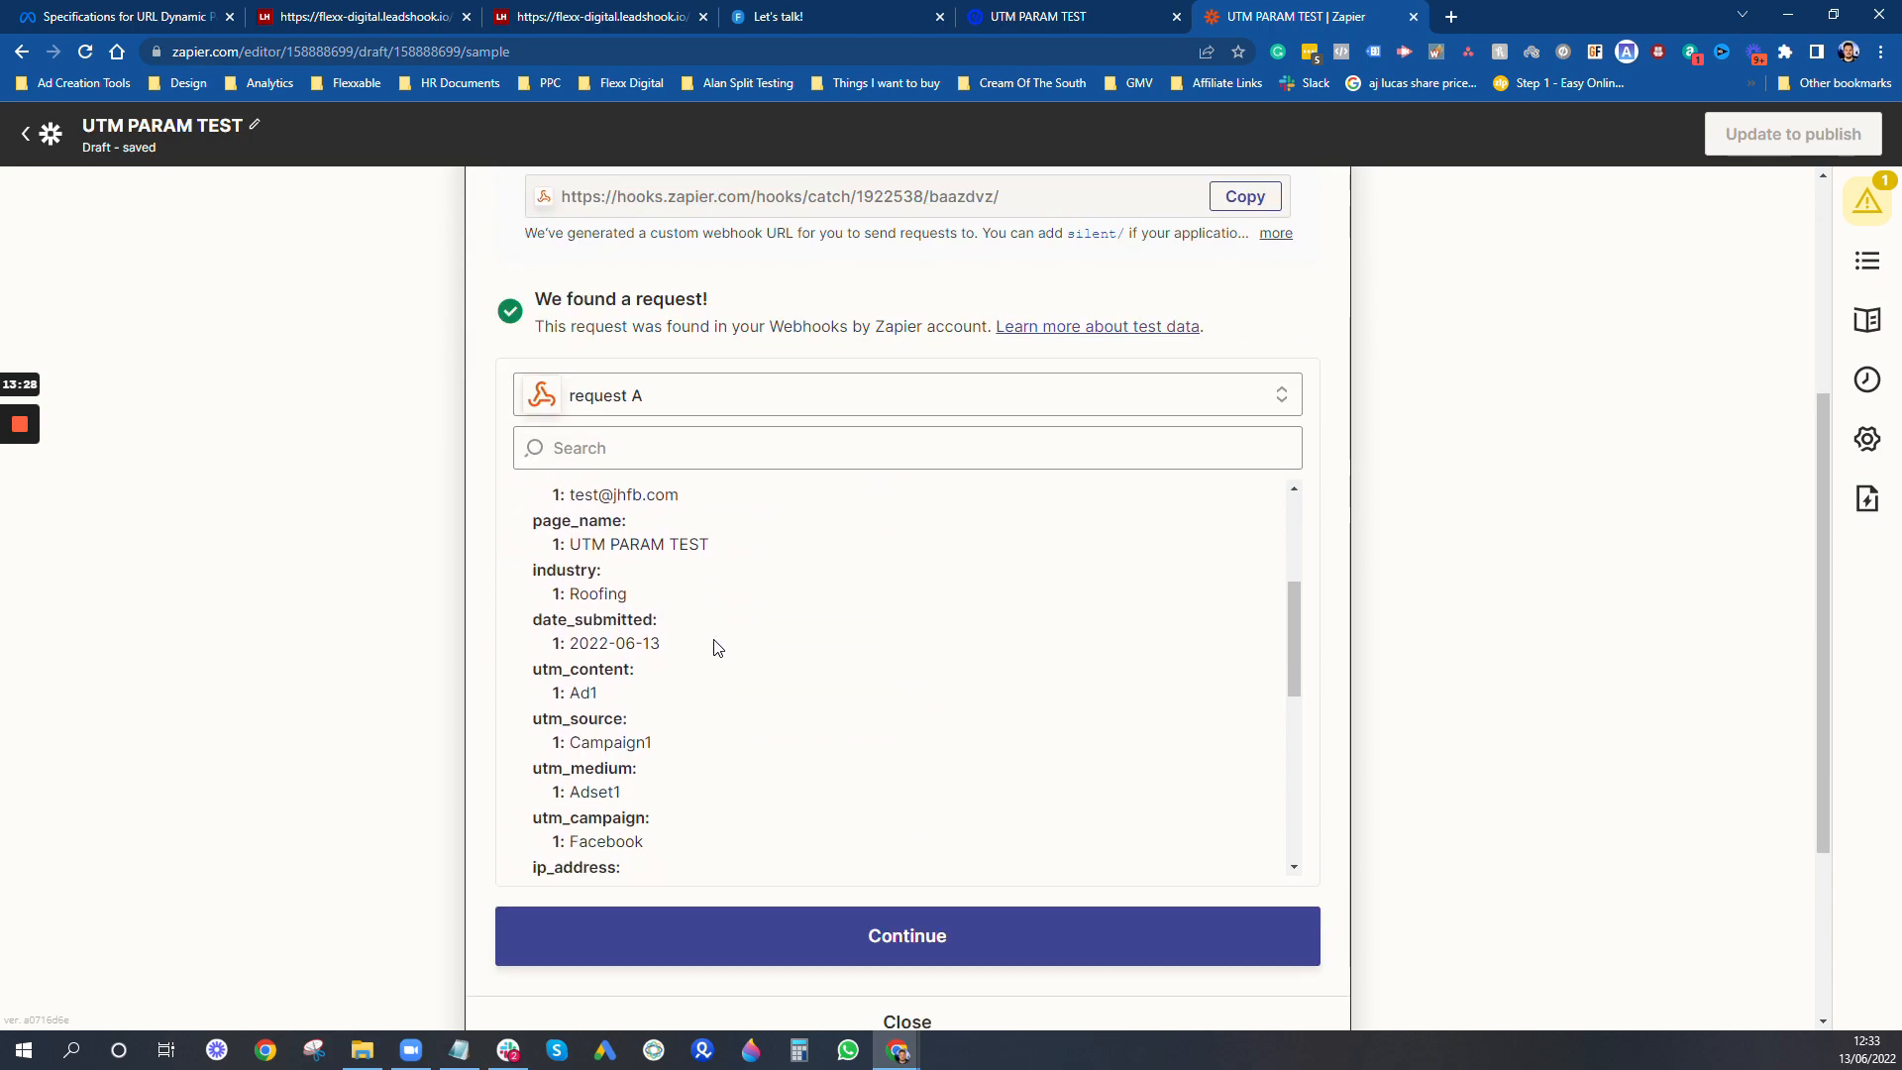
pyautogui.scroll(-5, 718, 647)
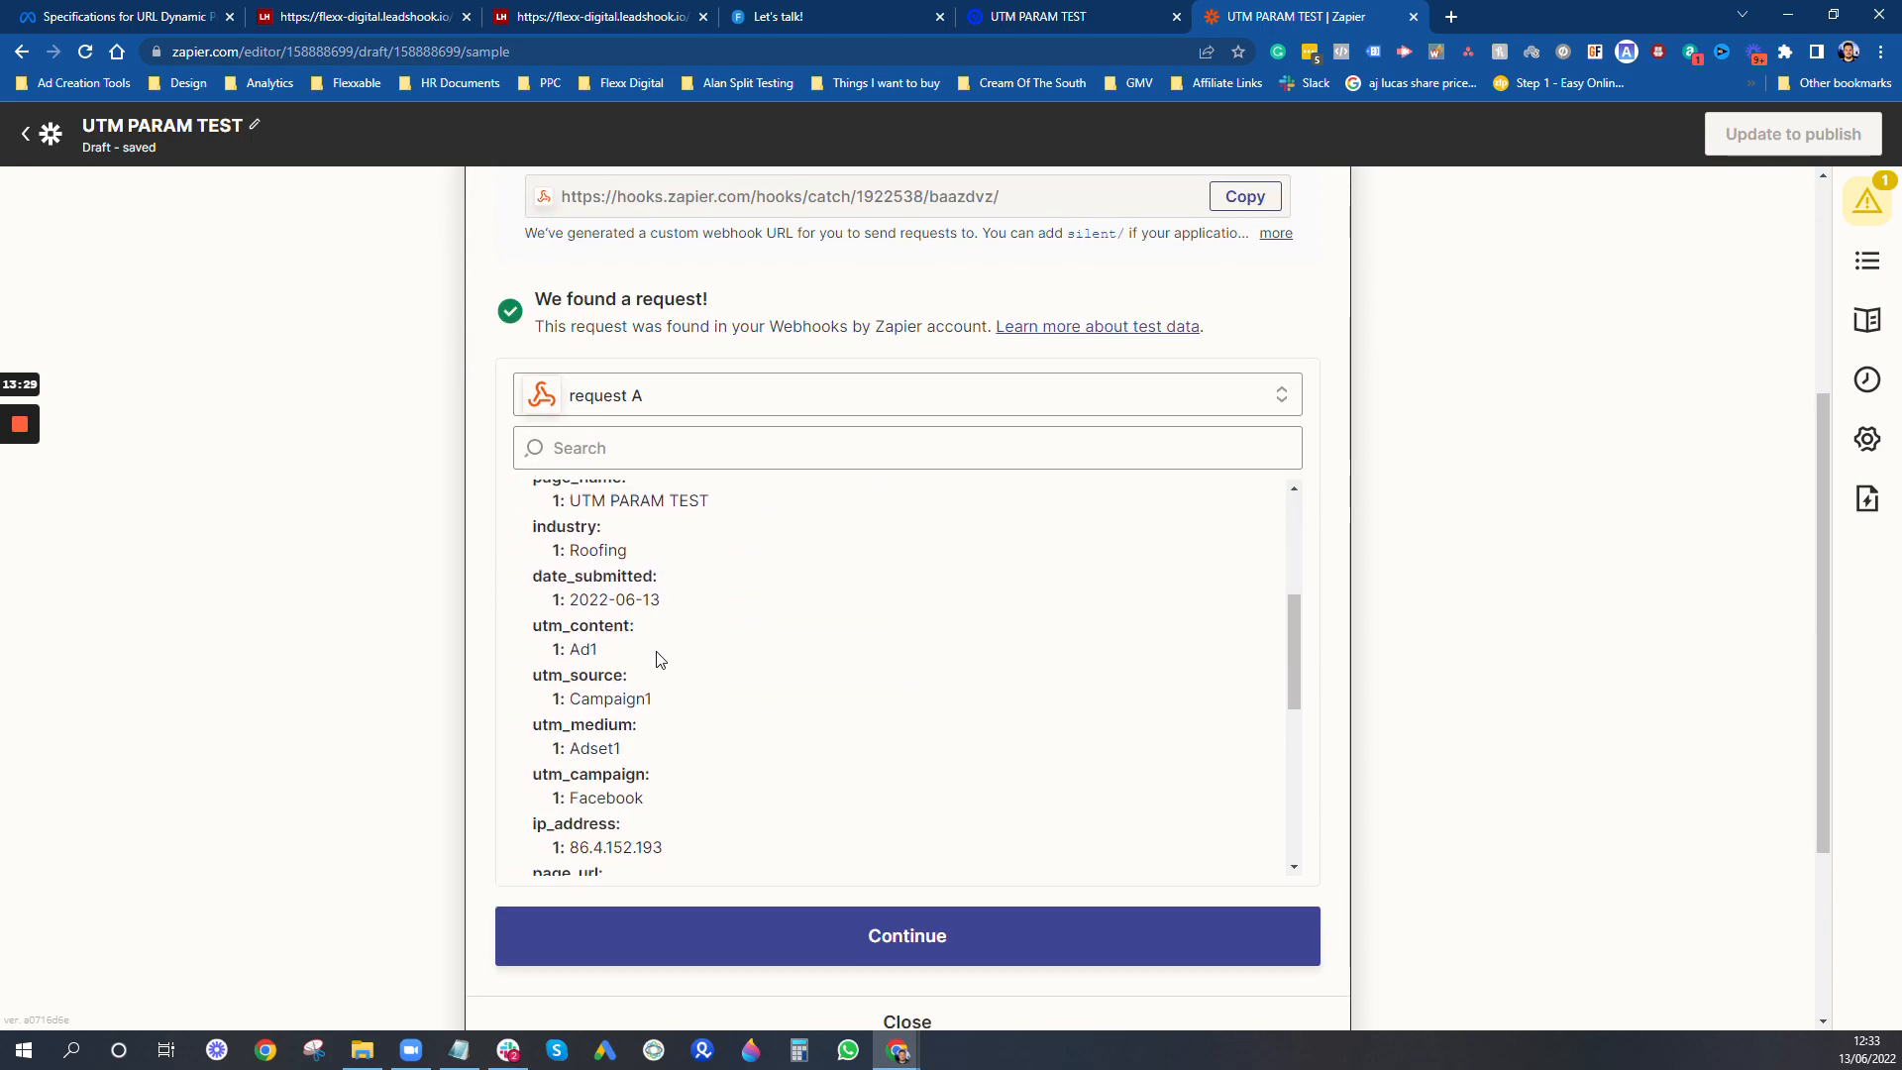
# - Continue to the Create Spreadsheet Row action in Google Sheets and open its action setup
pyautogui.click(946, 936)
pyautogui.scroll(-2, 1415, 743)
pyautogui.scroll(-4, 963, 797)
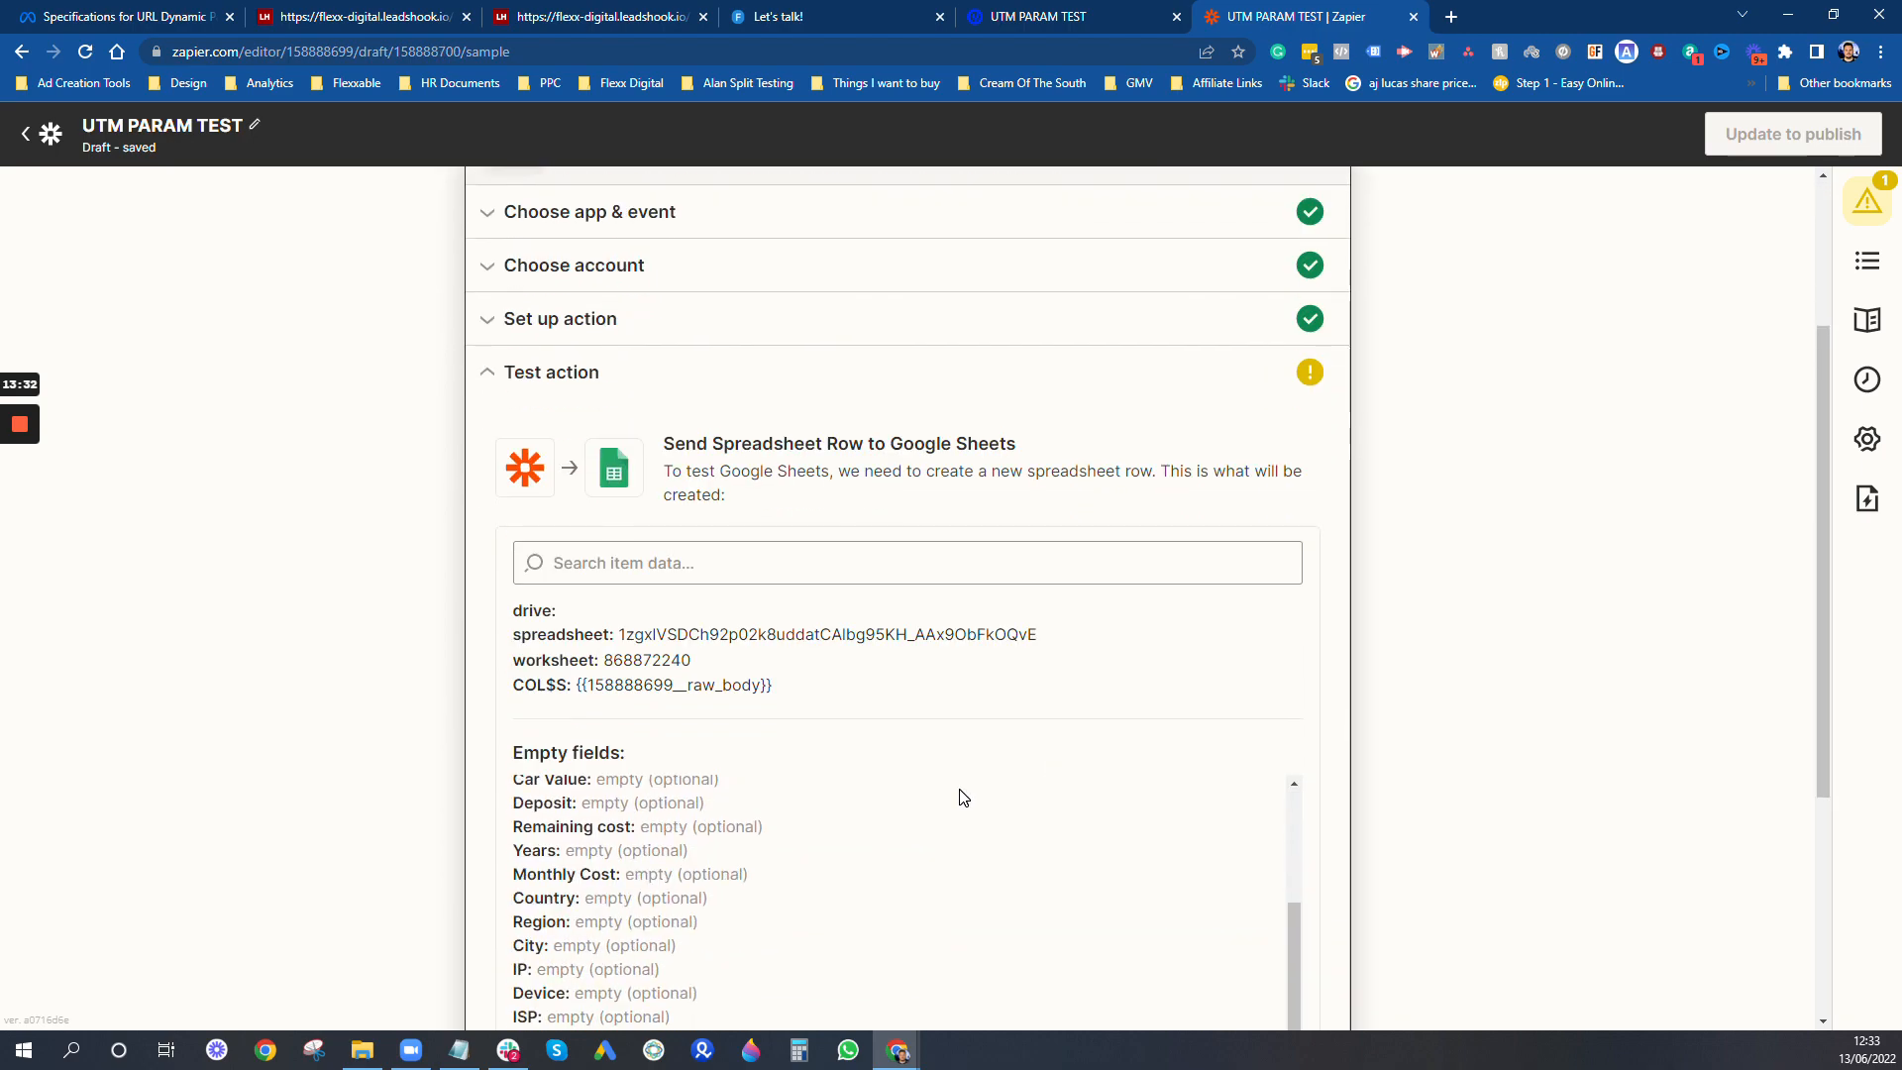
pyautogui.scroll(-4, 1495, 628)
pyautogui.scroll(6, 1495, 628)
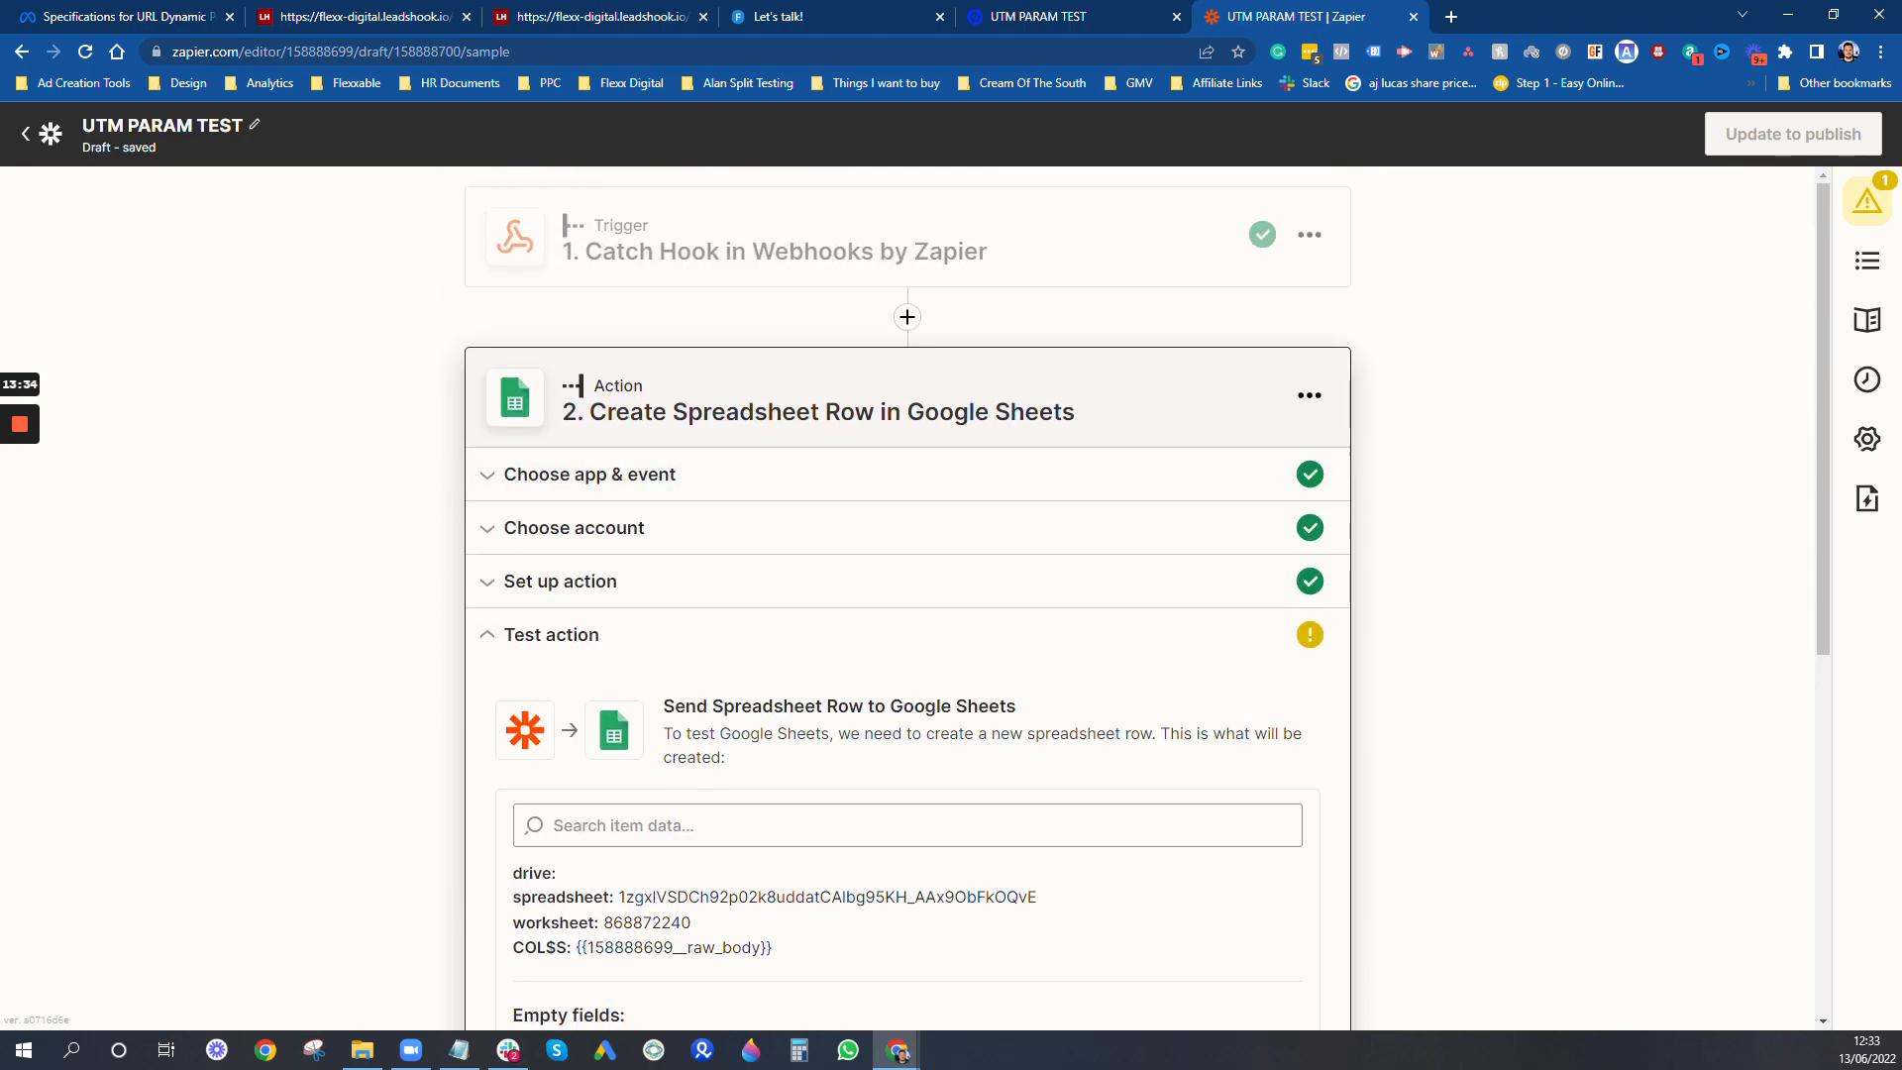
pyautogui.click(612, 583)
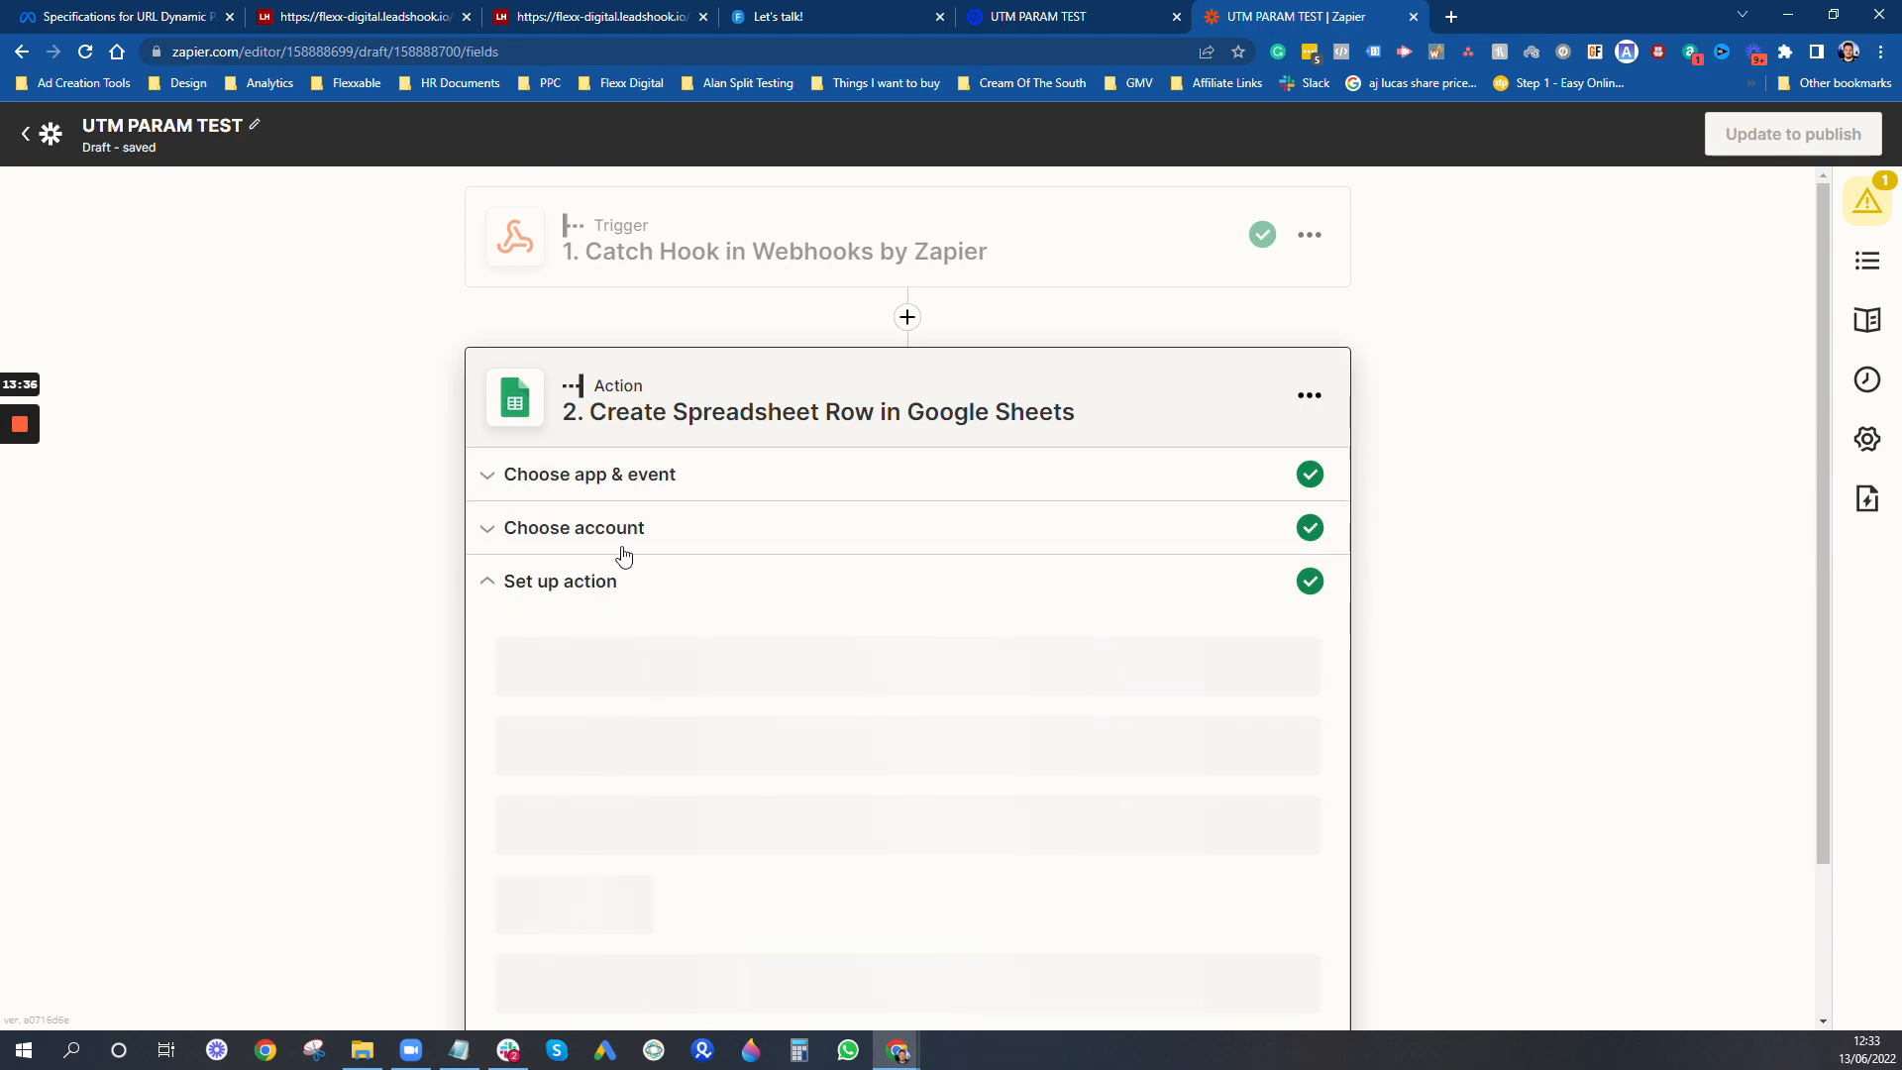
# - Map the spreadsheet's Email field to Data Json Email and its Date field to Data Json Date Submitted
pyautogui.scroll(-1, 1146, 645)
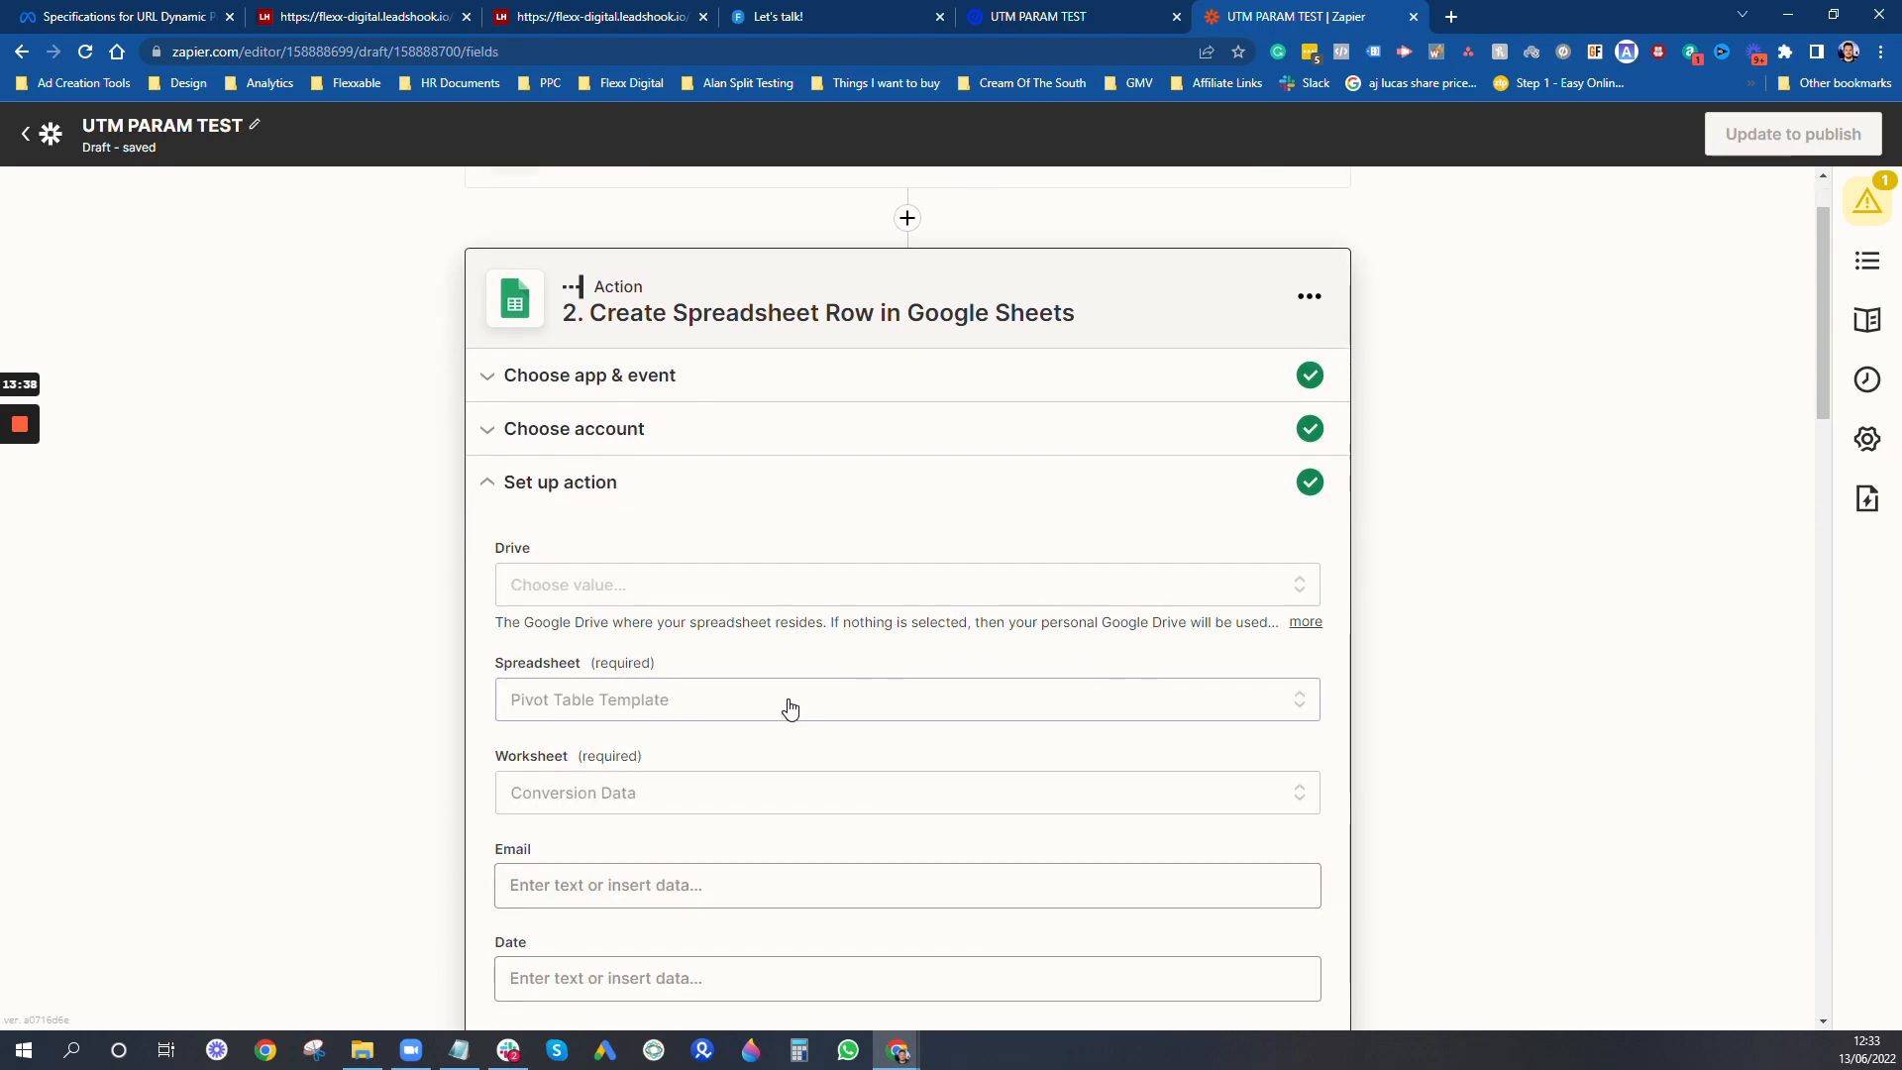
pyautogui.scroll(-2, 620, 743)
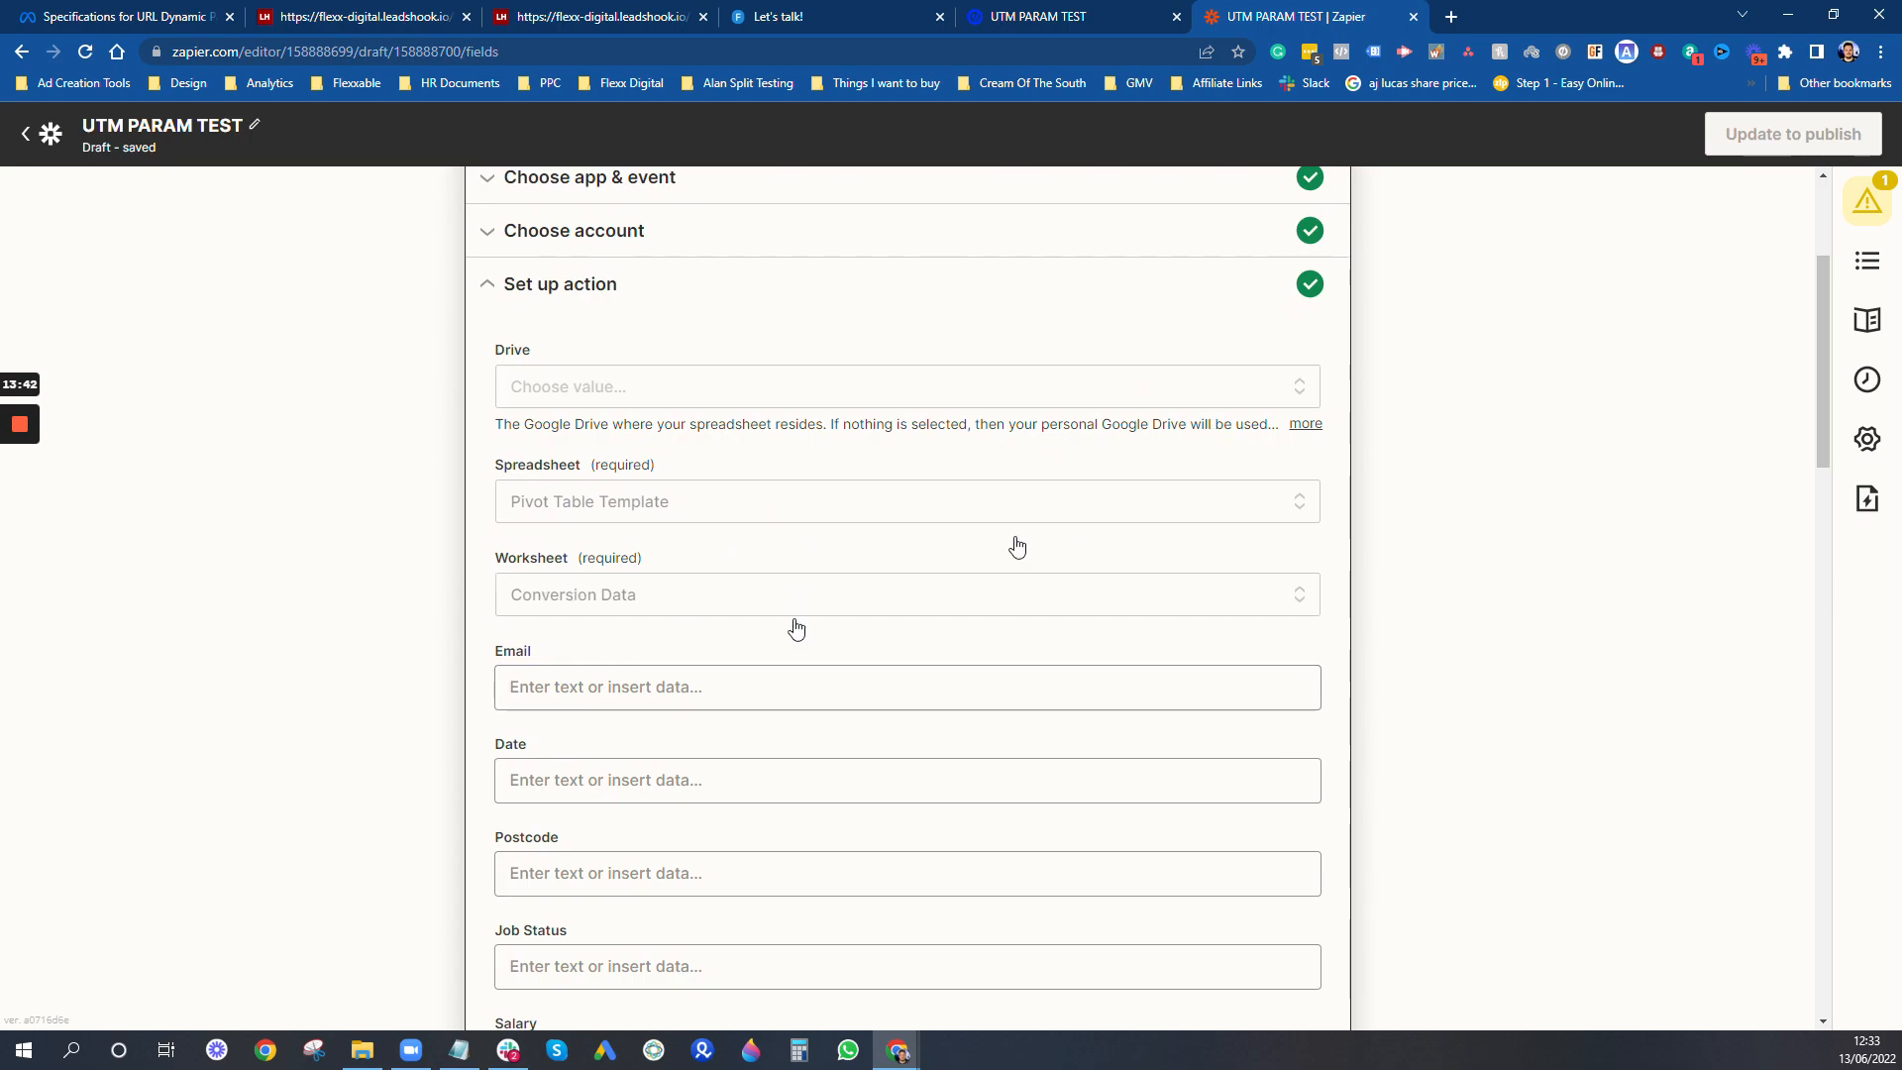
pyautogui.click(999, 700)
pyautogui.scroll(-3, 1184, 548)
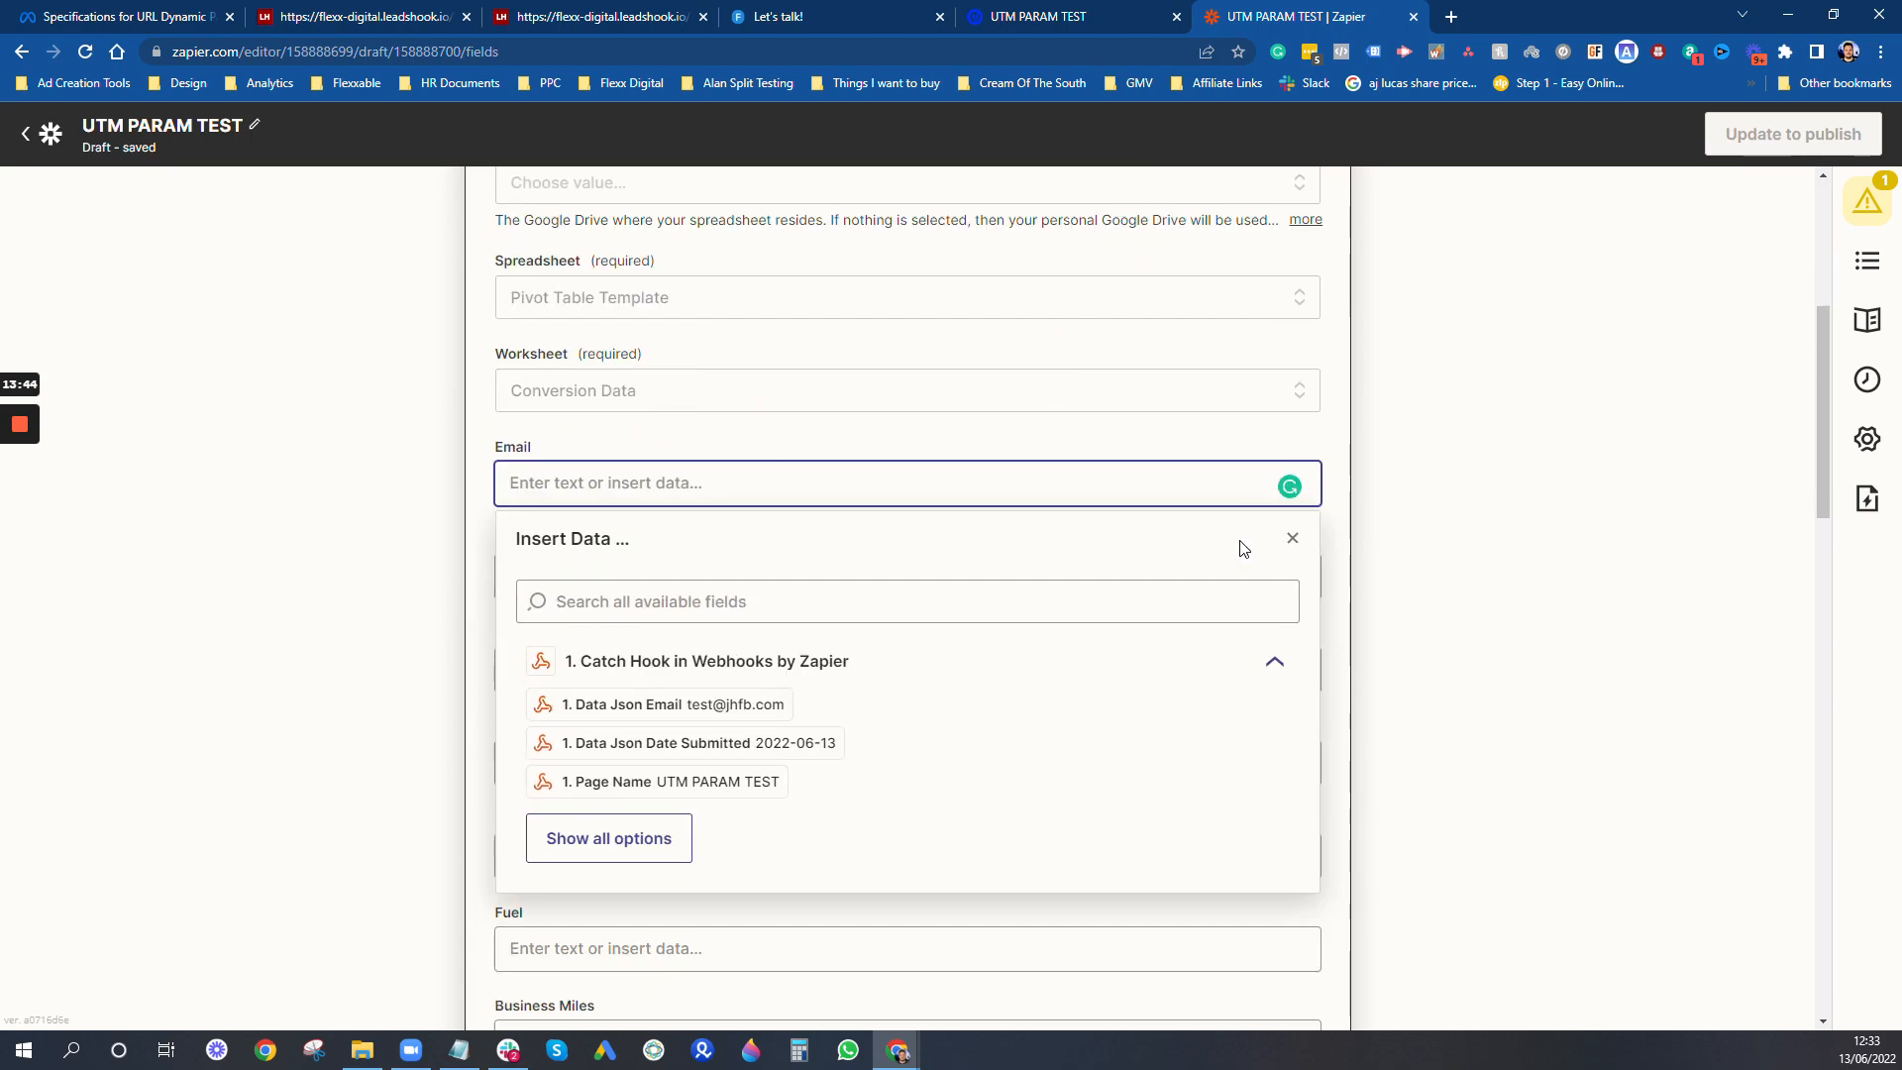
pyautogui.click(728, 614)
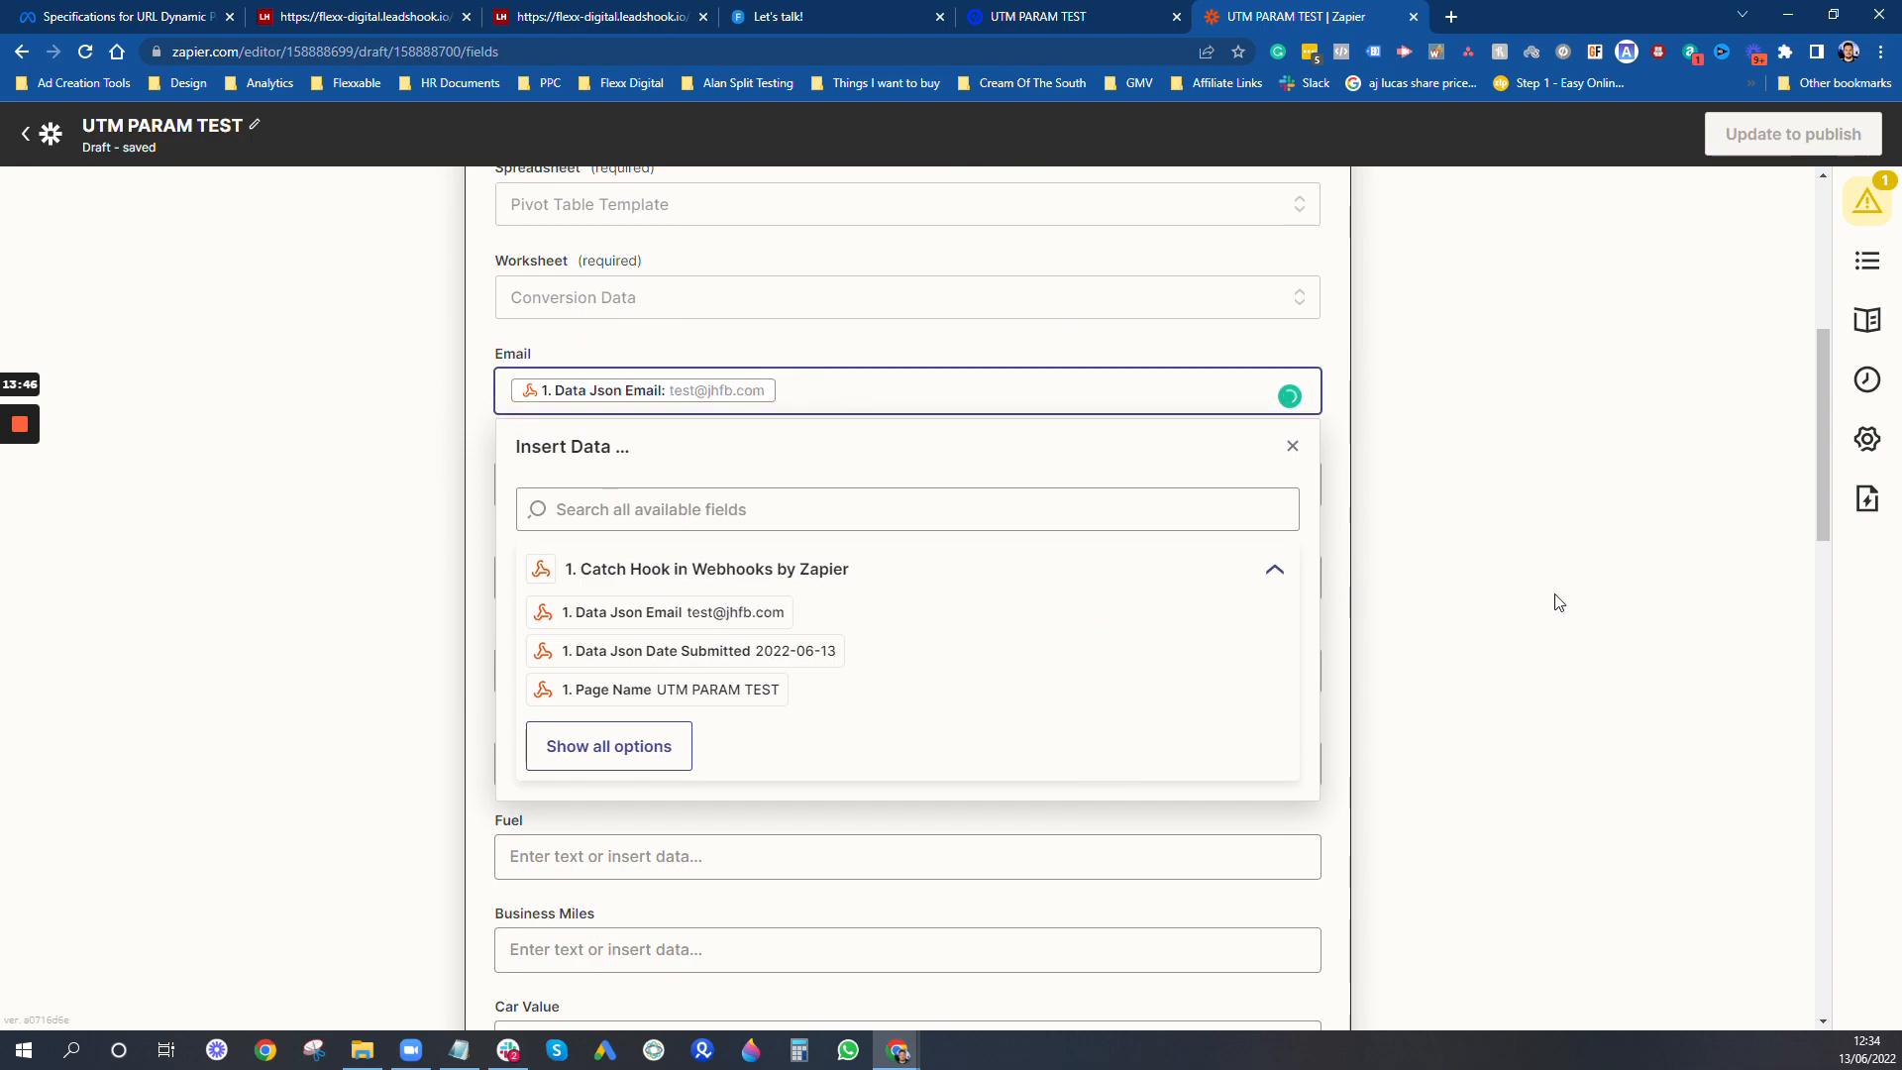
pyautogui.click(1612, 601)
pyautogui.click(976, 482)
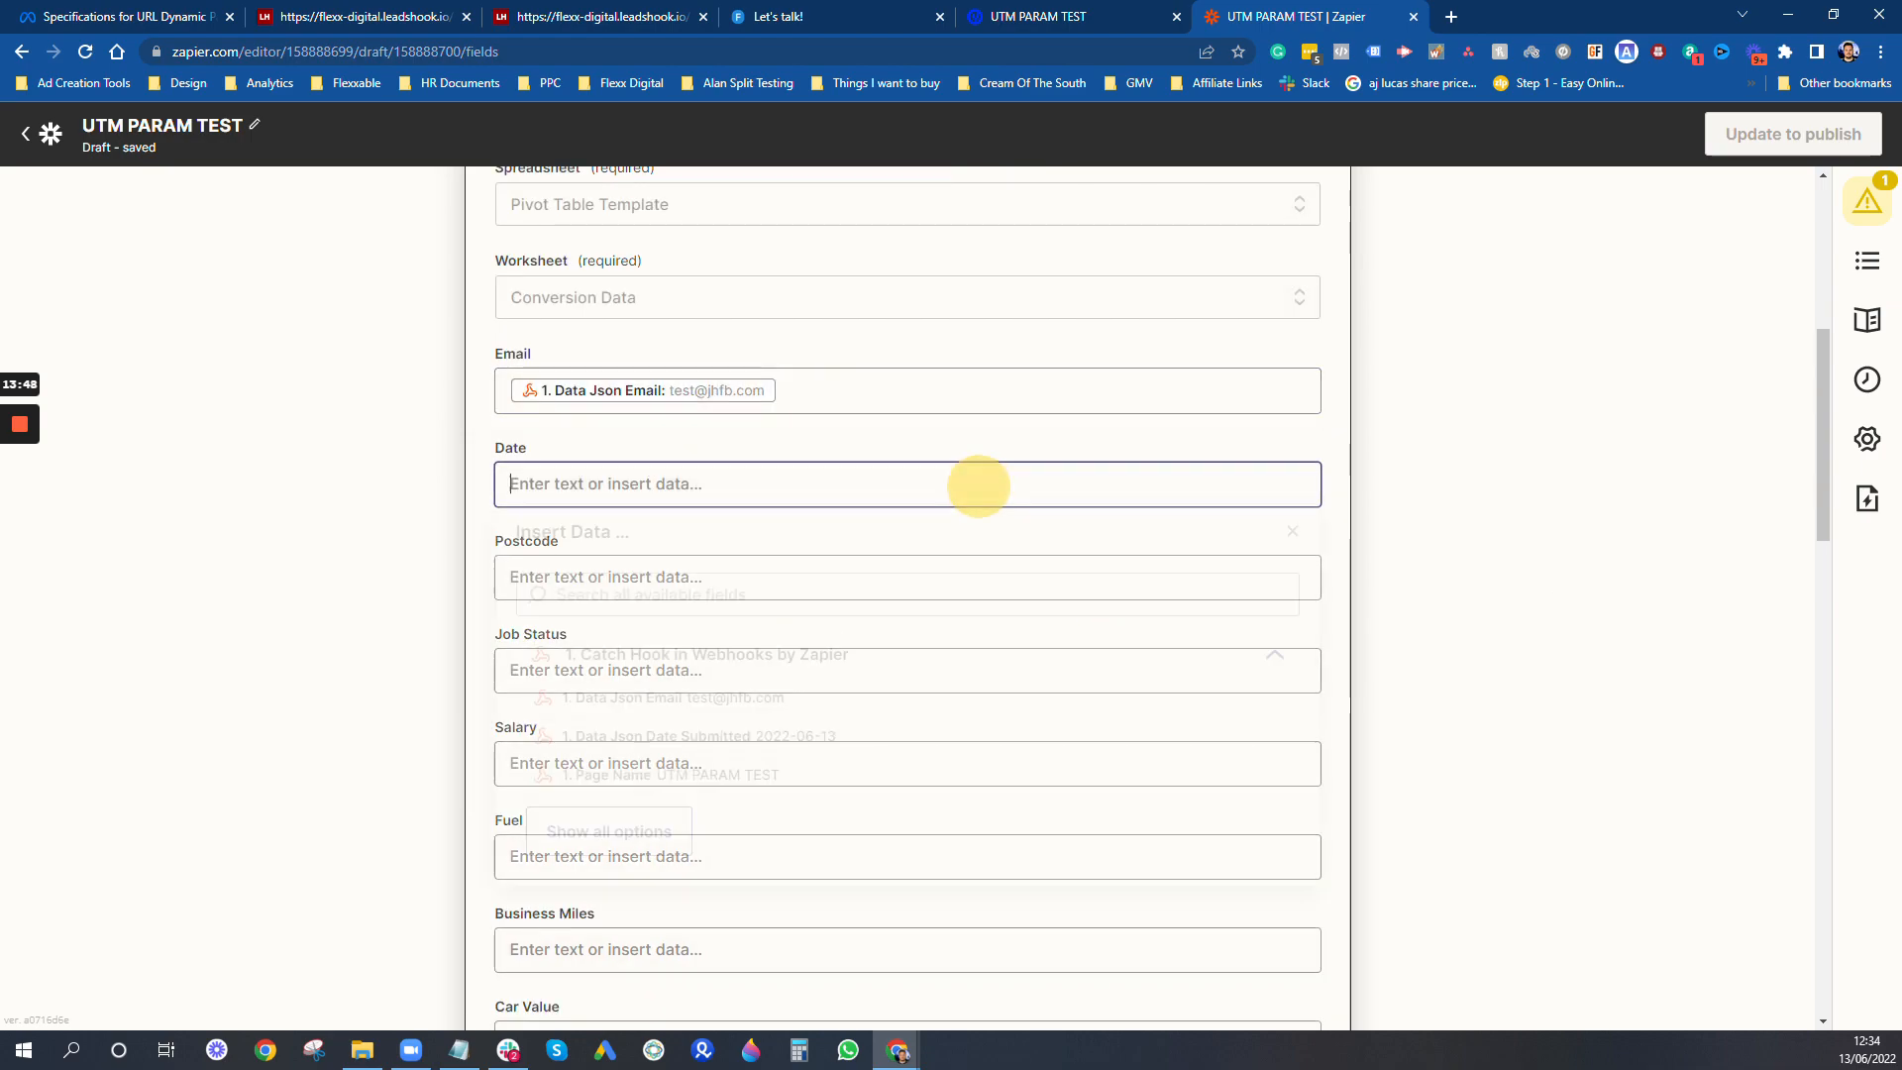
pyautogui.click(773, 753)
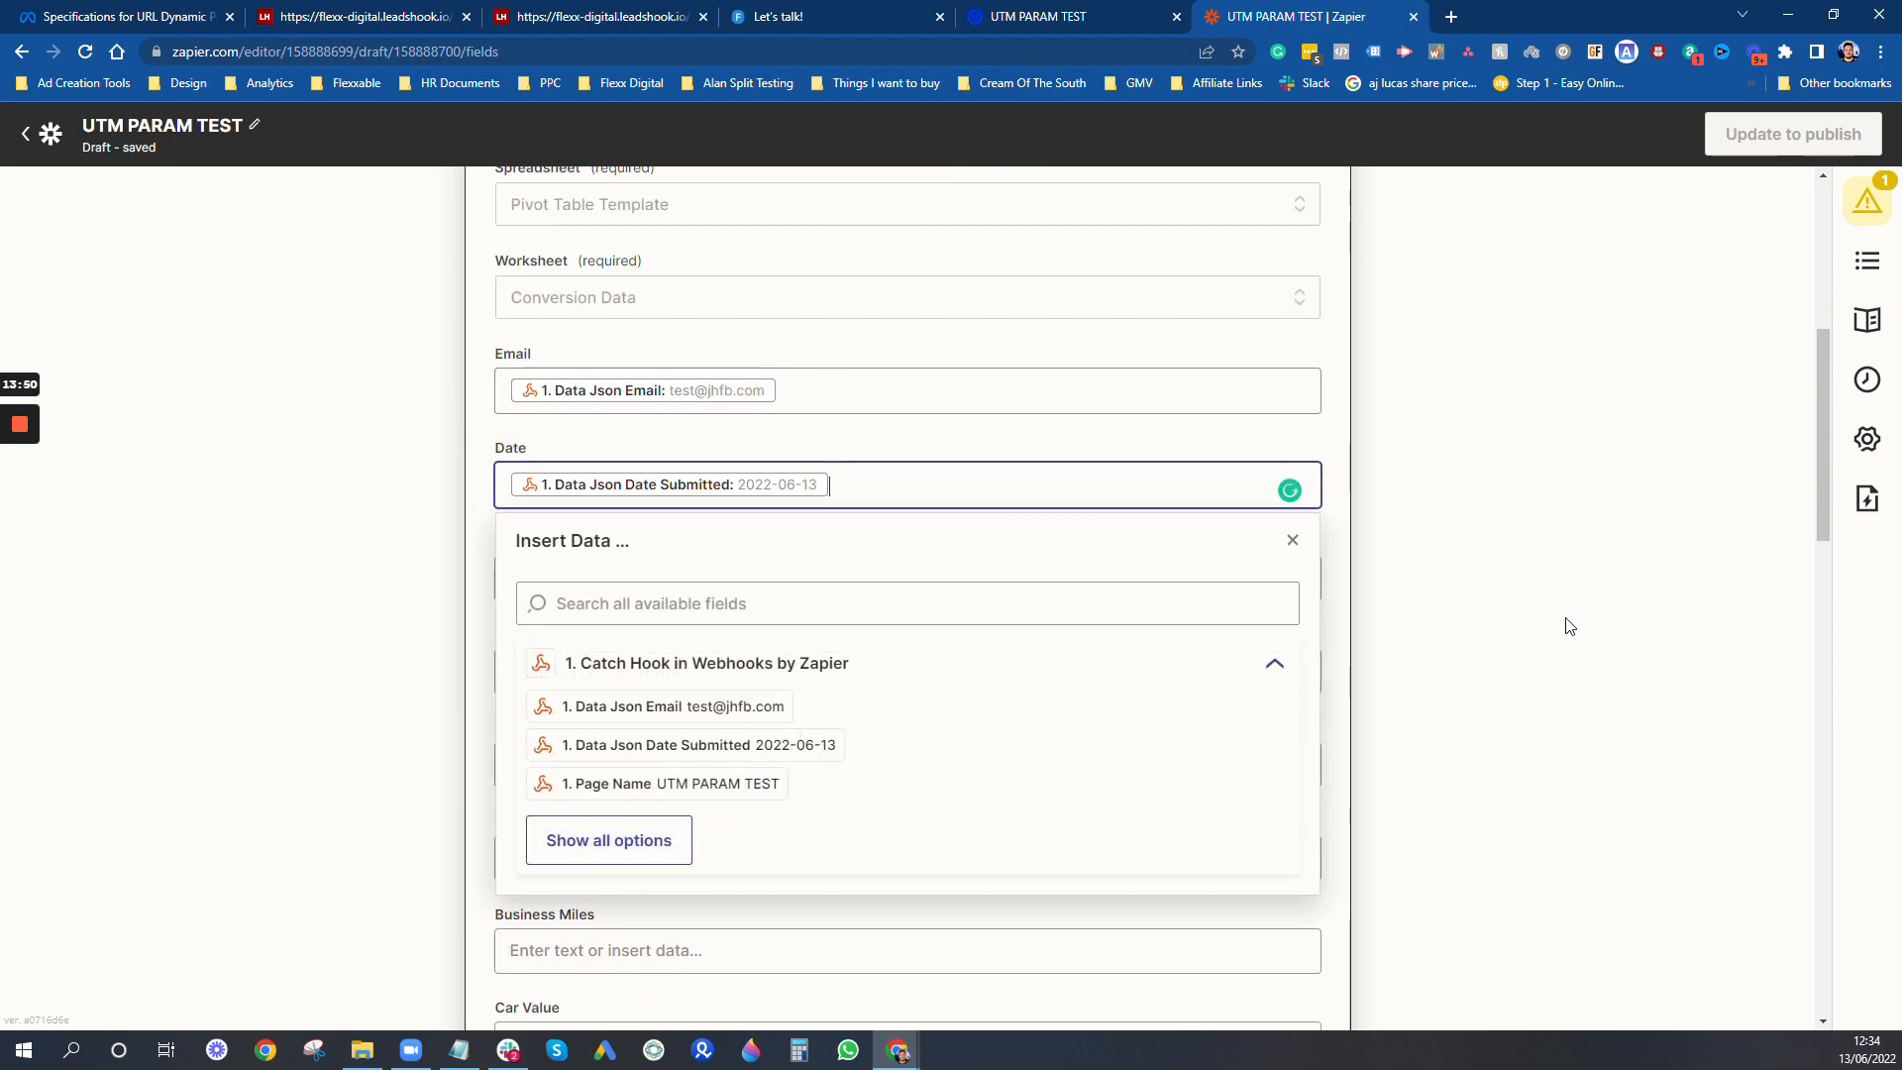
pyautogui.click(1562, 624)
# - Look through the spreadsheet row's remaining fields and the webhook values available for the Country field
pyautogui.scroll(-3, 580, 530)
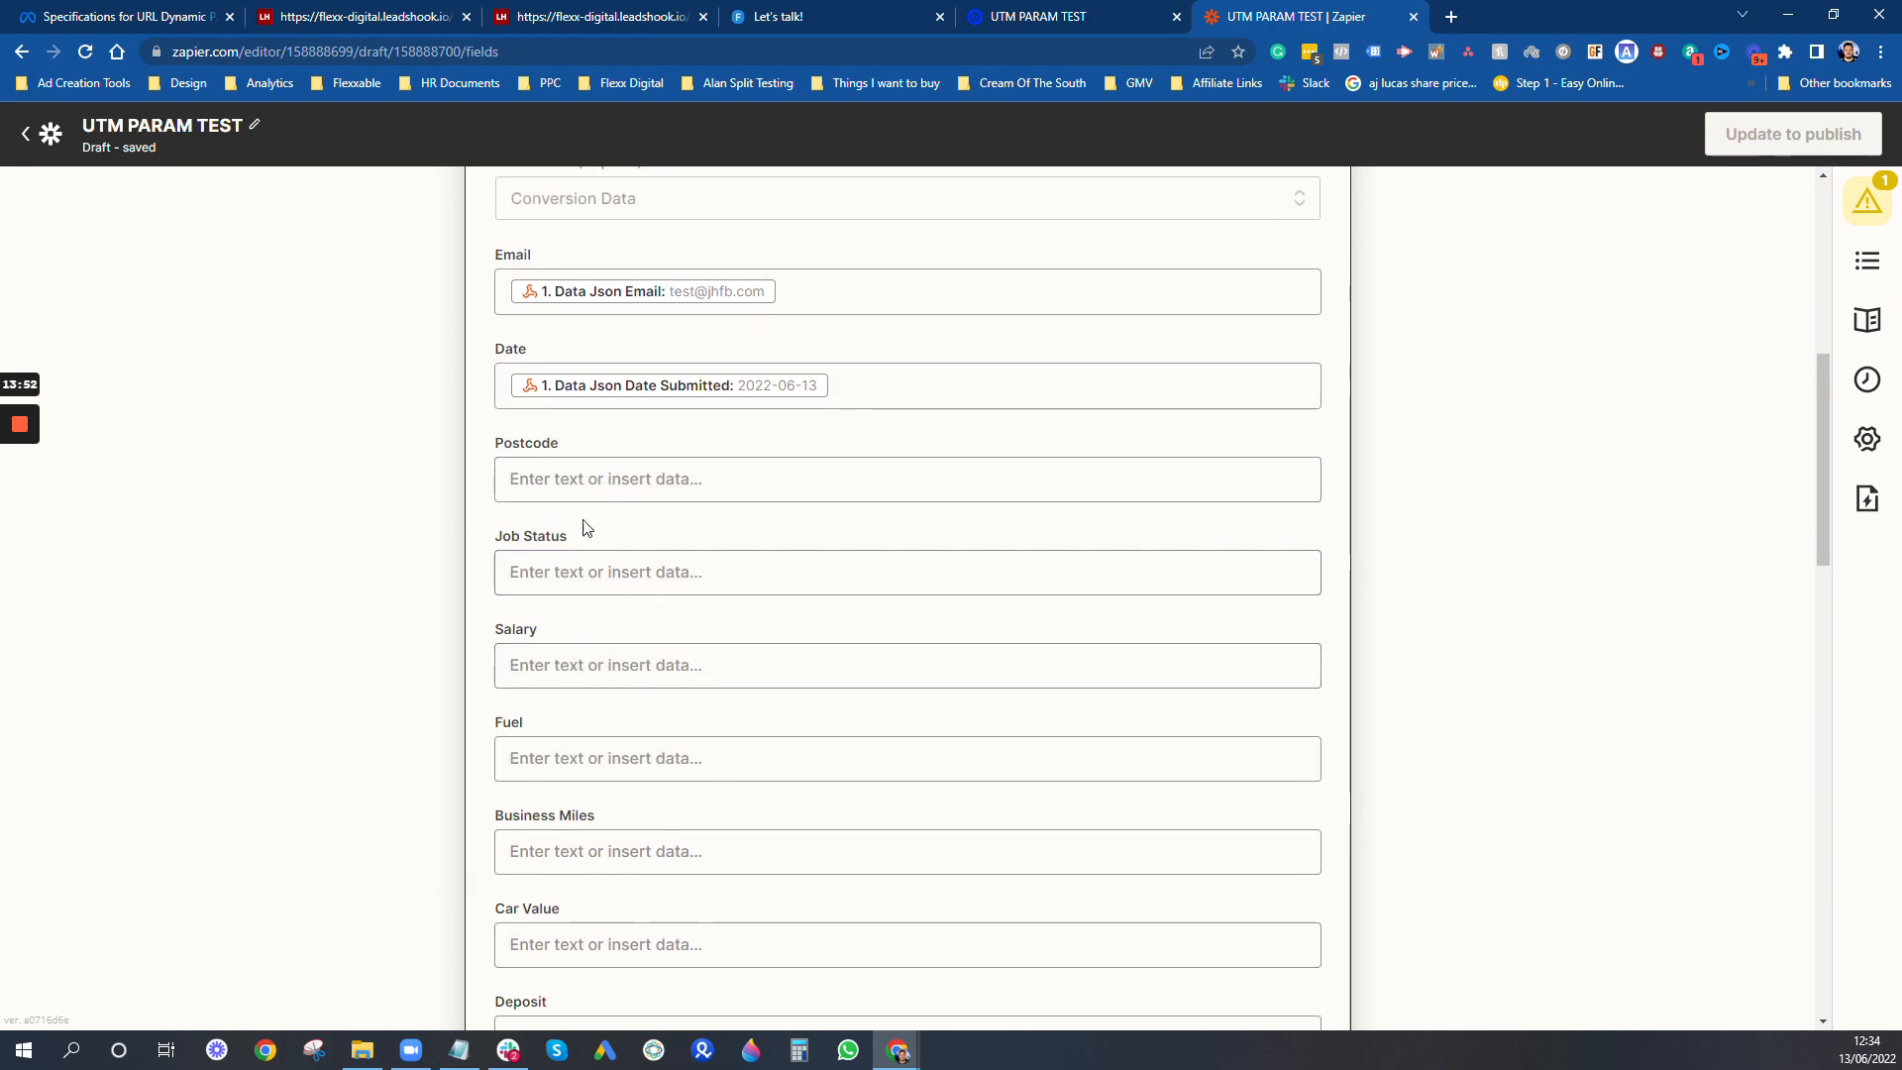
pyautogui.scroll(-5, 694, 433)
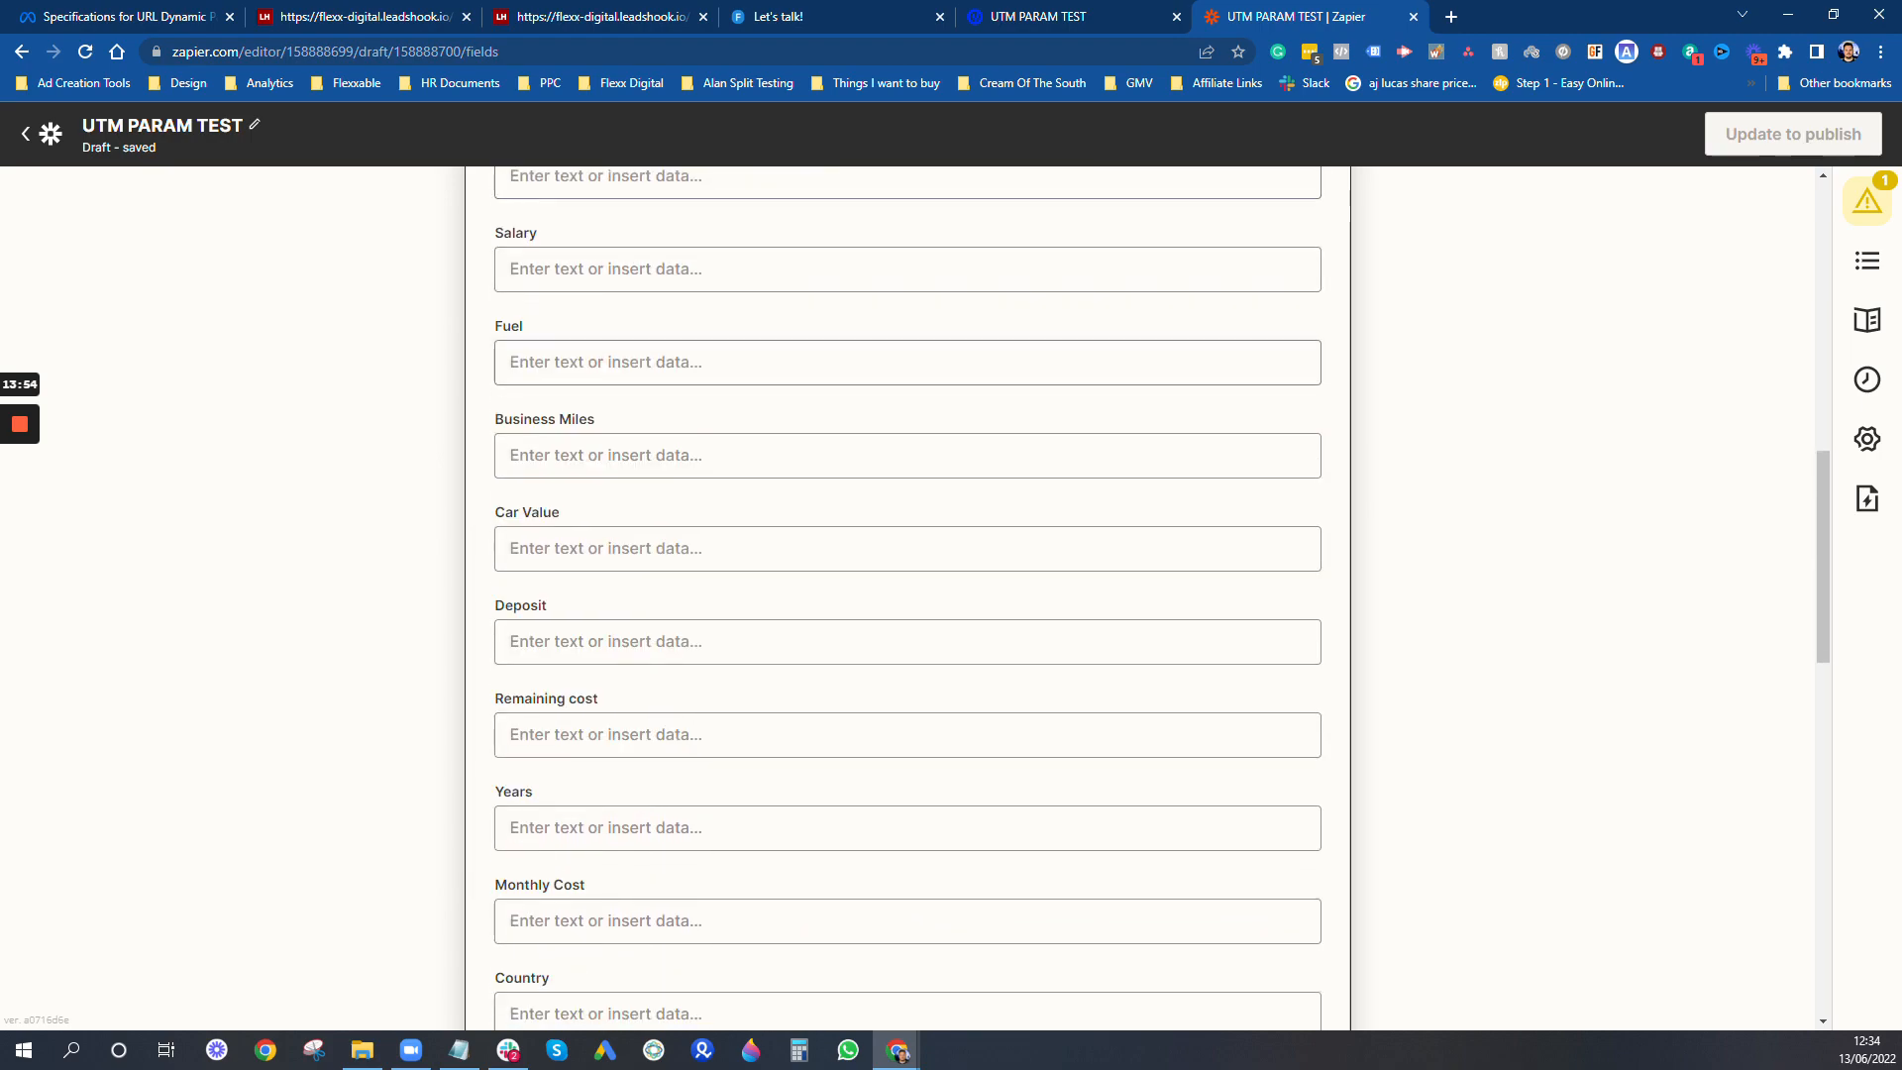
pyautogui.scroll(-2, 662, 425)
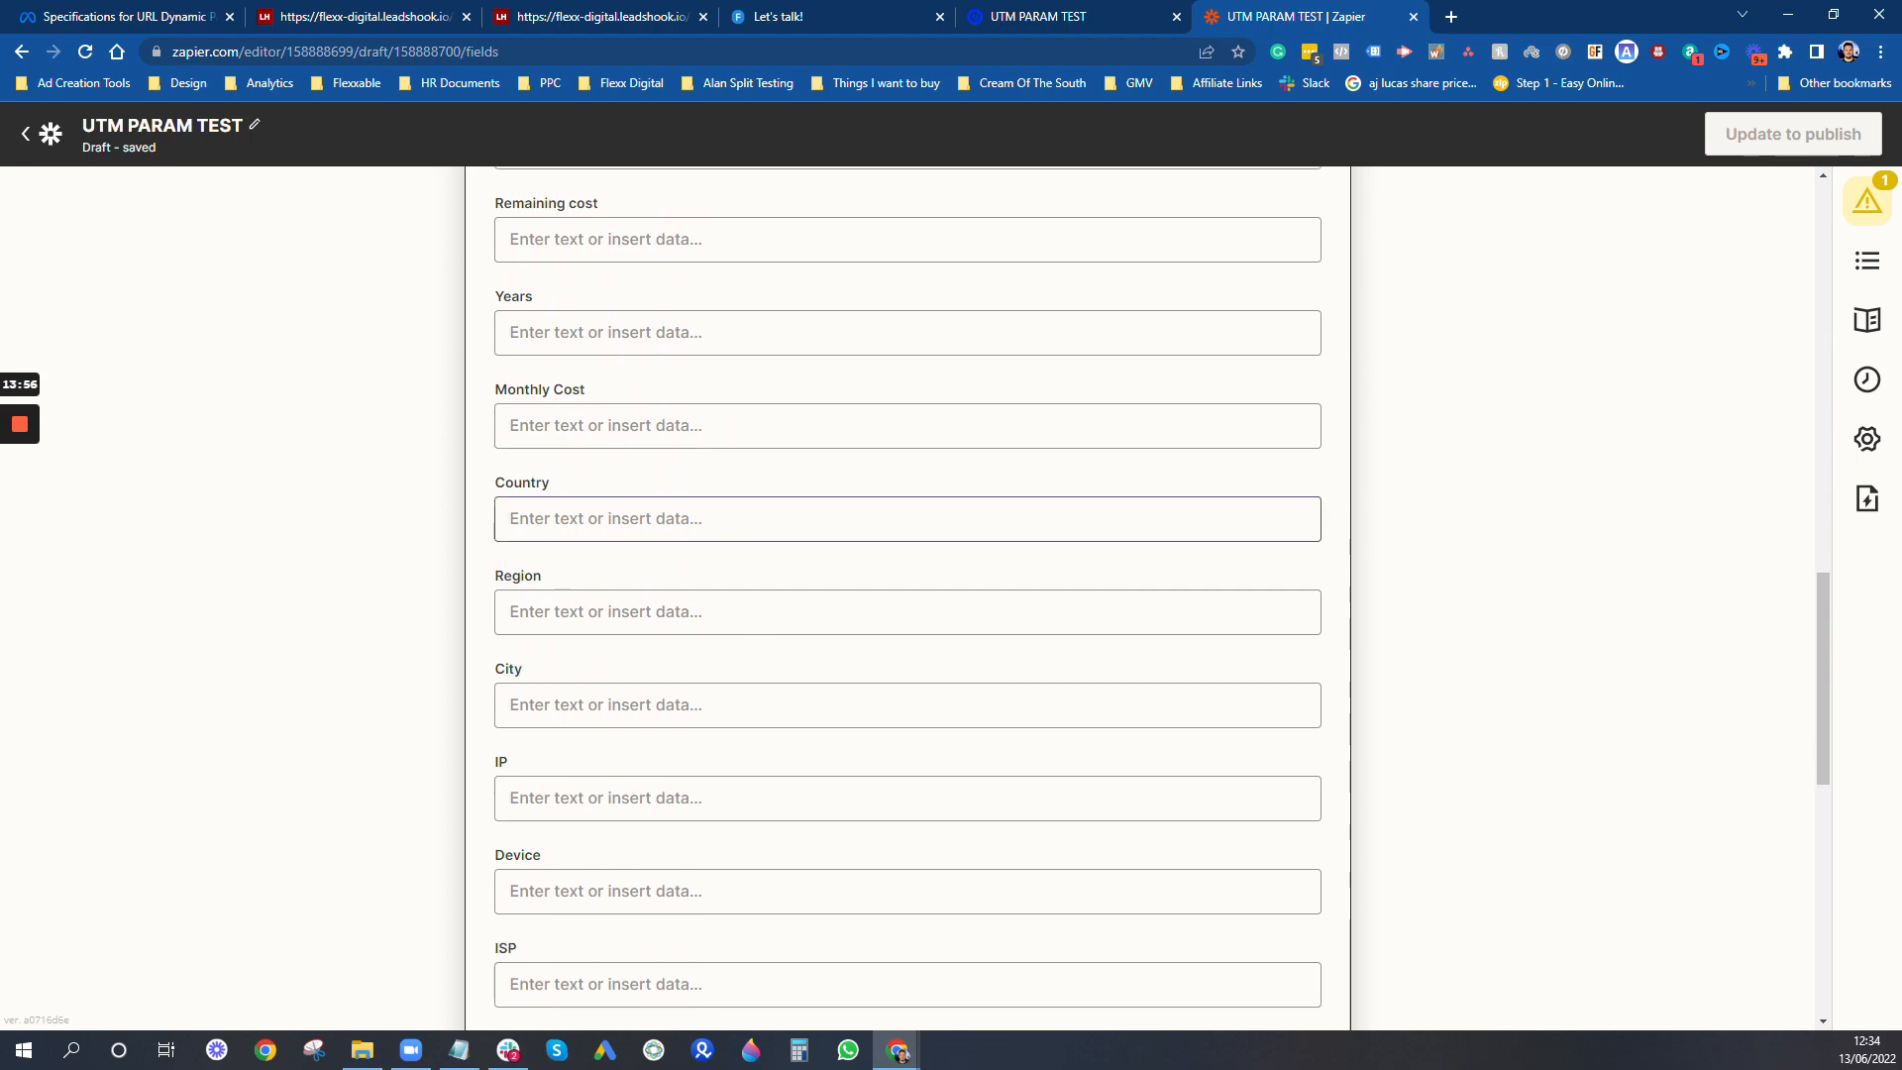
pyautogui.click(934, 518)
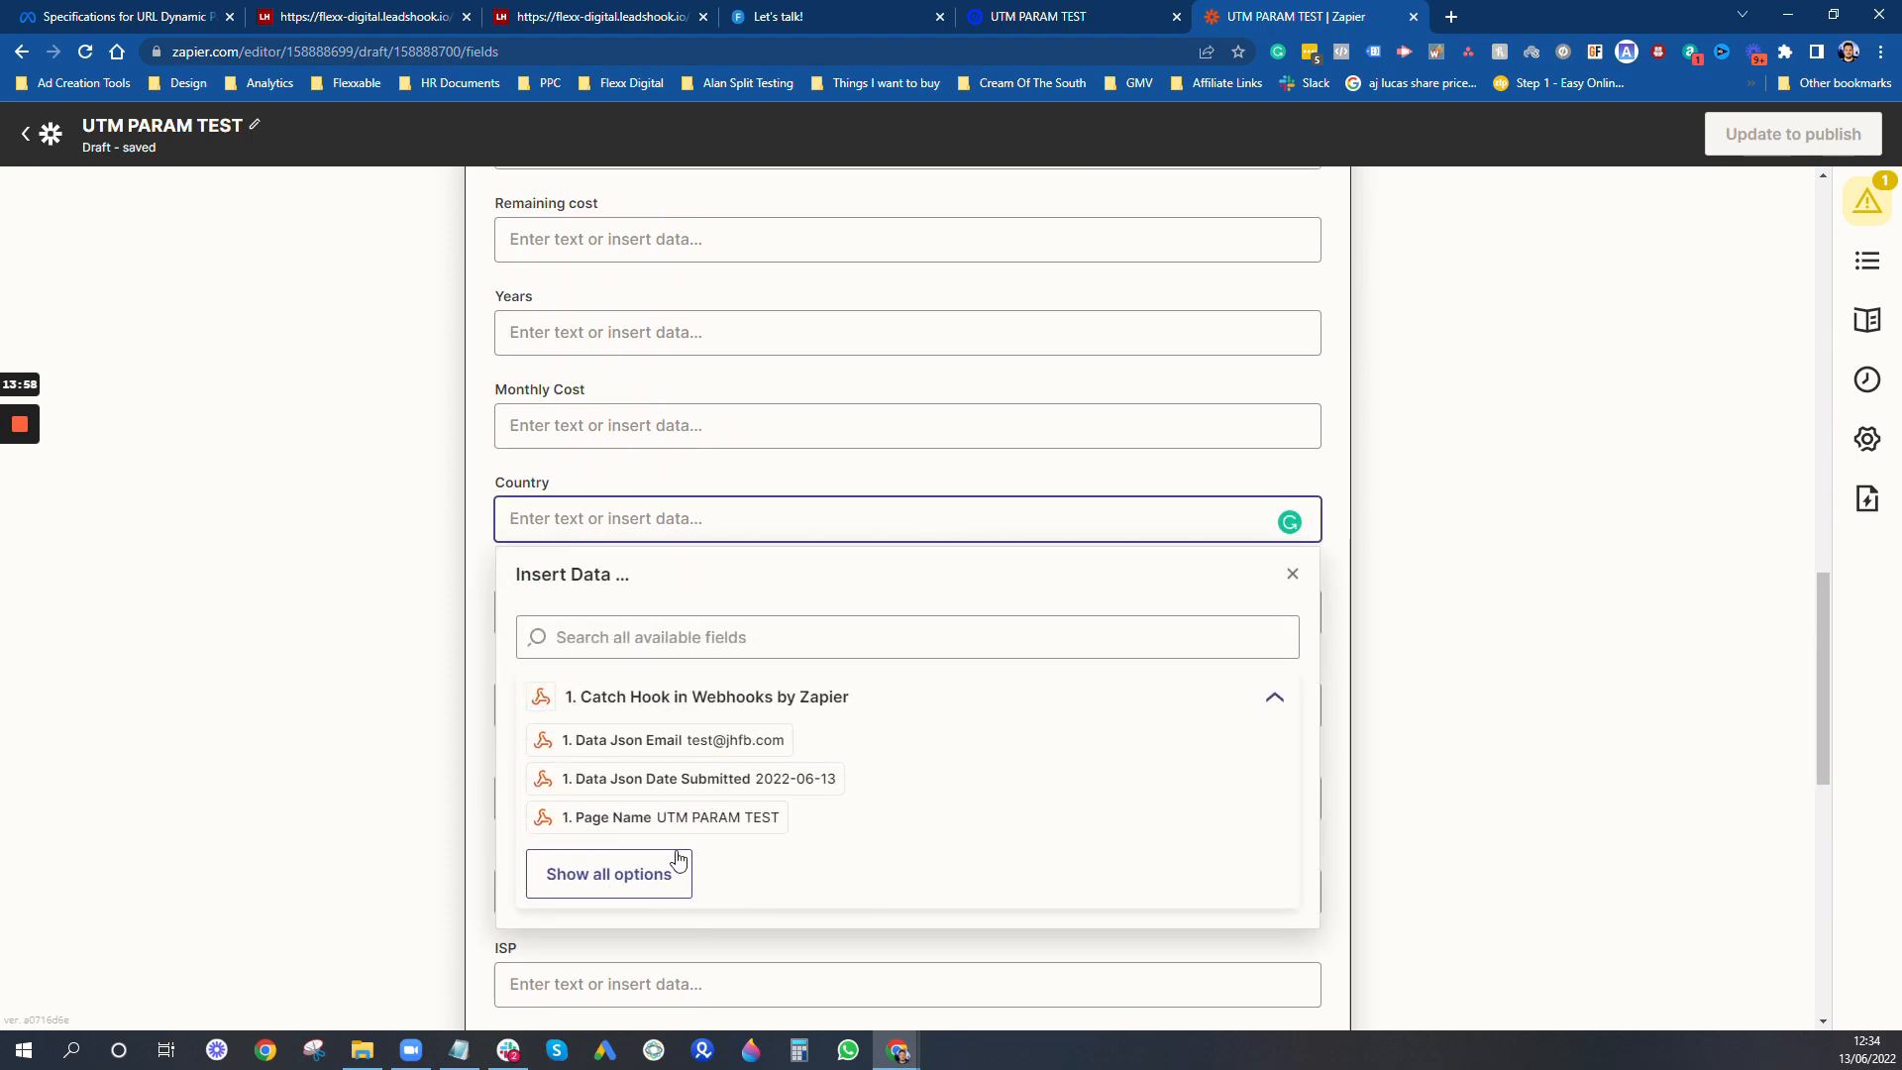
pyautogui.click(661, 867)
pyautogui.scroll(-7, 988, 714)
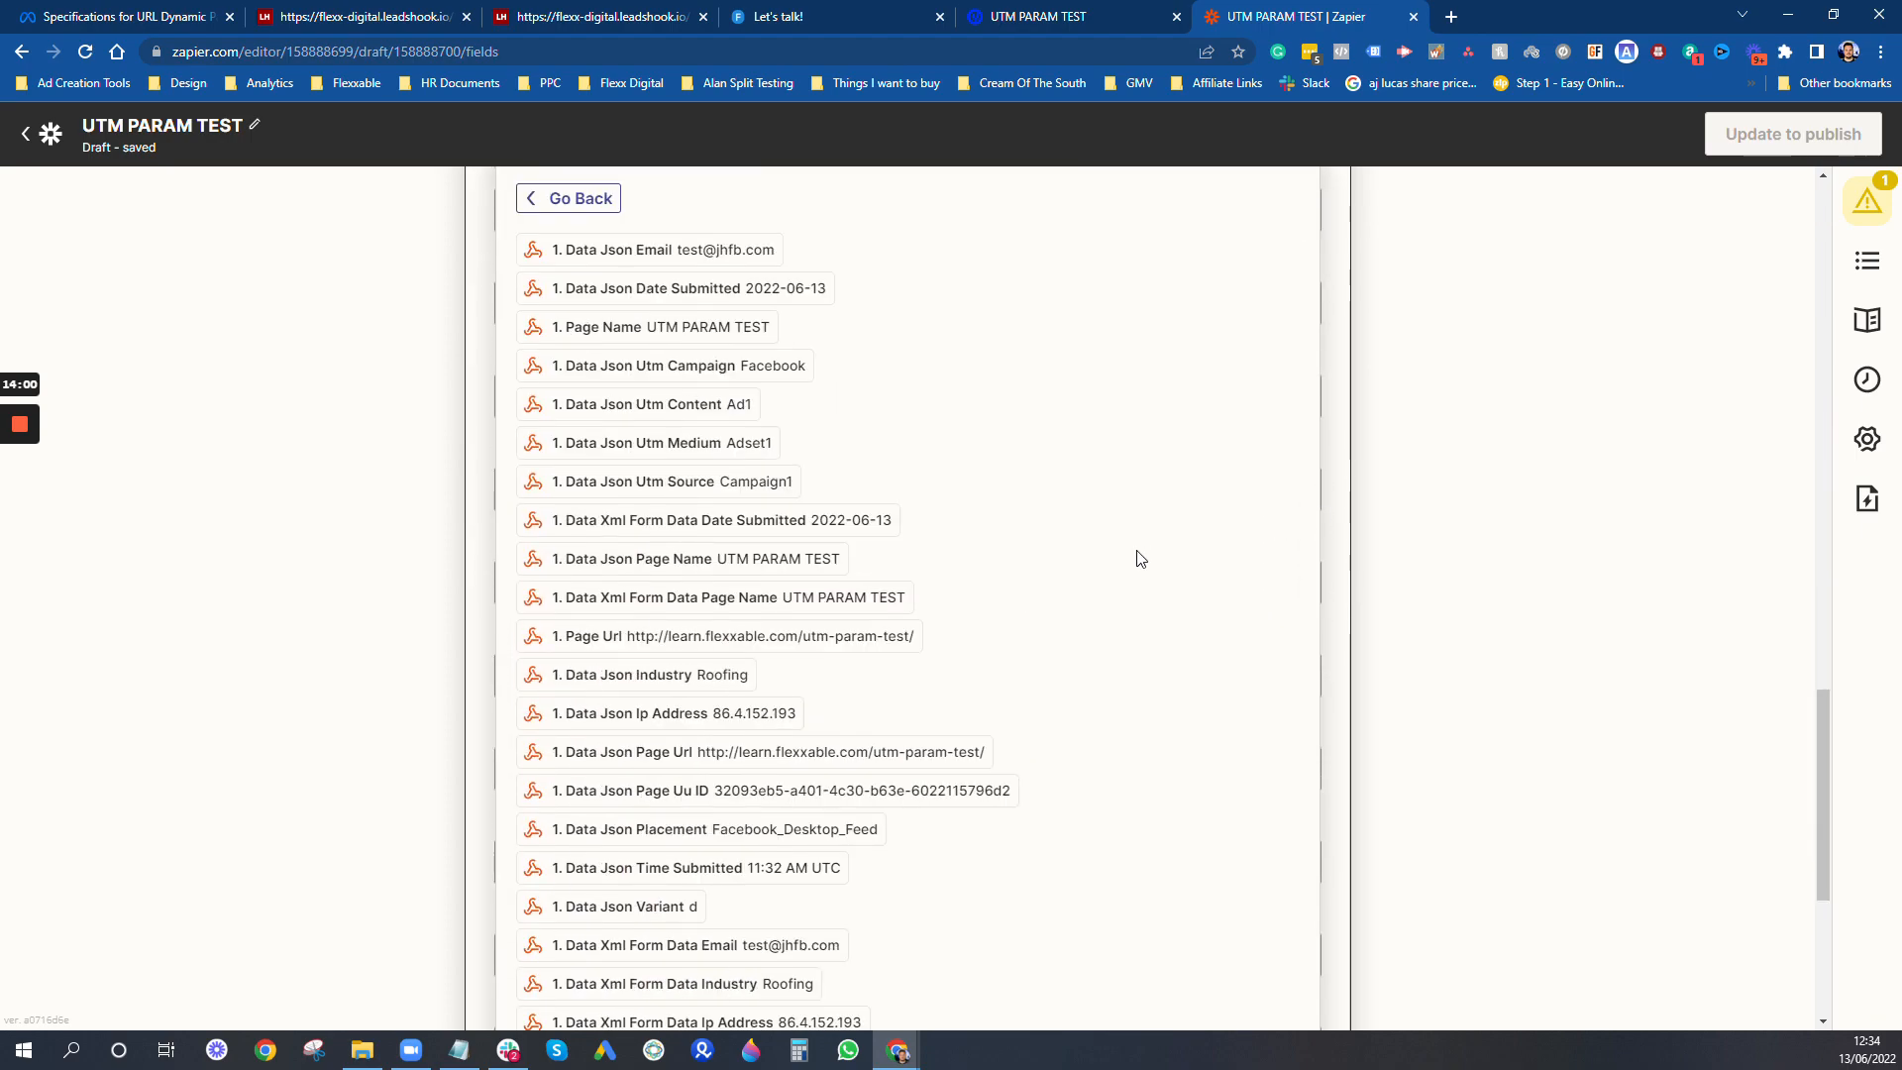
pyautogui.scroll(-1, 1140, 559)
pyautogui.click(1499, 502)
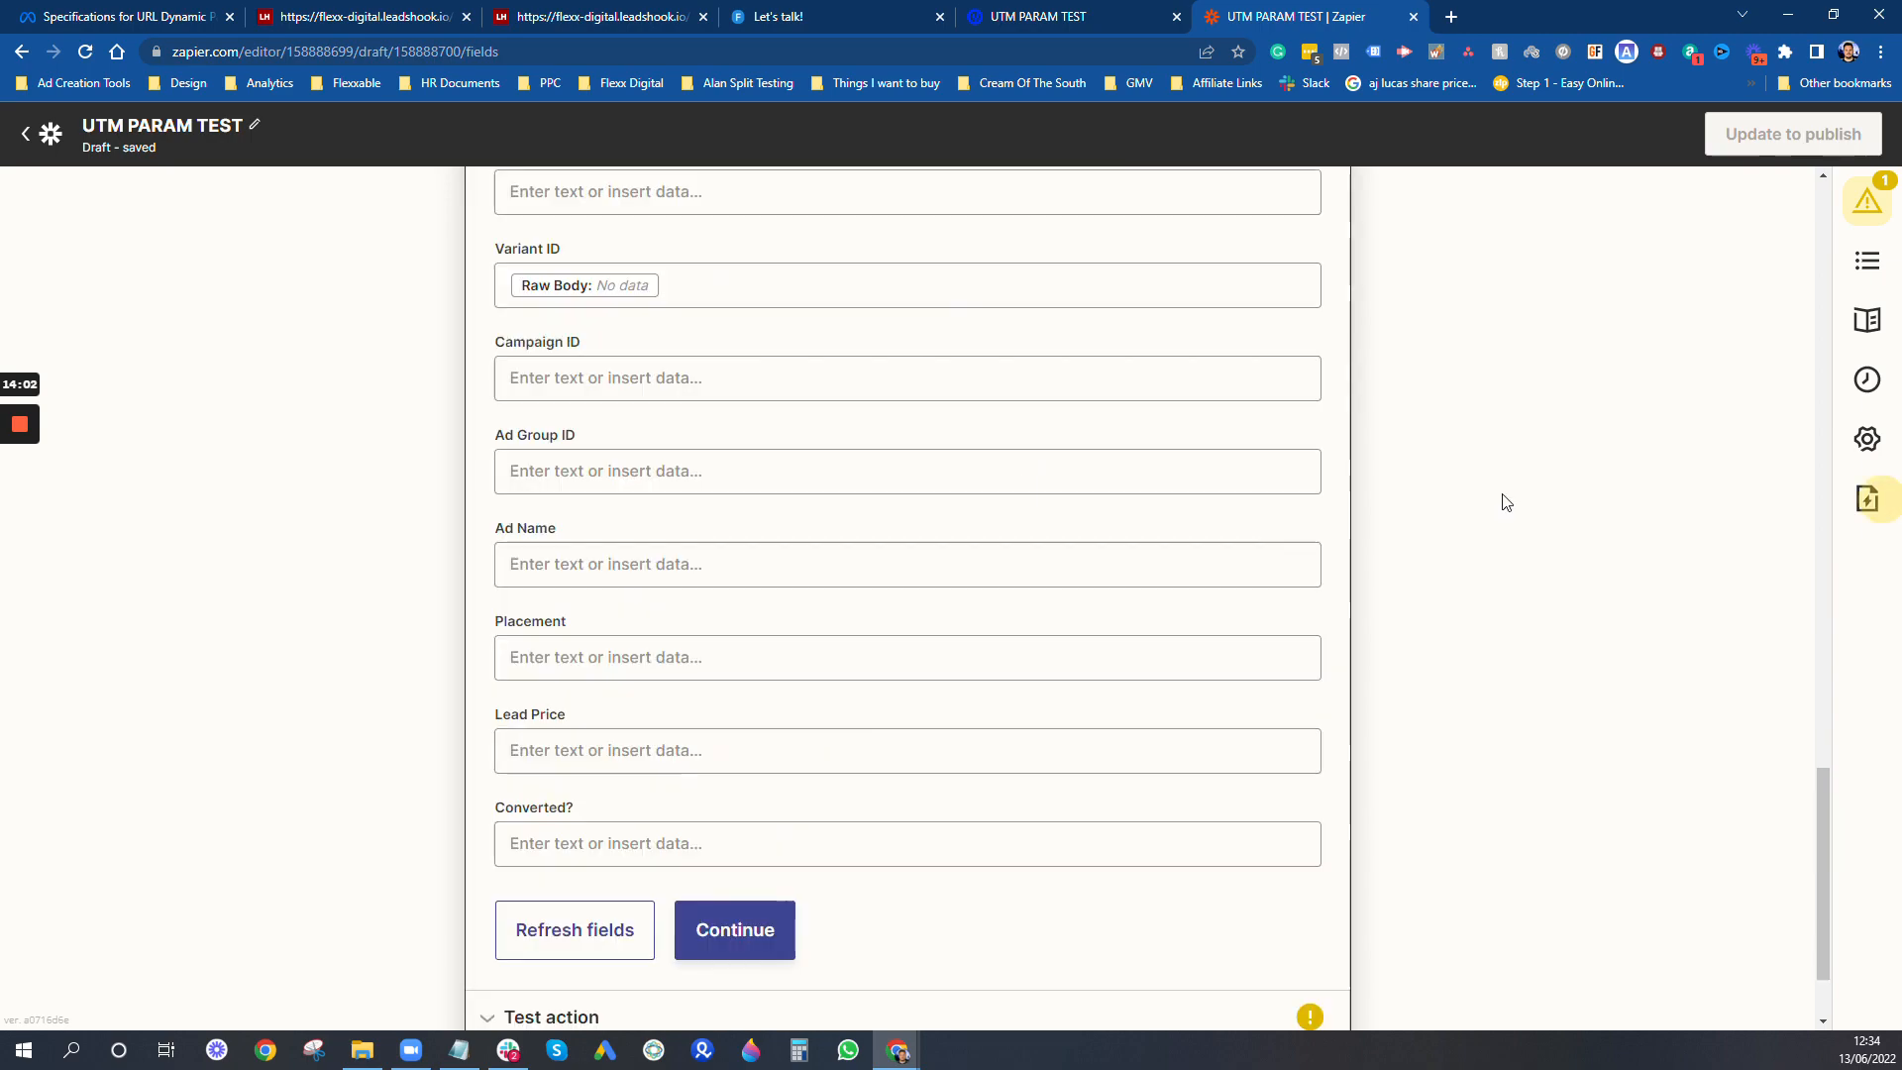
# - Remove the Raw Body entry from the Variant ID field
pyautogui.click(1104, 288)
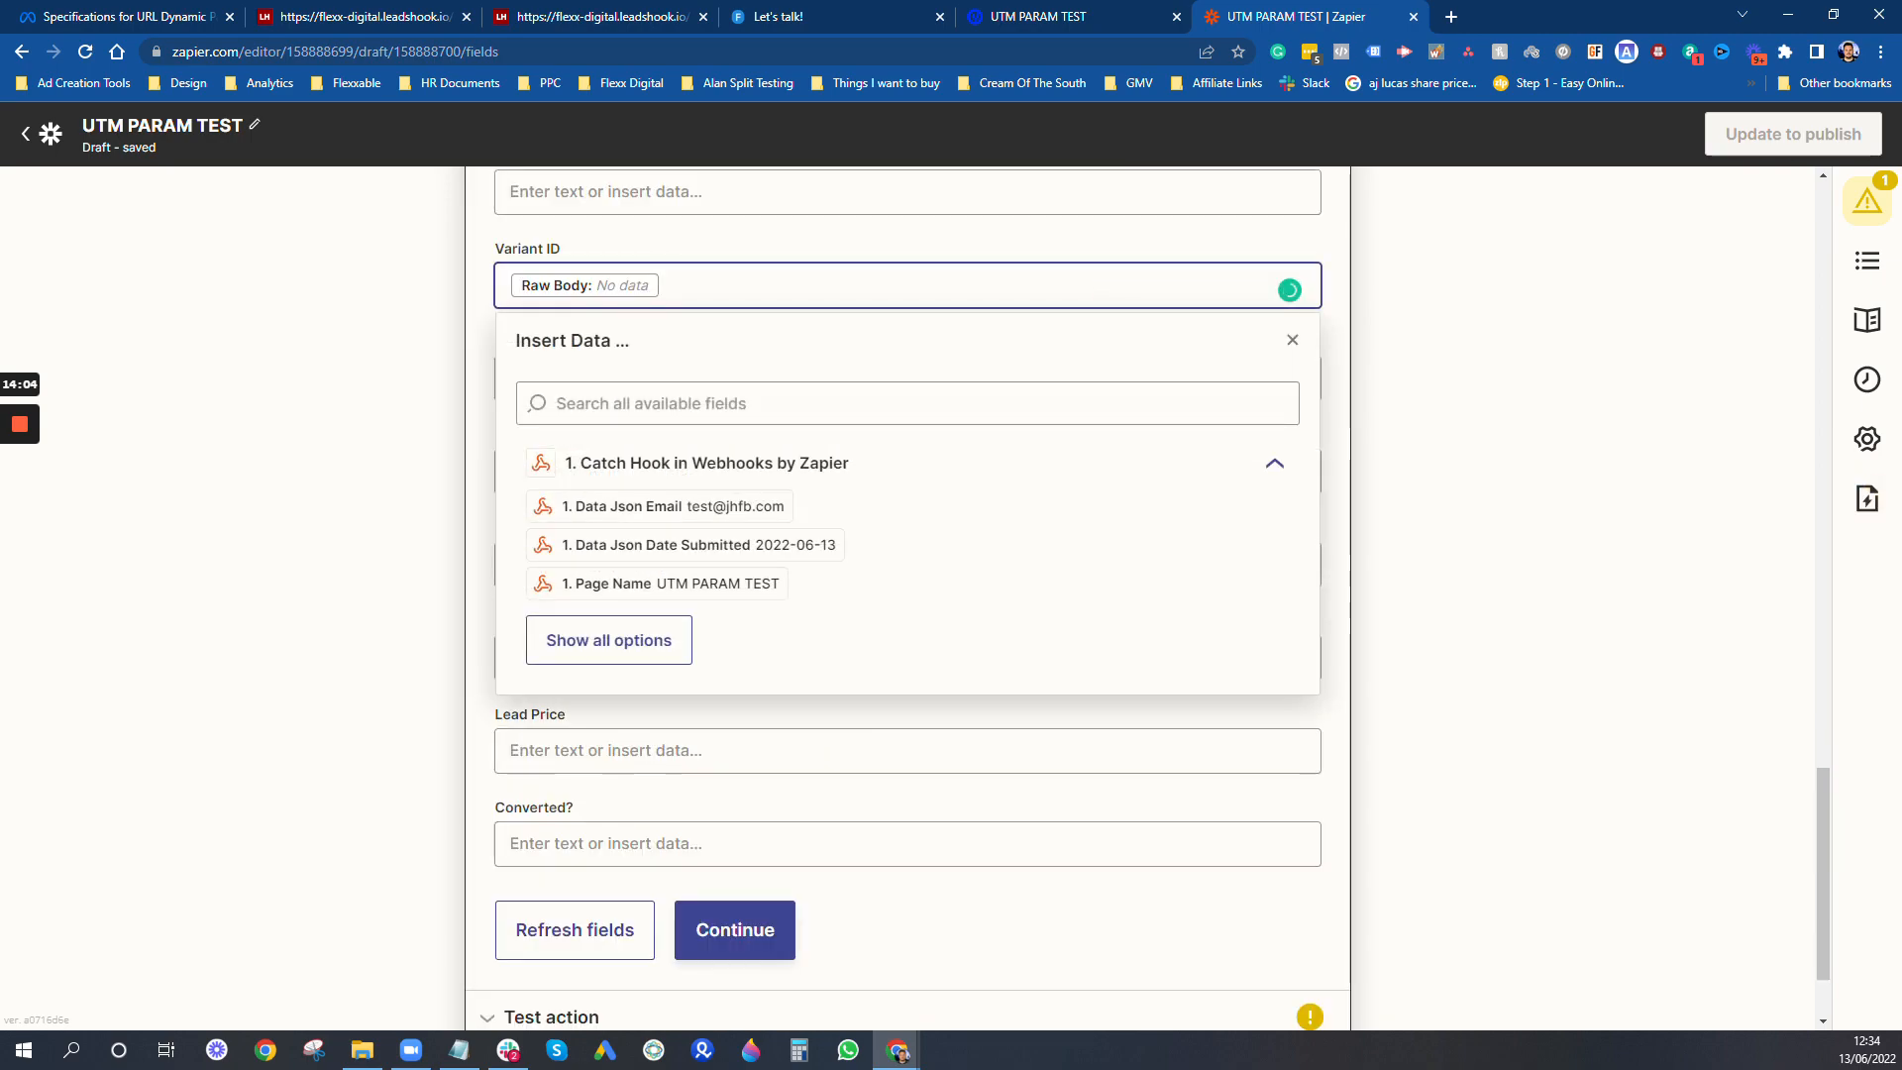
pyautogui.press('BackSpace')
pyautogui.scroll(3, 1012, 280)
pyautogui.scroll(6, 1012, 281)
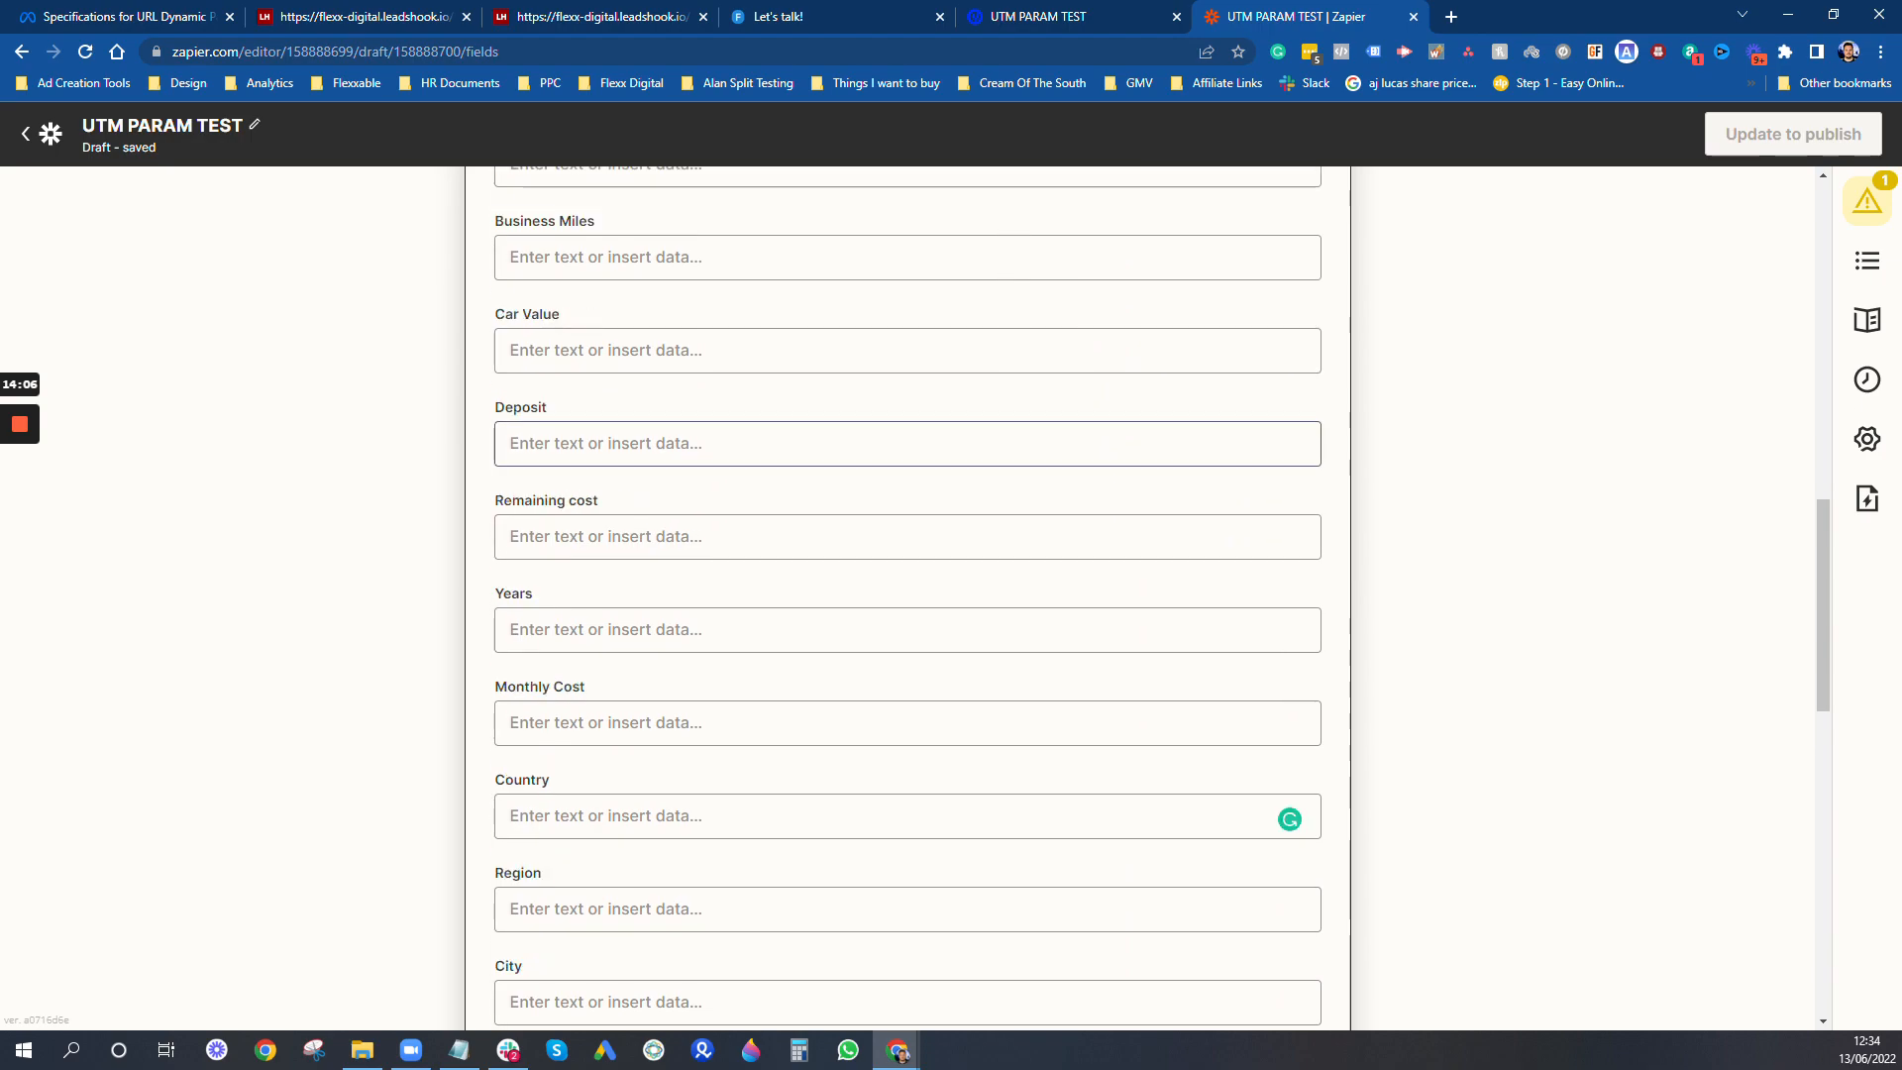
# - Examine the full list of webhook values available for the IP field
pyautogui.scroll(-3, 881, 294)
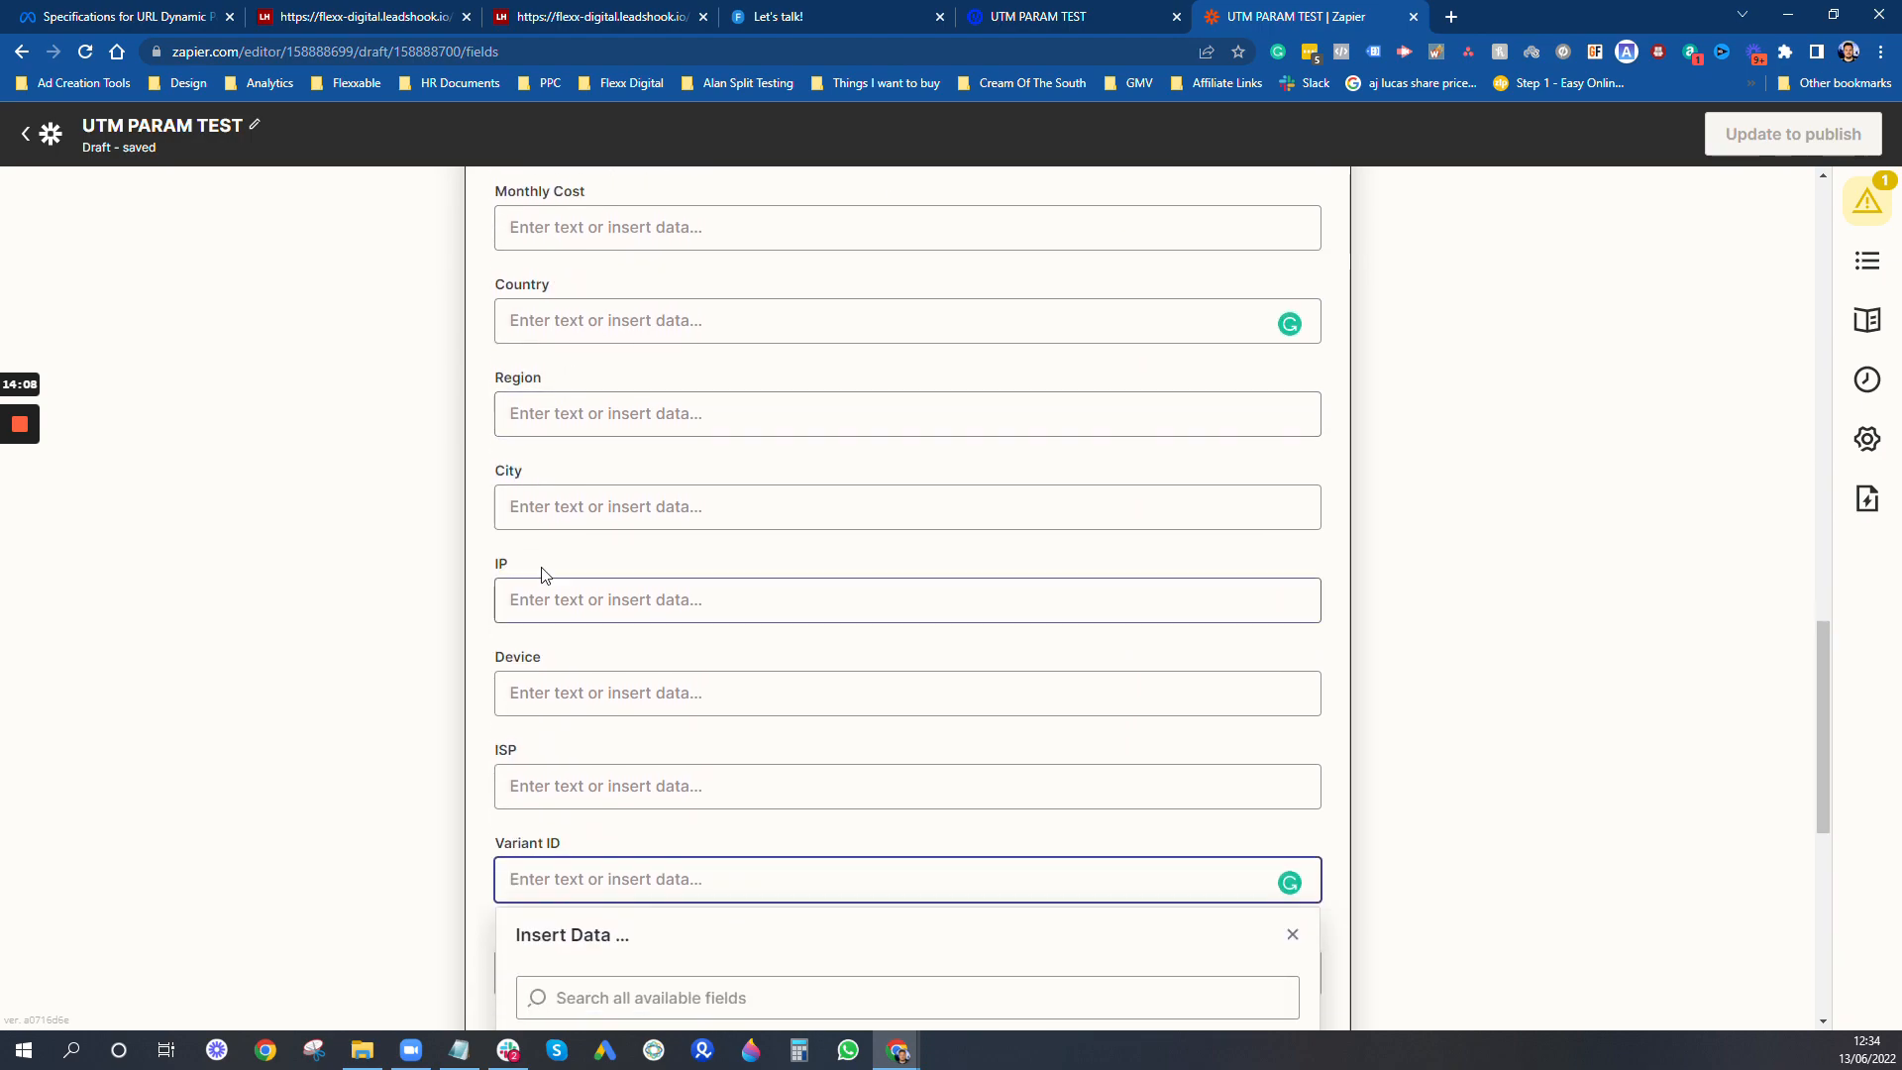
pyautogui.click(954, 604)
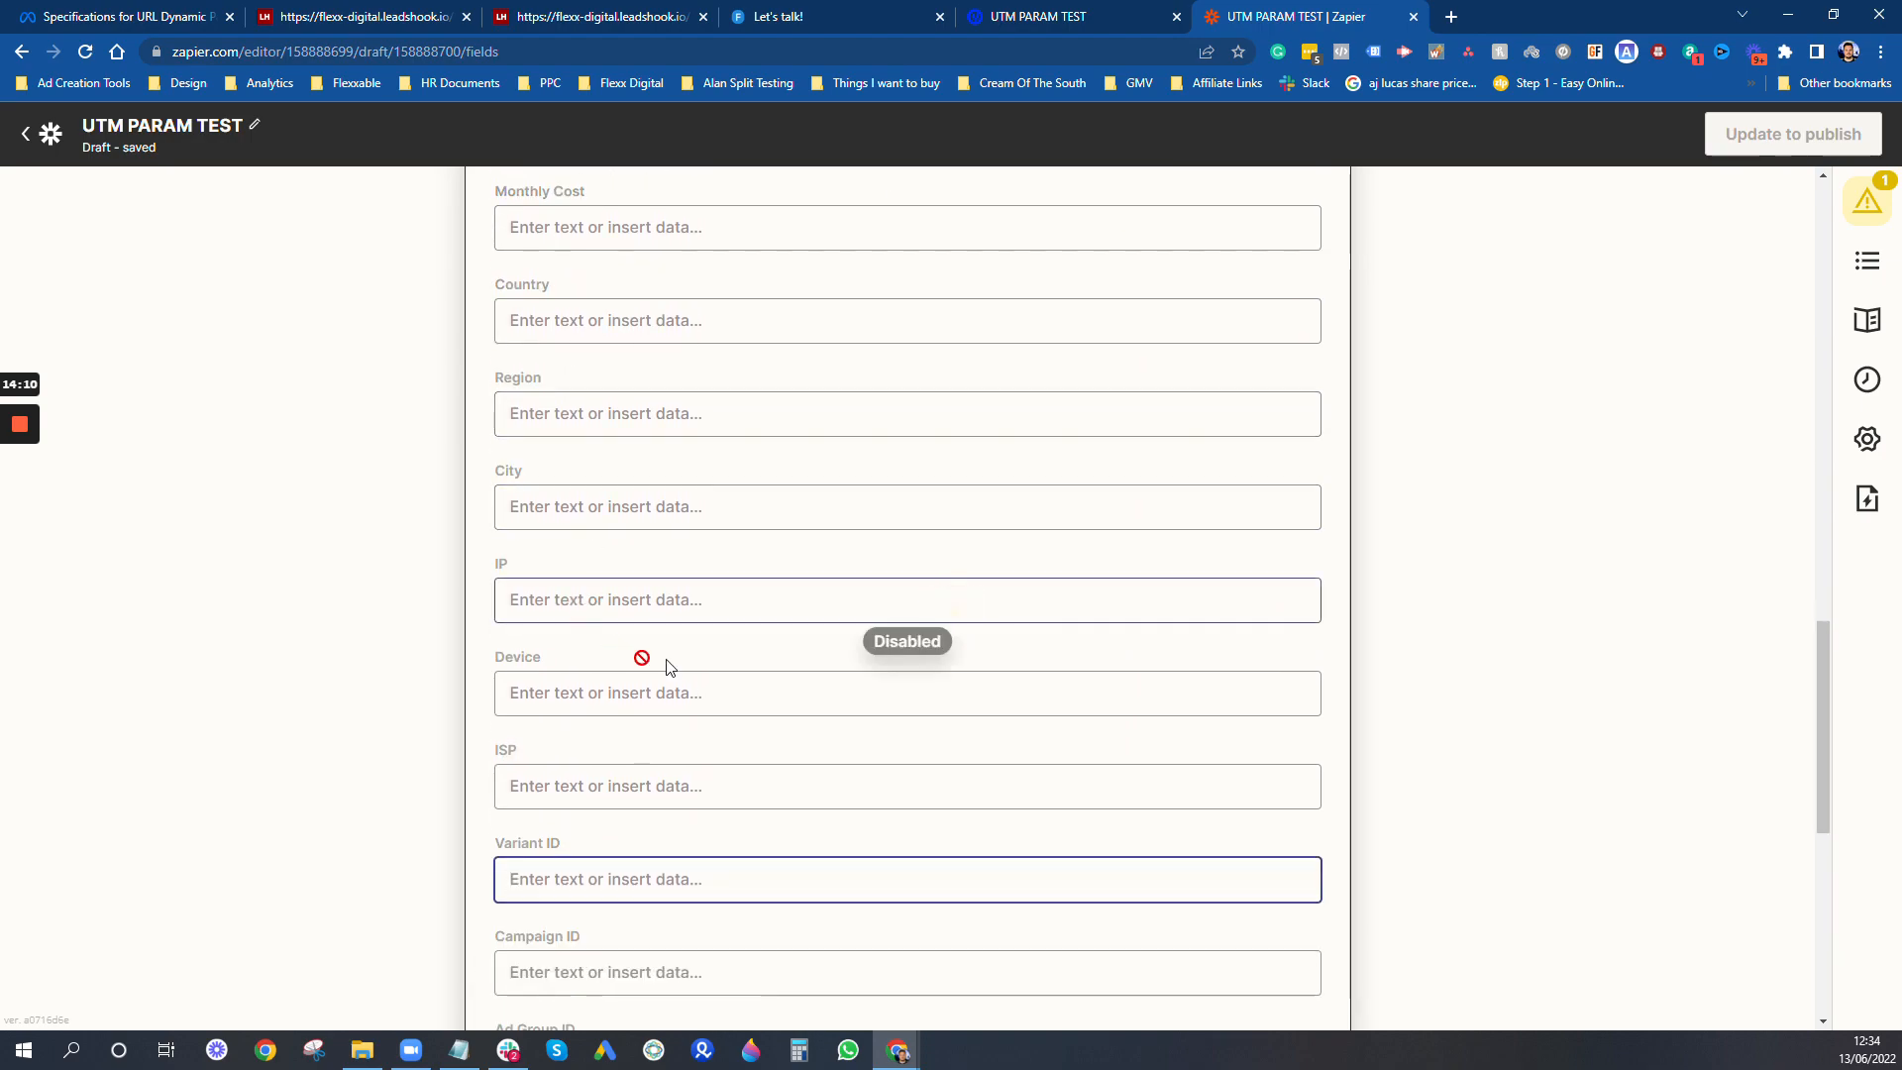
pyautogui.click(624, 658)
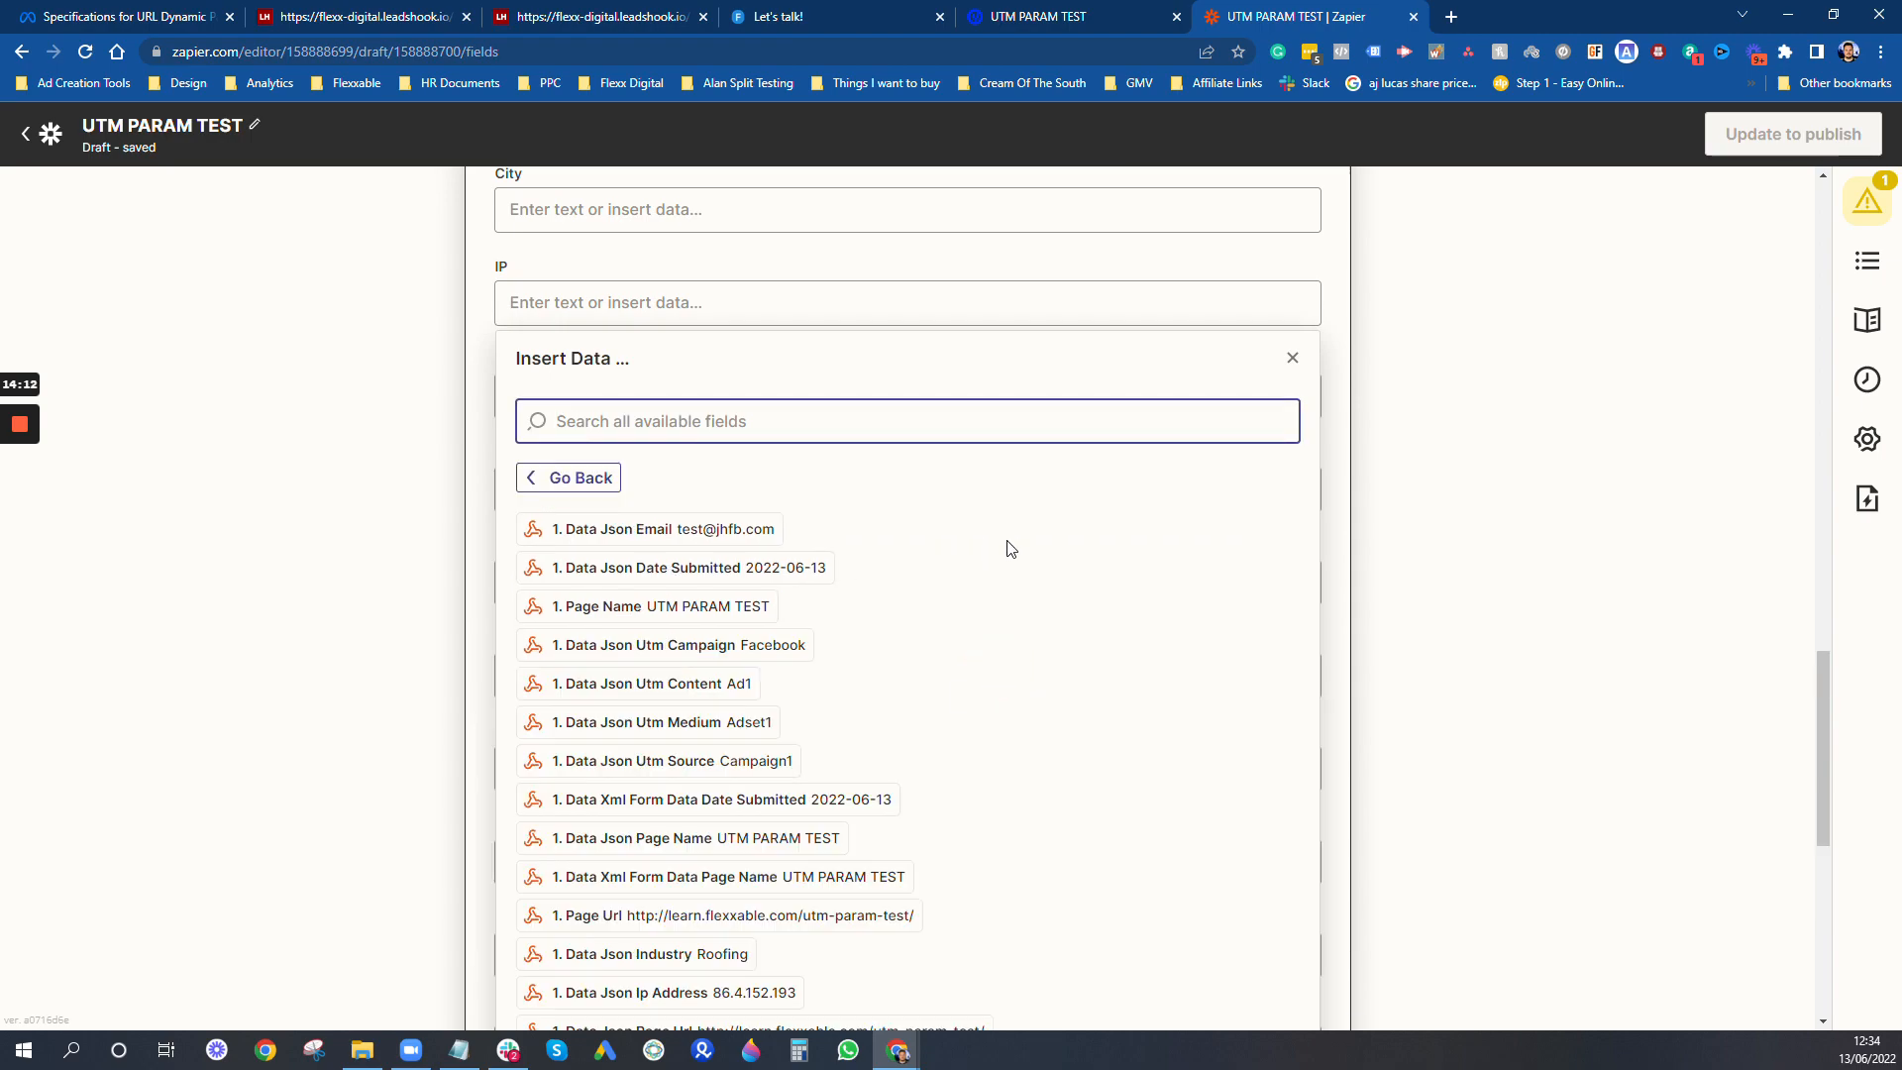
pyautogui.scroll(-3, 972, 726)
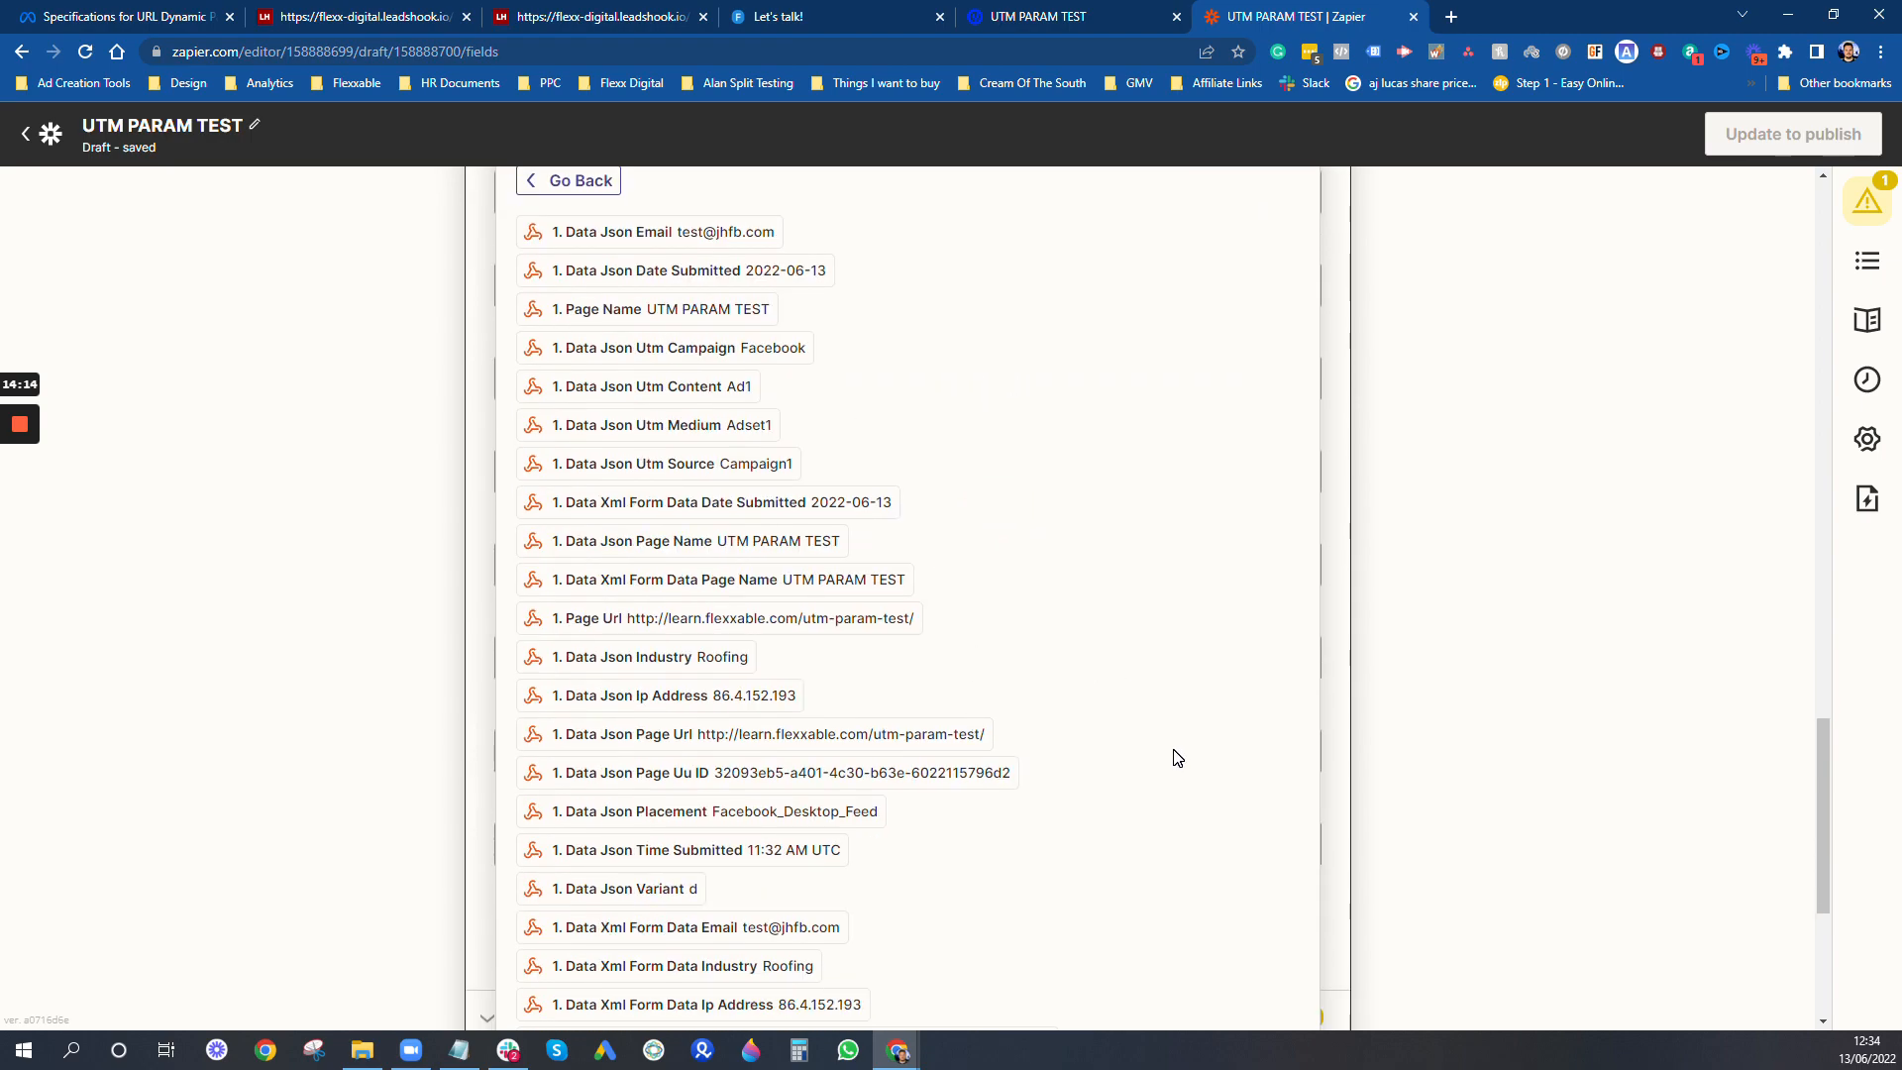
# - Map the Variant ID field to Data Xml Form Data Variant and Campaign ID to Data Json Utm Source
pyautogui.scroll(-5, 1177, 757)
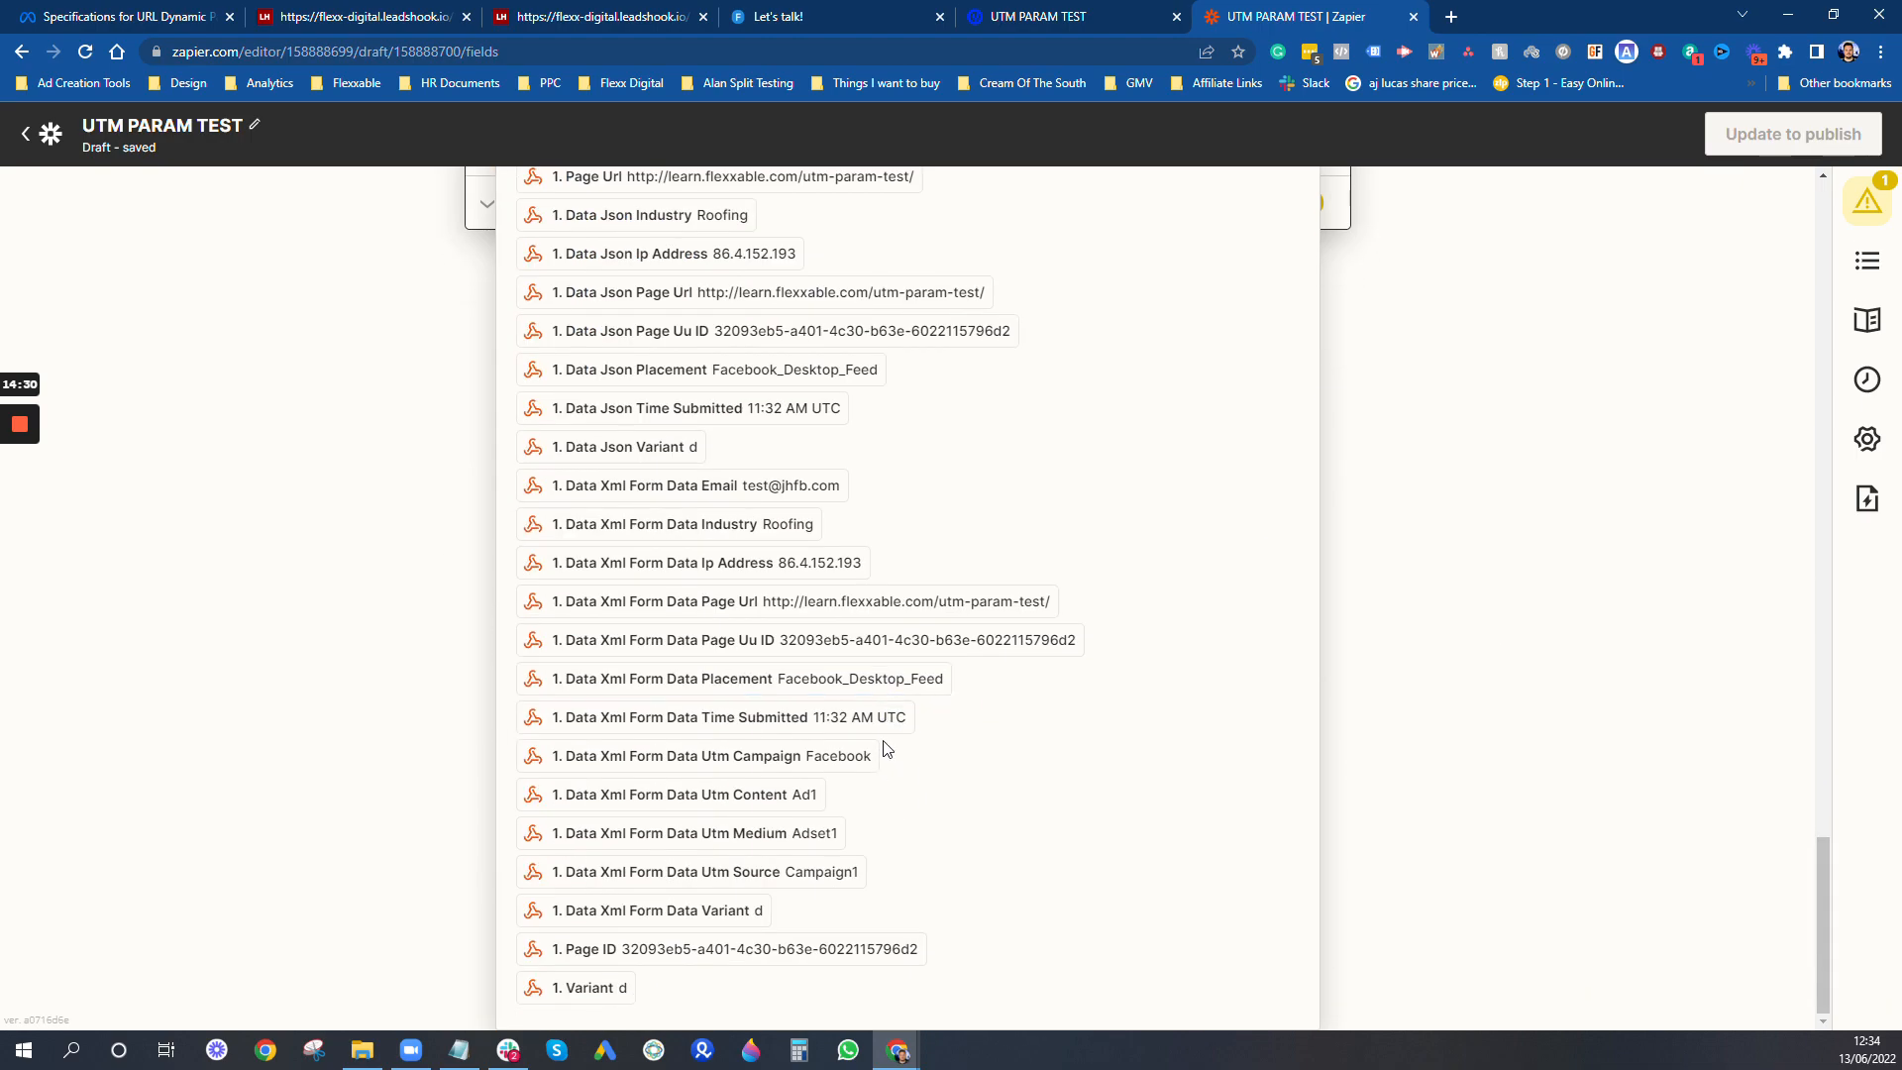
pyautogui.scroll(4, 911, 677)
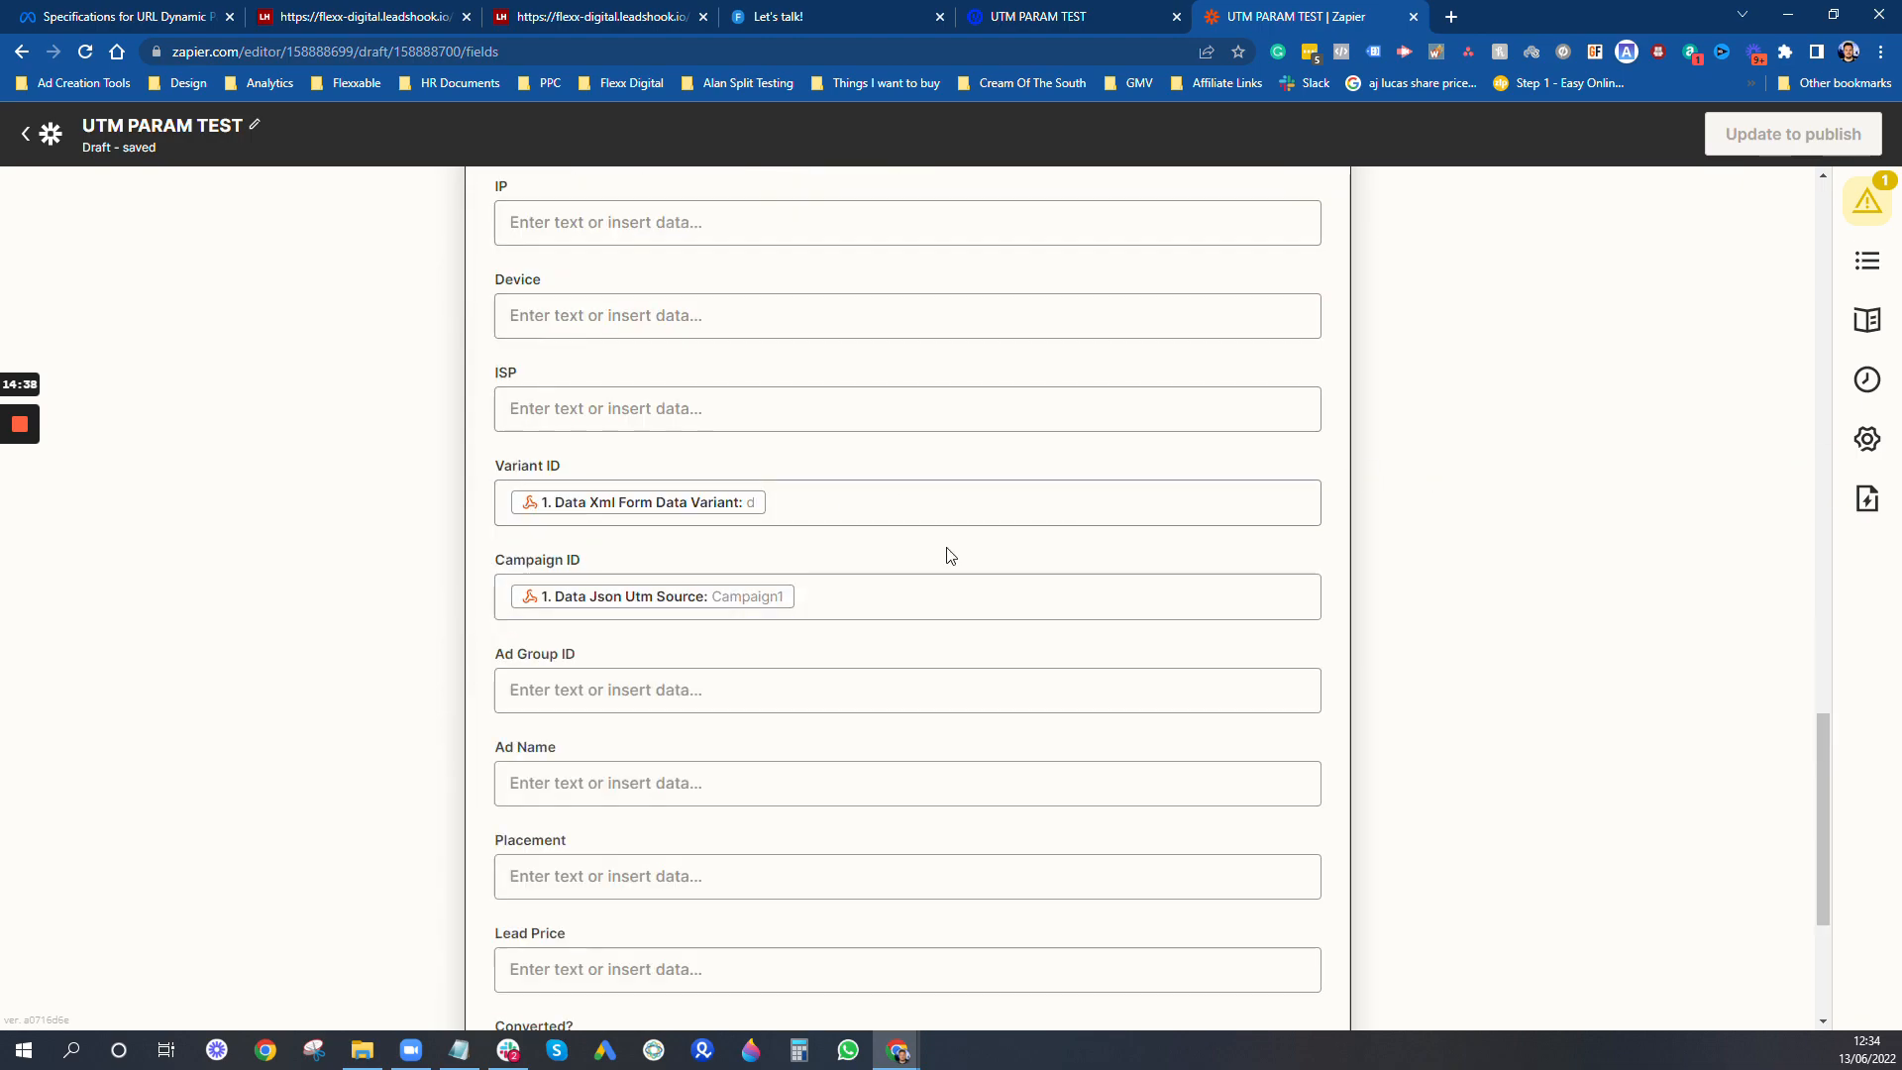
pyautogui.click(953, 683)
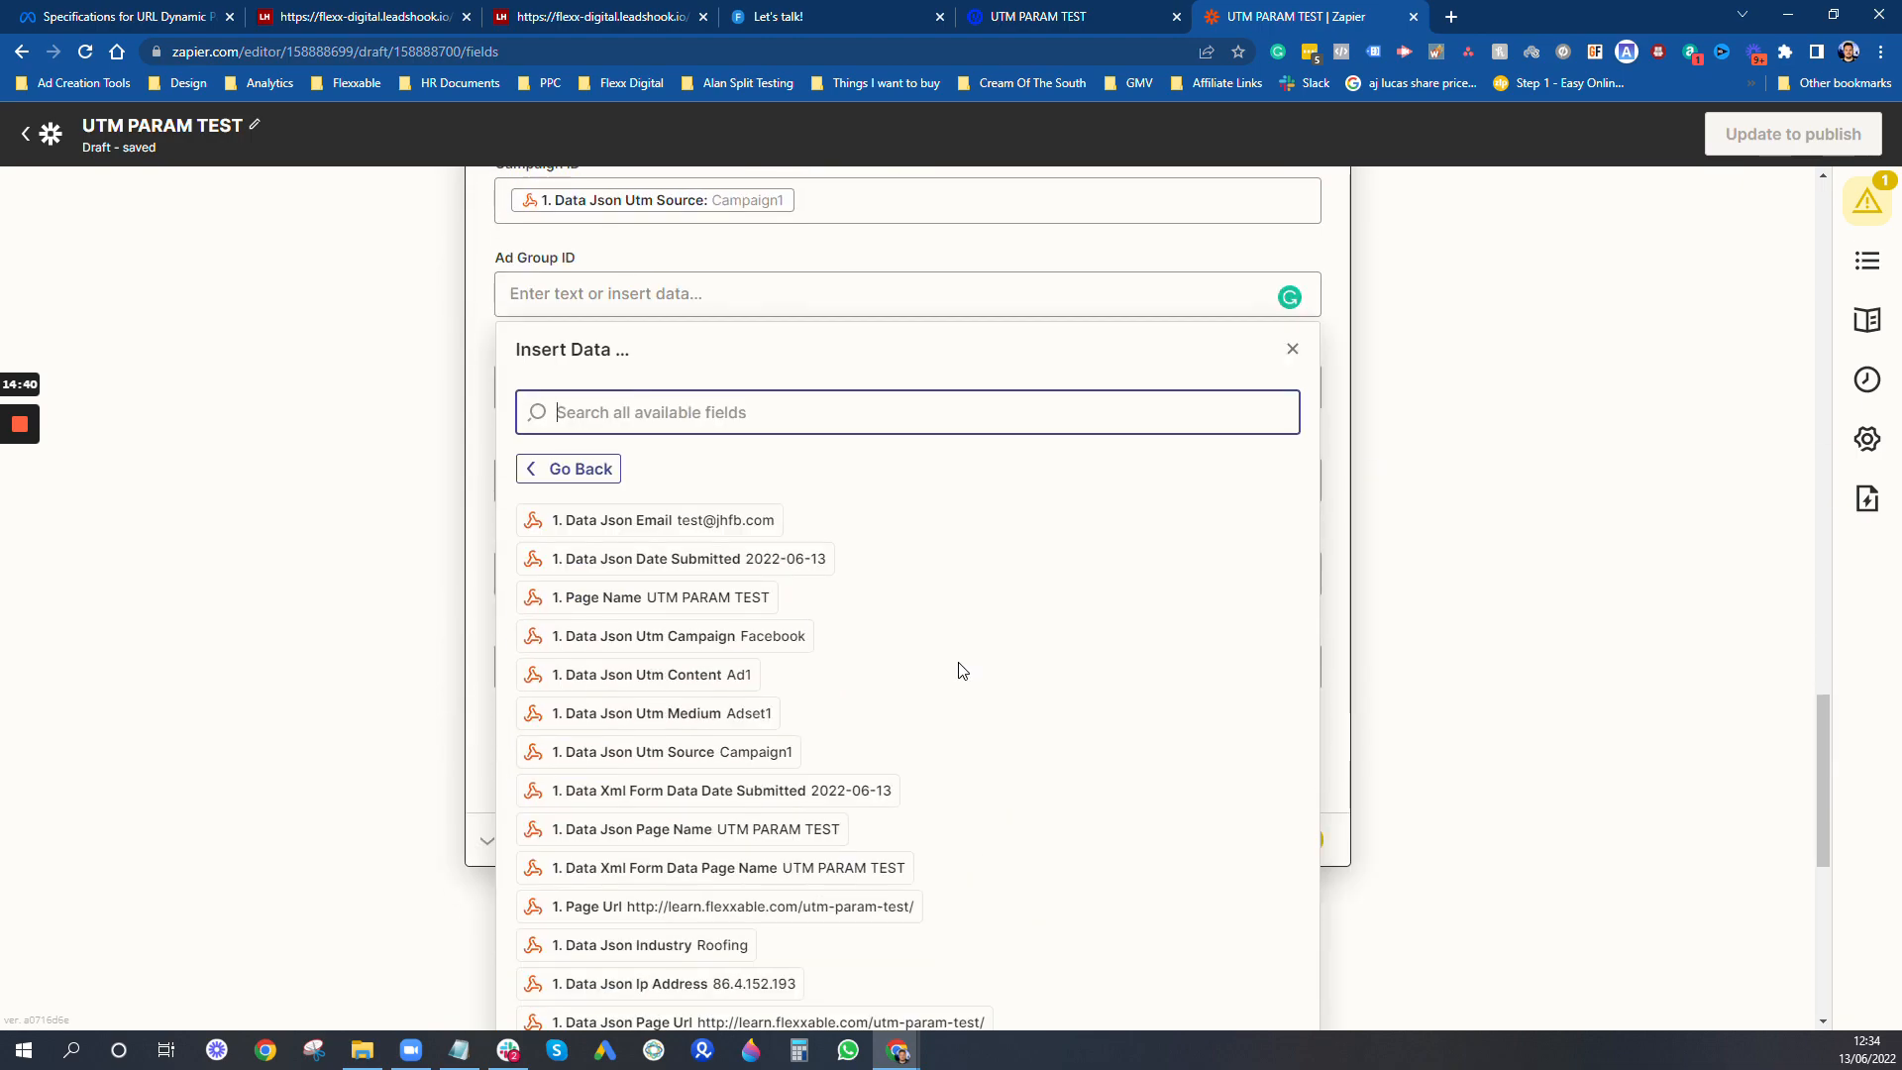
# - Map the Ad Group ID field to Data Json Utm Medium and Ad Name to Data Json Utm Content
pyautogui.click(743, 614)
pyautogui.click(912, 426)
pyautogui.click(687, 782)
pyautogui.scroll(-6, 1010, 700)
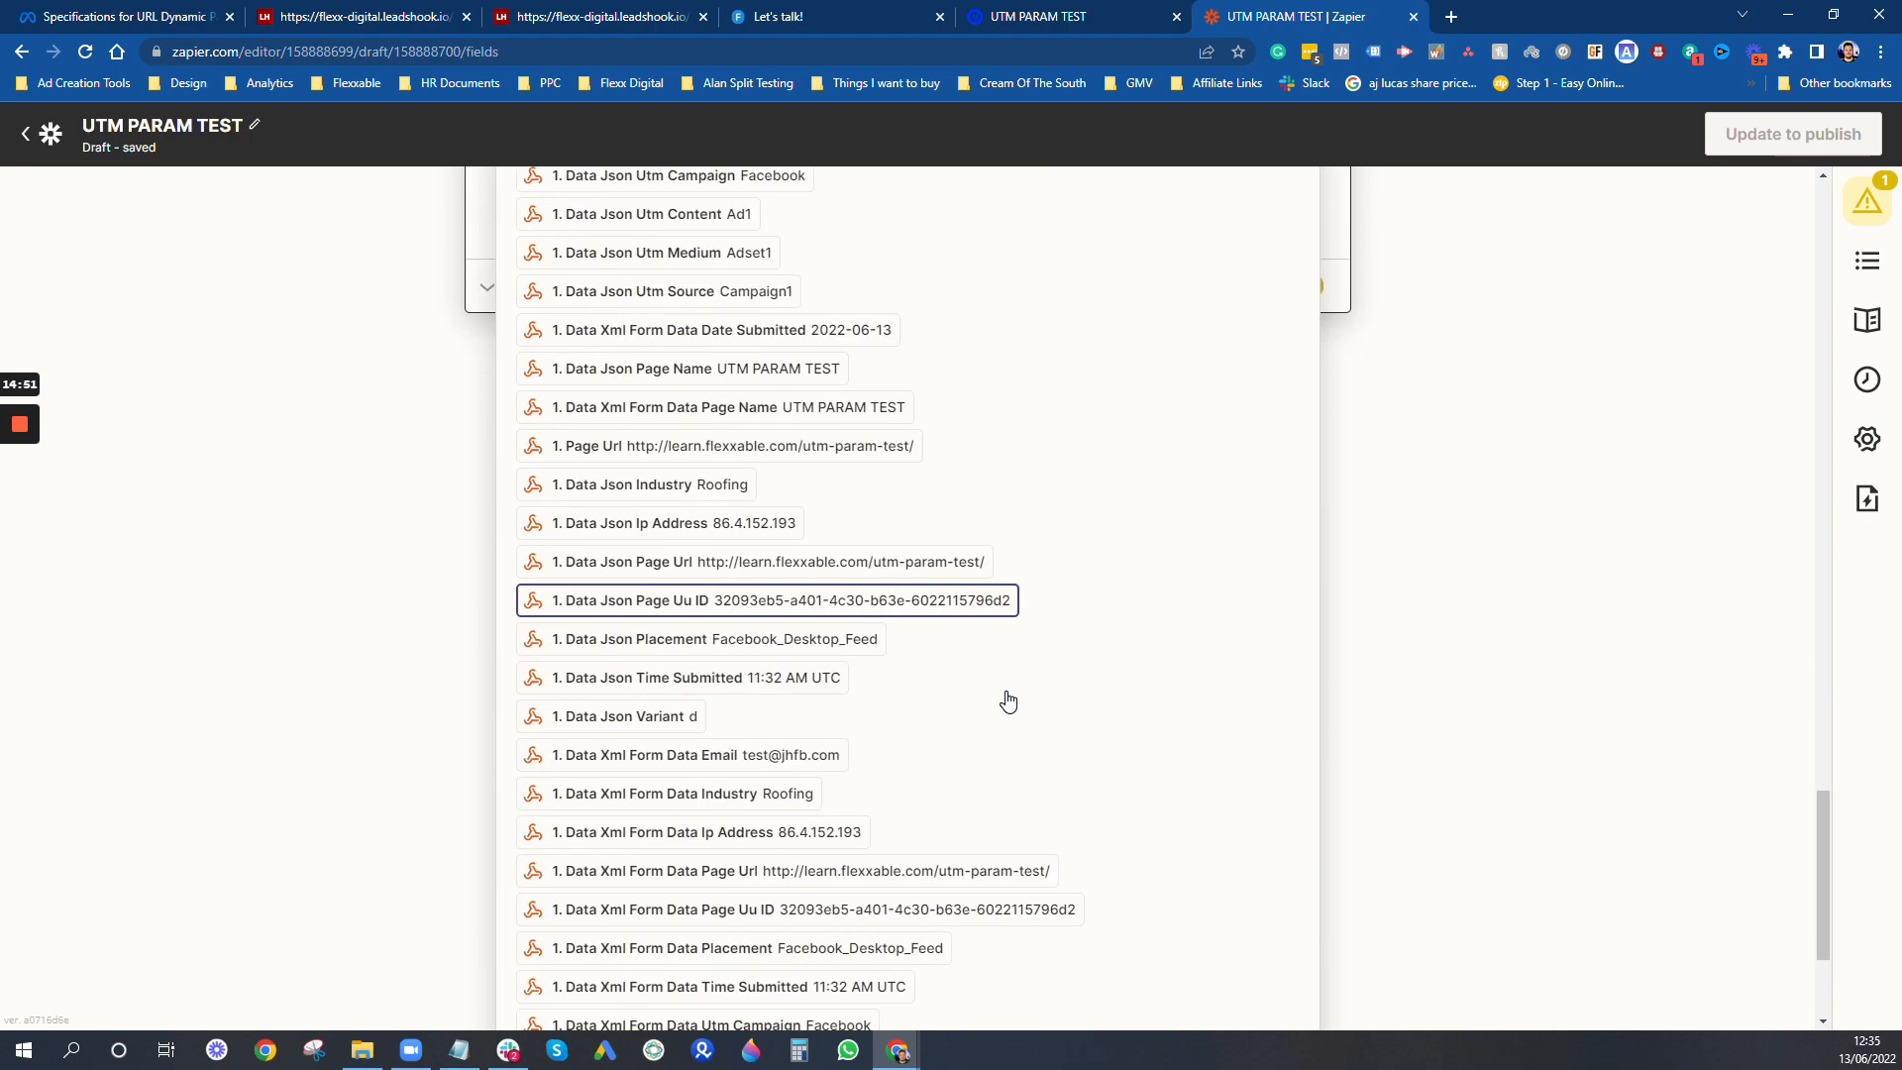
pyautogui.scroll(2, 1010, 700)
pyautogui.click(694, 416)
pyautogui.scroll(2, 907, 597)
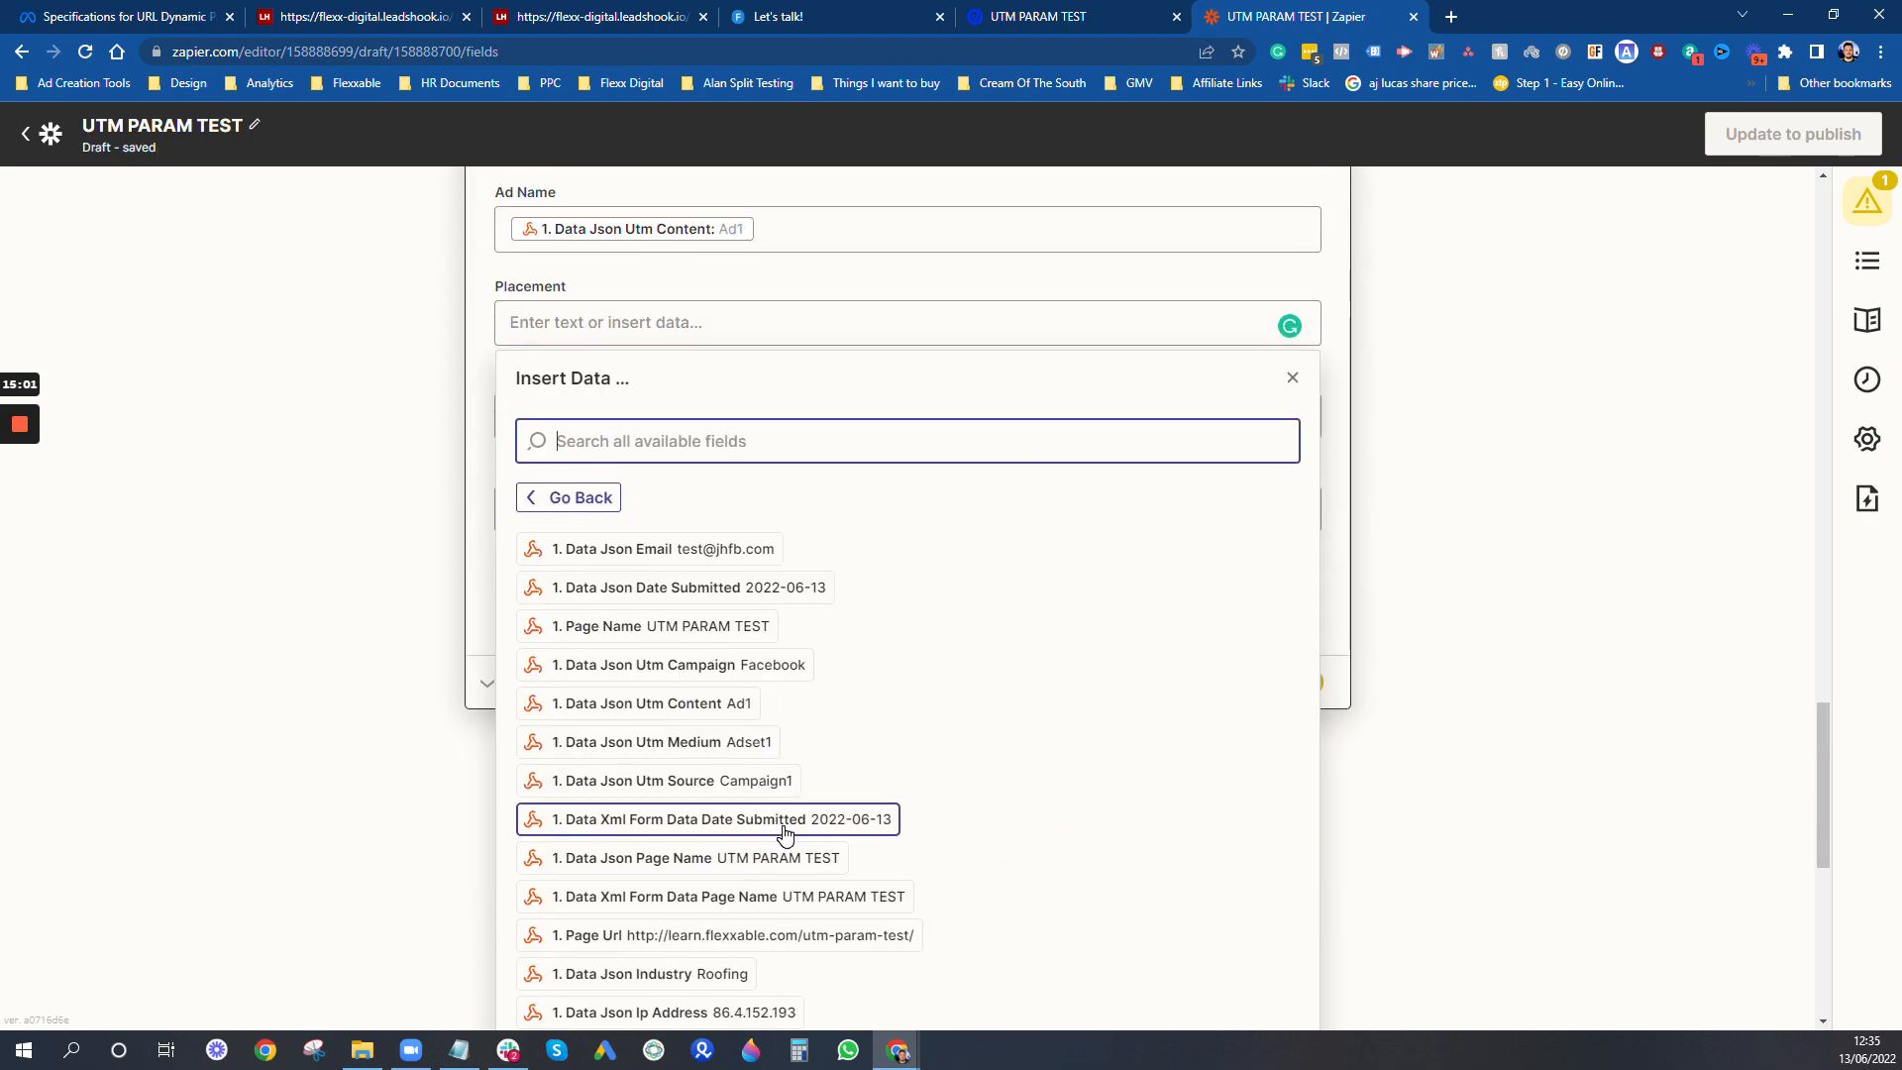
# - Map the Placement field to Data Json Placement
pyautogui.scroll(-3, 786, 834)
pyautogui.click(644, 925)
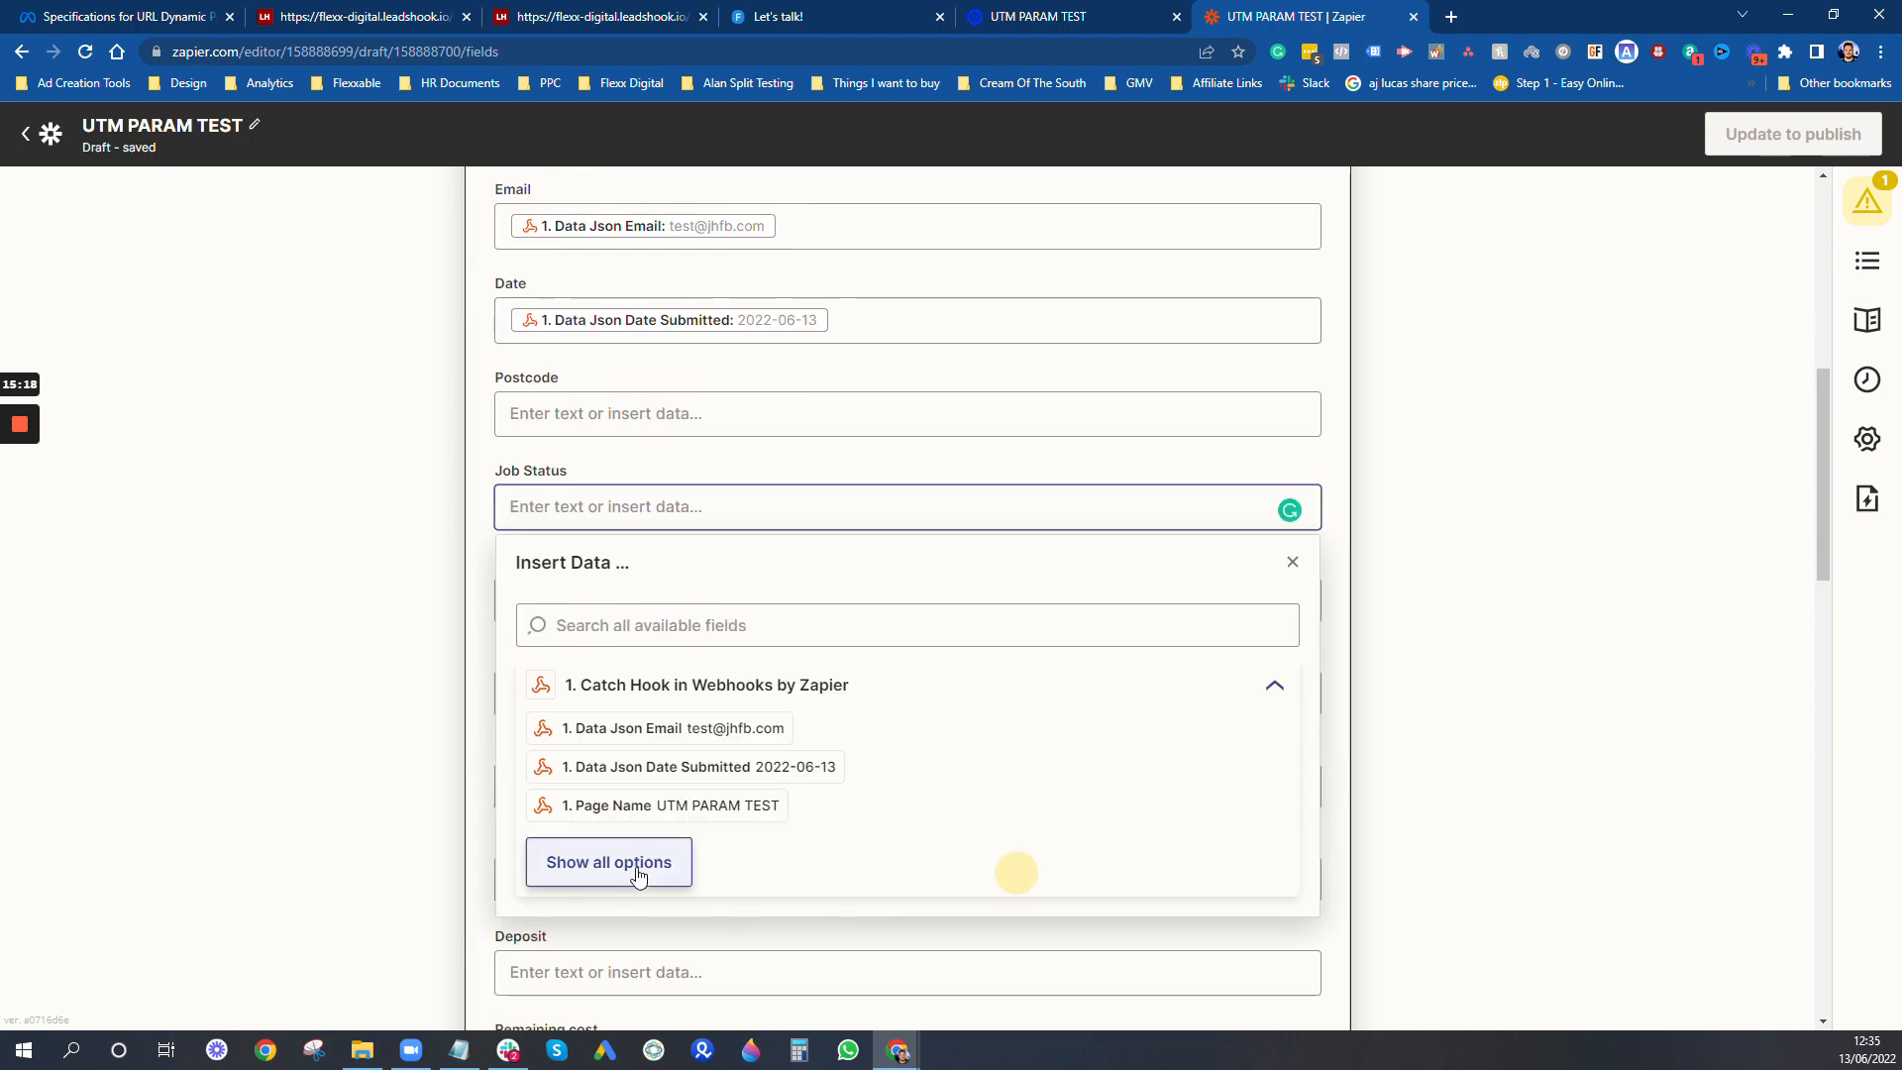
pyautogui.click(637, 865)
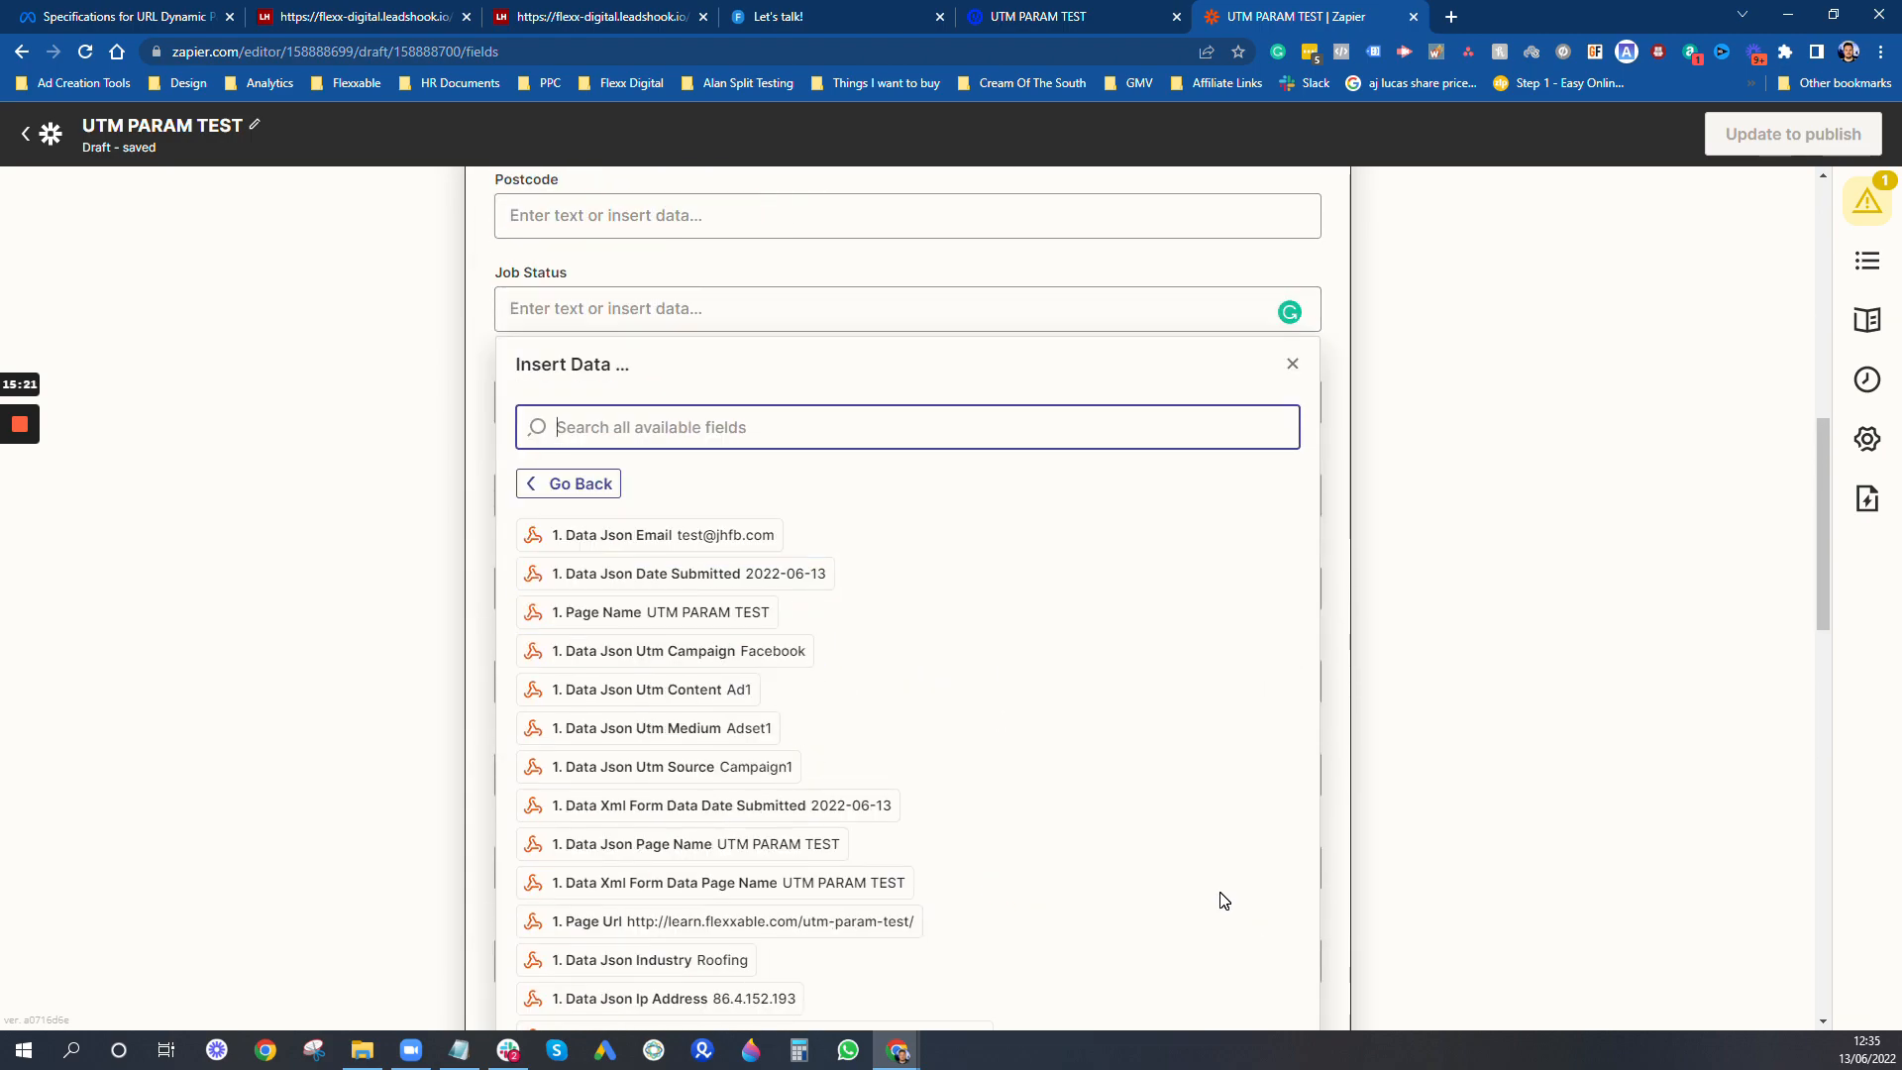
# - Map the Job Status field to the webhook's Industry value
pyautogui.scroll(-1, 723, 726)
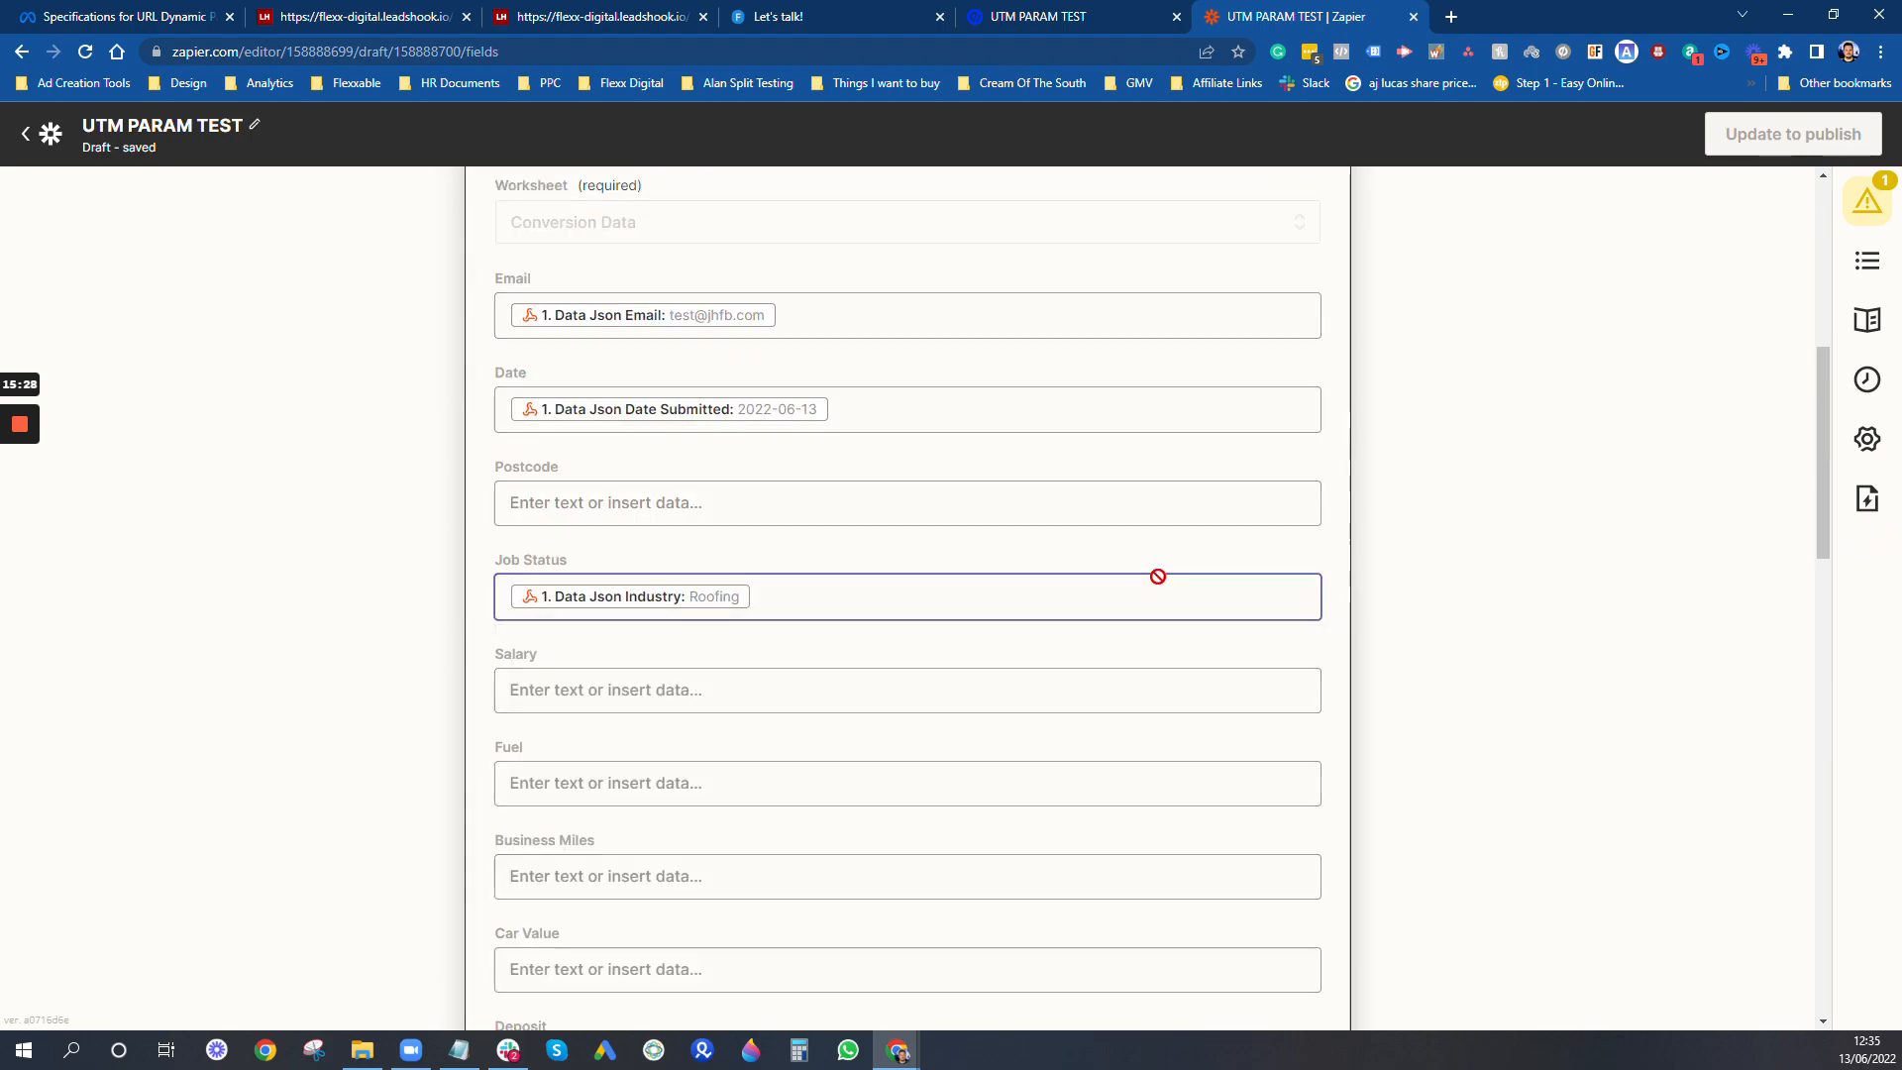
pyautogui.scroll(-10, 908, 594)
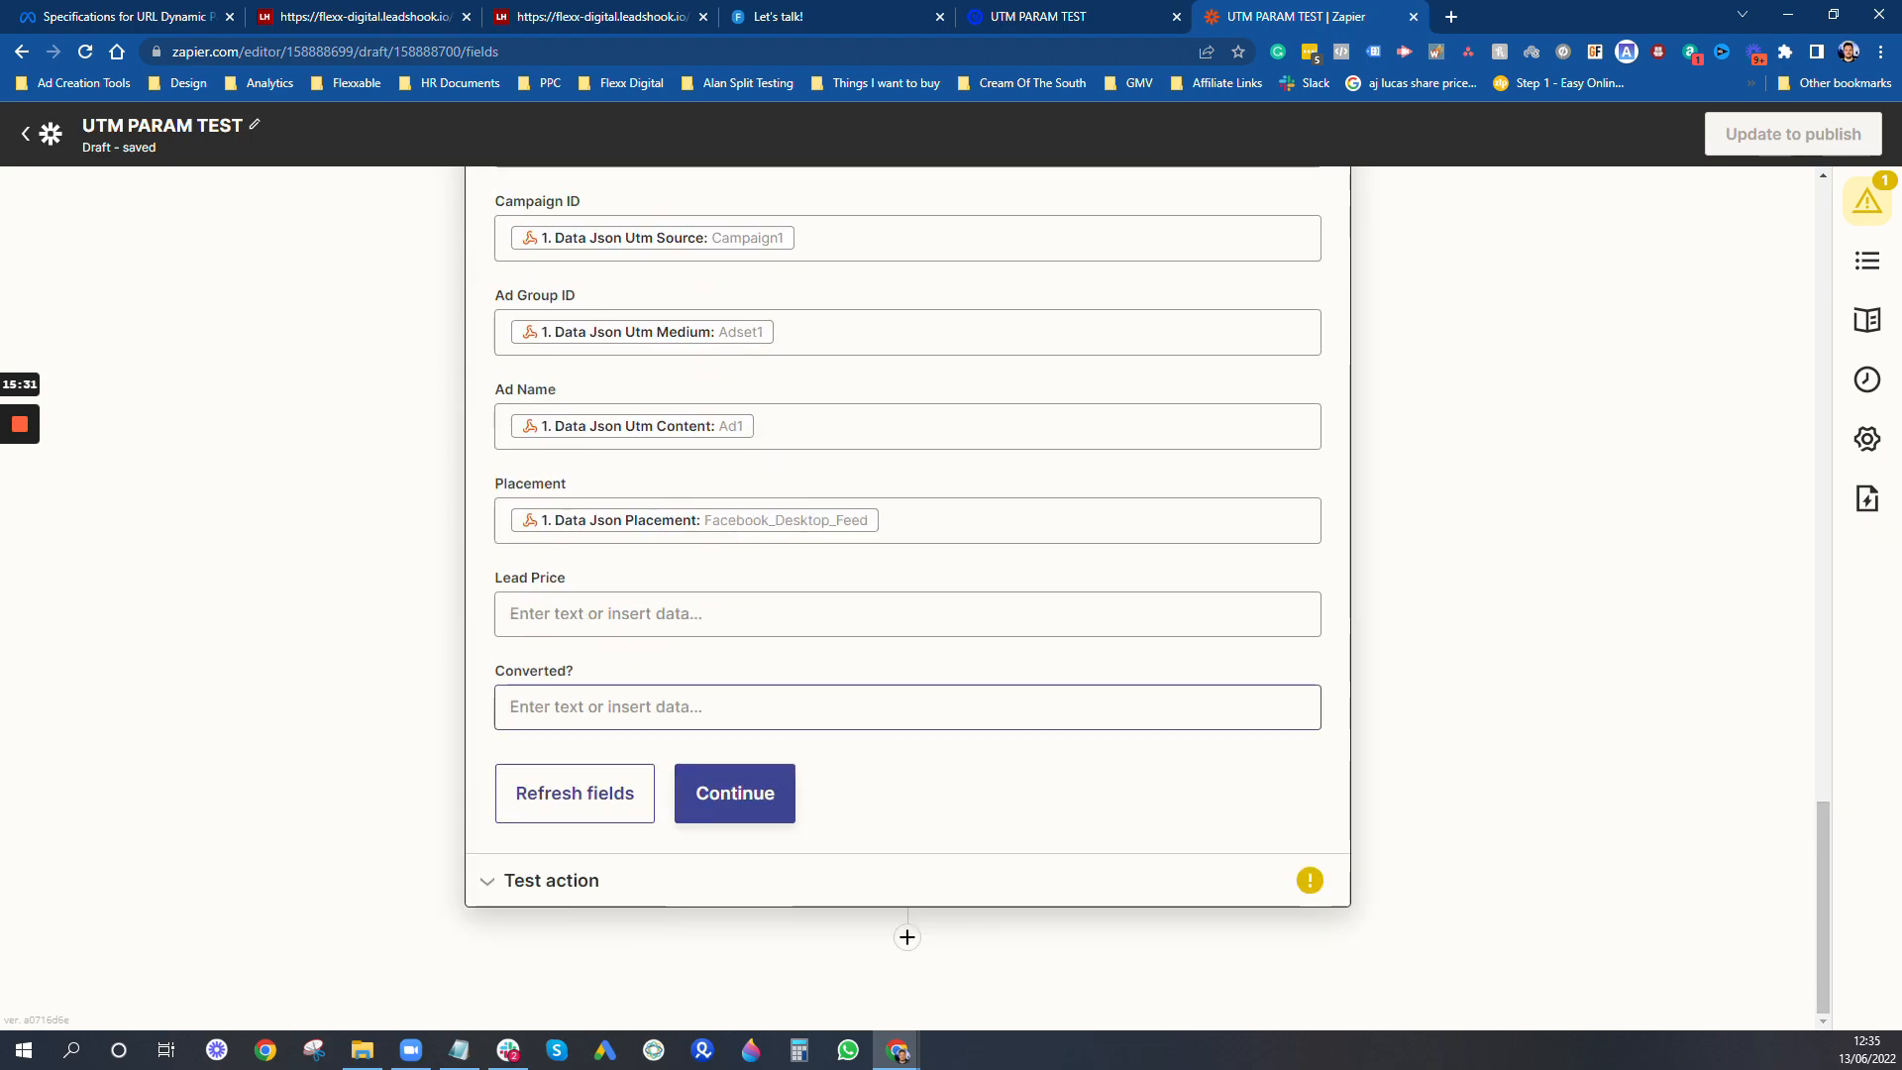
pyautogui.click(557, 694)
pyautogui.click(849, 883)
pyautogui.scroll(-2, 773, 792)
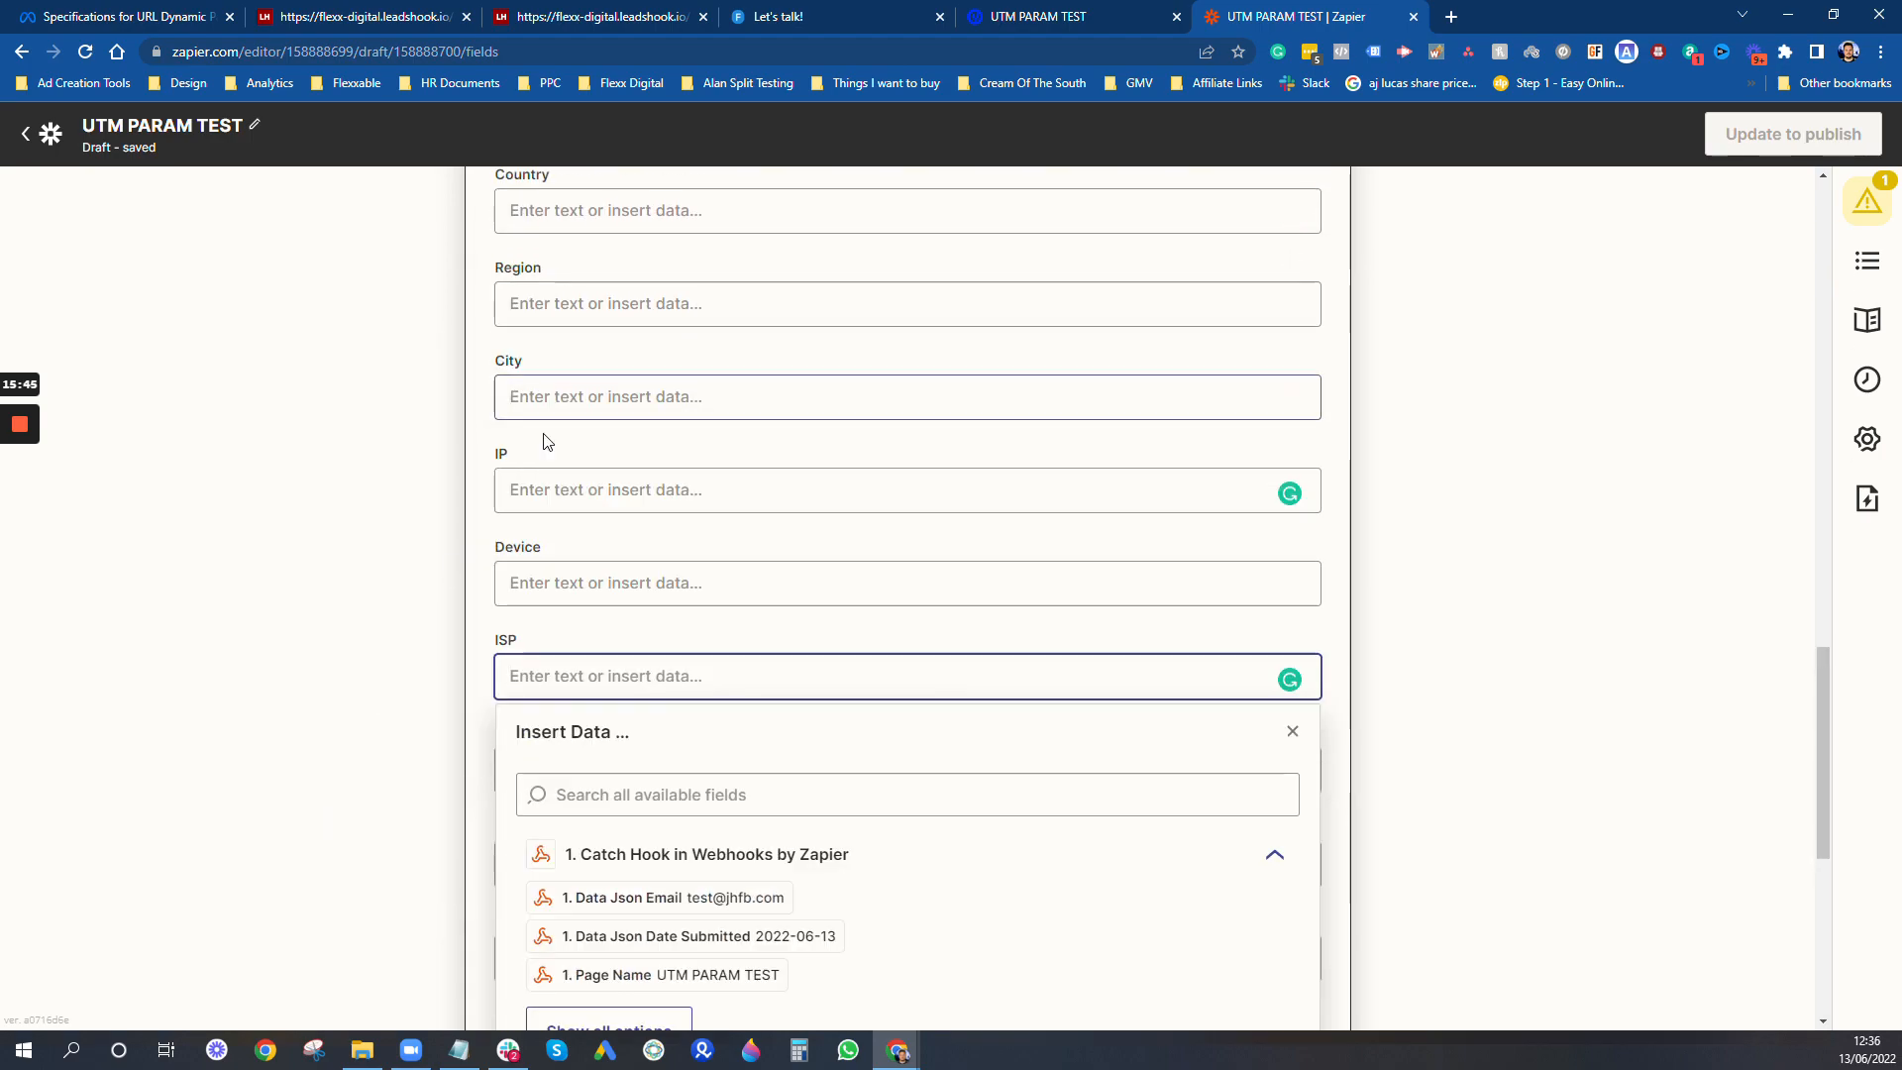
# - Map the IP field to Data Json Ip Address
pyautogui.click(544, 488)
pyautogui.click(1192, 671)
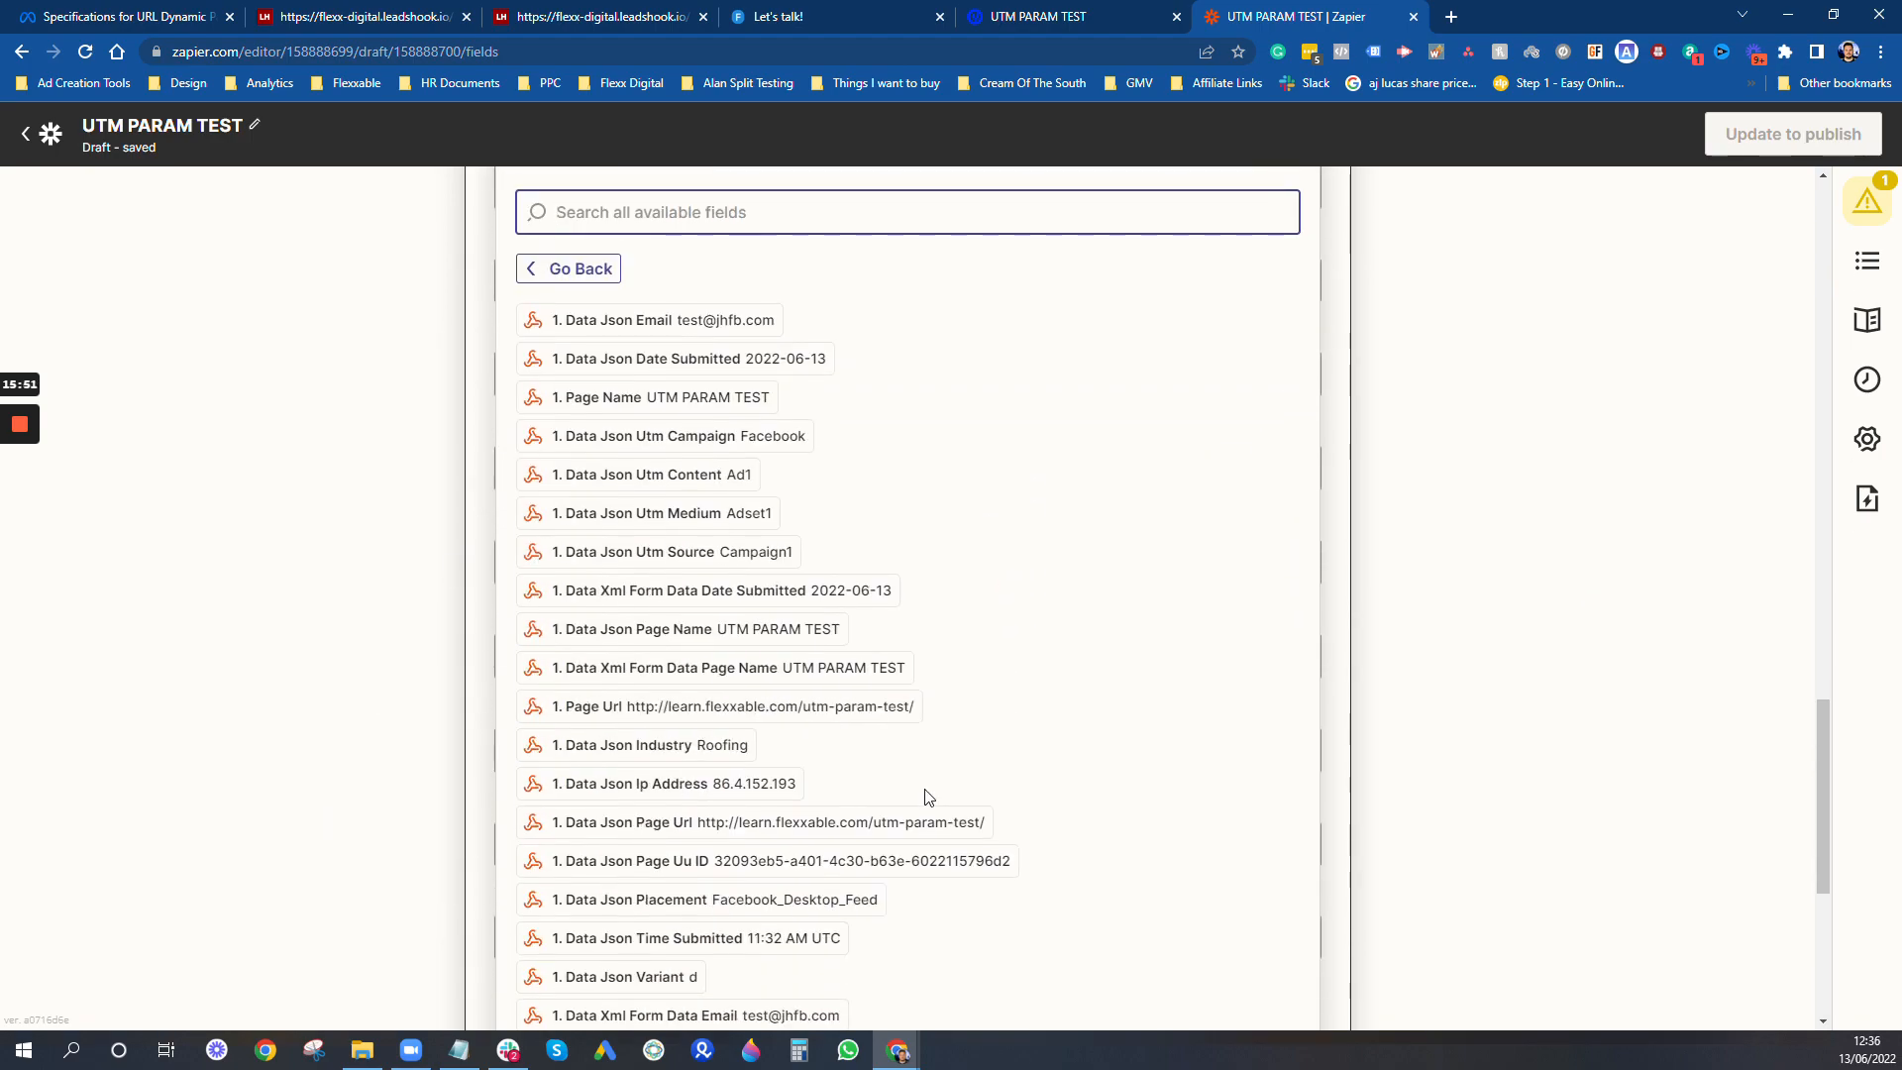
pyautogui.scroll(-2, 776, 743)
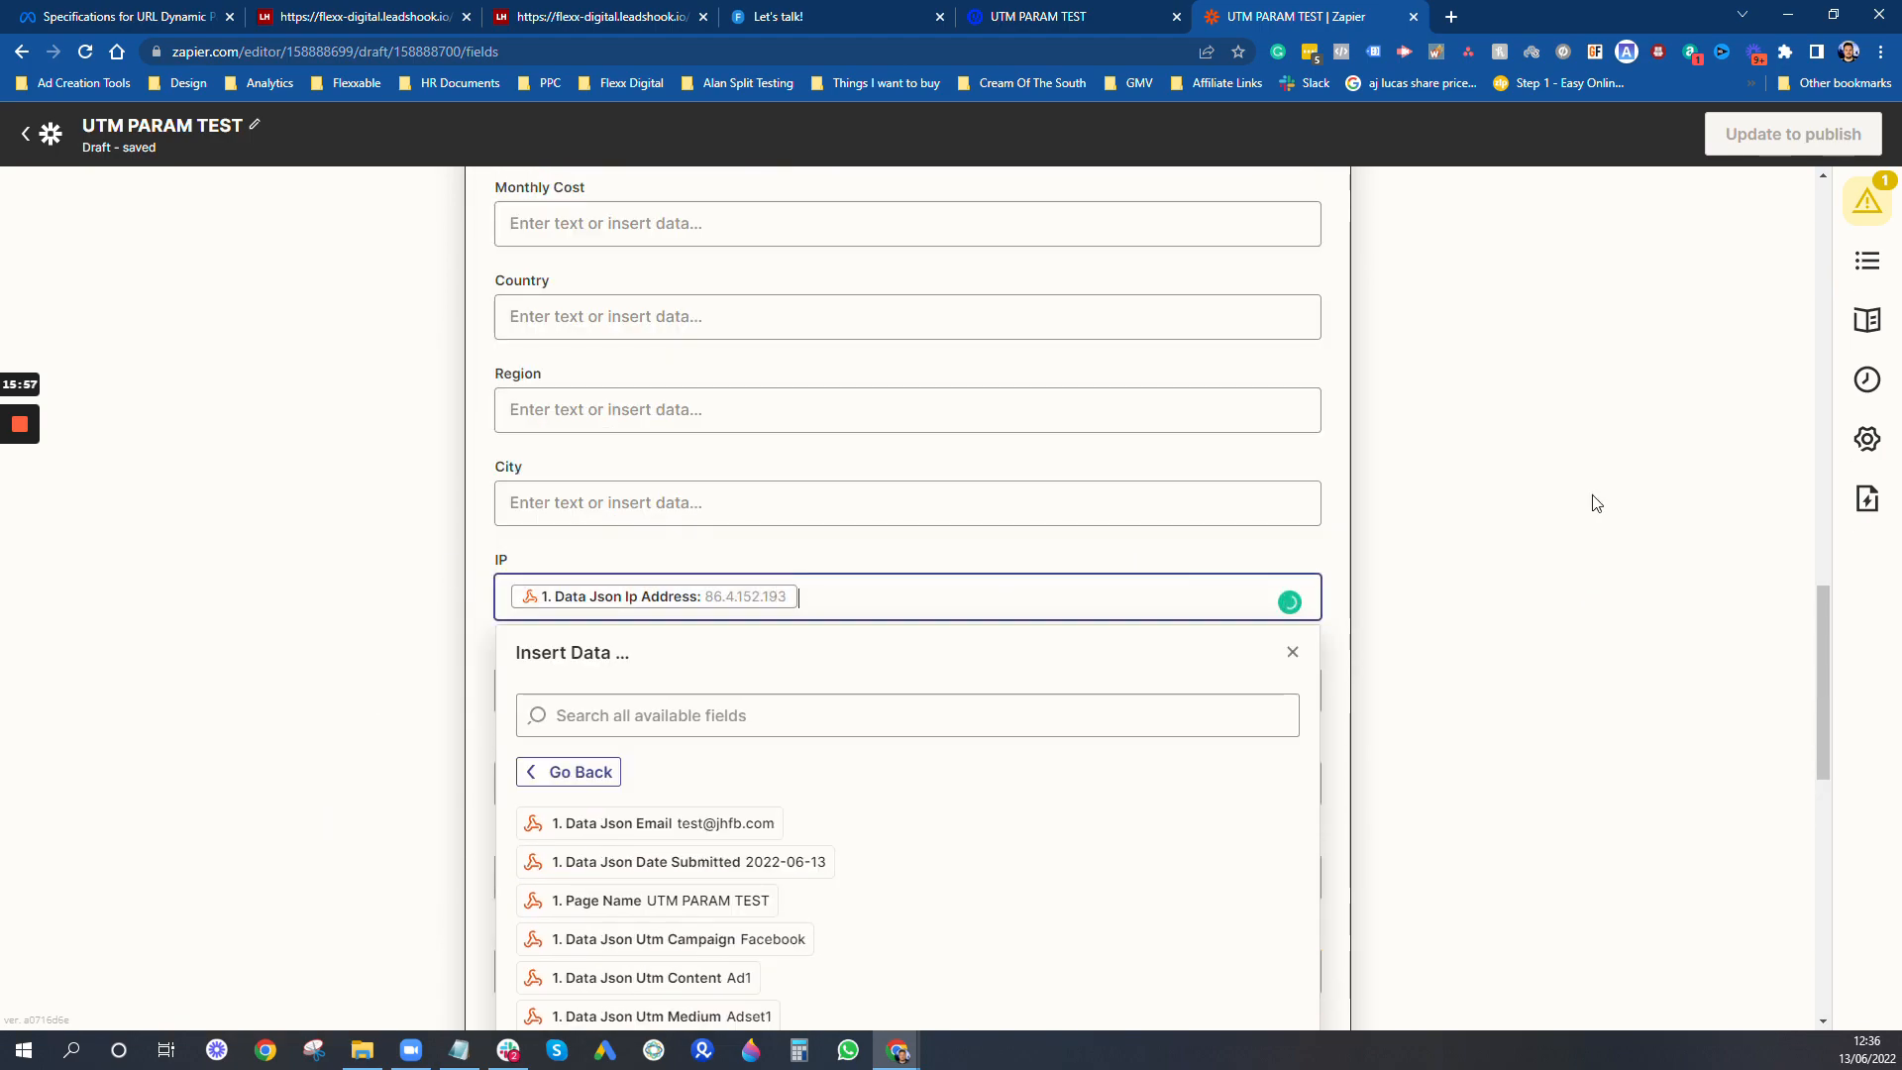
pyautogui.click(1437, 669)
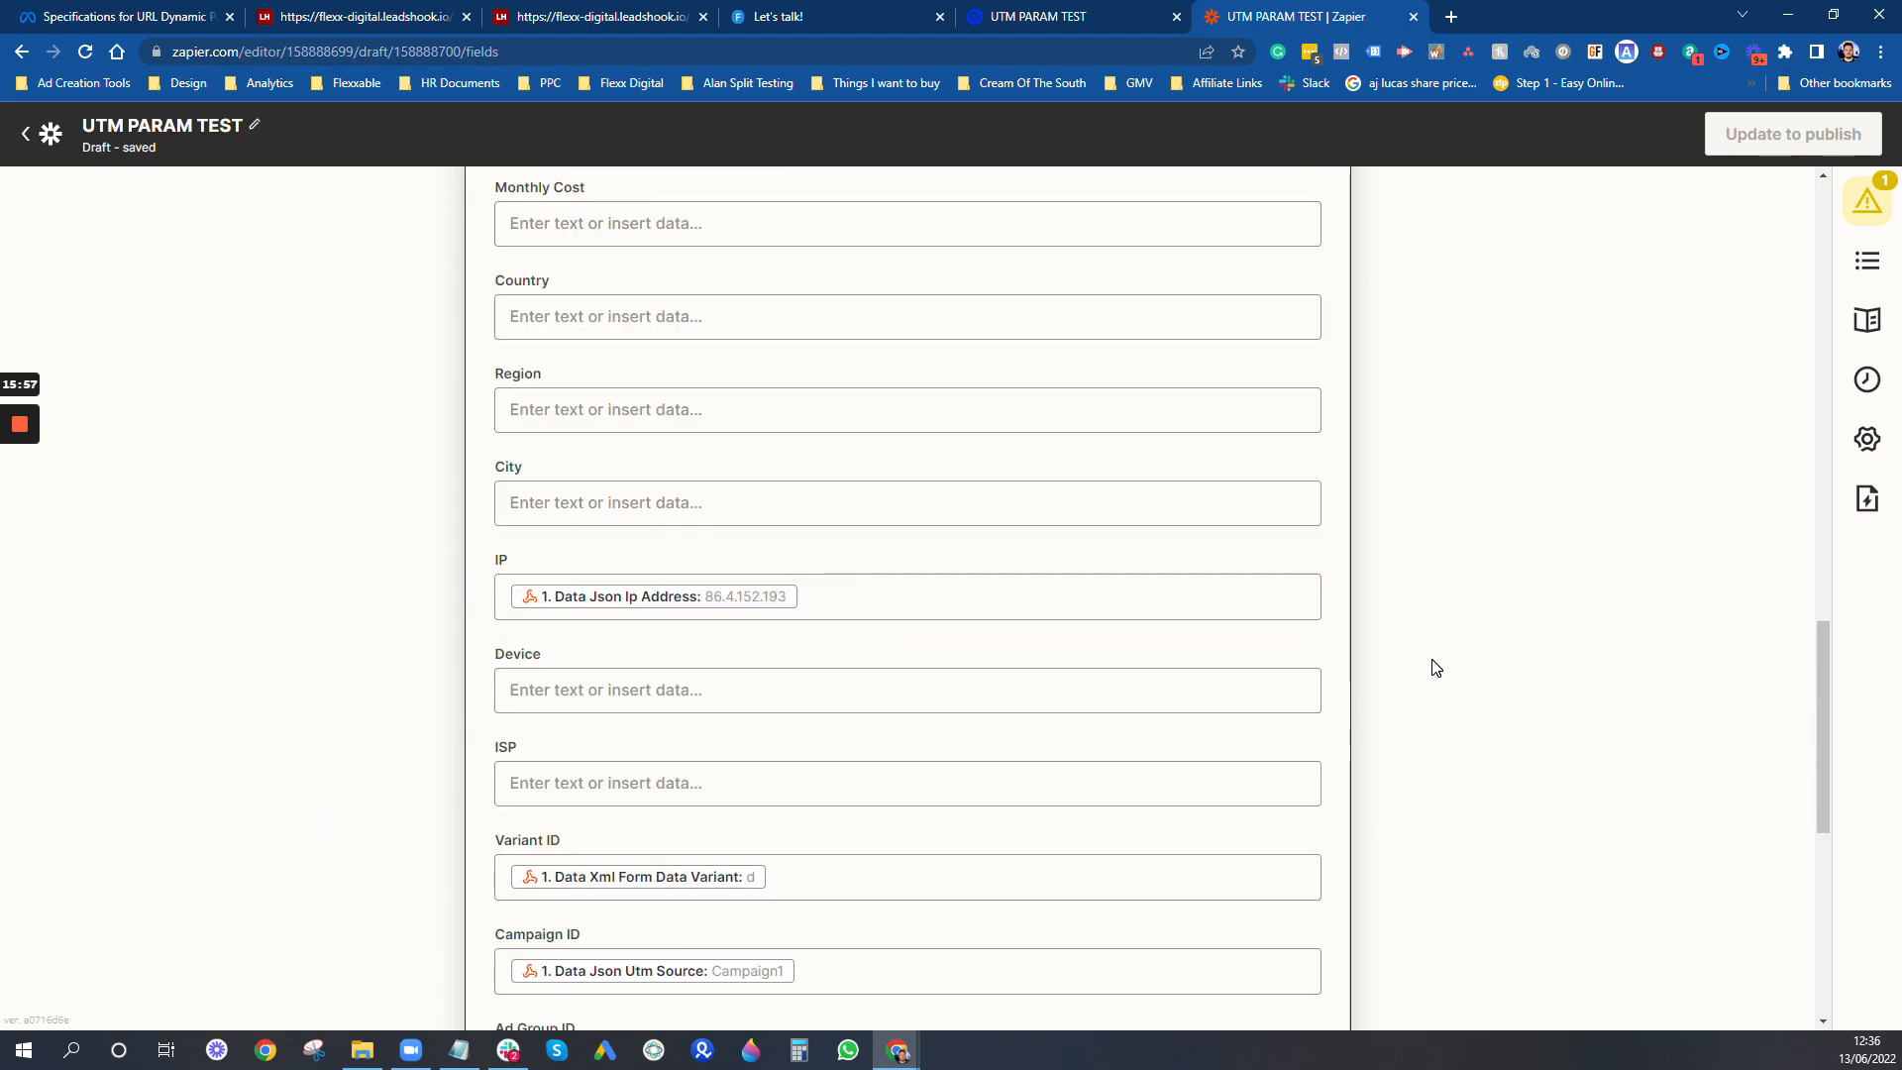
# - Review the mapped spreadsheet fields and continue to the action's test
pyautogui.scroll(-6, 1436, 669)
pyautogui.scroll(20, 1437, 669)
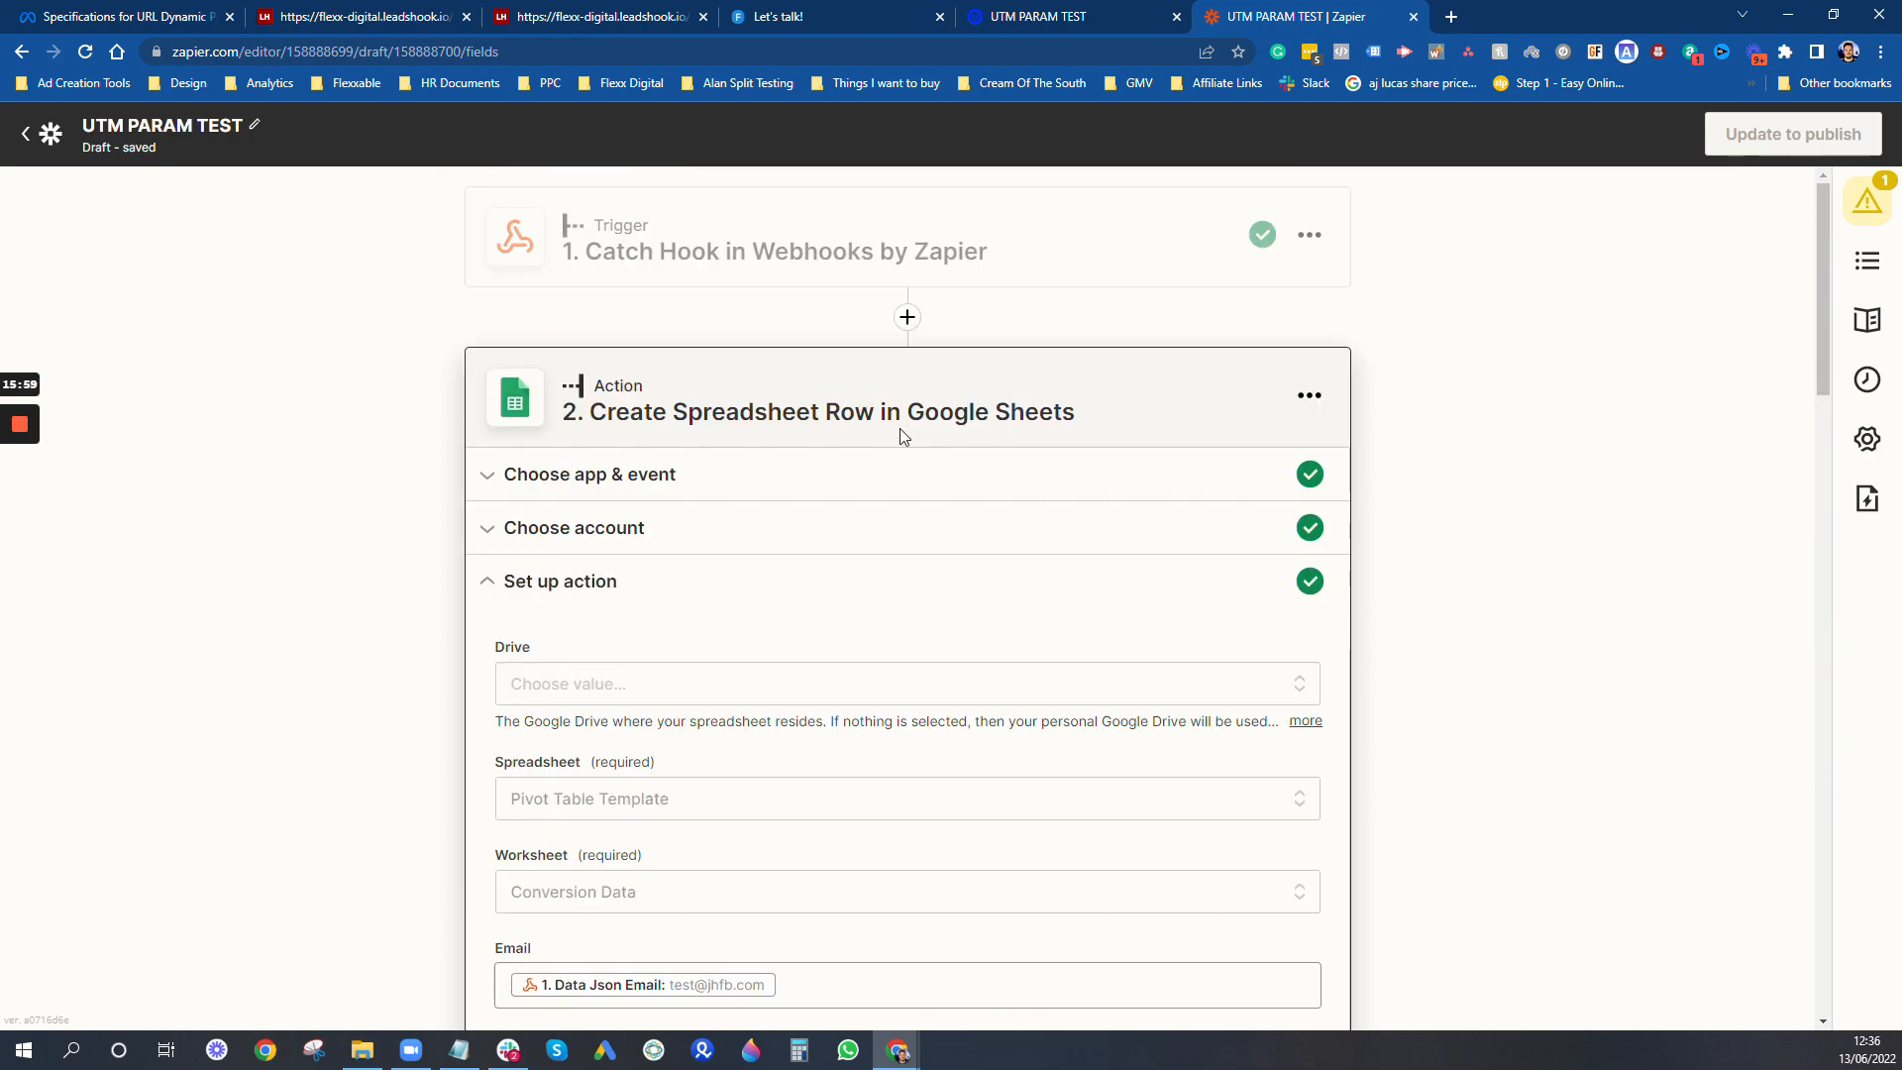
pyautogui.scroll(-15, 1720, 399)
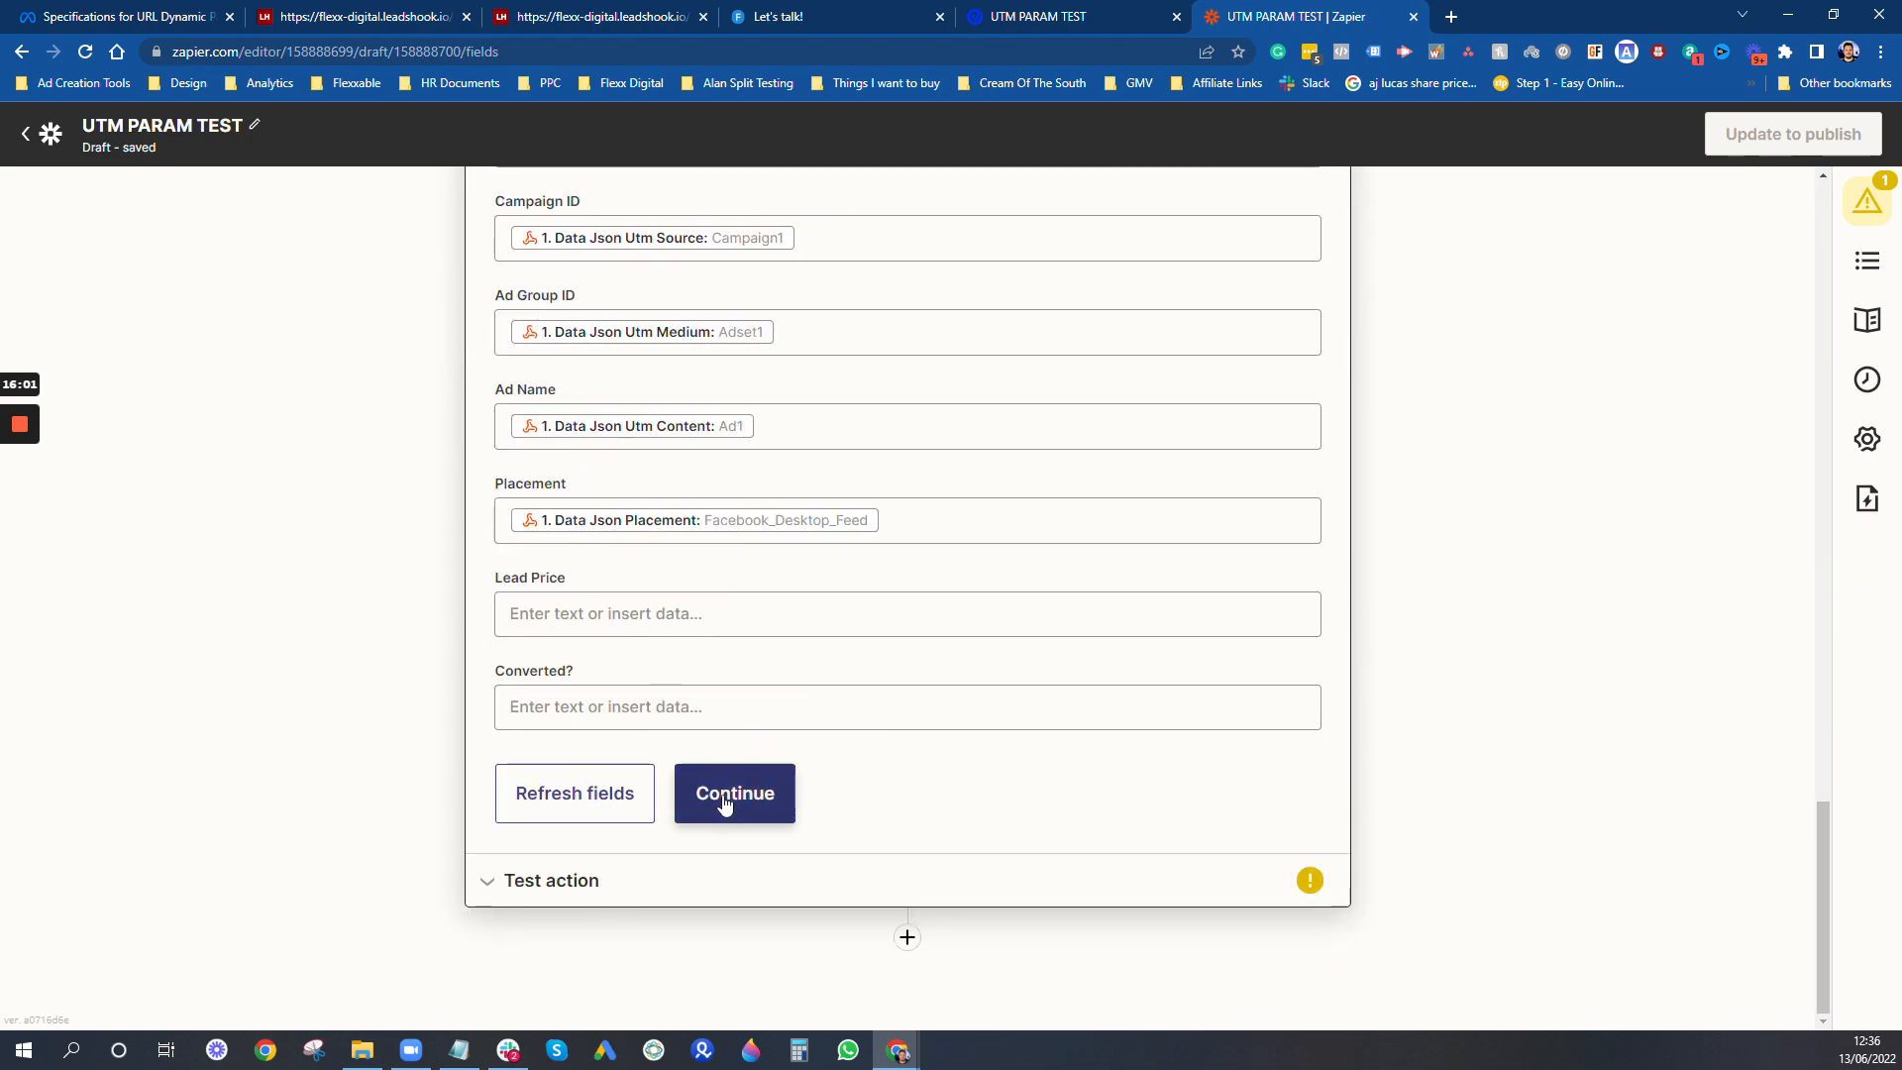
pyautogui.click(724, 804)
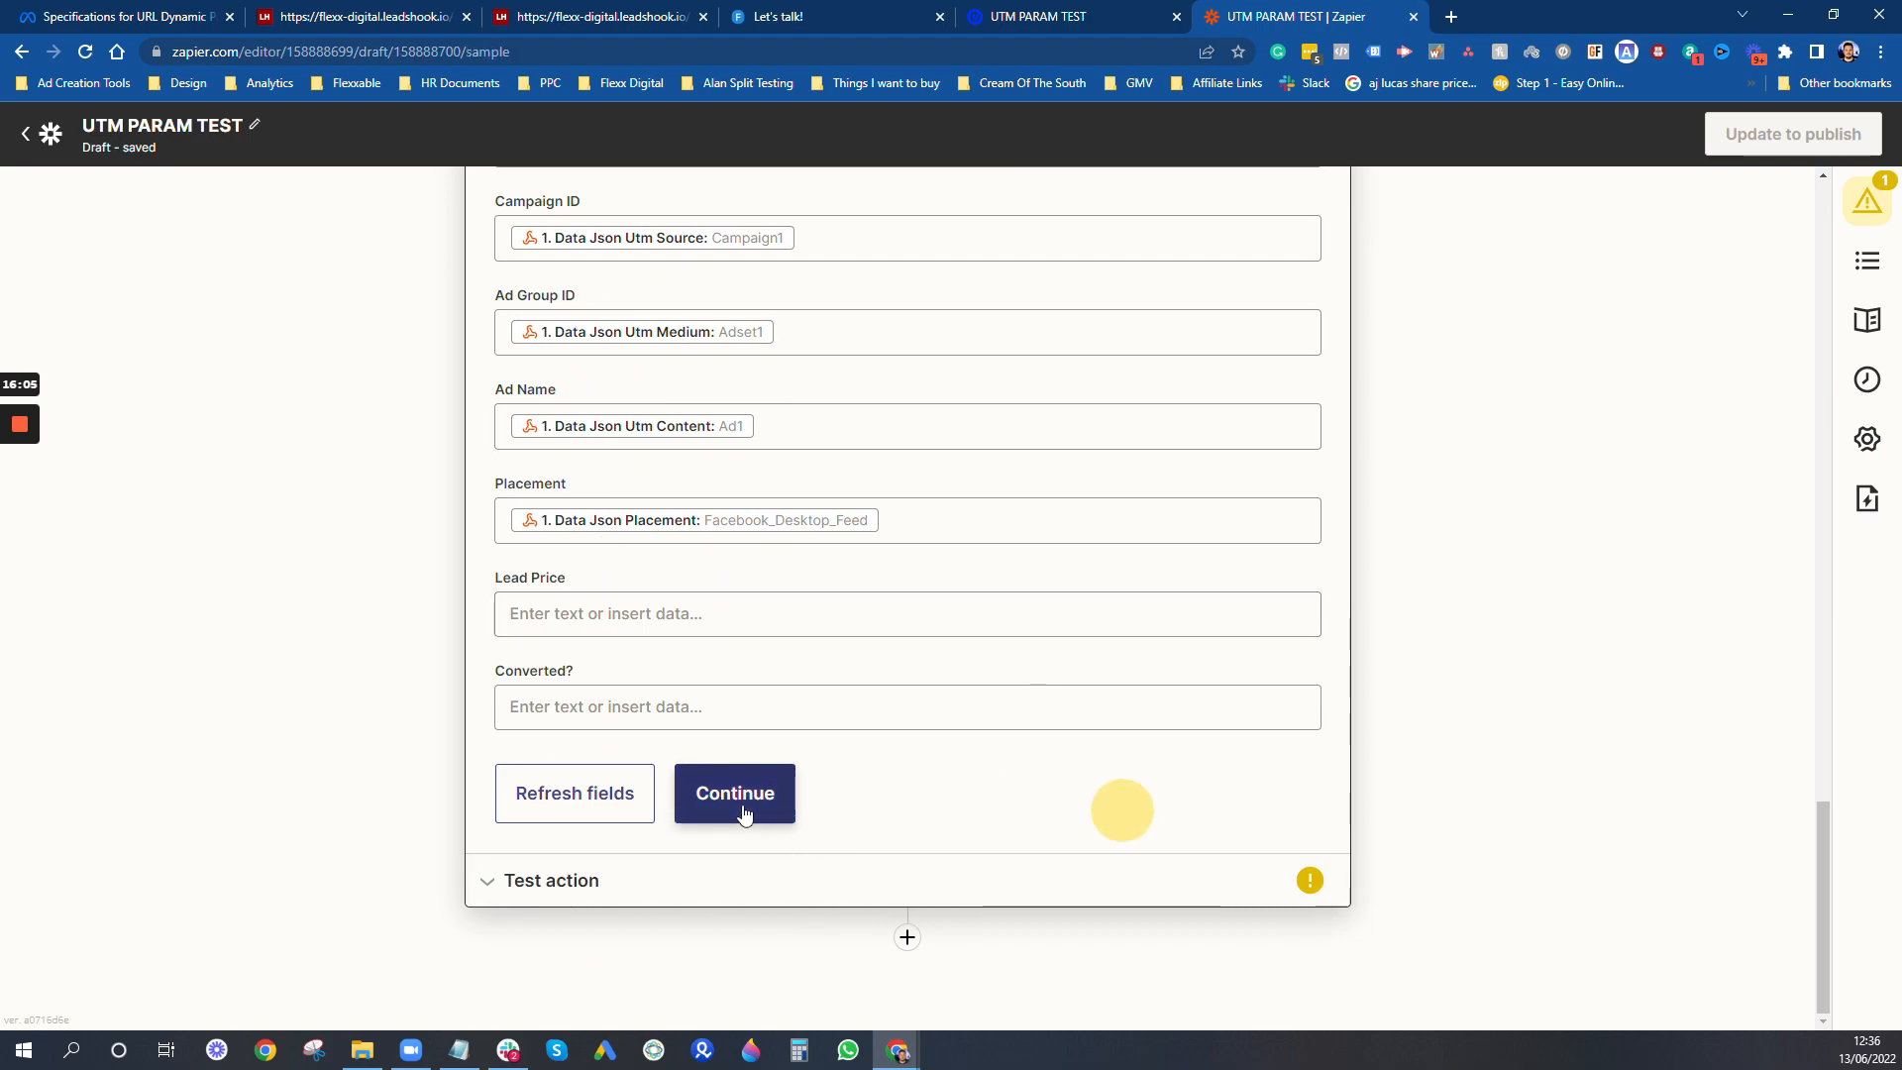
# - Send a test spreadsheet row to Google Sheets and publish the Zap
pyautogui.scroll(-5, 842, 807)
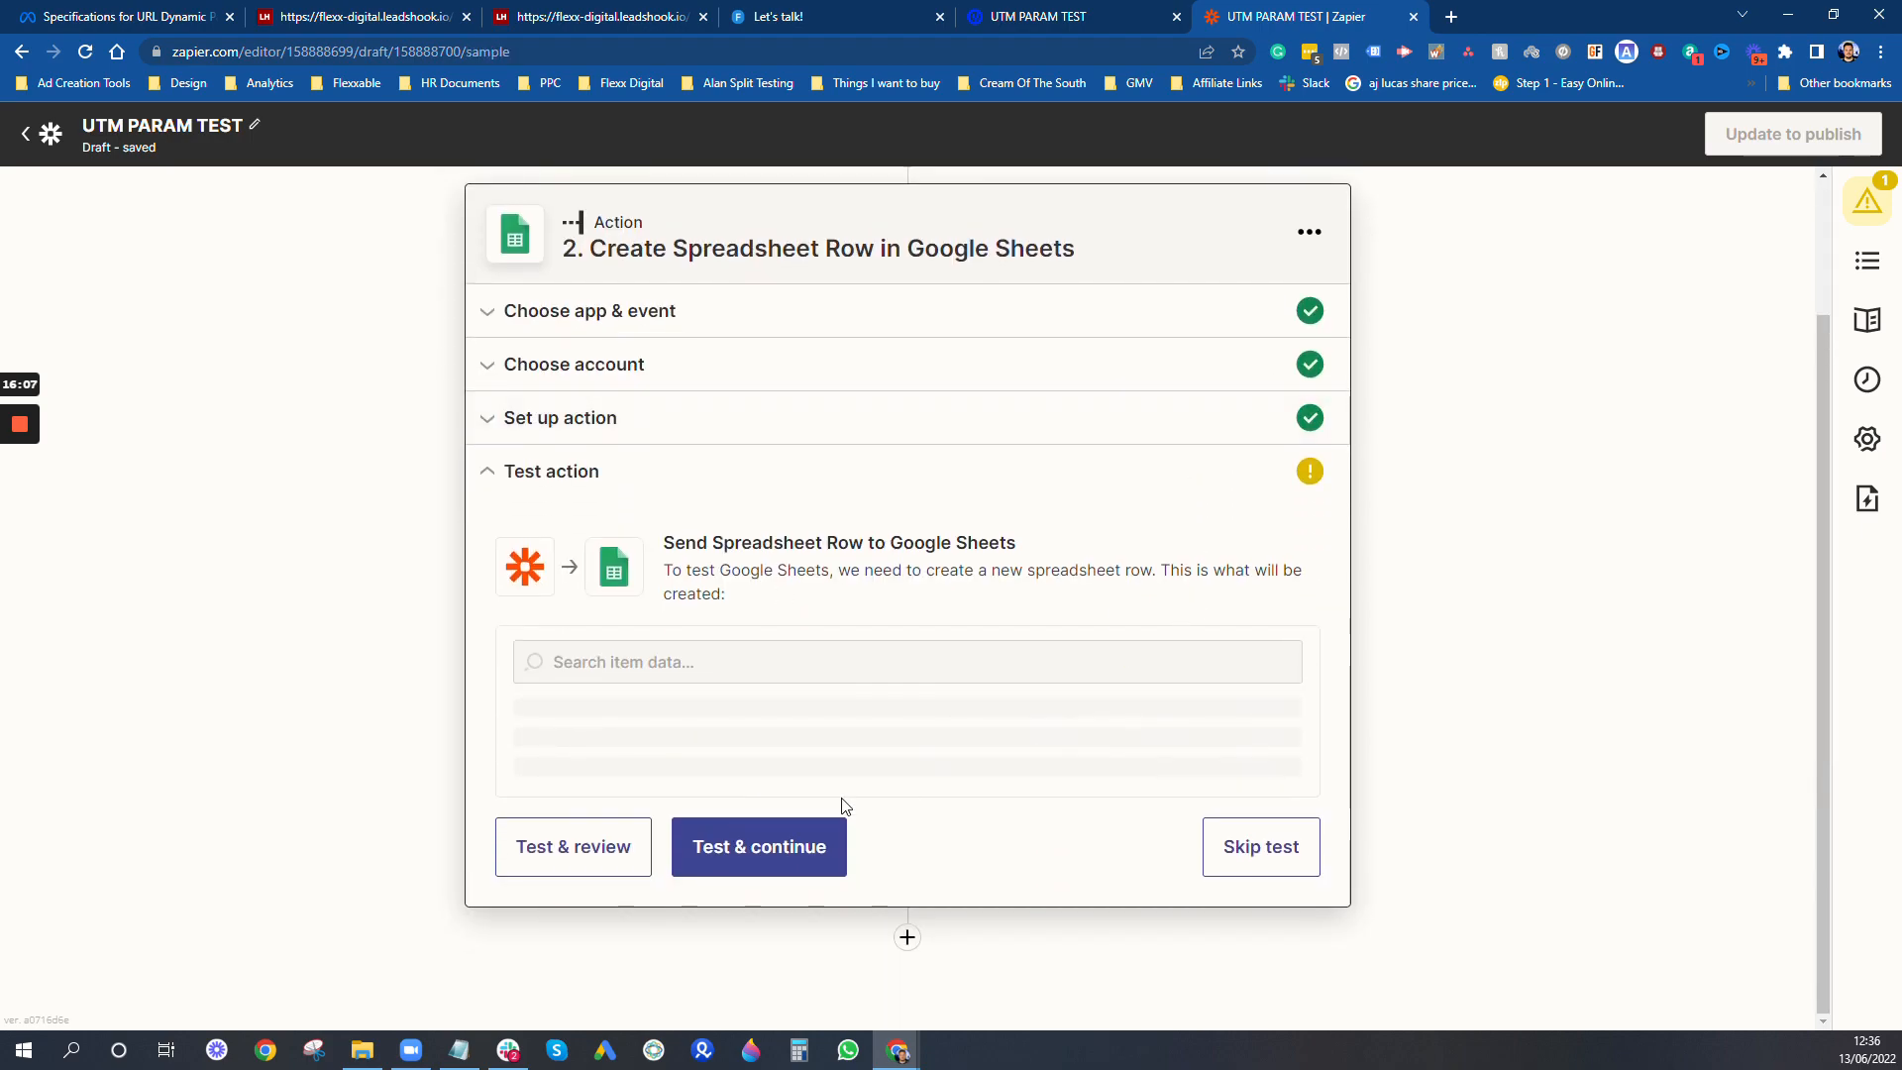
pyautogui.scroll(-3, 802, 819)
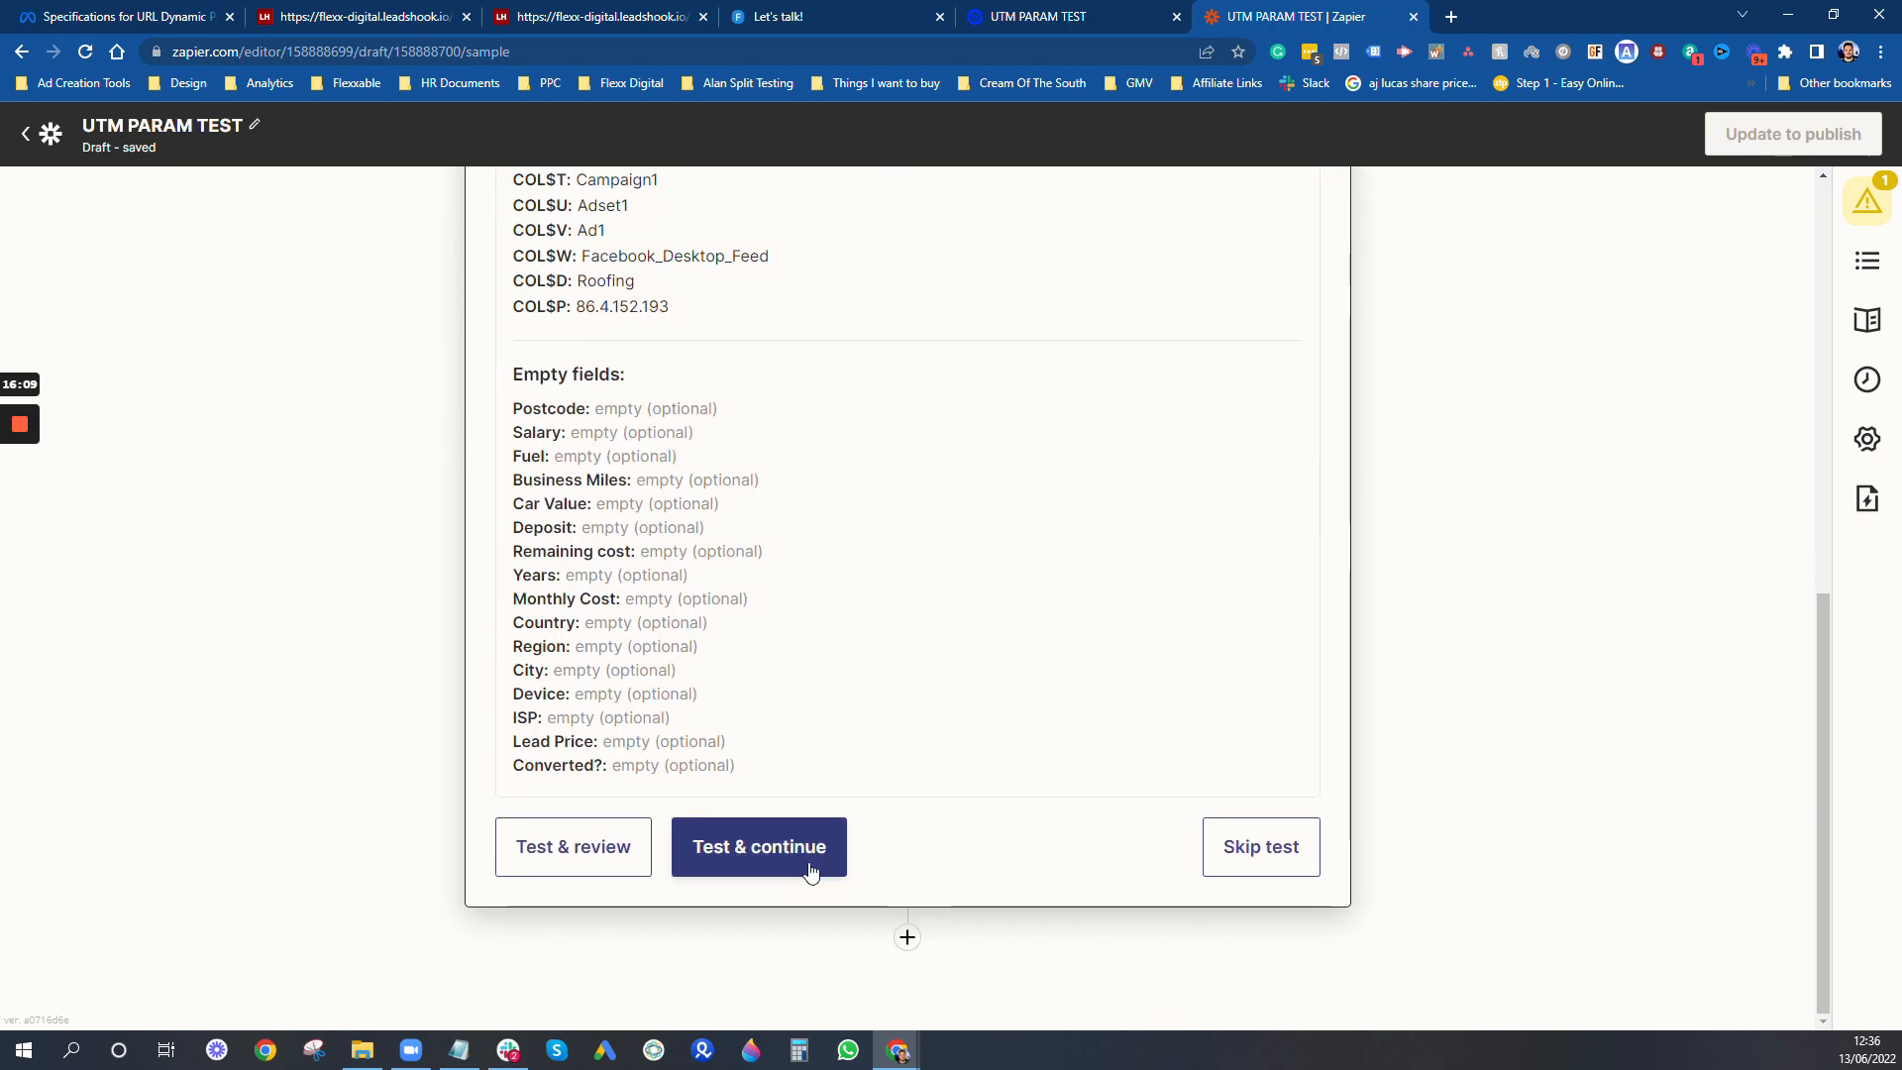
pyautogui.click(759, 852)
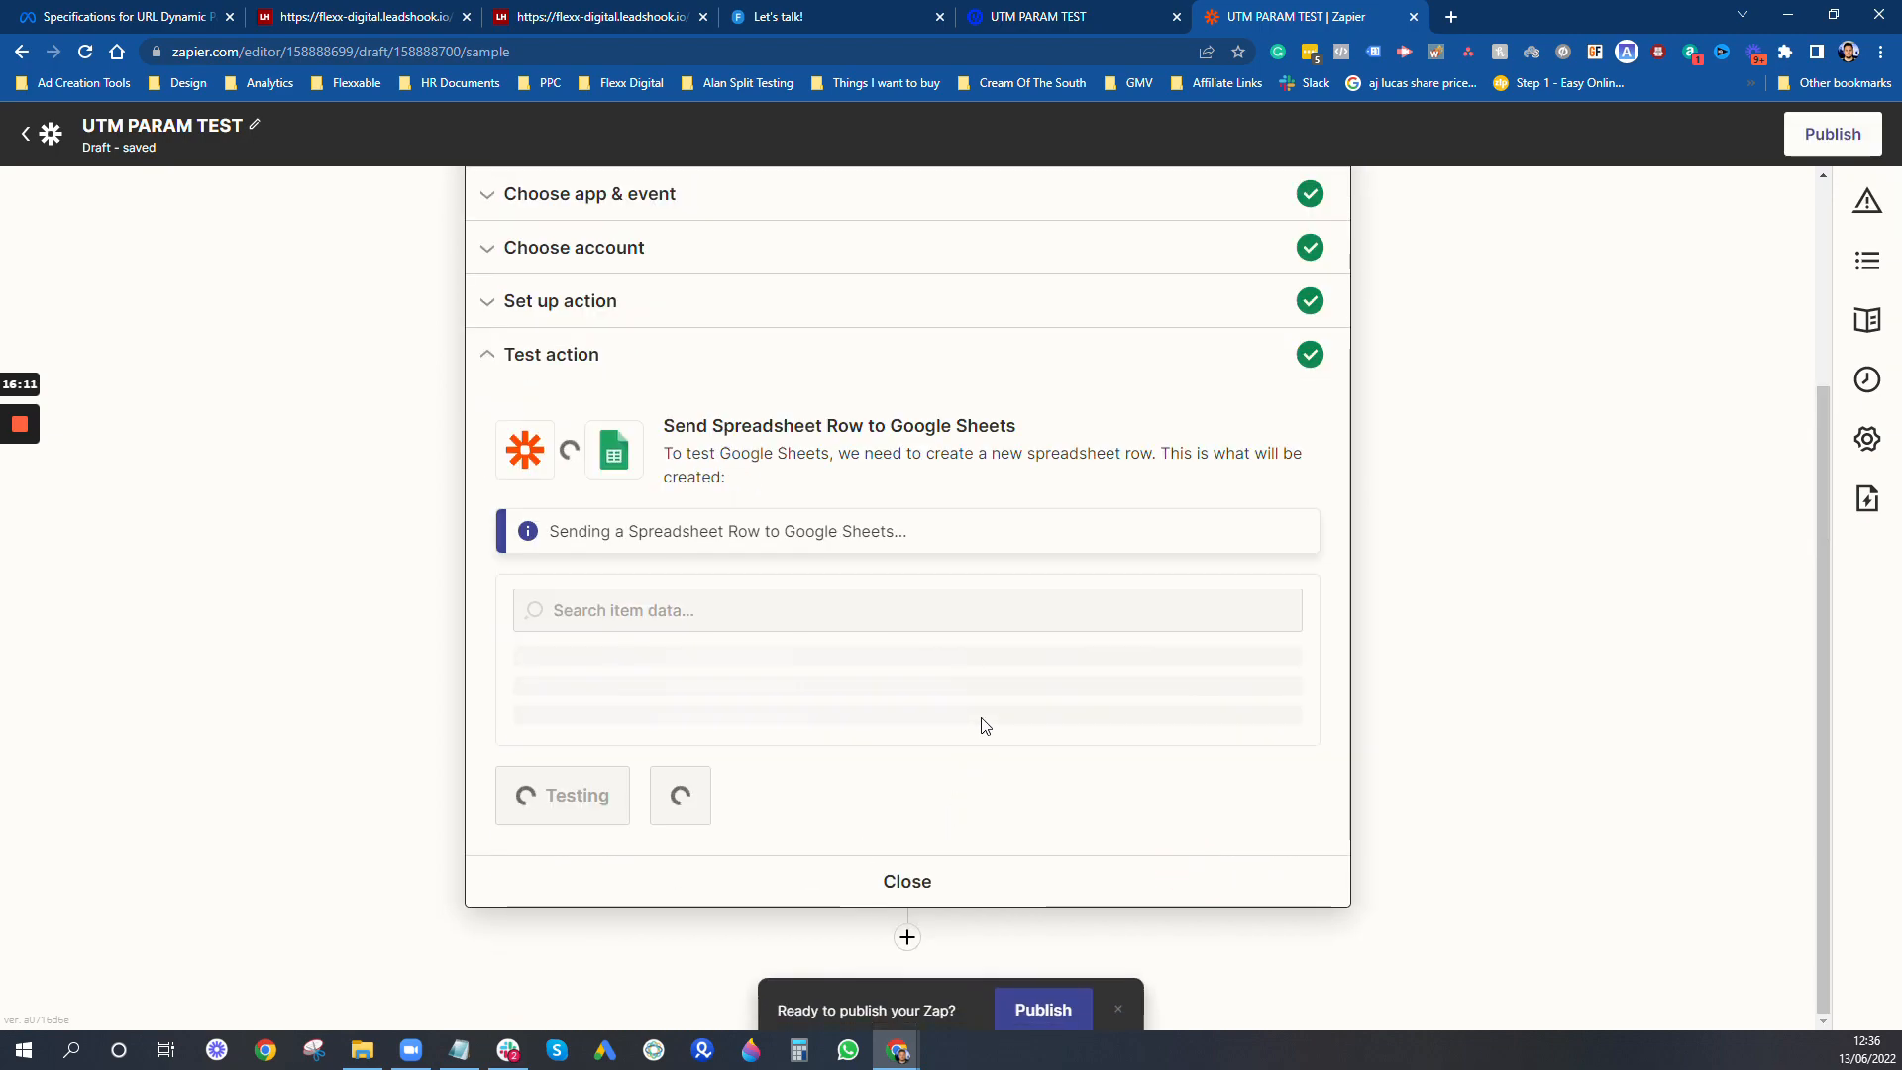
pyautogui.click(1052, 1000)
pyautogui.click(964, 580)
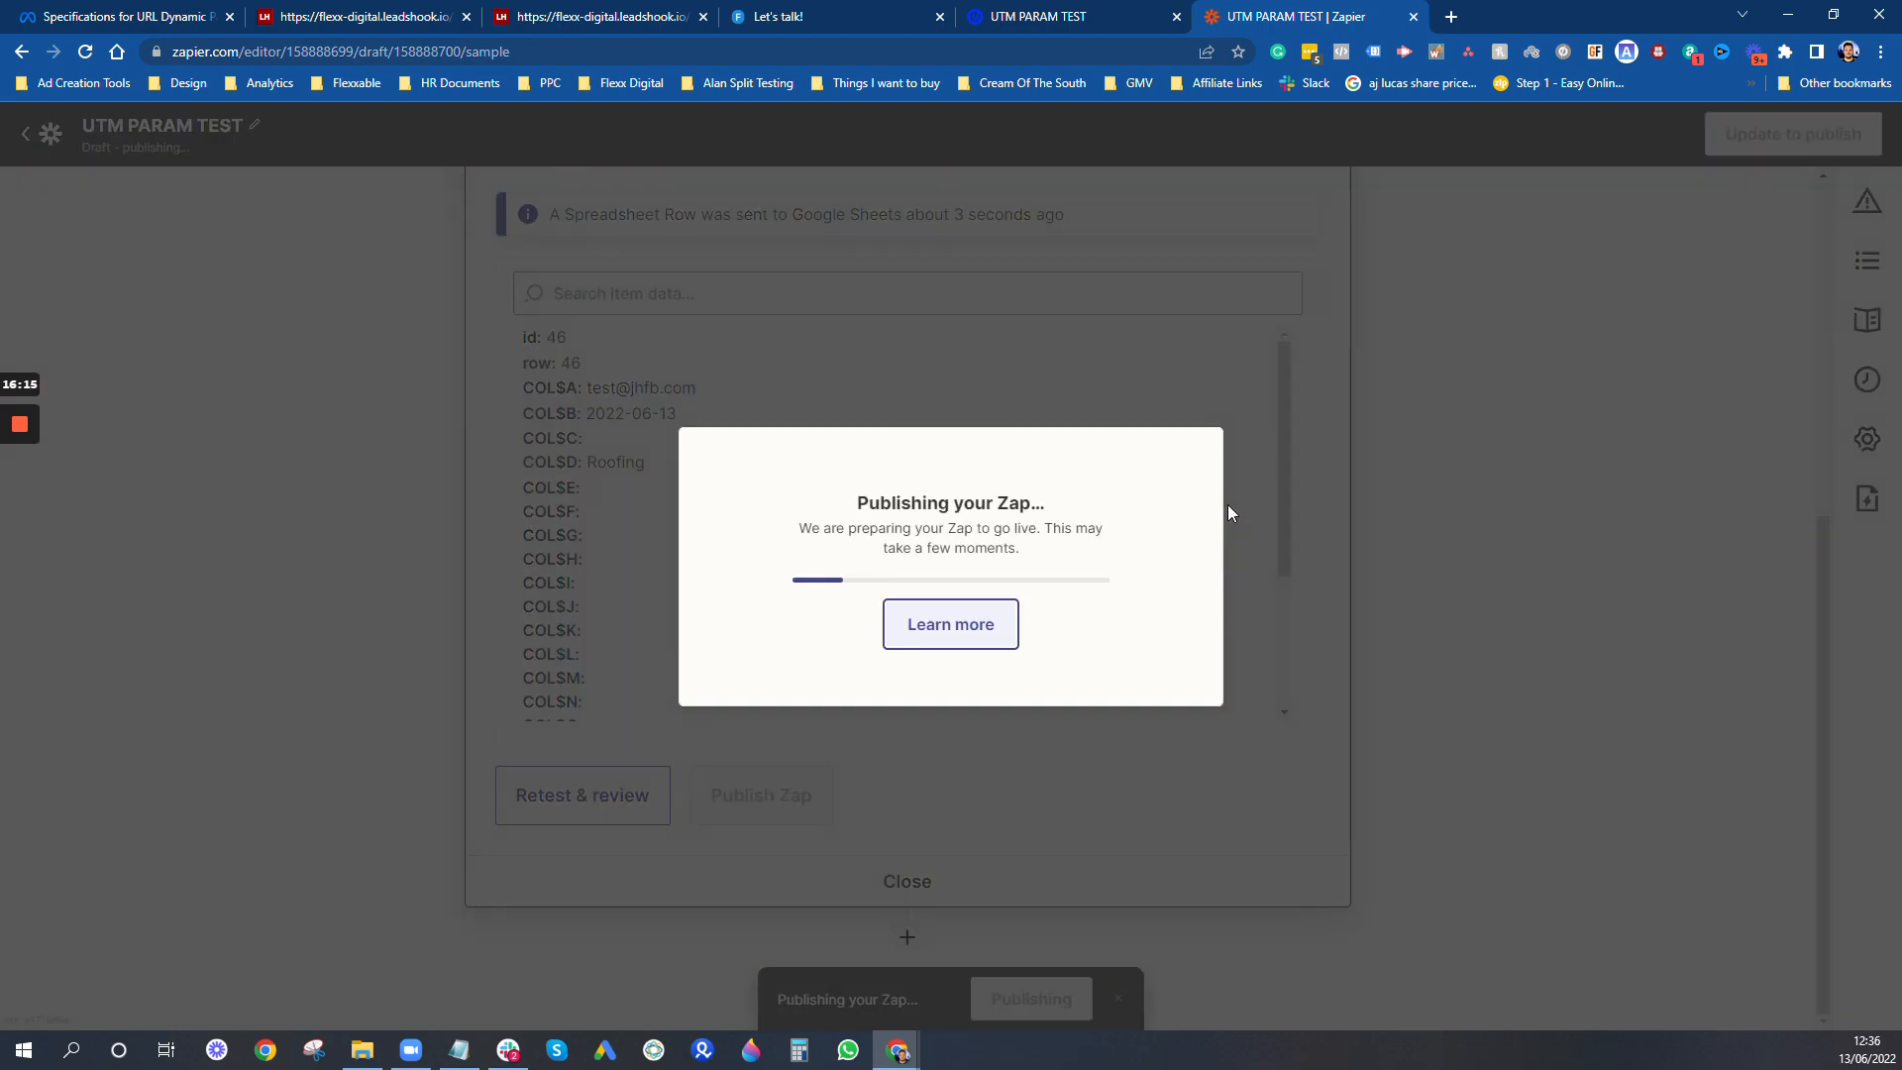
# - Switch to the Let's talk! landing page and return to the LeadsHook survey that leads to it
pyautogui.click(672, 9)
pyautogui.click(792, 17)
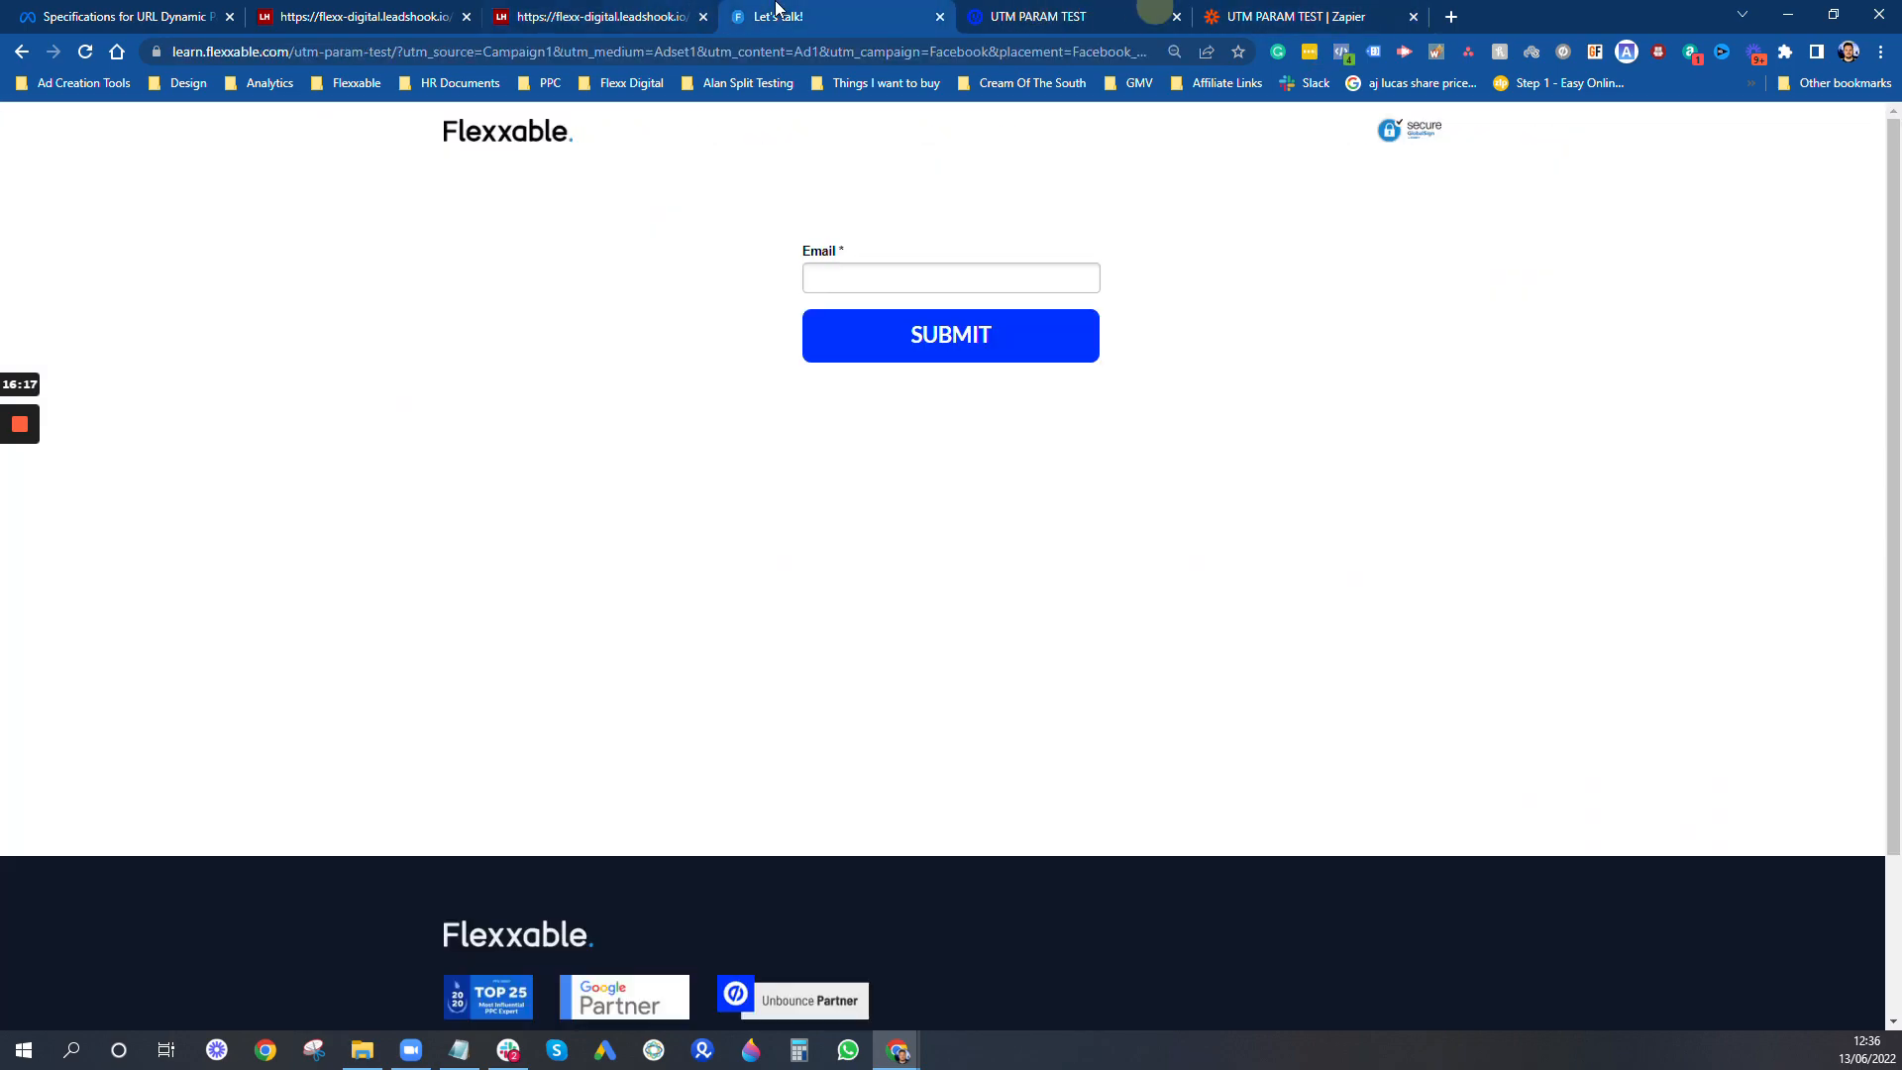
pyautogui.click(22, 52)
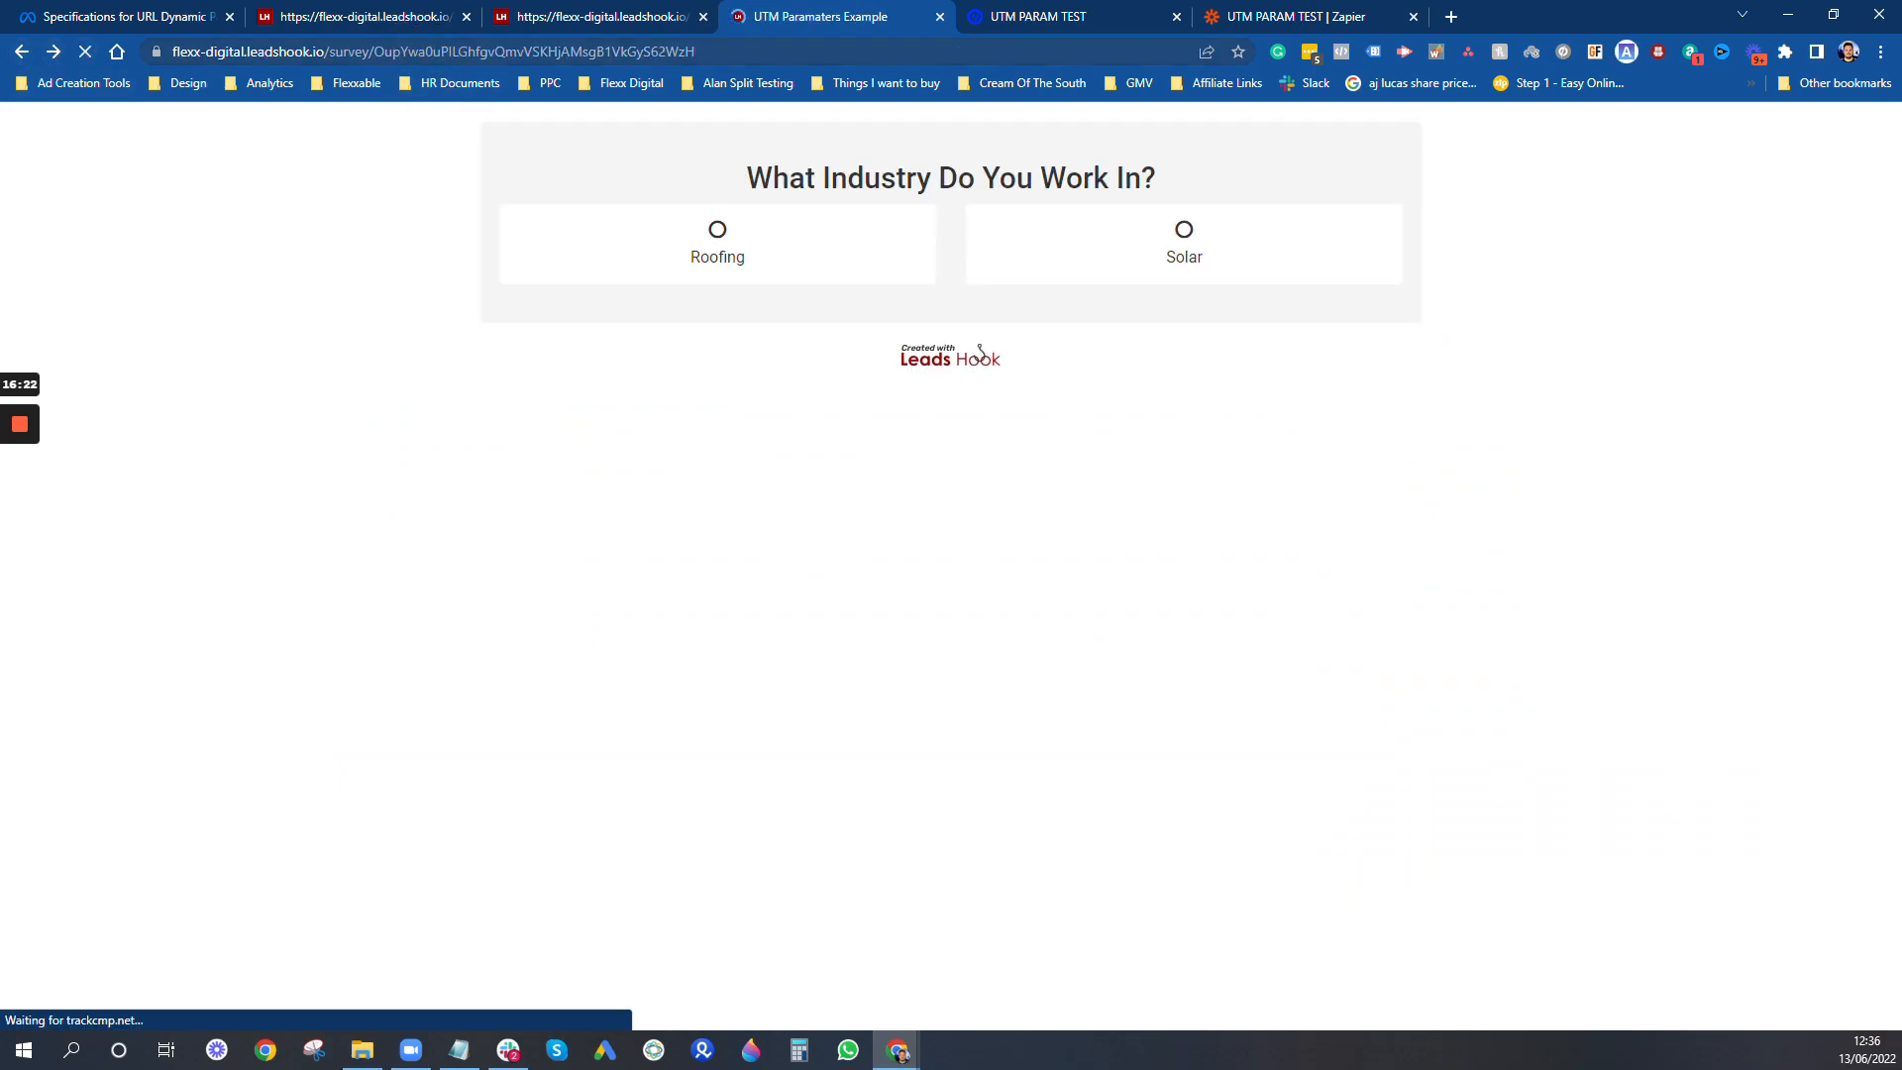
pyautogui.click(53, 54)
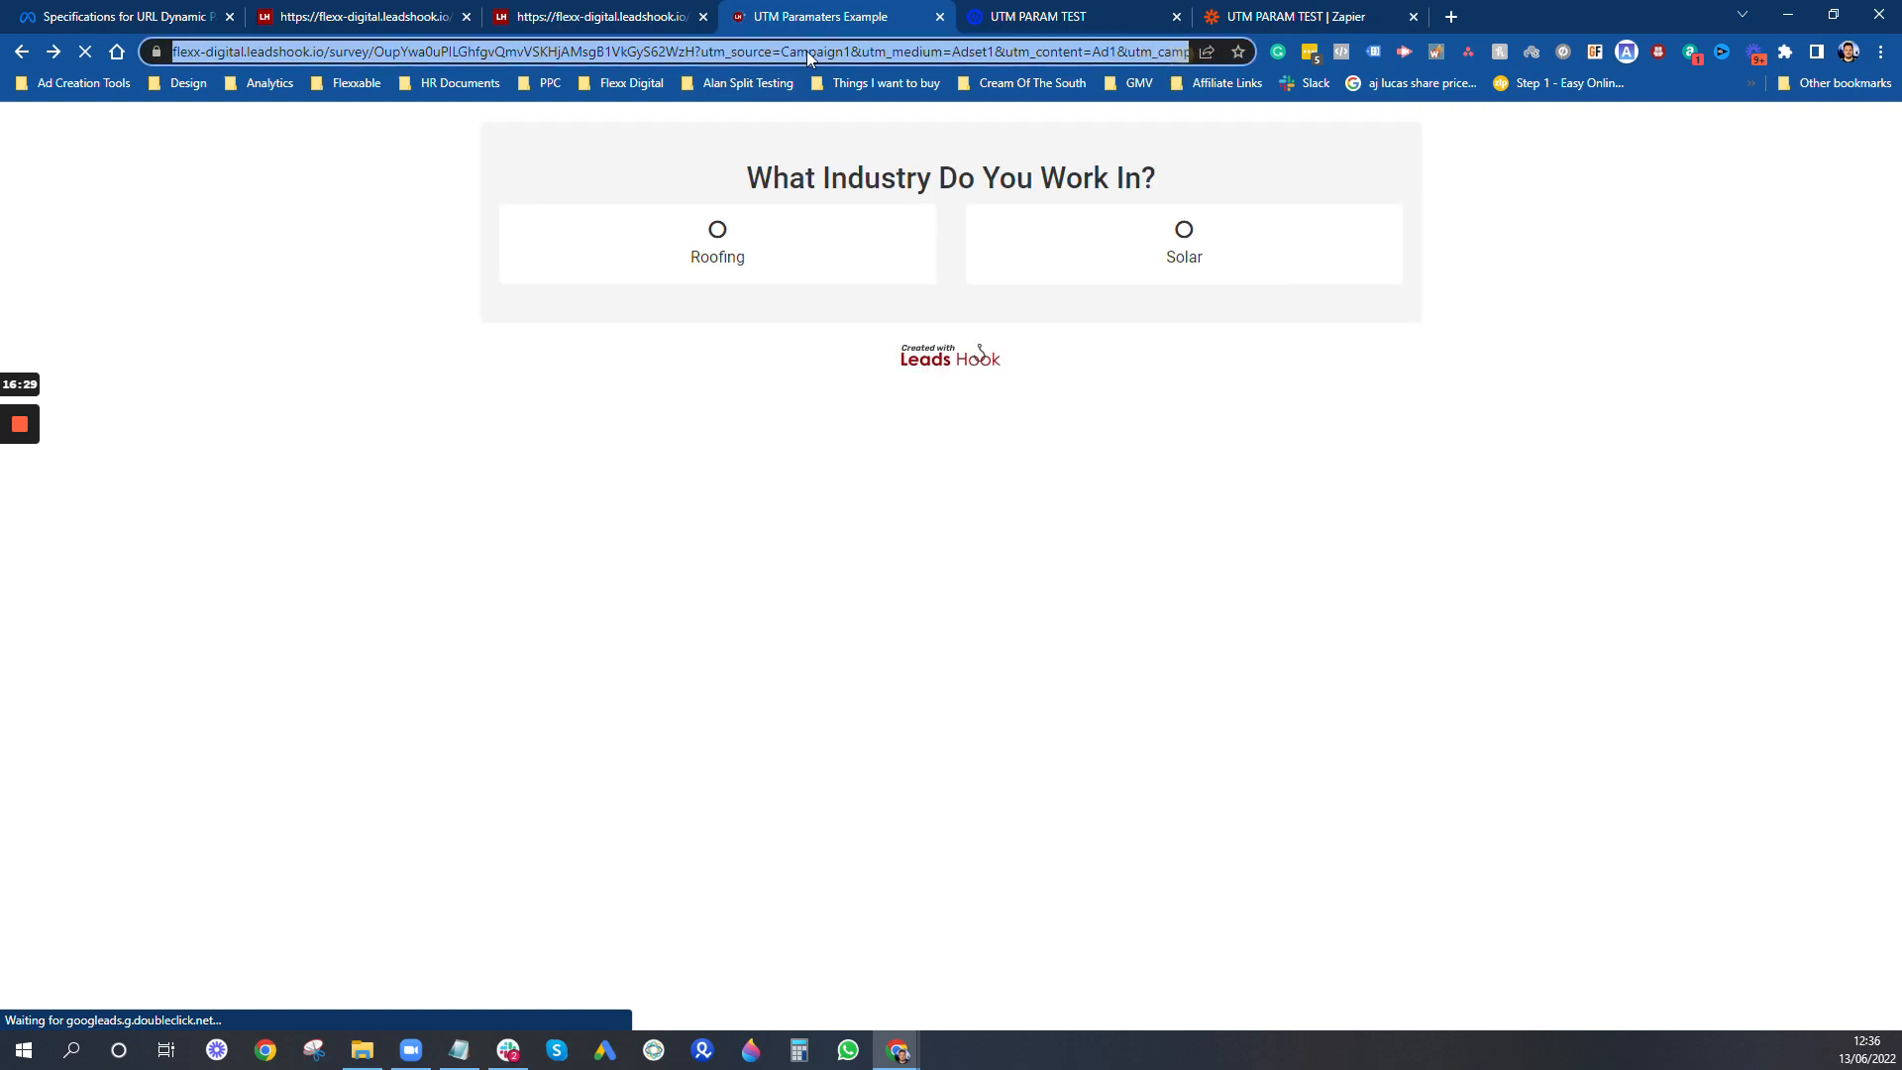
# - Change the survey URL's utm_source to Campaign2, utm_medium to Adset2 and utm_content to Ad2, and load it
pyautogui.click(890, 51)
pyautogui.press('BackSpace')
pyautogui.write('2')
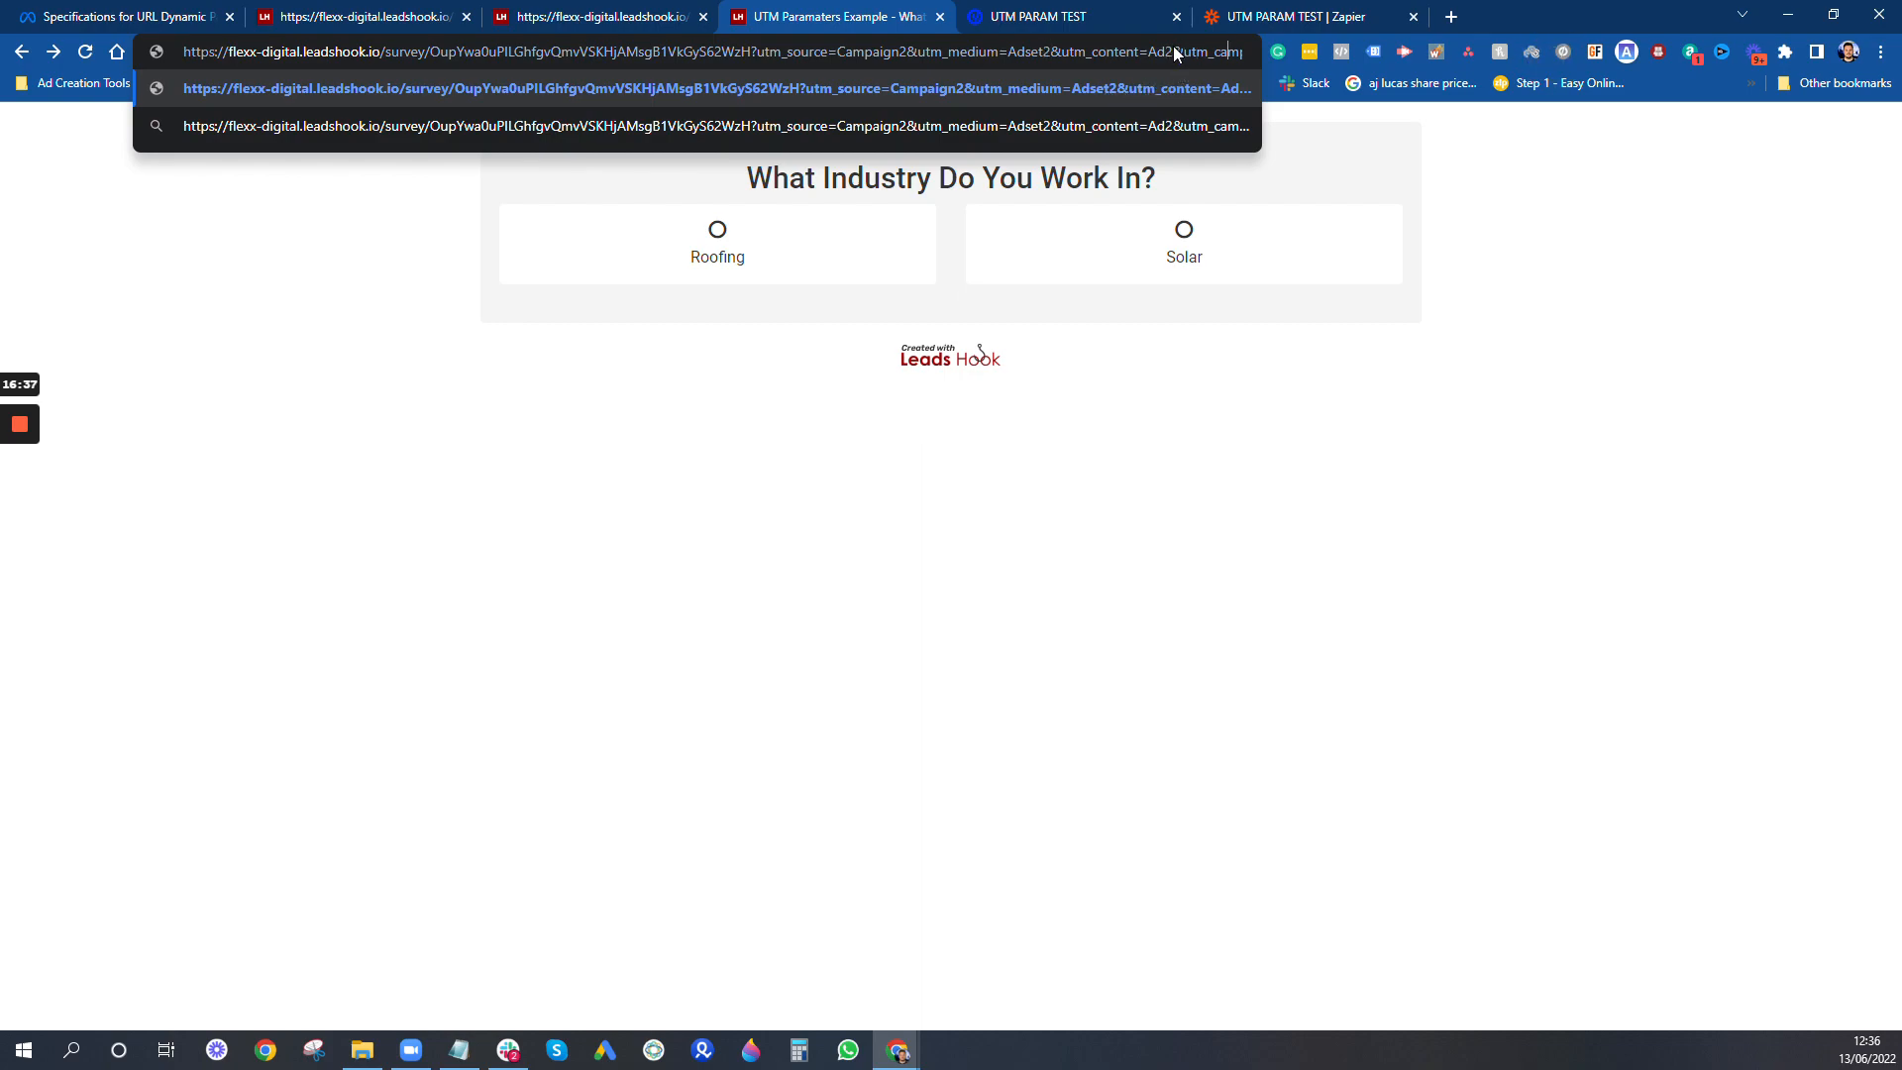
pyautogui.press('Right')
pyautogui.press('Right')
pyautogui.press('Right')
pyautogui.press('Right')
pyautogui.press('Right')
pyautogui.press('Right')
pyautogui.press('Right')
pyautogui.press('Right')
pyautogui.press('Right')
pyautogui.press('Right')
pyautogui.press('Right')
pyautogui.press('Right')
pyautogui.press('Right')
pyautogui.press('Right')
pyautogui.press('Right')
pyautogui.press('Right')
pyautogui.press('Right')
pyautogui.press('Right')
pyautogui.press('Right')
pyautogui.press('Right')
pyautogui.press('Right')
pyautogui.press('Right')
pyautogui.press('Right')
pyautogui.press('Right')
pyautogui.press('Right')
pyautogui.press('Right')
pyautogui.press('Right')
pyautogui.press('Right')
pyautogui.press('Right')
pyautogui.press('Right')
pyautogui.press('Right')
pyautogui.press('Right')
pyautogui.press('Right')
pyautogui.press('Right')
pyautogui.press('Right')
pyautogui.press('Right')
pyautogui.press('Right')
pyautogui.press('Right')
pyautogui.press('Right')
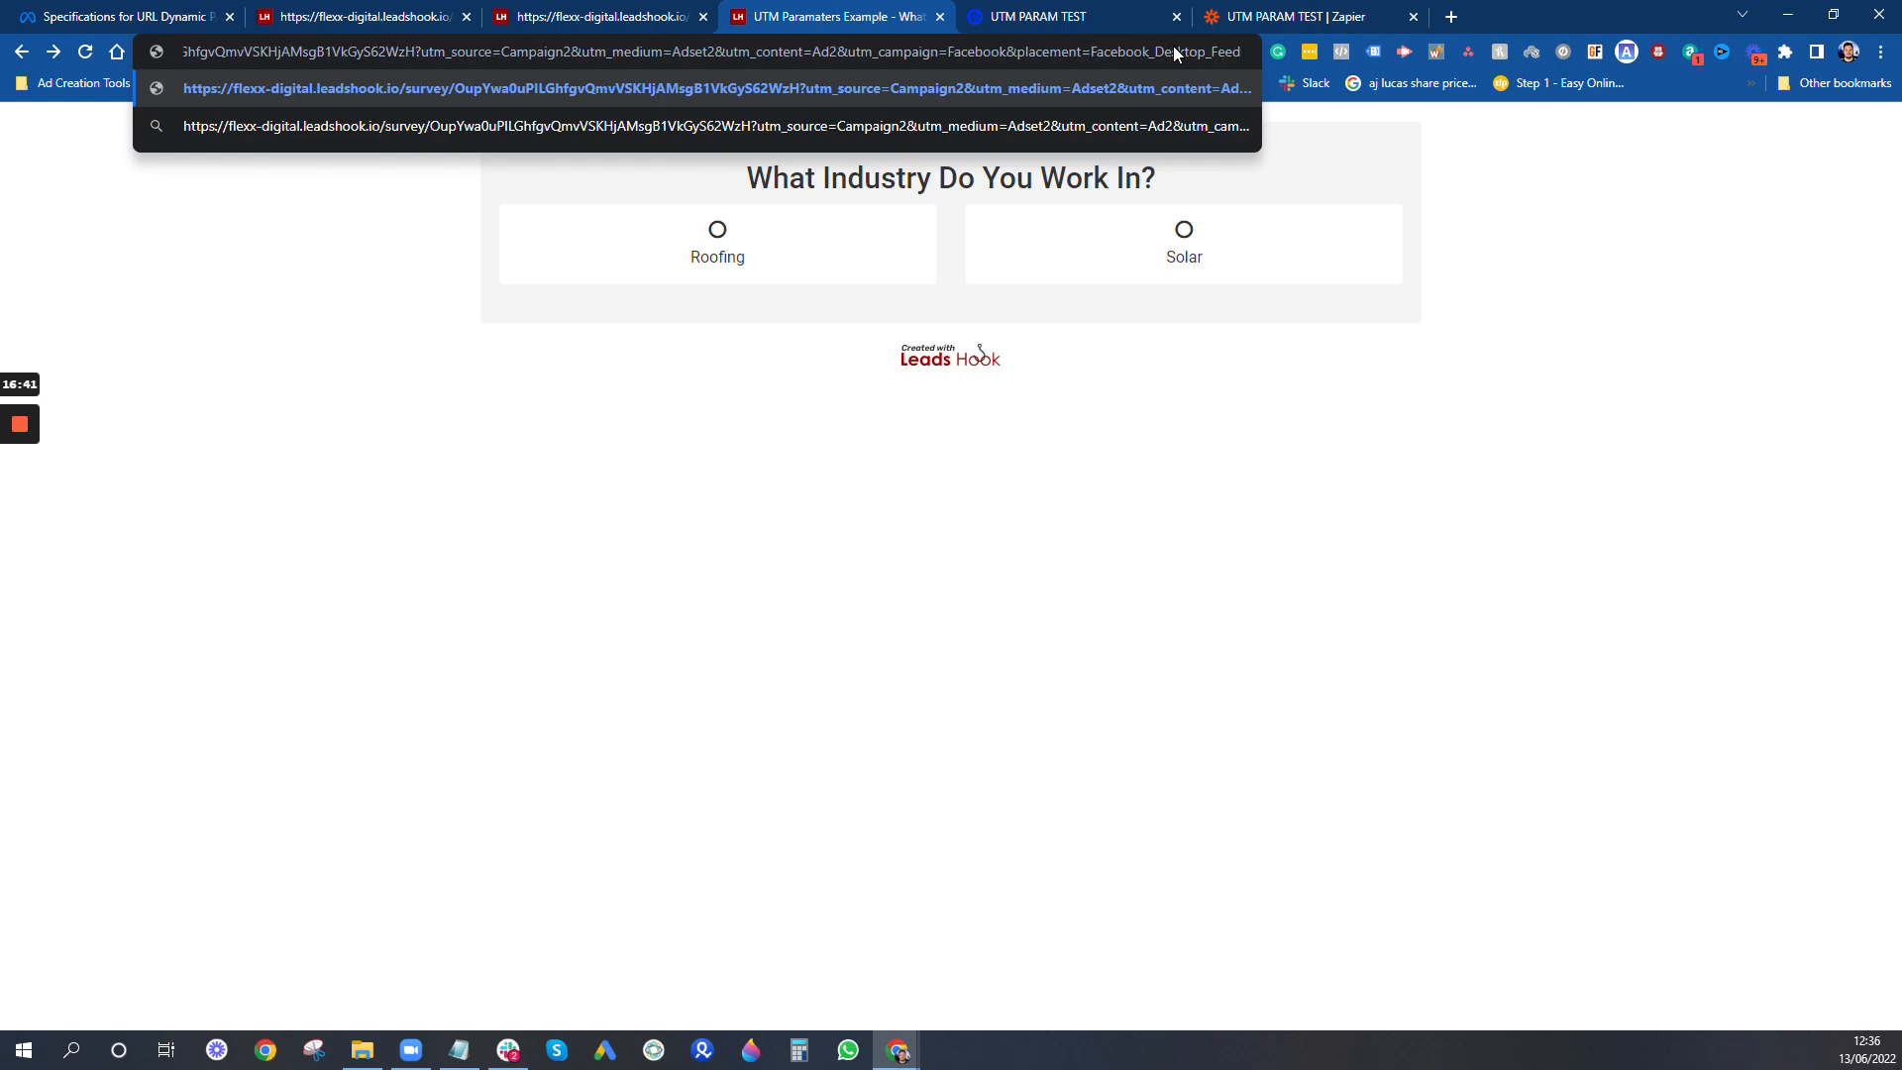
pyautogui.press('Return')
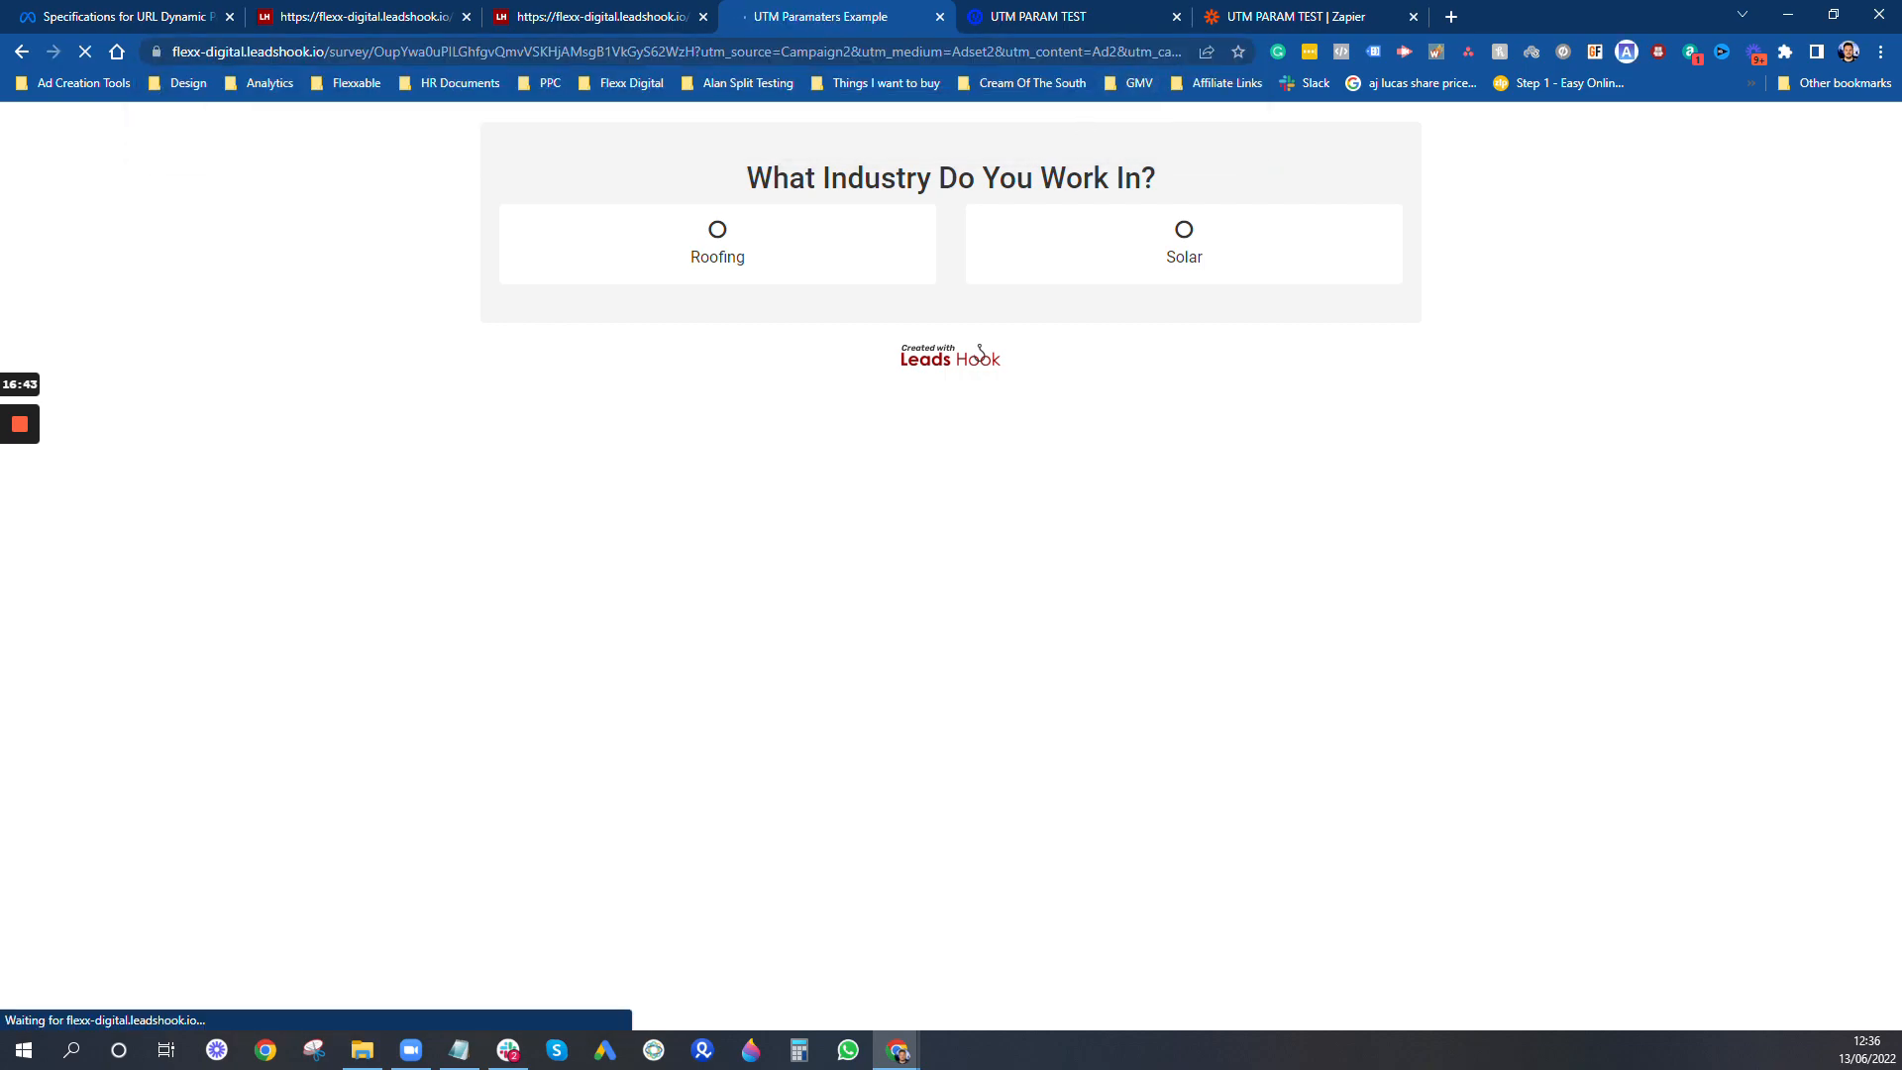
# - Answer the survey's industry question with Roofing, proceed past the UTM values and exit to the landing page
pyautogui.click(836, 247)
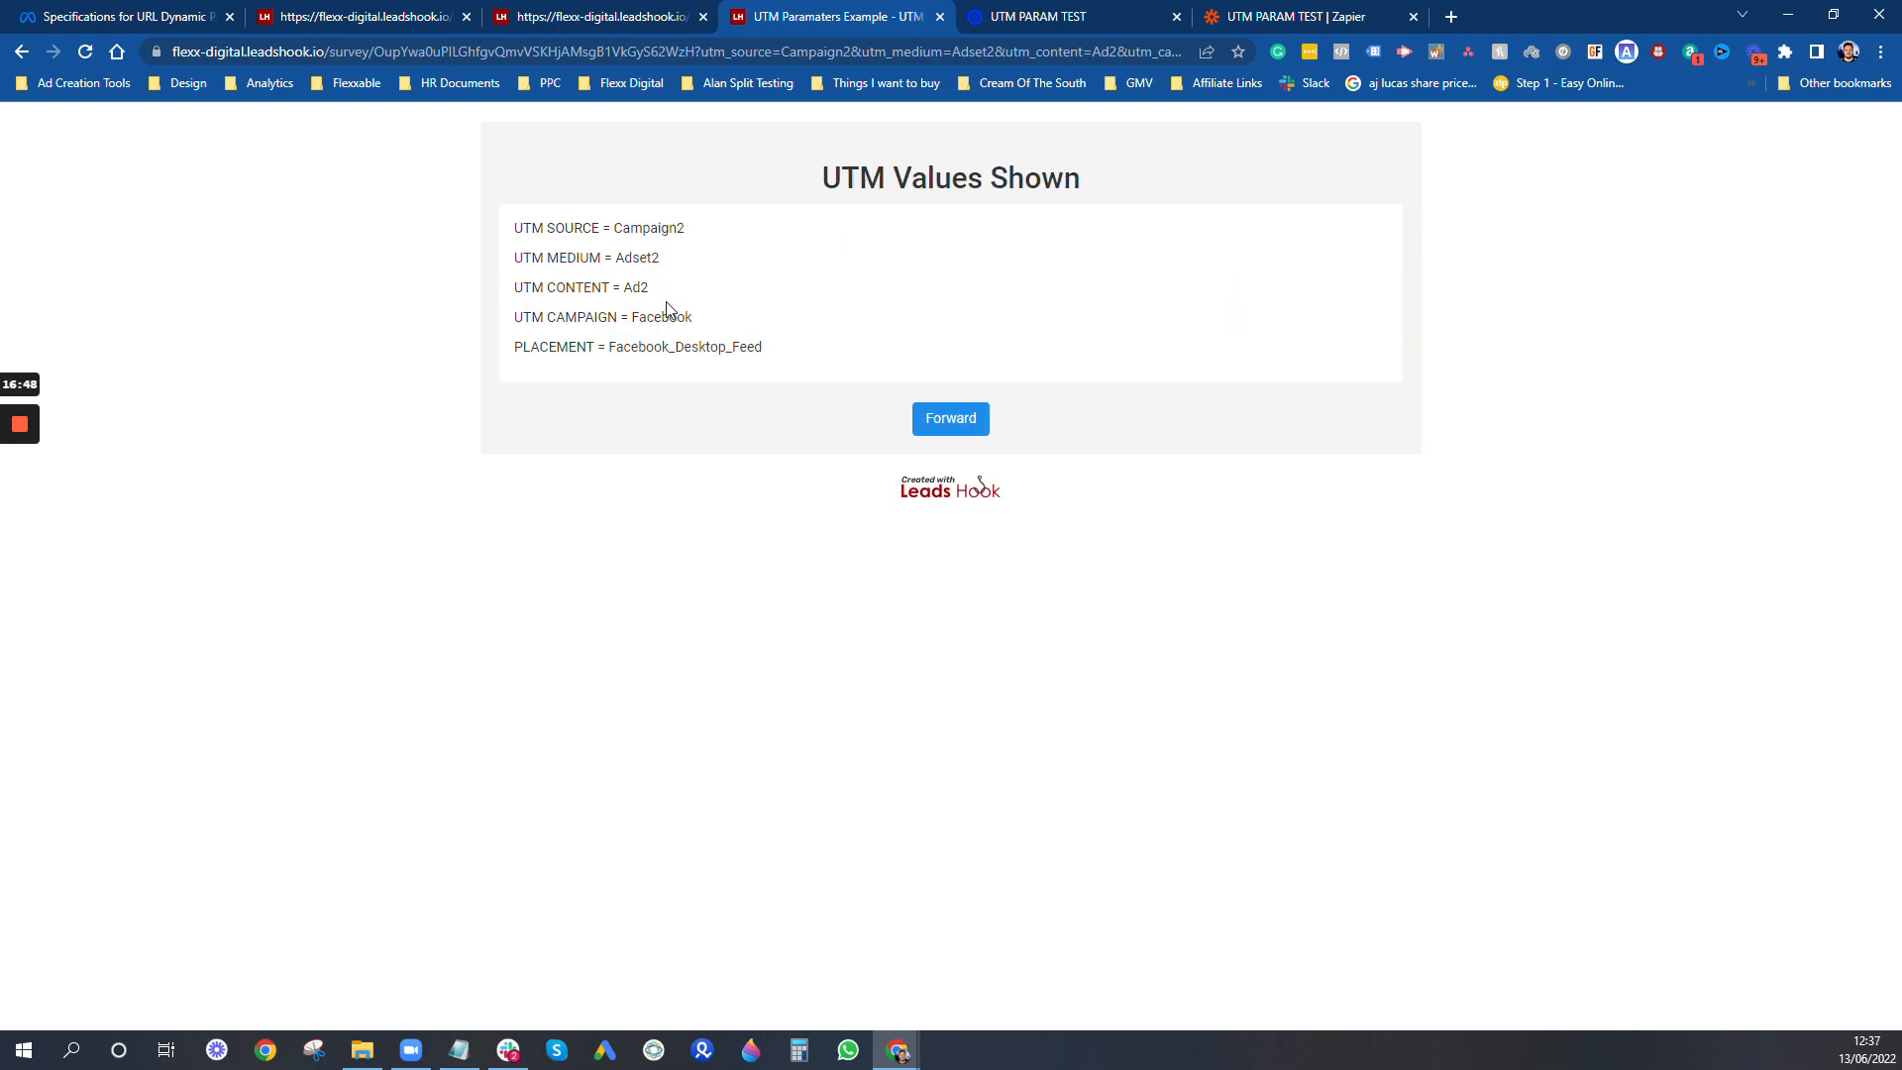
pyautogui.click(953, 424)
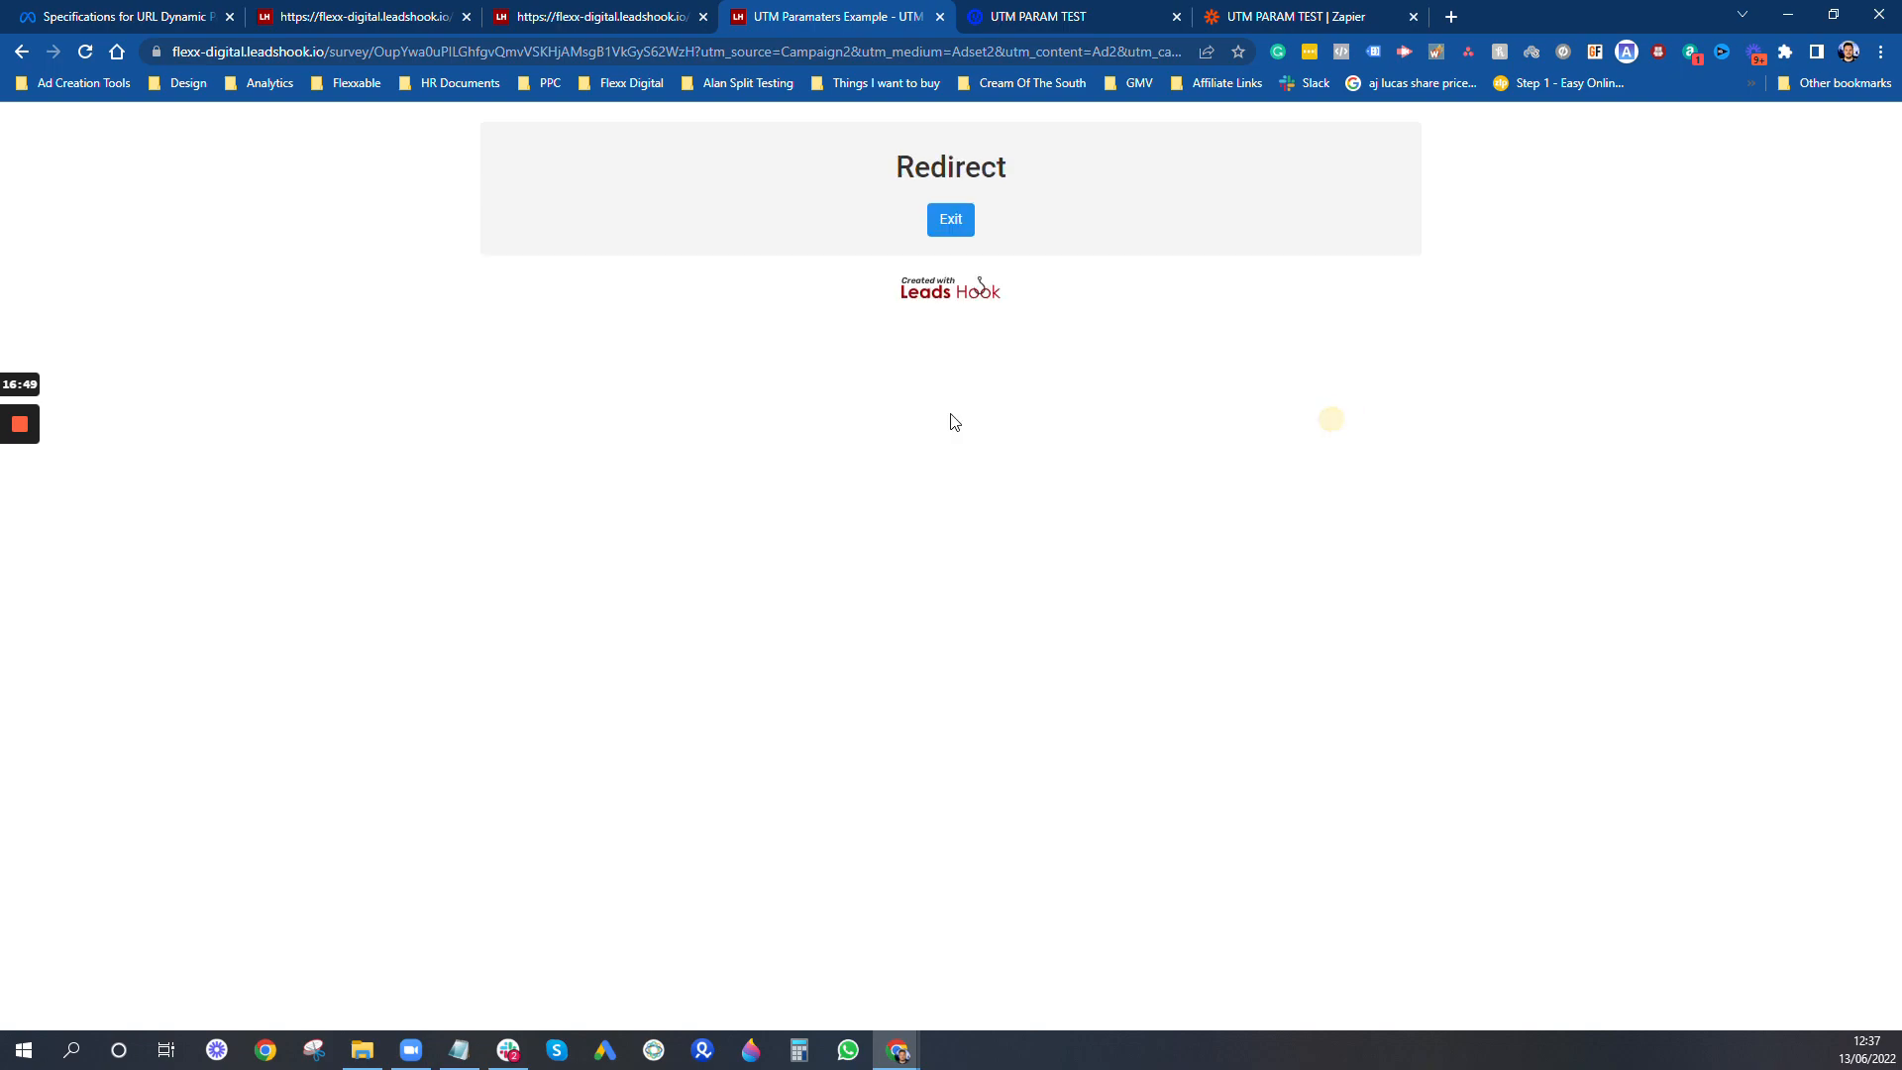
pyautogui.click(969, 226)
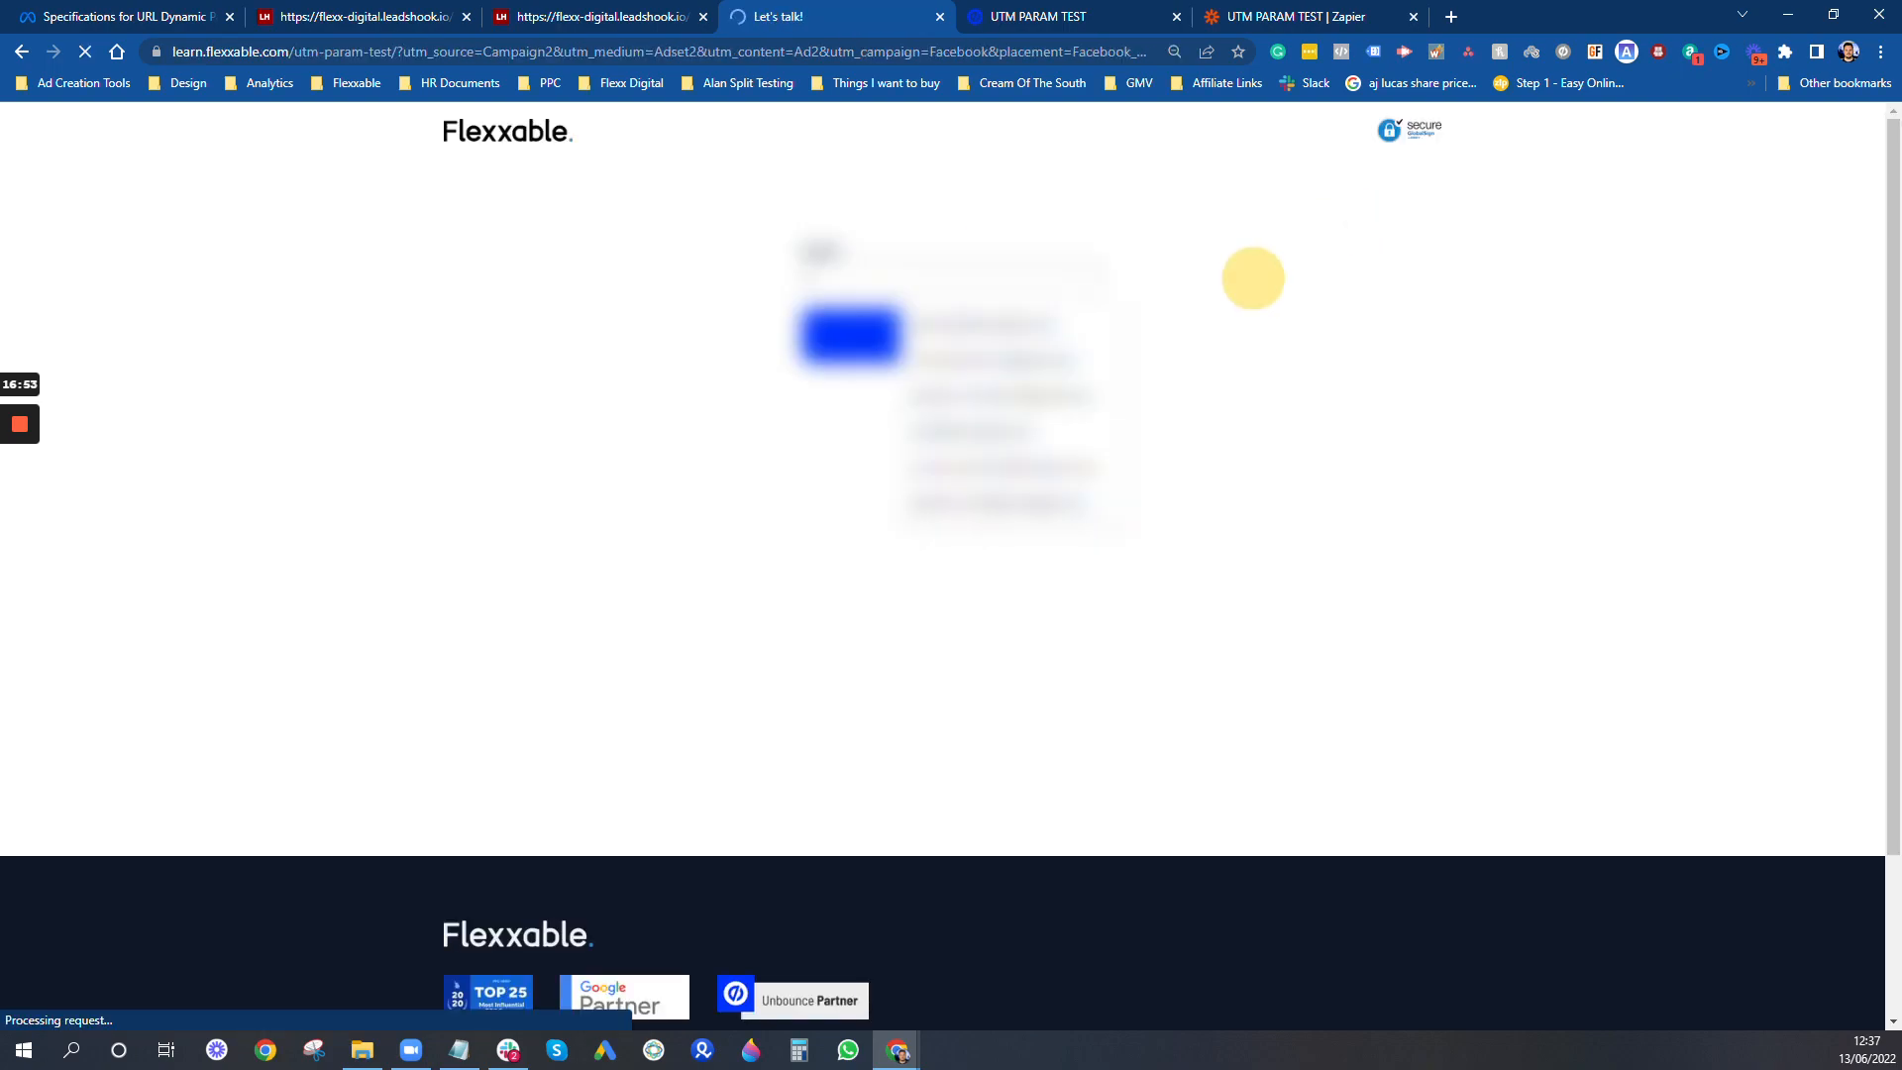
# - Fill in the test contact's email on the landing page form, submit it and dismiss the thank-you message
pyautogui.write('test2')
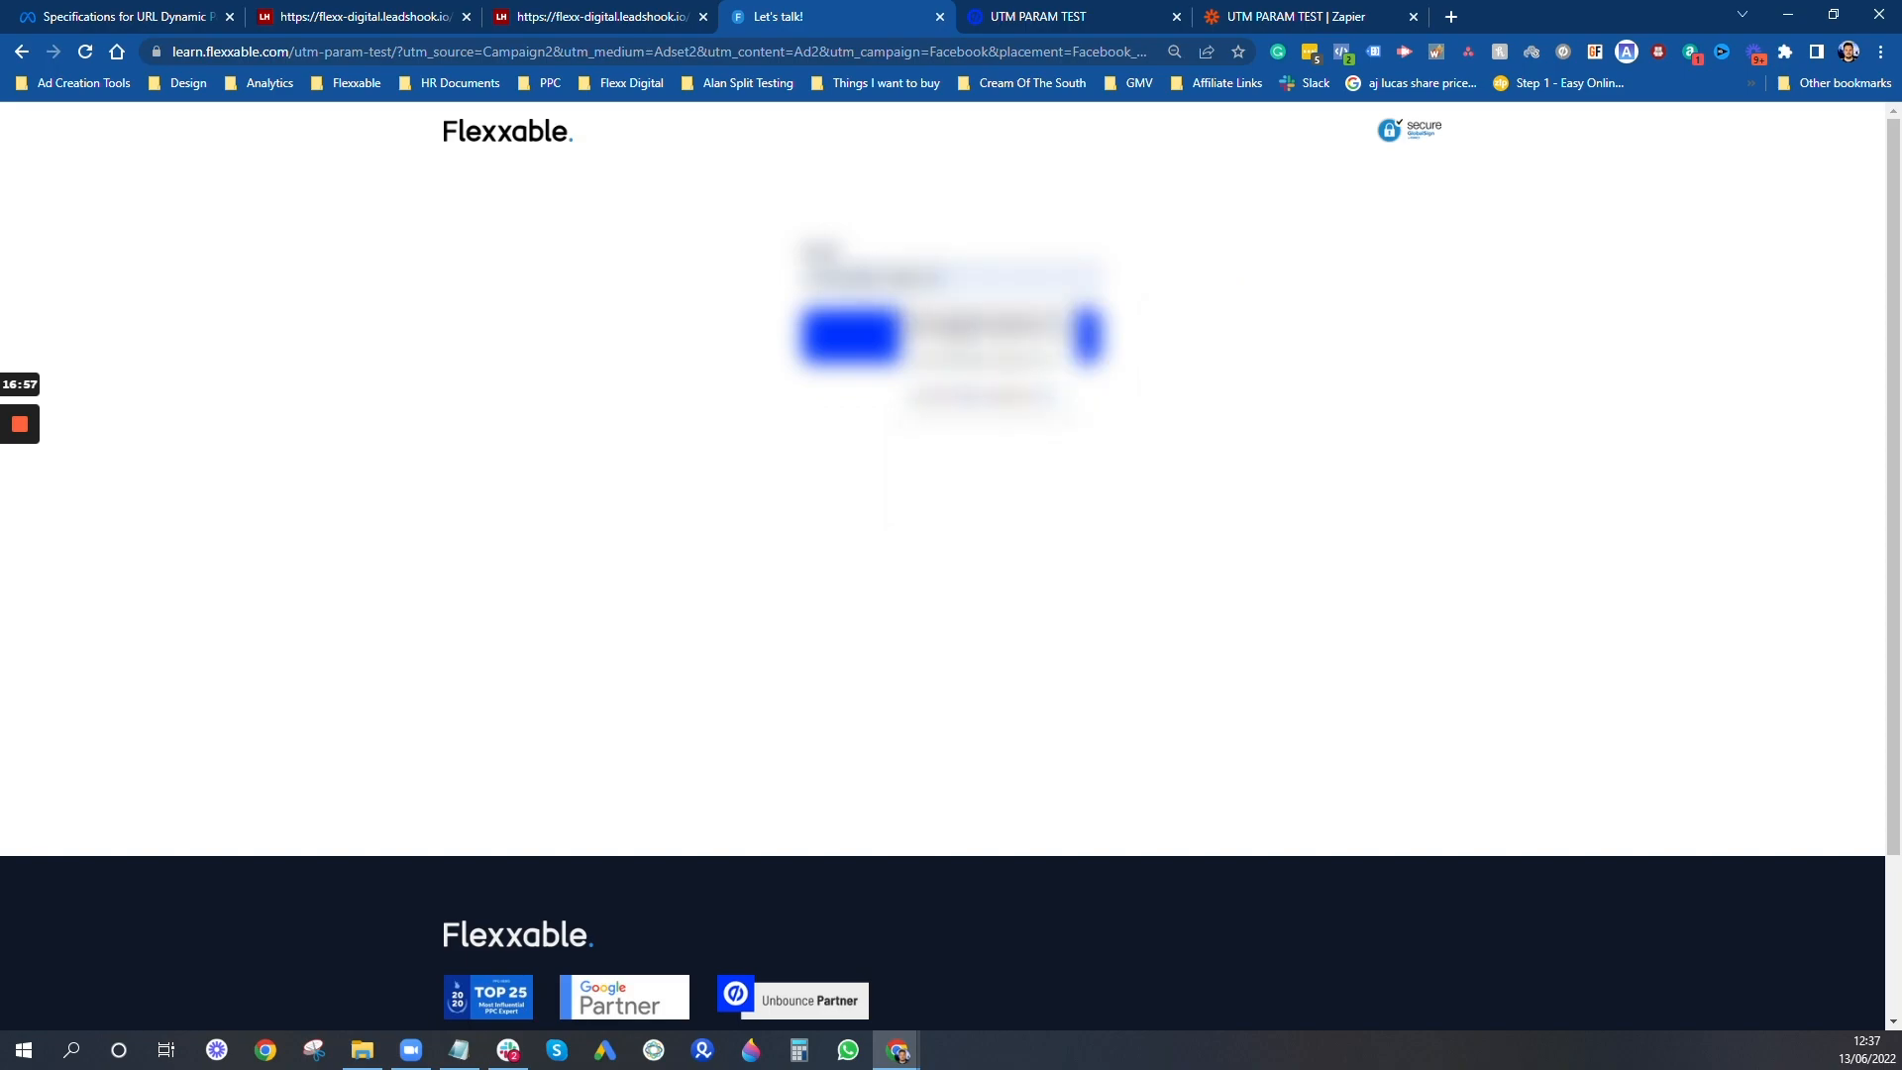
pyautogui.click(1299, 352)
pyautogui.click(919, 341)
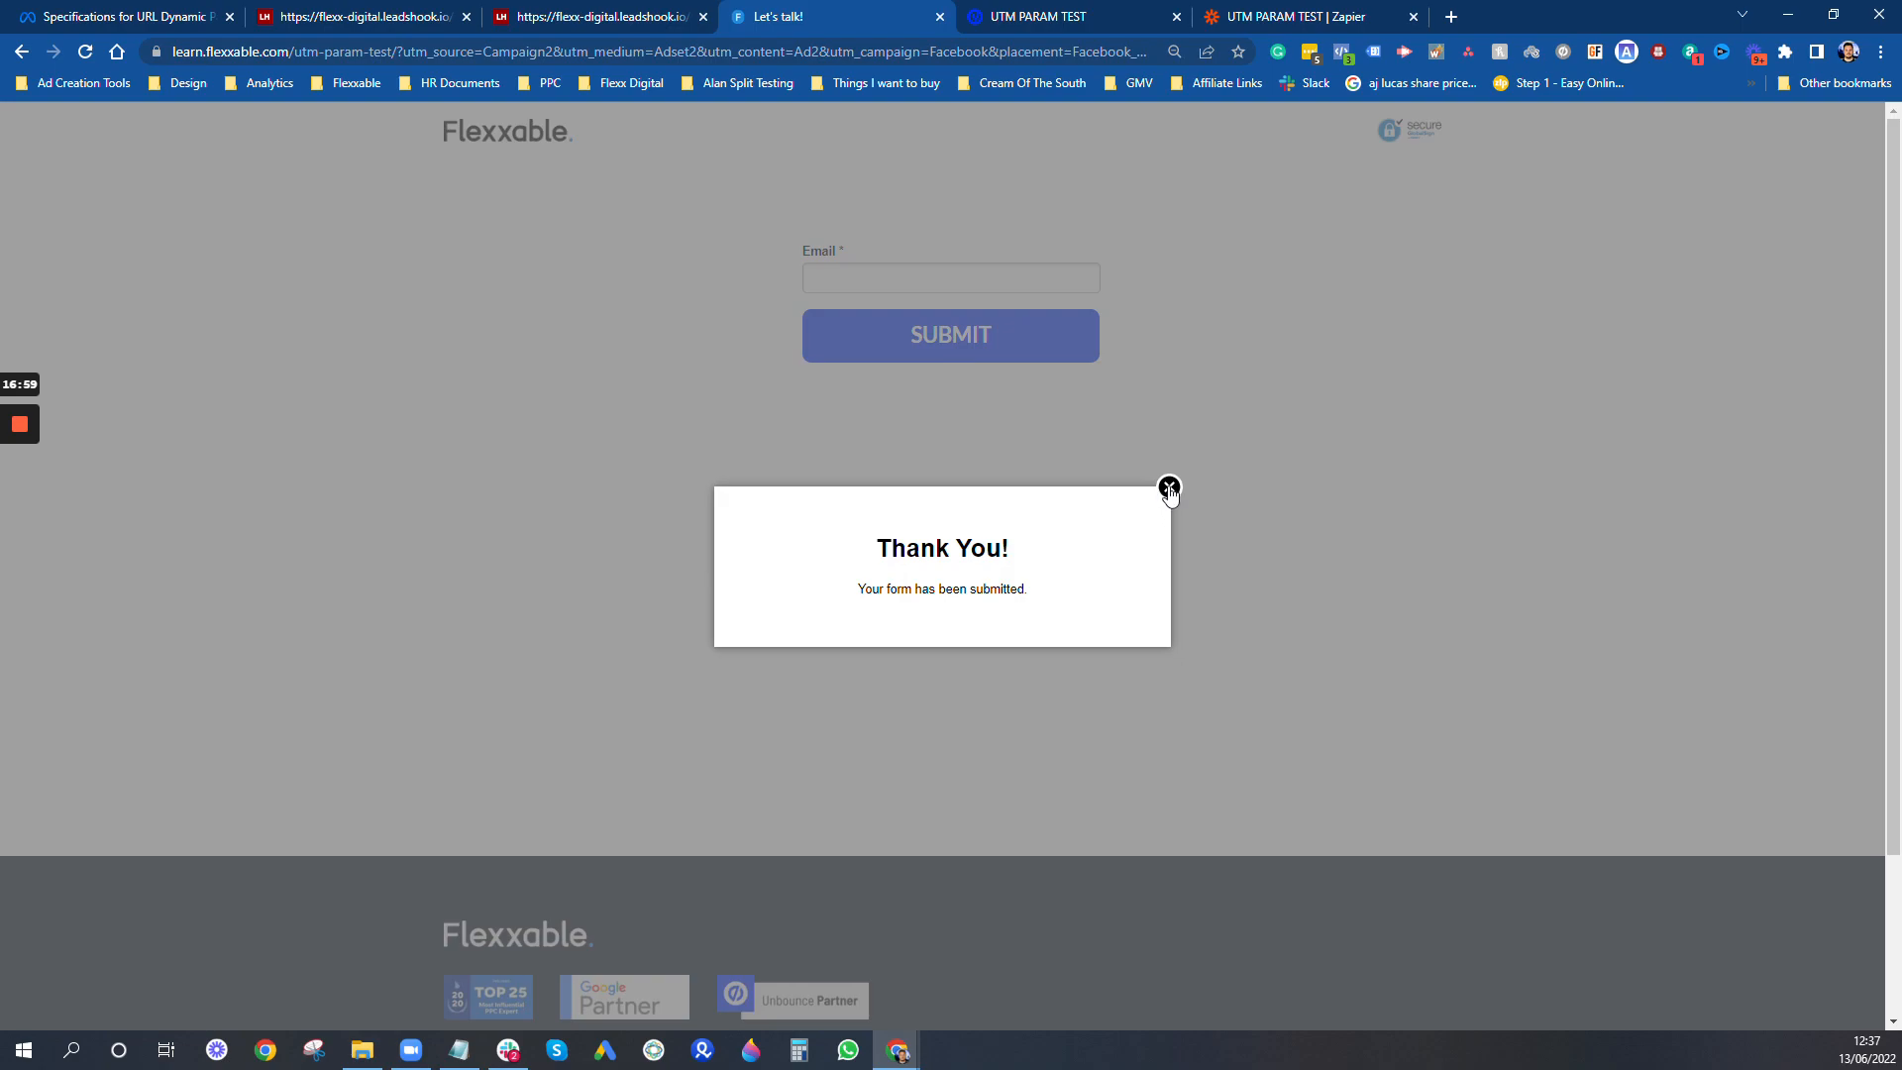
pyautogui.click(1549, 492)
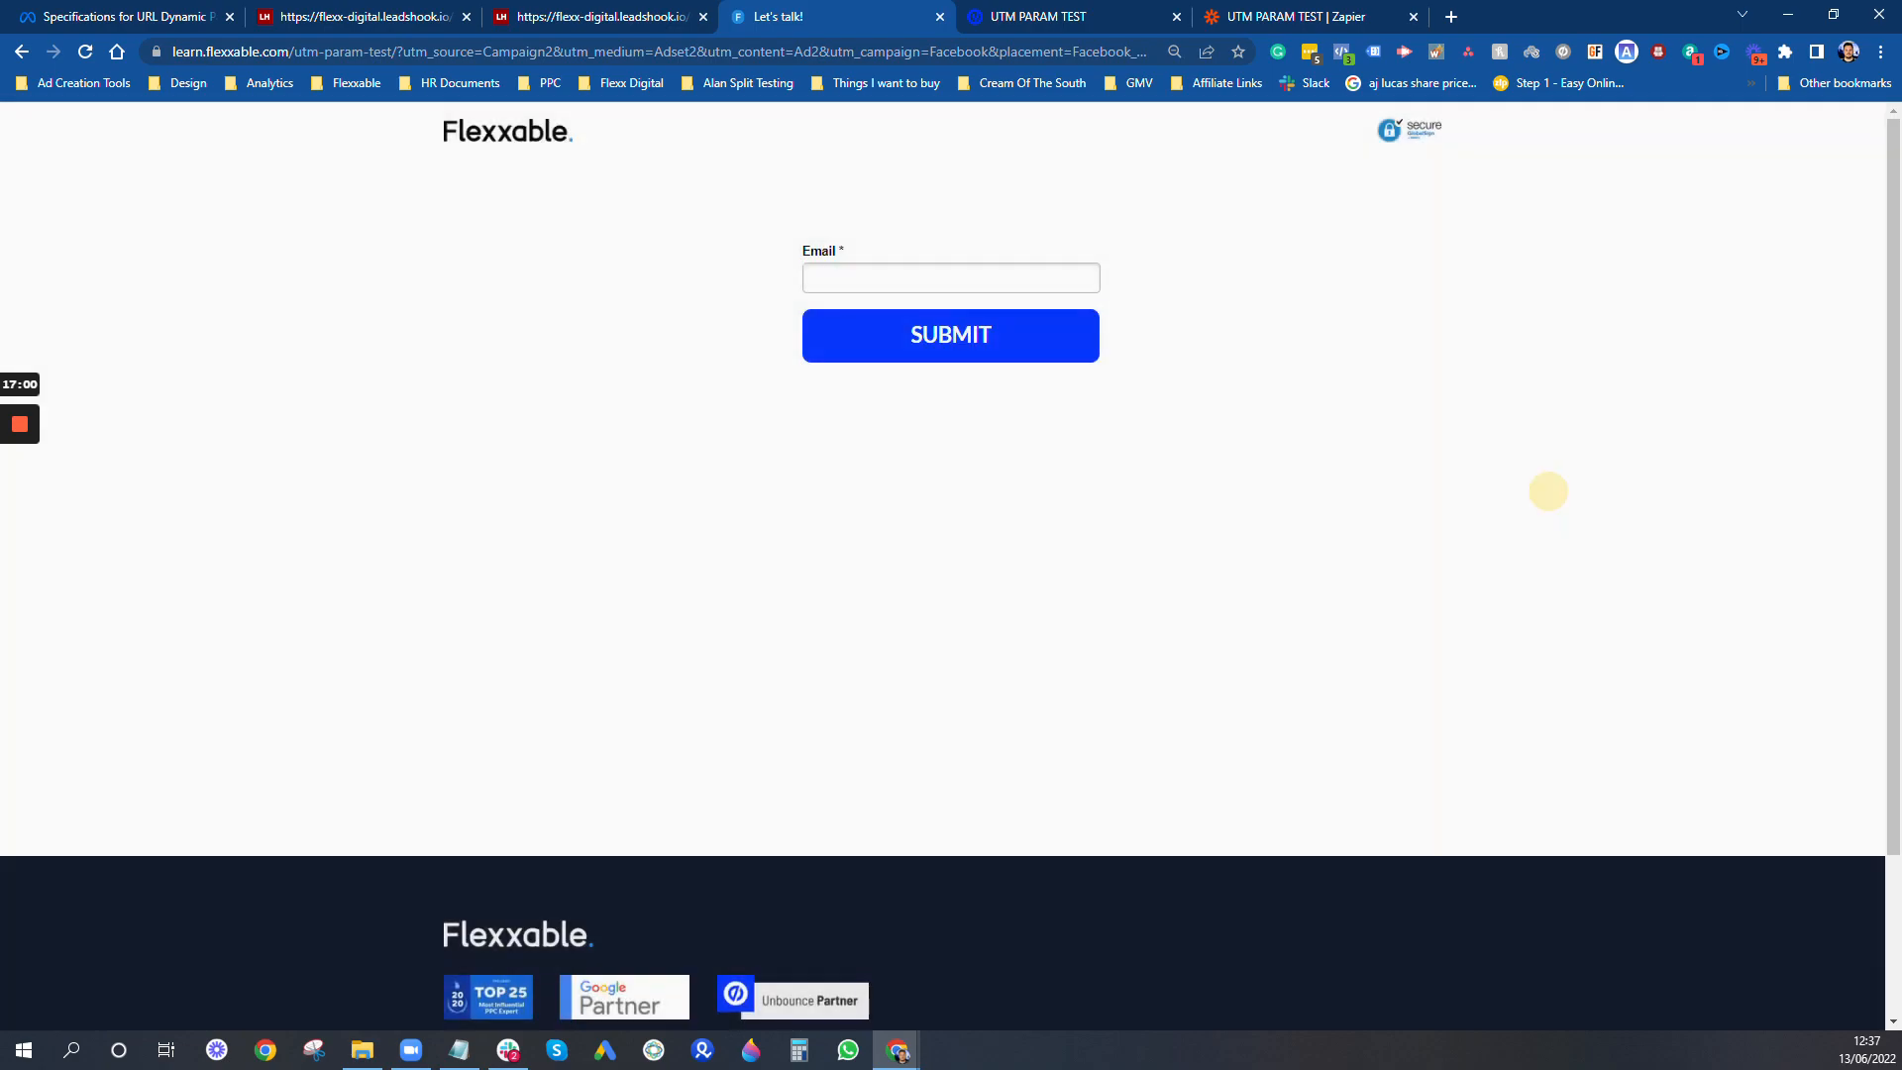
# - Open the Pivot Table Template spreadsheet in a new browser tab
pyautogui.click(1452, 17)
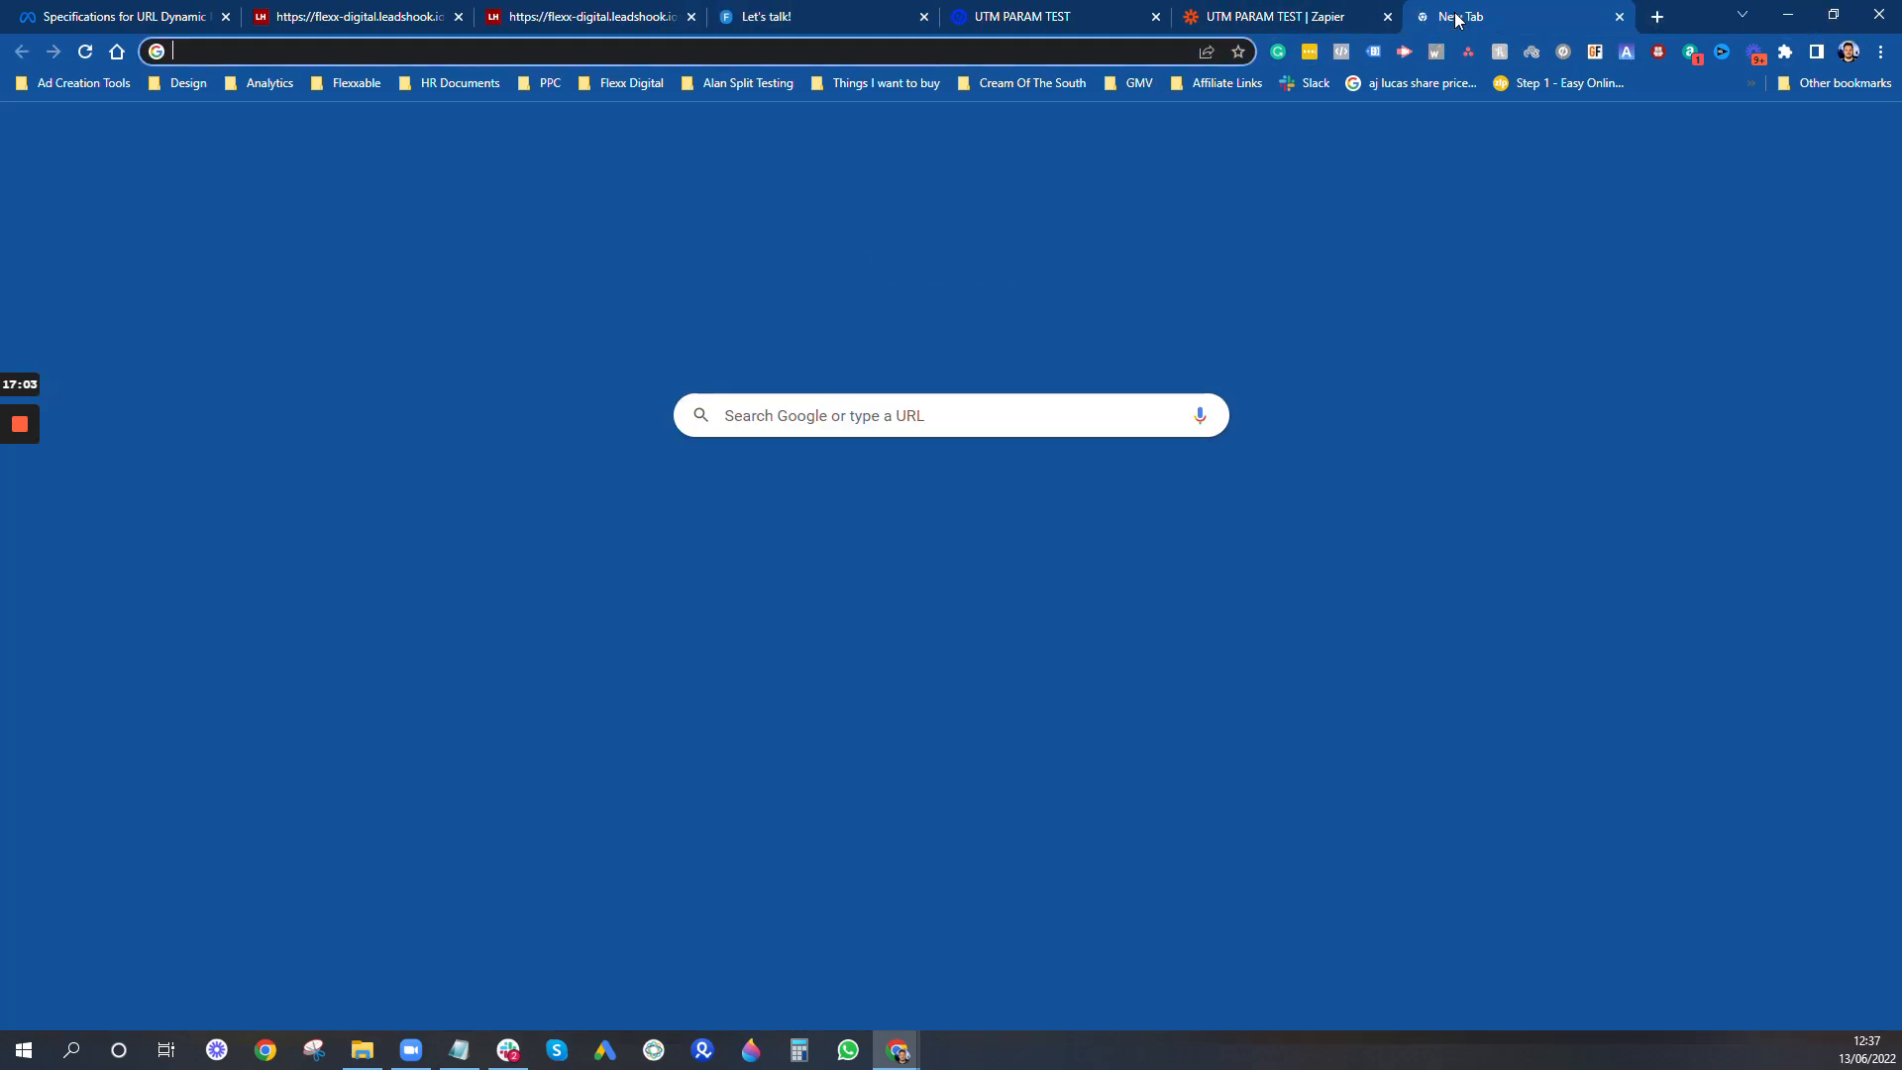
pyautogui.write('pivot t')
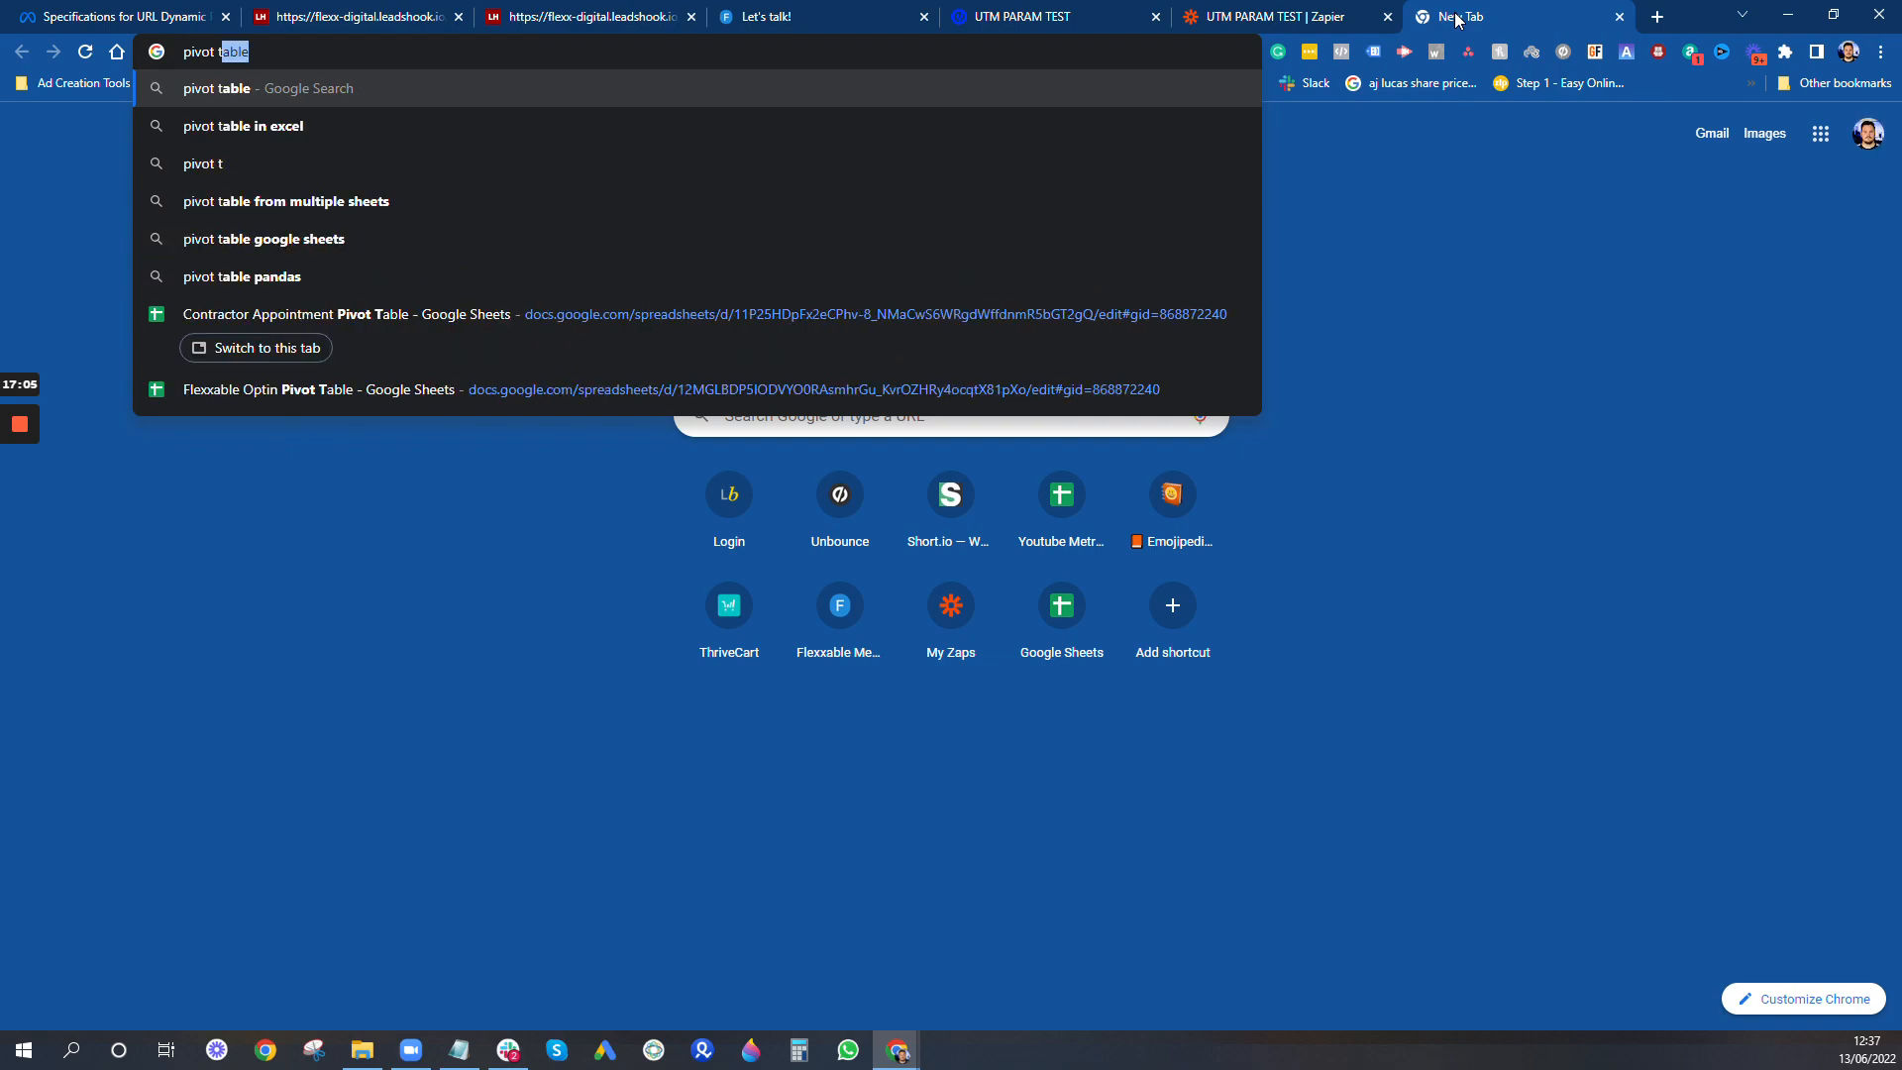
pyautogui.press('BackSpace')
pyautogui.write('a')
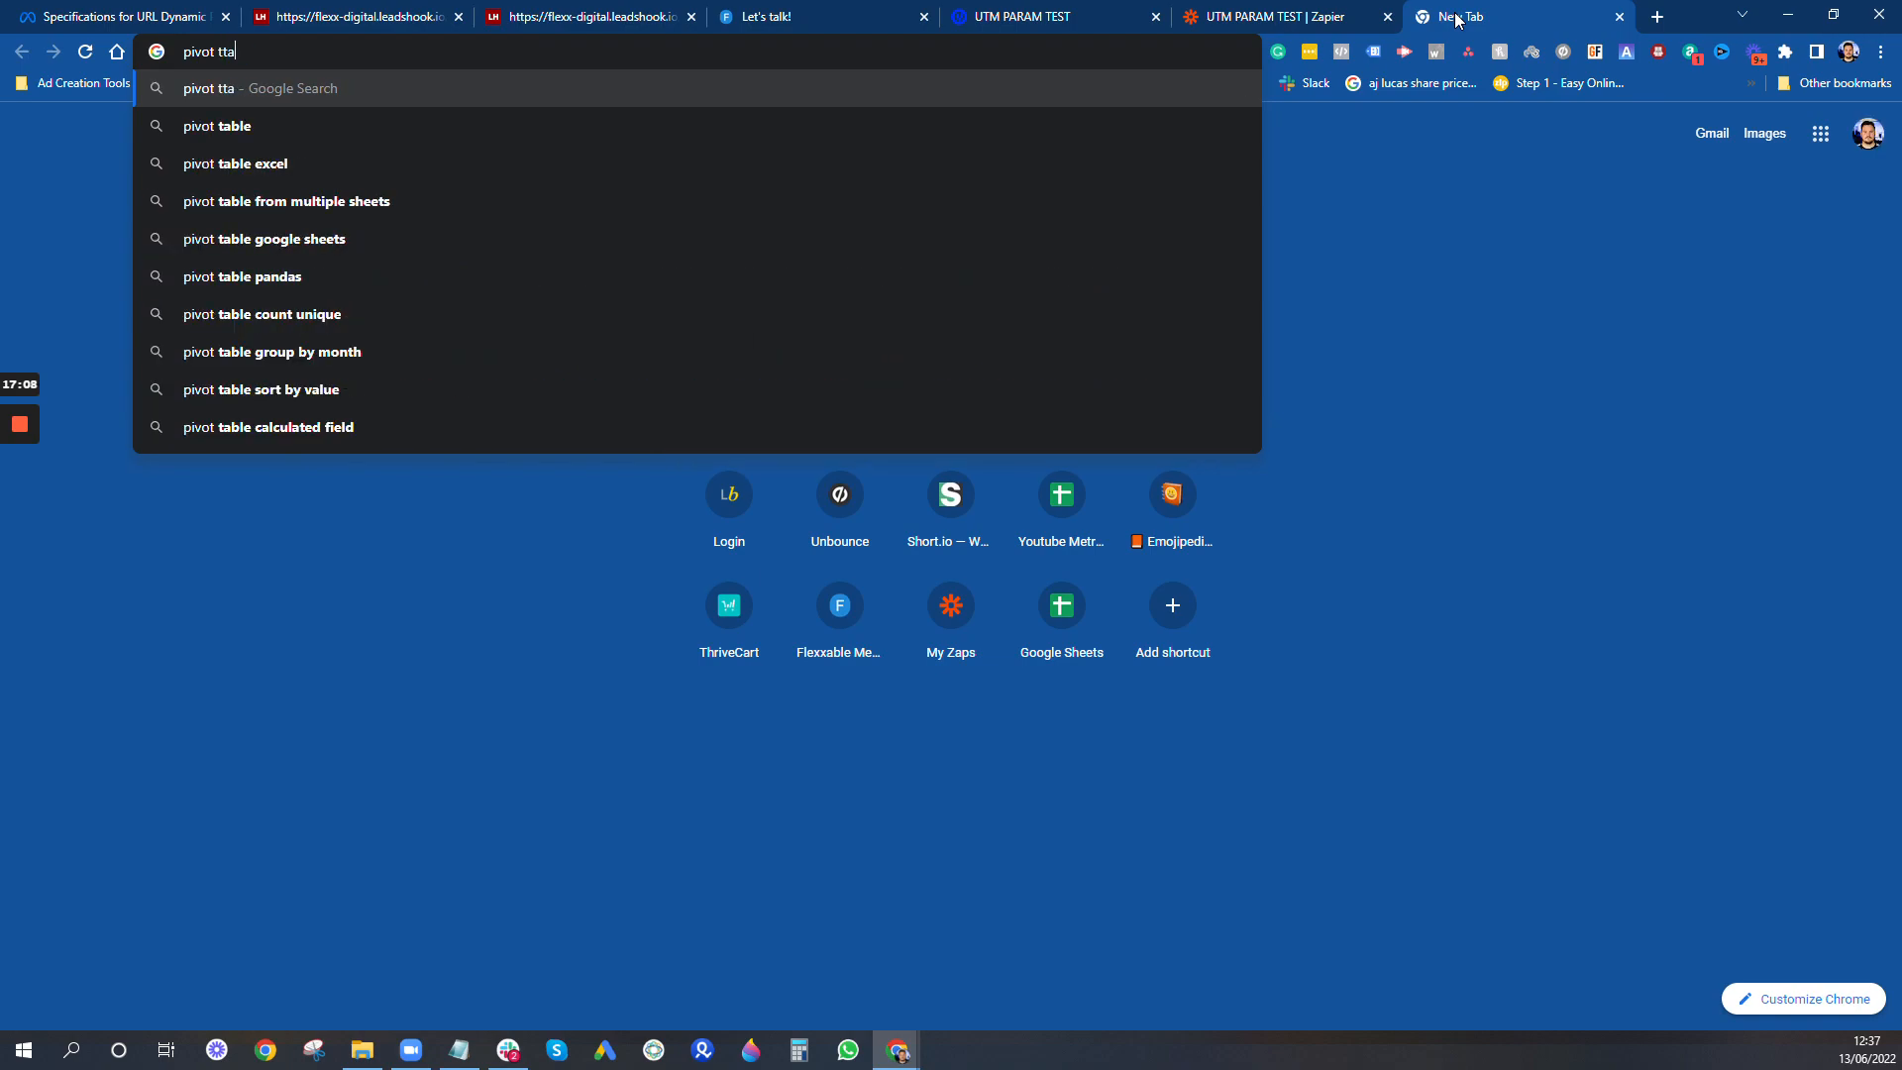
pyautogui.write('ble te')
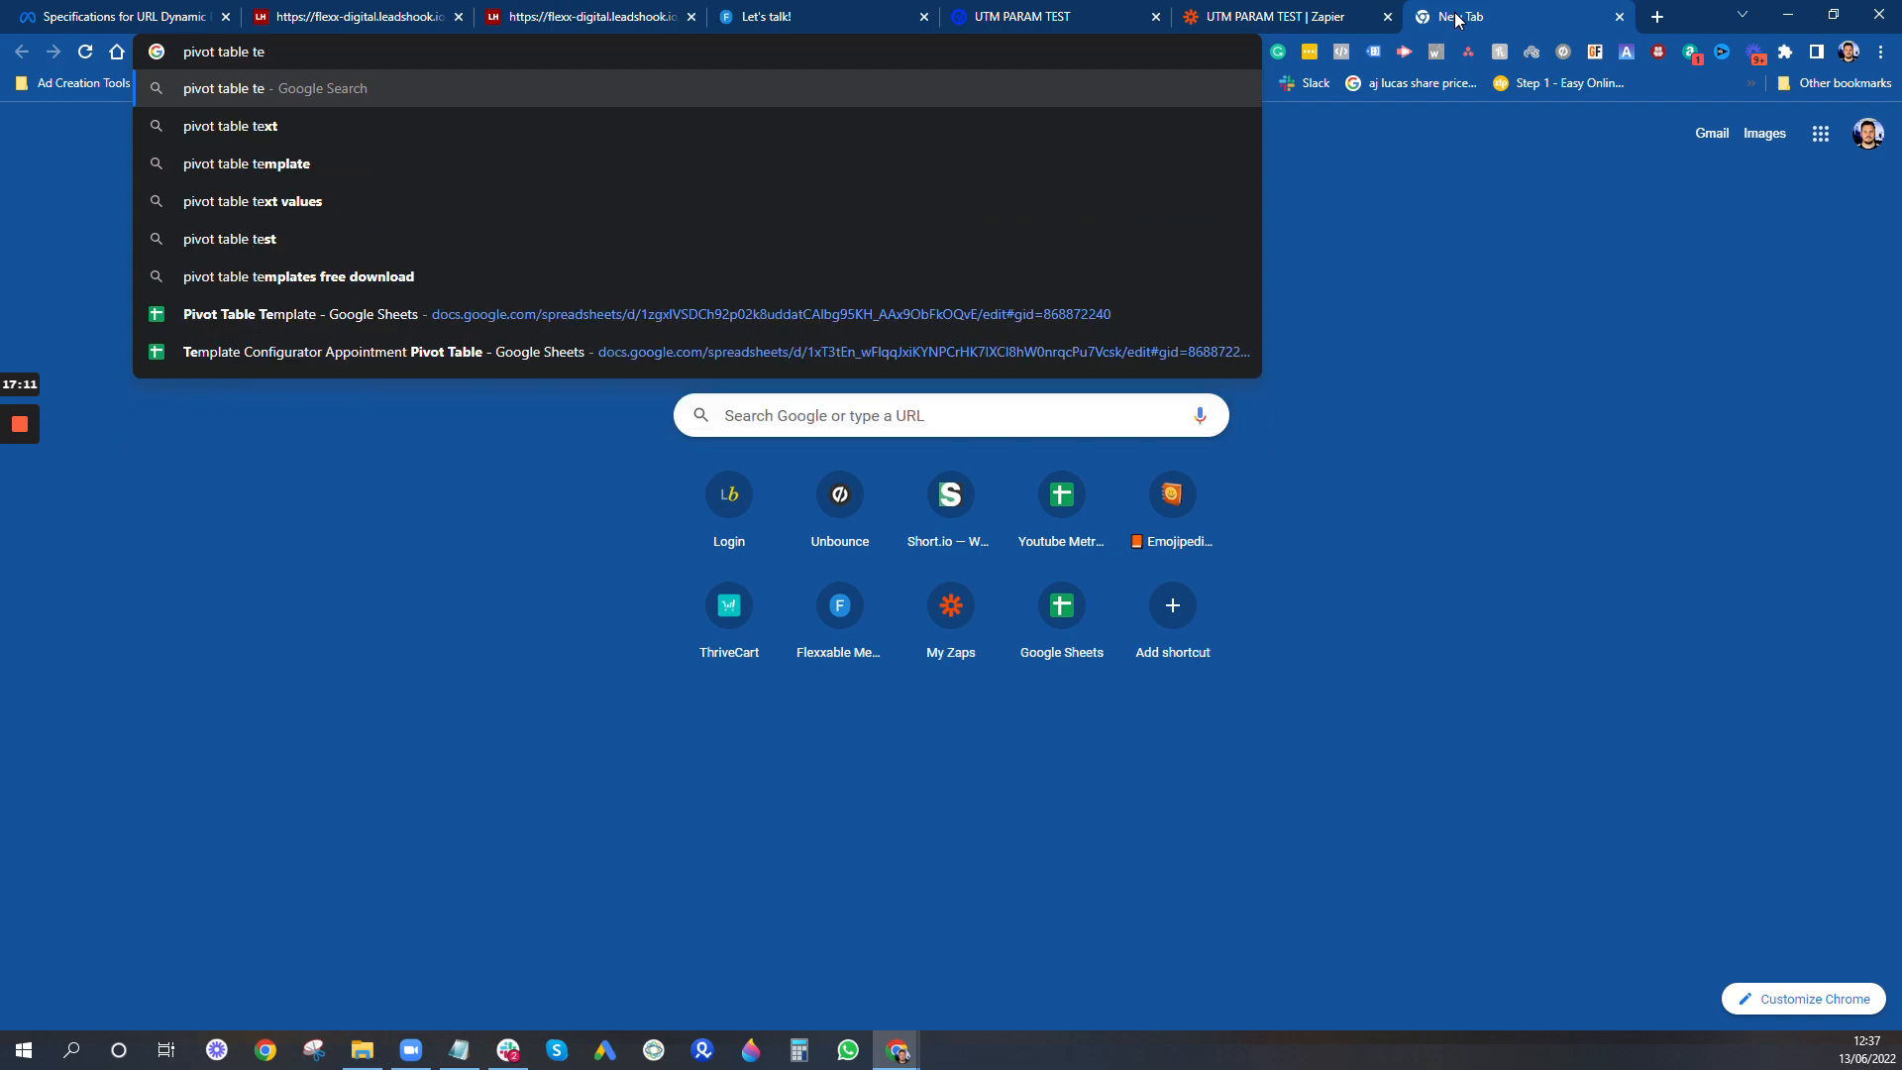
pyautogui.click(241, 313)
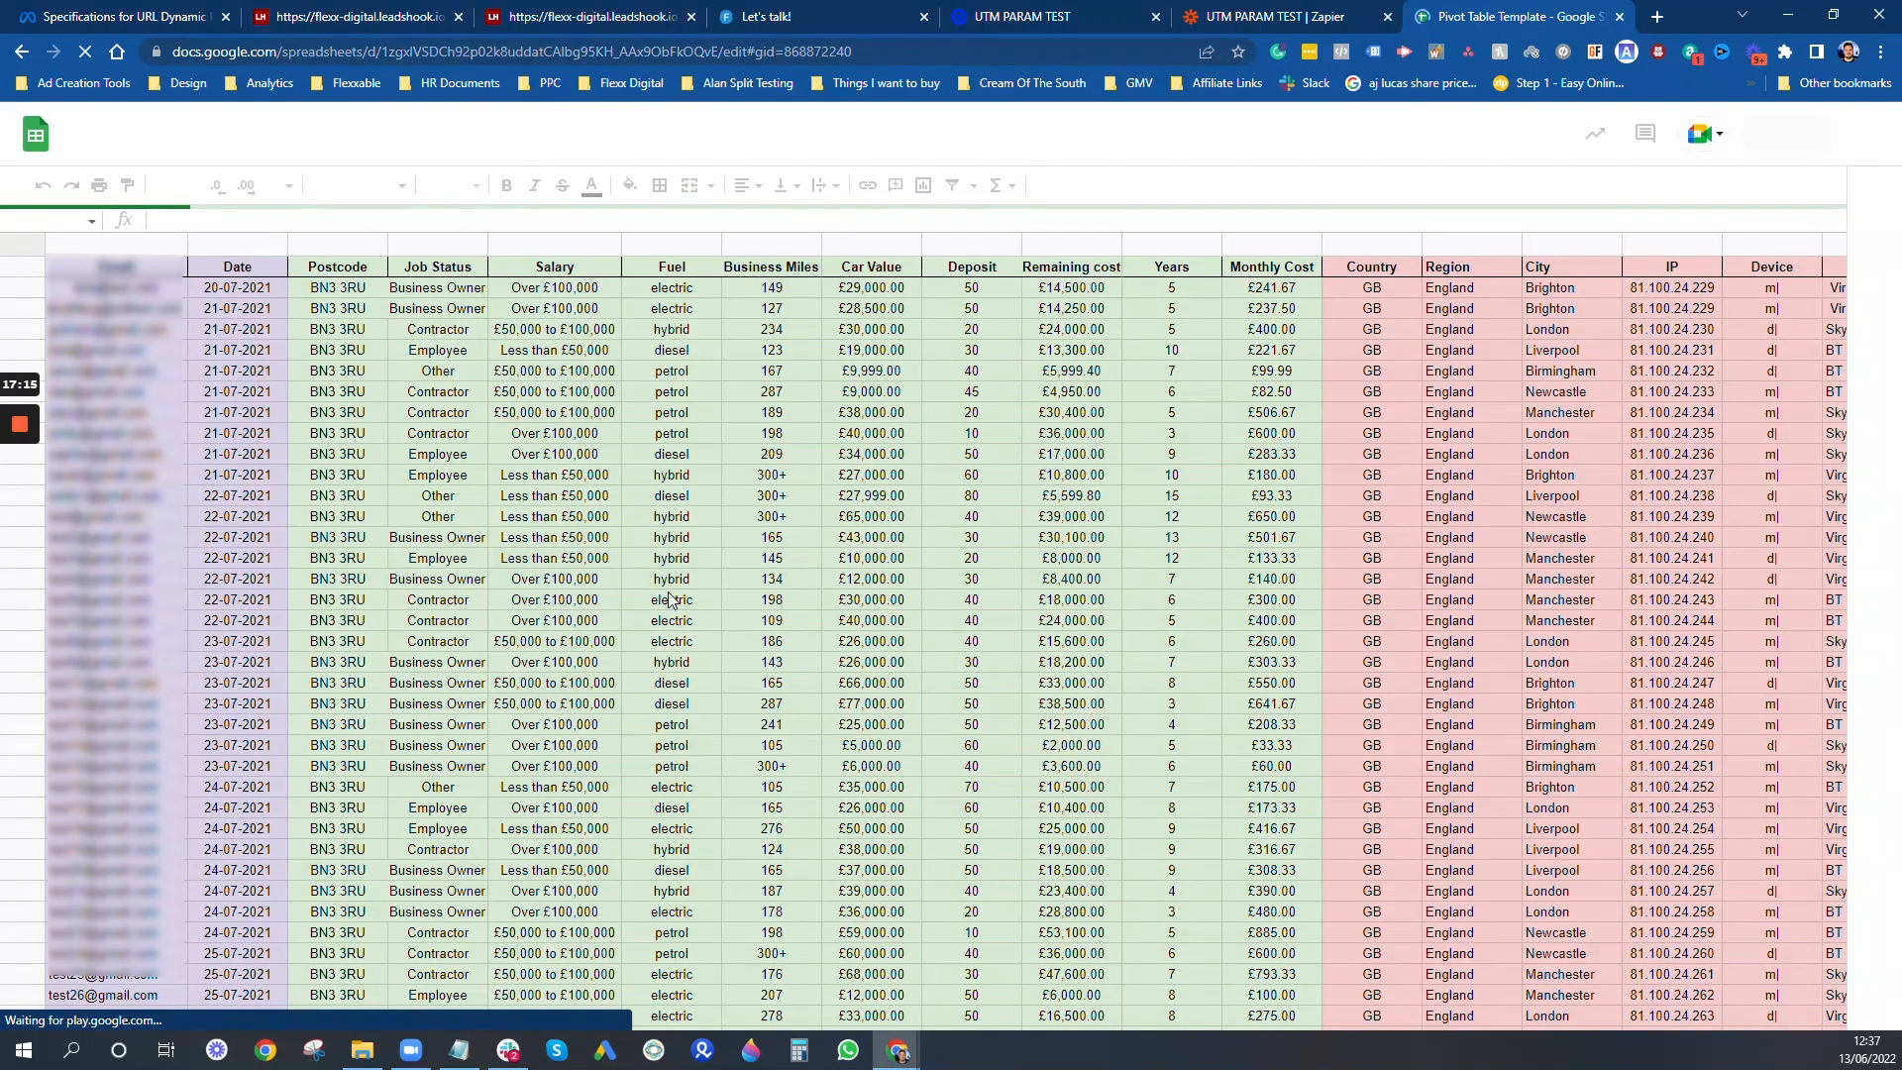
# - Examine the newest submission's email, date, job status and IP in row 47 of the Conversion Data sheet
pyautogui.scroll(-13, 981, 614)
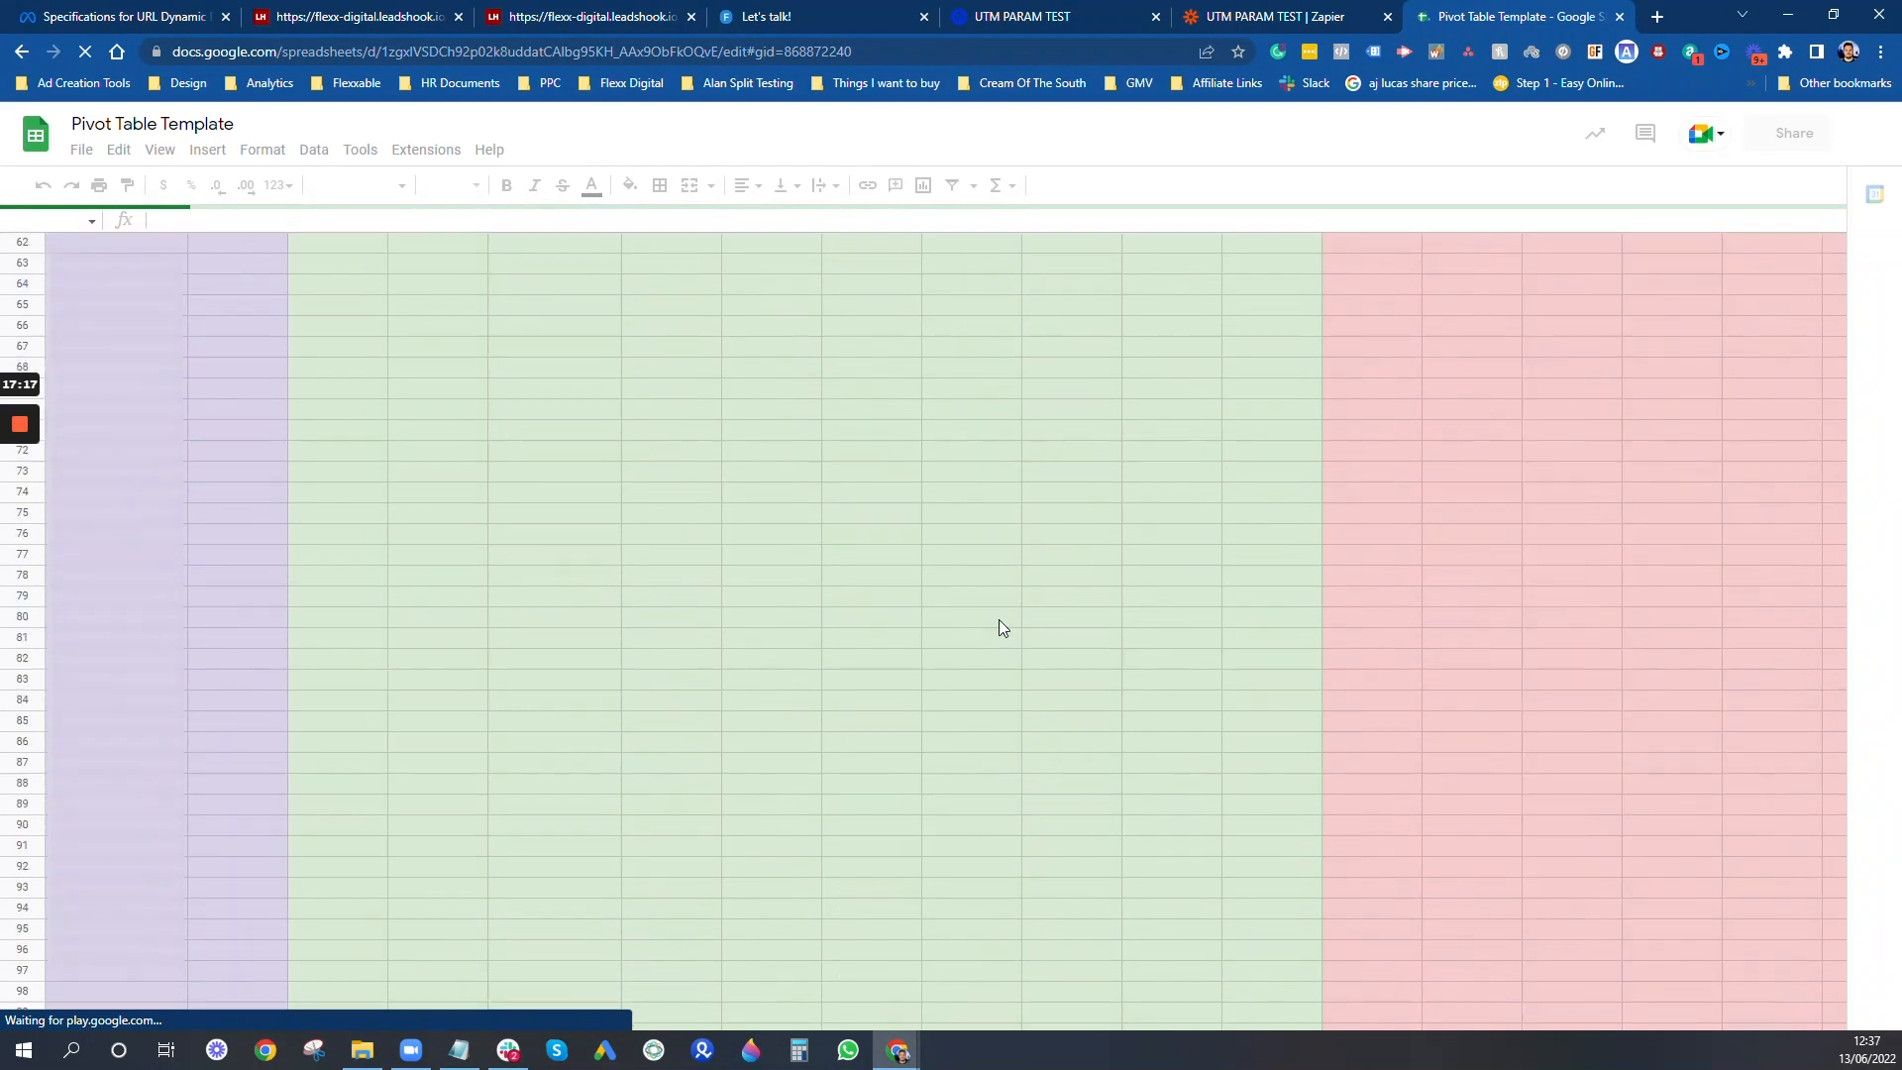
pyautogui.scroll(12, 1059, 662)
pyautogui.scroll(2, 1059, 670)
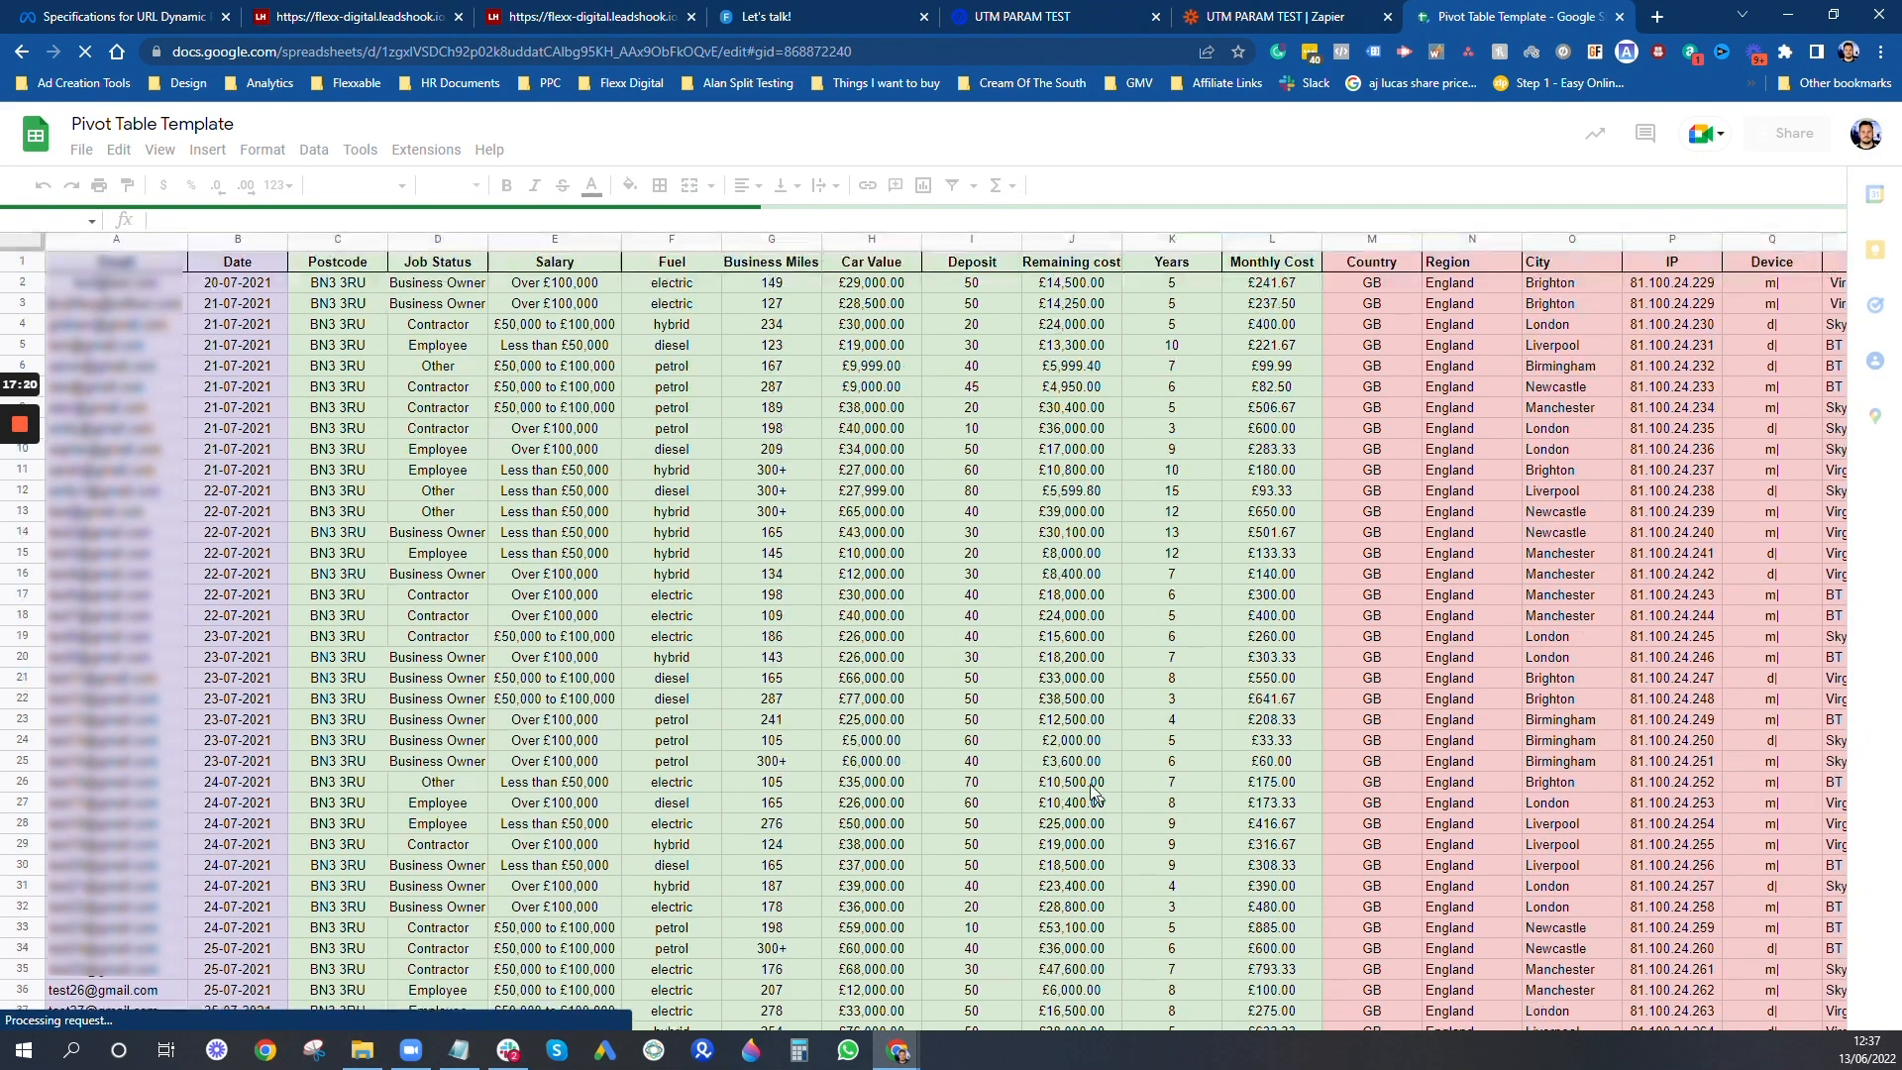
pyautogui.scroll(-12, 347, 531)
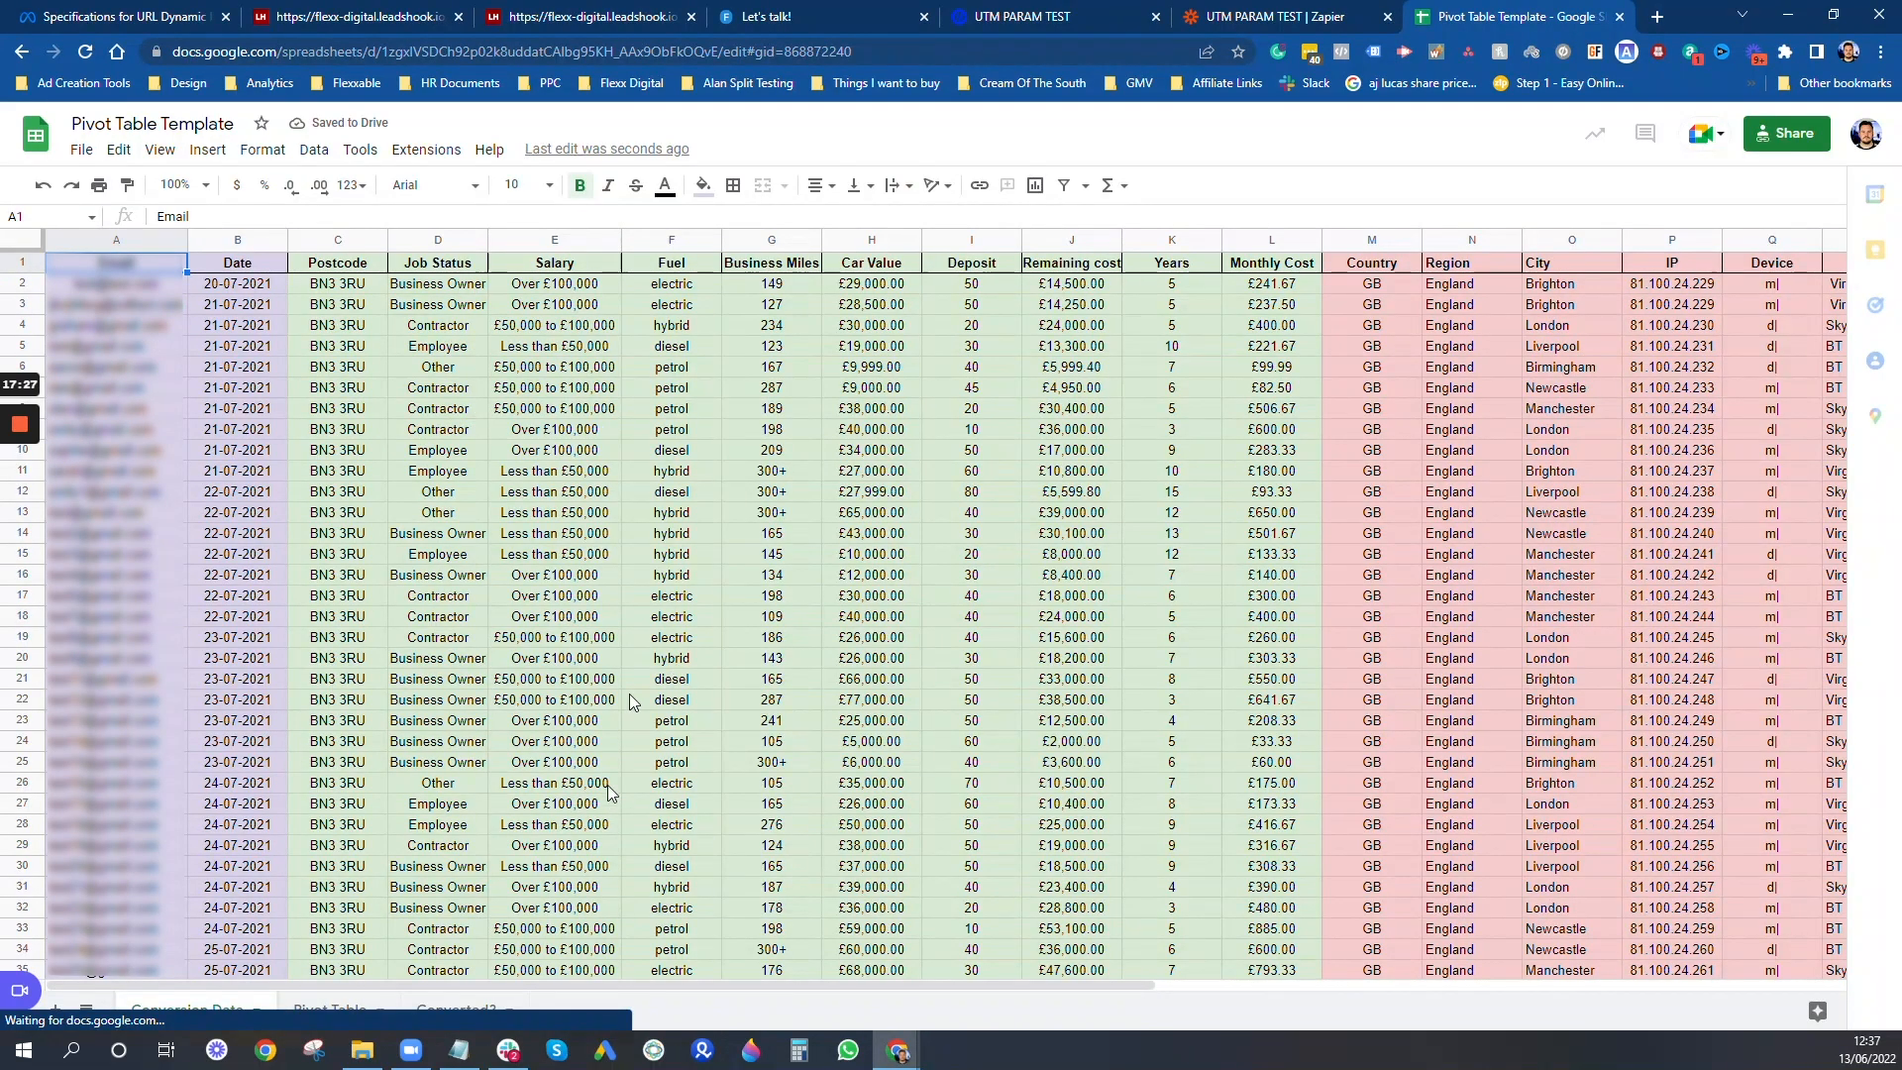
pyautogui.scroll(-5, 609, 711)
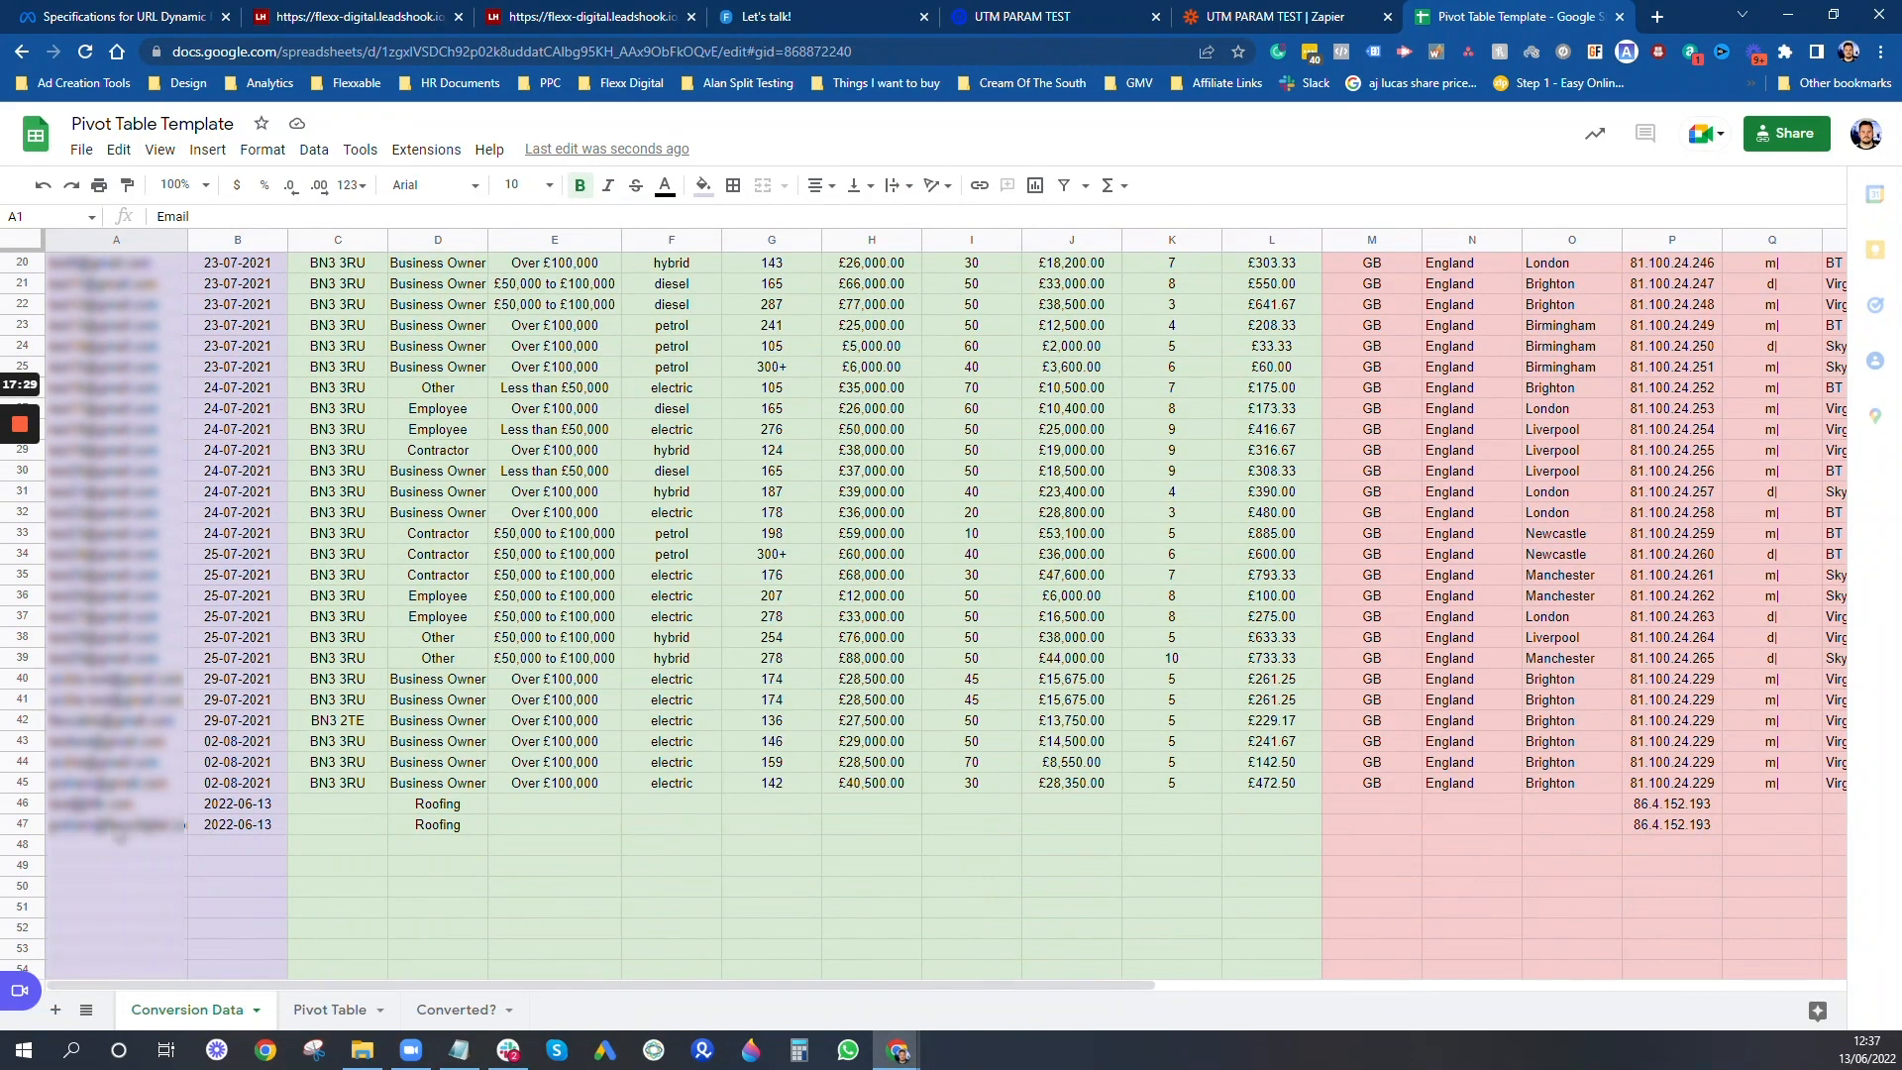
pyautogui.tripleClick(119, 828)
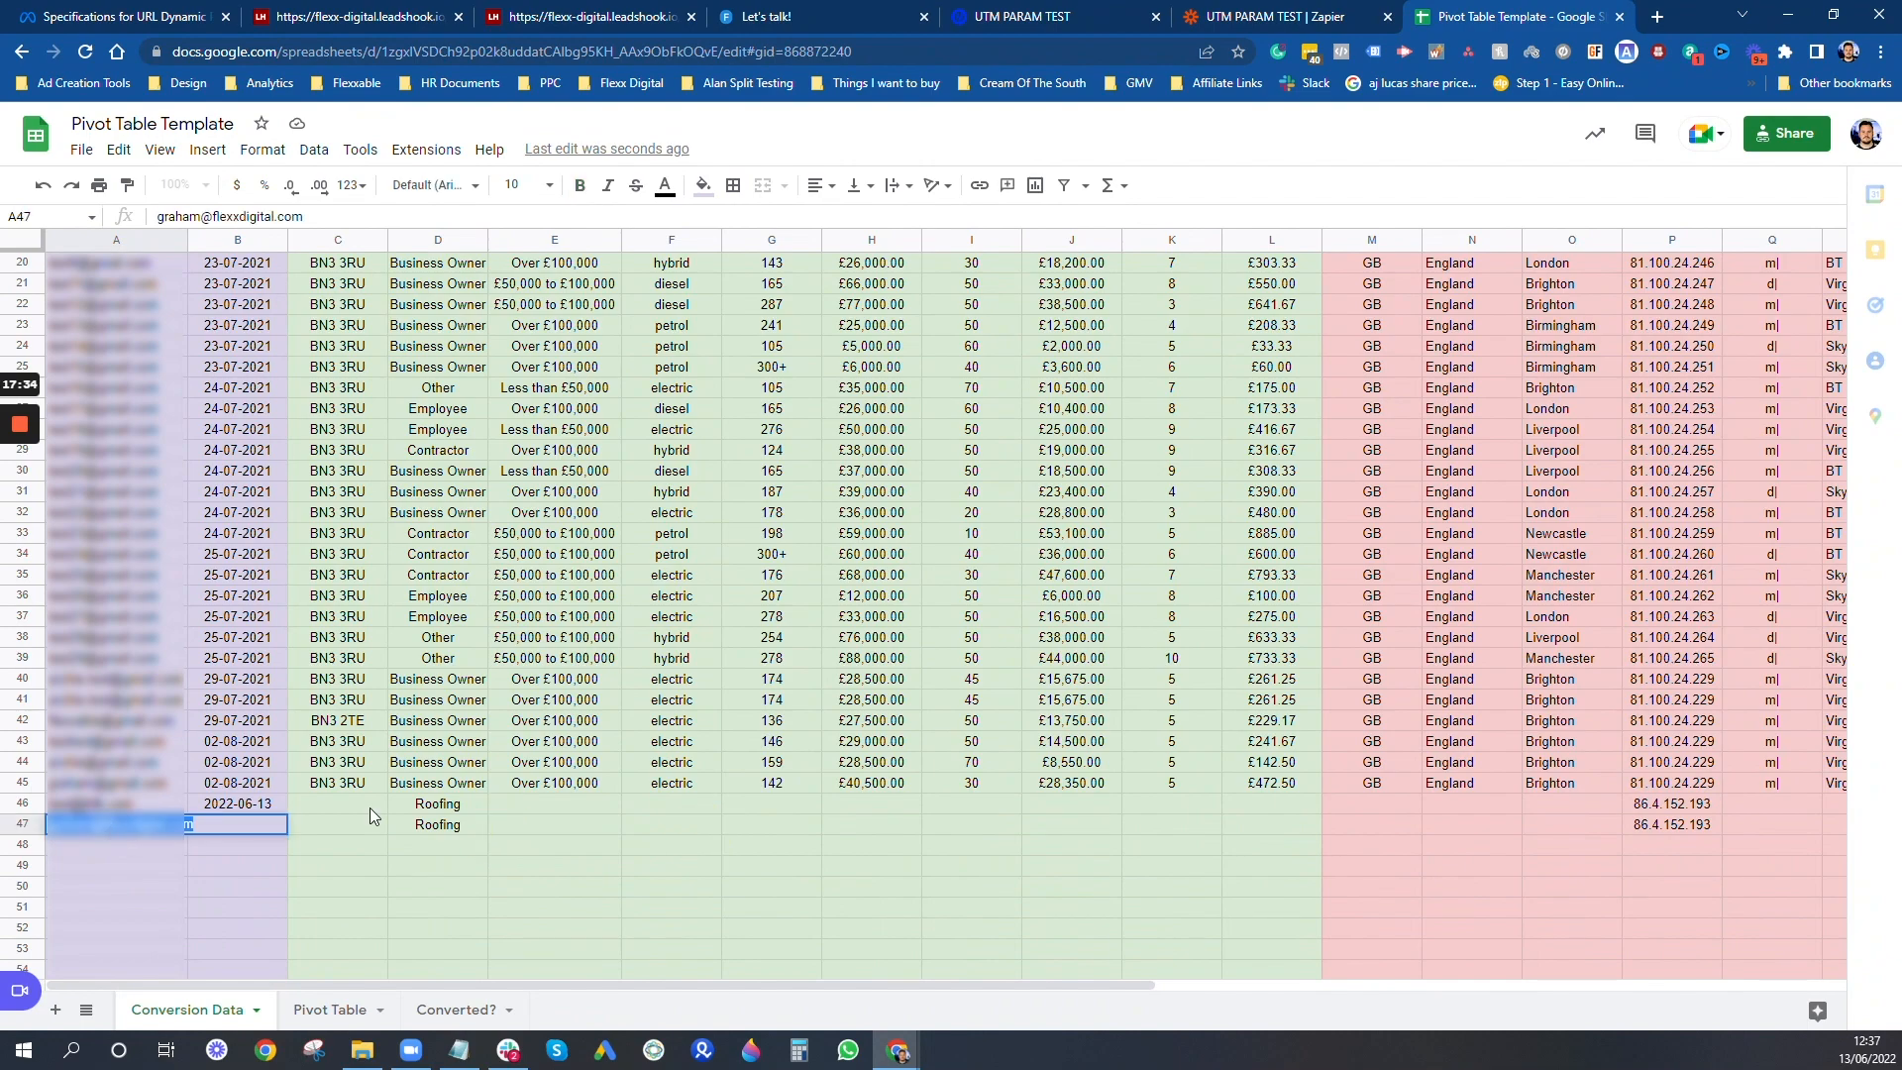
pyautogui.press('Tab')
pyautogui.press('Tab')
pyautogui.press('Tab')
pyautogui.press('Tab')
pyautogui.press('Tab')
pyautogui.press('Tab')
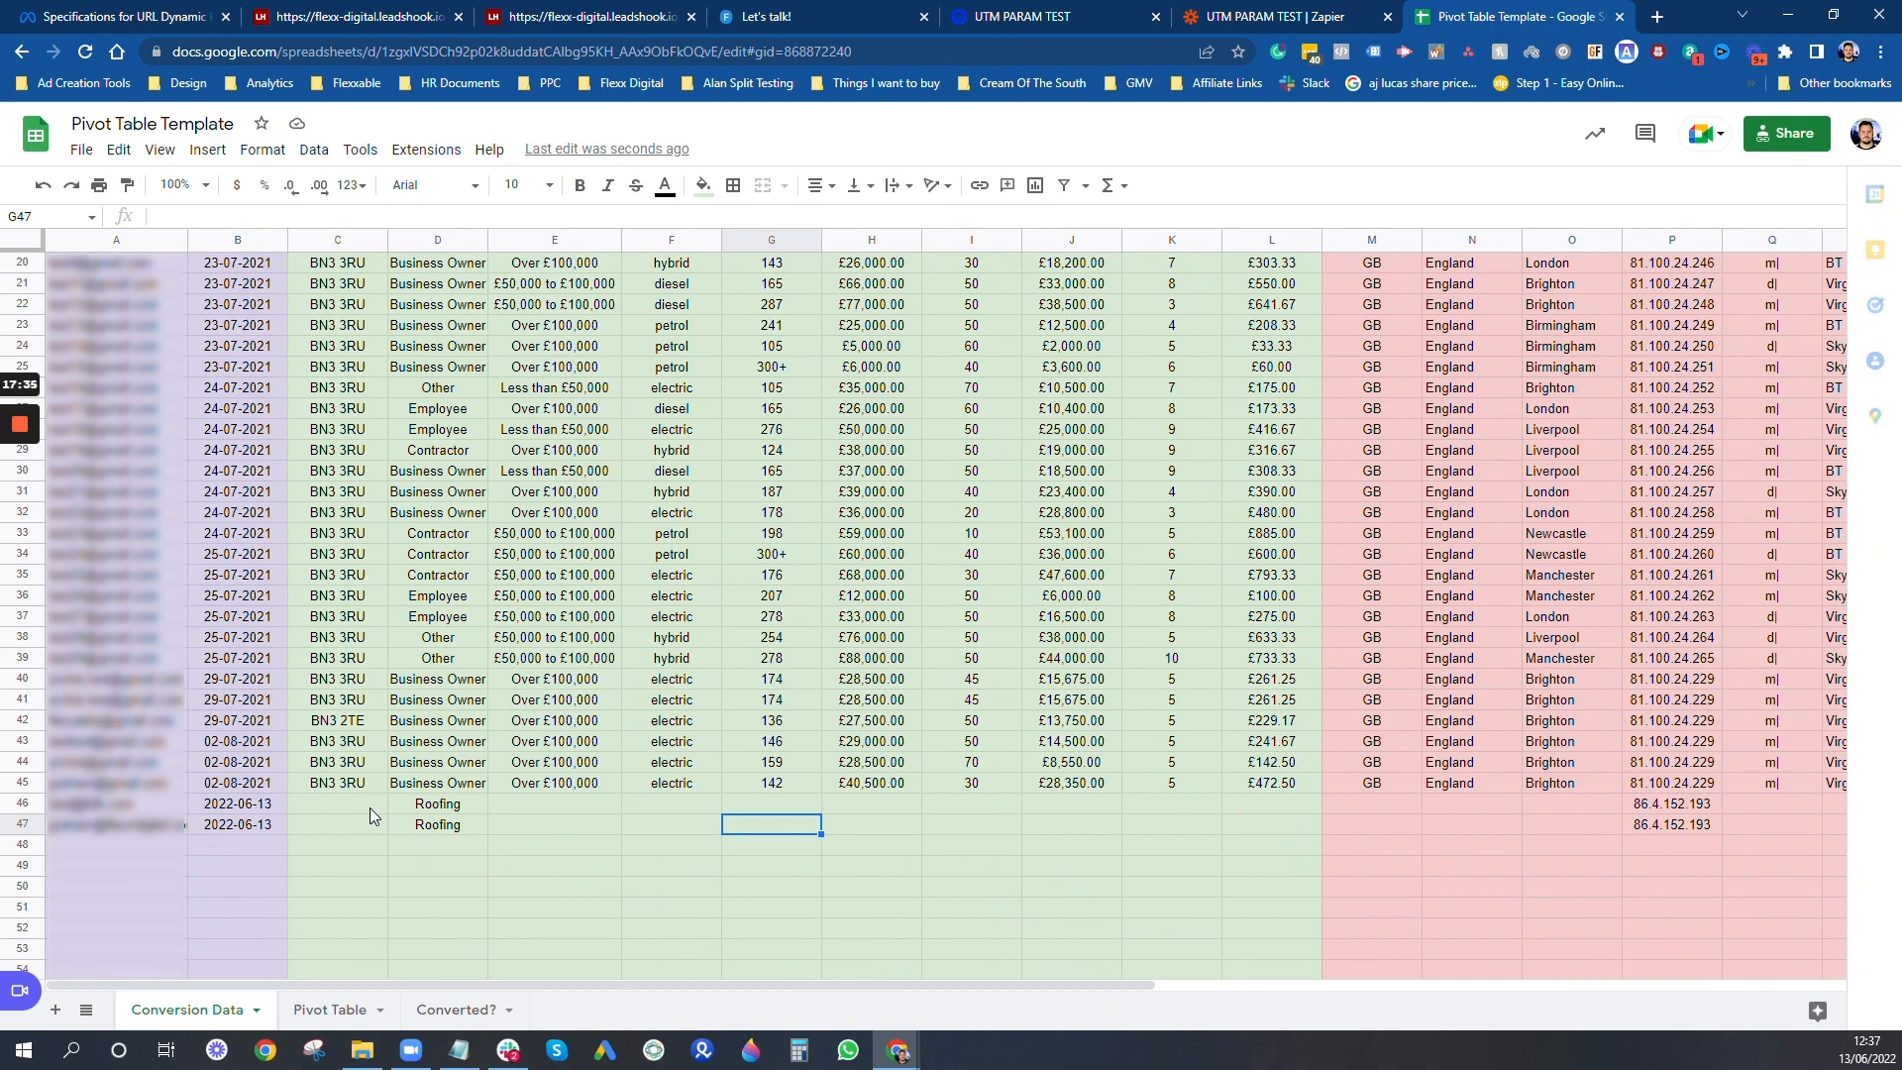
pyautogui.press('Tab')
pyautogui.press('Tab')
pyautogui.press('Tab')
pyautogui.press('Tab')
pyautogui.press('Tab')
pyautogui.press('Tab')
pyautogui.press('Tab')
pyautogui.press('Tab')
pyautogui.press('Tab')
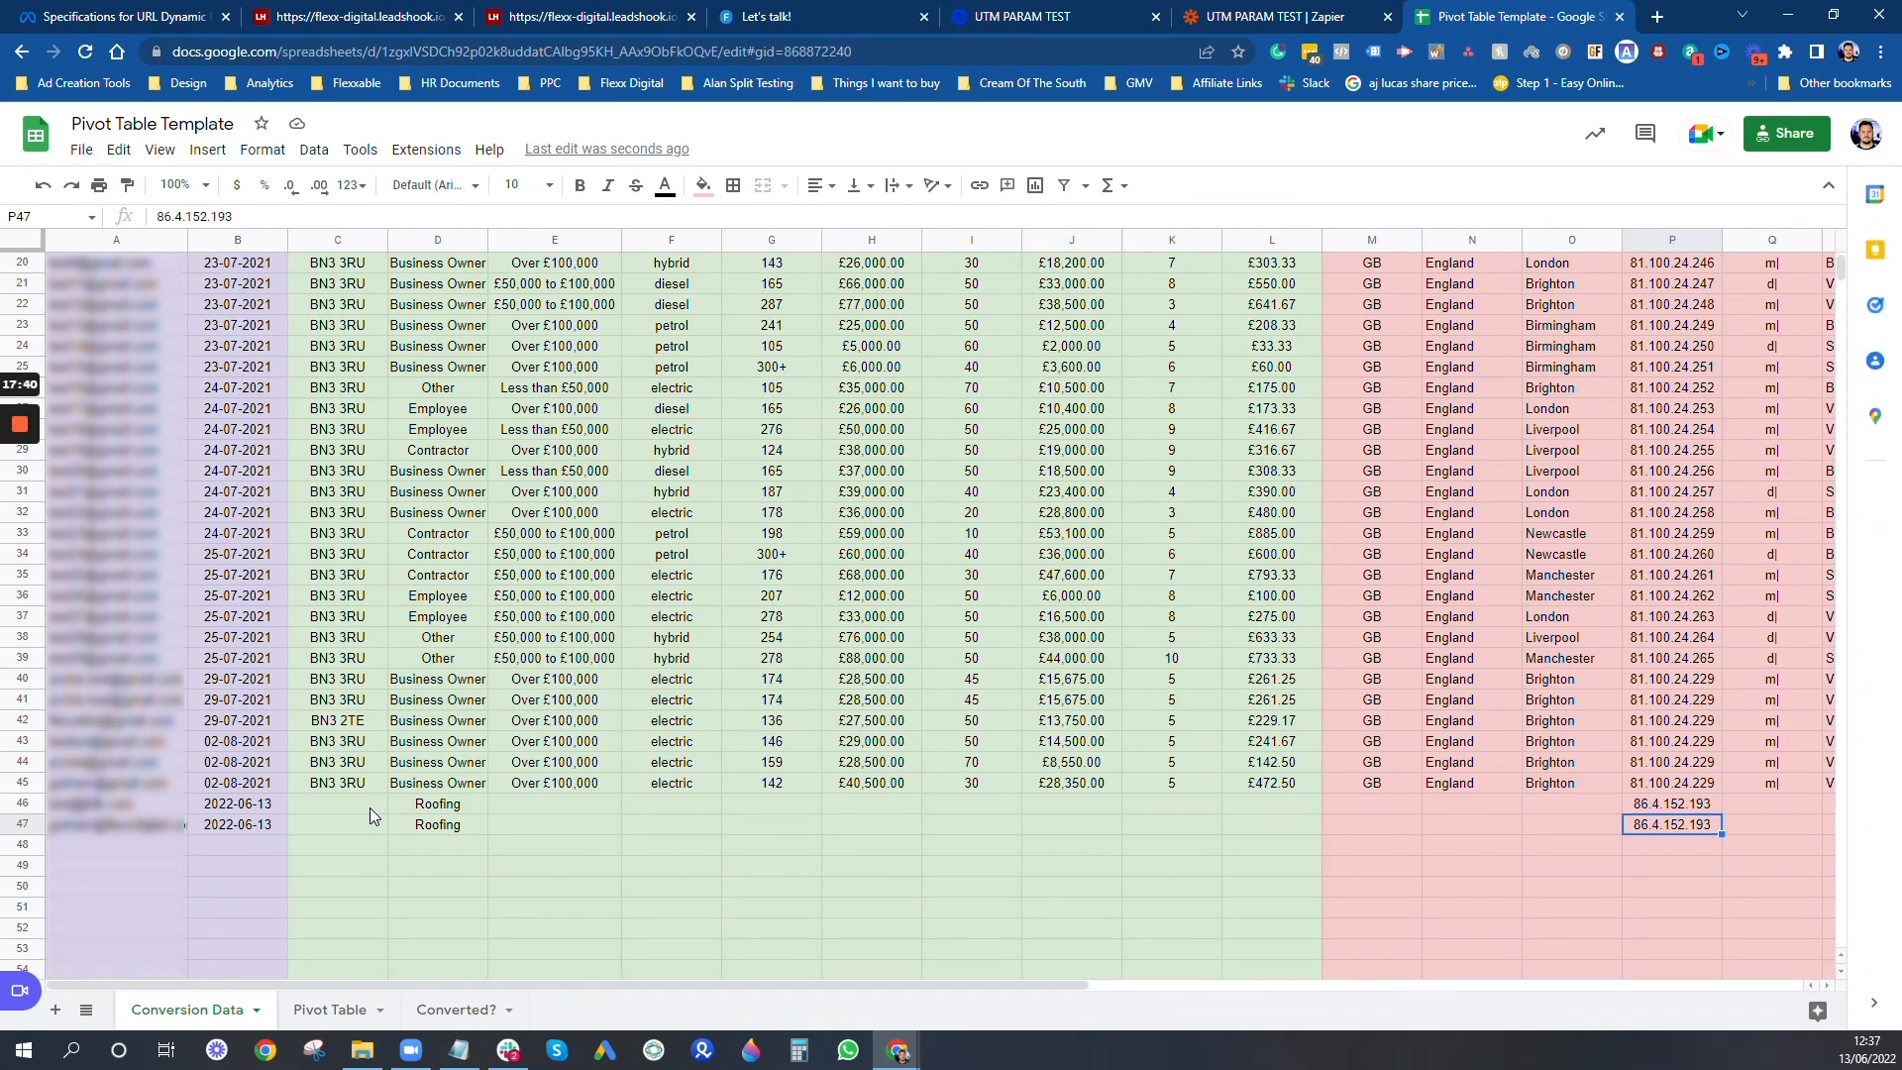
# - Check row 47's variant, campaign, ad set, ad and placement values against the UTM values sent through the survey
pyautogui.press('Tab')
pyautogui.press('Tab')
pyautogui.press('Tab')
pyautogui.press('Tab')
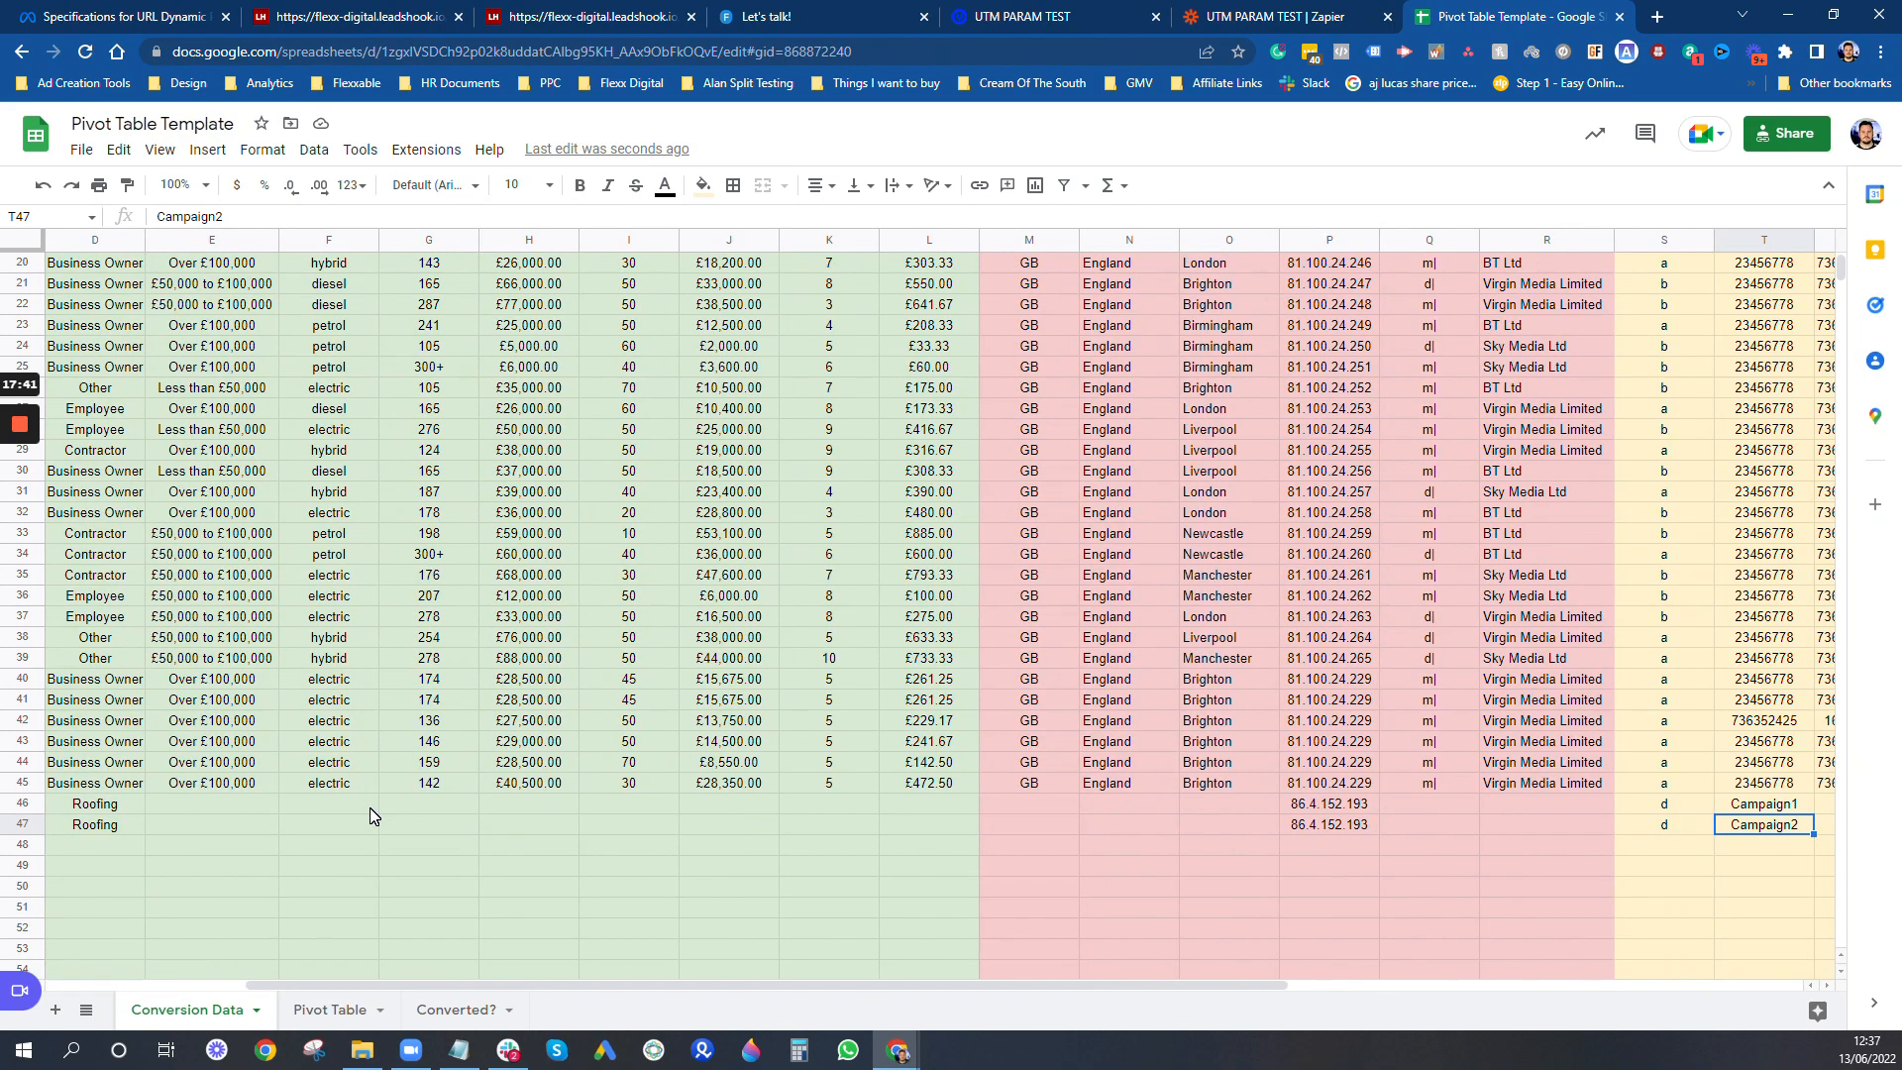
pyautogui.press('Tab')
pyautogui.press('Tab')
pyautogui.press('Tab')
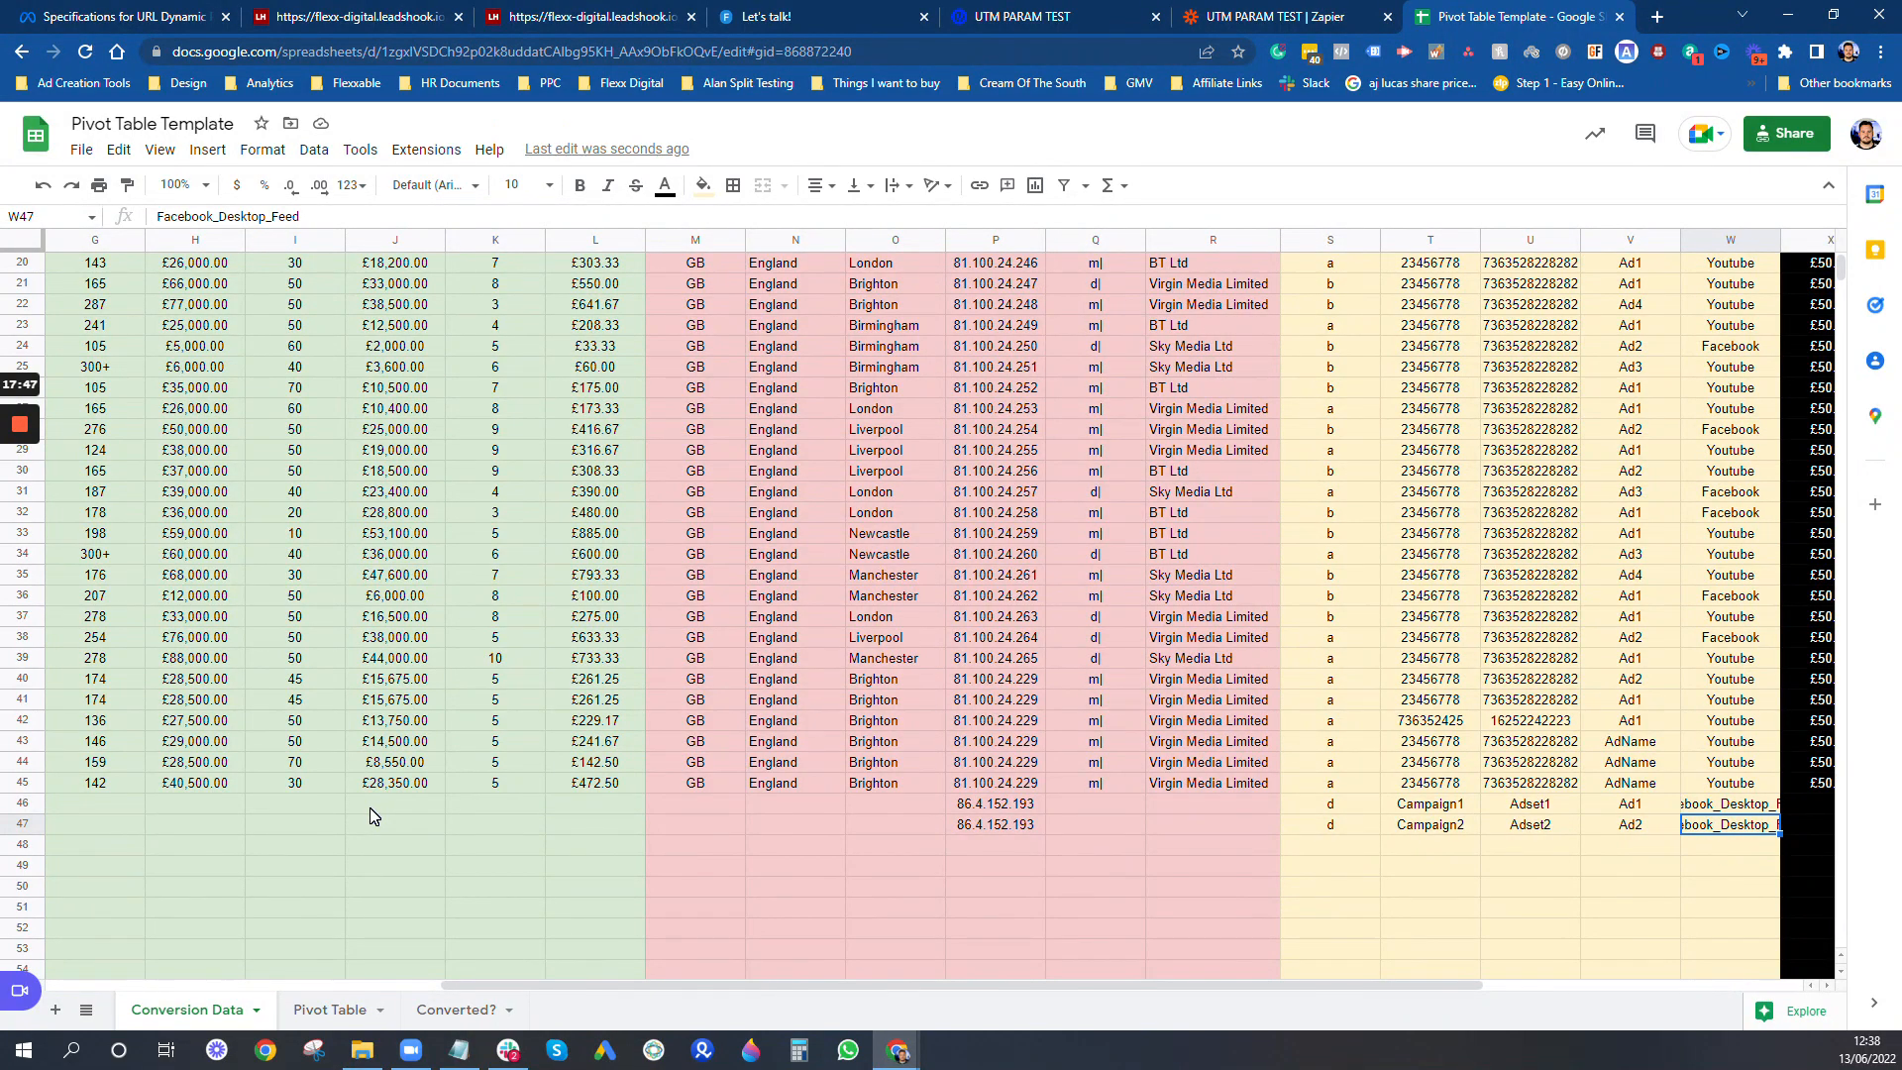
pyautogui.press('Tab')
pyautogui.press('Tab')
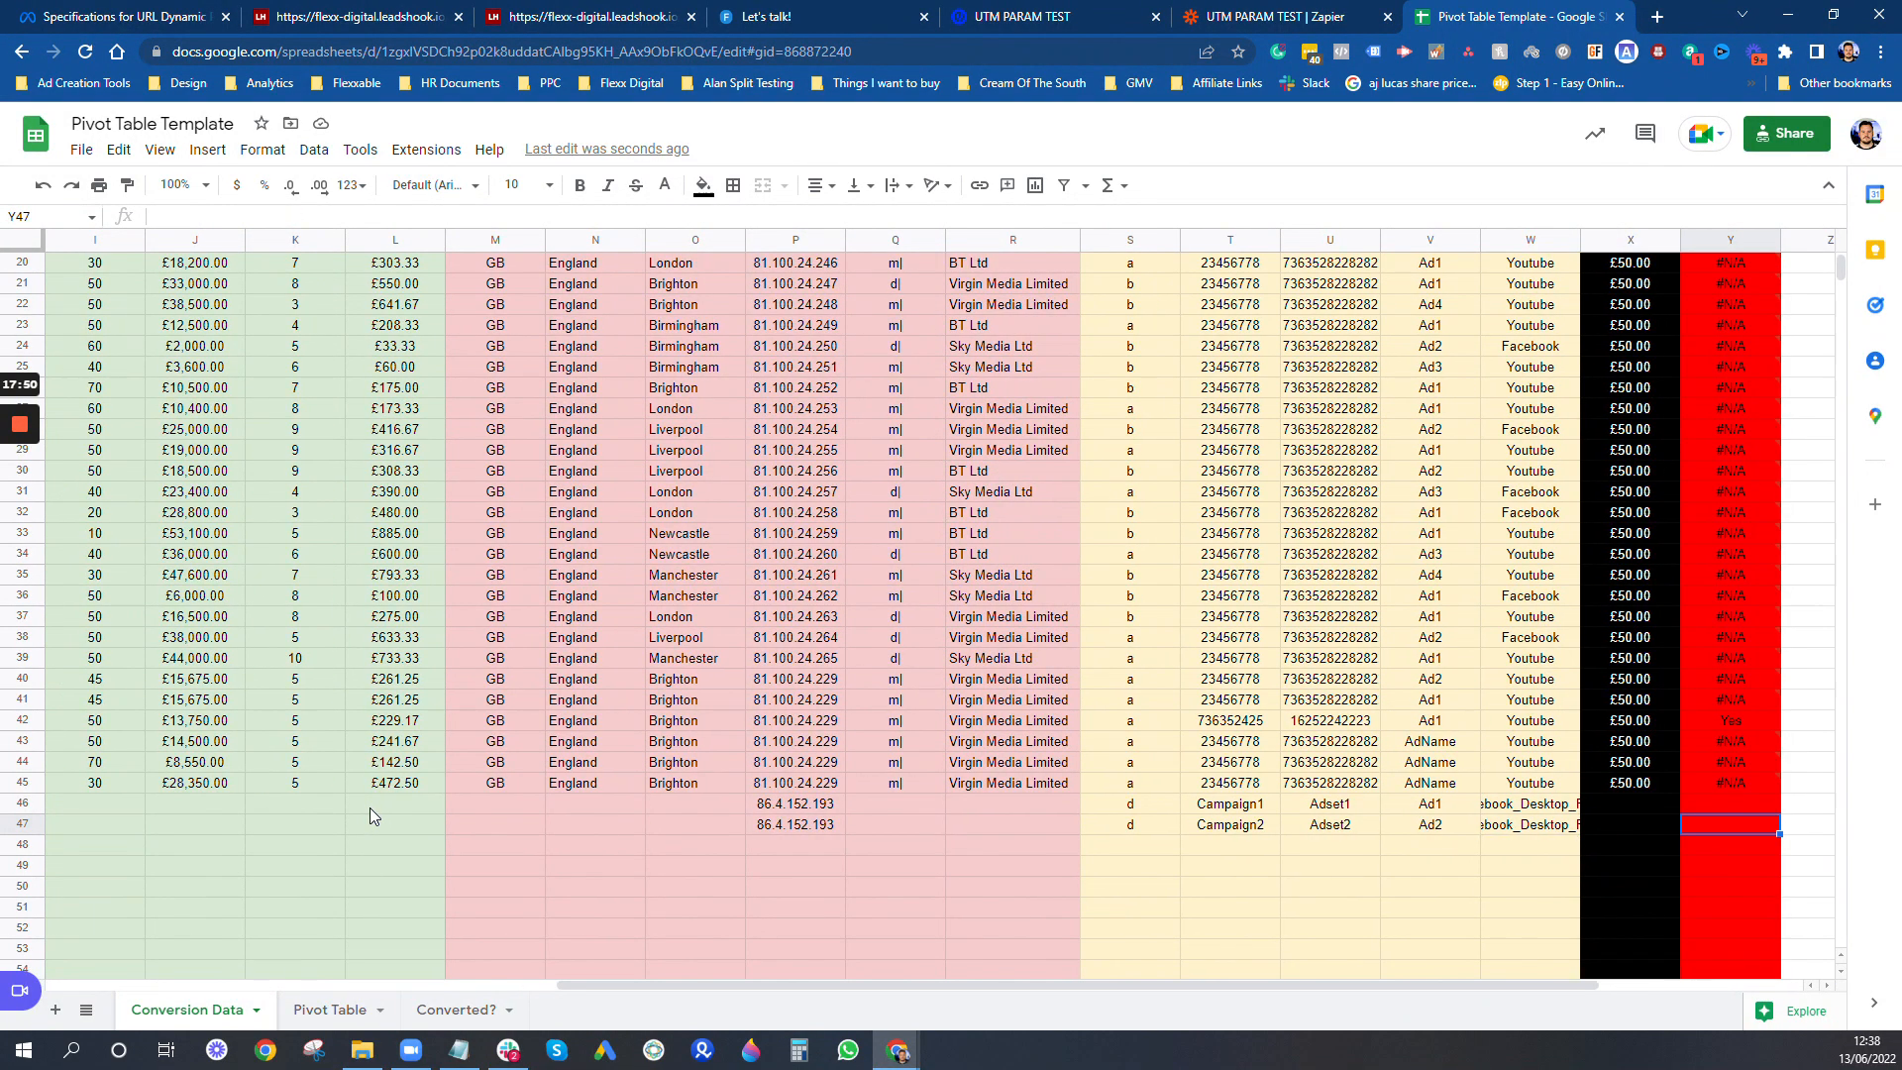
pyautogui.press('Left')
pyautogui.press('Left')
pyautogui.press('Left')
pyautogui.press('Left')
pyautogui.press('Left')
pyautogui.press('Left')
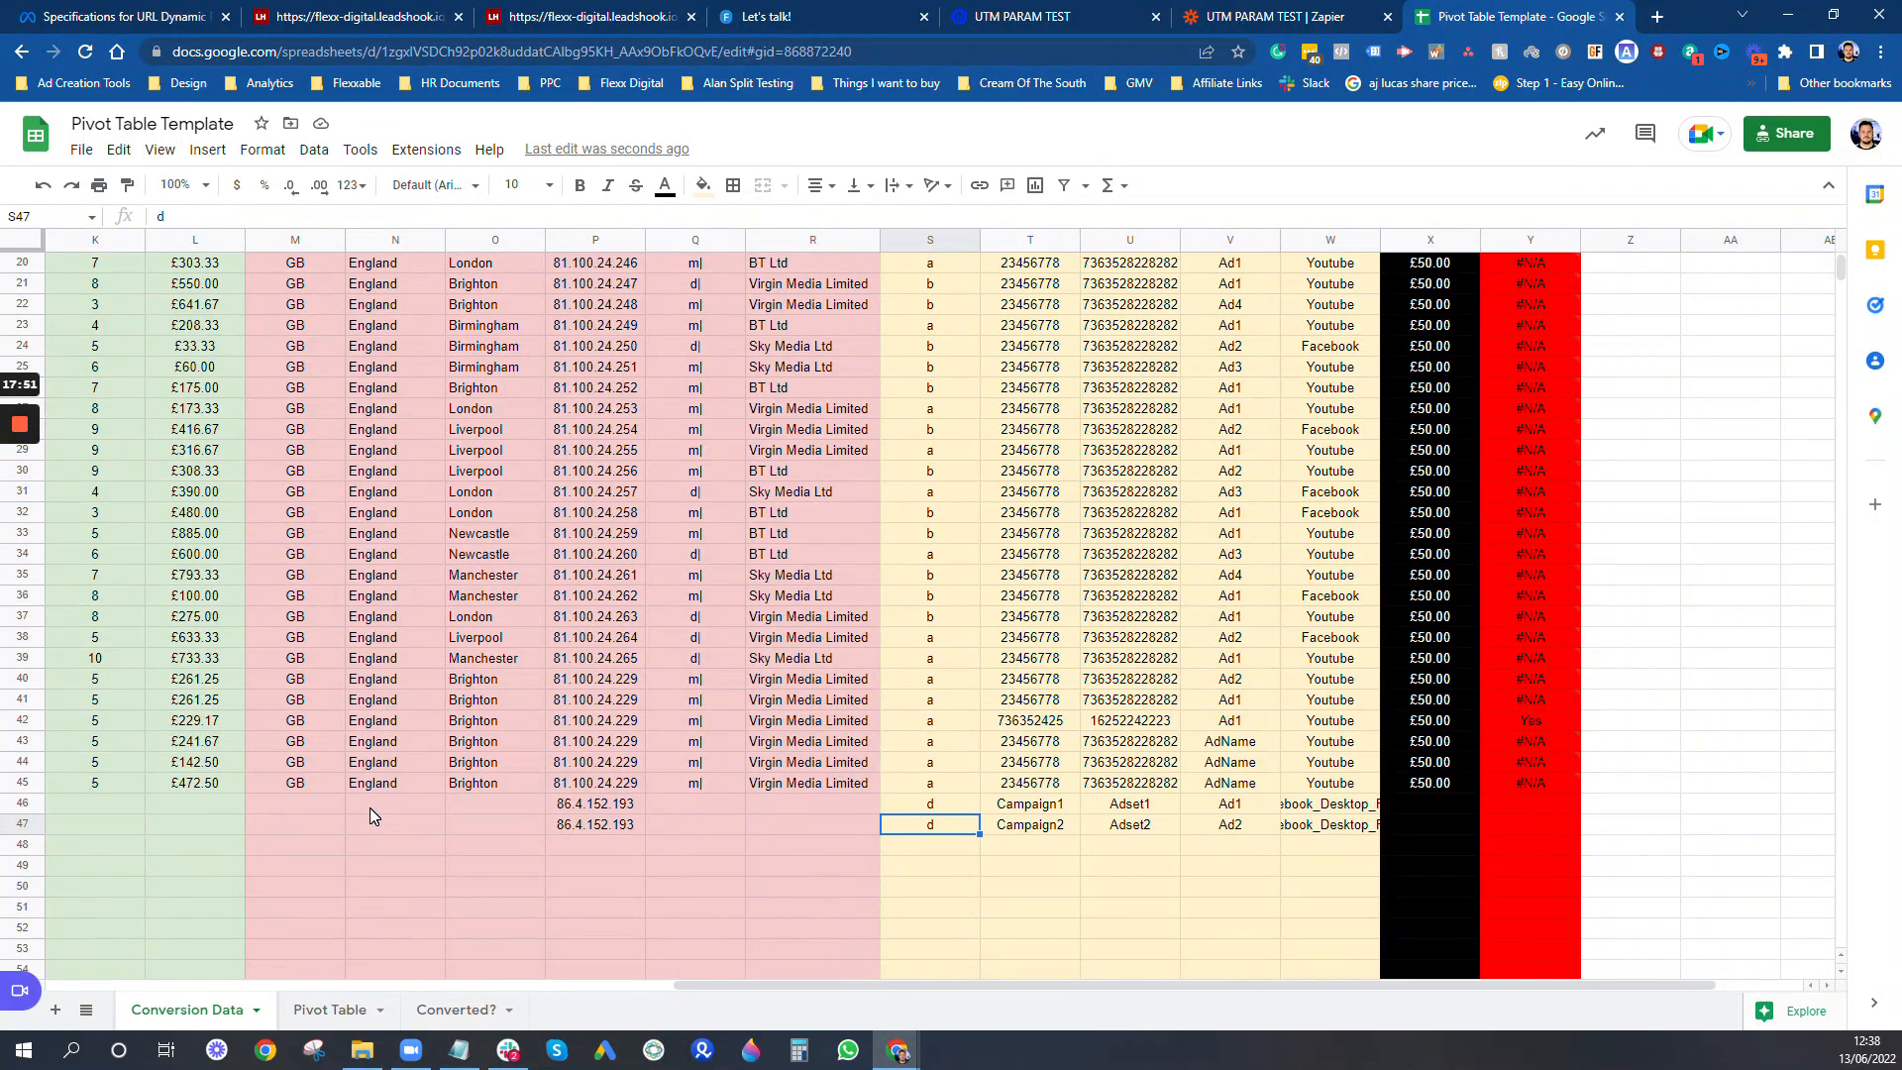
# - Check the Lead Price cells of the two newest submissions in rows 46 and 47
pyautogui.press('Right')
pyautogui.press('Right')
pyautogui.press('Right')
pyautogui.press('Right')
pyautogui.press('Right')
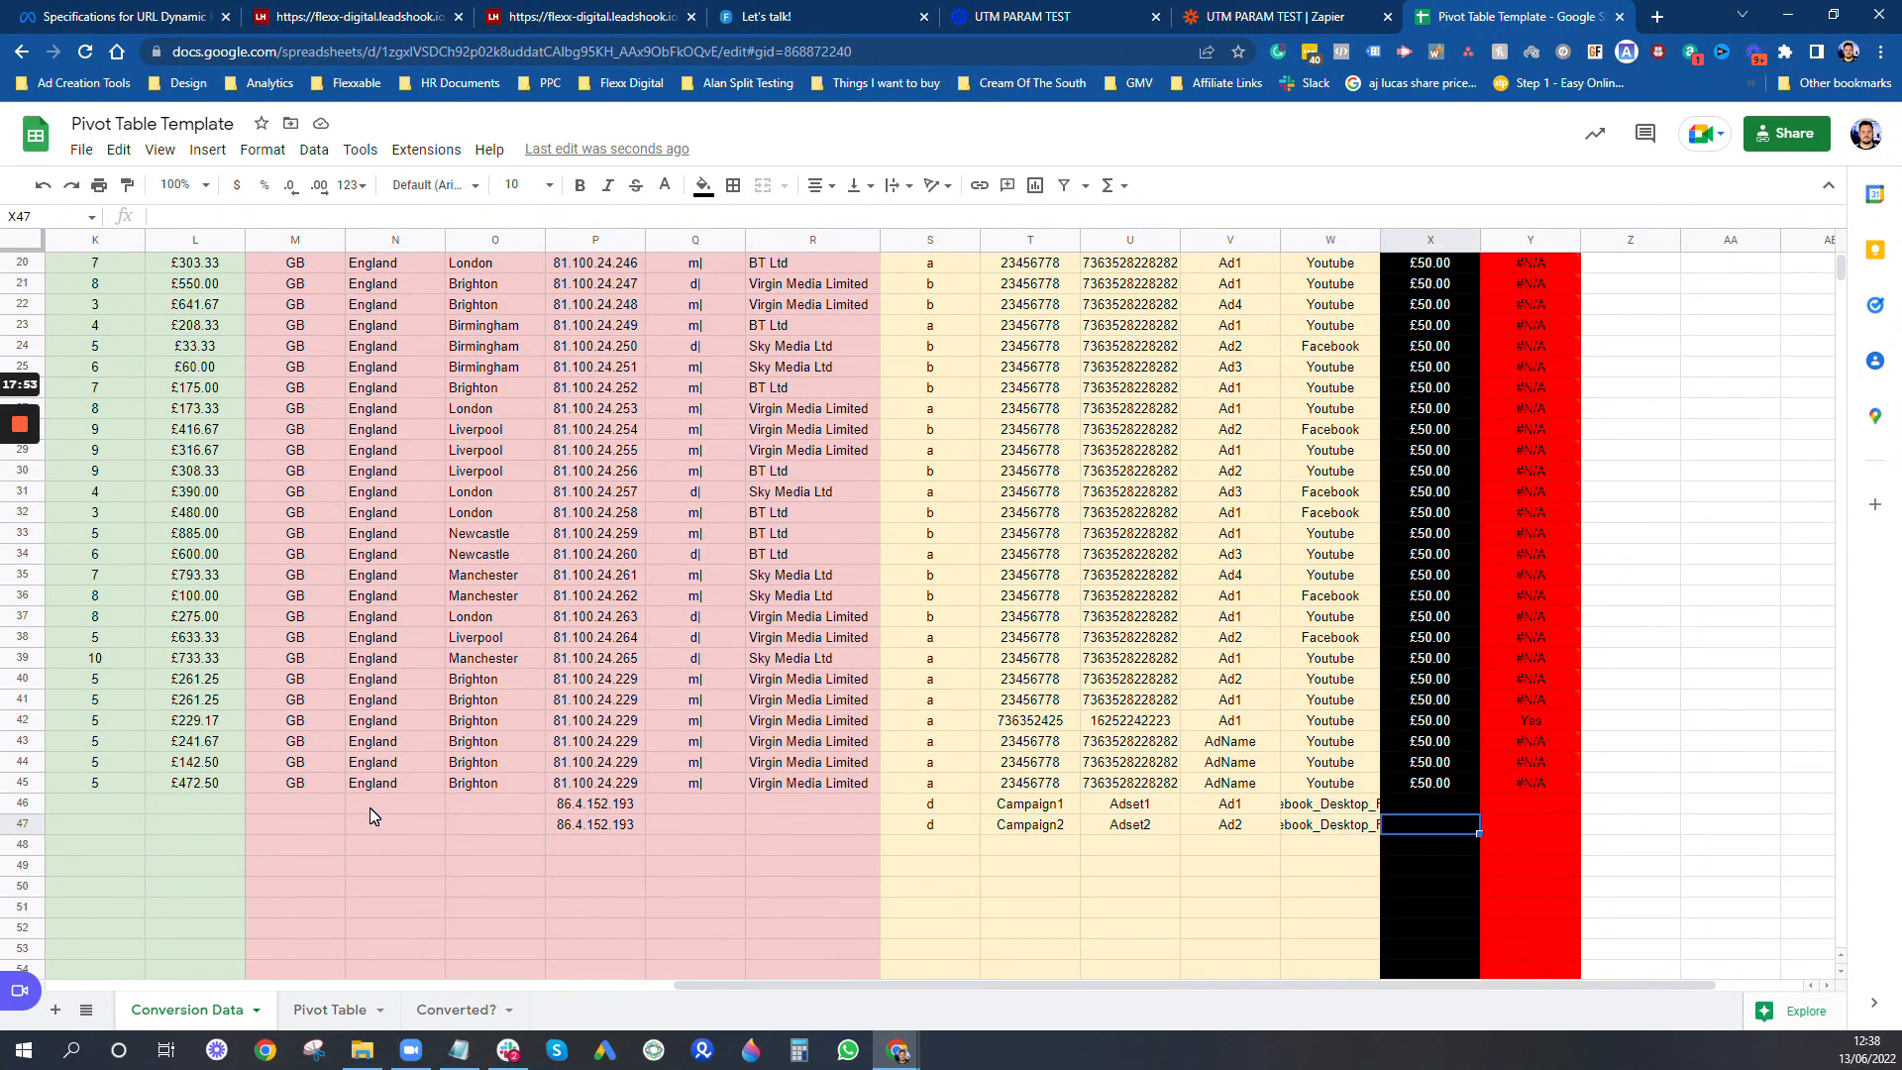
pyautogui.press('Up')
pyautogui.press('Down')
pyautogui.press('Up')
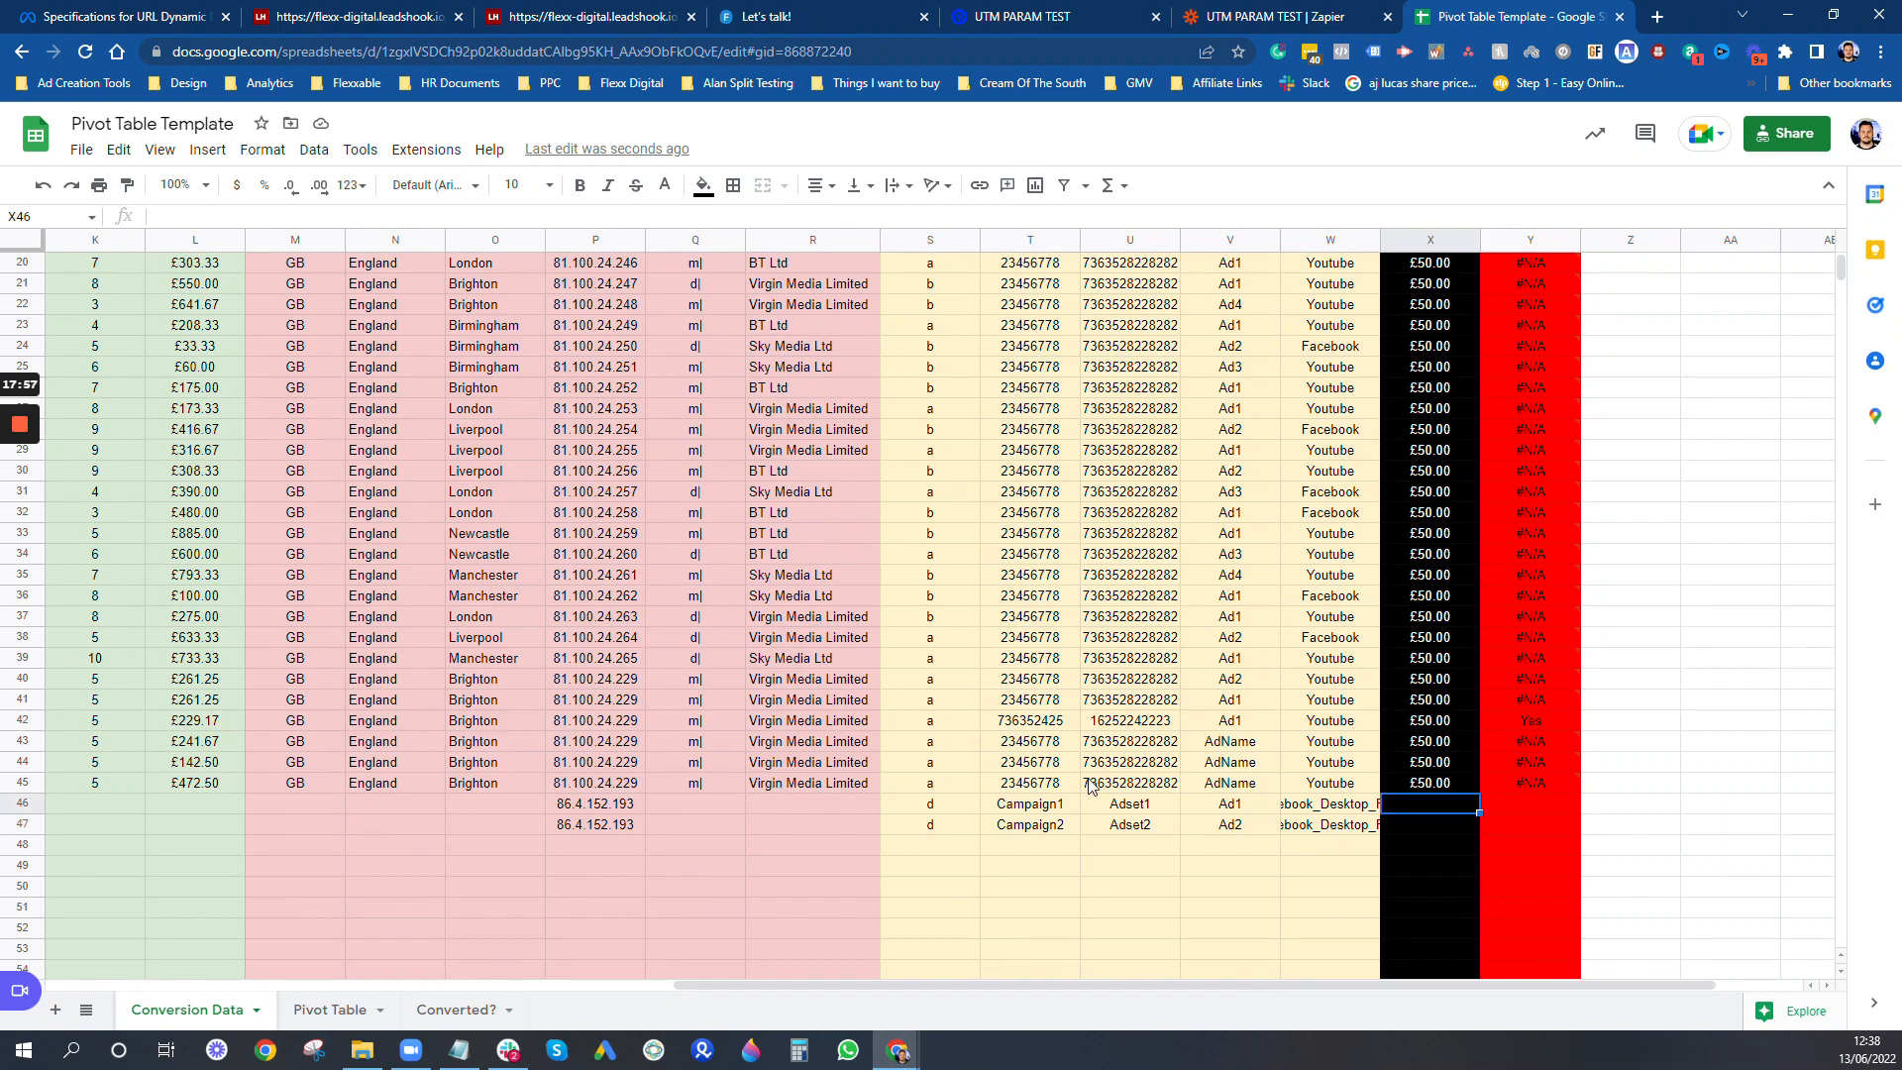
# - Switch to the UTM PARAM TEST Zap, open it for editing and expand the Google Sheets action's setup fields
pyautogui.click(1318, 16)
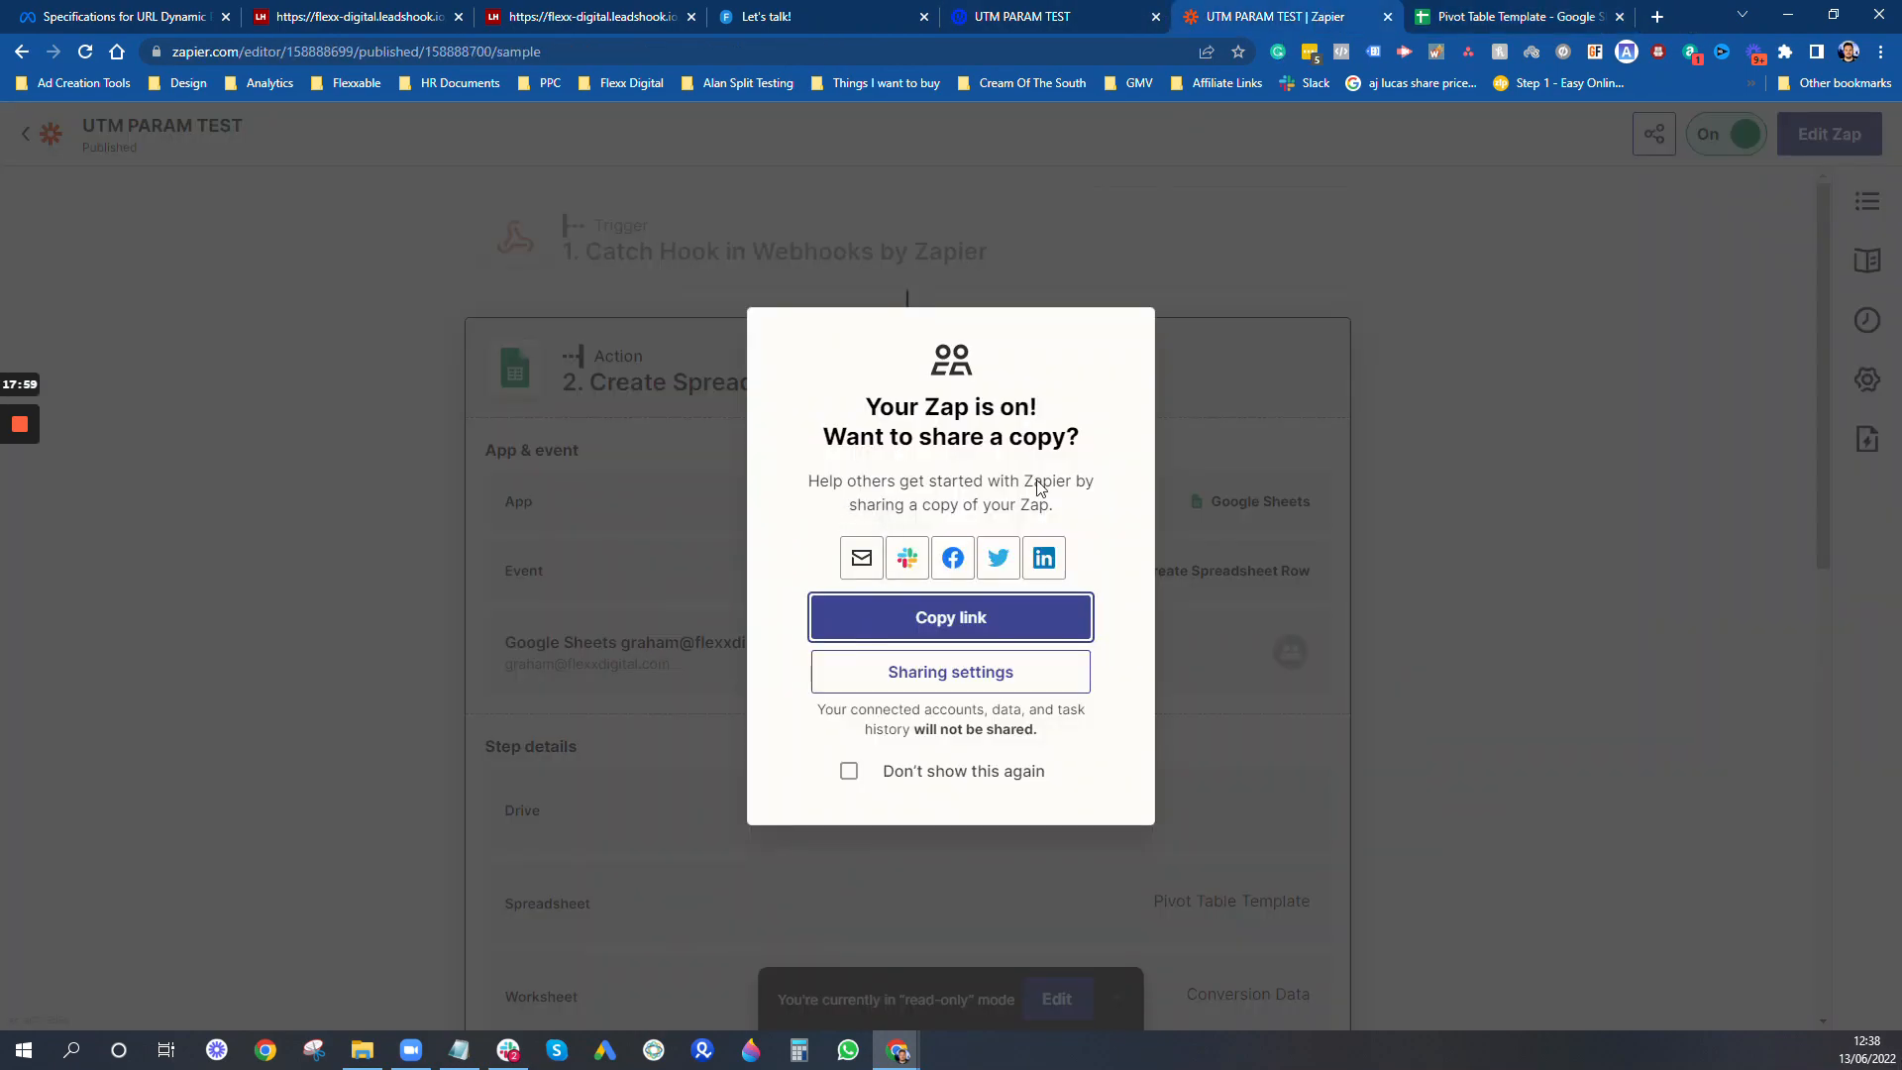
pyautogui.click(1682, 526)
pyautogui.scroll(-10, 1199, 694)
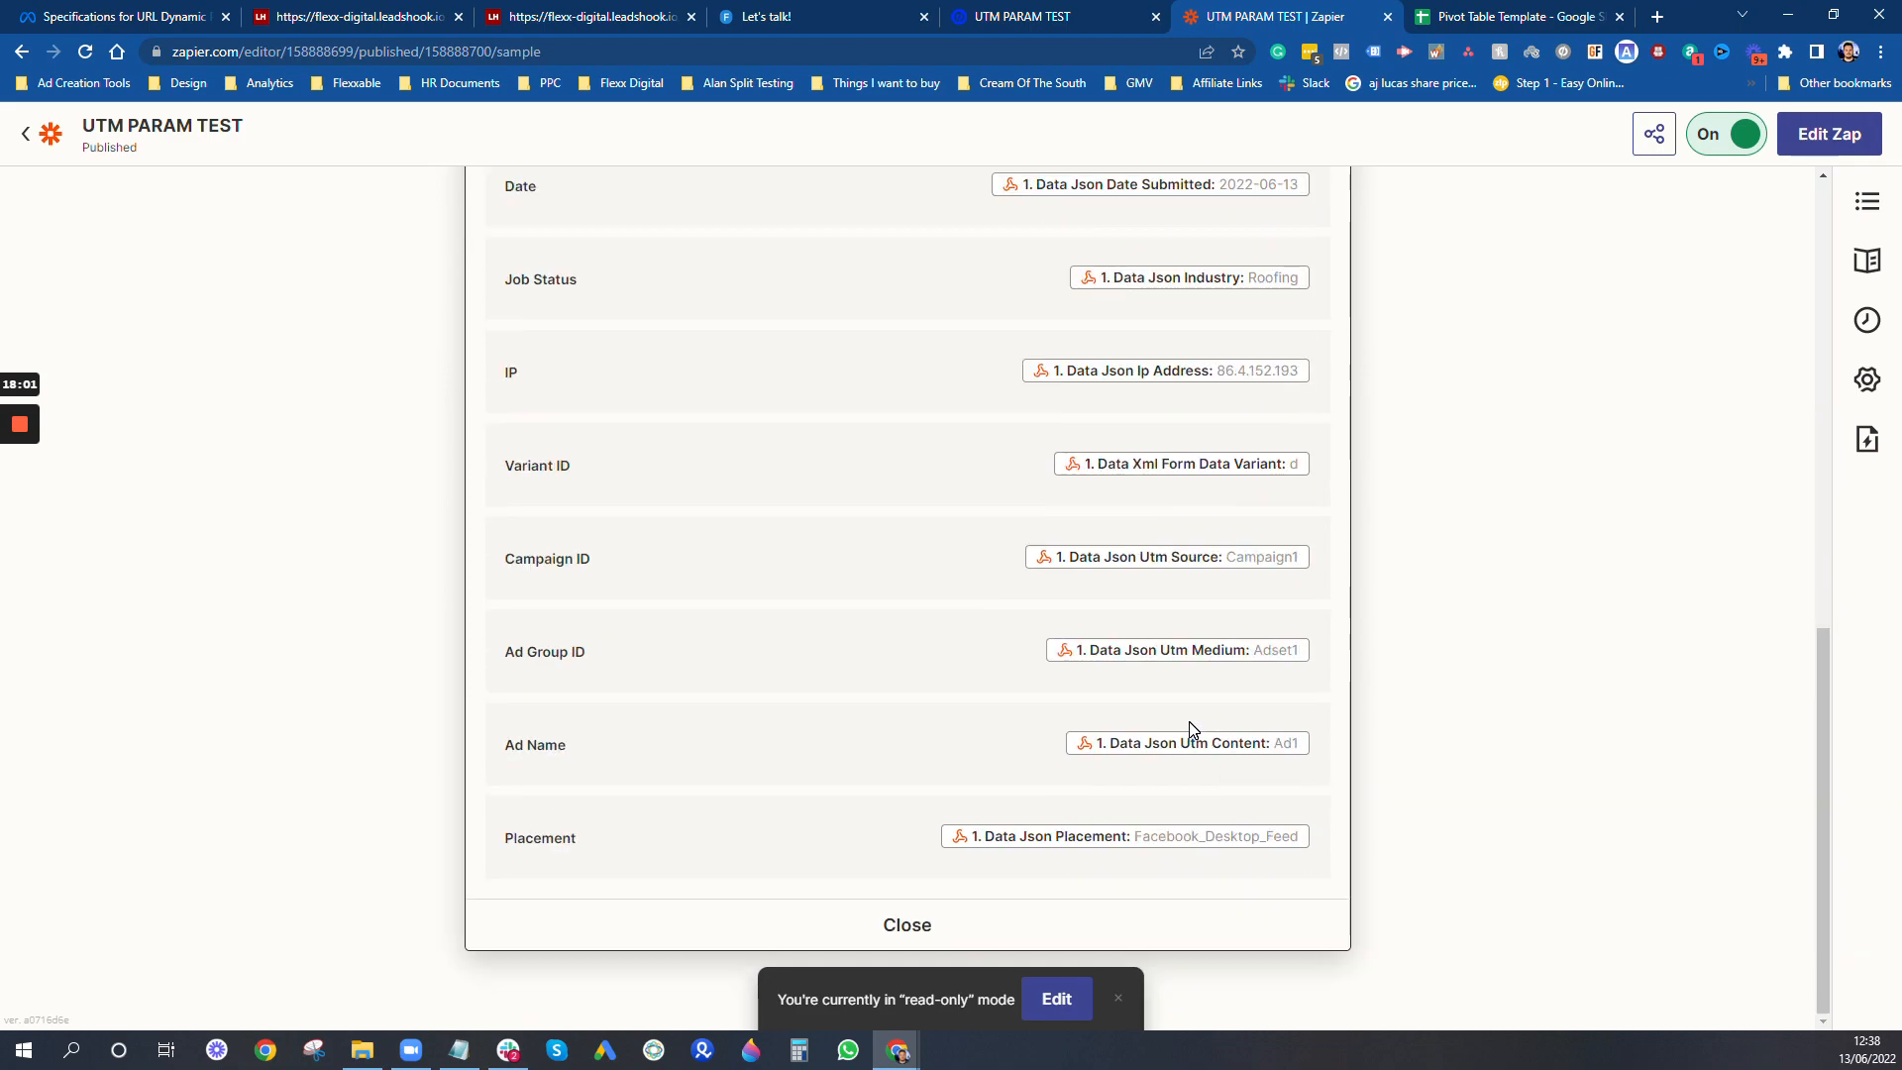
pyautogui.click(1056, 1000)
pyautogui.scroll(-5, 892, 866)
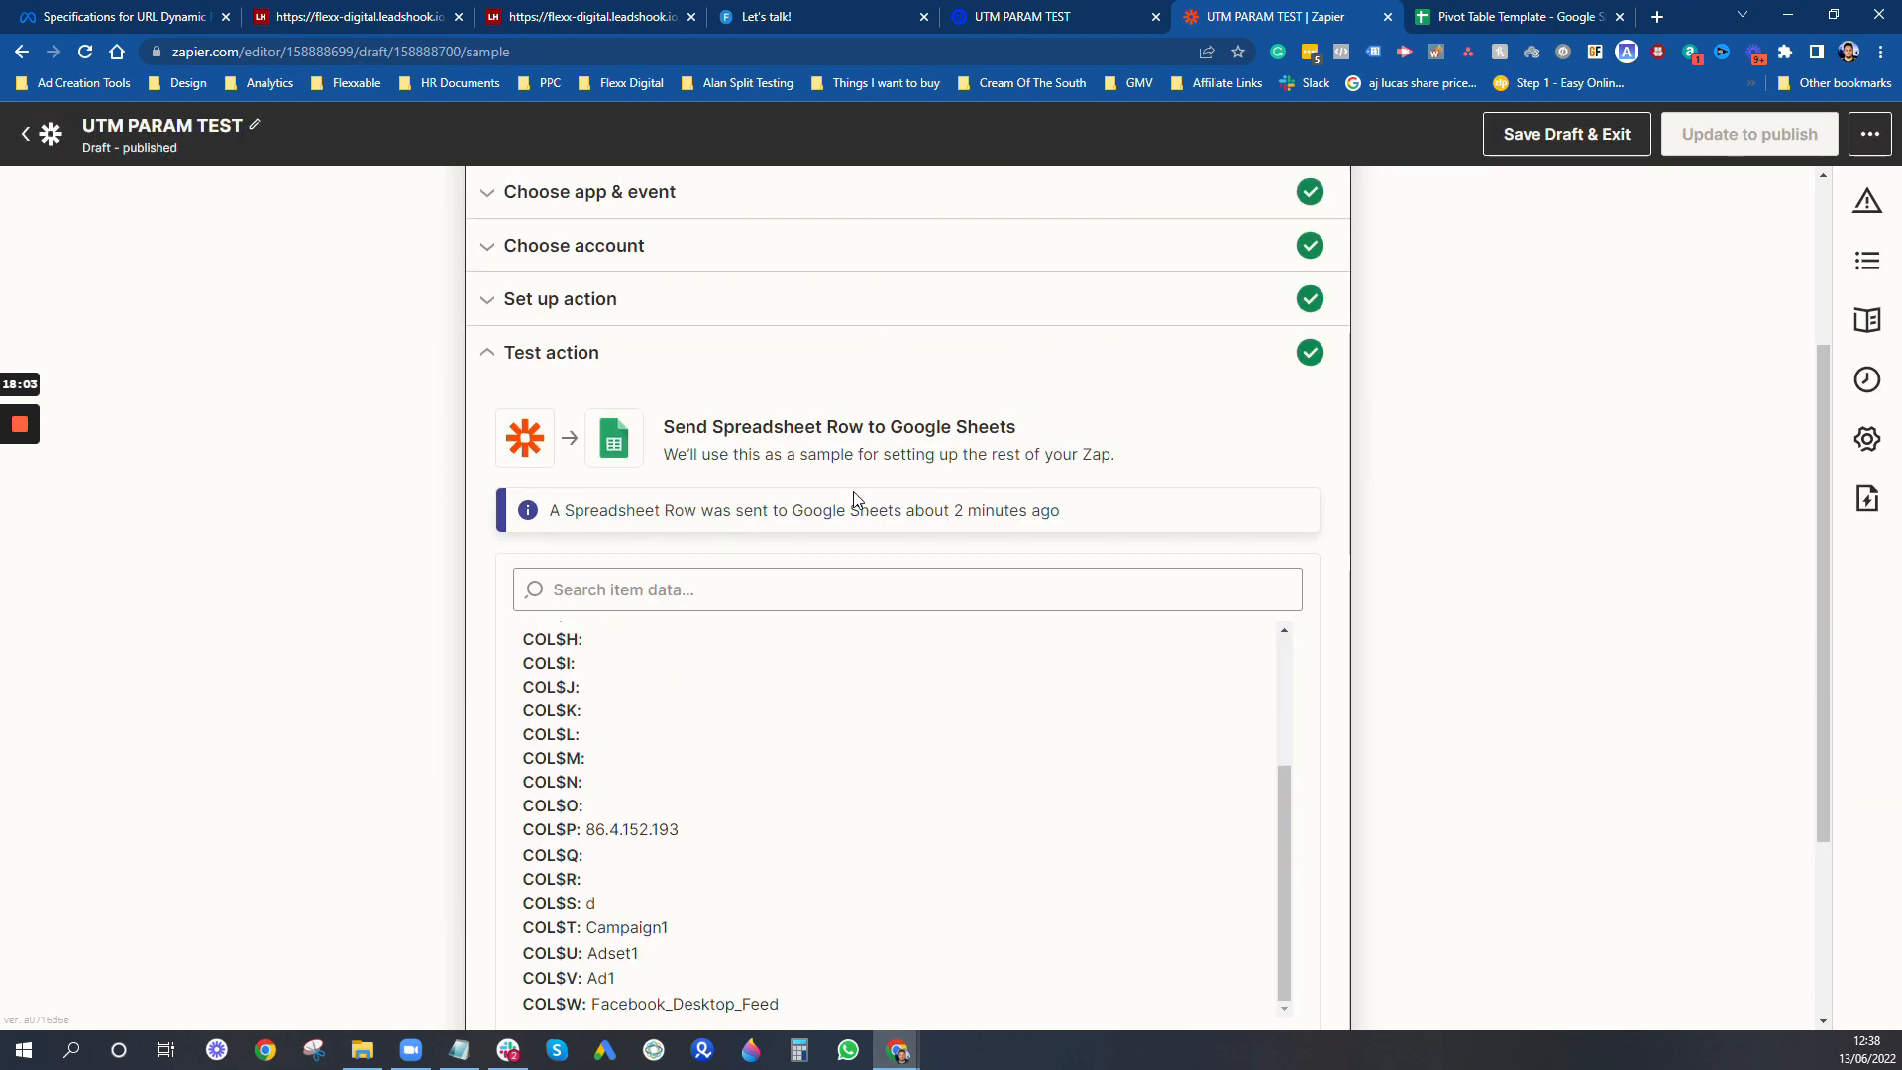
pyautogui.scroll(-3, 1277, 652)
pyautogui.scroll(5, 923, 672)
pyautogui.scroll(4, 683, 361)
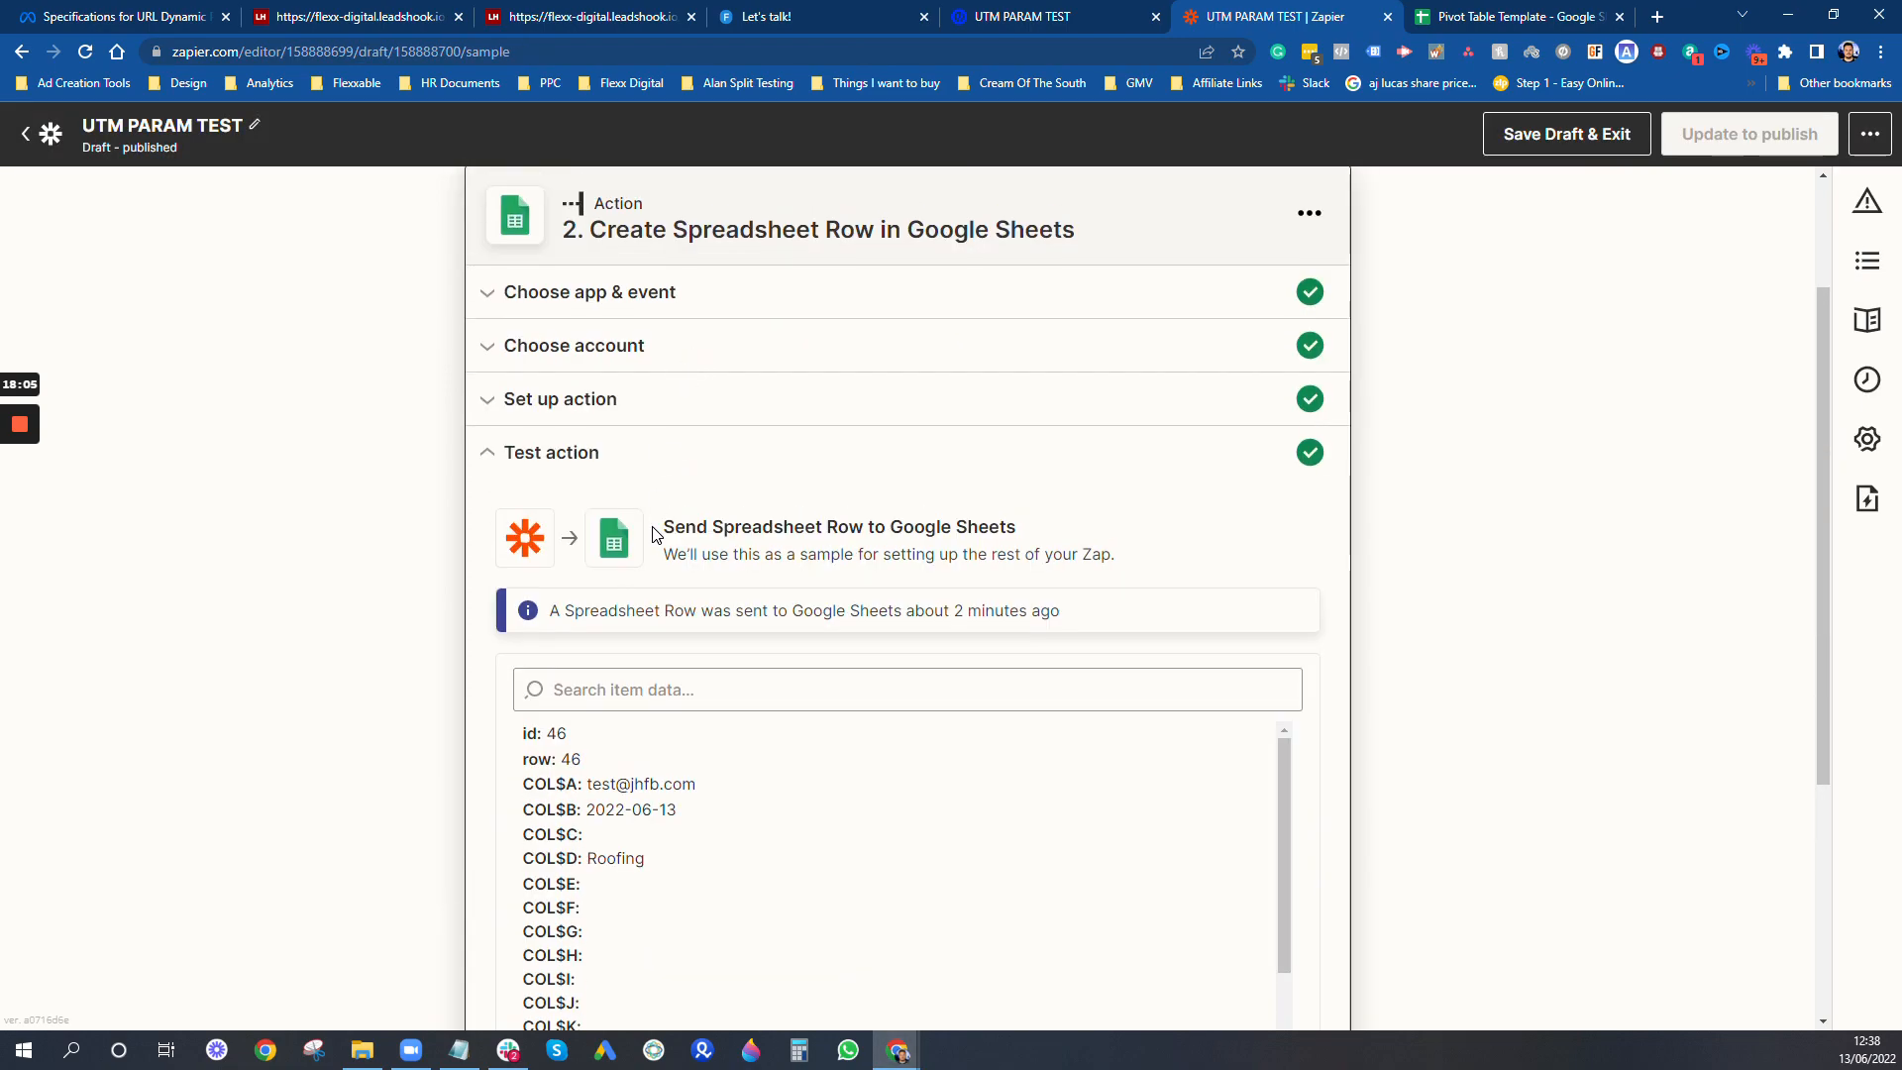
pyautogui.click(645, 422)
pyautogui.scroll(-15, 849, 896)
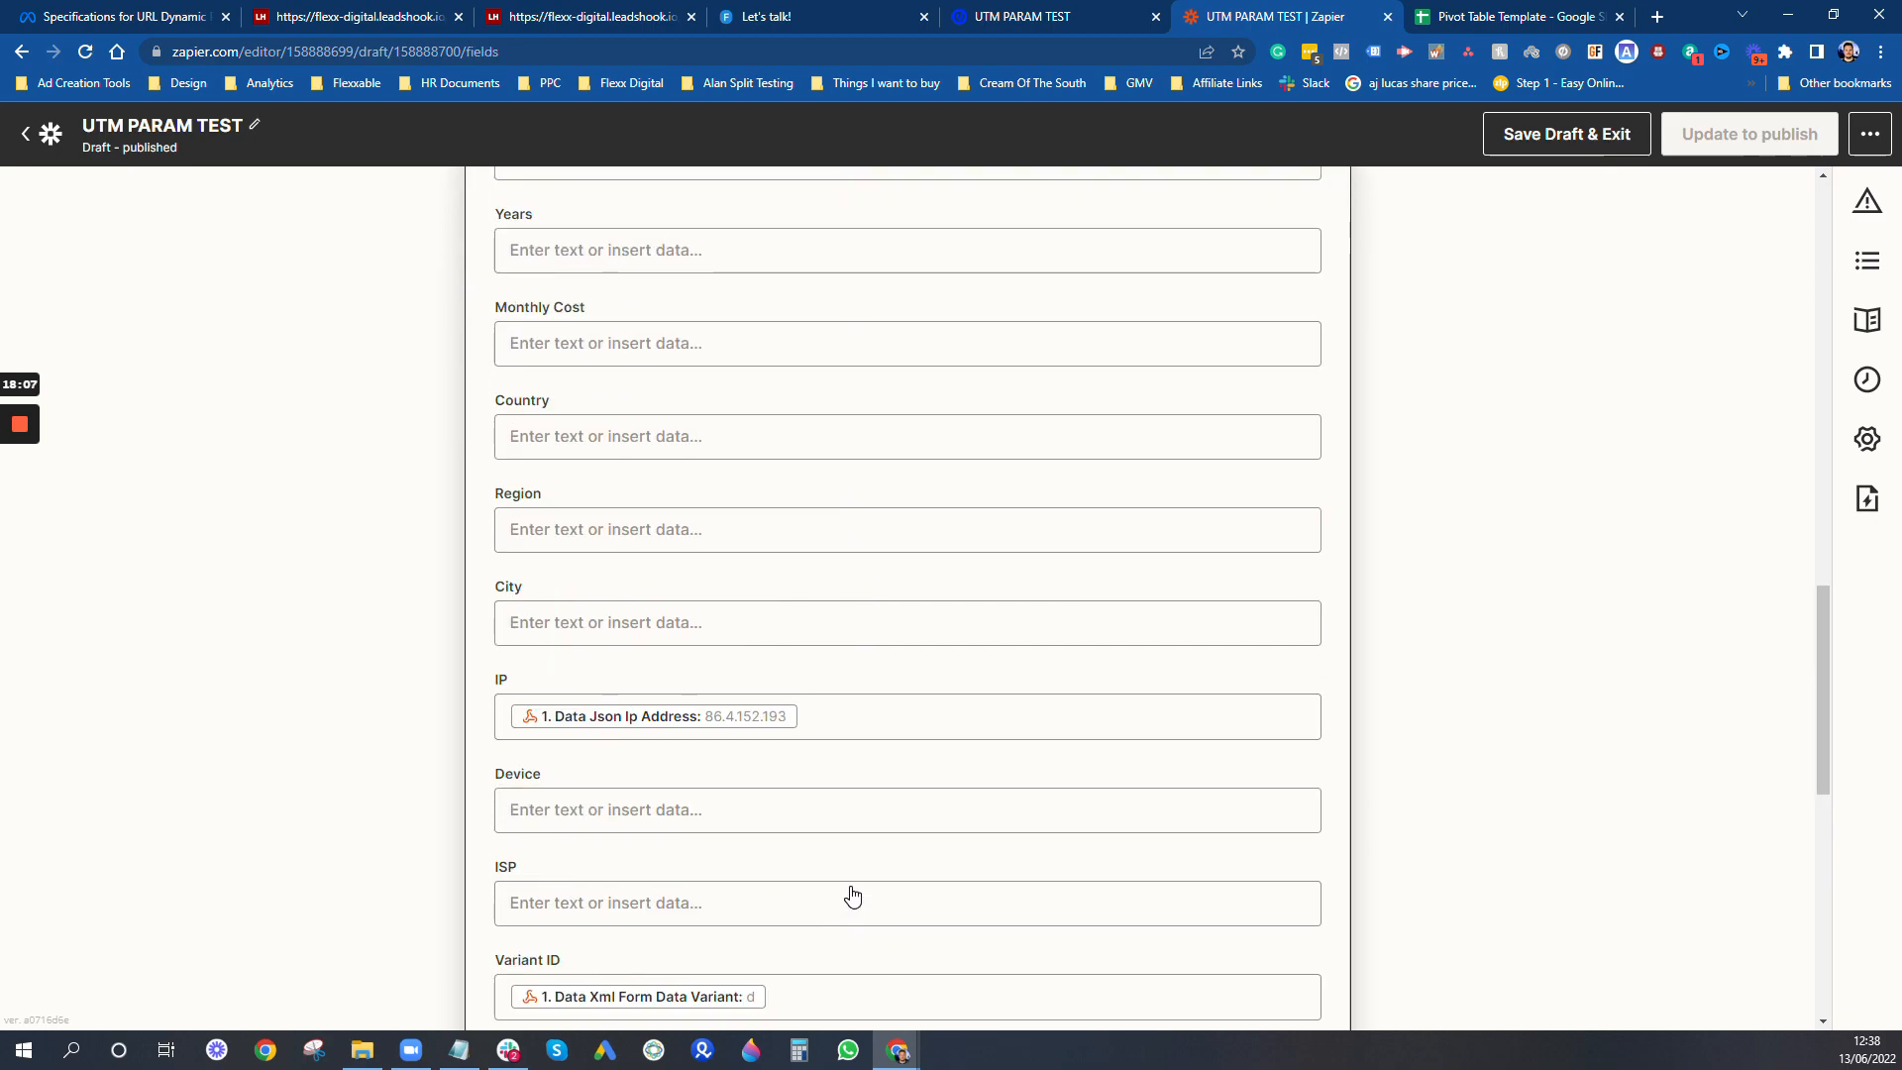
# - Set the spreadsheet row's Lead Price field to 45 and continue to the action's test
pyautogui.click(942, 652)
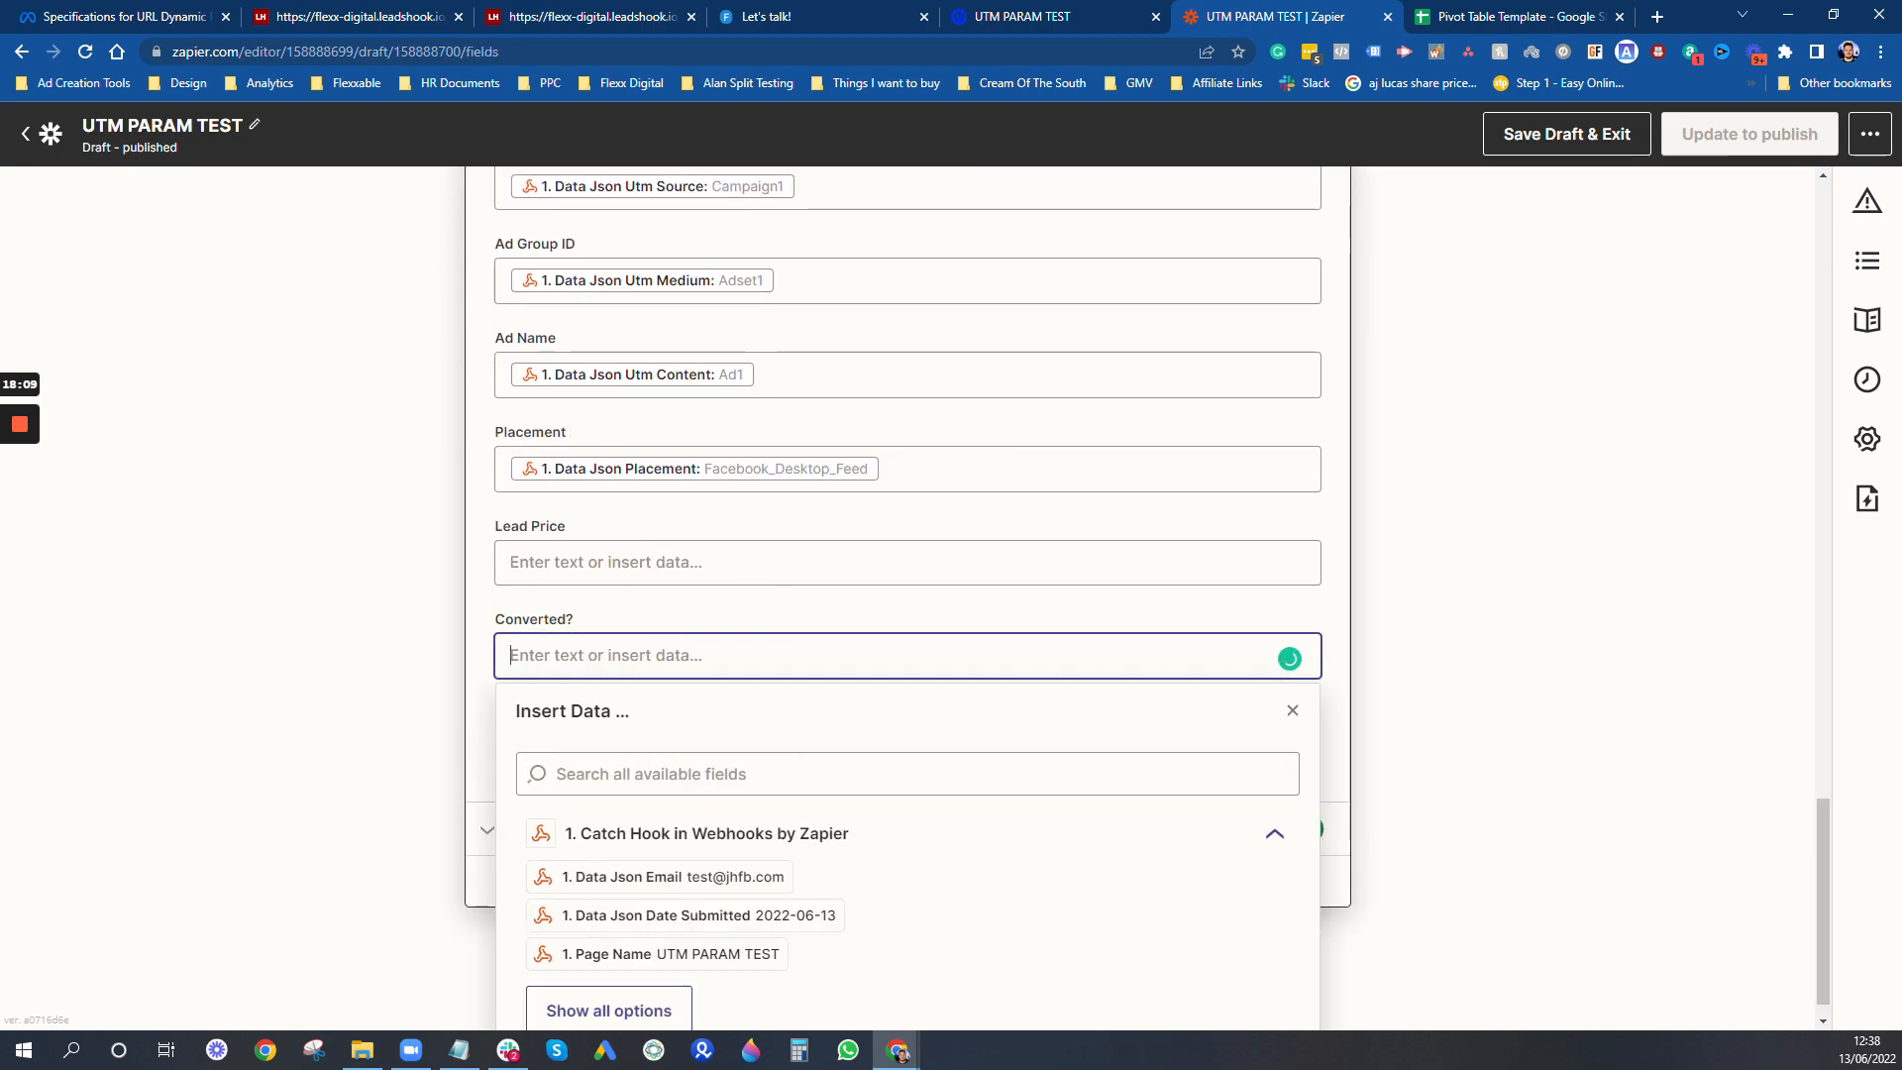
pyautogui.click(1074, 557)
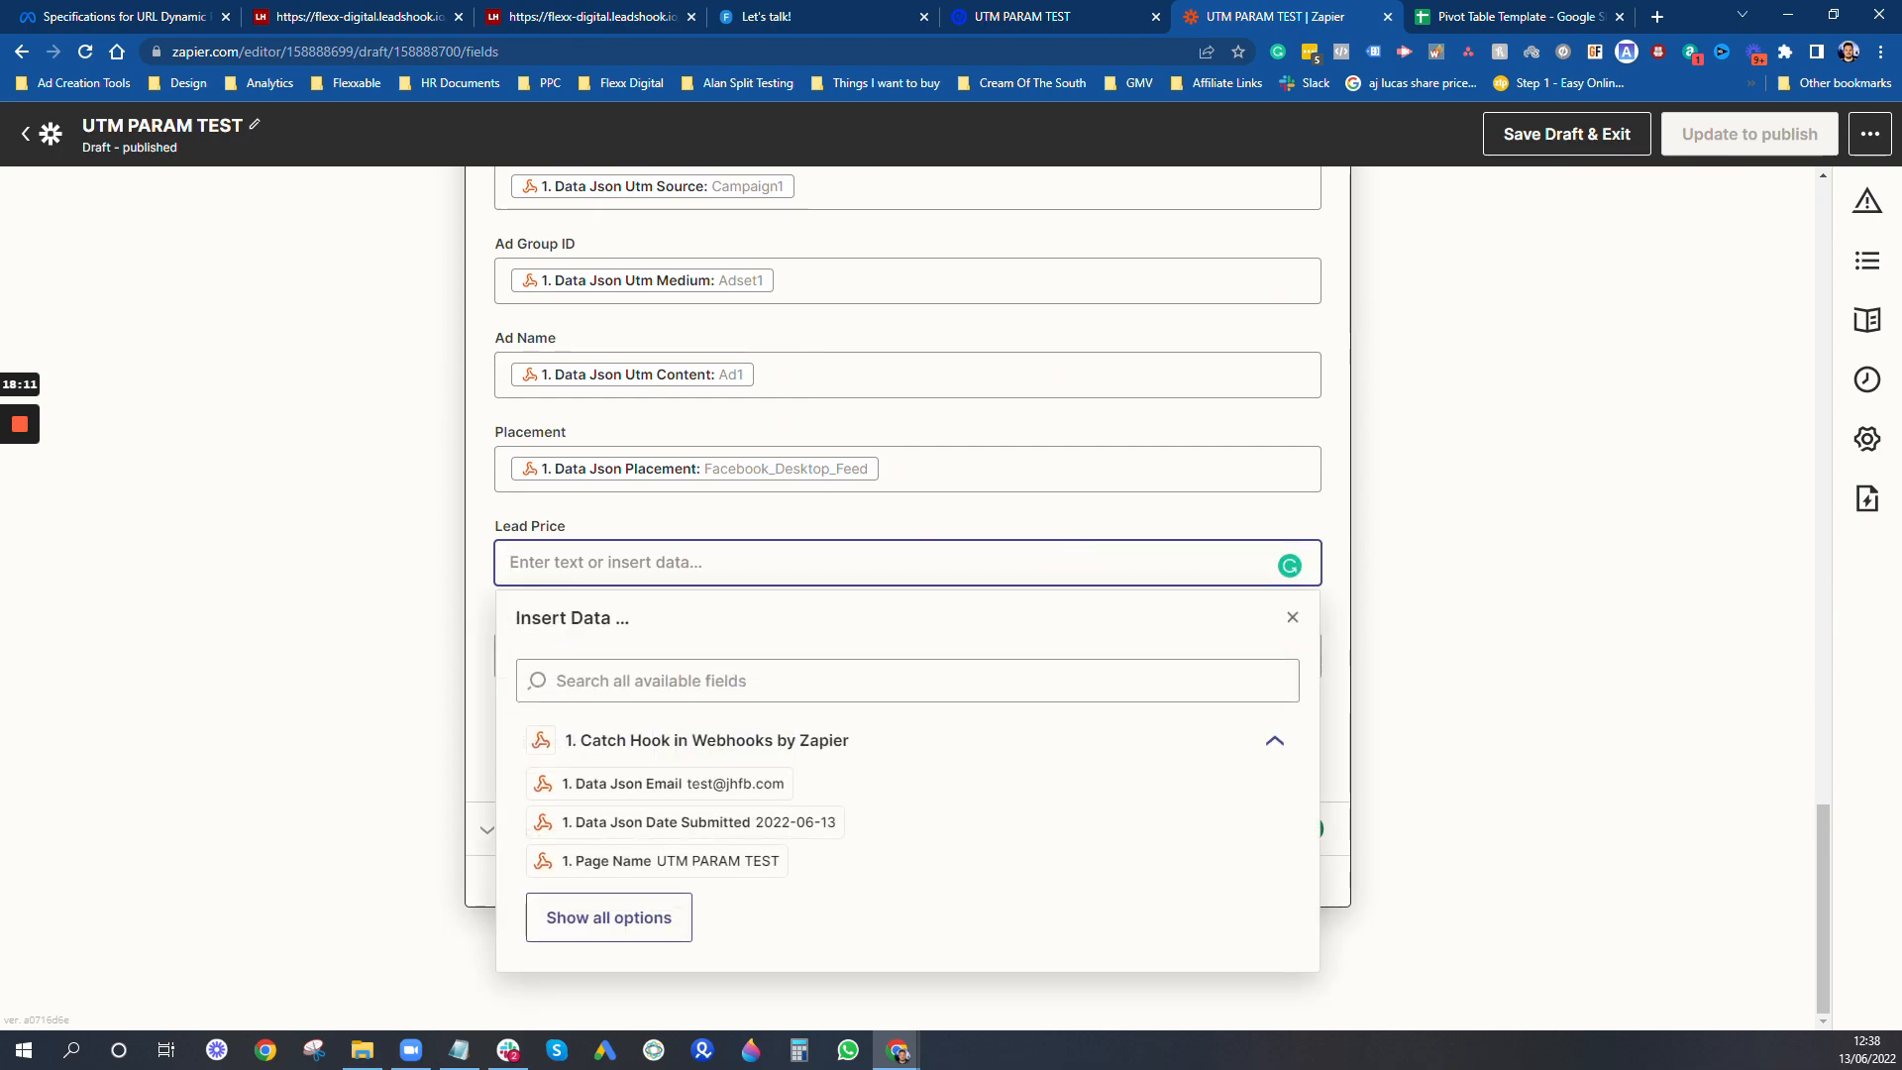
pyautogui.write('45')
pyautogui.click(1608, 602)
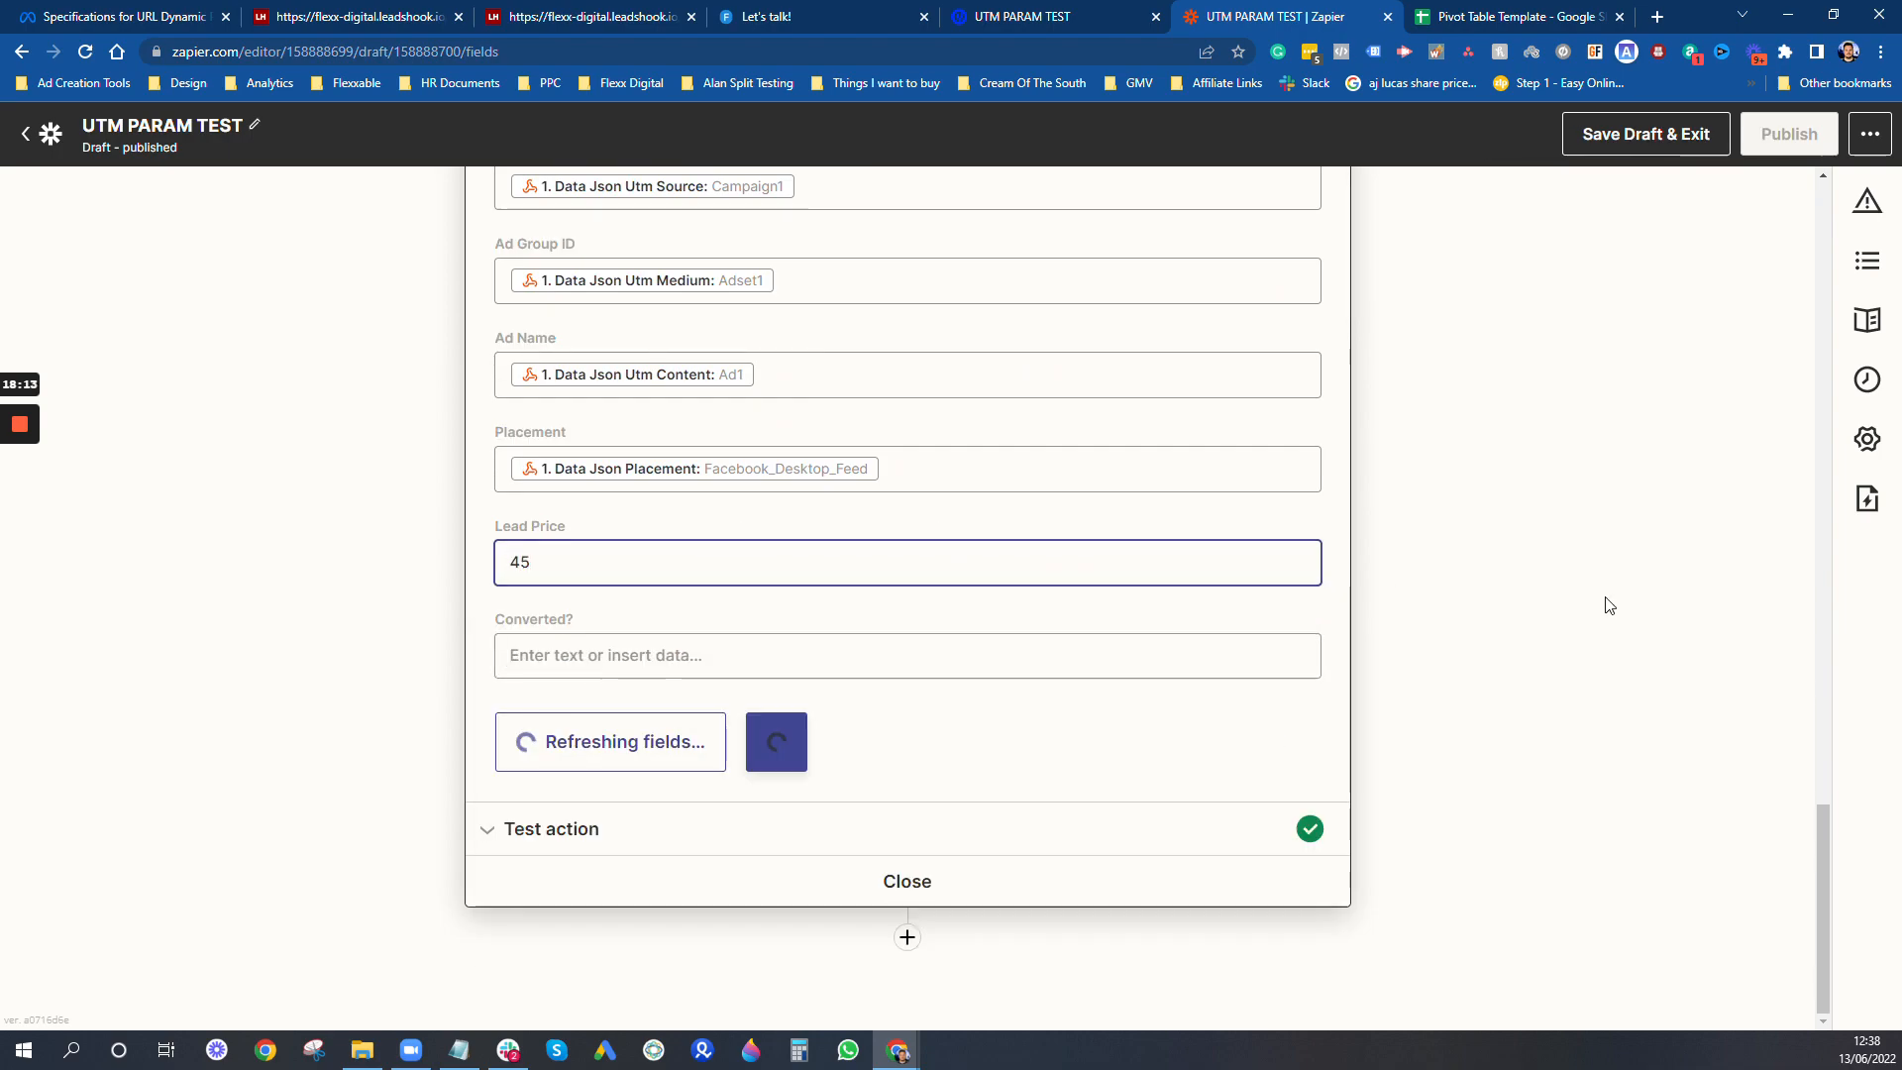
pyautogui.click(735, 741)
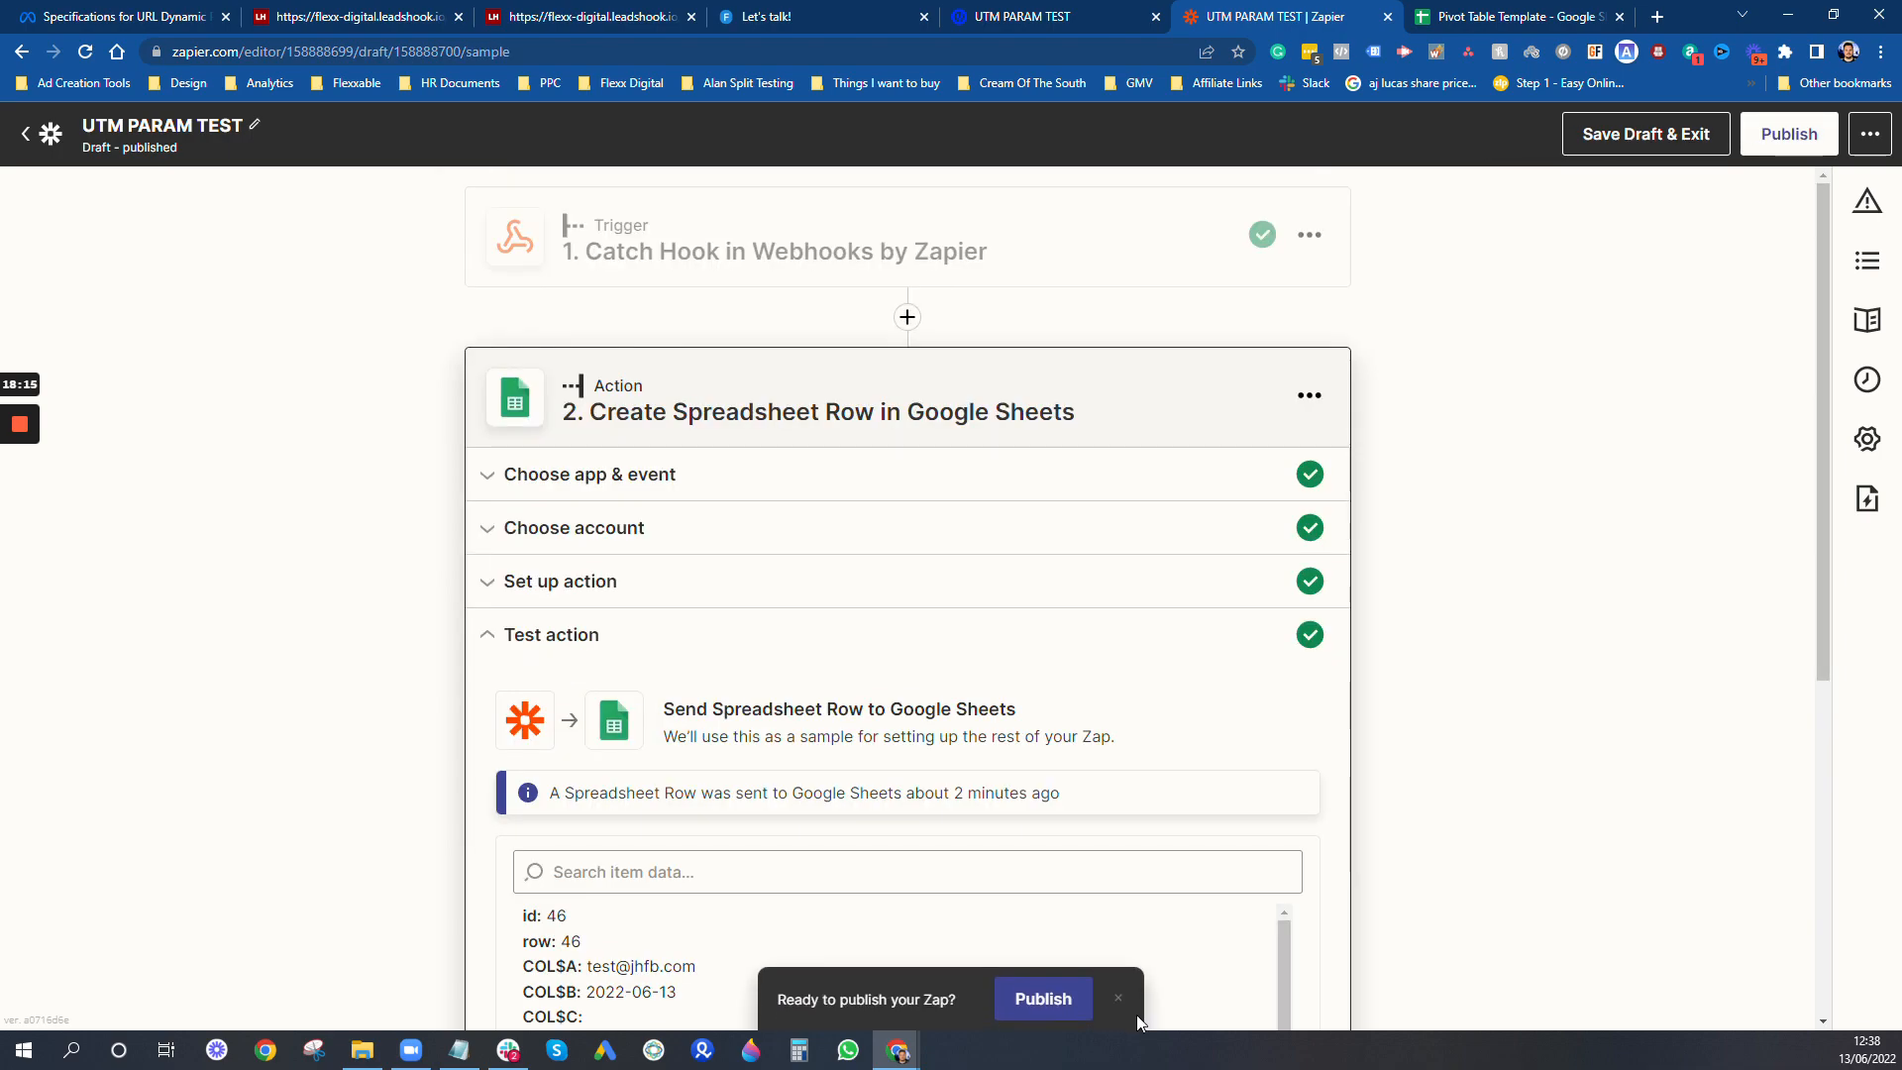
# - Publish the updated Zap and return to the Pivot Table Template spreadsheet
pyautogui.click(1071, 1008)
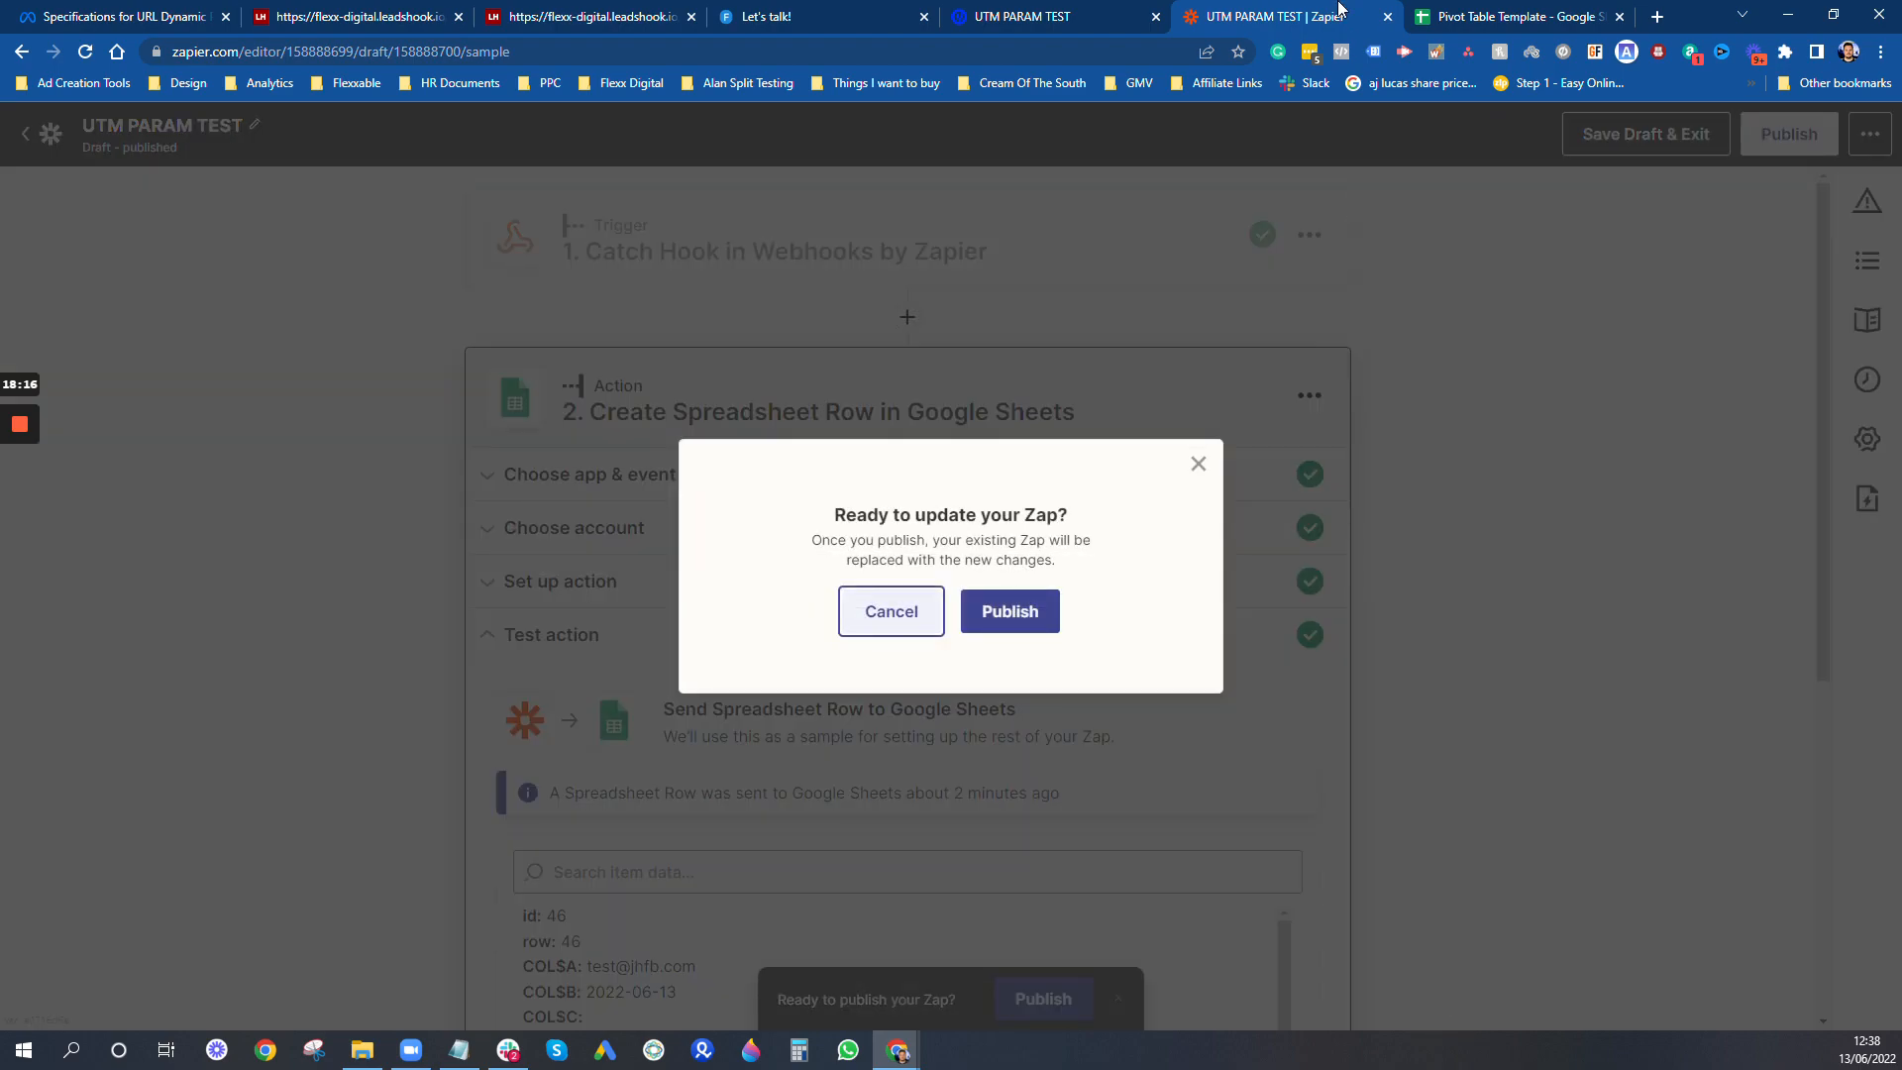
pyautogui.click(1003, 612)
pyautogui.hotkey('ctrl', 'Tab')
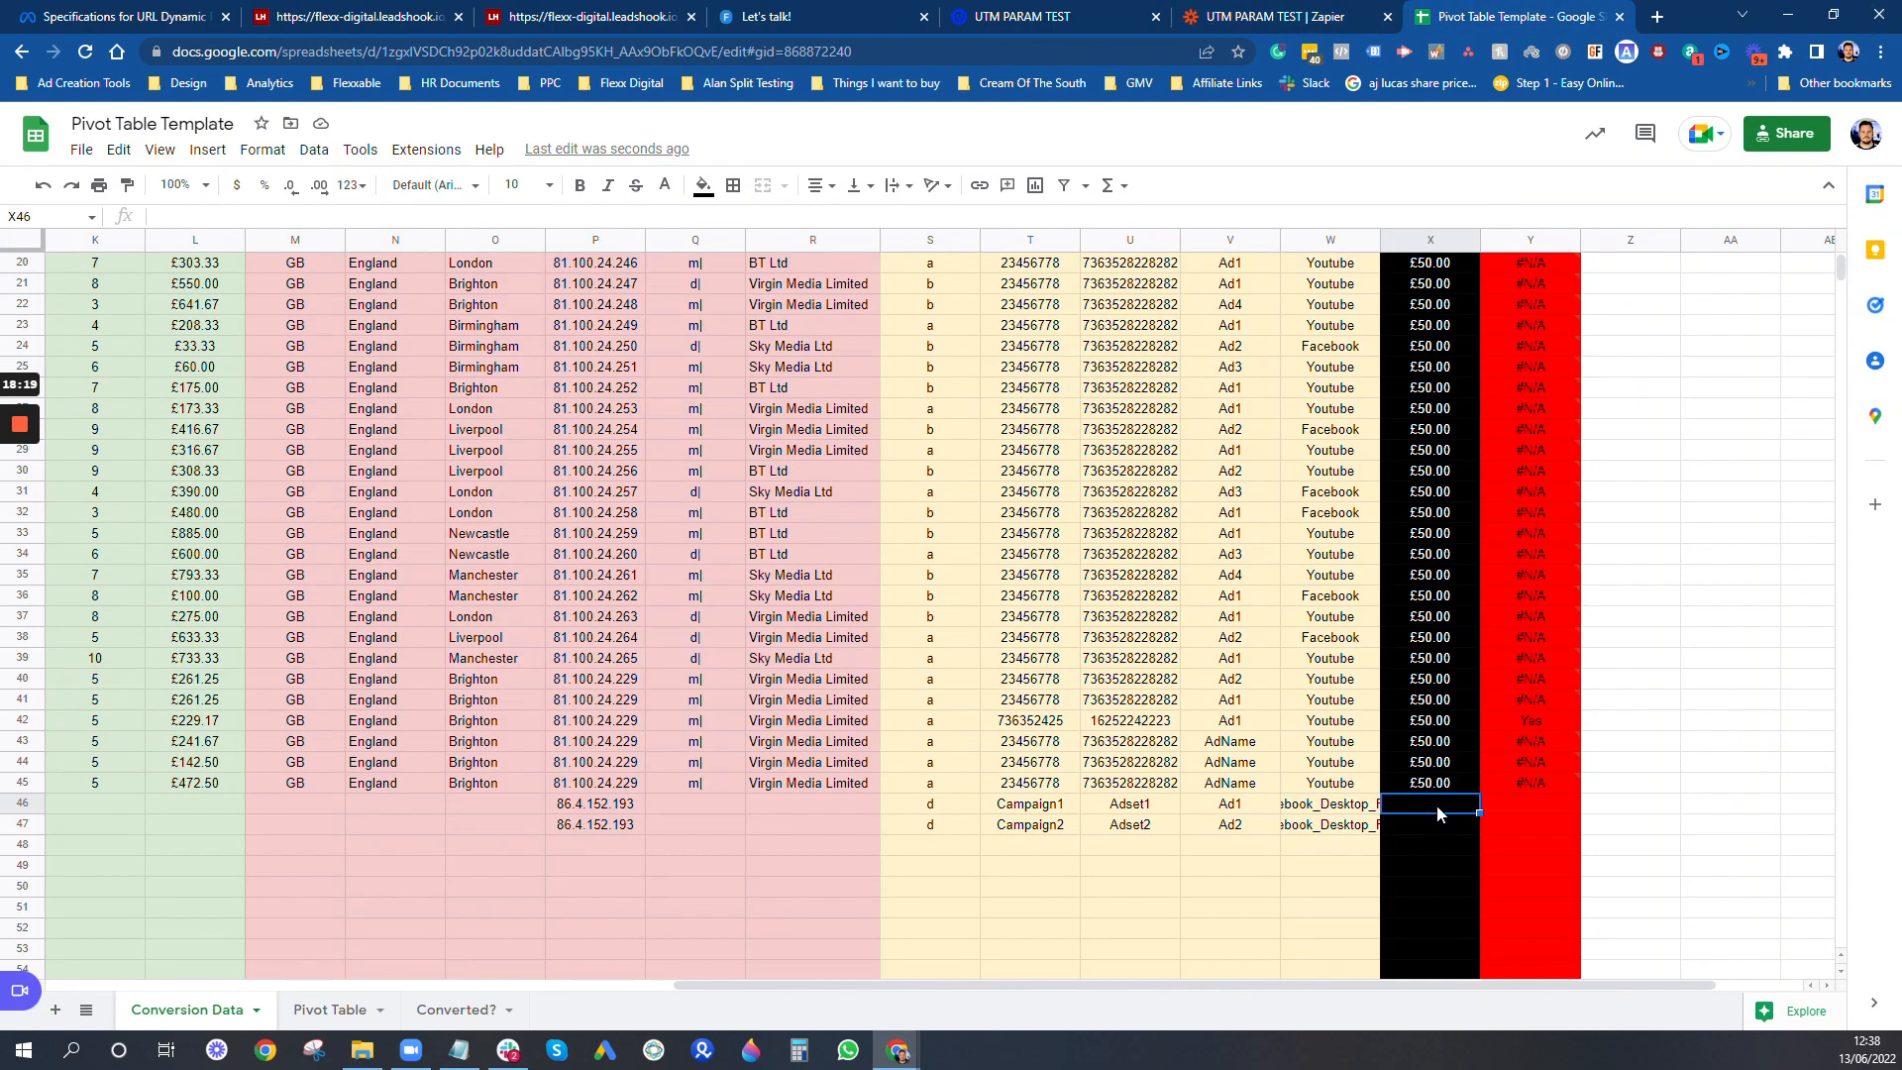
# - Enter a Lead Price of 45 for the two newest submissions in rows 46 and 47
pyautogui.press('Return')
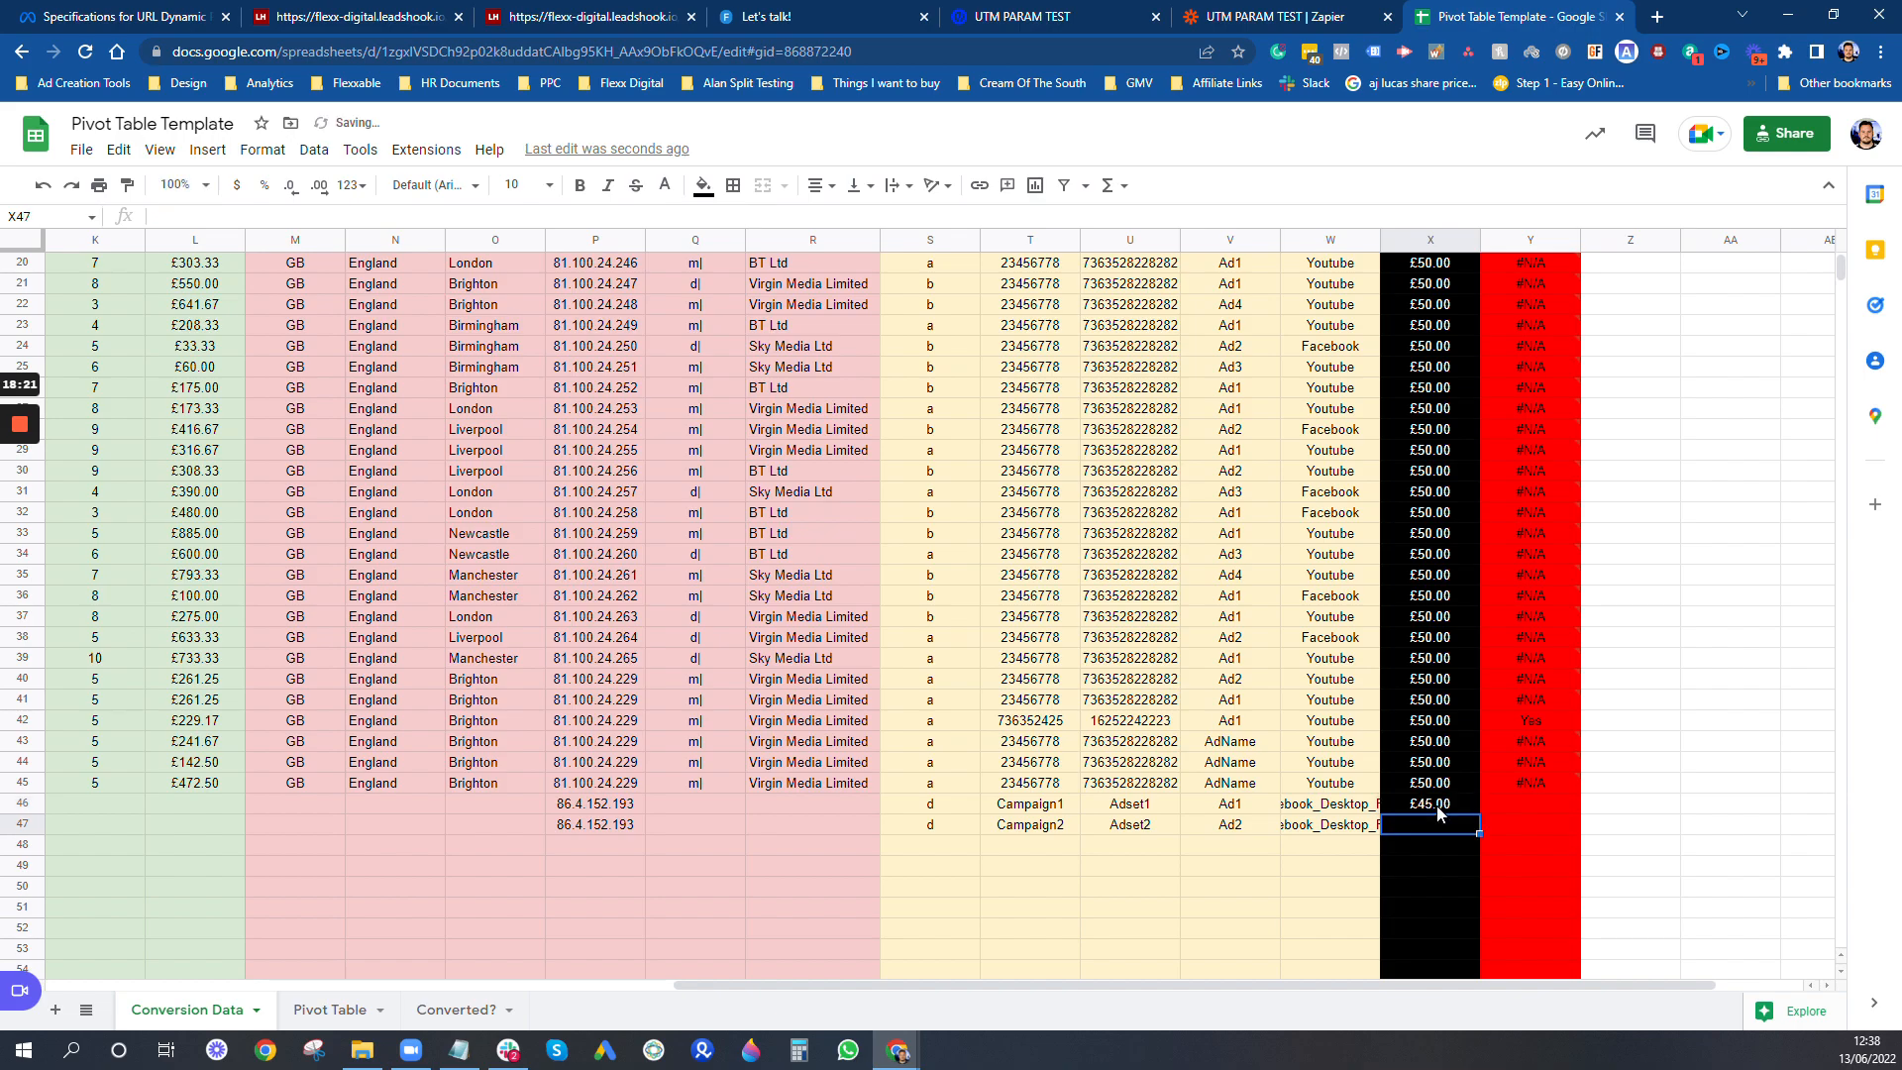
pyautogui.write('45')
pyautogui.press('Return')
# - Review the ad tracking columns of the two newest submissions and the Converted? lookup formula in row 45
pyautogui.scroll(5, 1130, 604)
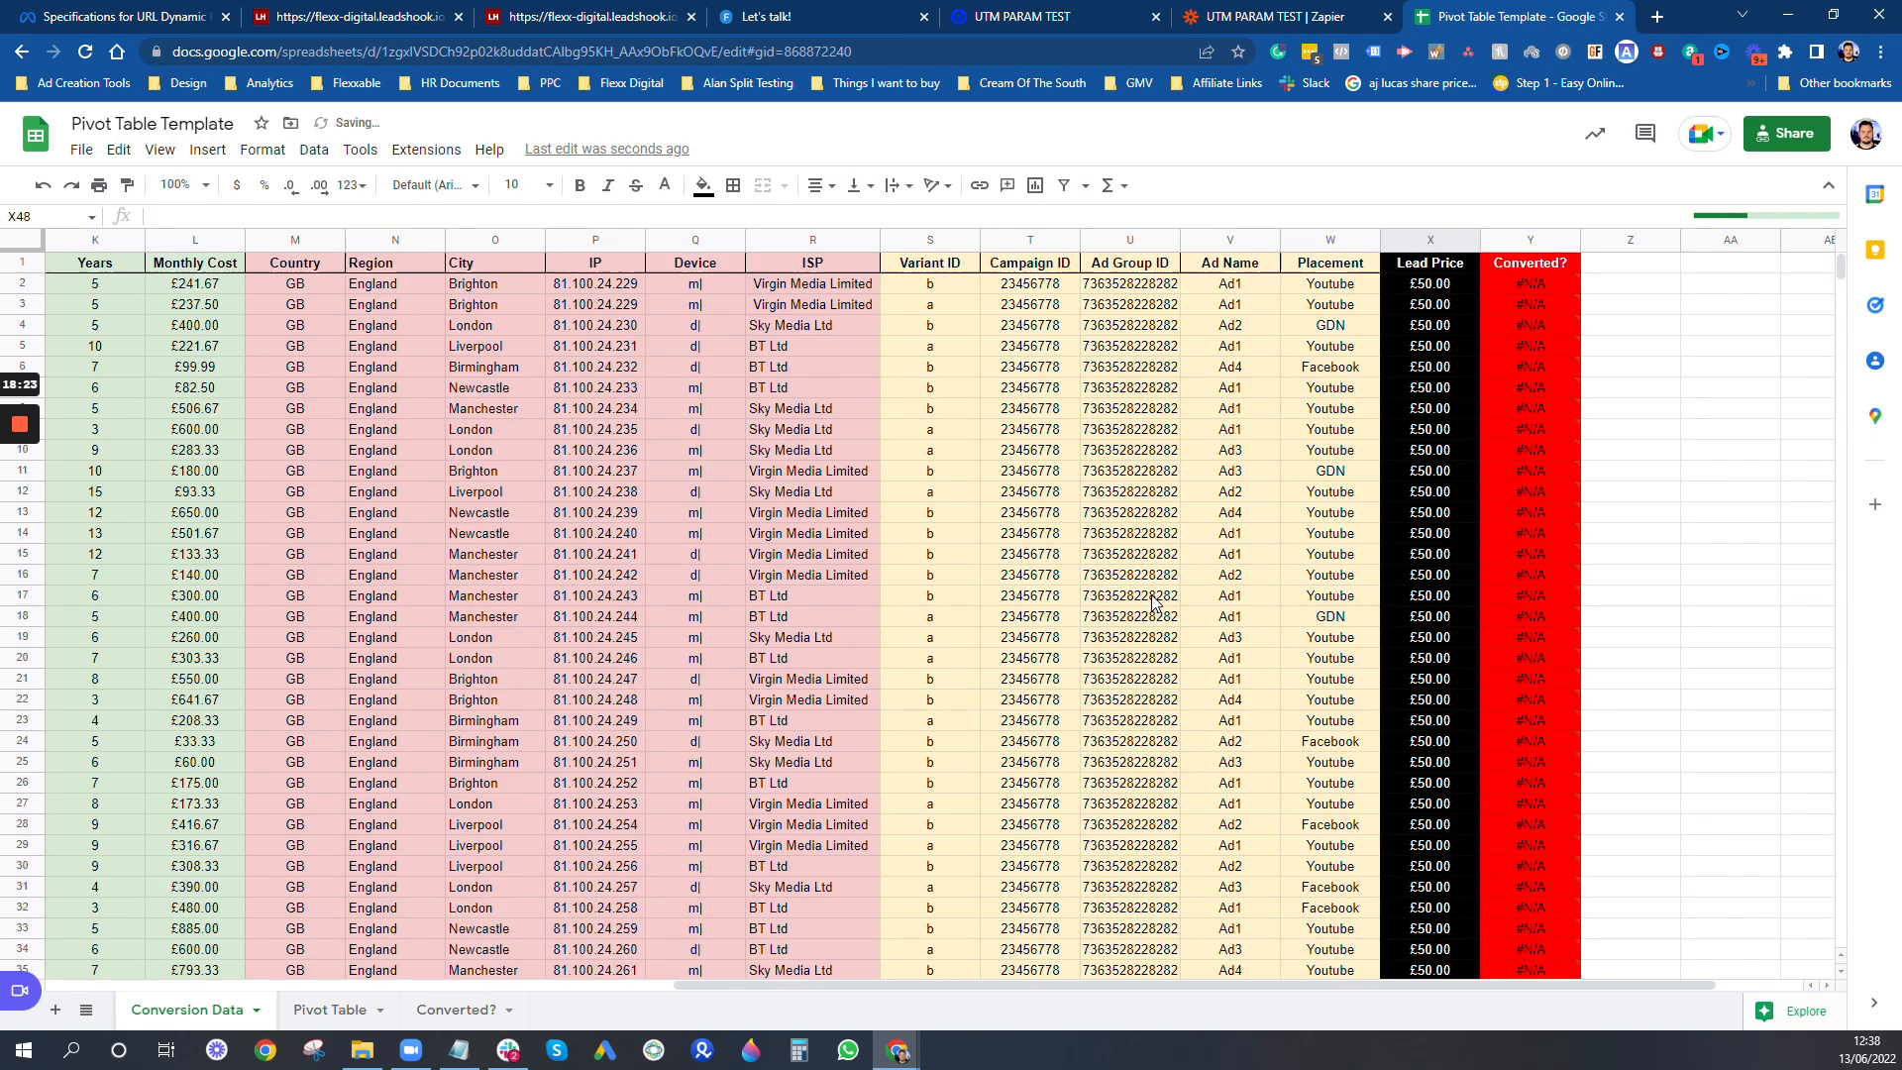
pyautogui.scroll(-4, 1154, 601)
pyautogui.scroll(4, 1238, 575)
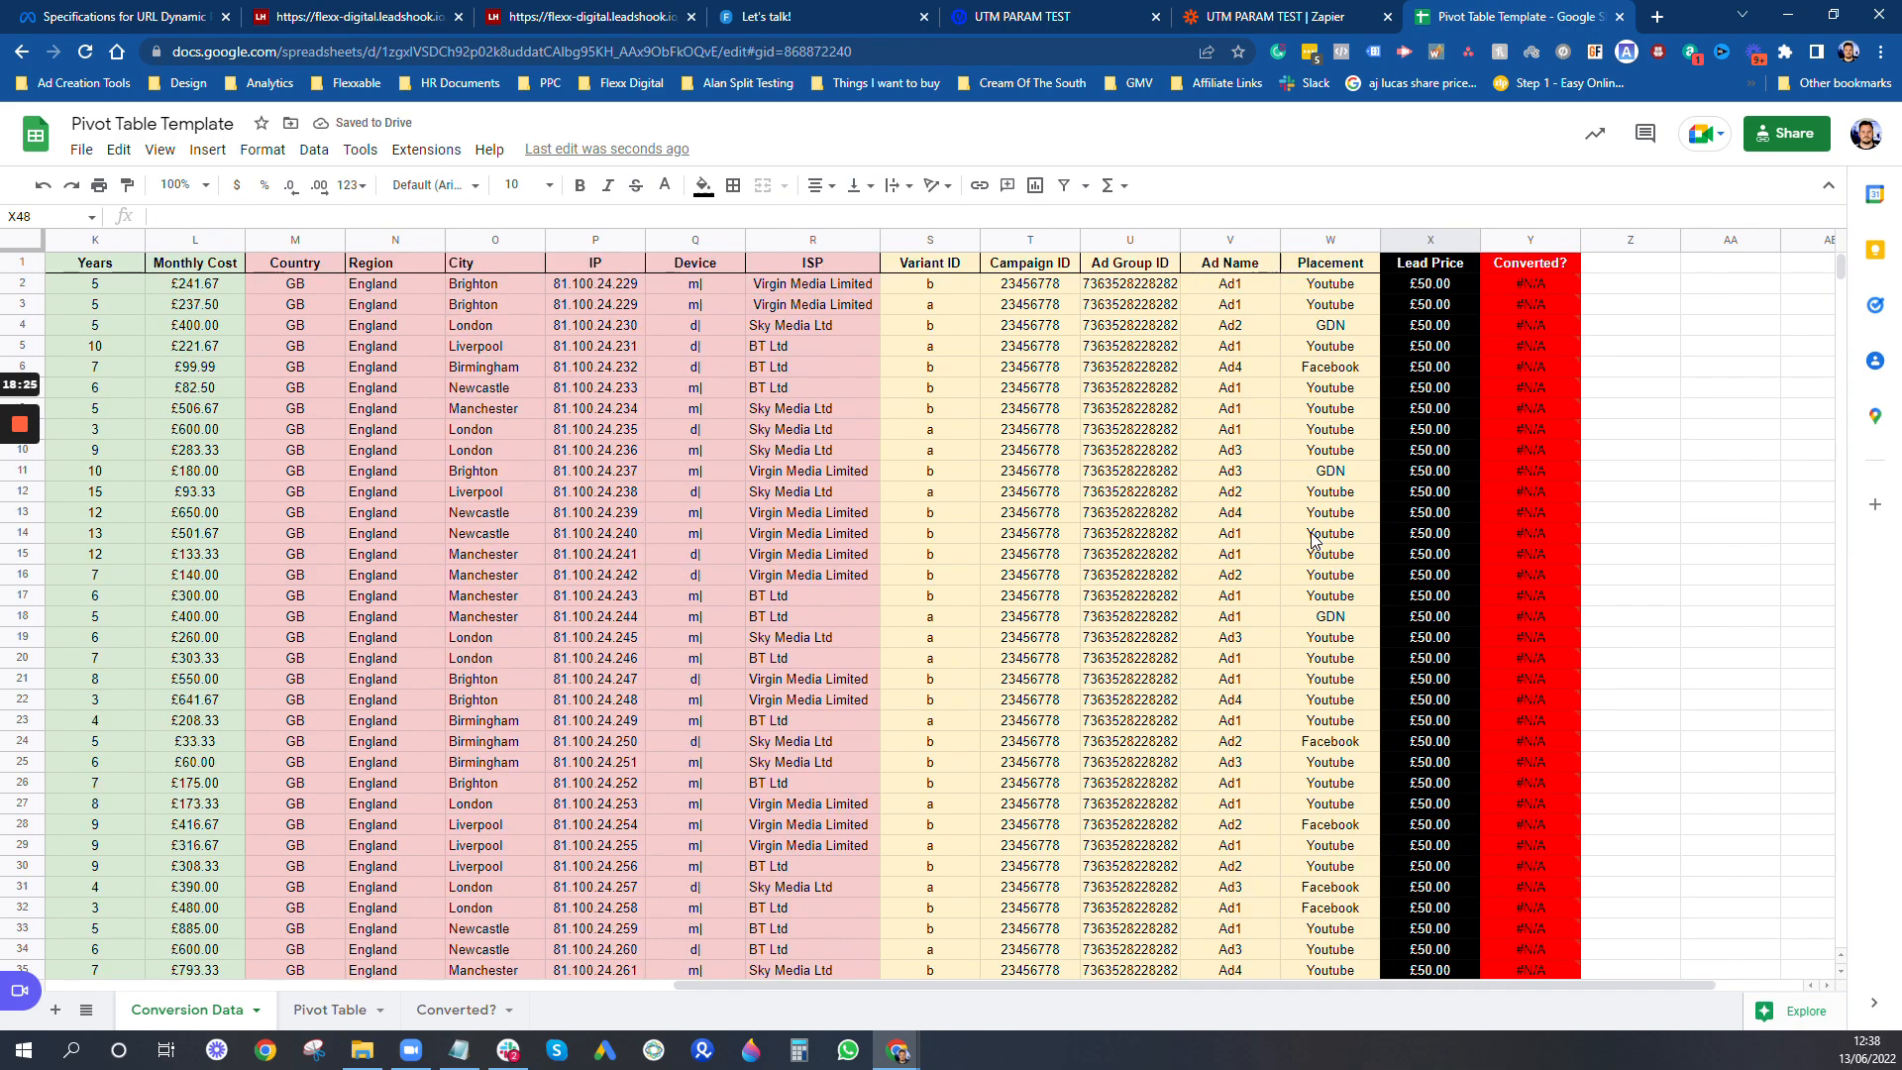
pyautogui.scroll(-2, 1313, 540)
pyautogui.scroll(-5, 1314, 540)
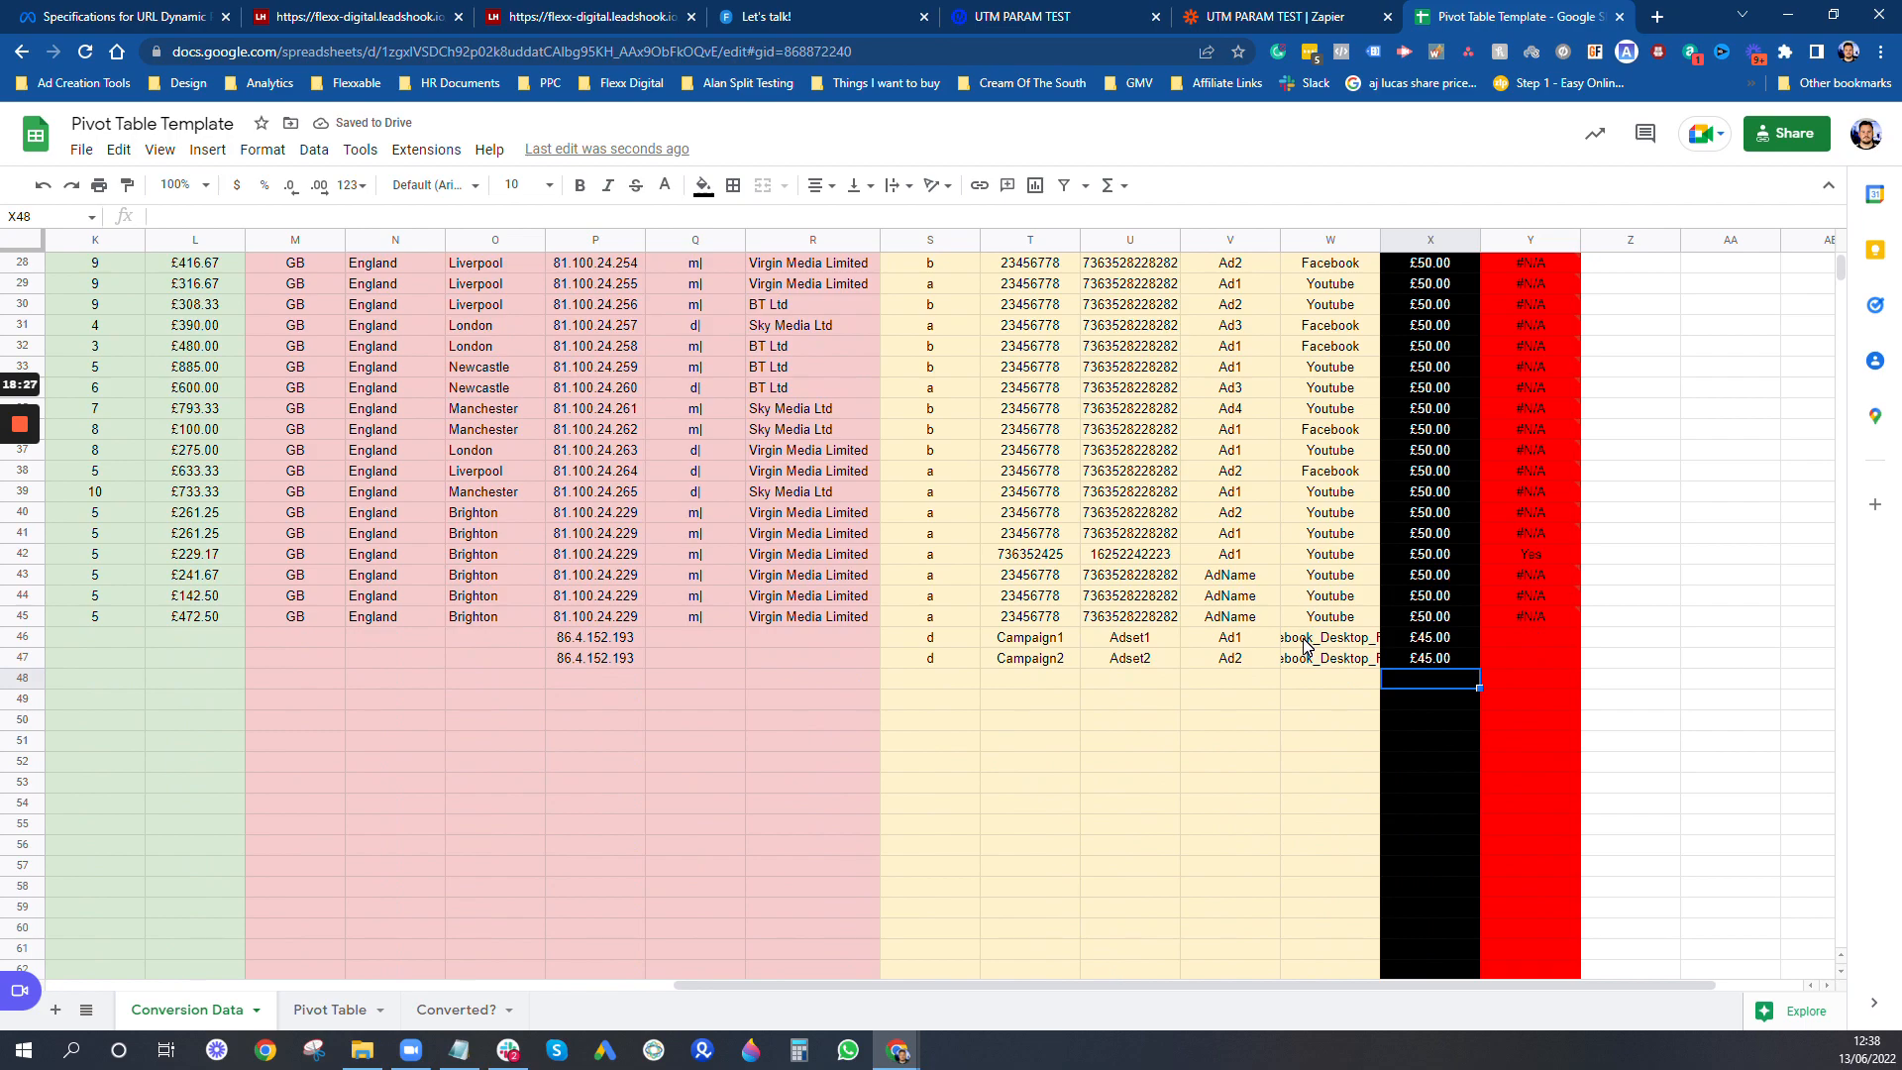
pyautogui.scroll(9, 1037, 565)
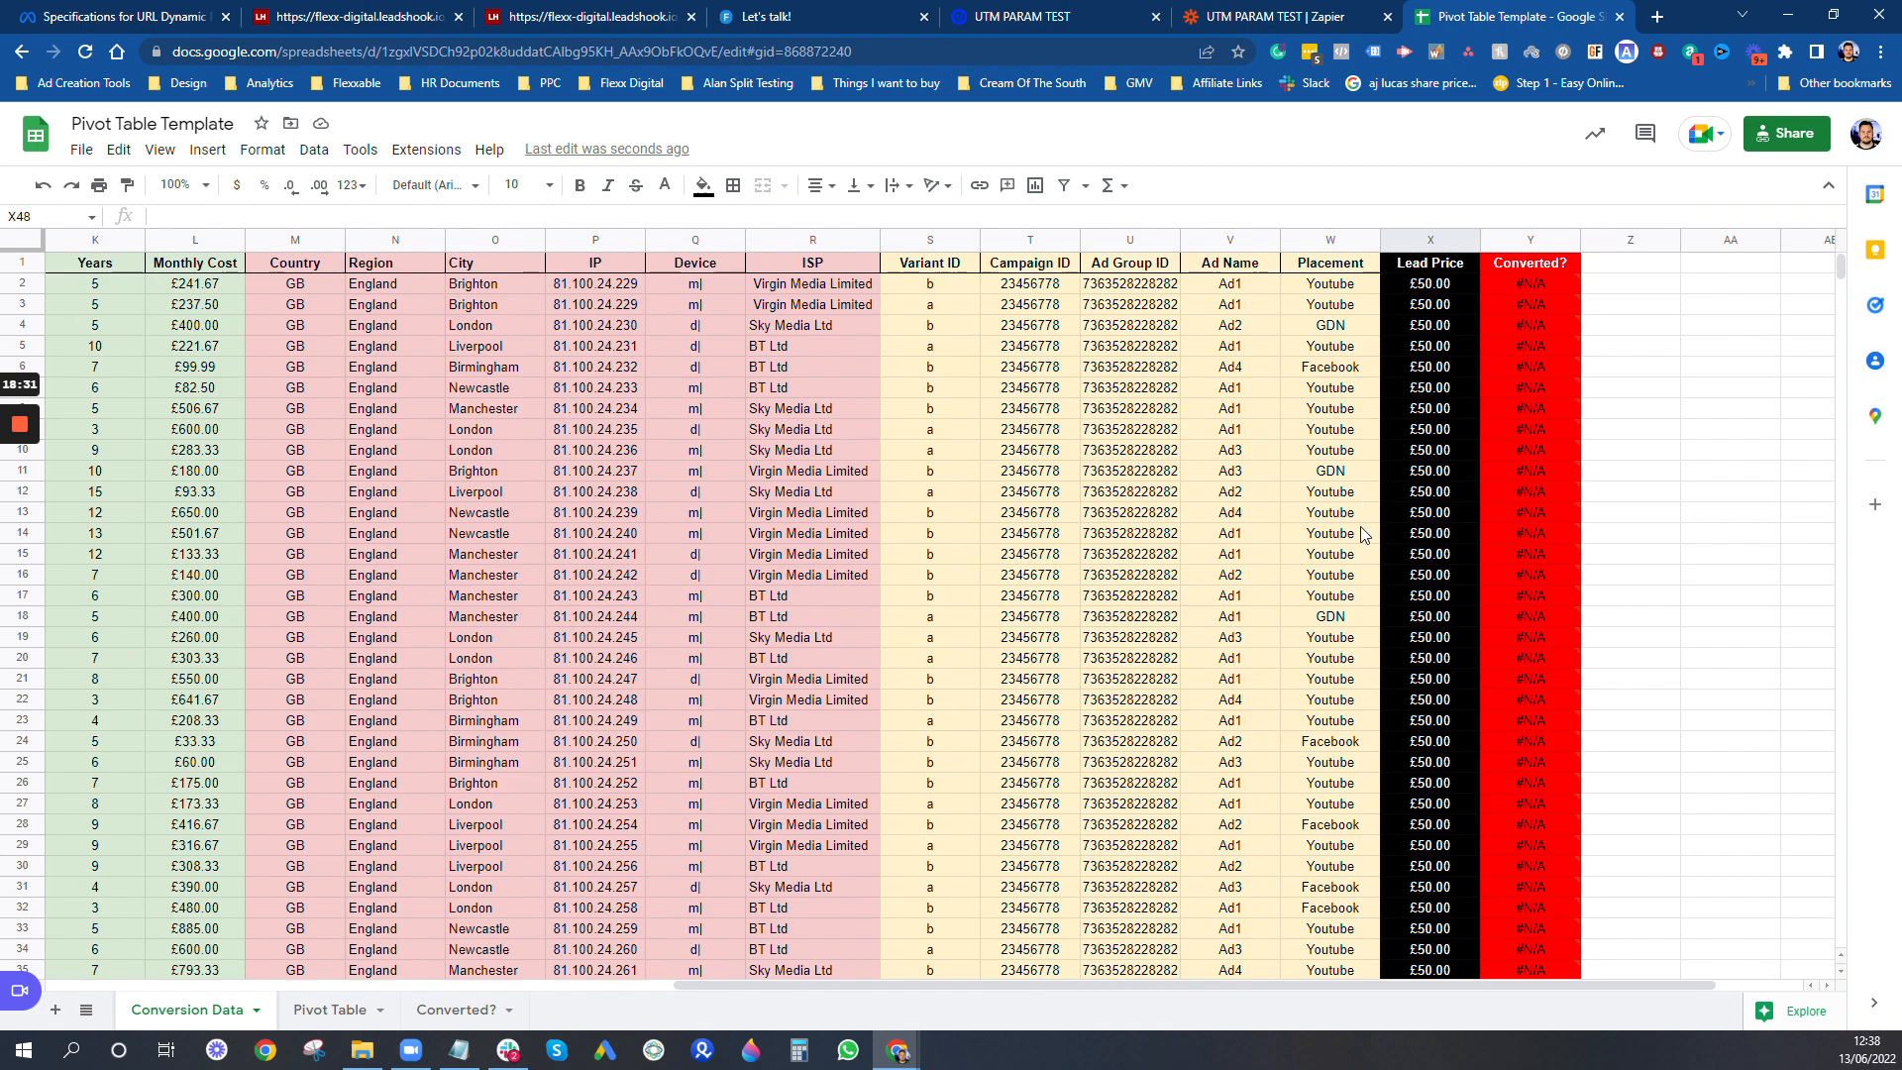
pyautogui.scroll(-12, 1363, 535)
pyautogui.scroll(2, 1362, 540)
pyautogui.click(1157, 554)
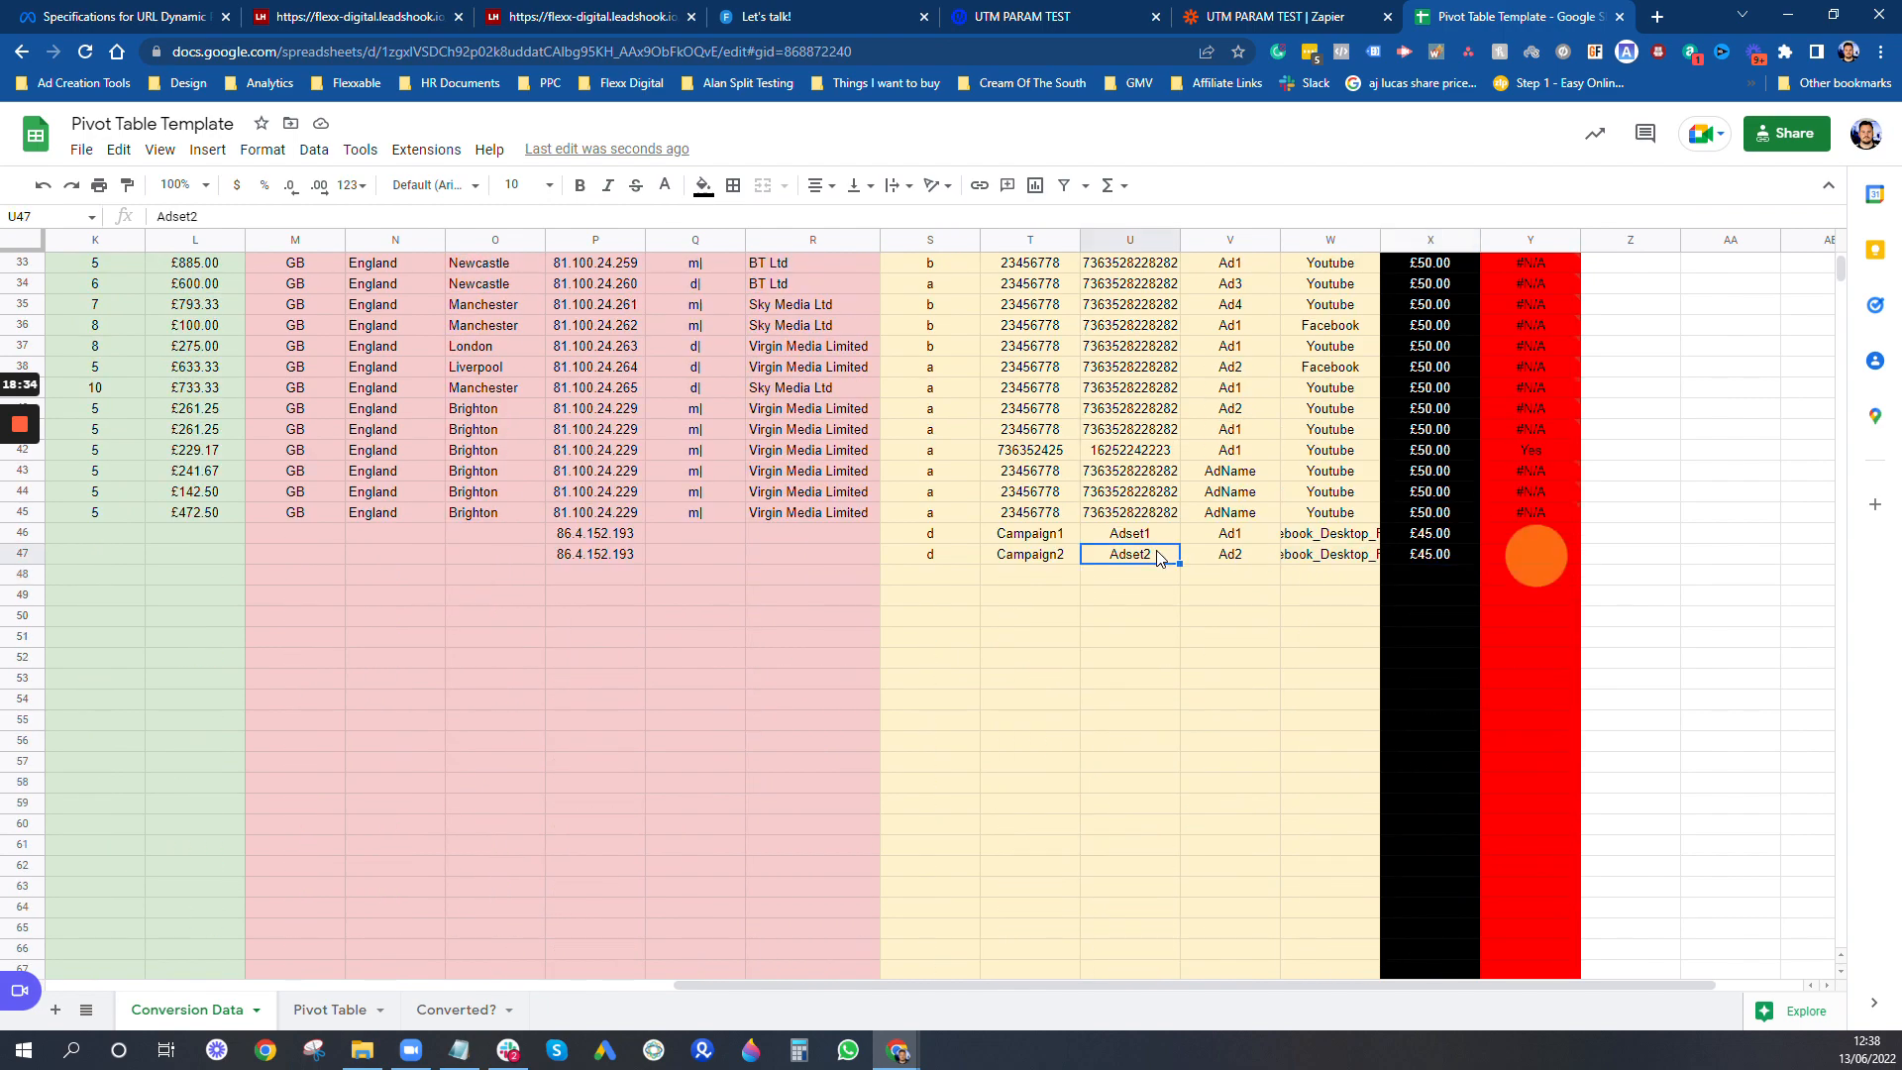
pyautogui.click(1155, 538)
pyautogui.click(1533, 514)
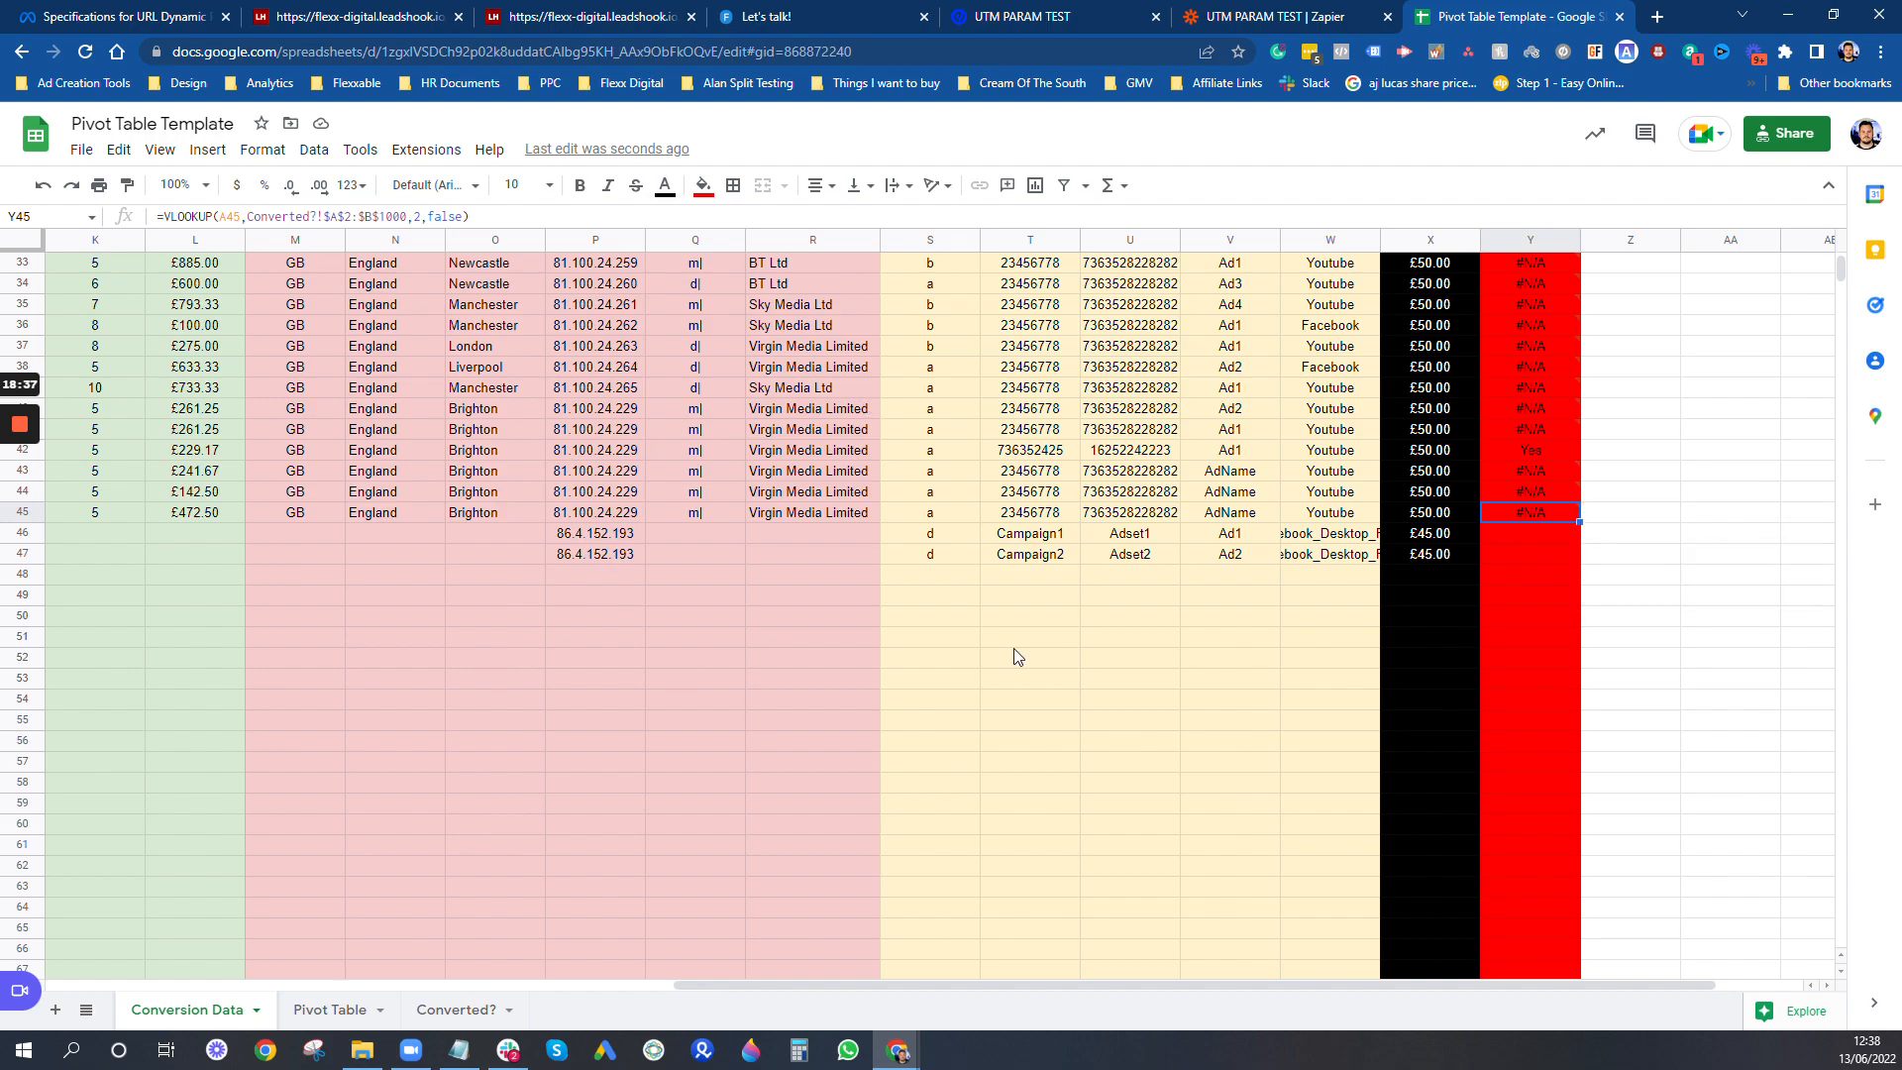
# - On the Pivot Table sheet, remove the Converted? row, Job Status column and Lead Price value fields from the pivot table
pyautogui.click(347, 1012)
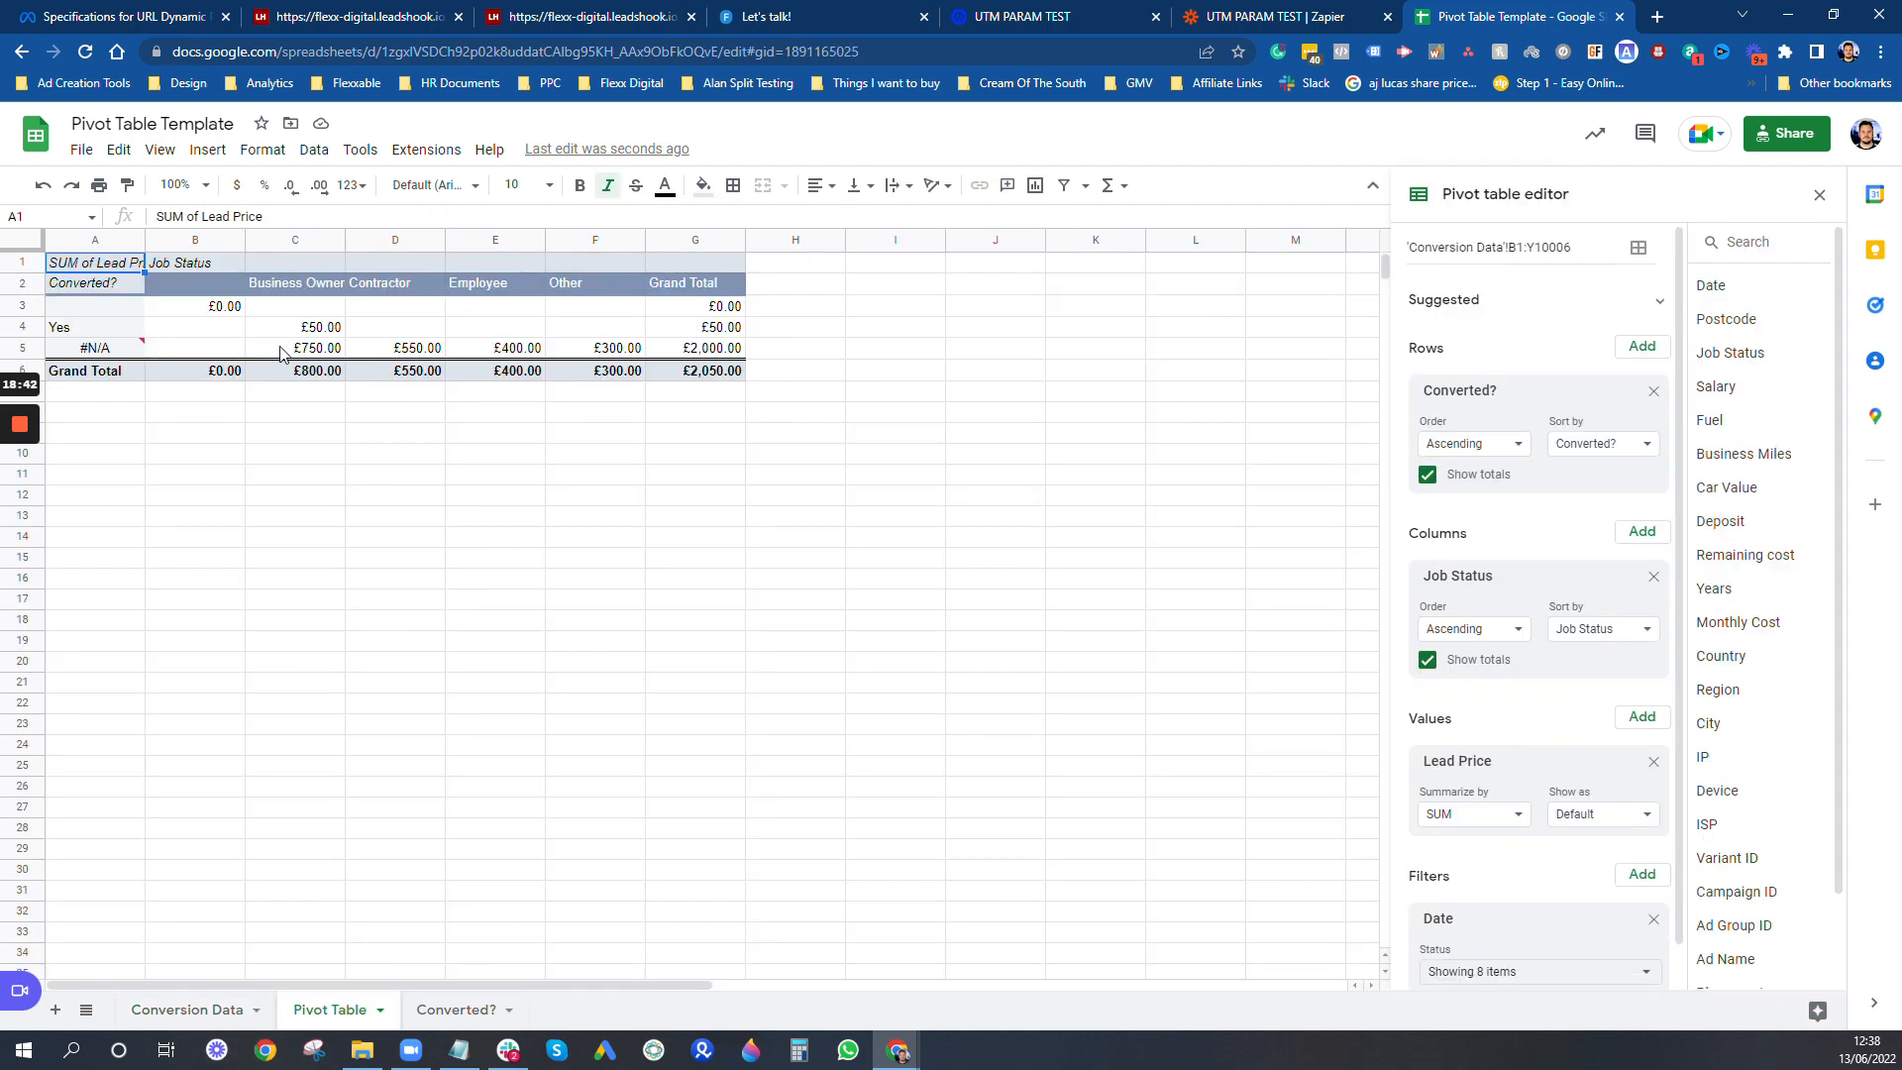
pyautogui.click(433, 333)
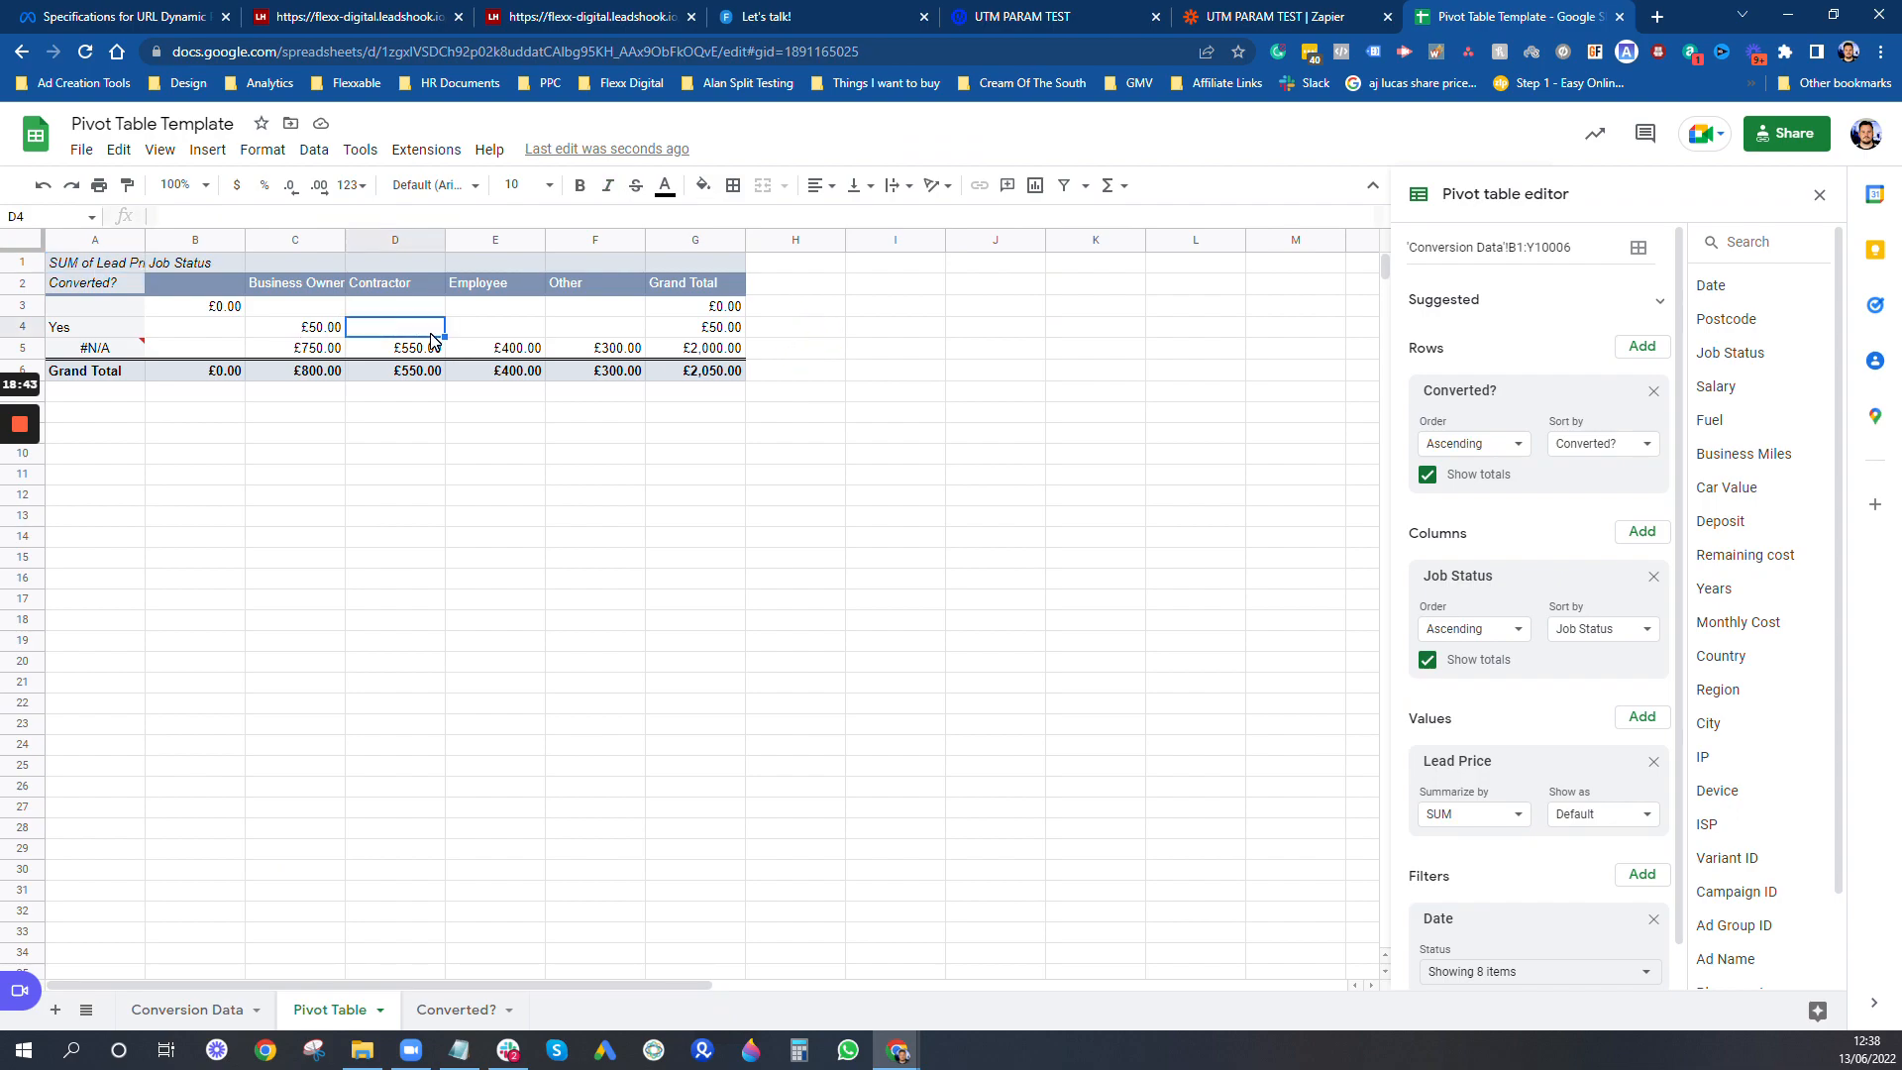
pyautogui.click(1654, 395)
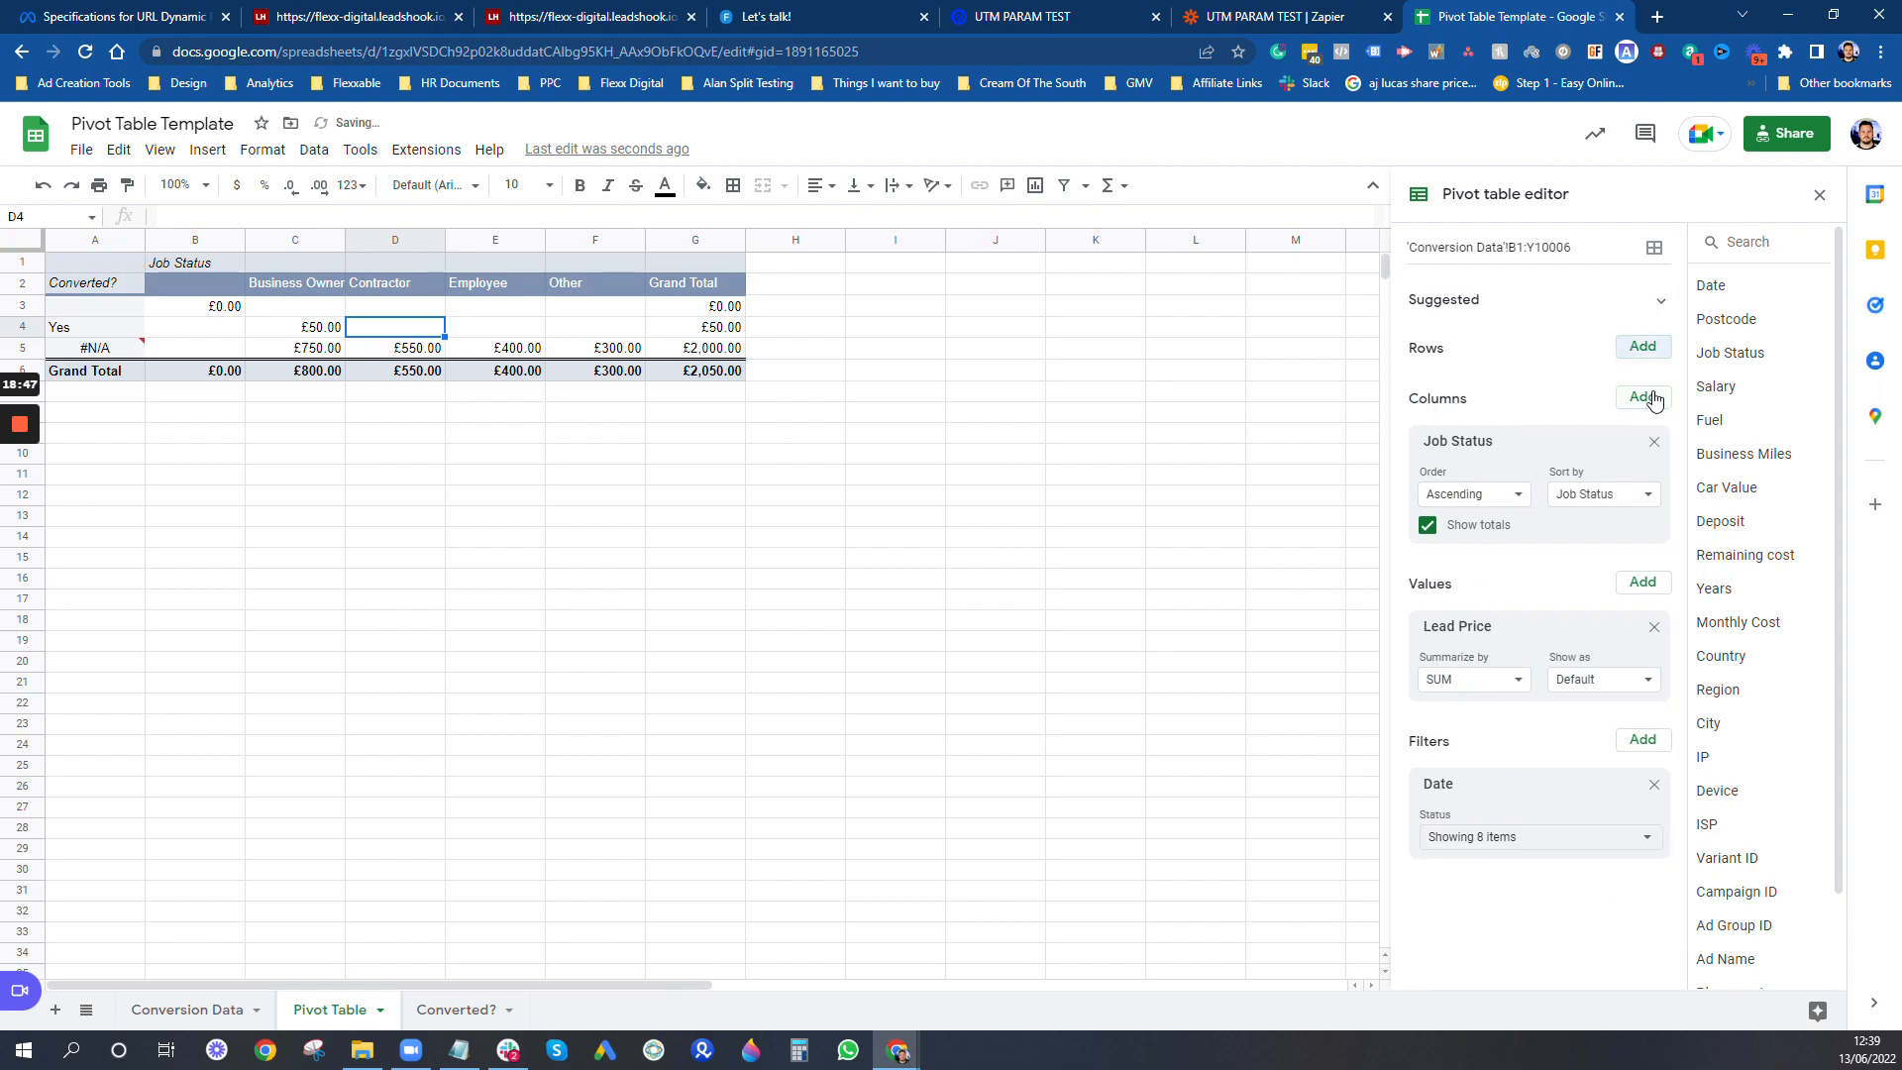
pyautogui.click(1653, 443)
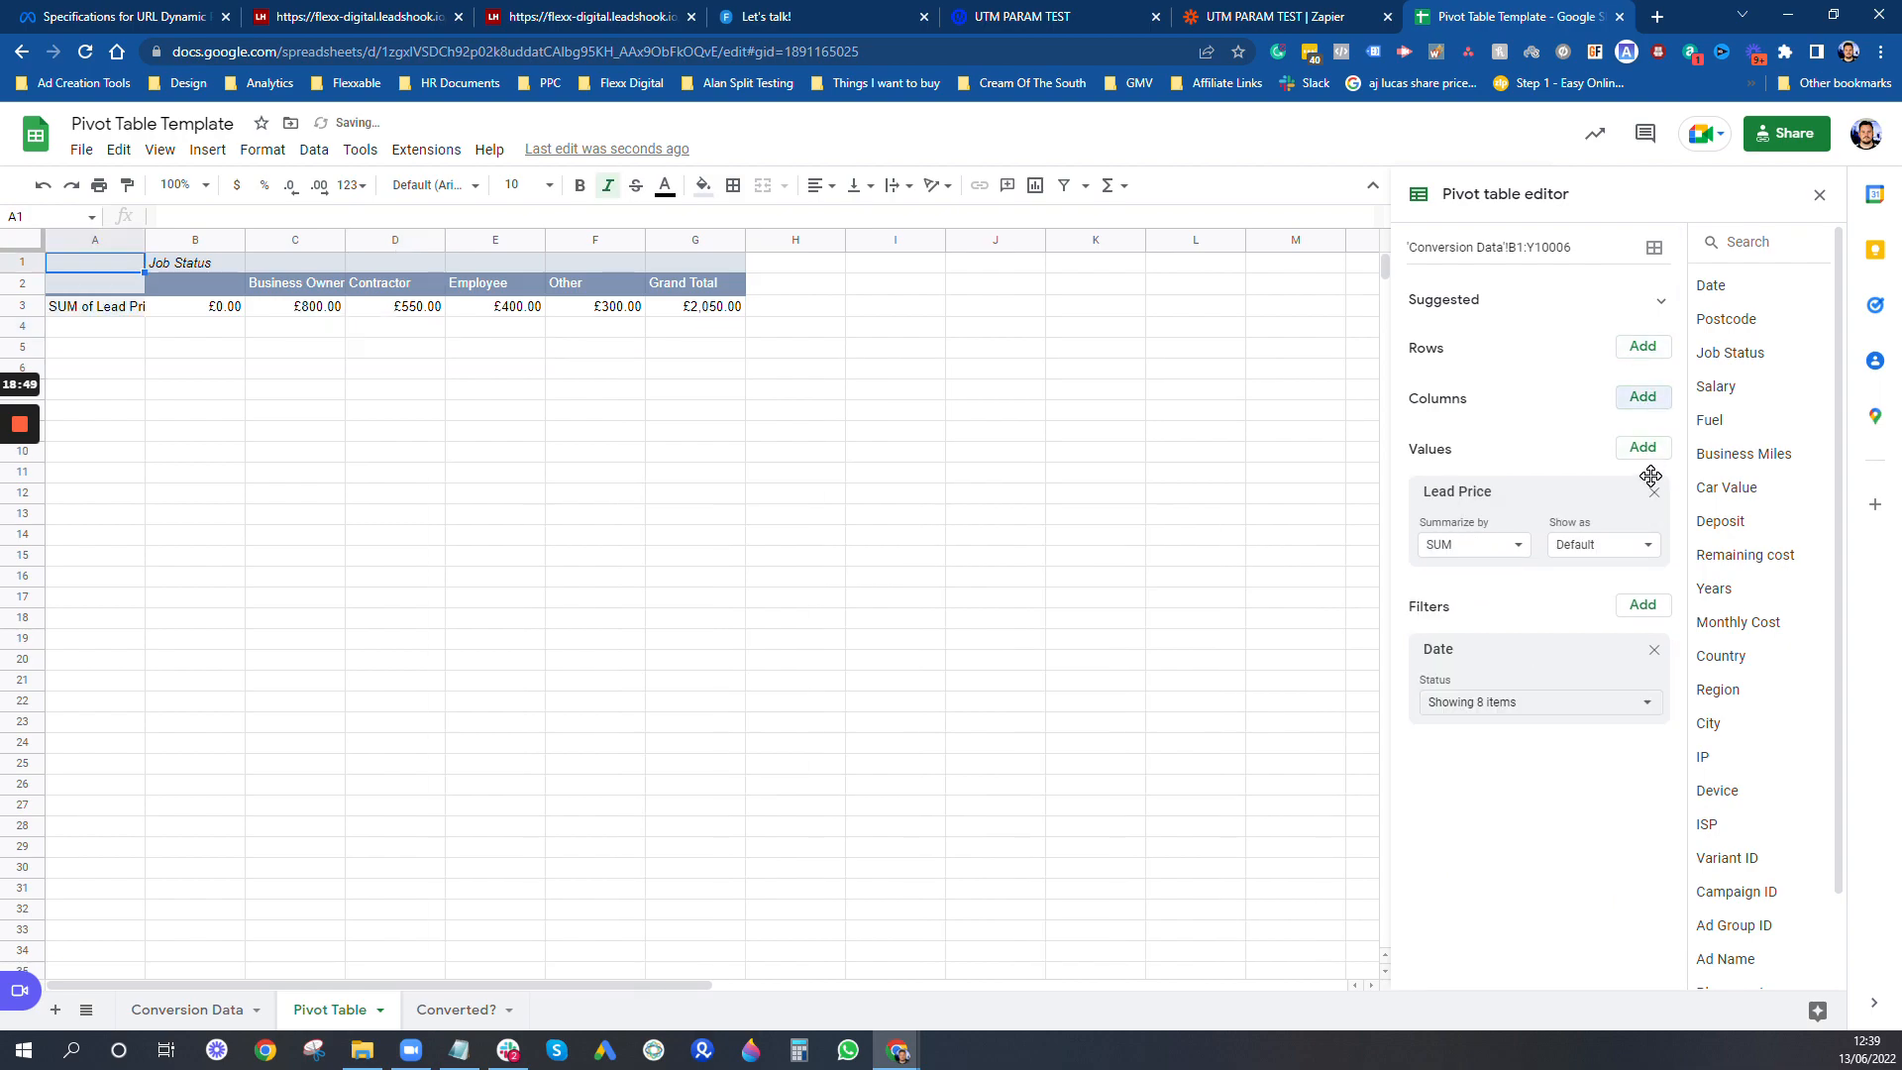
pyautogui.click(1652, 491)
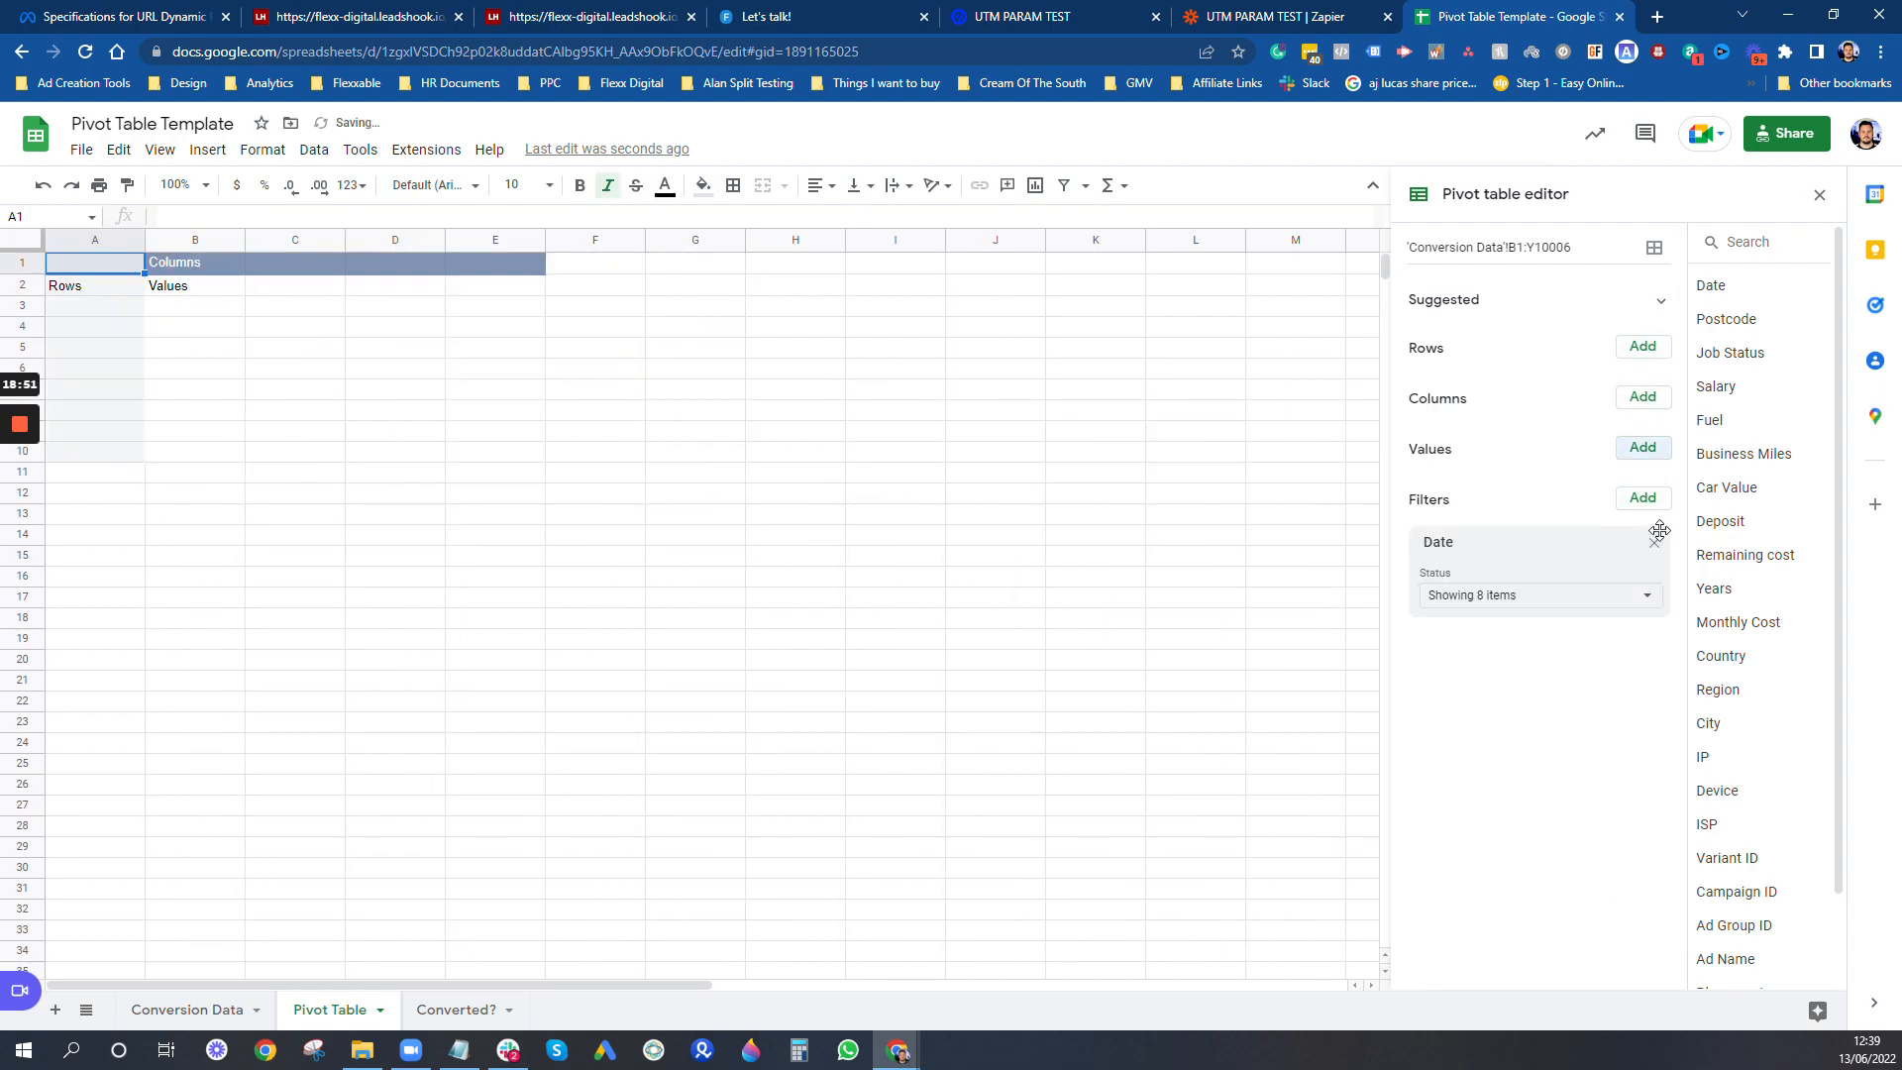
# - Add a column header named Lead in cell Z1 of the Conversion Data sheet
pyautogui.click(149, 1011)
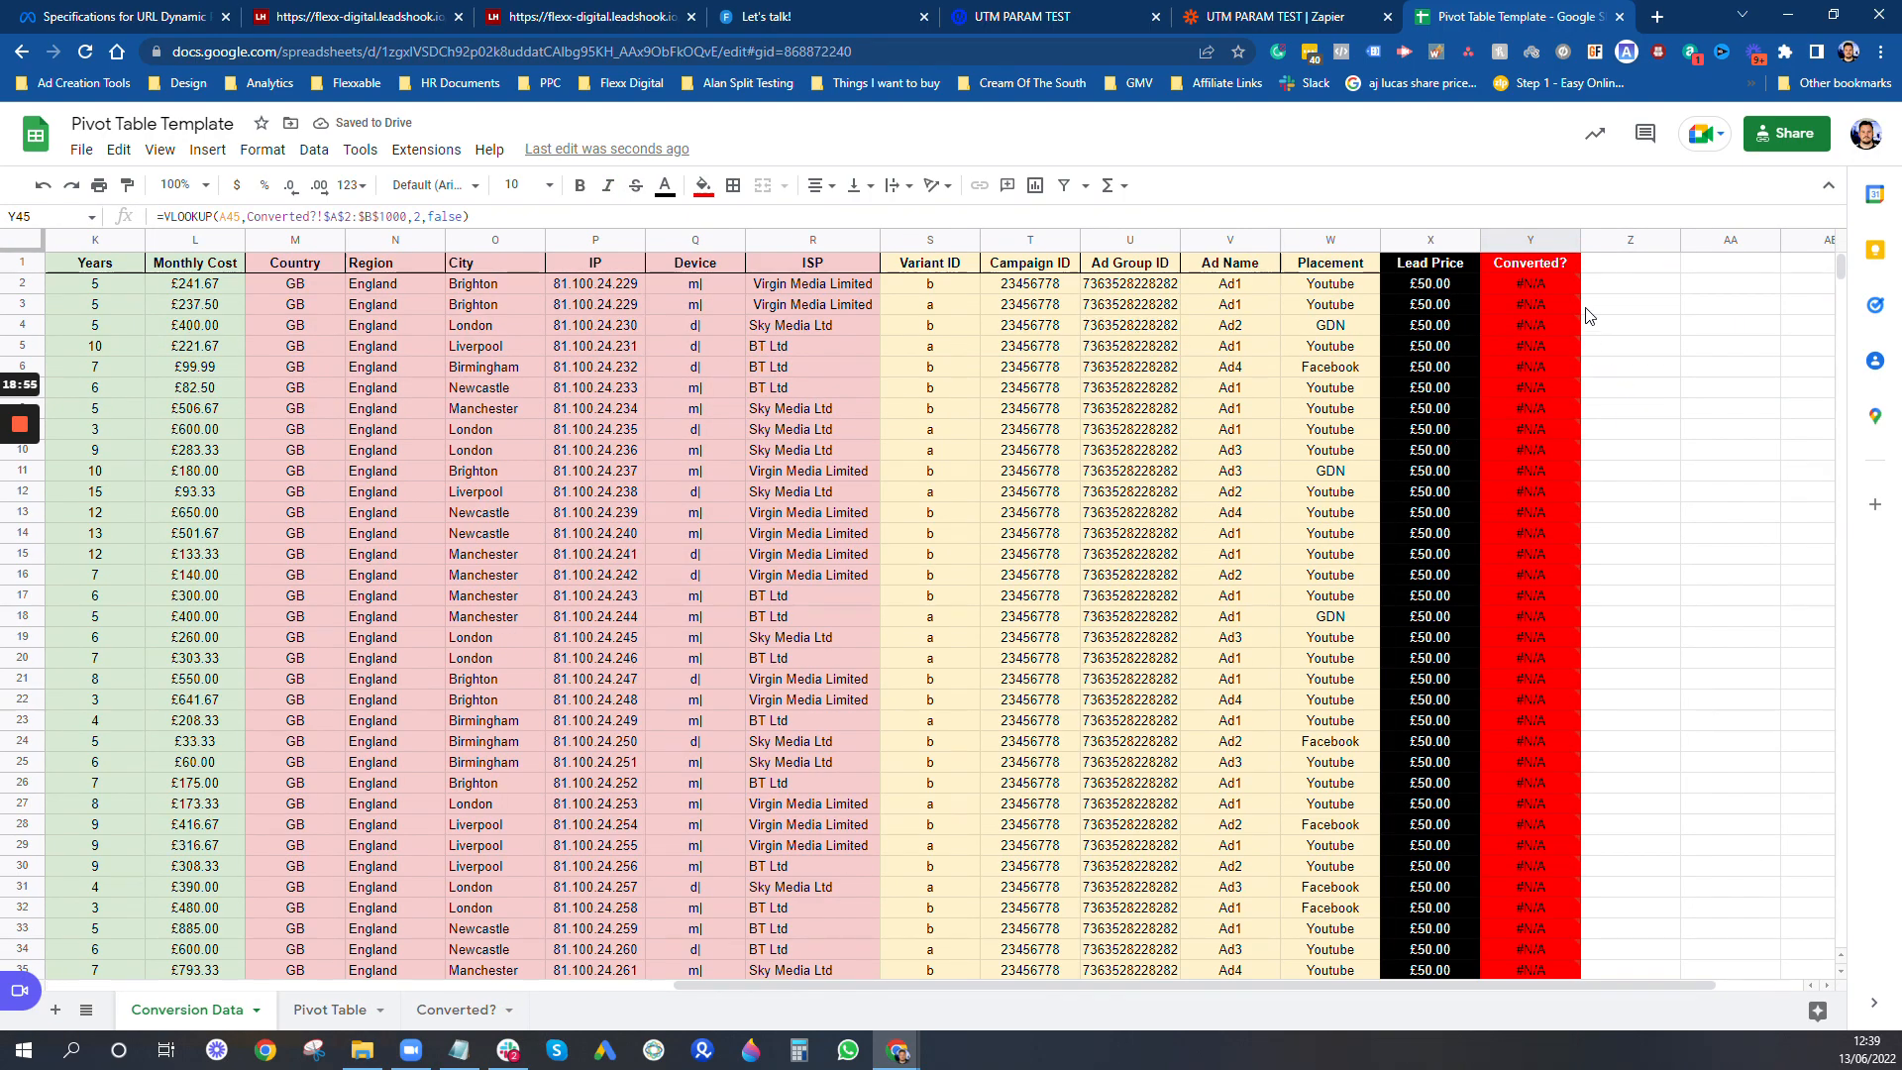
pyautogui.click(1663, 272)
pyautogui.write('Lead')
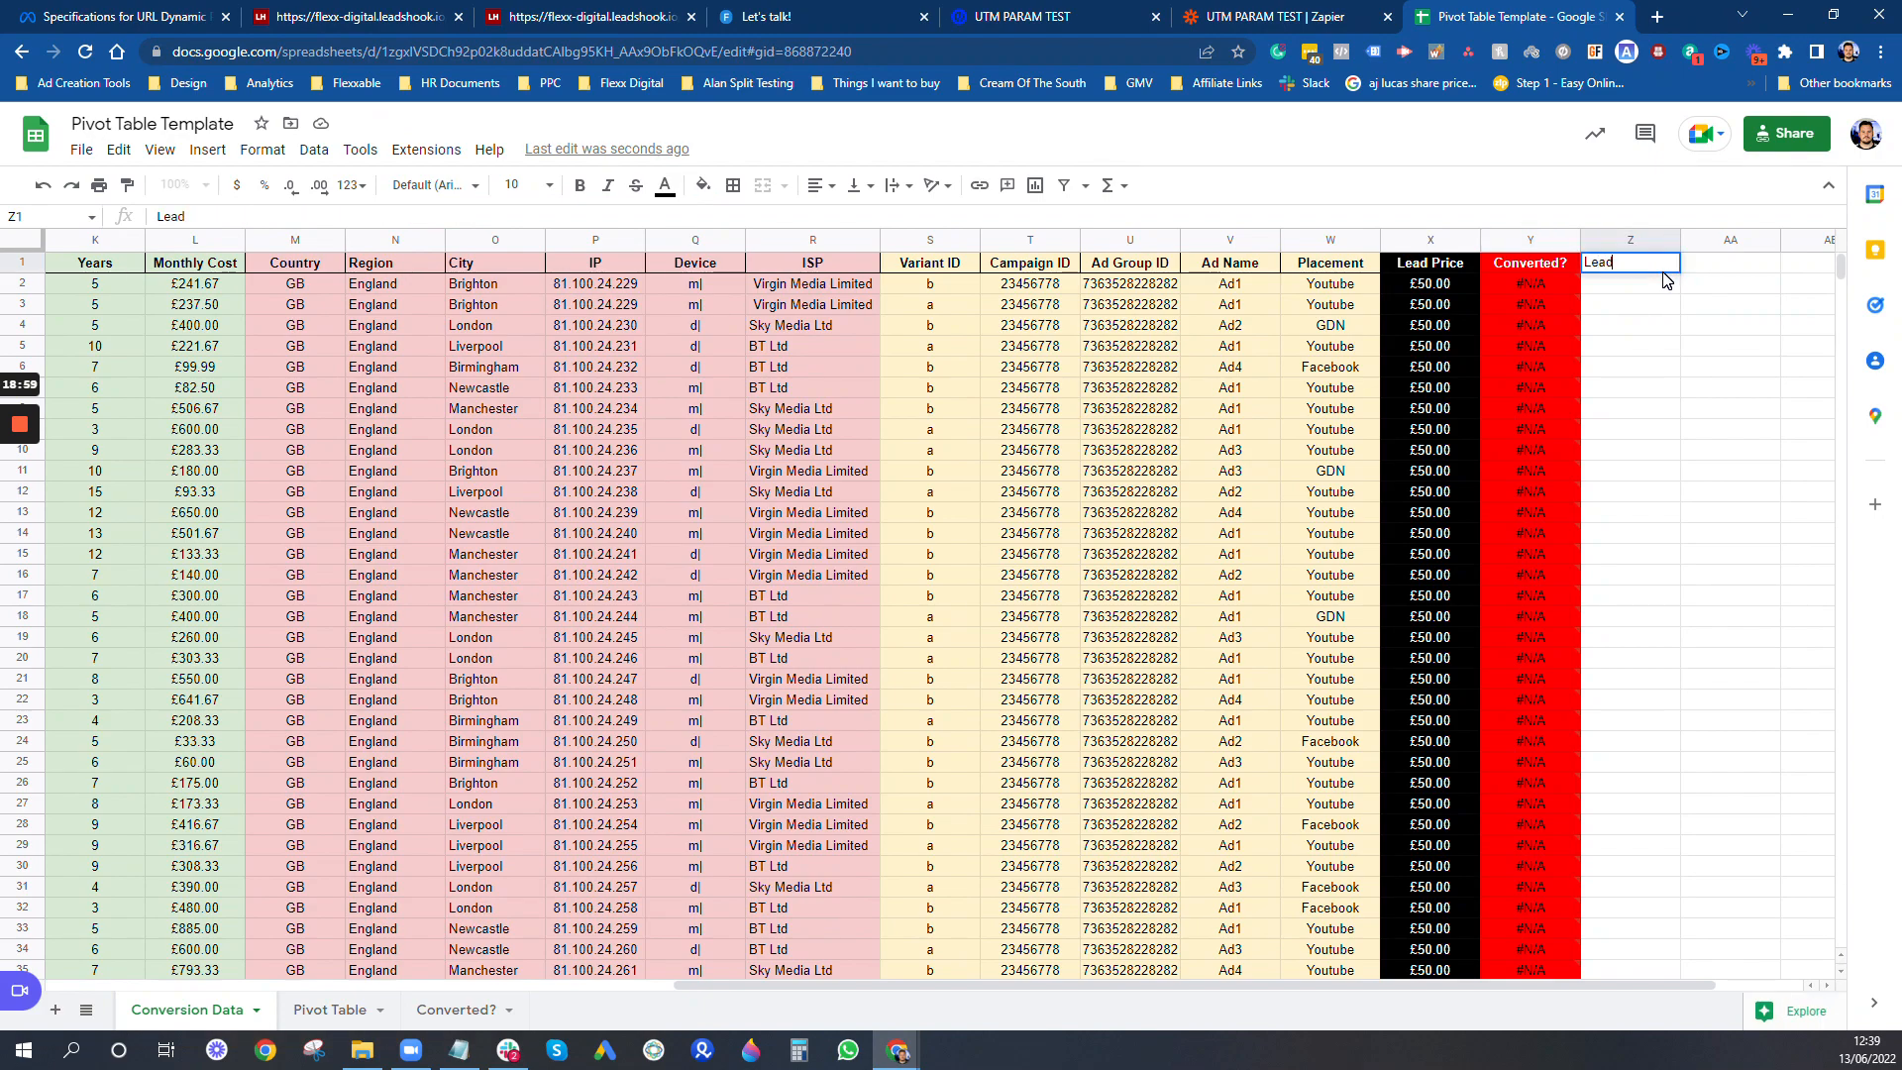
pyautogui.press('Return')
# - Enter 1 in the Lead column for every record from row 2 to row 47
pyautogui.write('1')
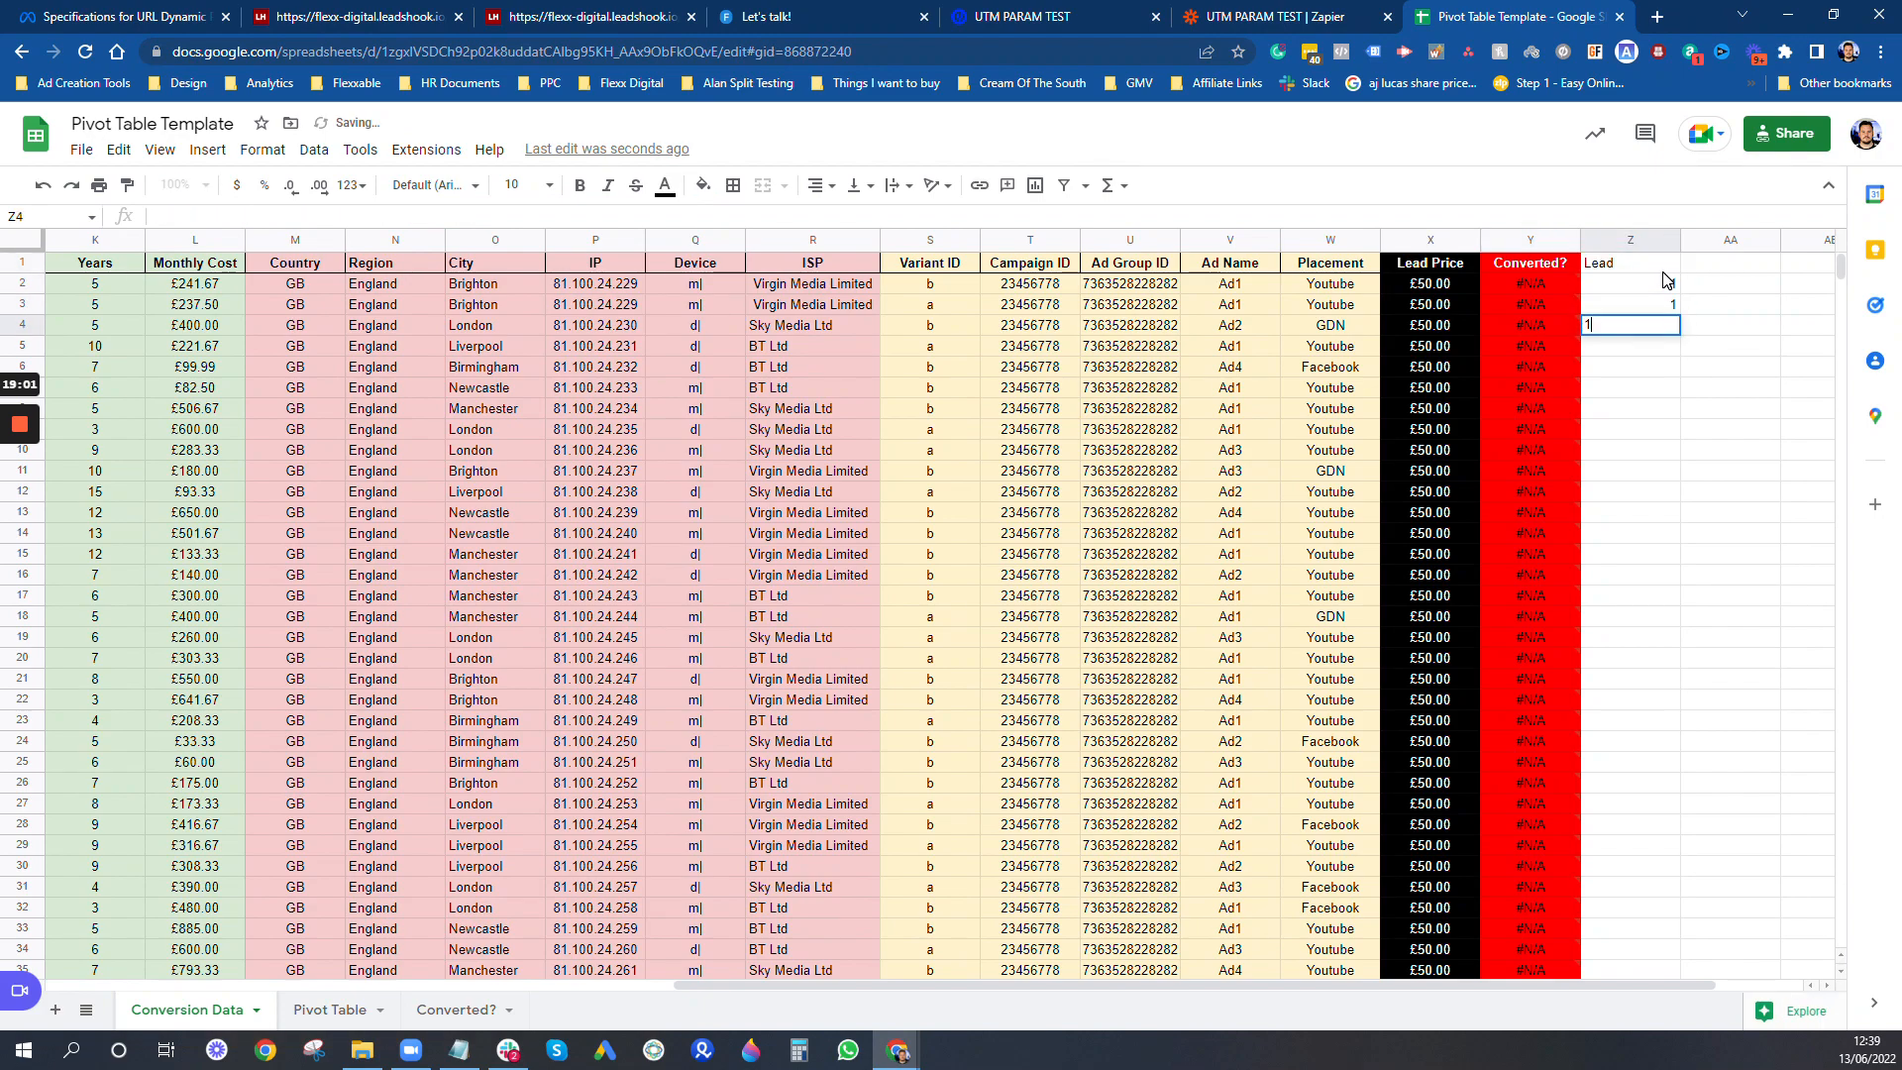
pyautogui.write(' 1 1 1 1 1 1 1 1 1 1 1 1 1 1 1 1')
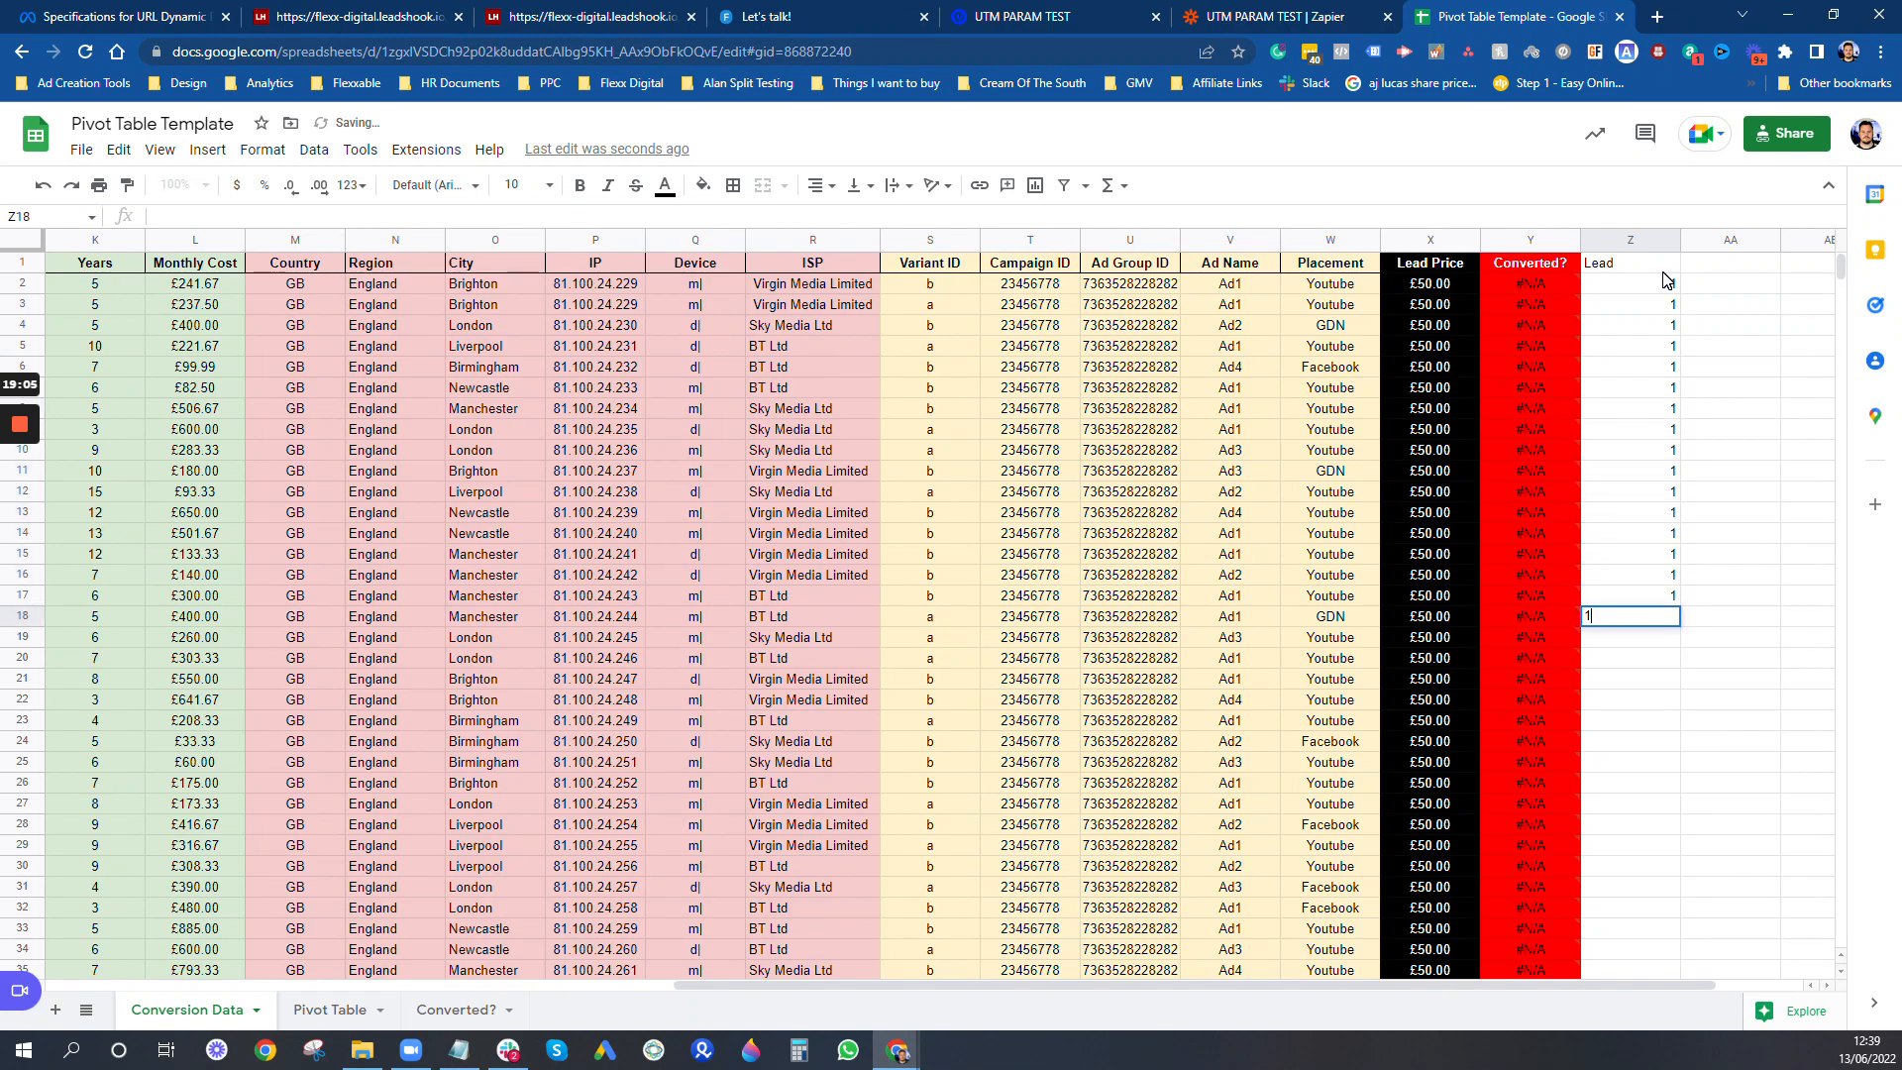
pyautogui.write(' 1 1 1 1 1 1 1 1 1 1 1 1 1')
pyautogui.scroll(-5, 1658, 460)
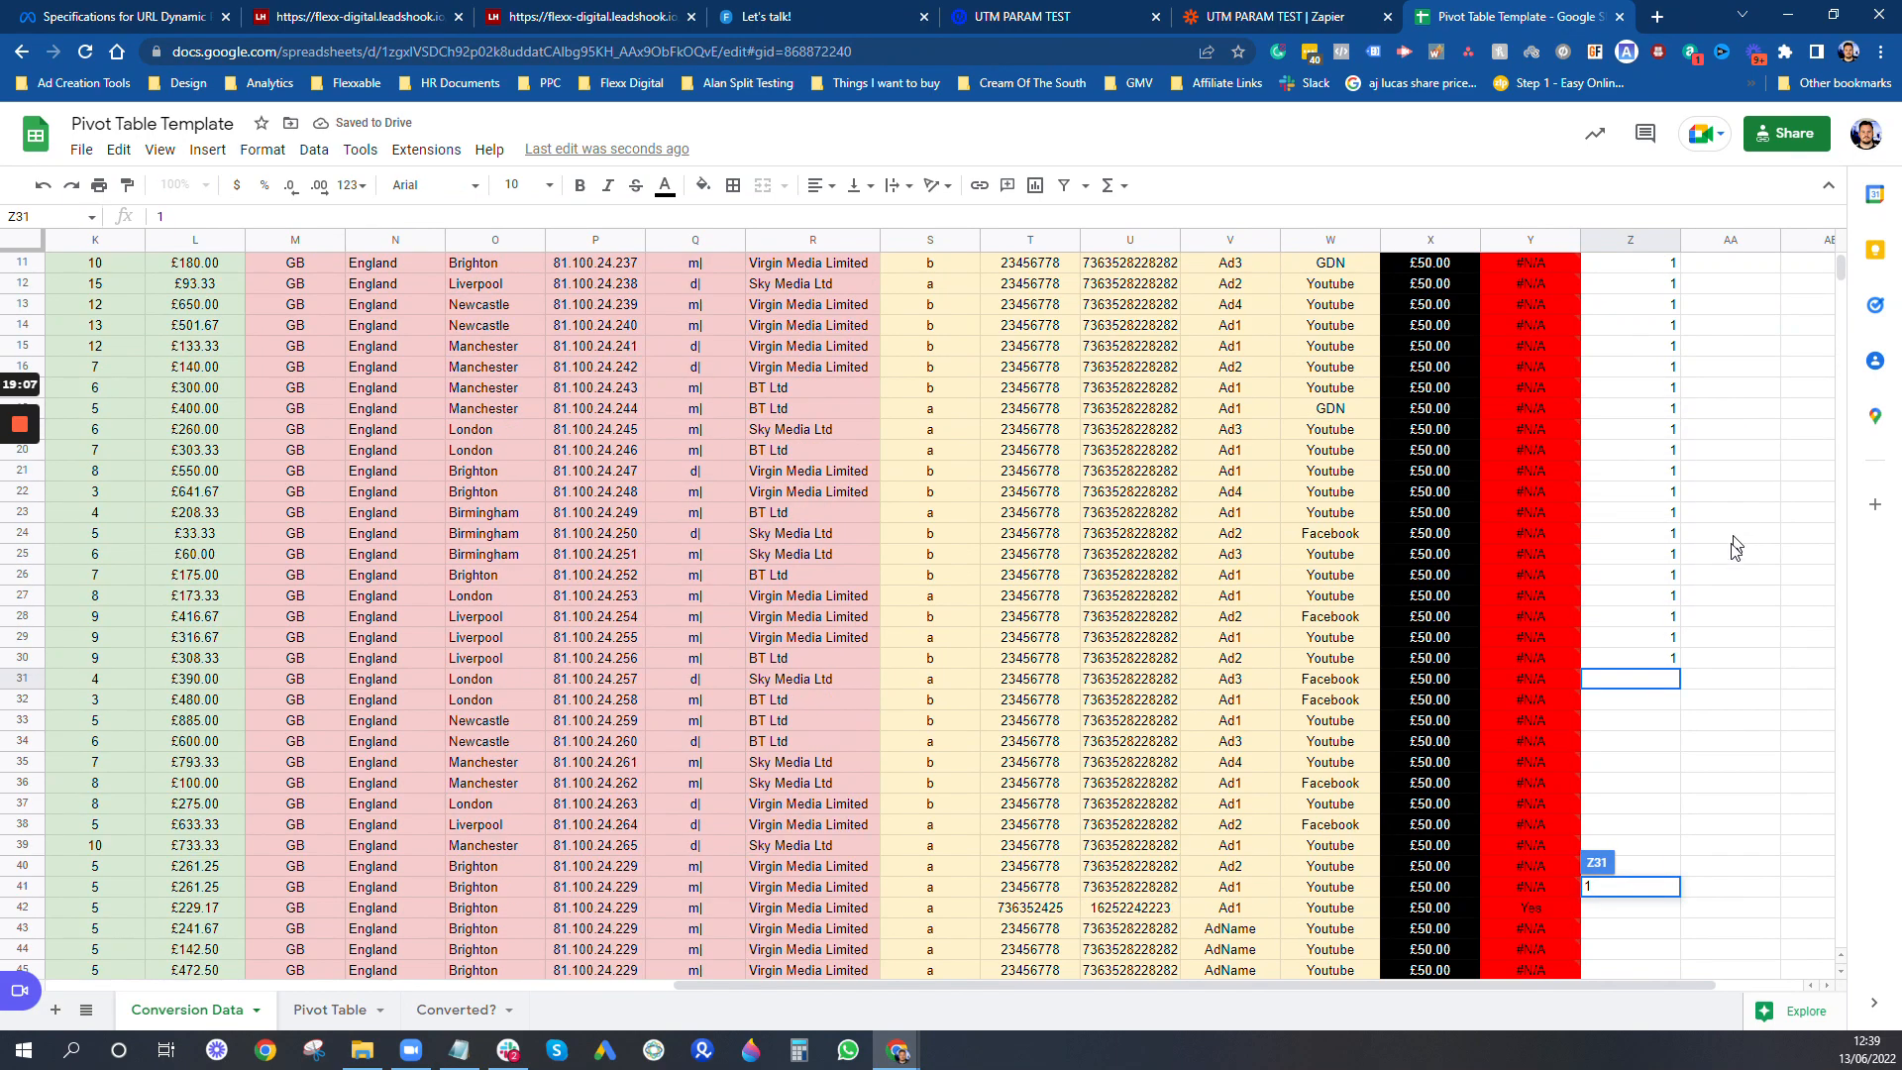
pyautogui.click(1652, 434)
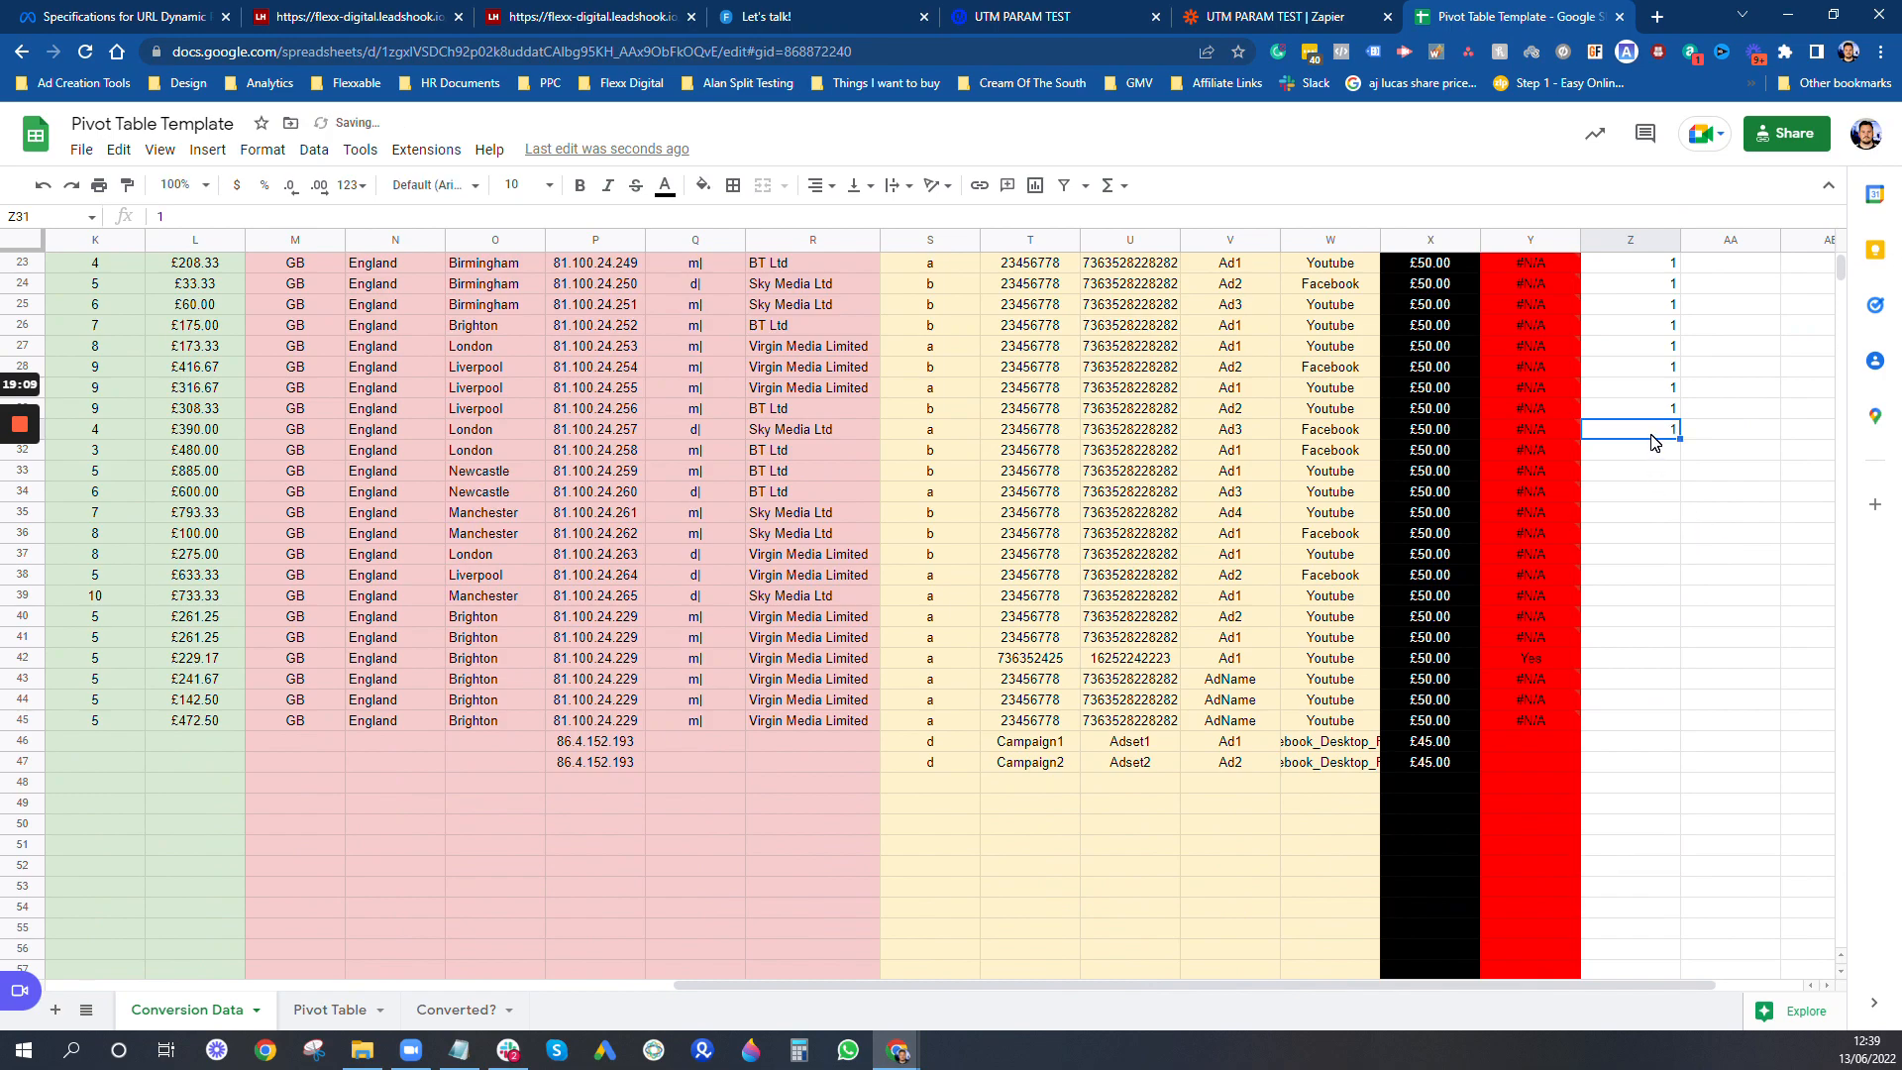
pyautogui.write('1')
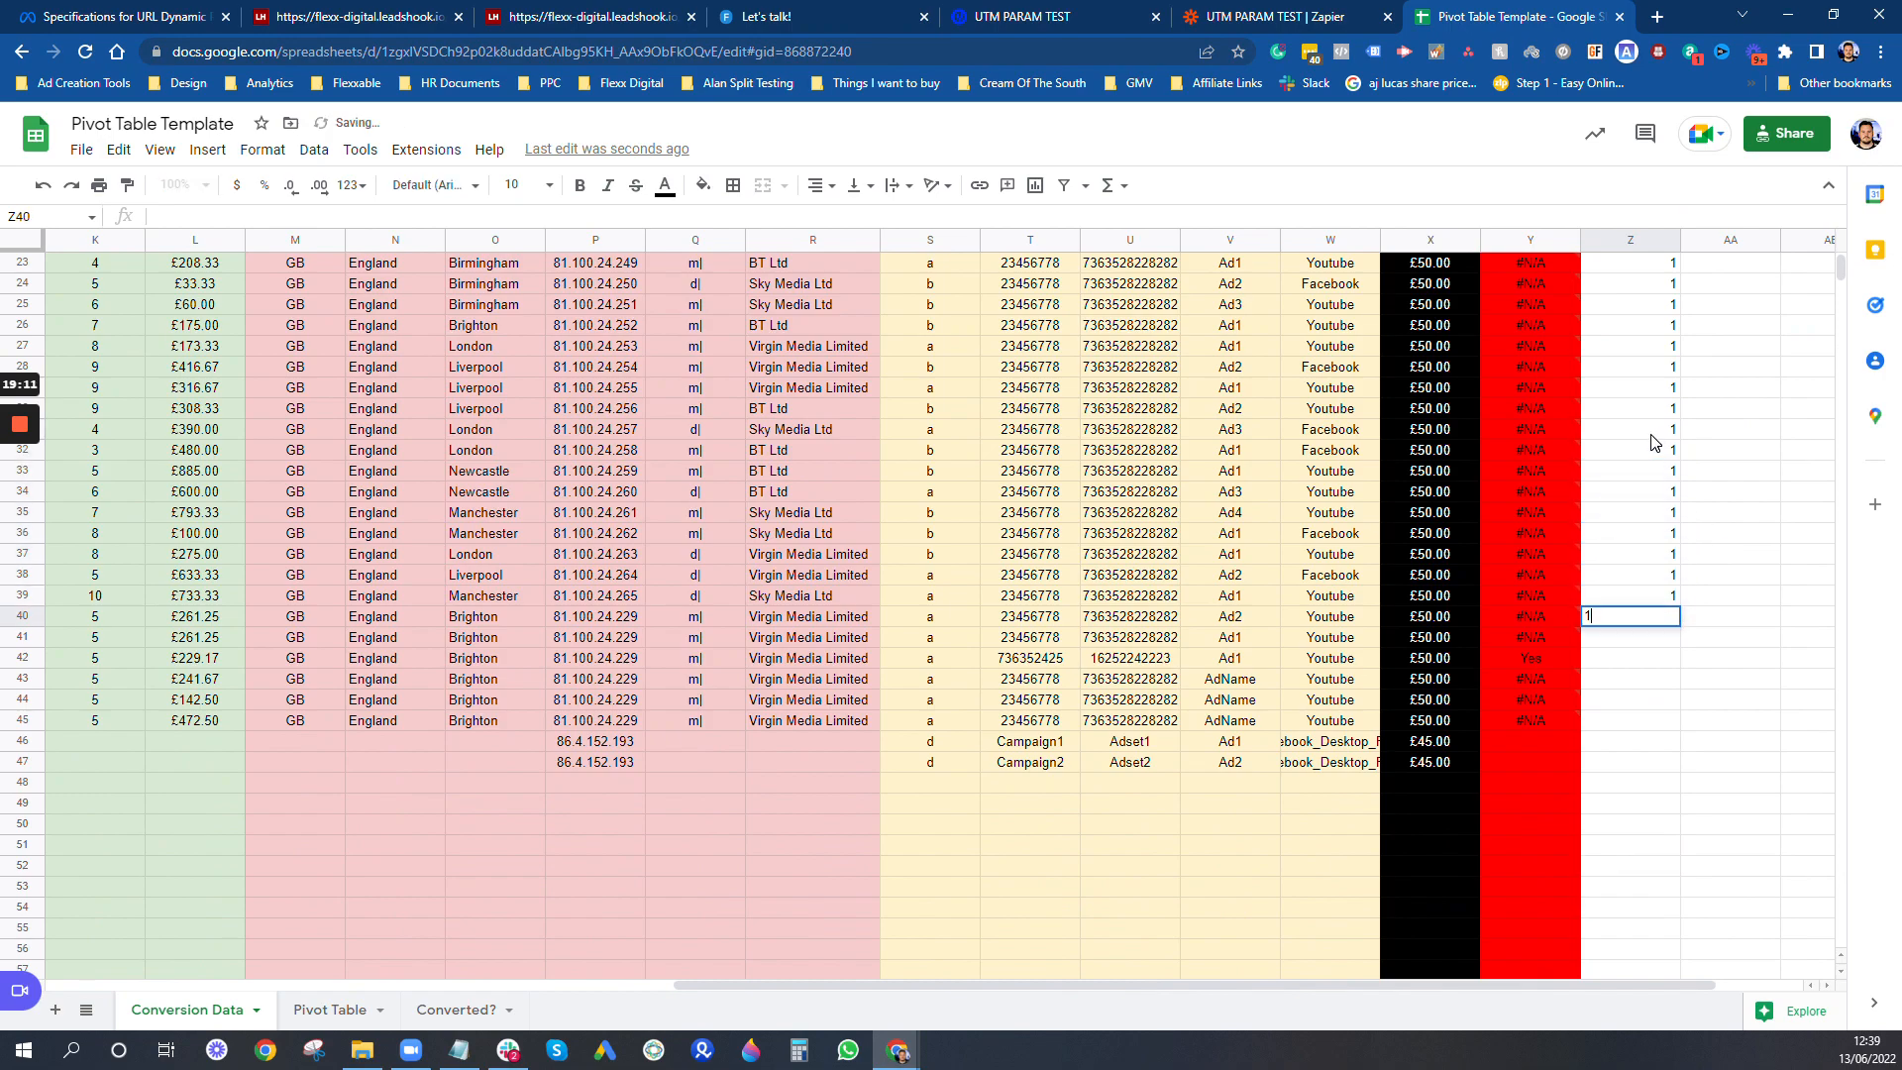
pyautogui.write(' 1 1 1 1 1 1 1 1 1 1 1 1 1 1 1 1')
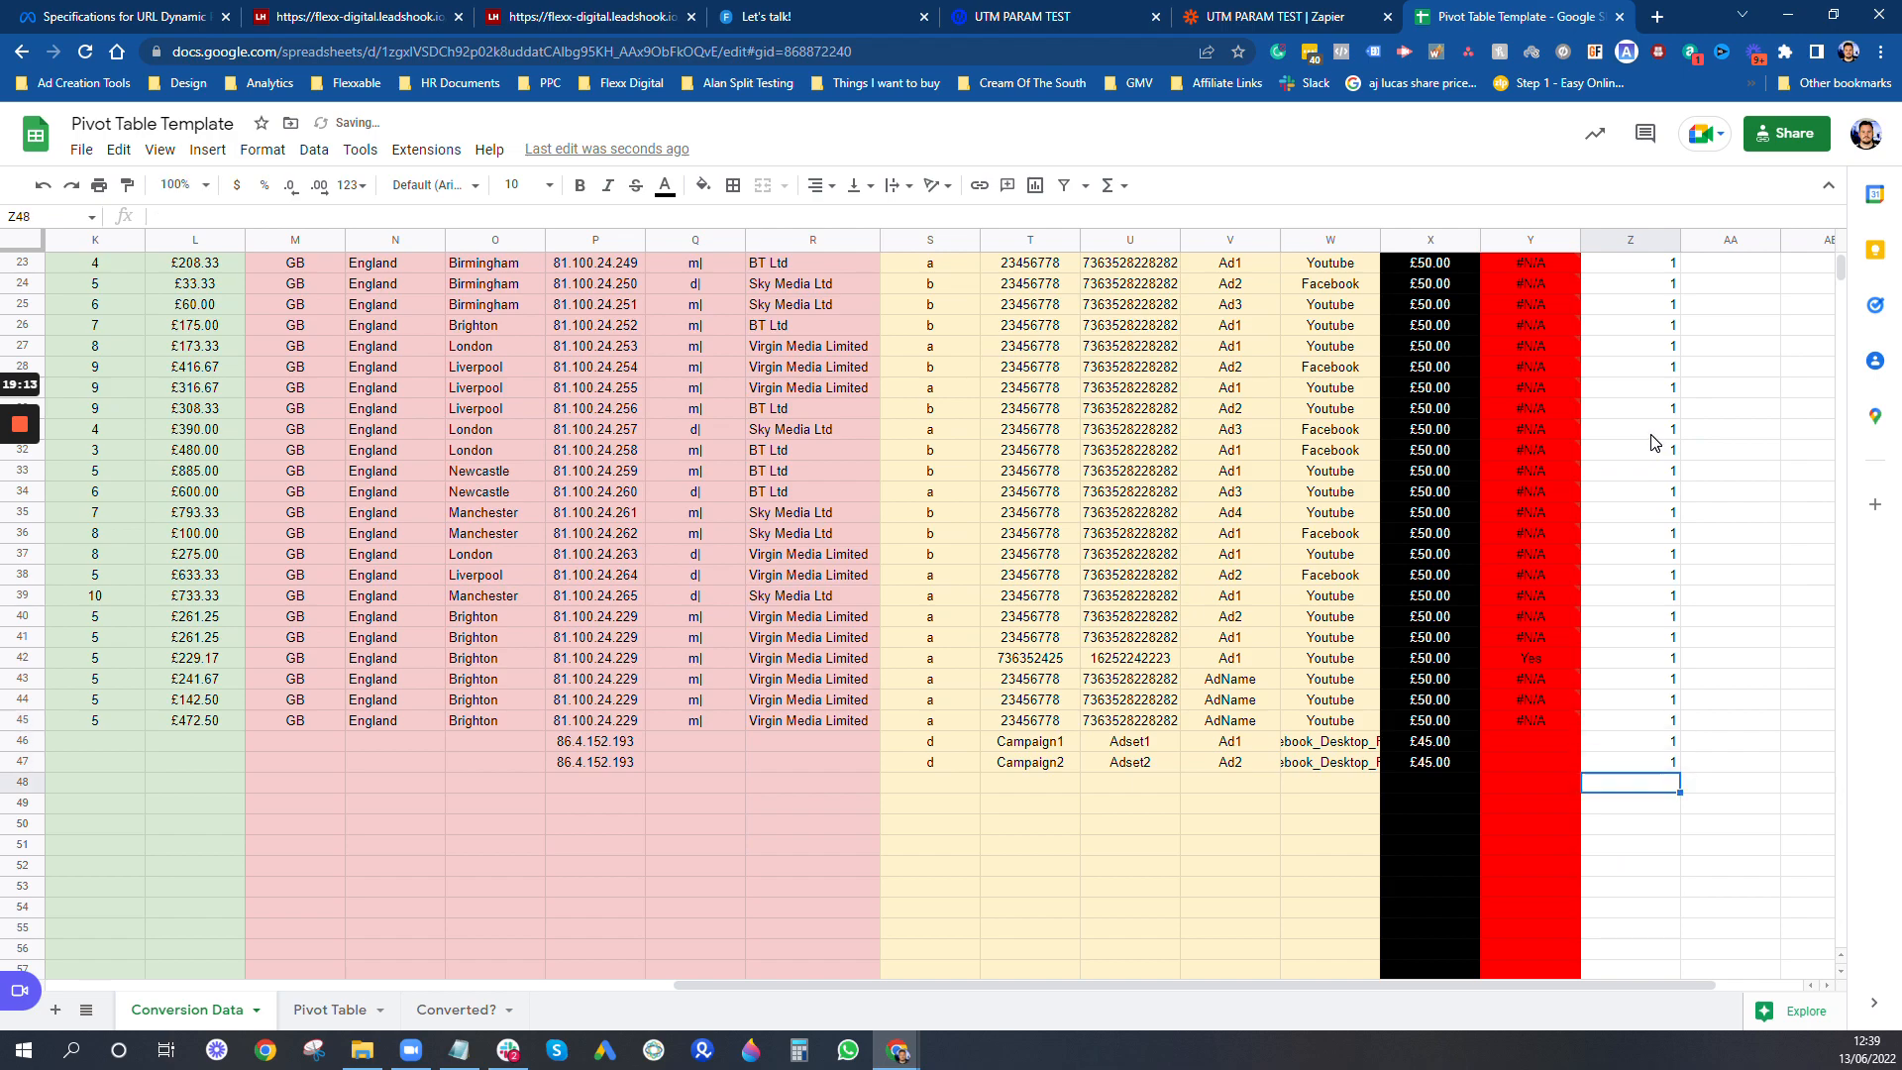
# - Centre-align the entire Lead column
pyautogui.scroll(5, 1652, 442)
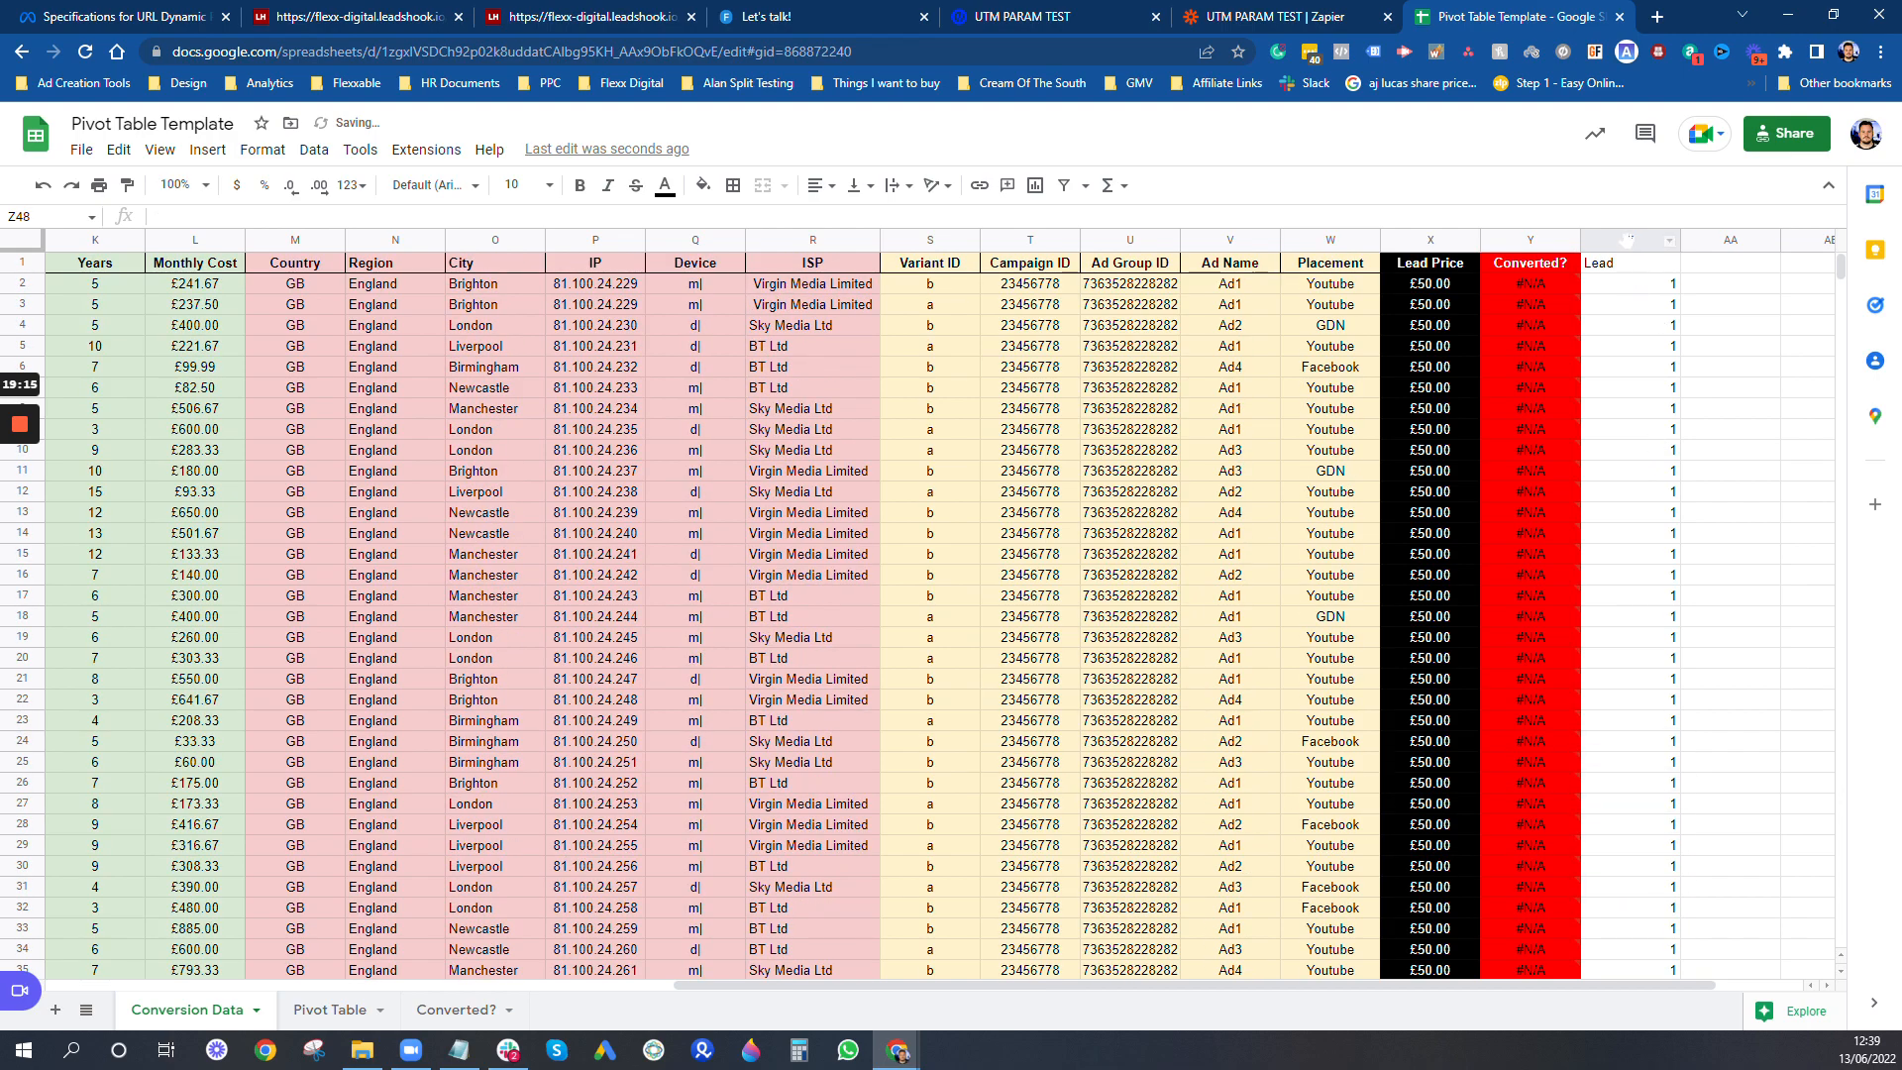
pyautogui.click(1627, 240)
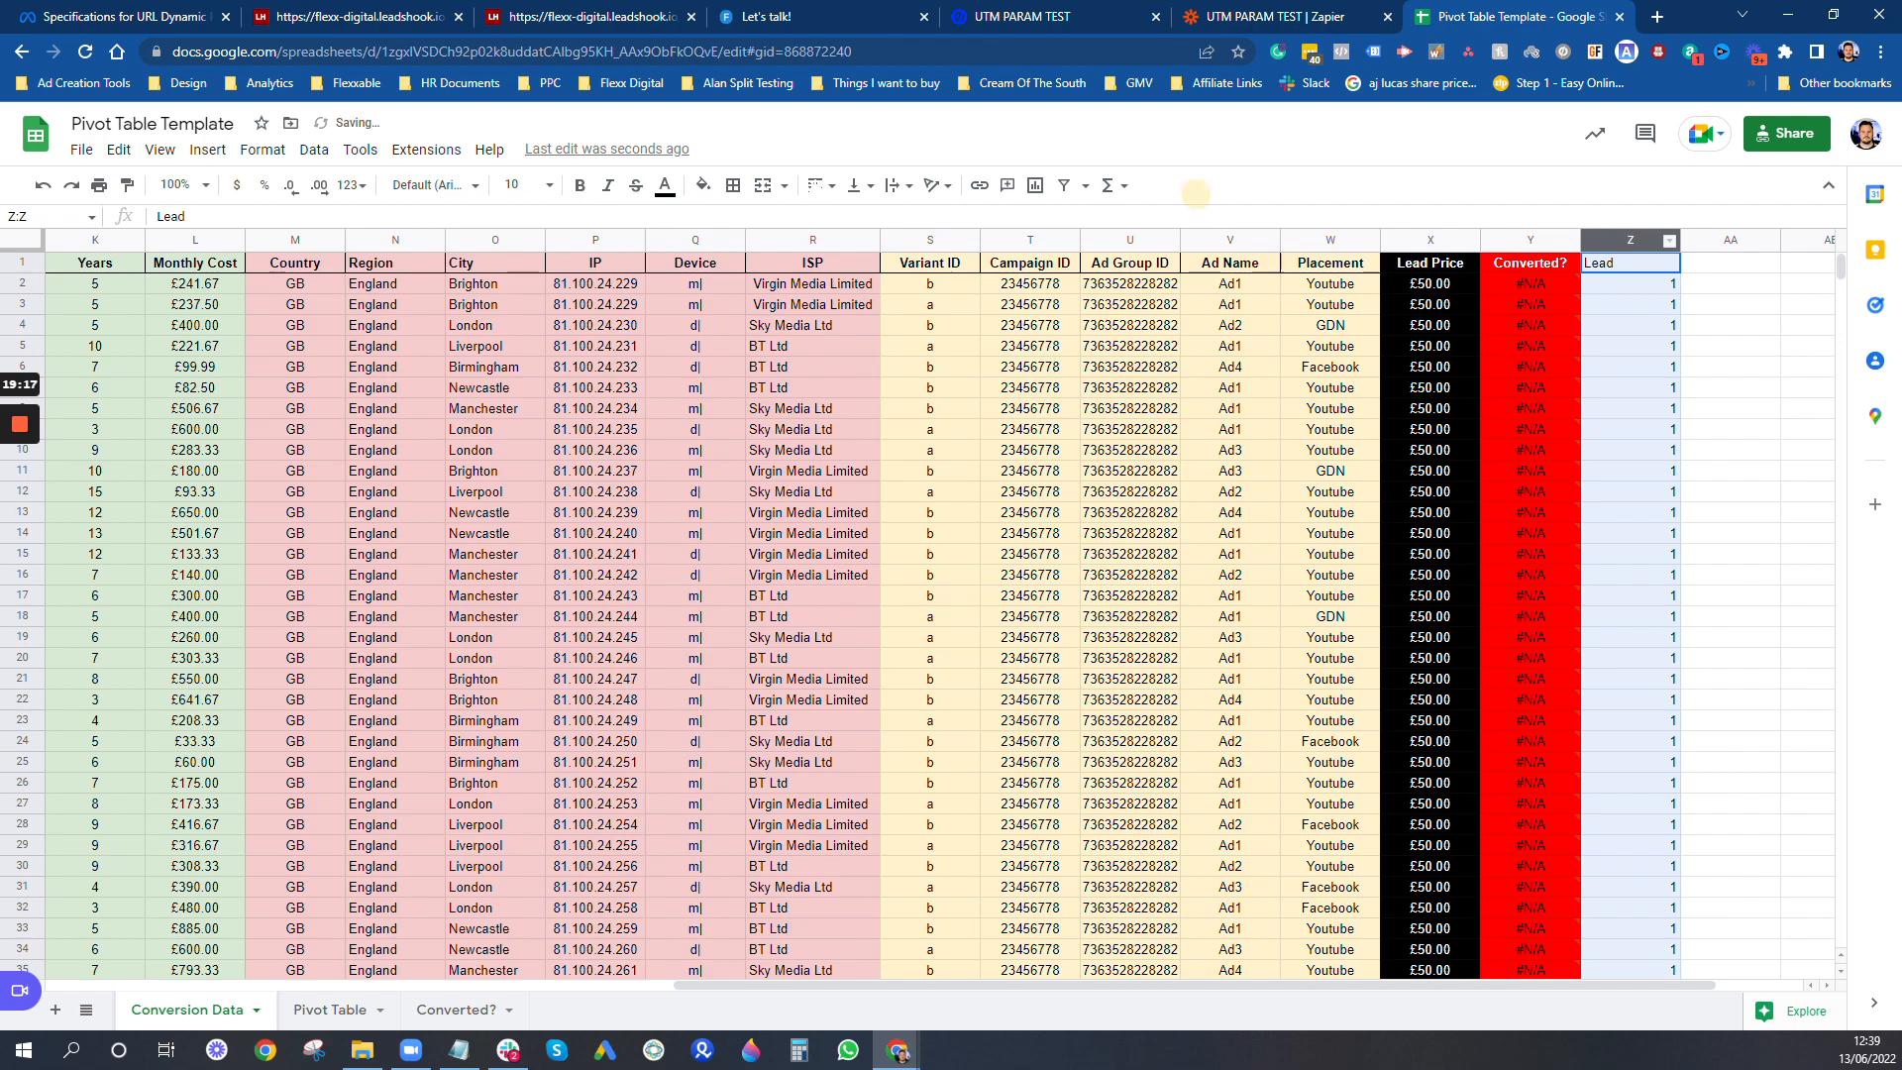
pyautogui.click(820, 185)
pyautogui.click(839, 219)
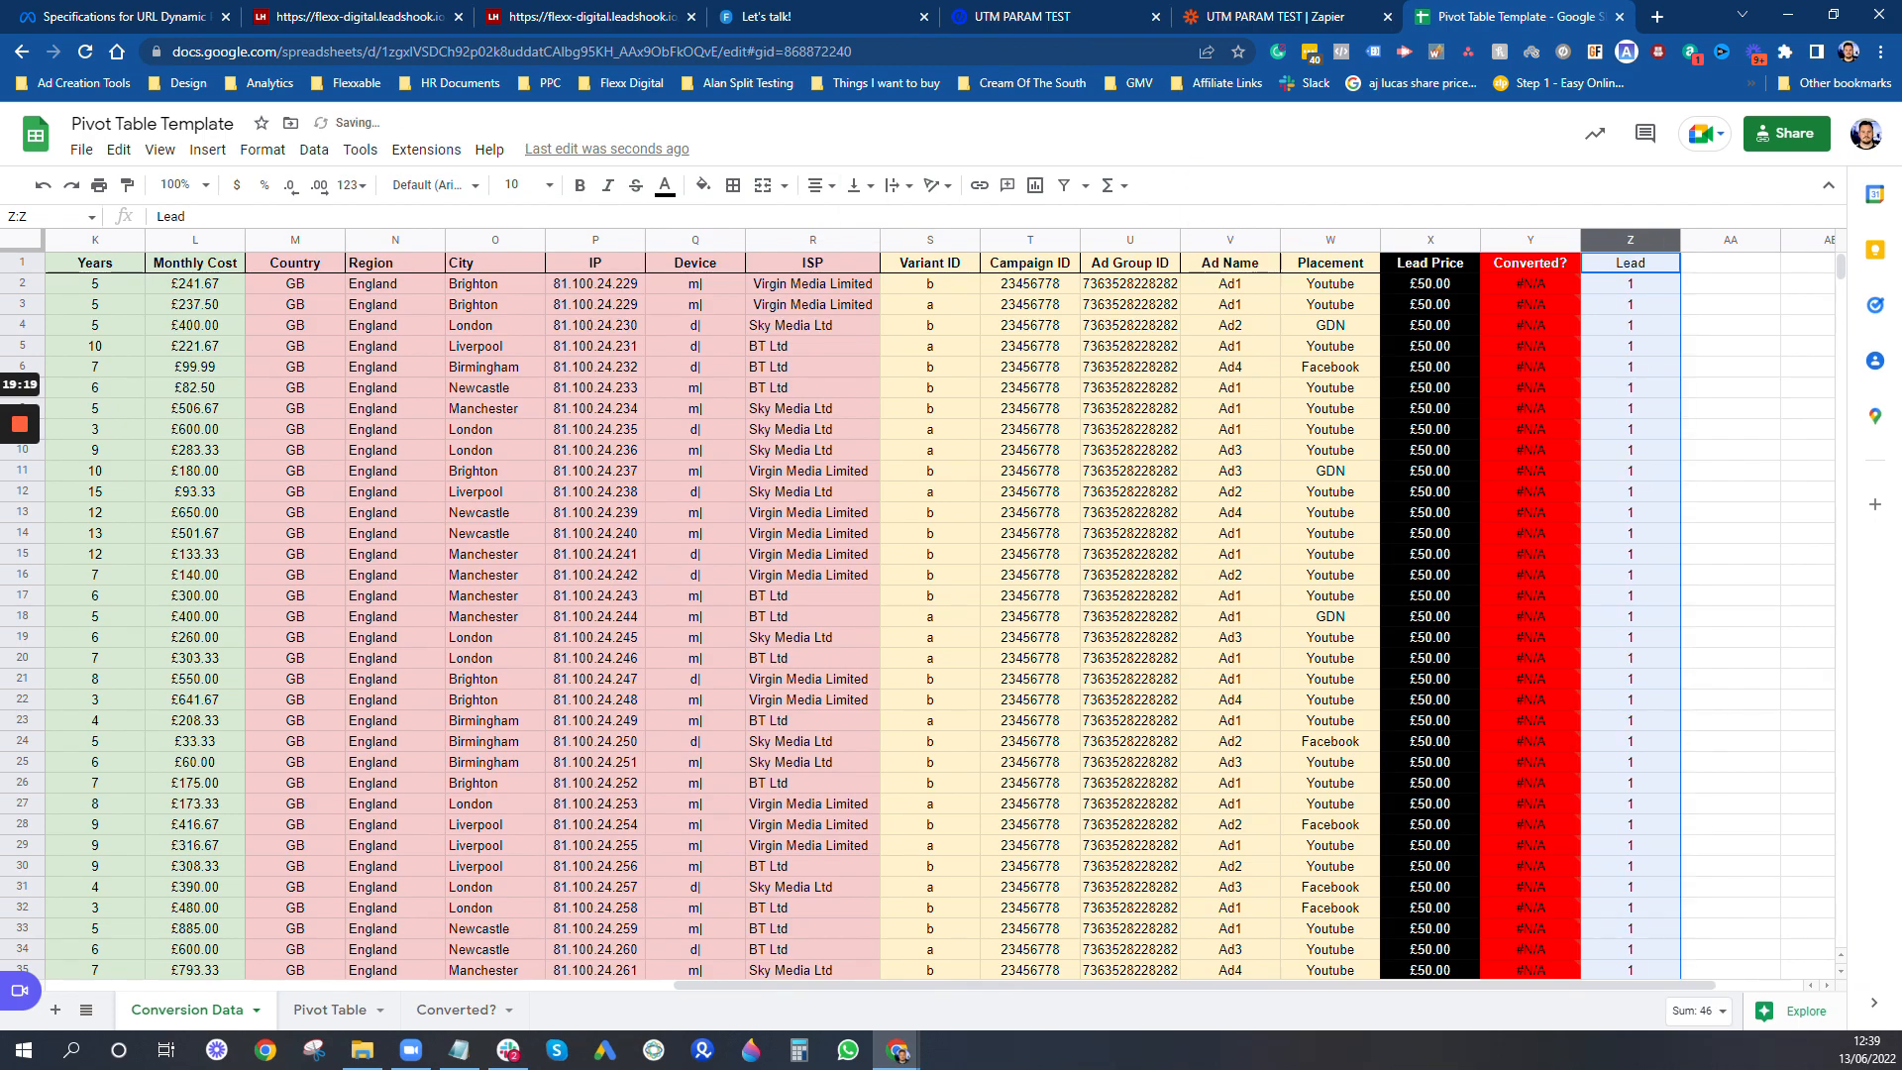
pyautogui.click(1601, 304)
pyautogui.scroll(-7, 1660, 446)
# - Switch to the UTM PARAM TEST Zap in Zapier, open it for editing and expand the Google Sheets action's setup
pyautogui.click(1322, 14)
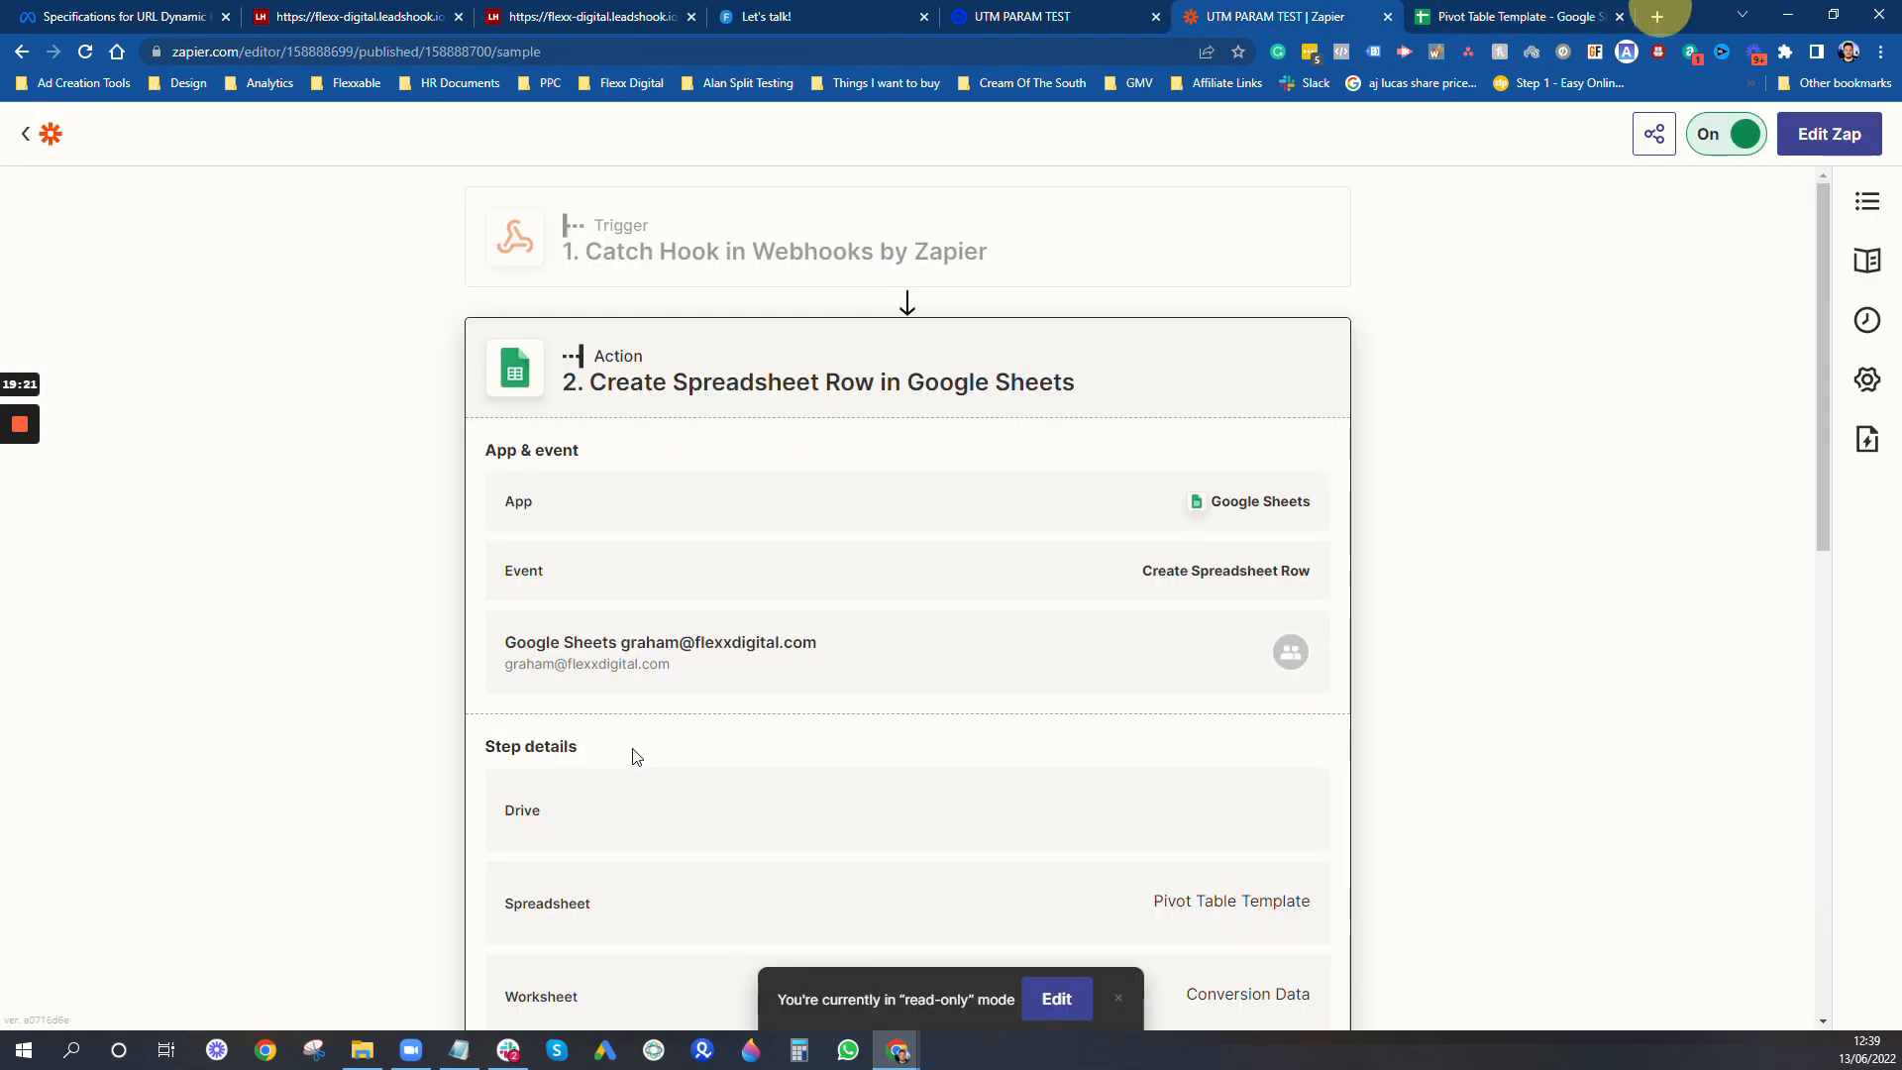
pyautogui.scroll(-6, 678, 763)
pyautogui.scroll(-5, 690, 772)
pyautogui.click(1048, 1006)
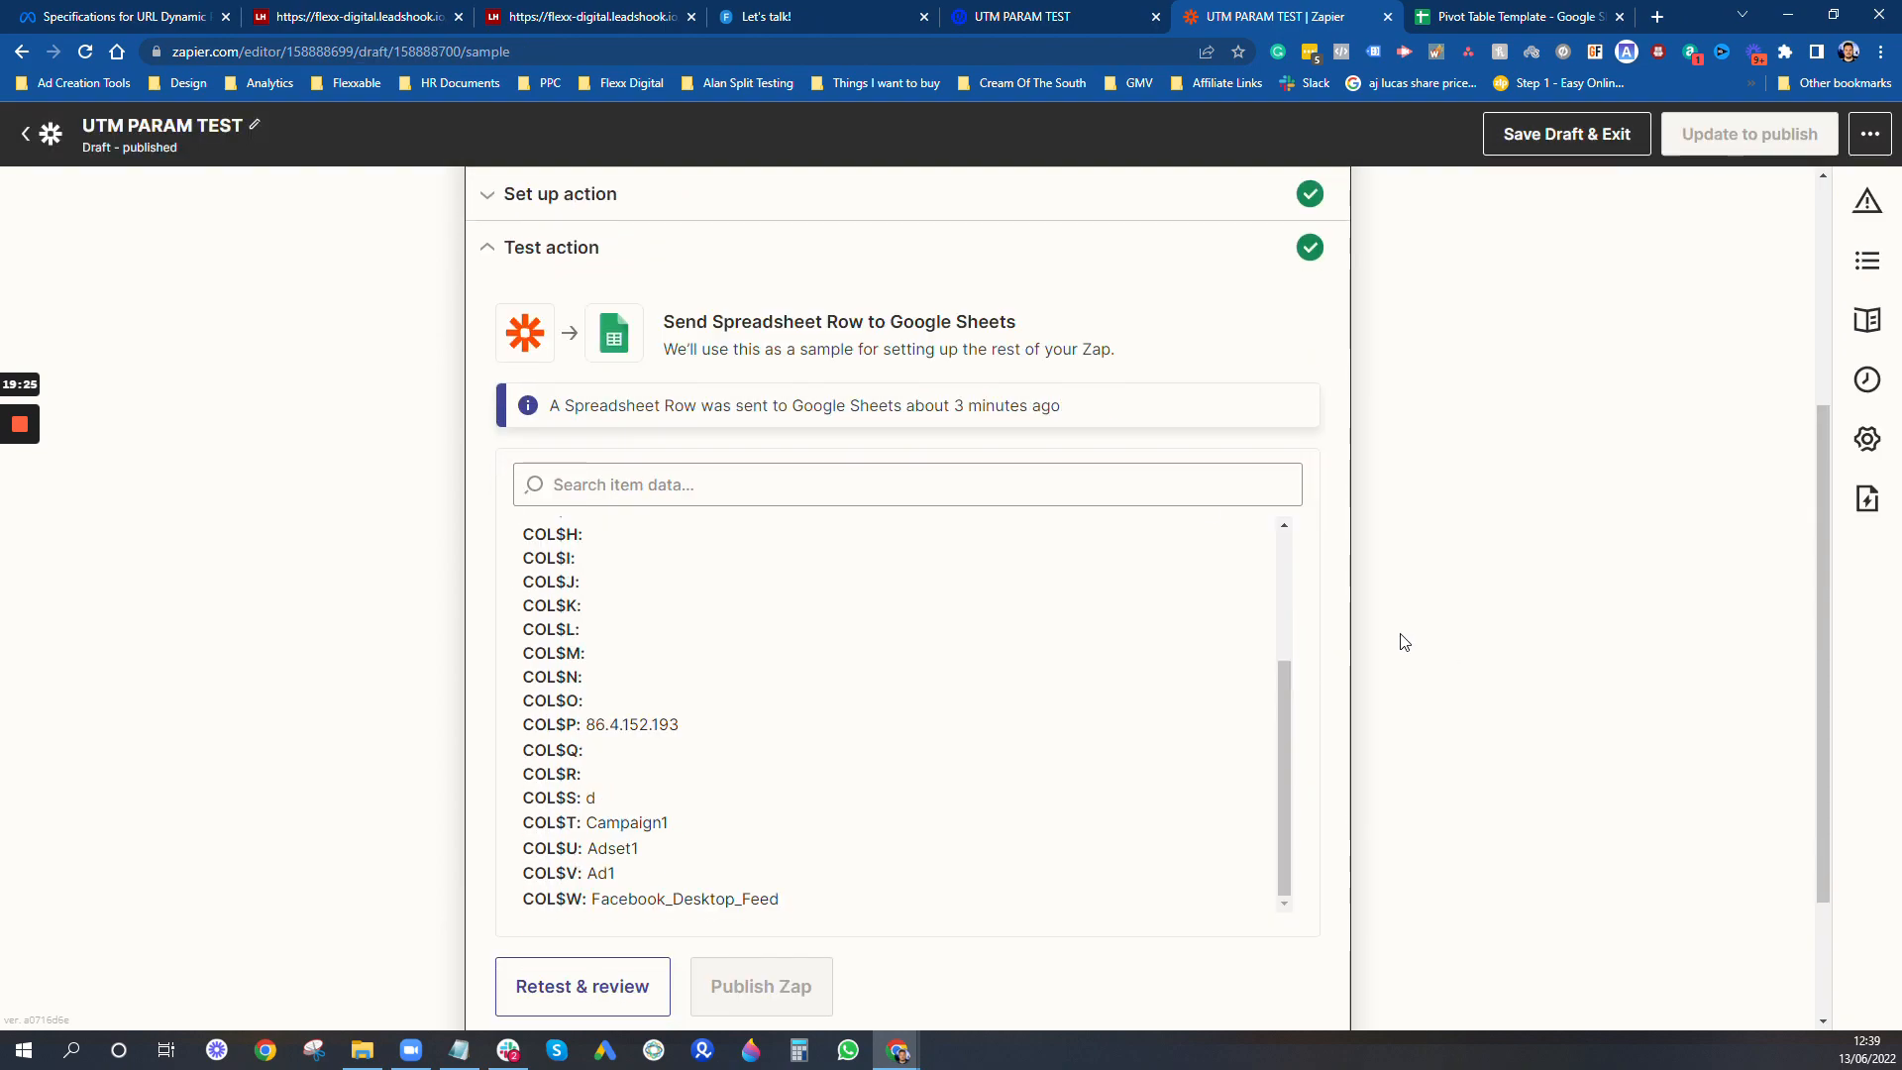
pyautogui.click(611, 593)
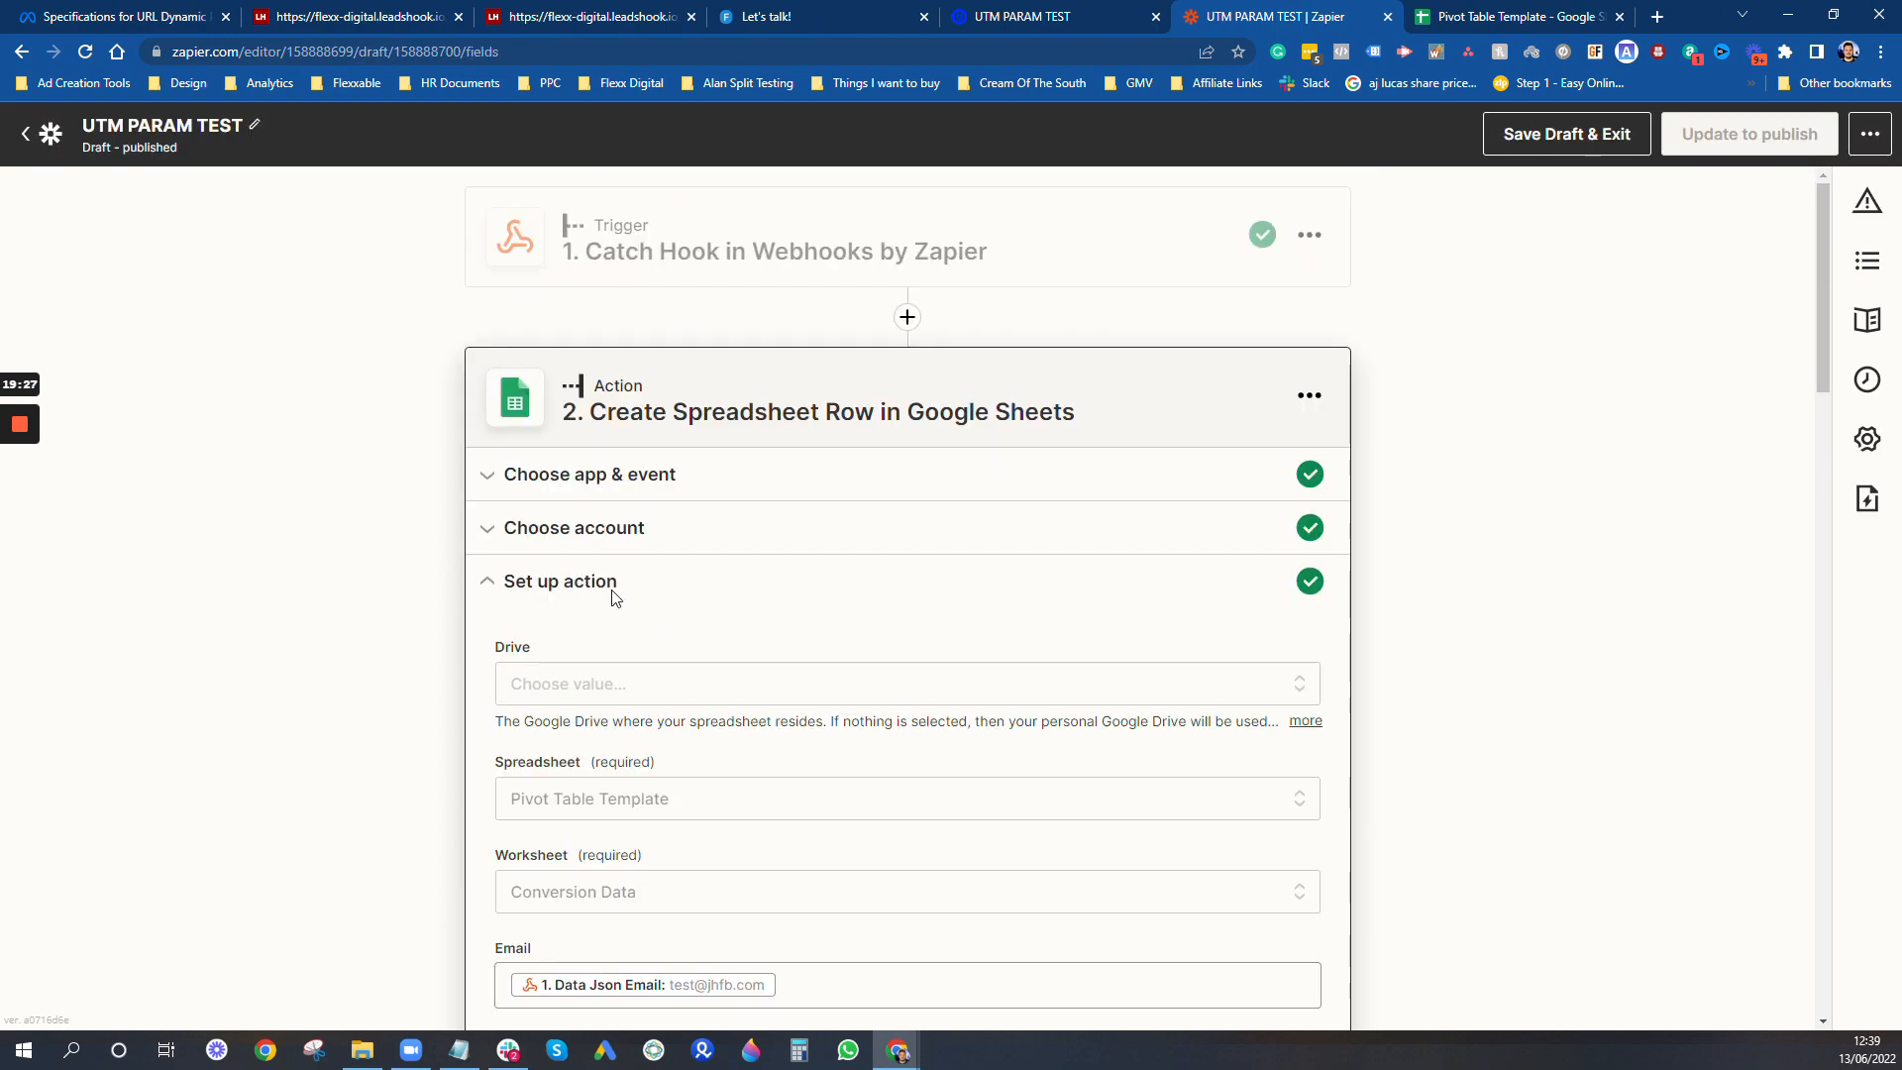
# - Refresh the action's spreadsheet fields, set the new Lead field to 1 and continue to the test stage
pyautogui.scroll(-10, 628, 751)
pyautogui.scroll(-8, 624, 755)
pyautogui.click(626, 753)
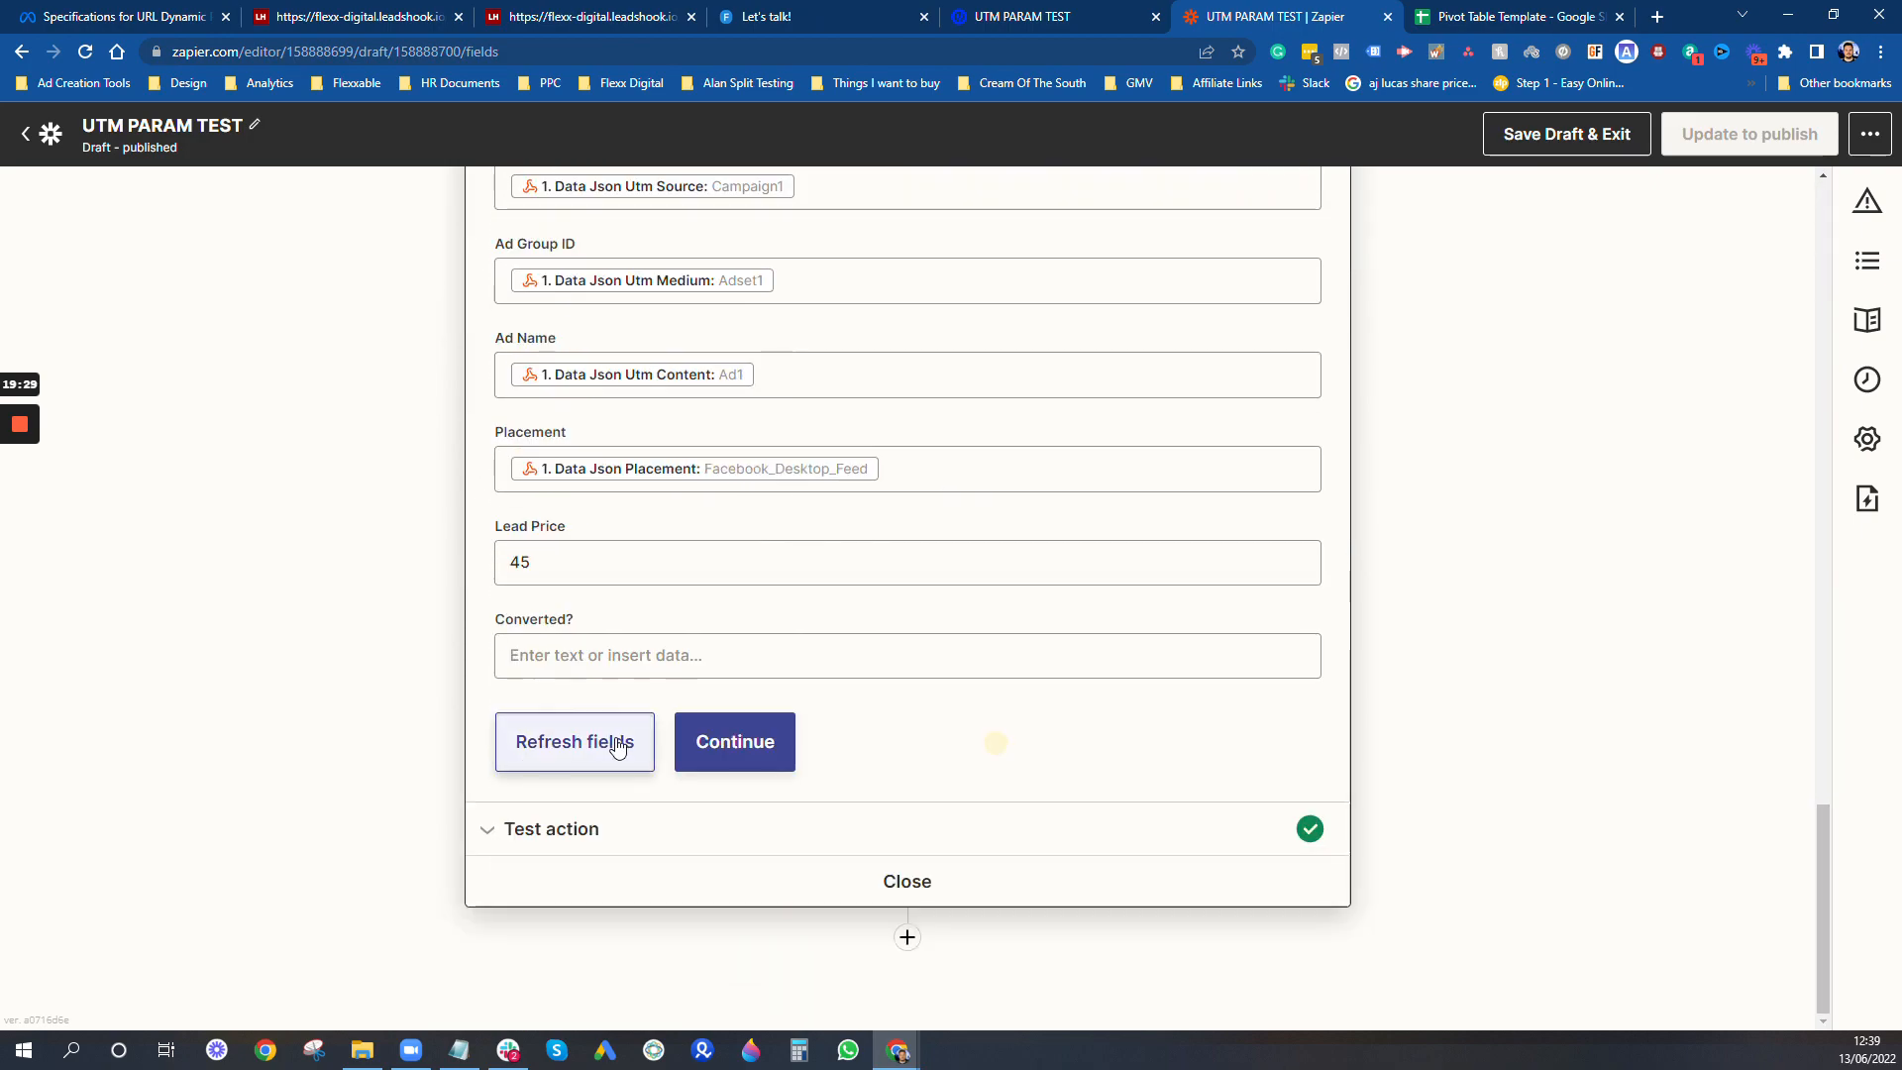
pyautogui.click(968, 748)
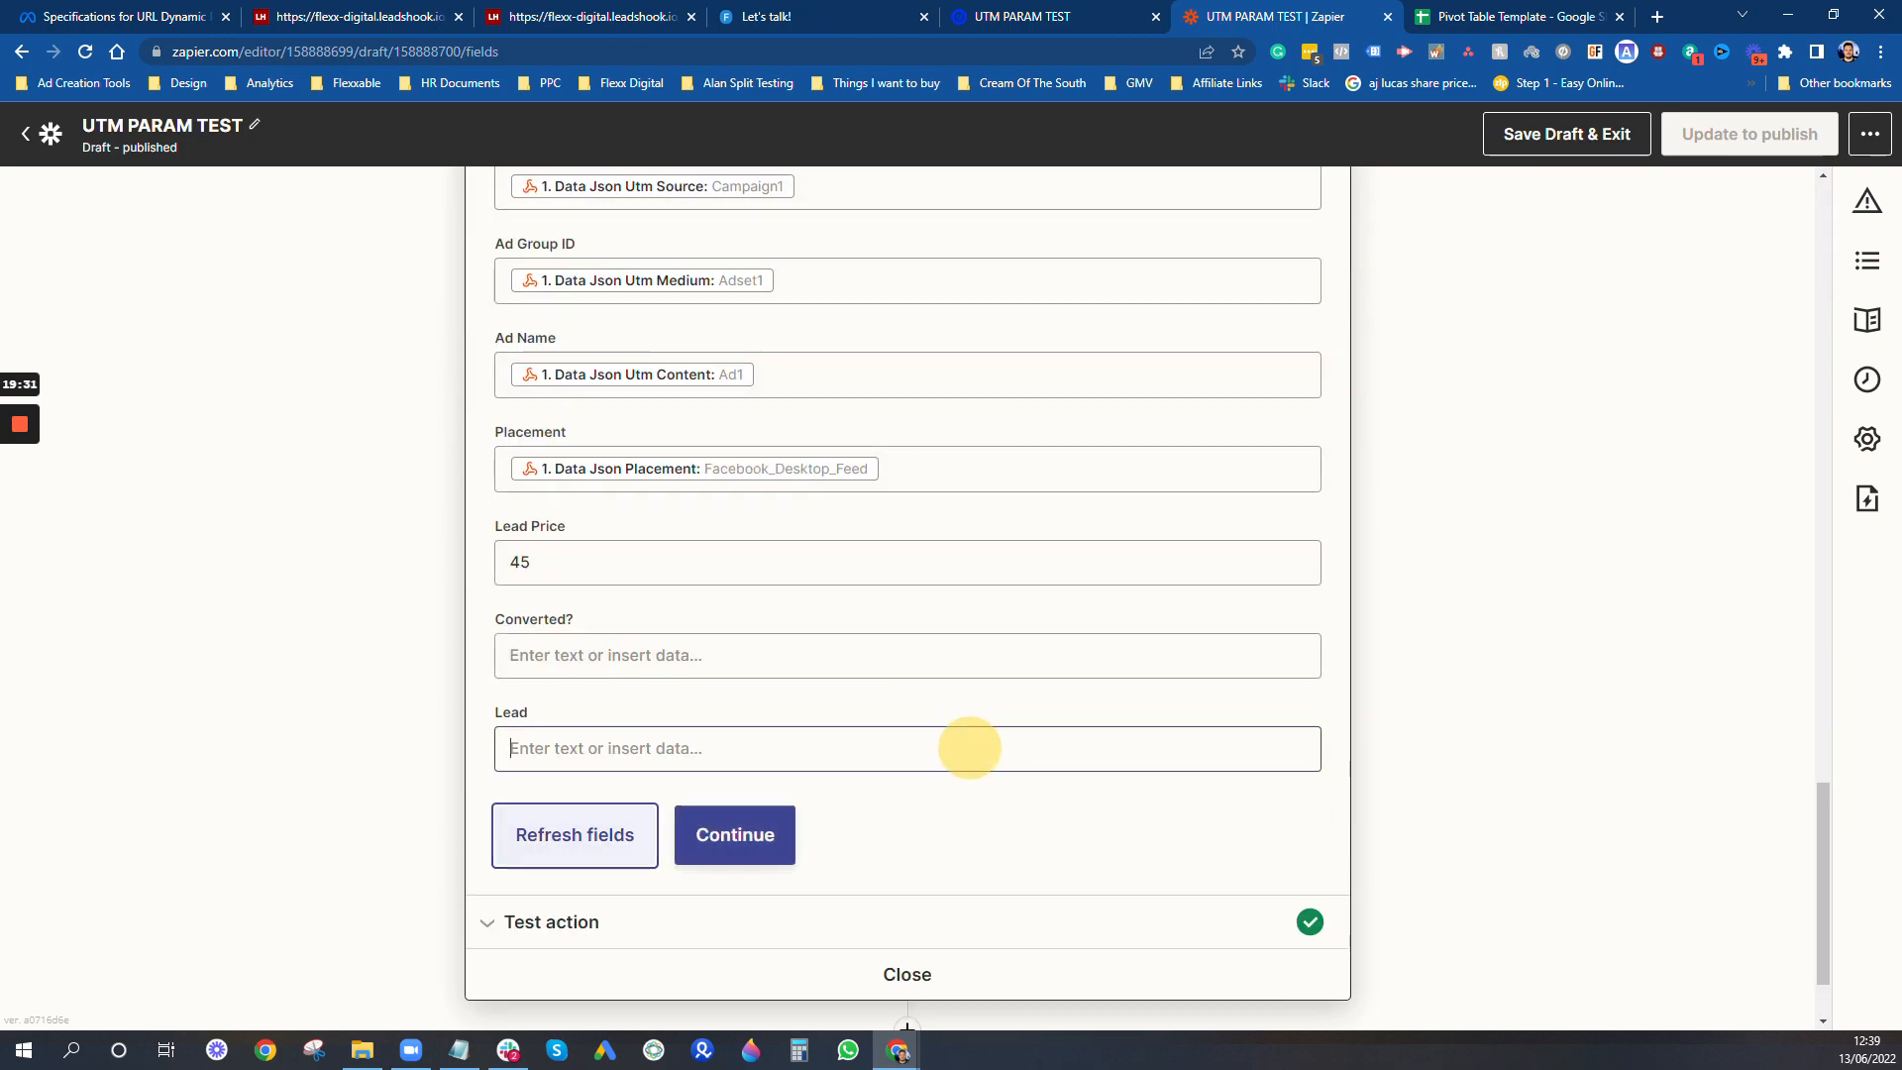
pyautogui.write('1')
pyautogui.click(1856, 714)
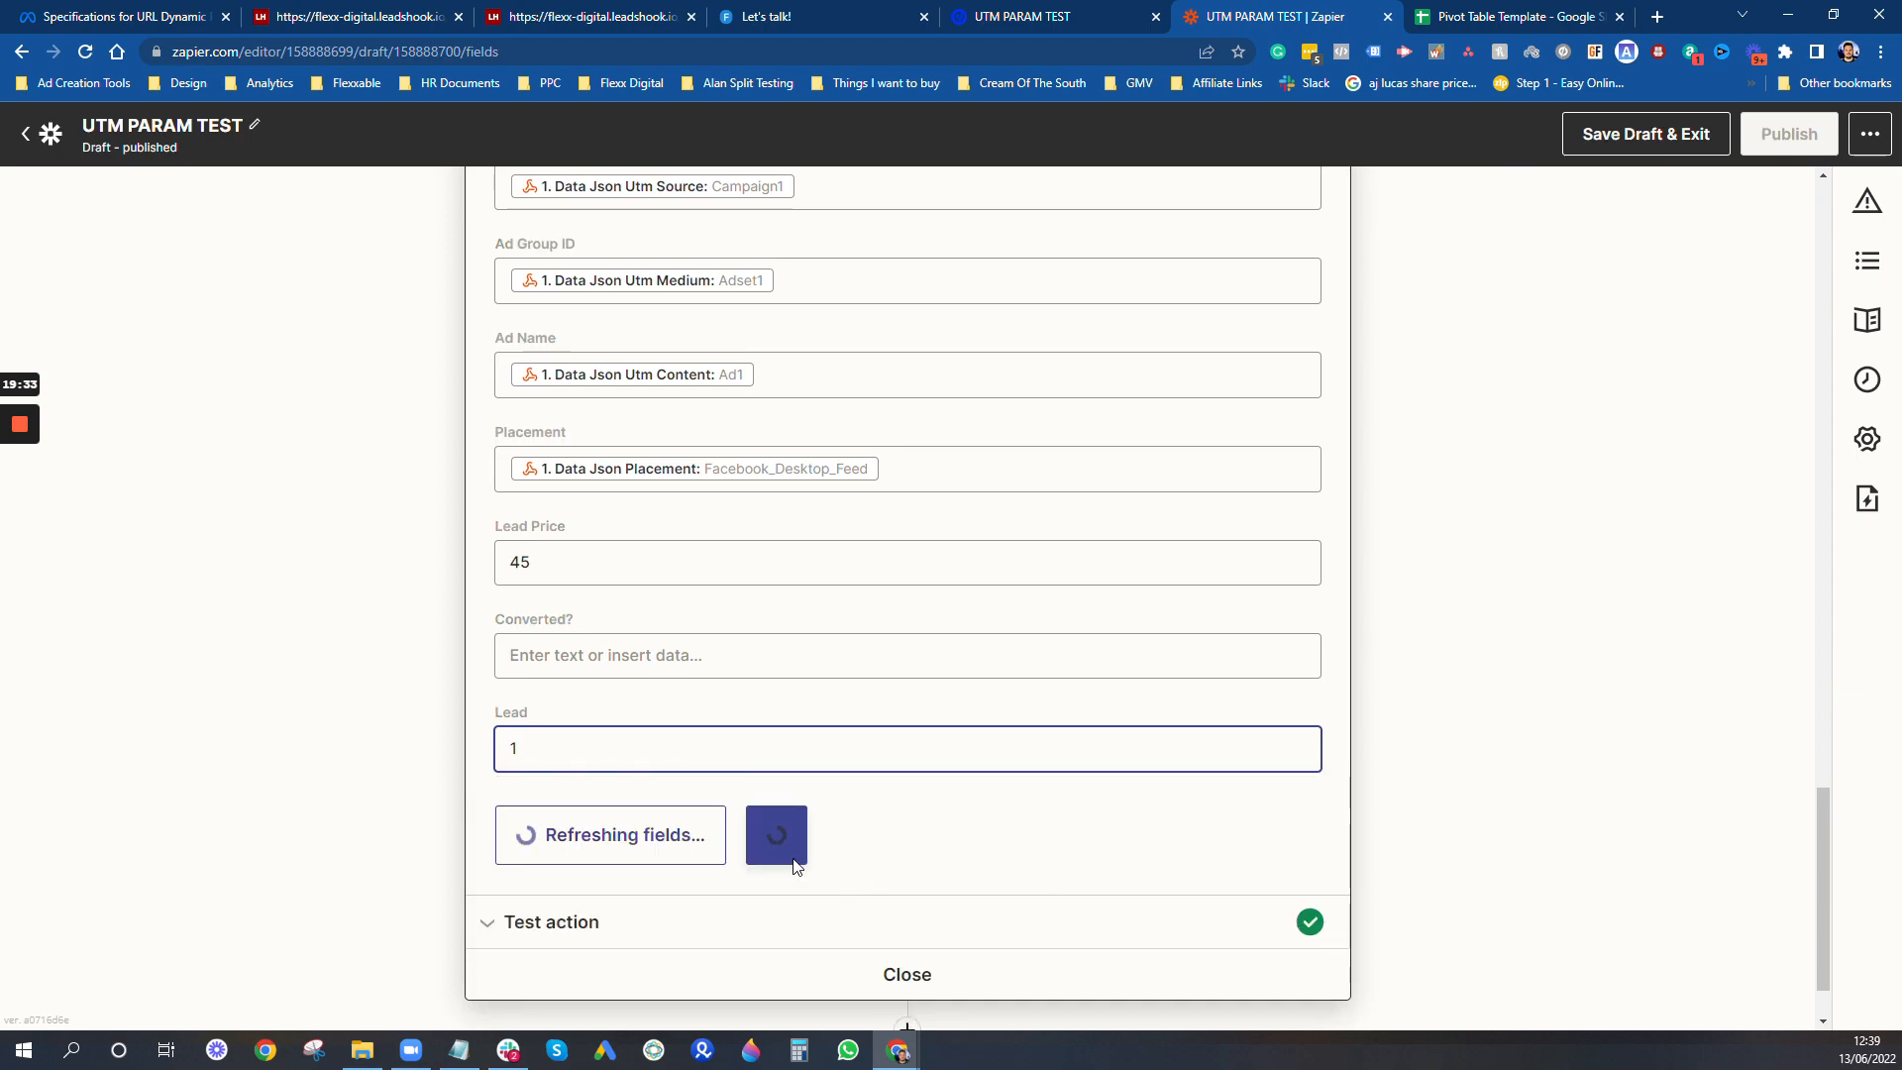
pyautogui.click(737, 844)
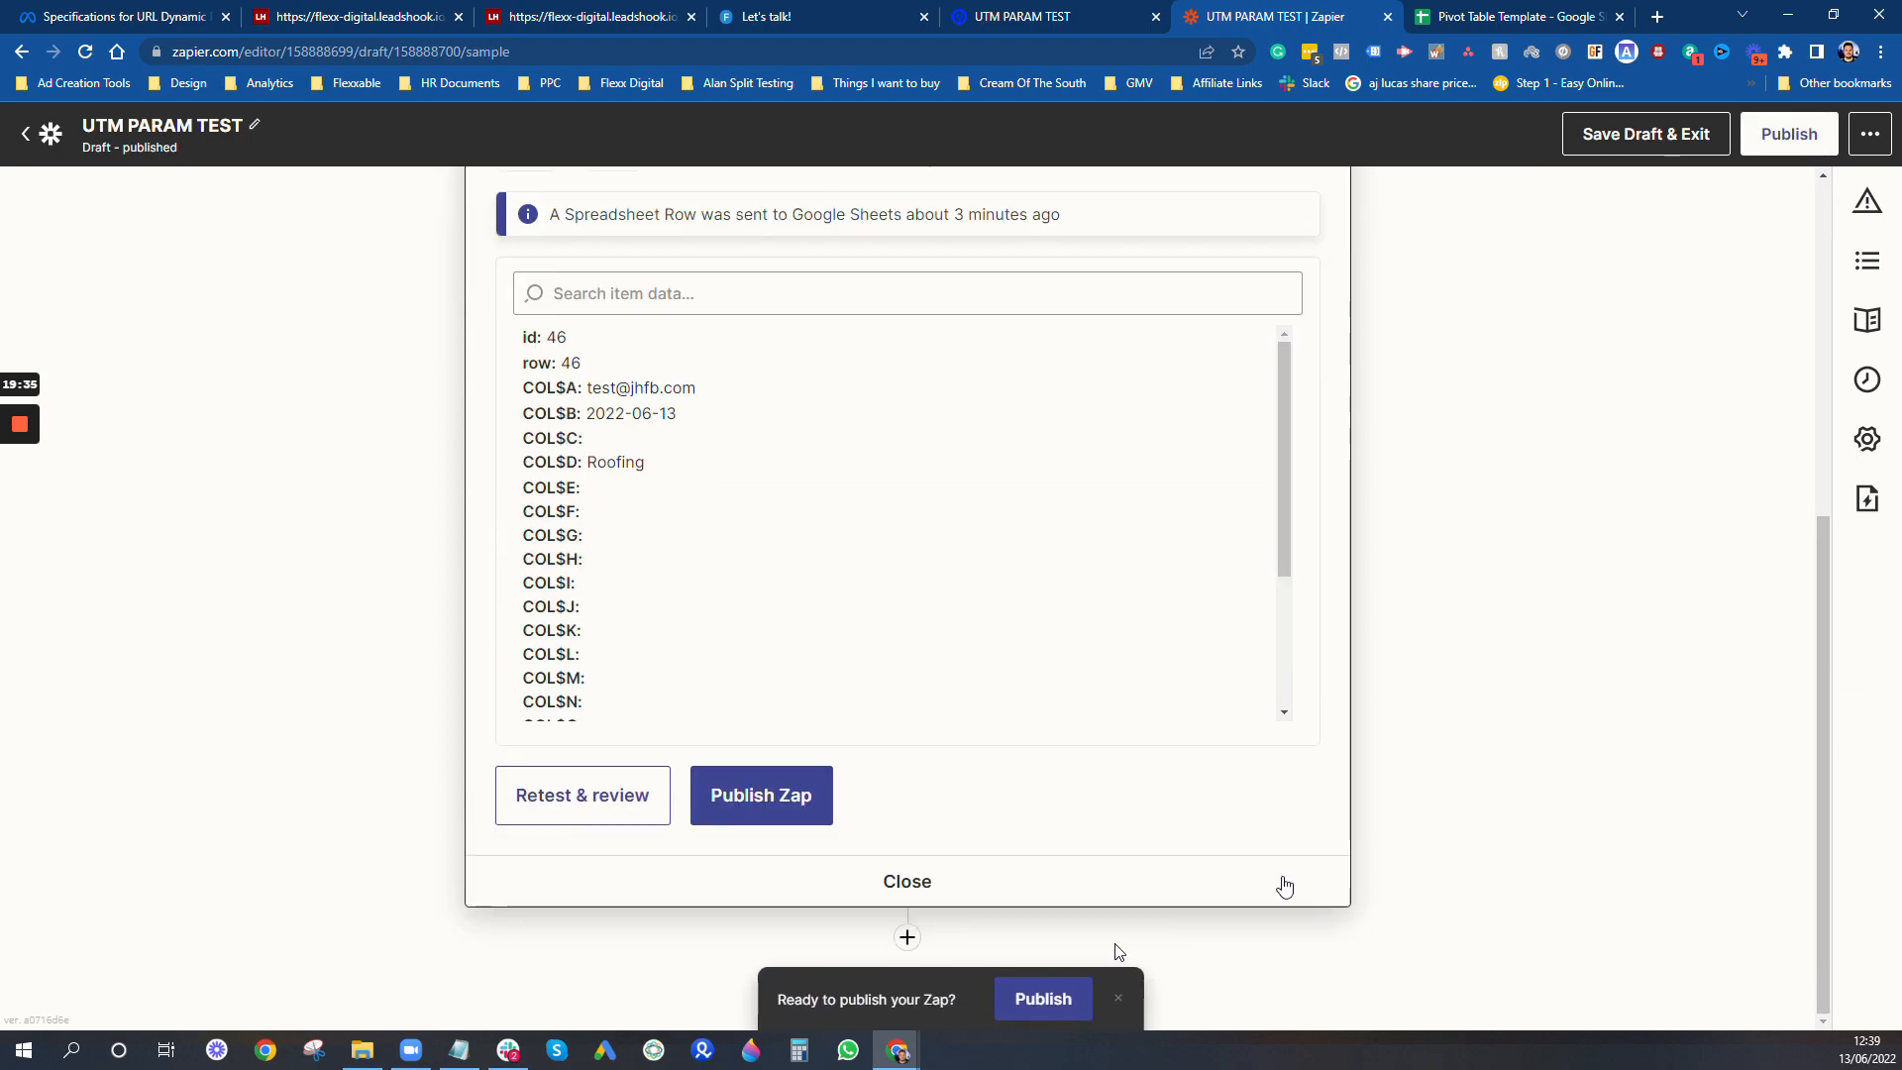
# - Publish the Zap with the new Lead field and switch back to the Pivot Table Template spreadsheet
pyautogui.click(1036, 1000)
pyautogui.click(1007, 613)
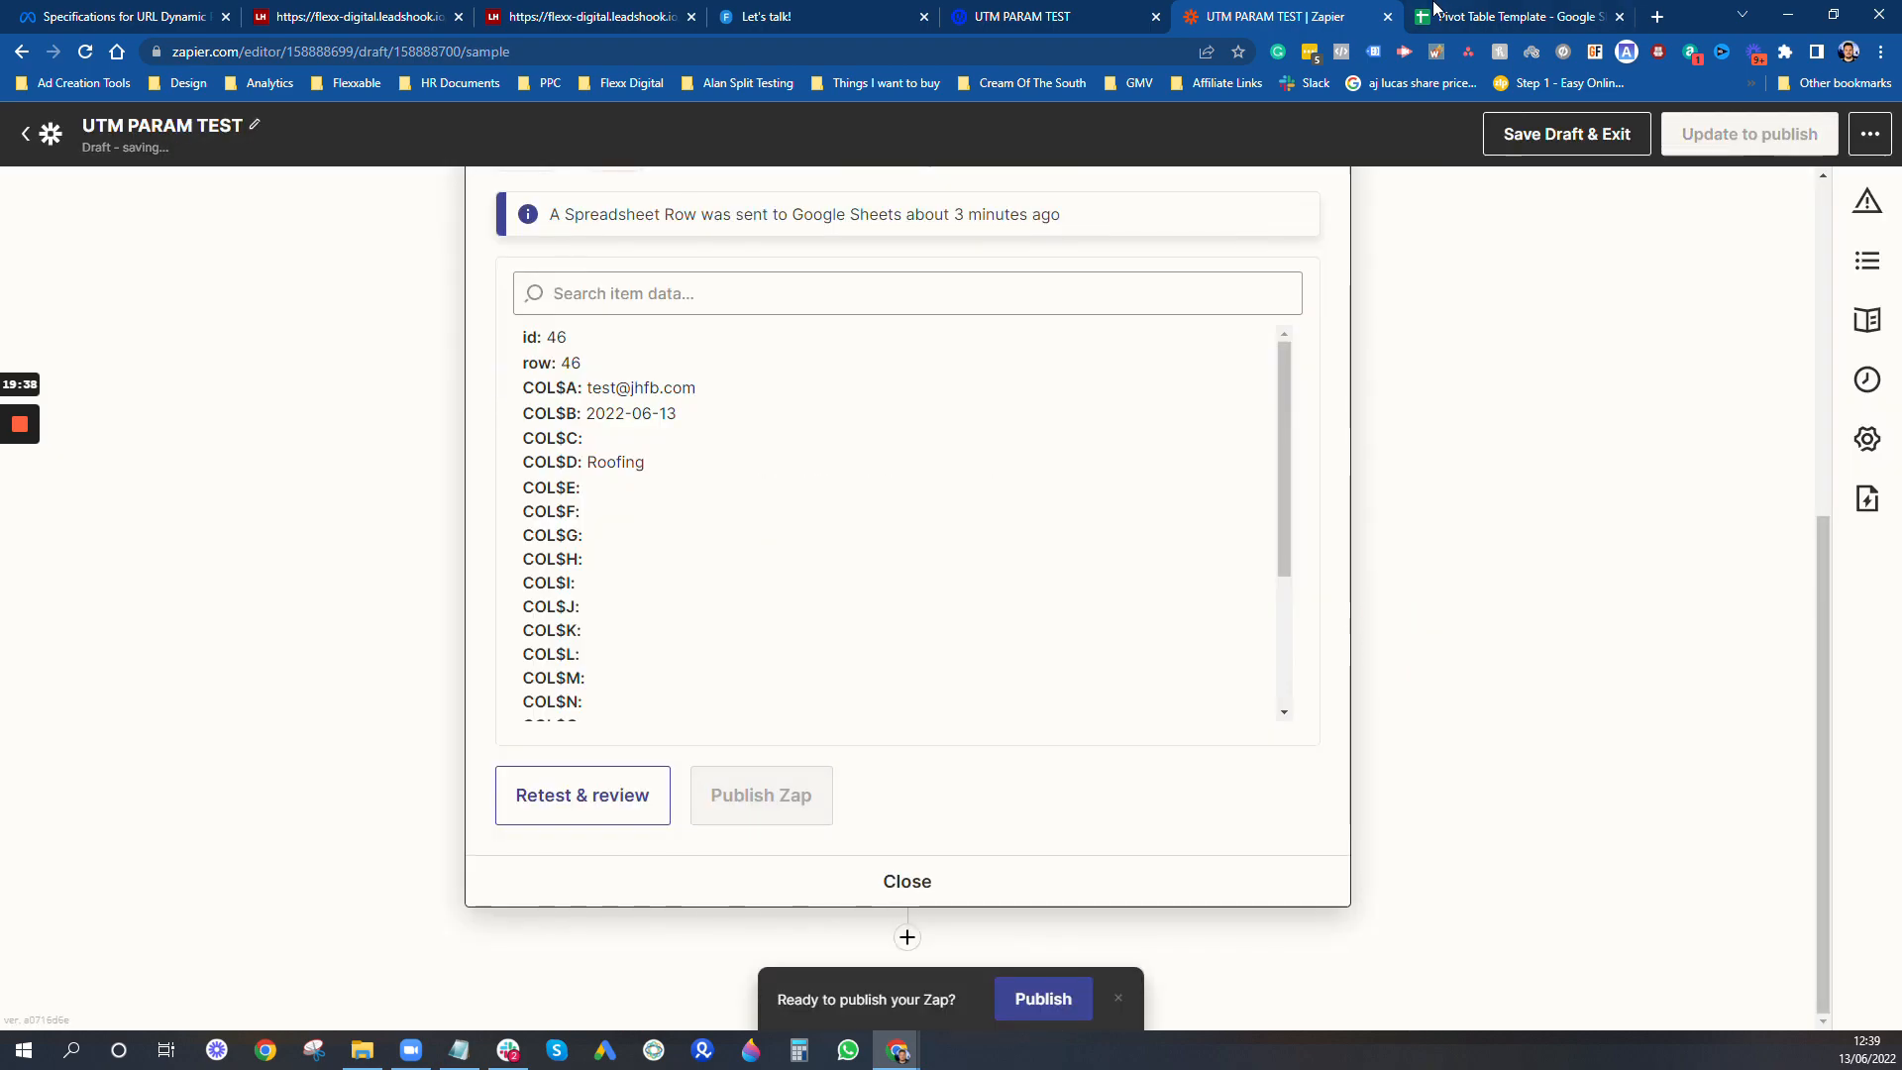
pyautogui.click(1510, 16)
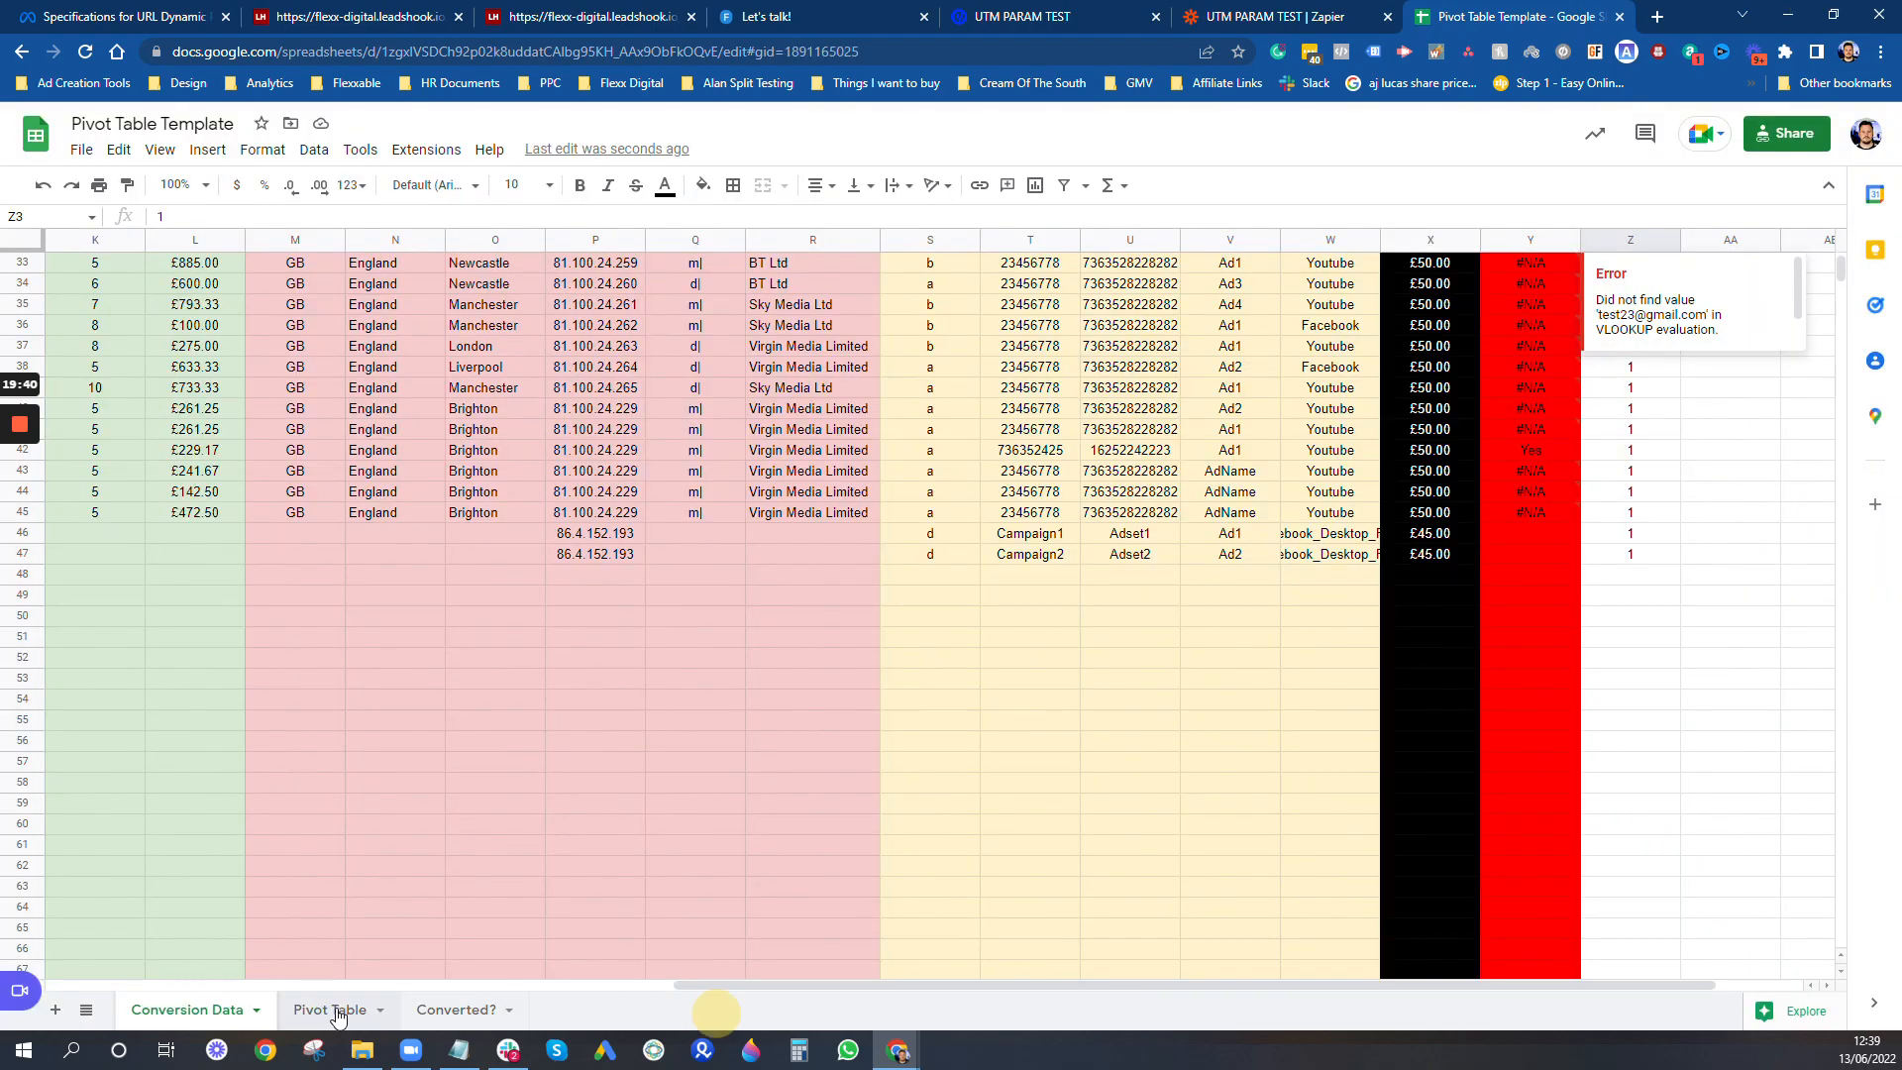
# - On the Pivot Table sheet, set the Date filter to show all items and add Ad Name as the rows
pyautogui.click(330, 1009)
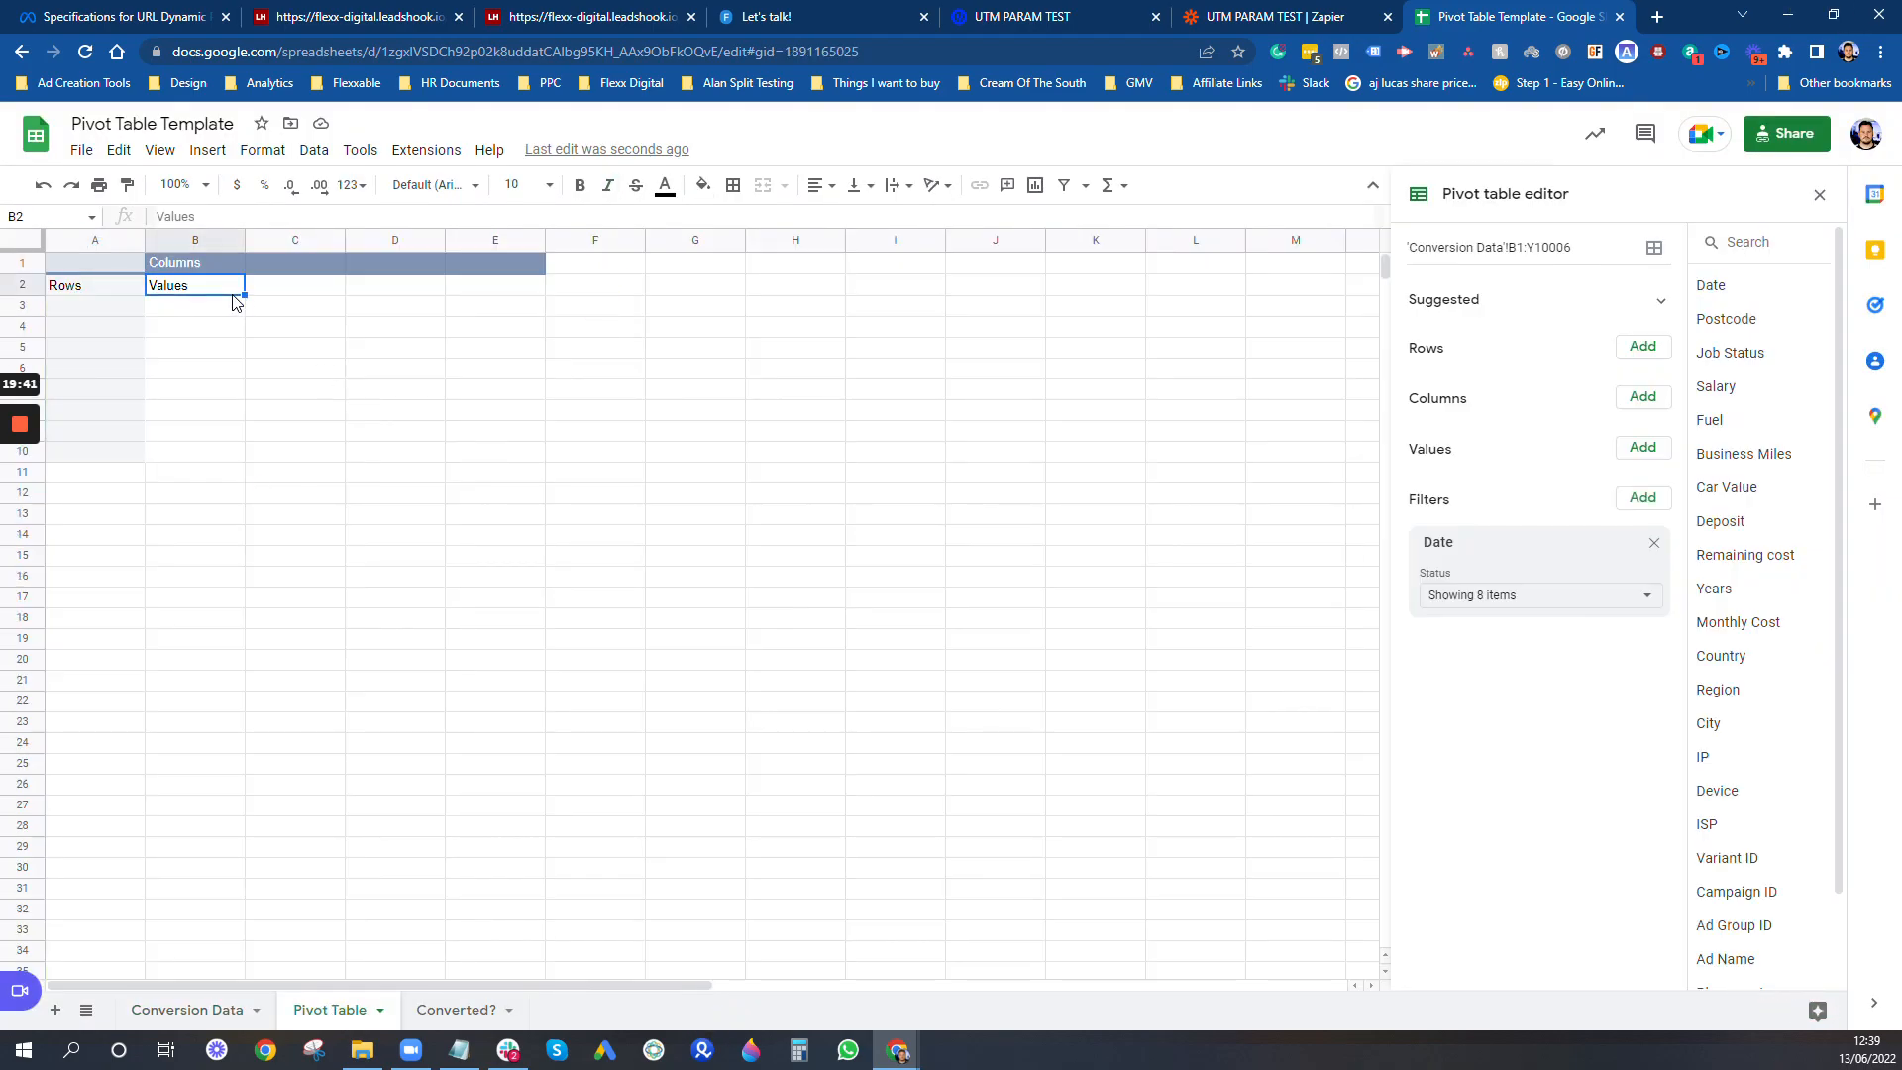
pyautogui.click(1637, 596)
pyautogui.click(1466, 688)
pyautogui.click(1676, 925)
pyautogui.scroll(-2, 1760, 728)
pyautogui.moveTo(1739, 856); pyautogui.dragTo(1530, 369)
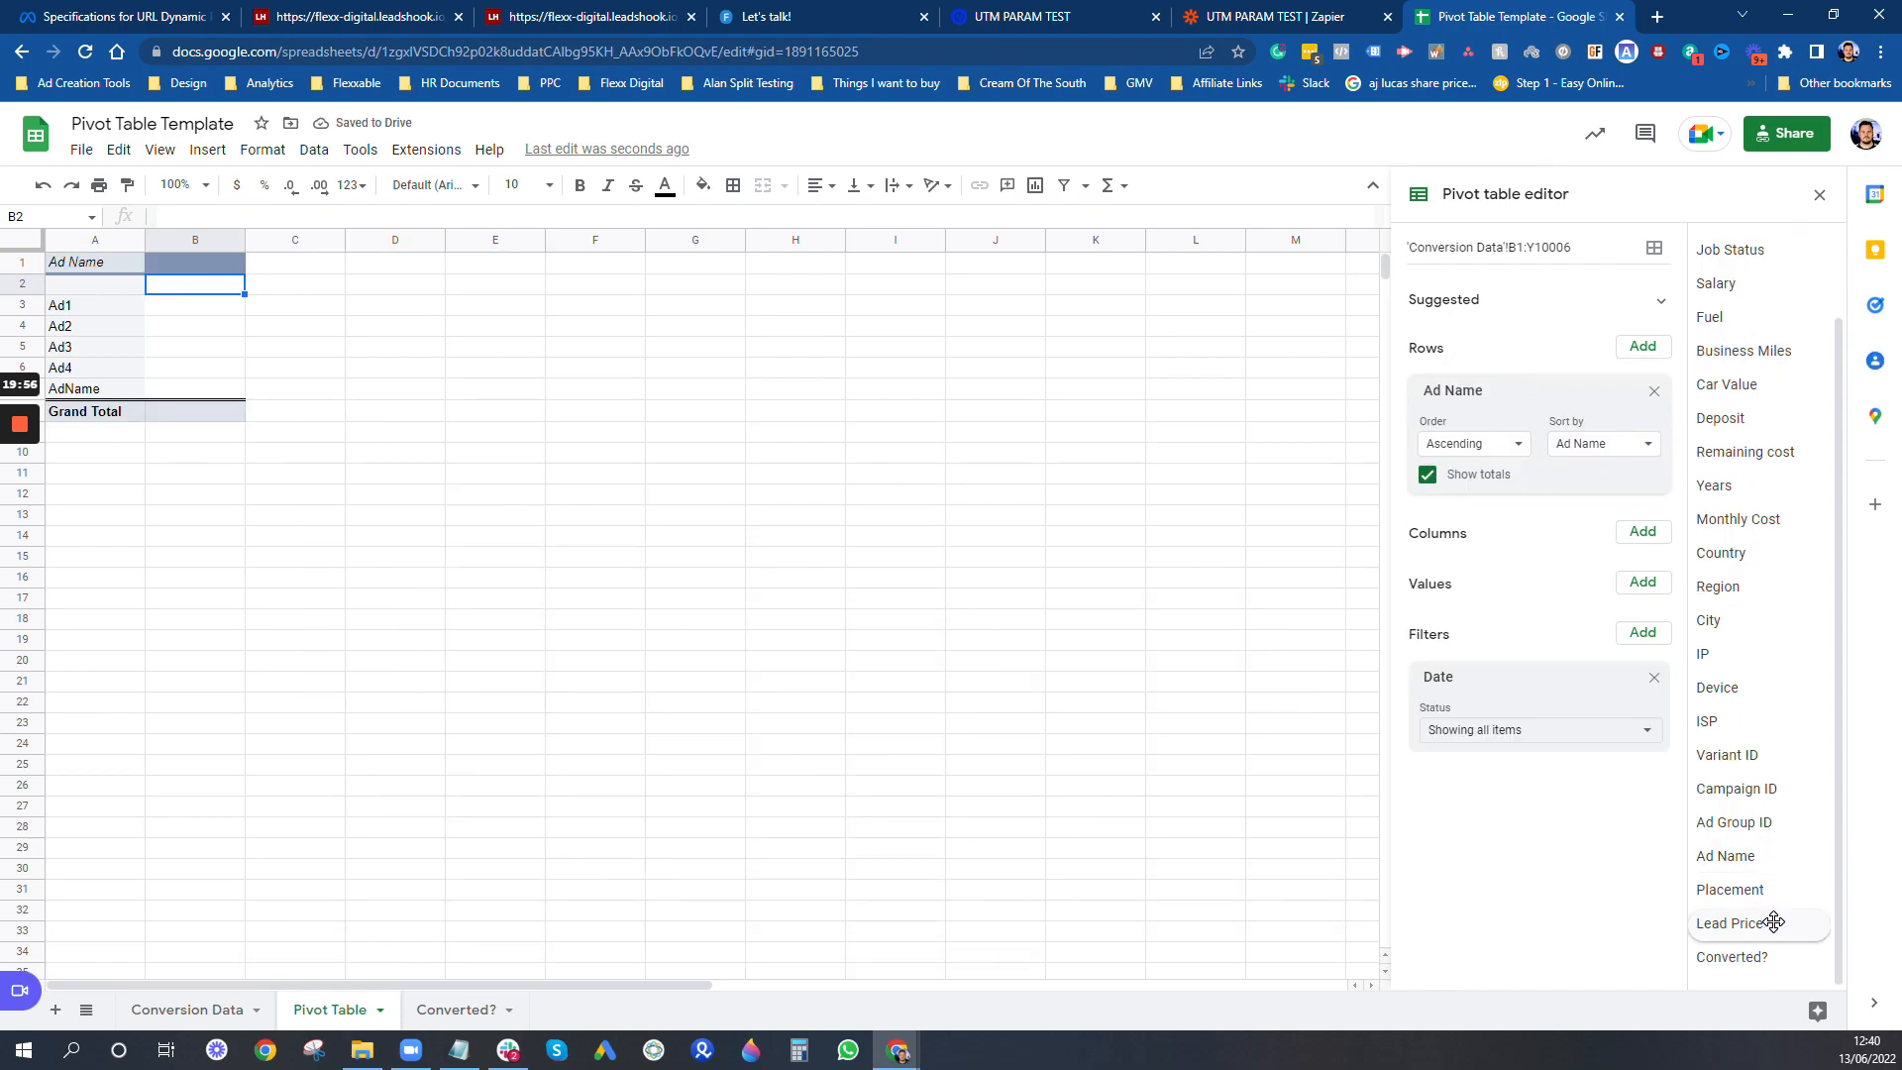
# - Extend the pivot table's source range to 'Conversion Data'!B1:Z10006 and add Lead as its columns
pyautogui.scroll(-1, 1763, 956)
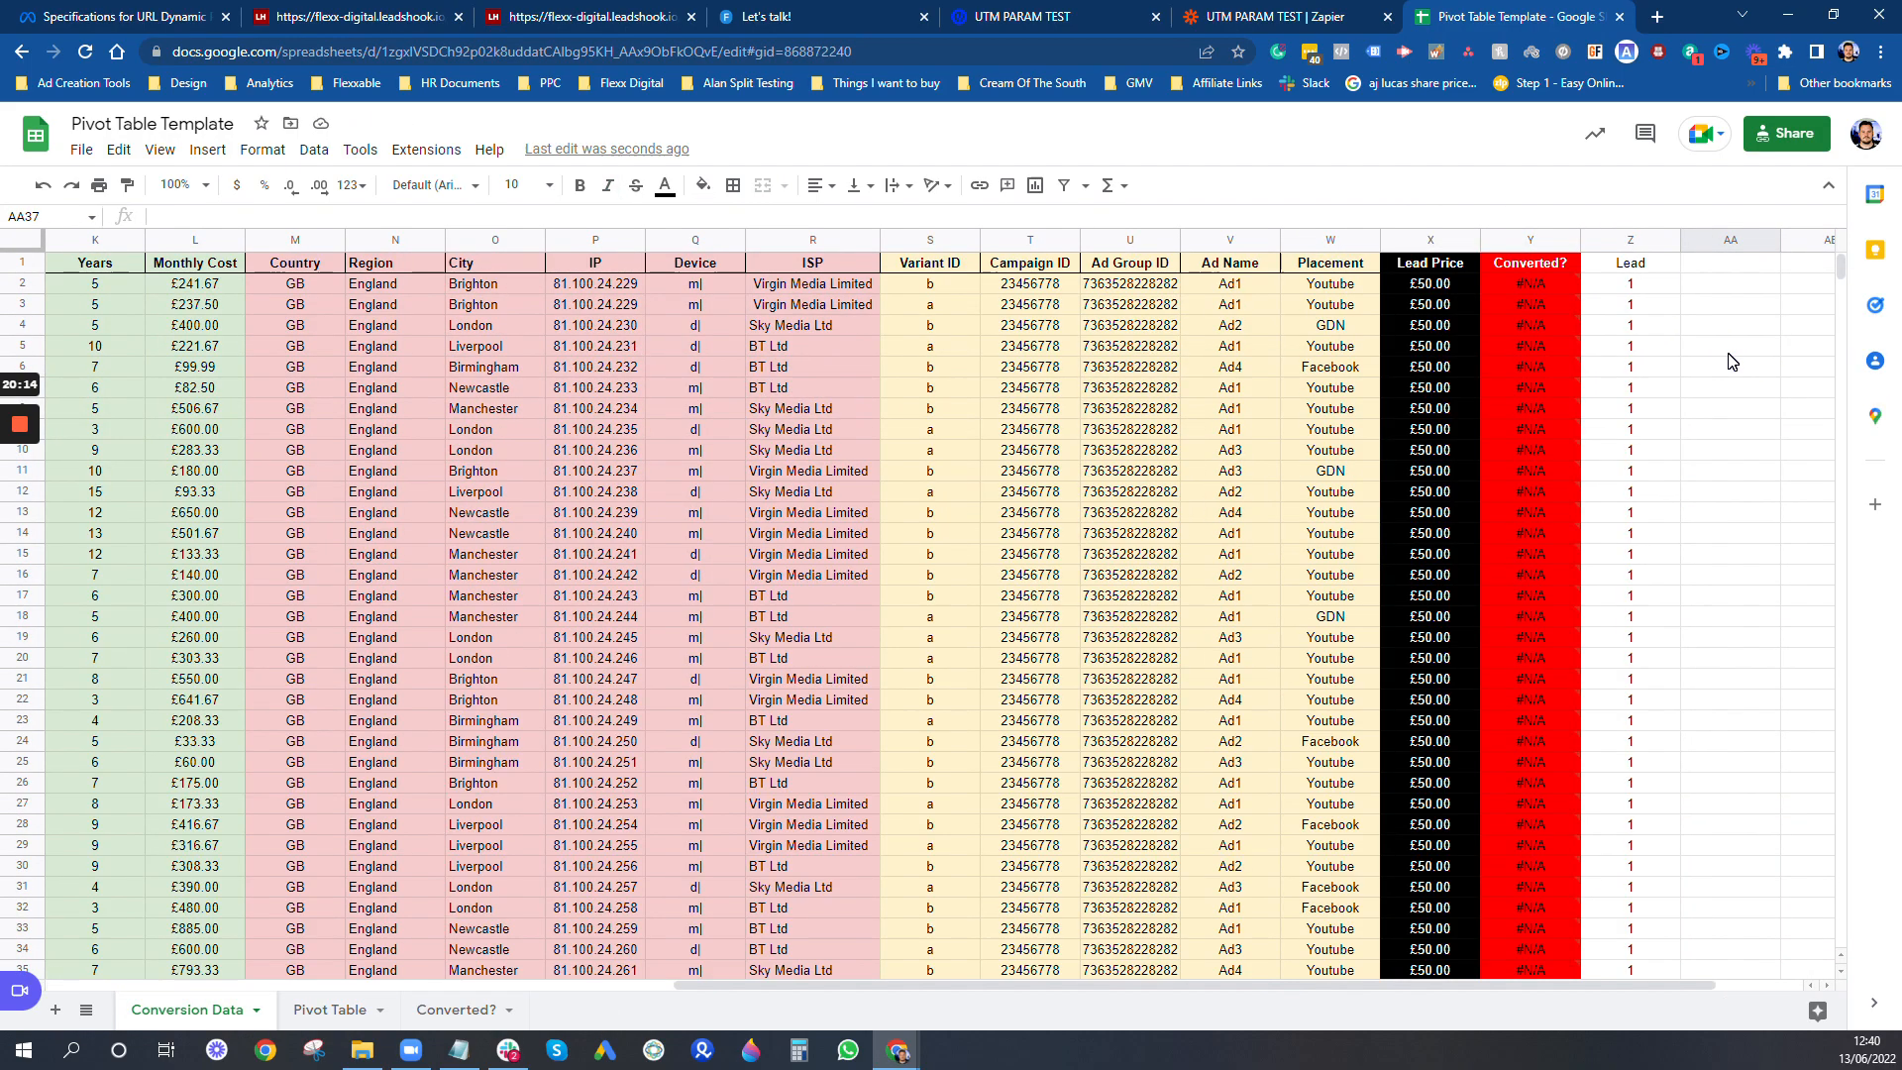
pyautogui.click(1545, 264)
pyautogui.click(1546, 241)
pyautogui.click(1629, 241)
pyautogui.click(458, 1010)
pyautogui.click(345, 1010)
pyautogui.moveTo(1712, 957); pyautogui.dragTo(1546, 543)
# - Open the underlying records for Ad1 from the pivot table in a new detail sheet
pyautogui.click(236, 329)
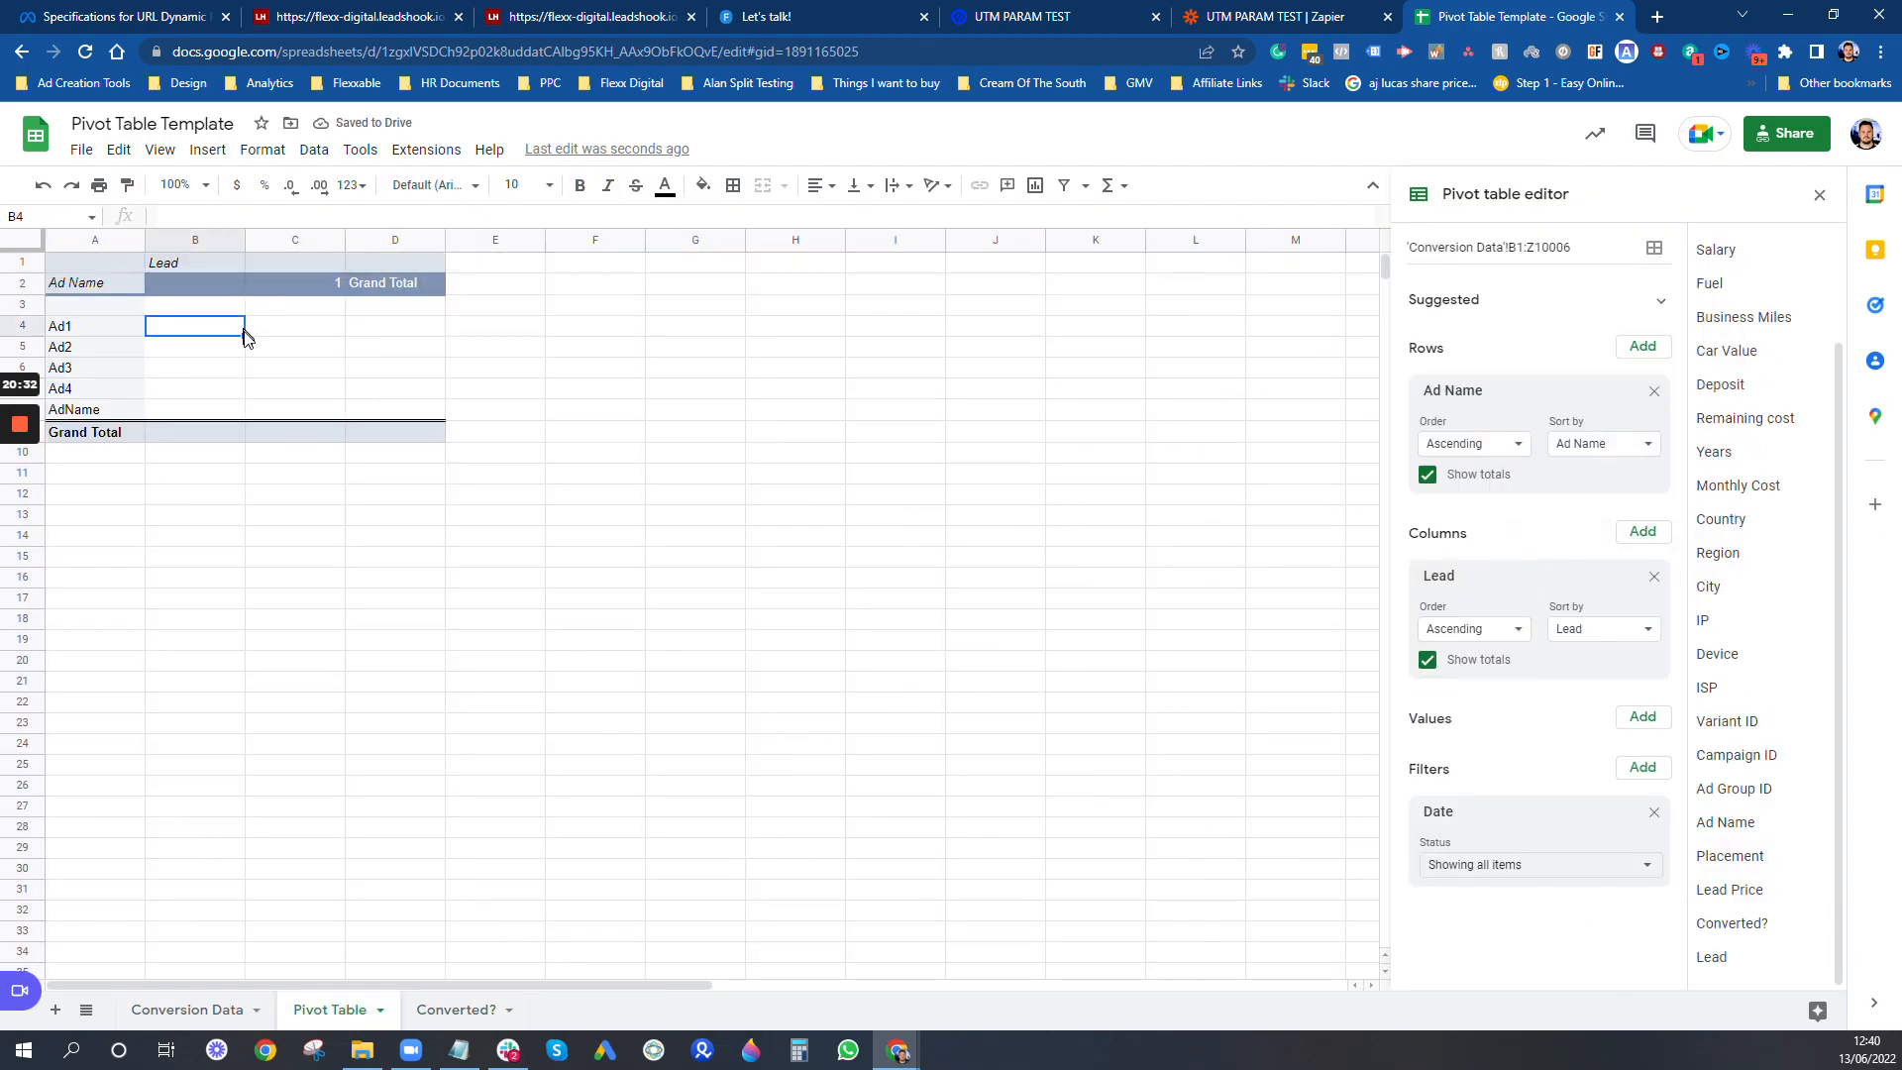
pyautogui.click(396, 368)
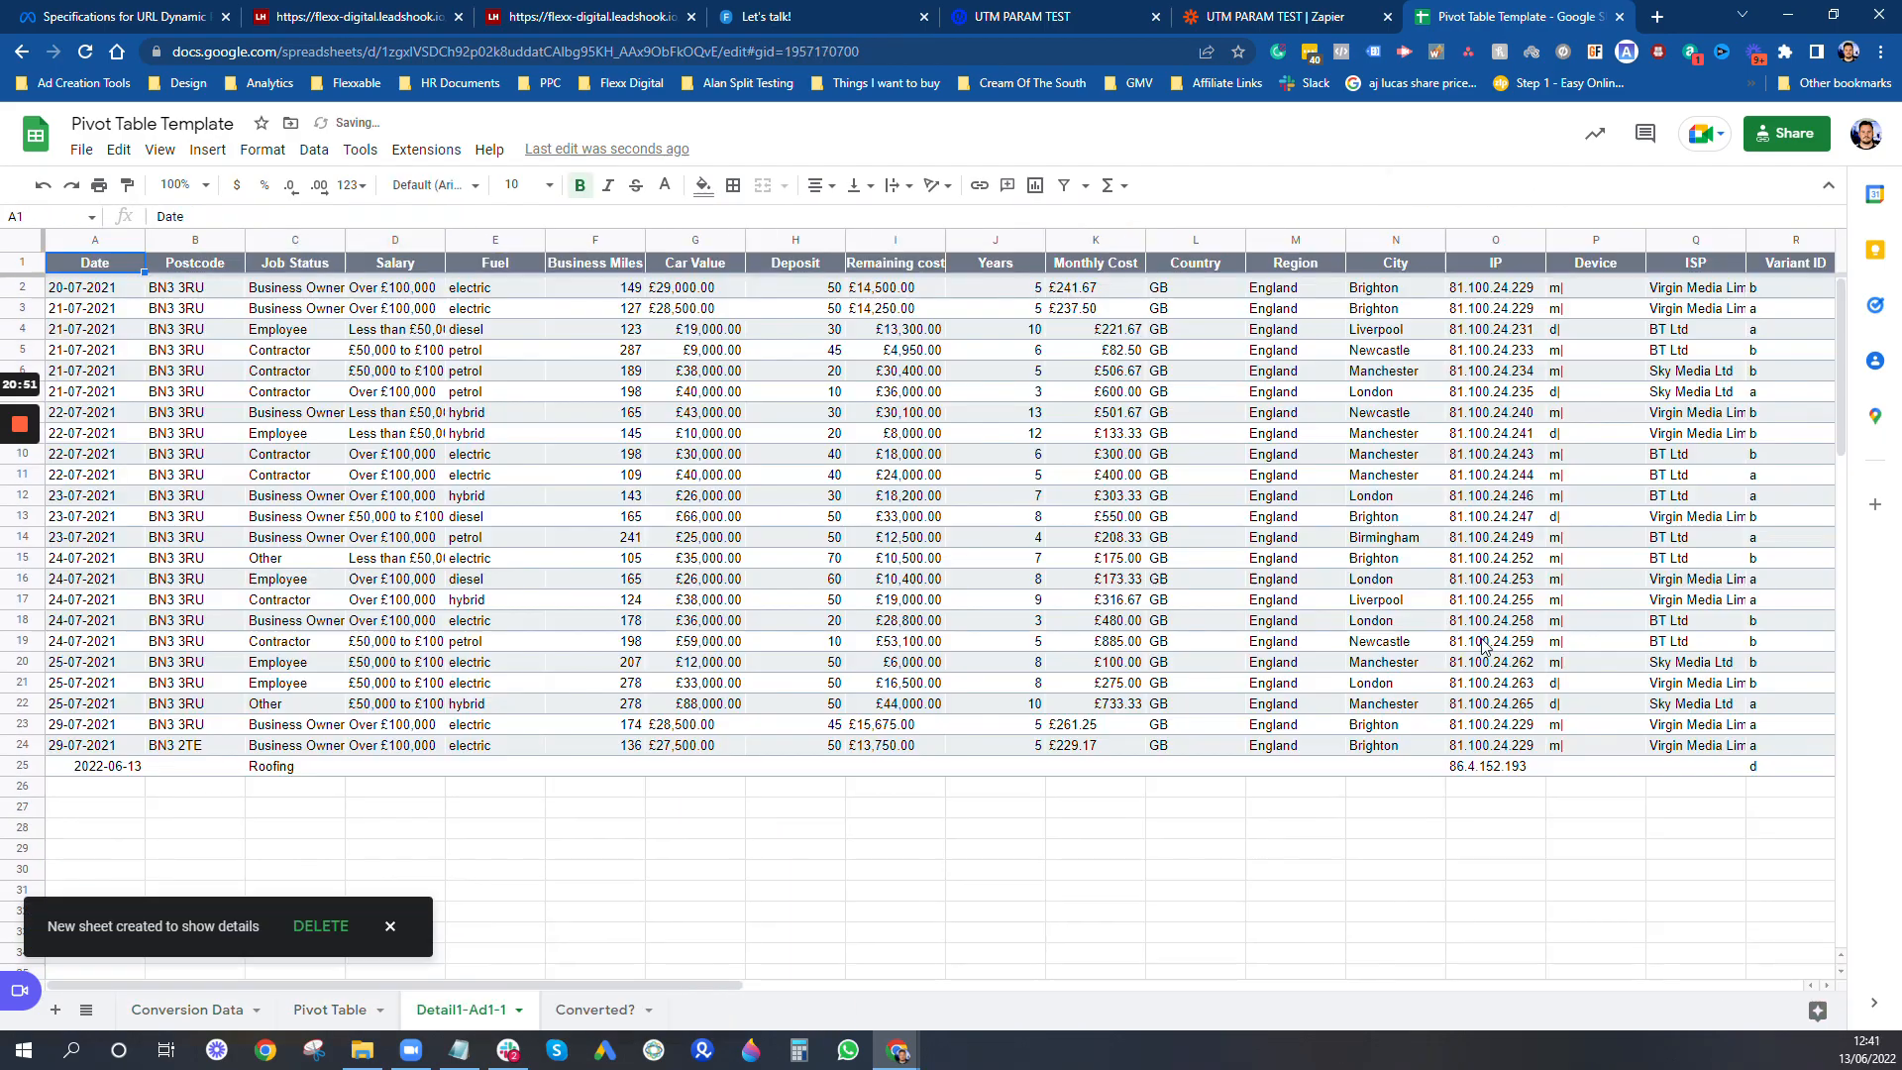
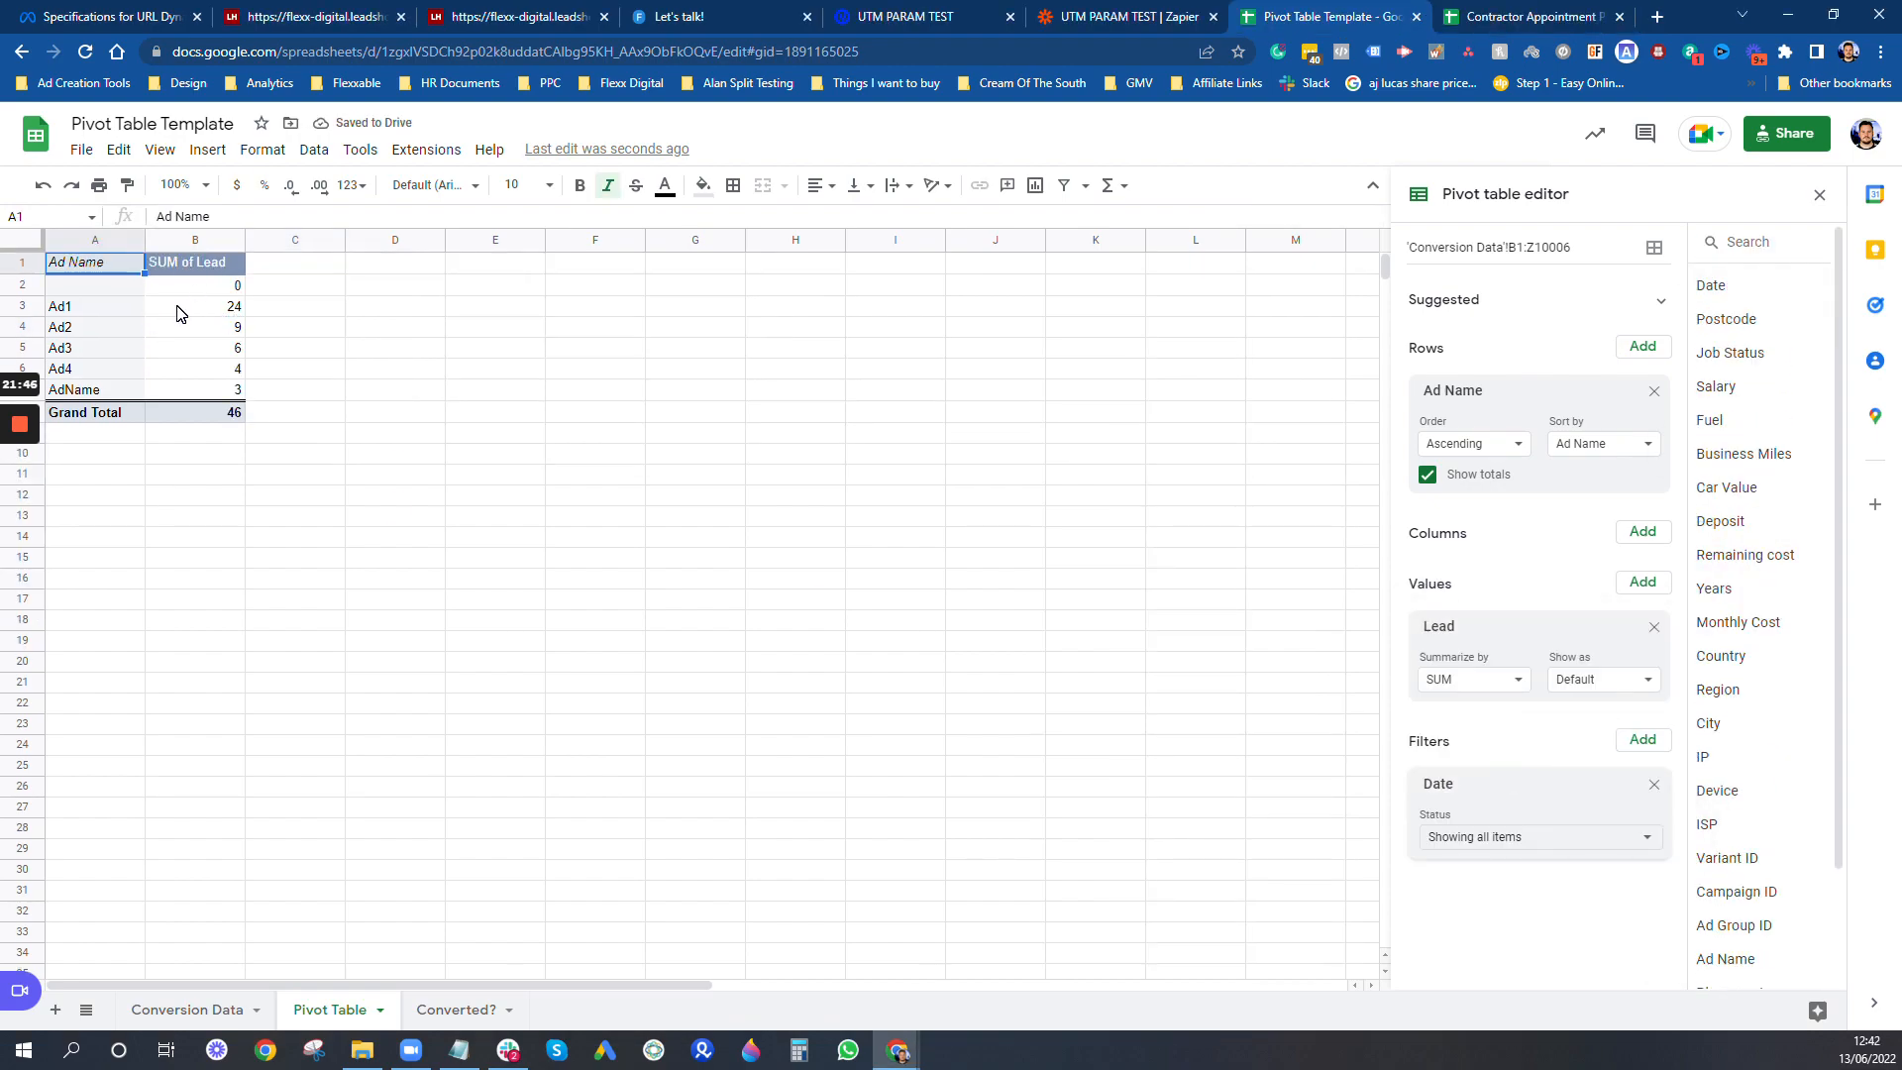
# - Filter the pivot table's Date to show only 21-07-2021
pyautogui.click(179, 313)
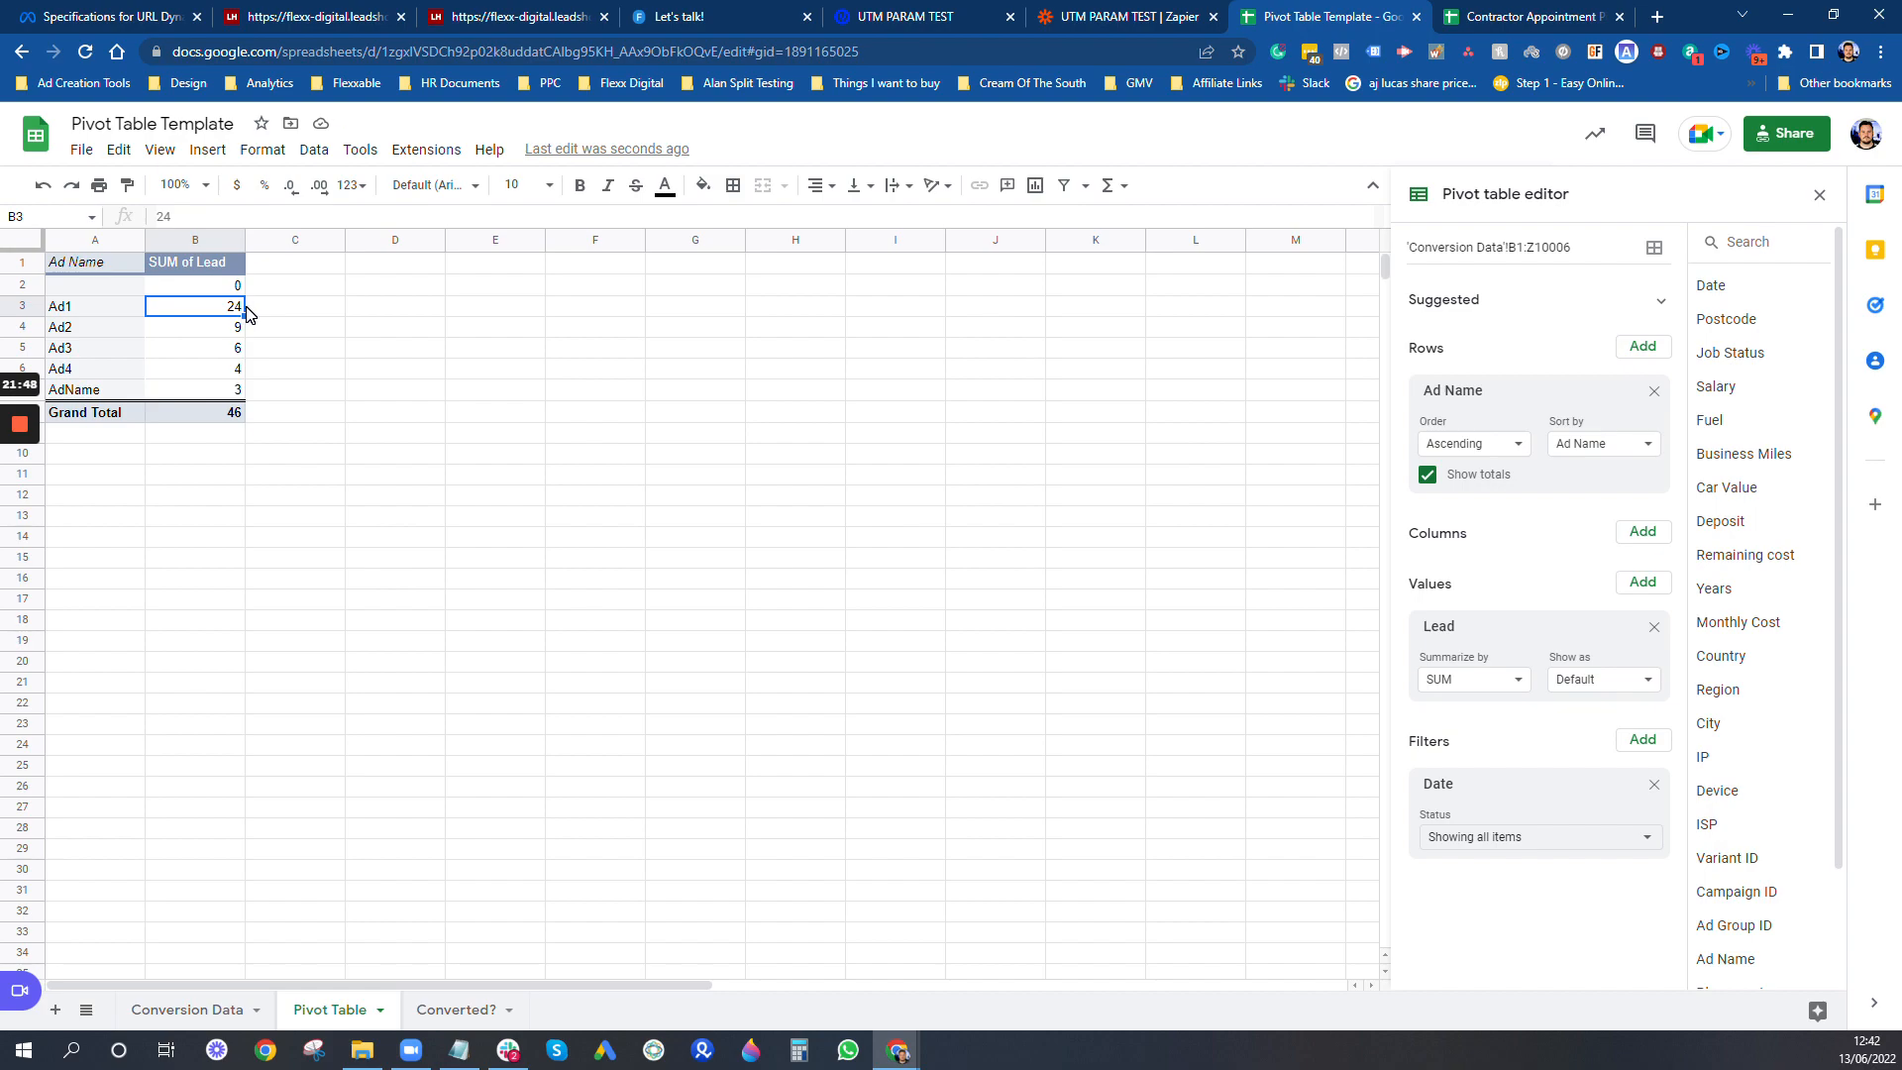
pyautogui.press('Down')
pyautogui.press('Down')
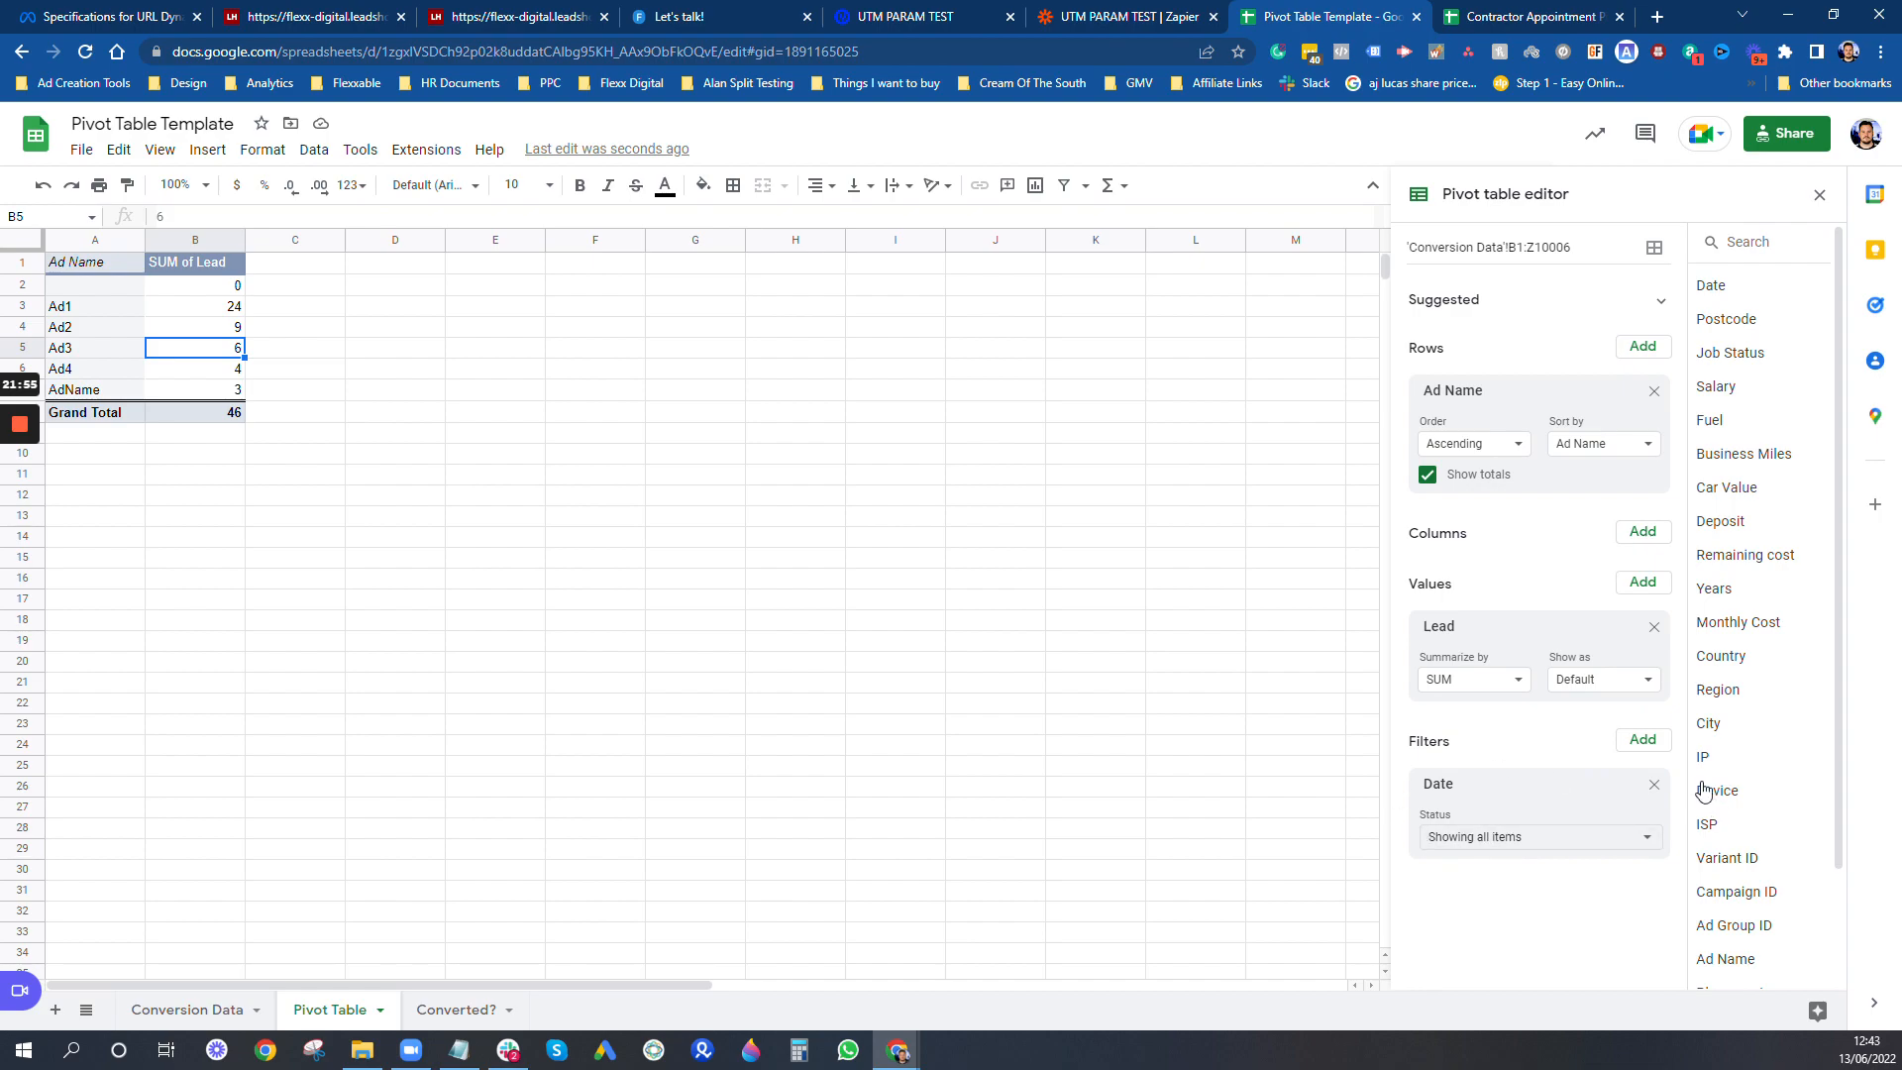
pyautogui.click(1585, 837)
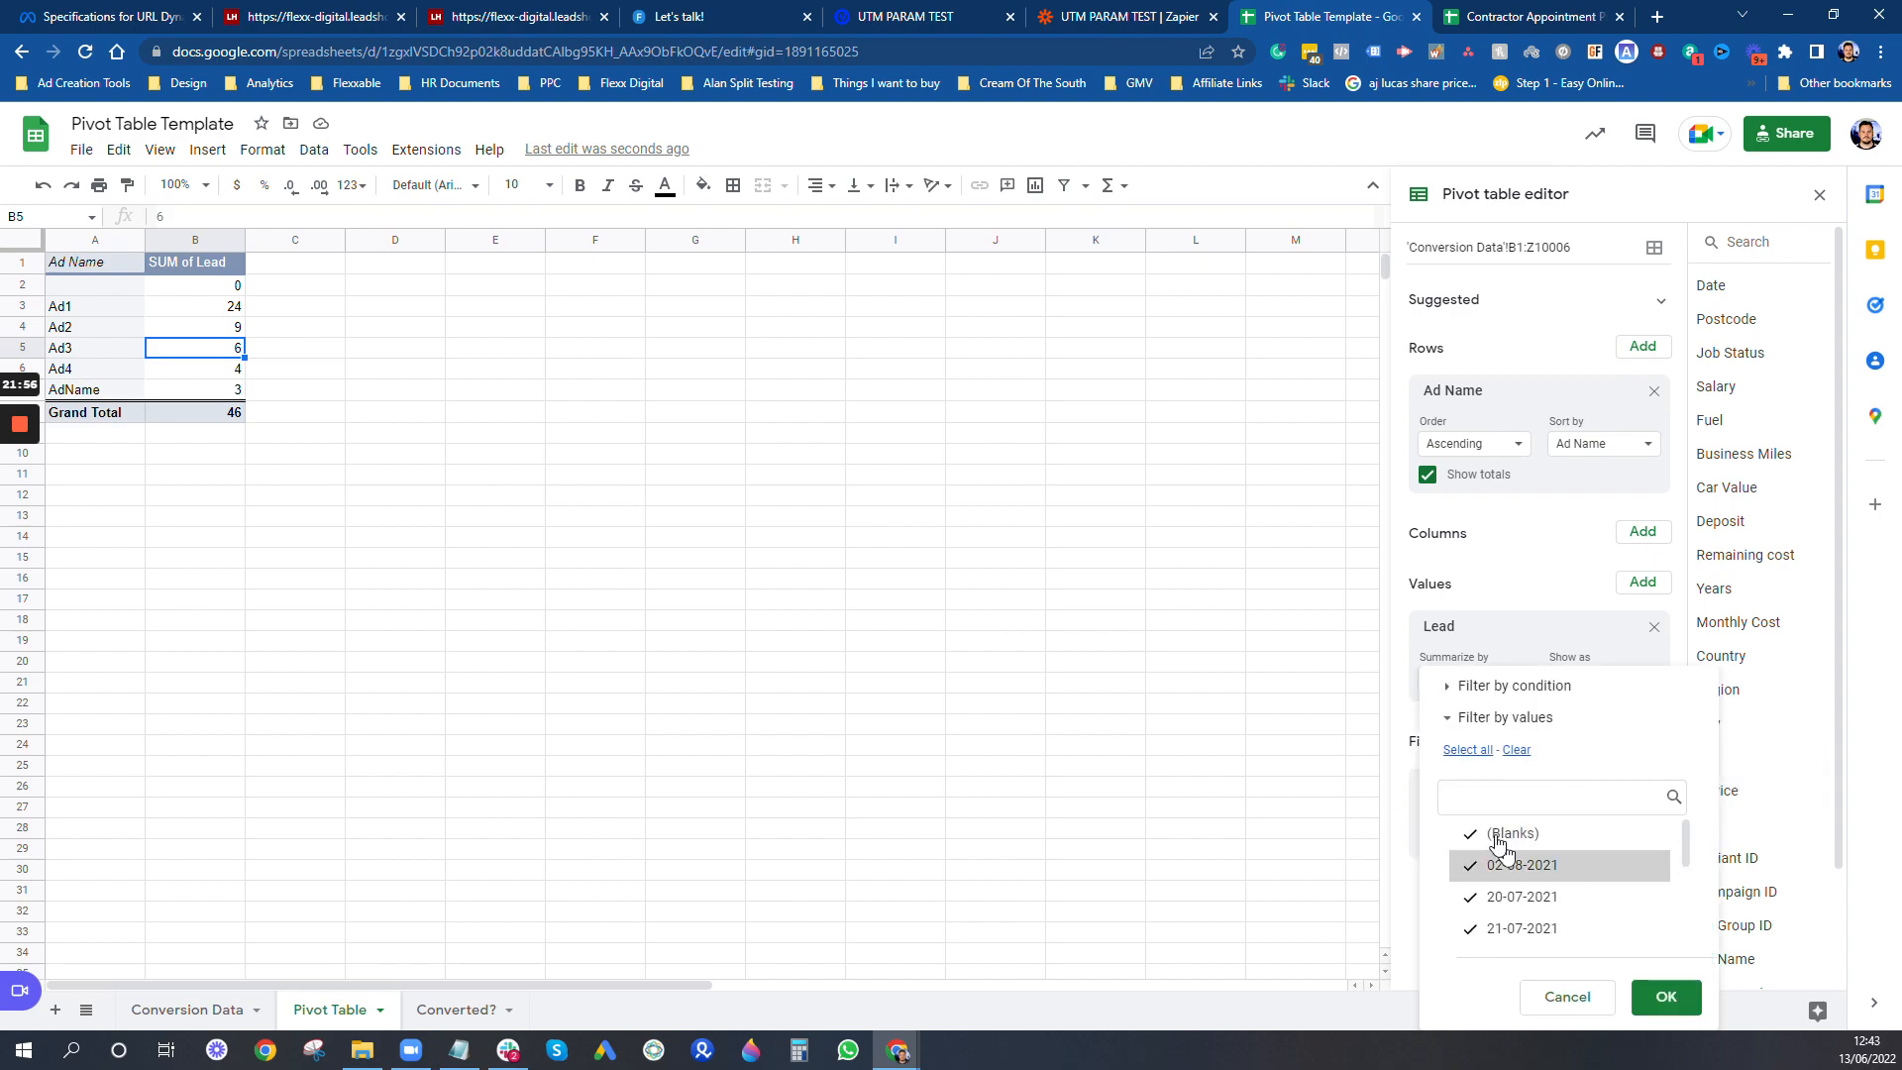
pyautogui.click(1517, 750)
pyautogui.click(1526, 931)
pyautogui.click(1667, 998)
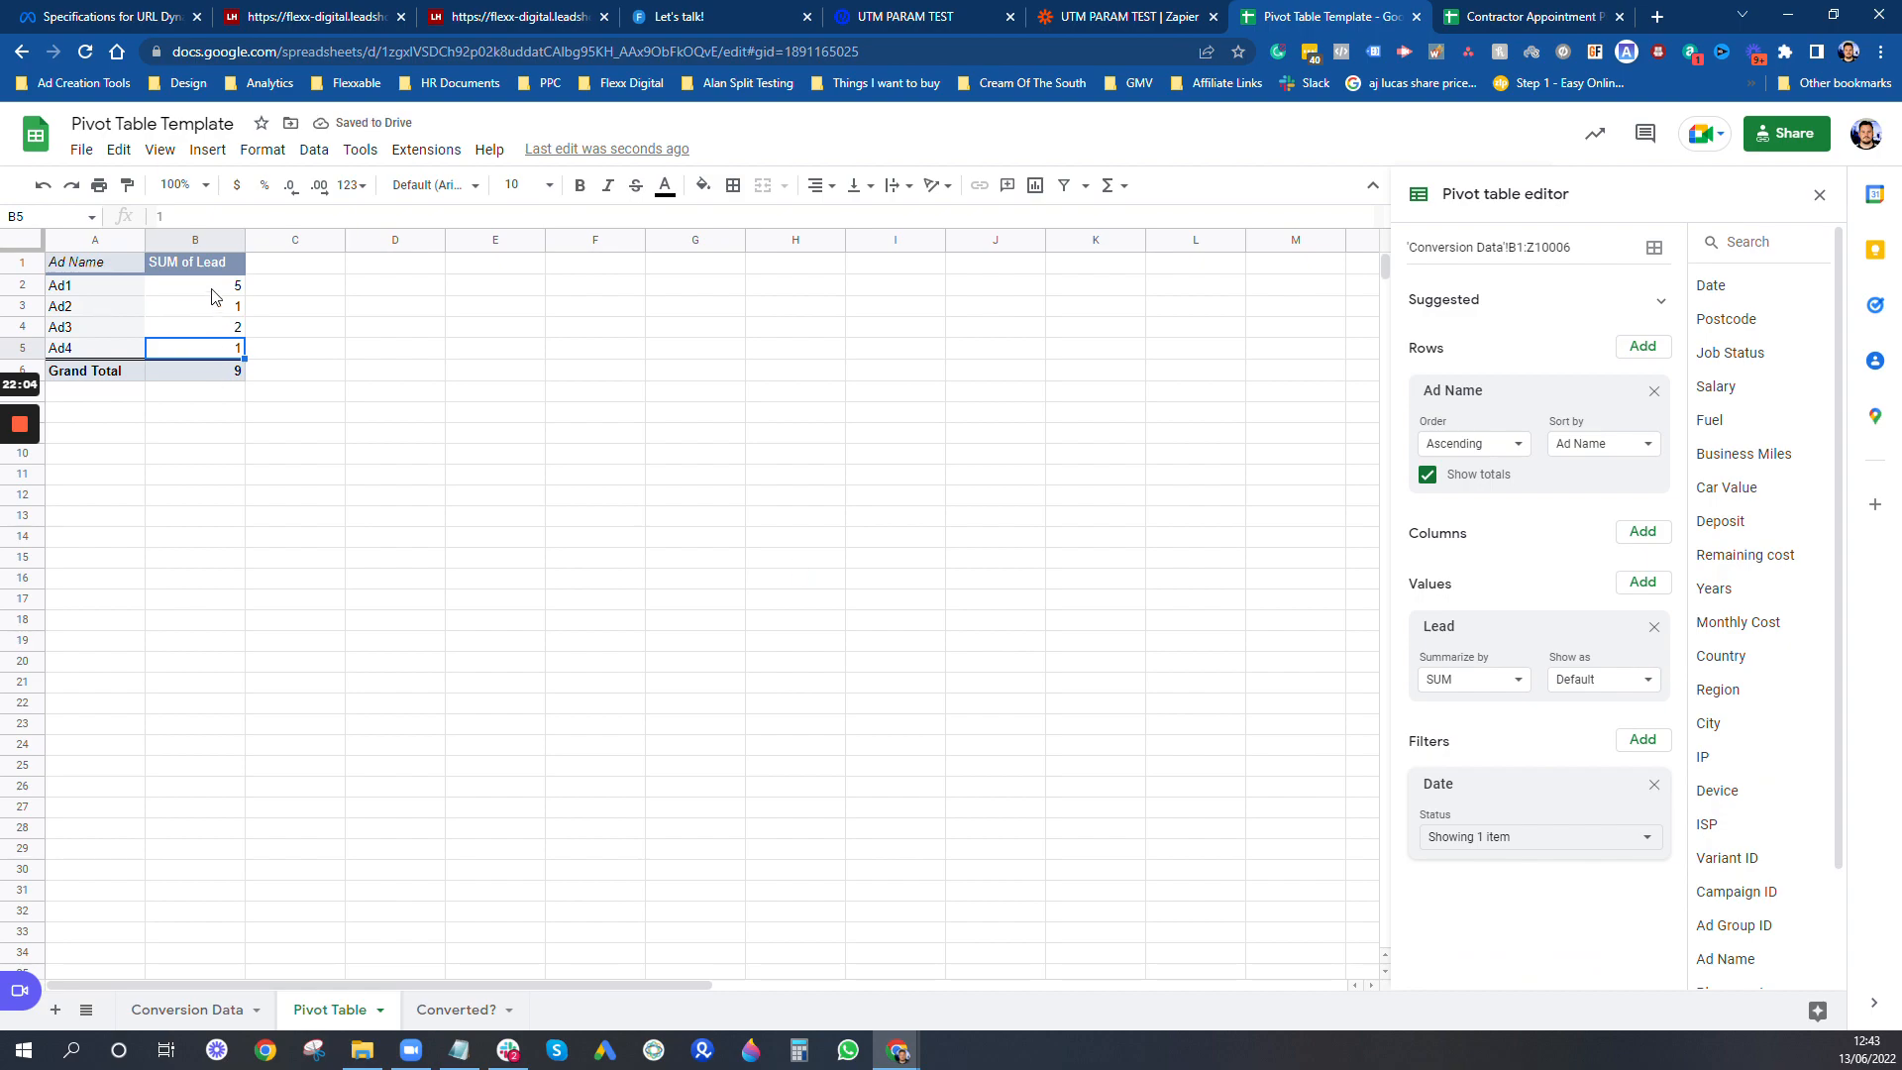
# - Reset the pivot table's Date filter to include all items
pyautogui.click(1484, 839)
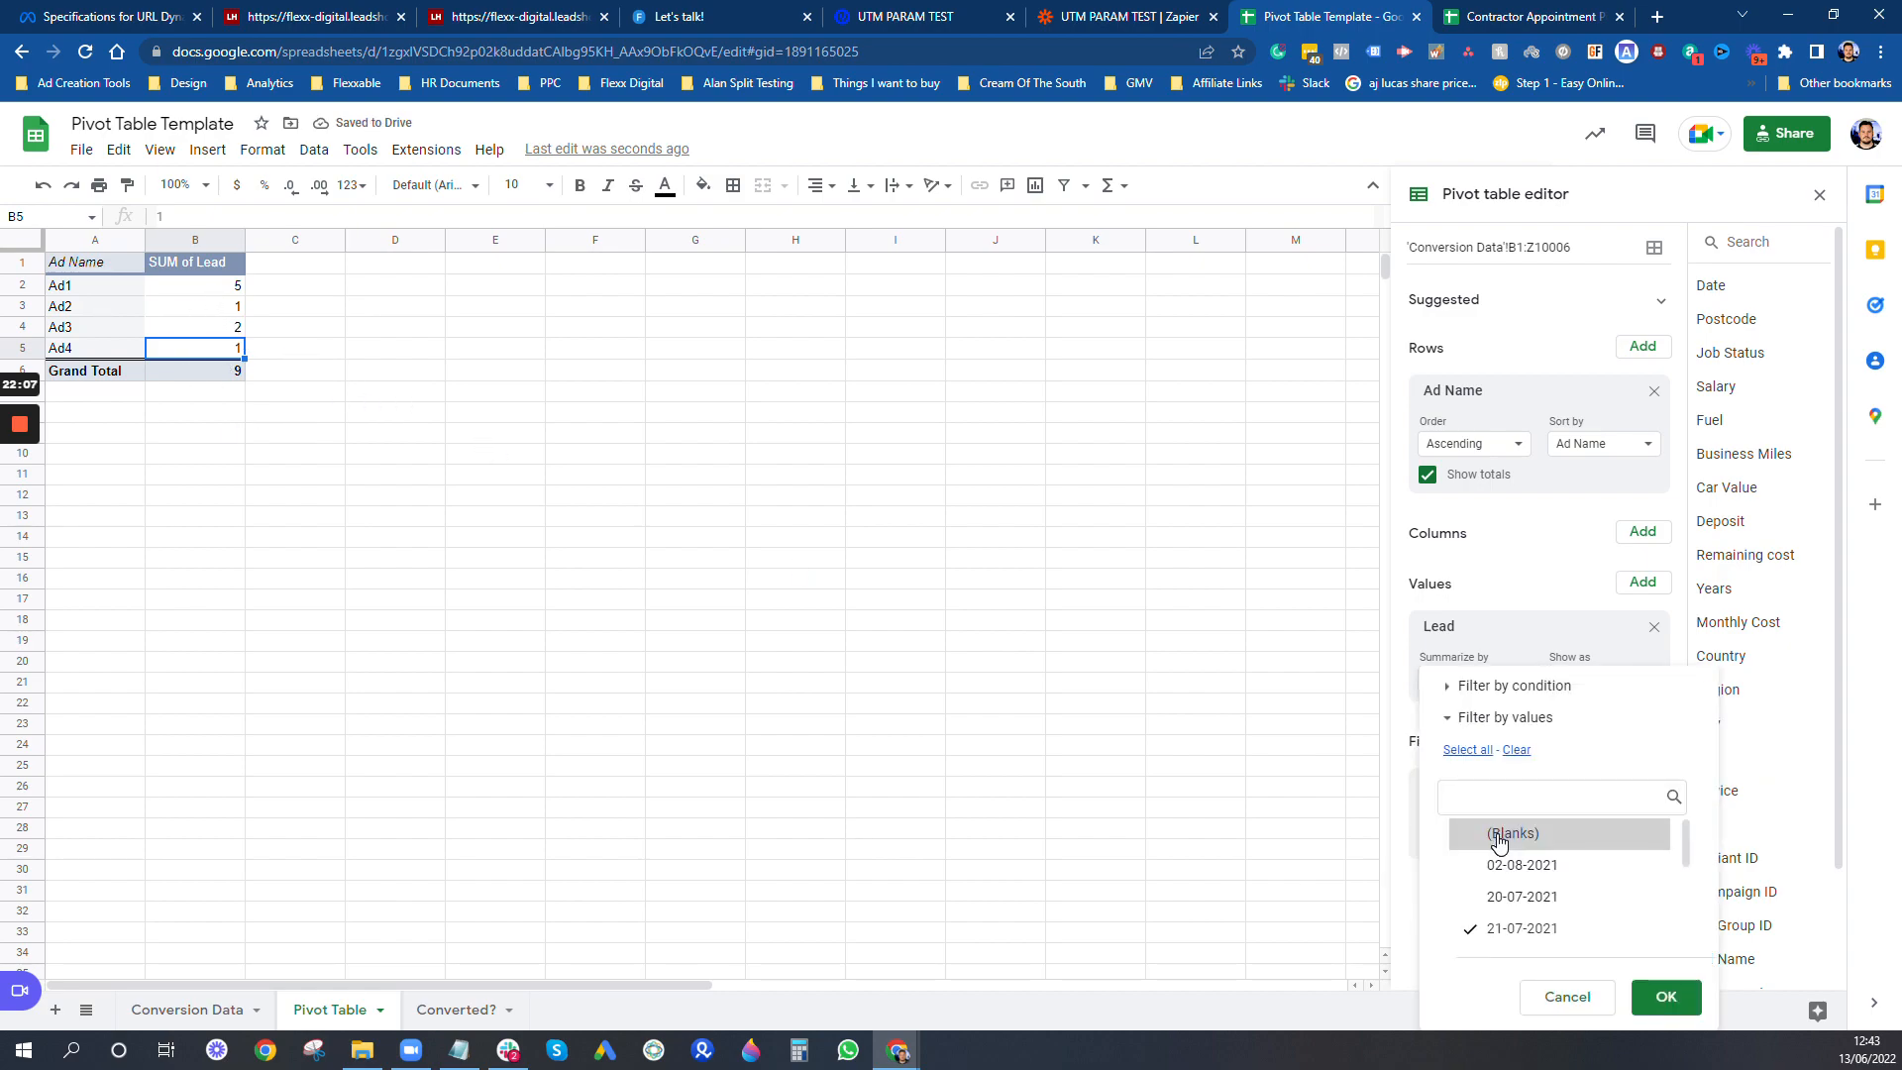
pyautogui.click(1491, 757)
pyautogui.click(1666, 997)
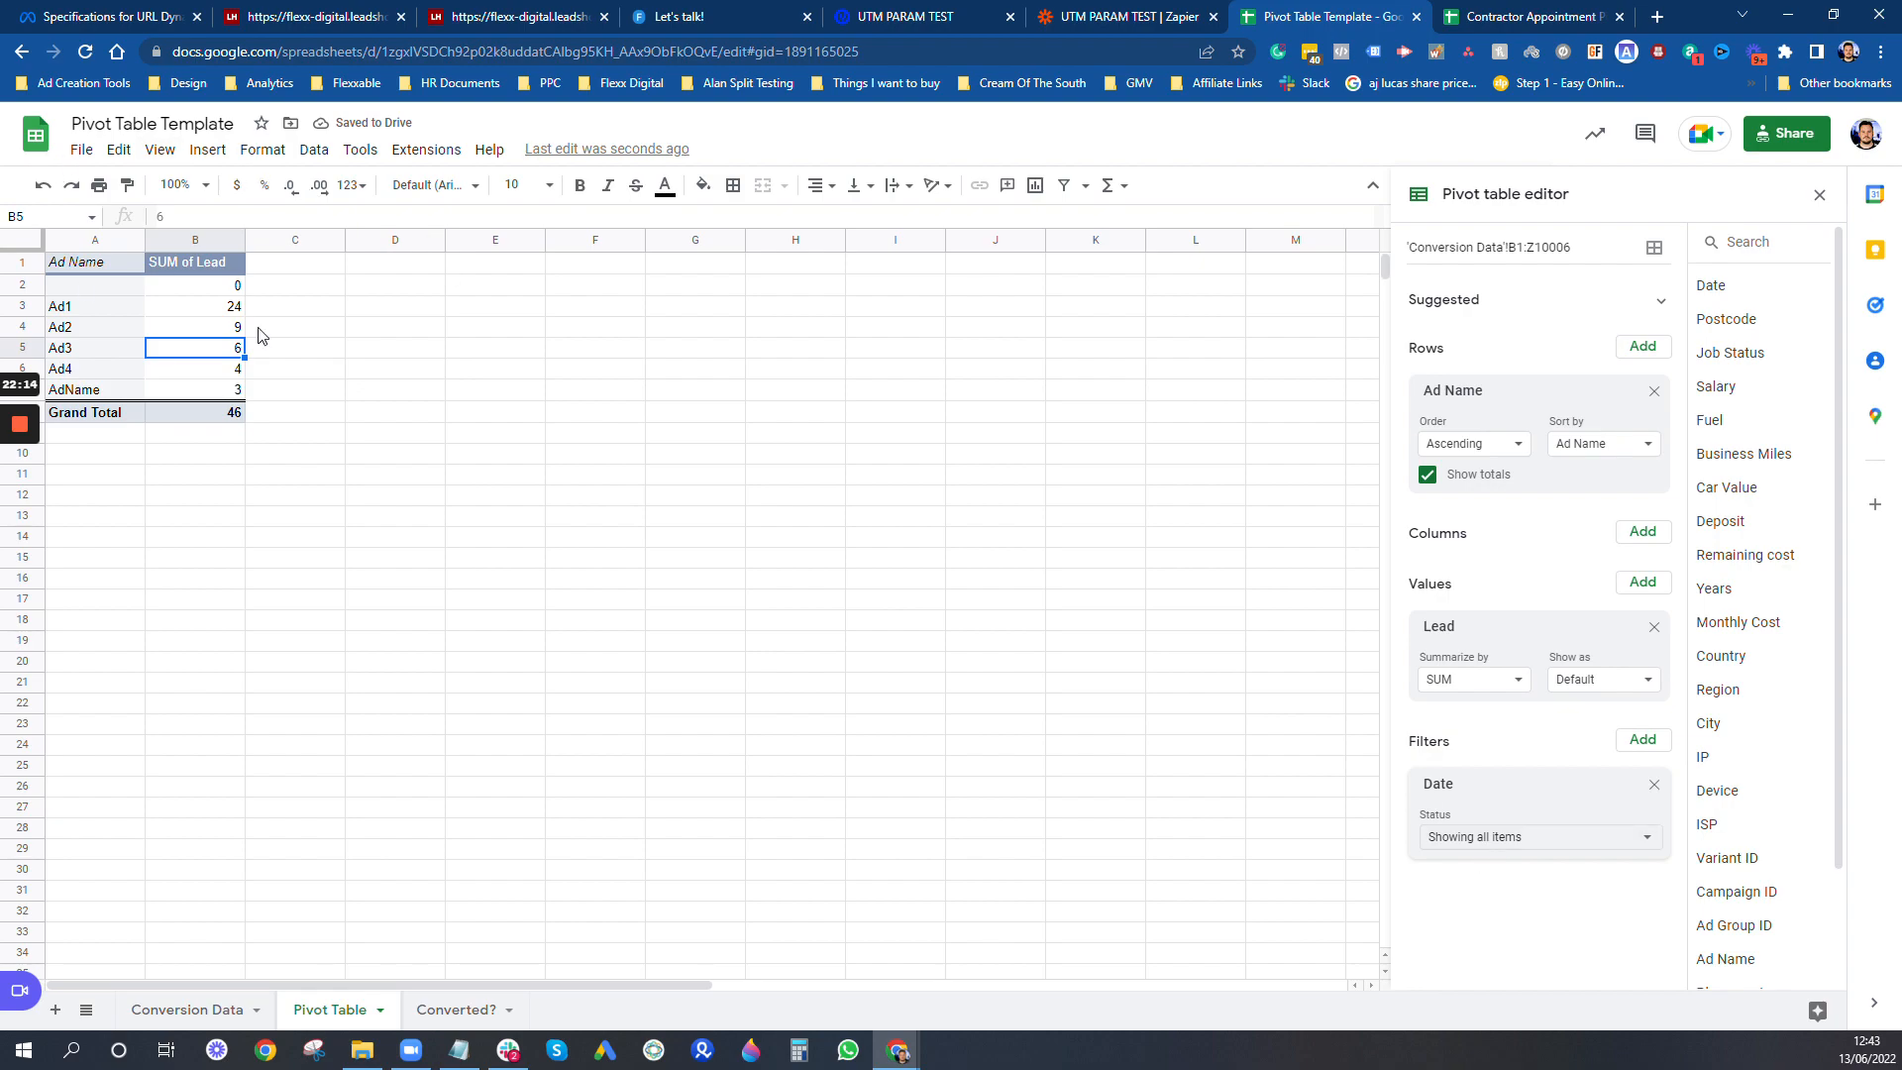
# - Add Lead Price as a second value in the pivot table, alongside Lead
pyautogui.click(198, 309)
pyautogui.click(117, 310)
pyautogui.click(208, 315)
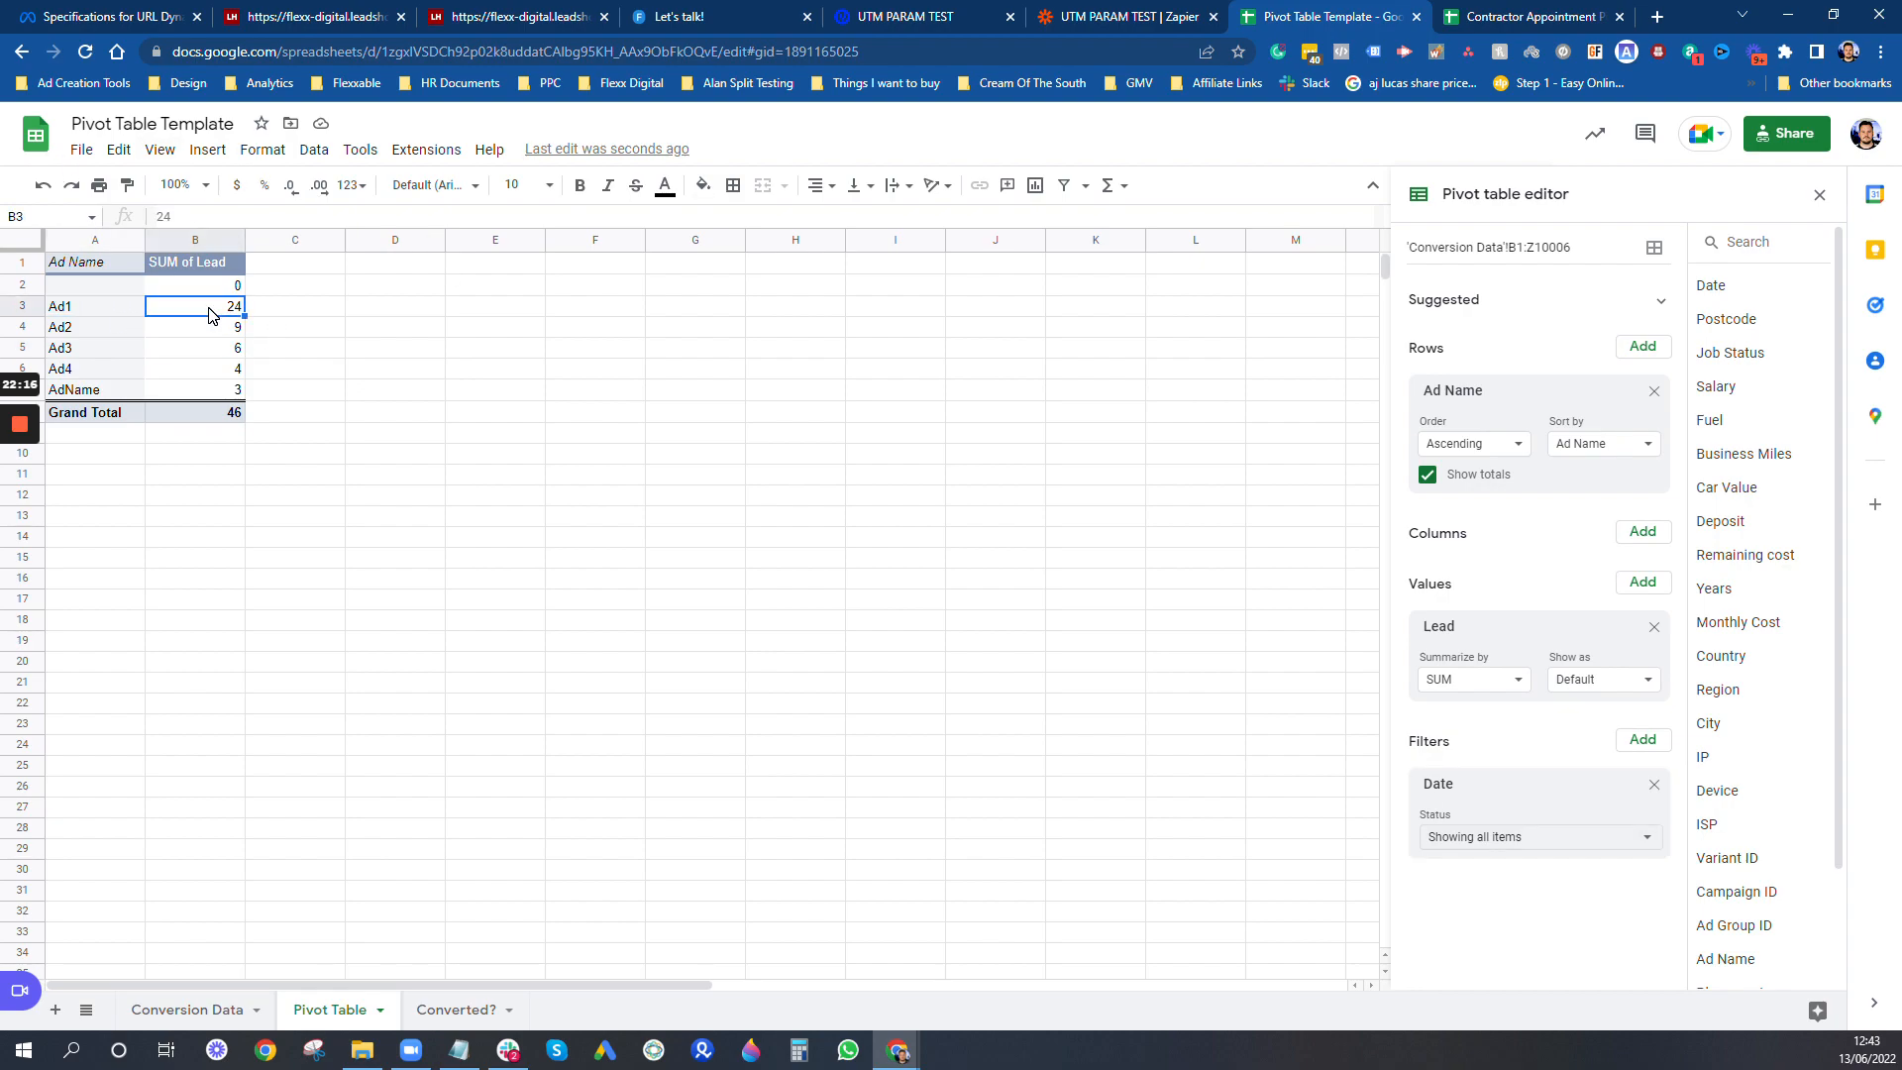
pyautogui.scroll(-2, 1784, 897)
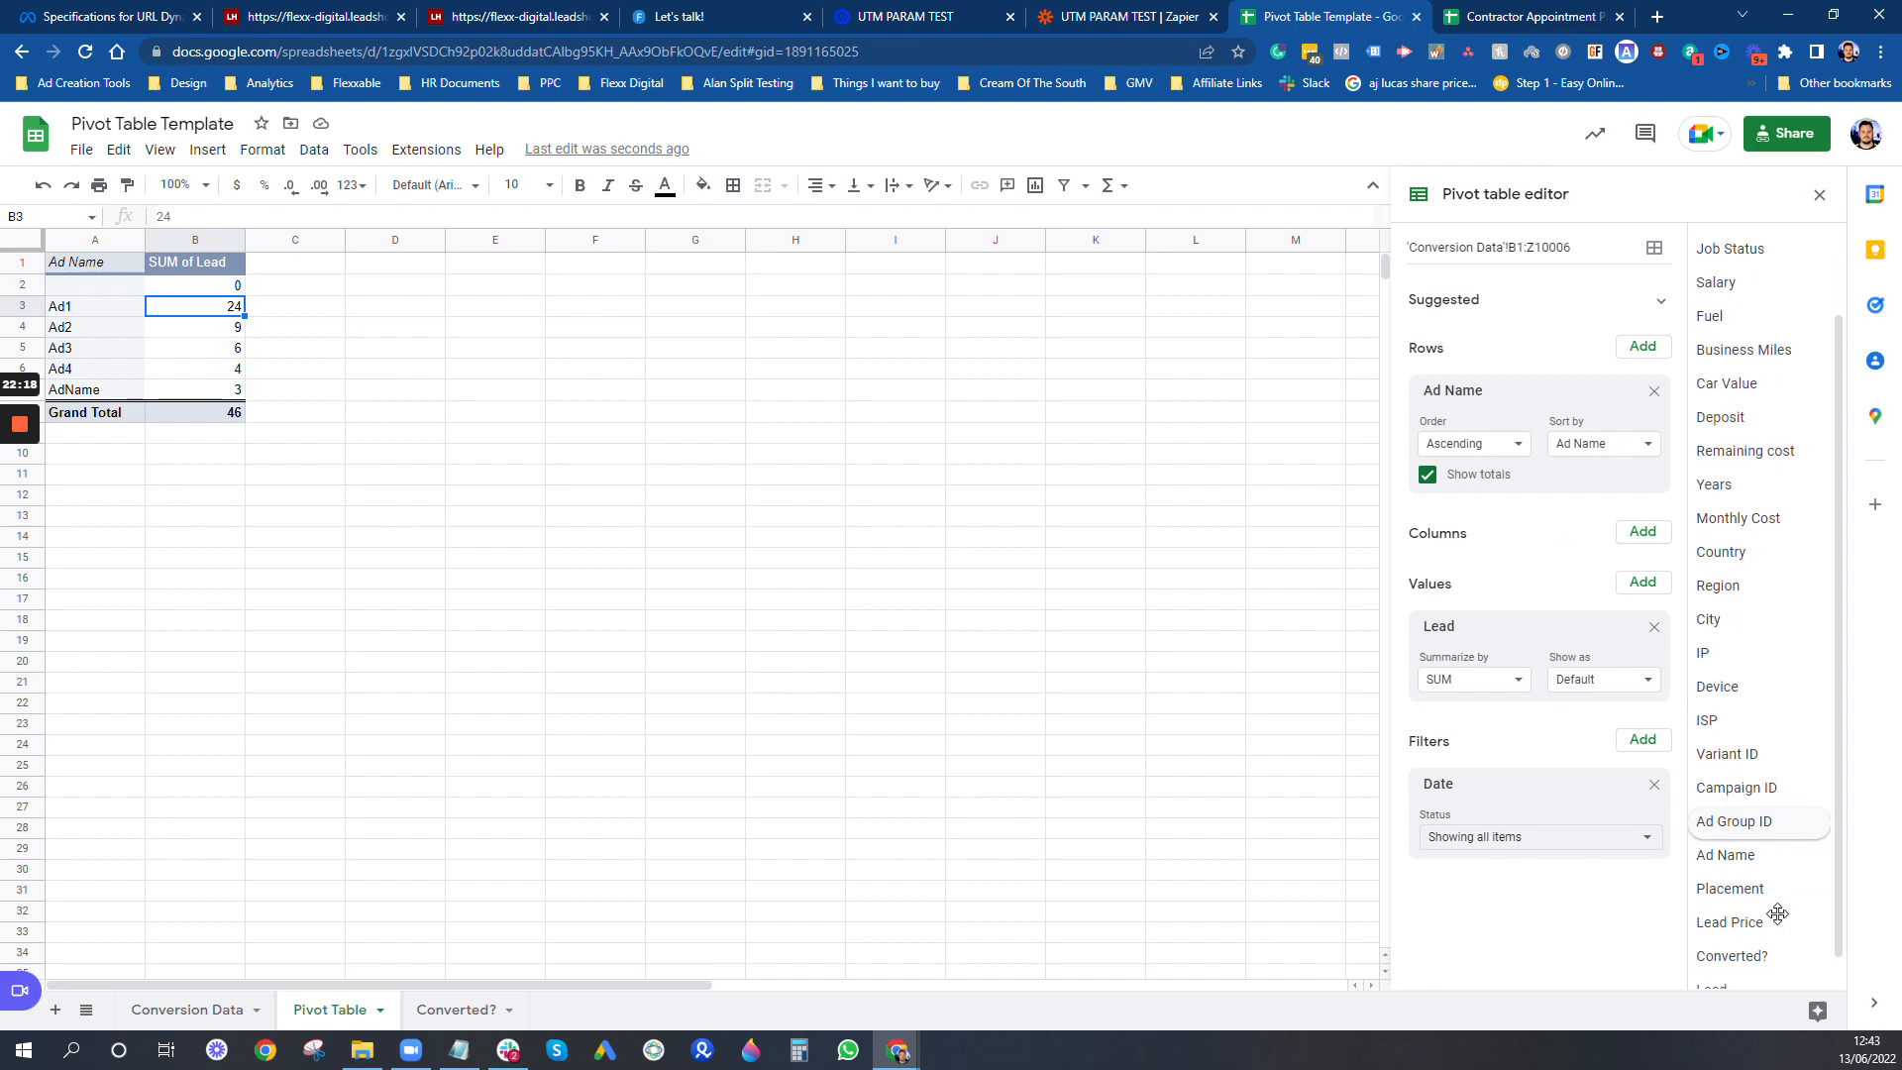
pyautogui.moveTo(1774, 889); pyautogui.dragTo(1517, 725)
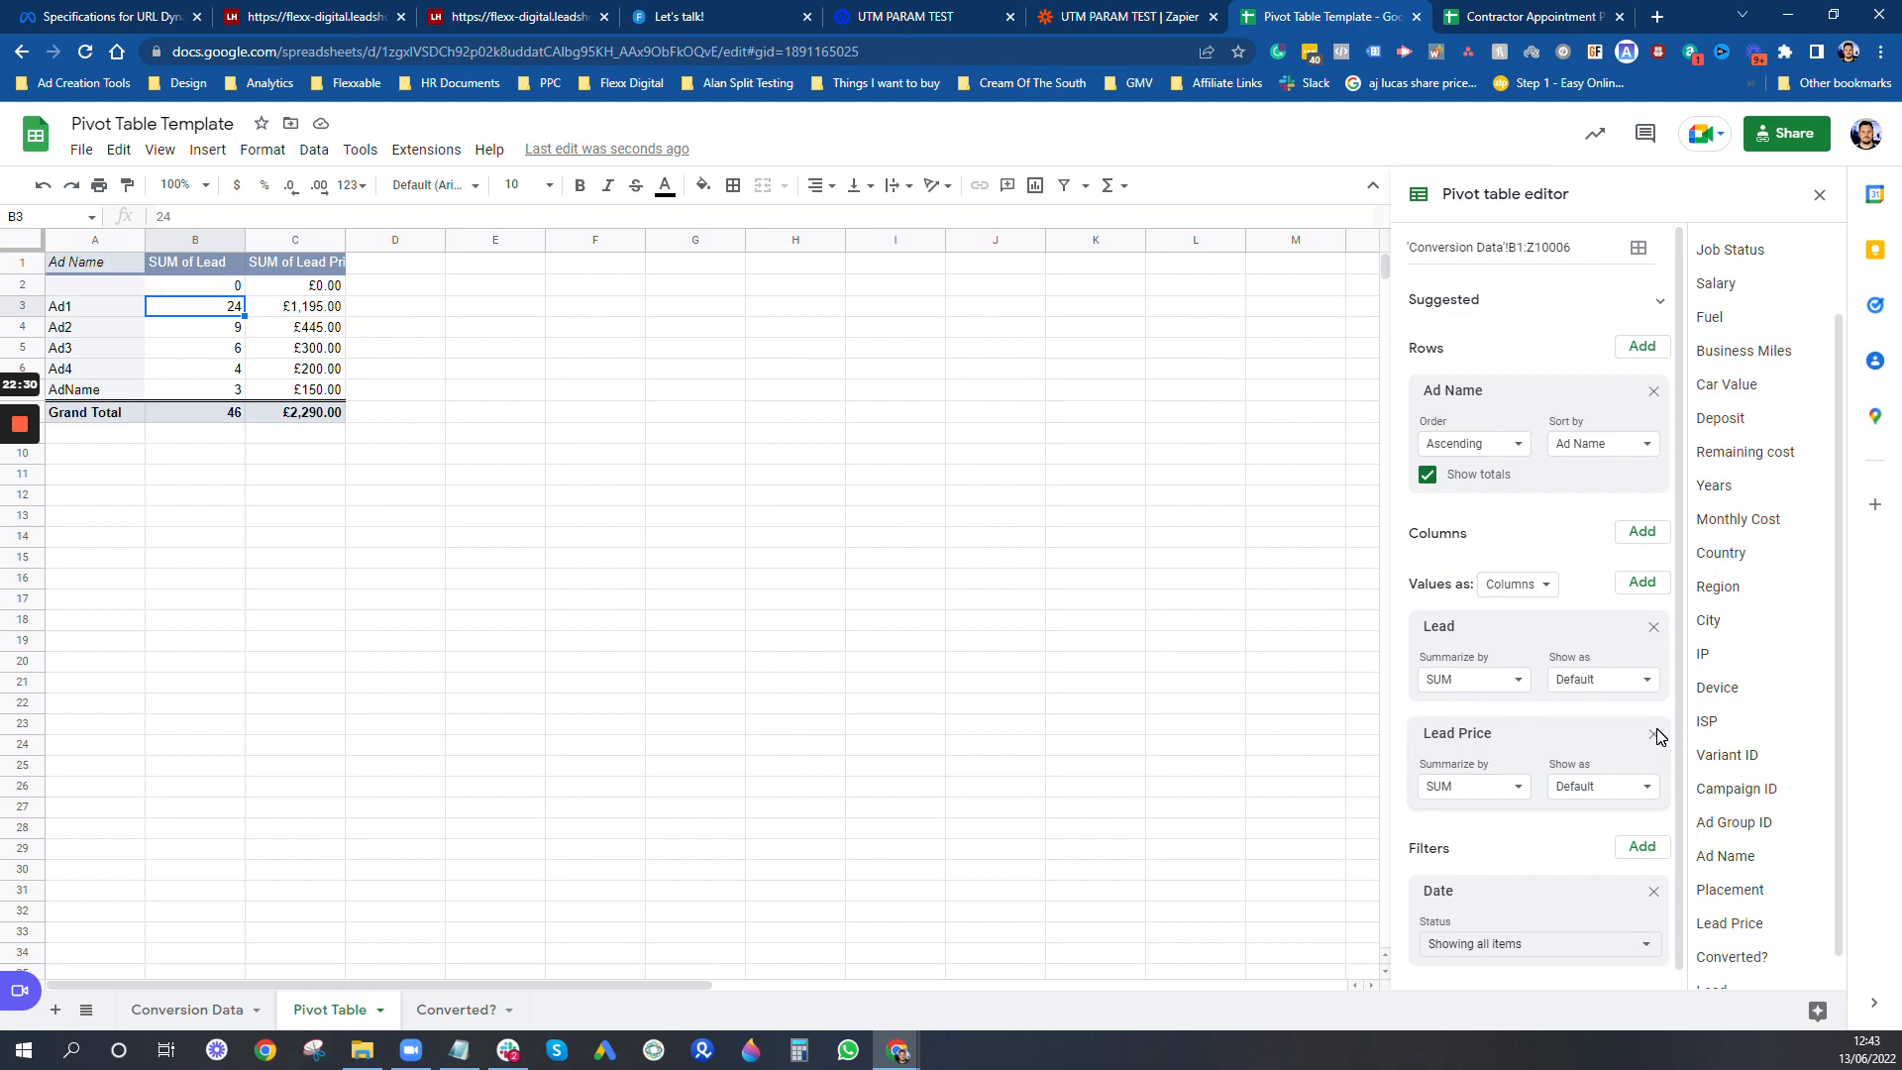
# - On the Converted? sheet, enter the converted lead's email address in cell A3
pyautogui.click(460, 1010)
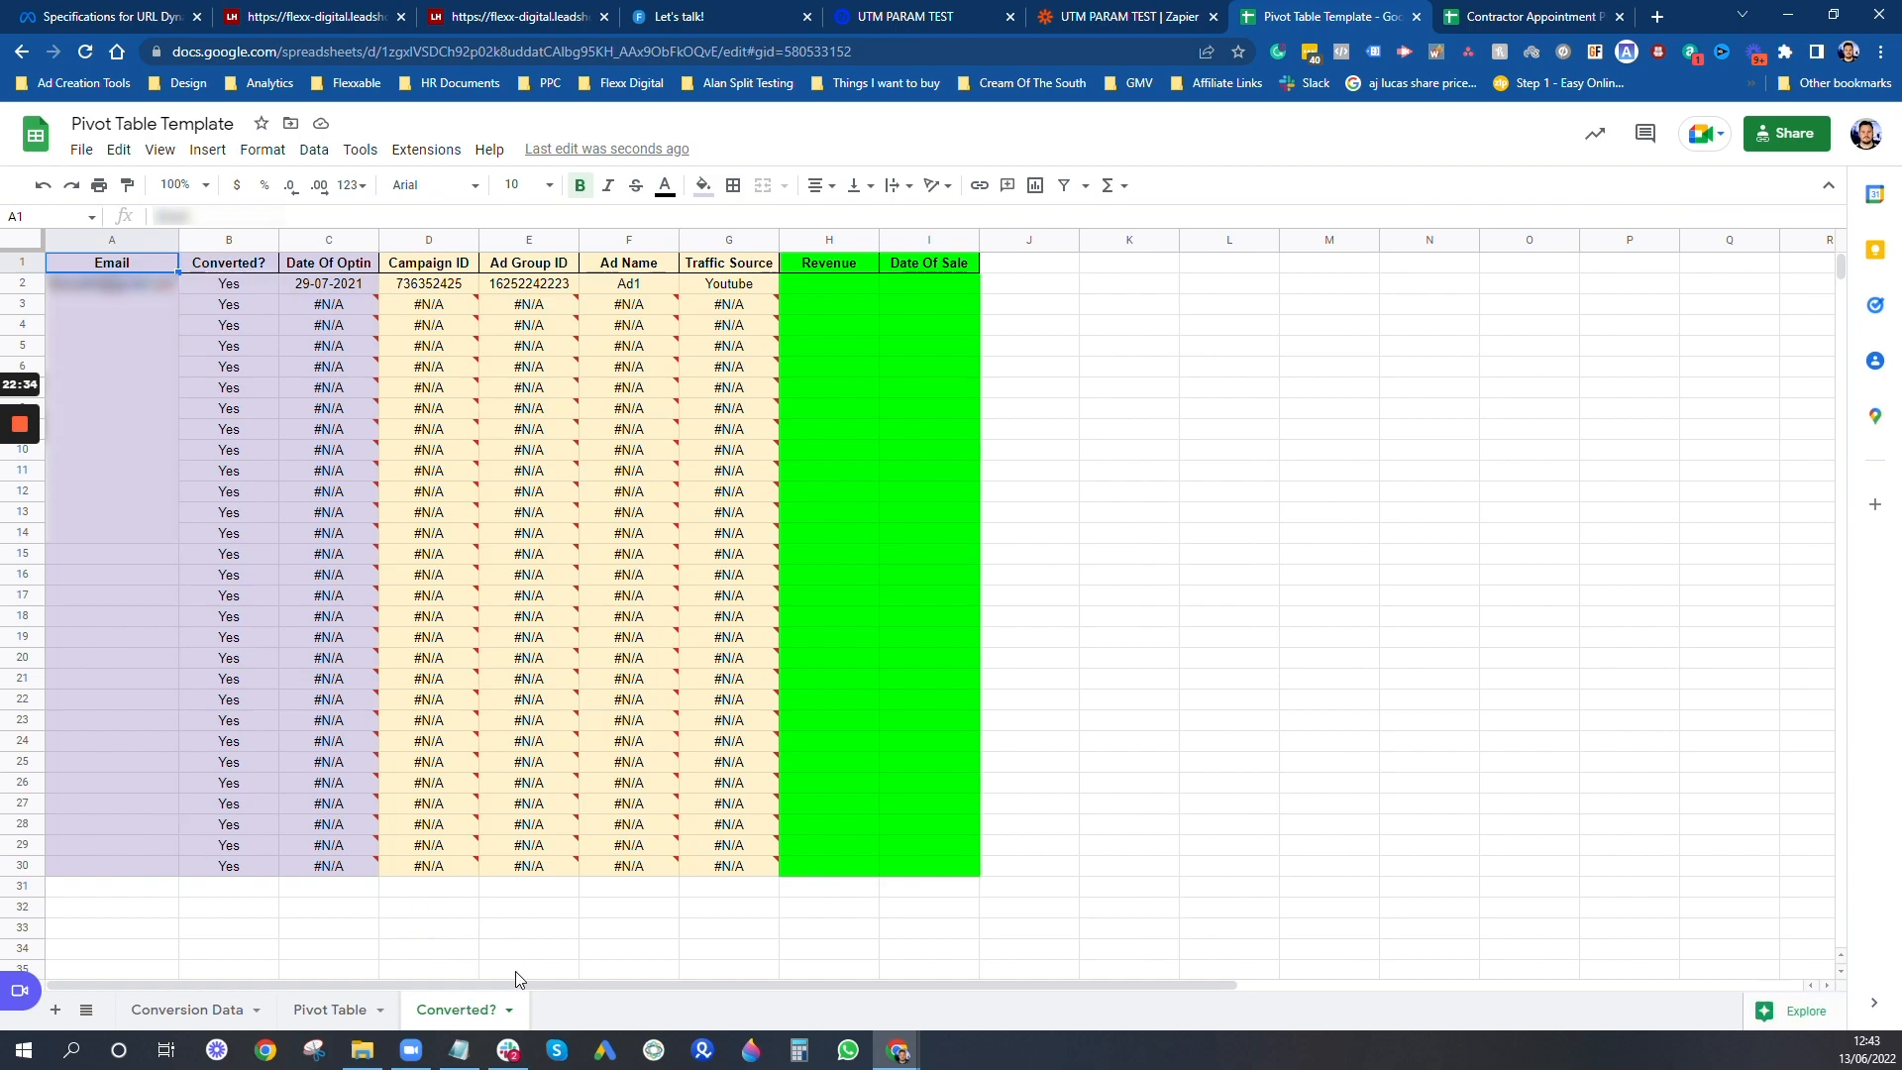
pyautogui.click(132, 313)
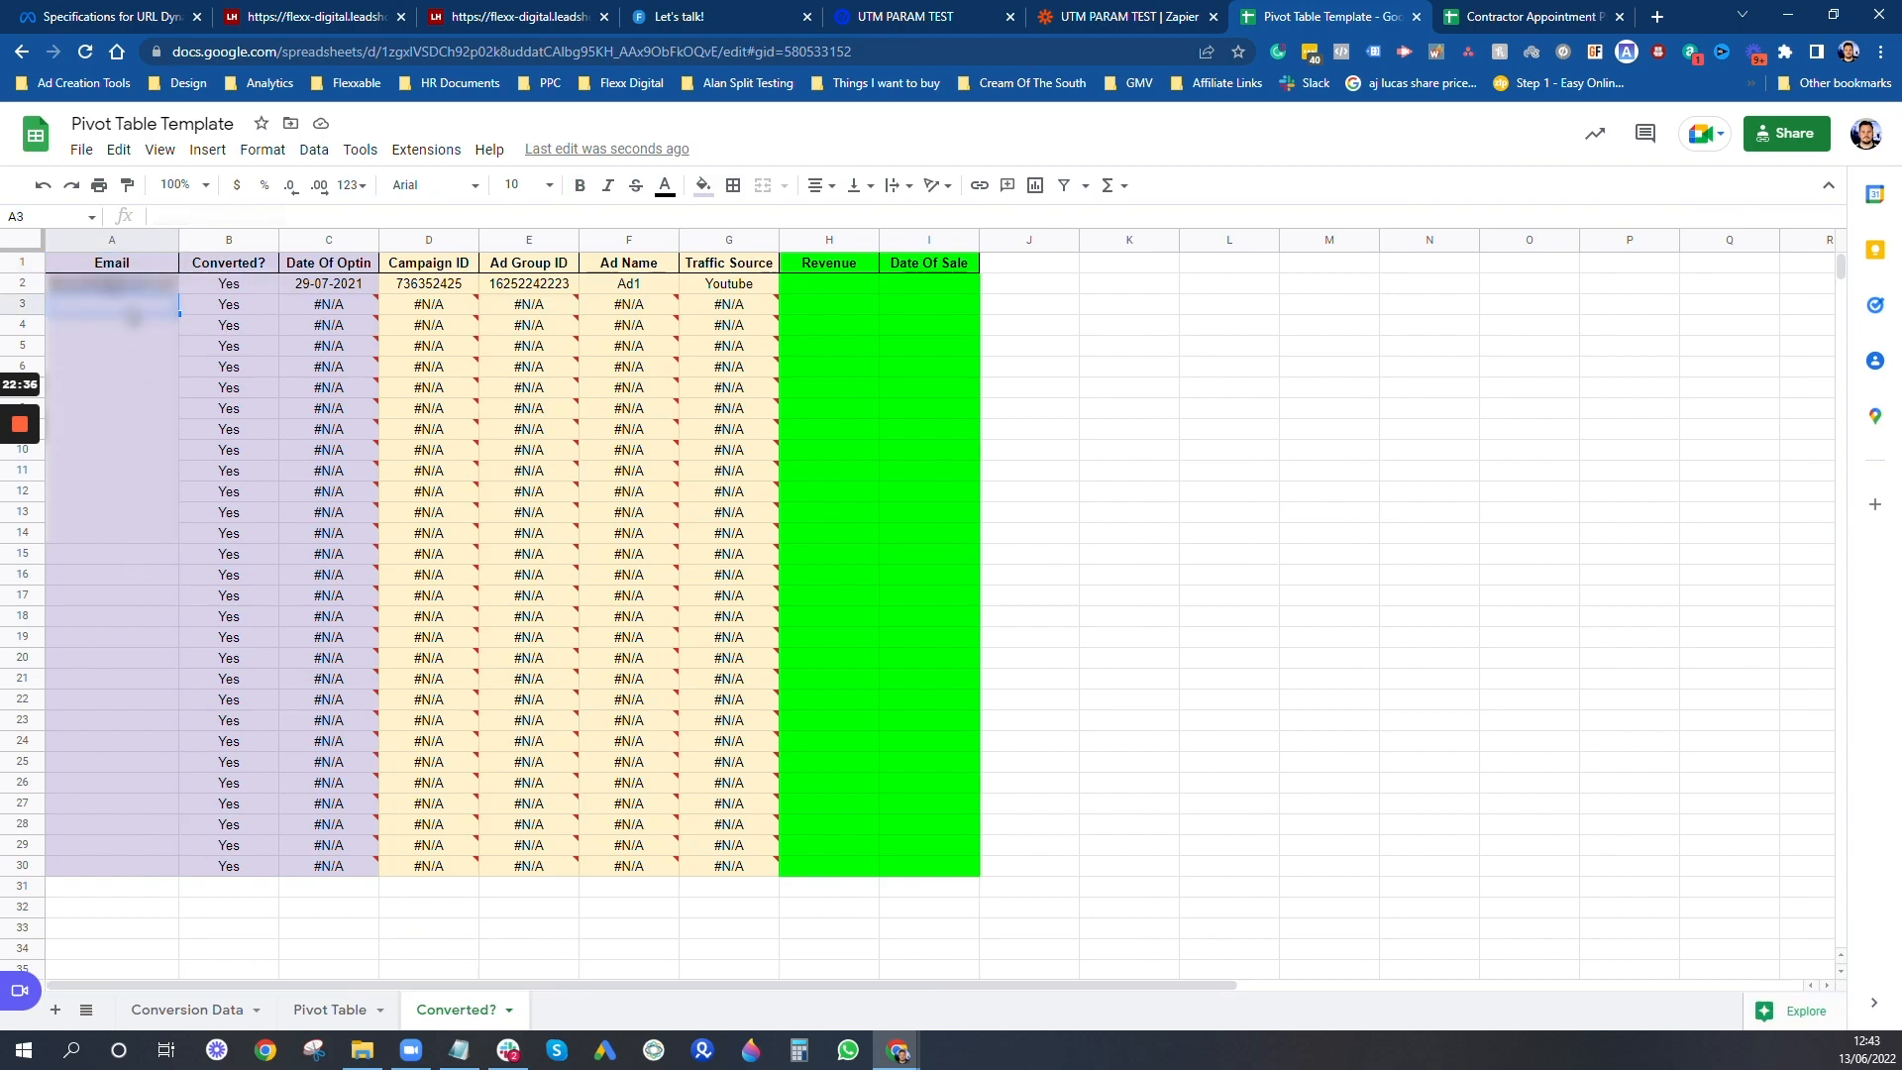
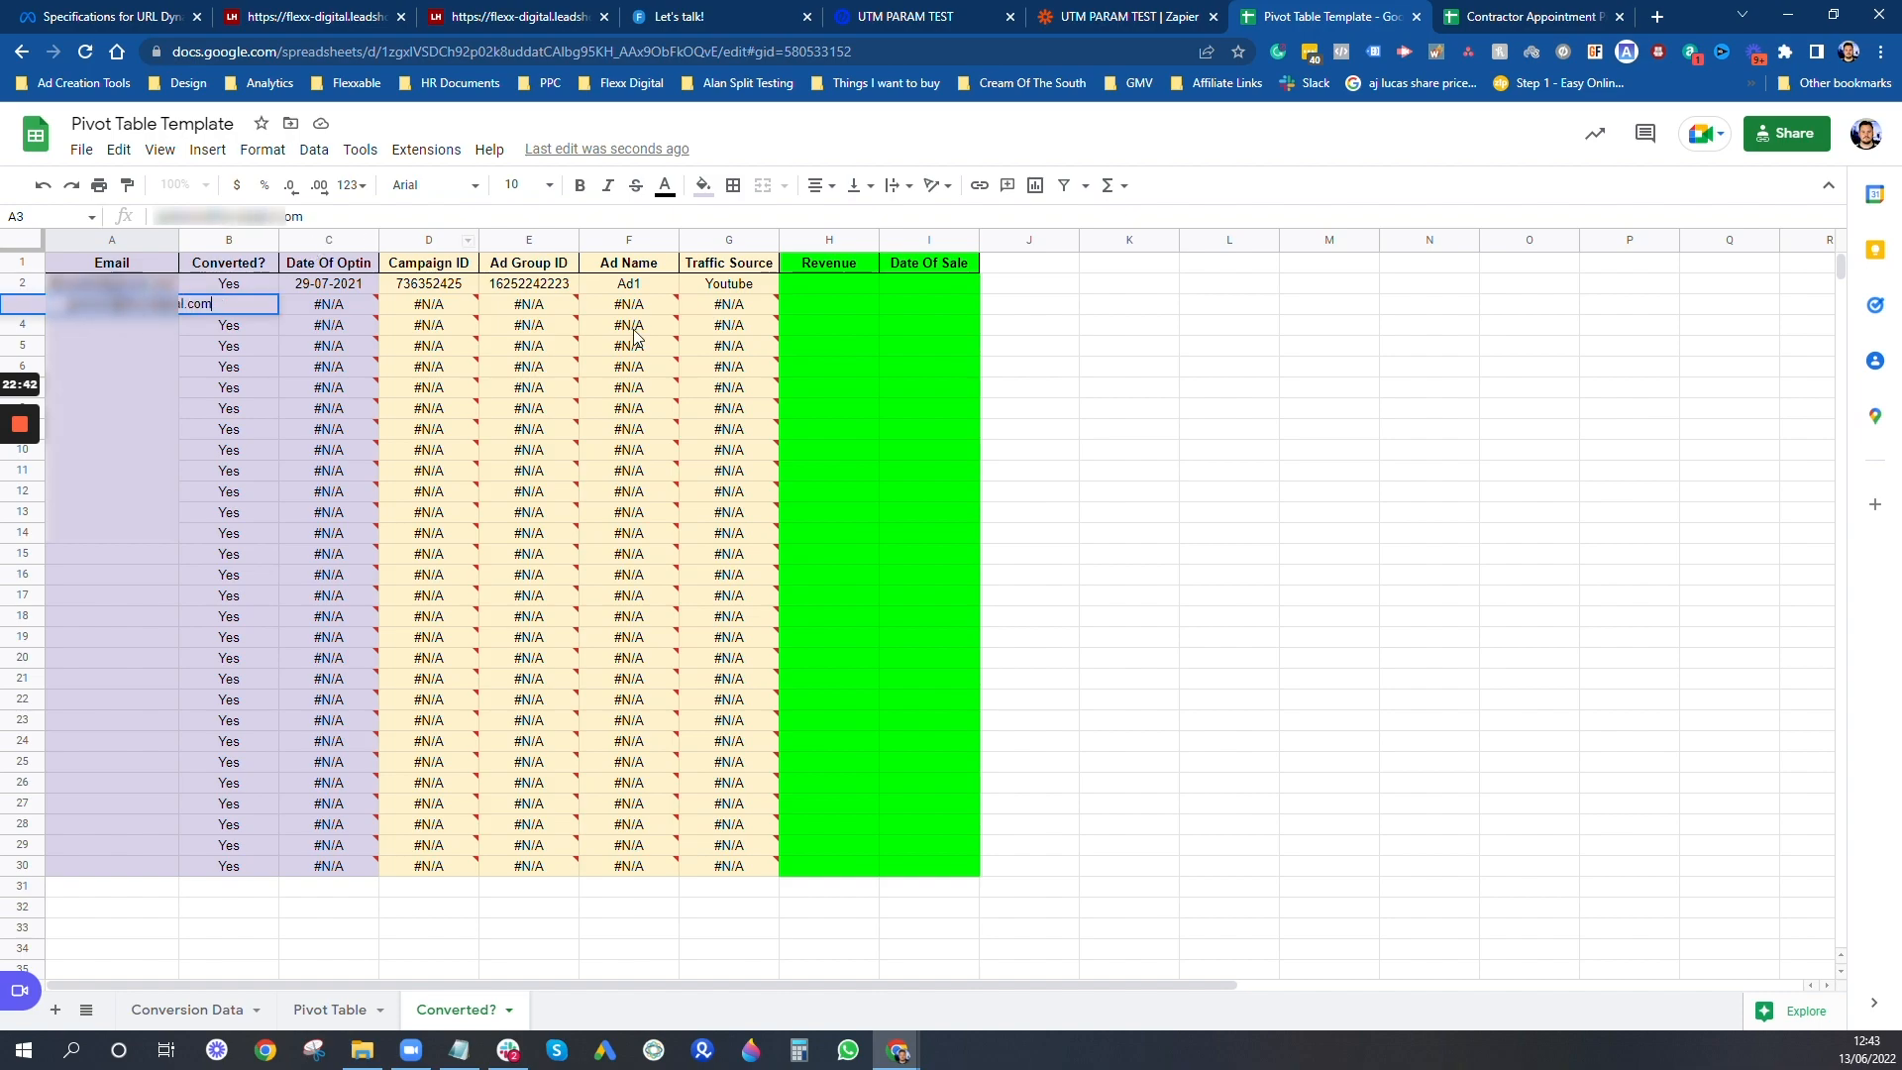
pyautogui.moveTo(301, 315)
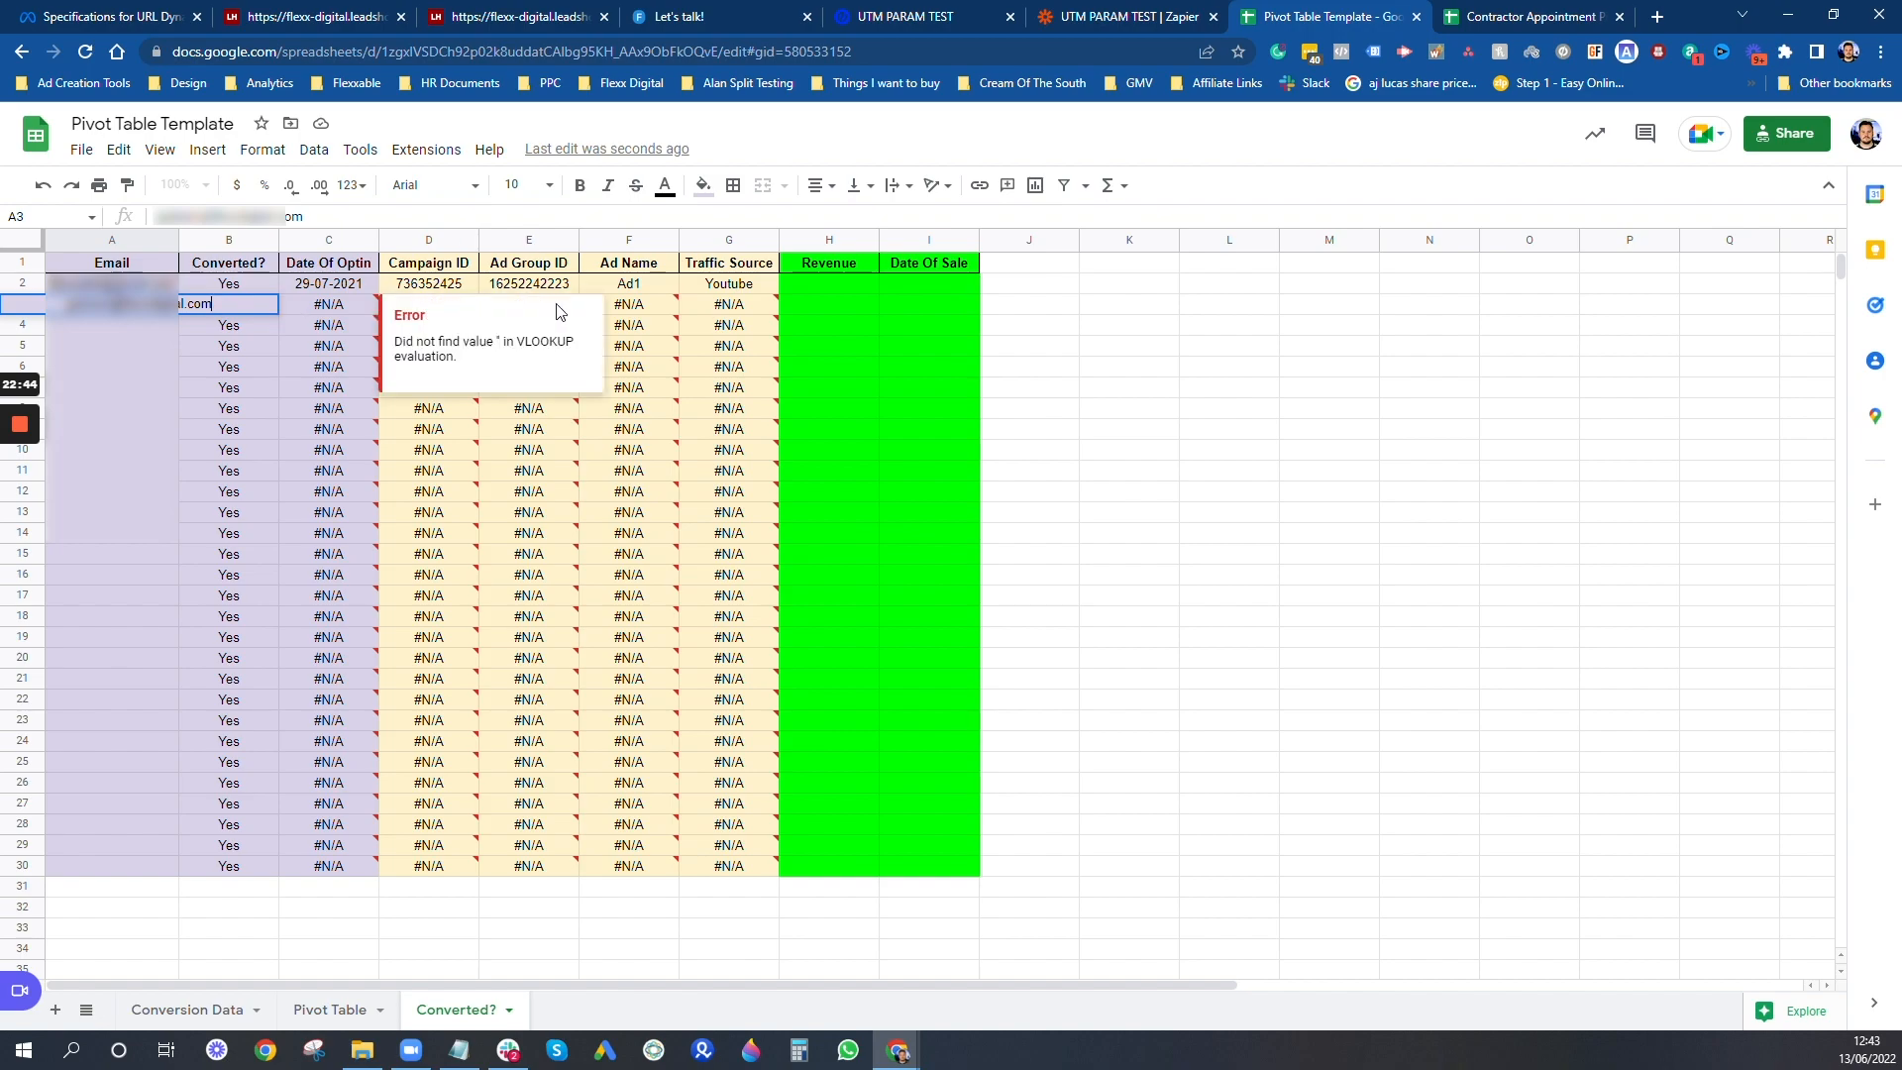
pyautogui.press('Return')
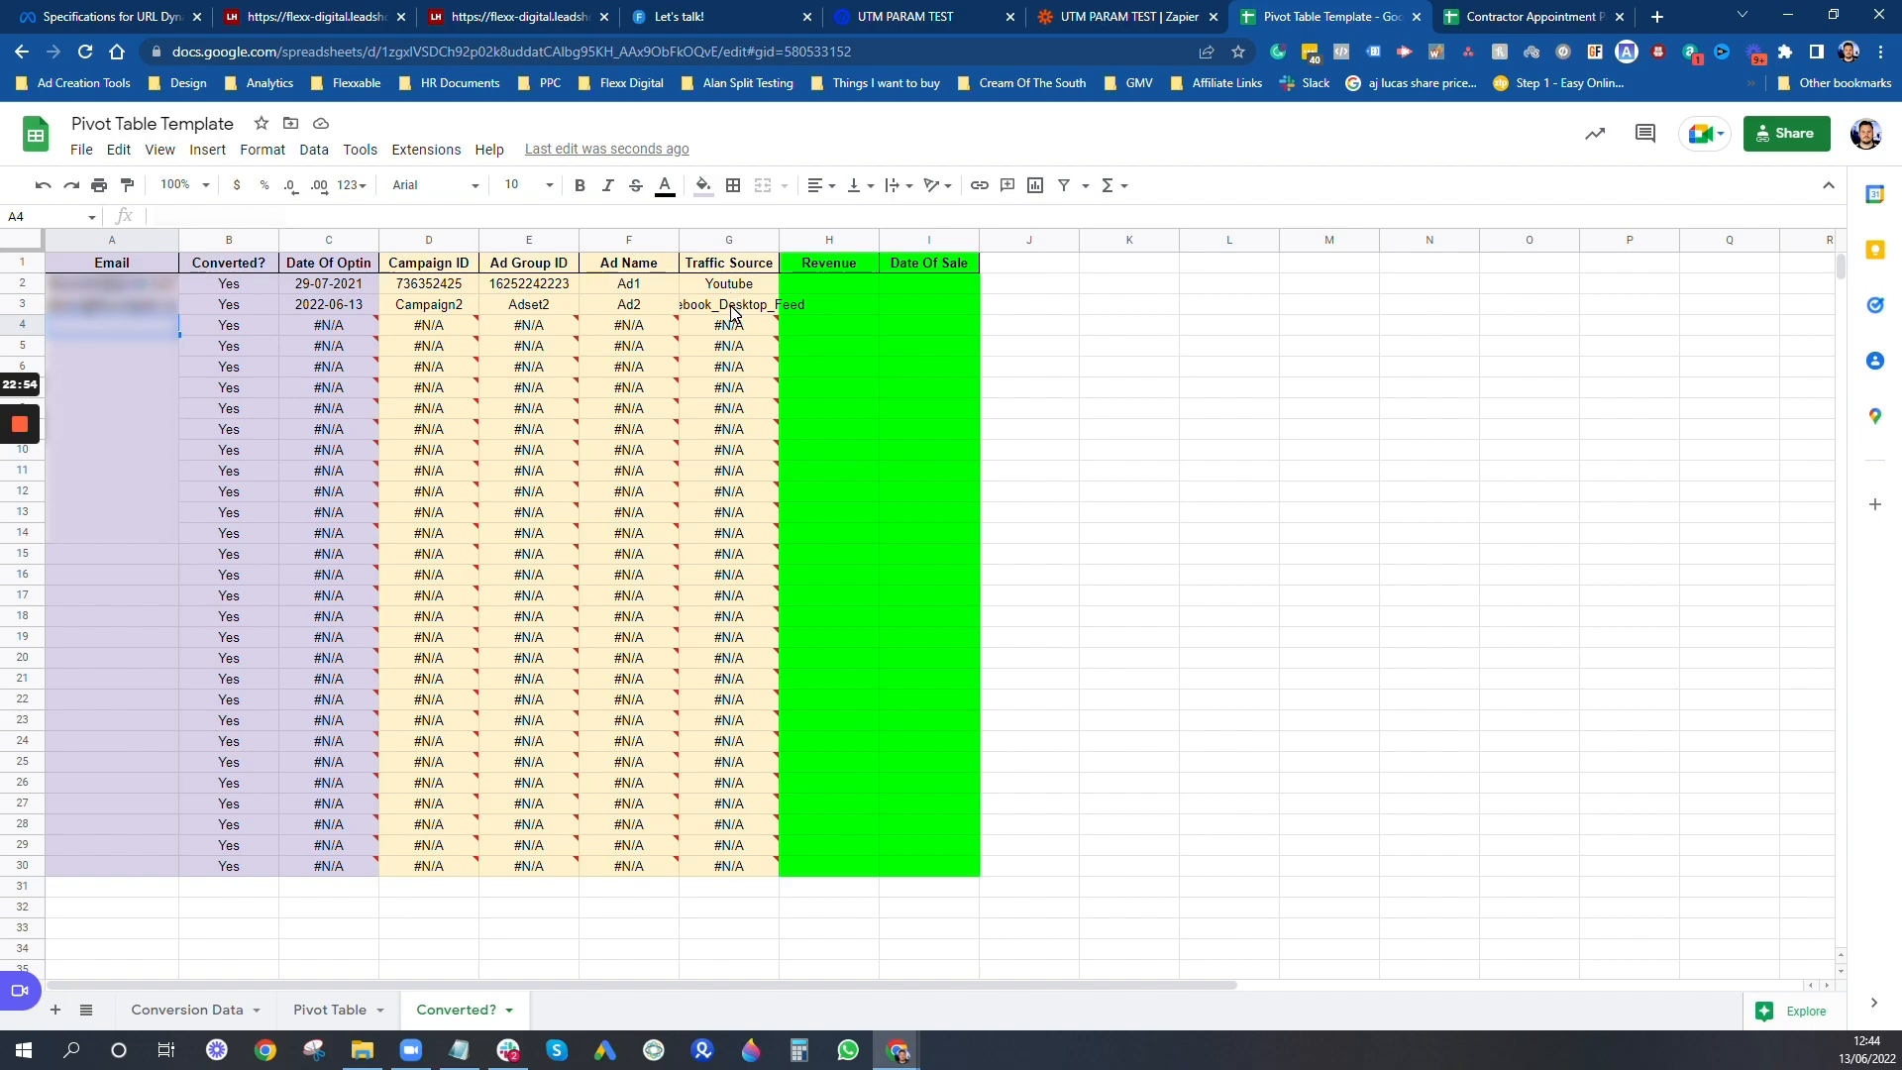
# - On the Pivot Table sheet, group the rows by Converted? and within it by Ad Name, with the blank and #N/A groups collapsed
pyautogui.click(323, 1011)
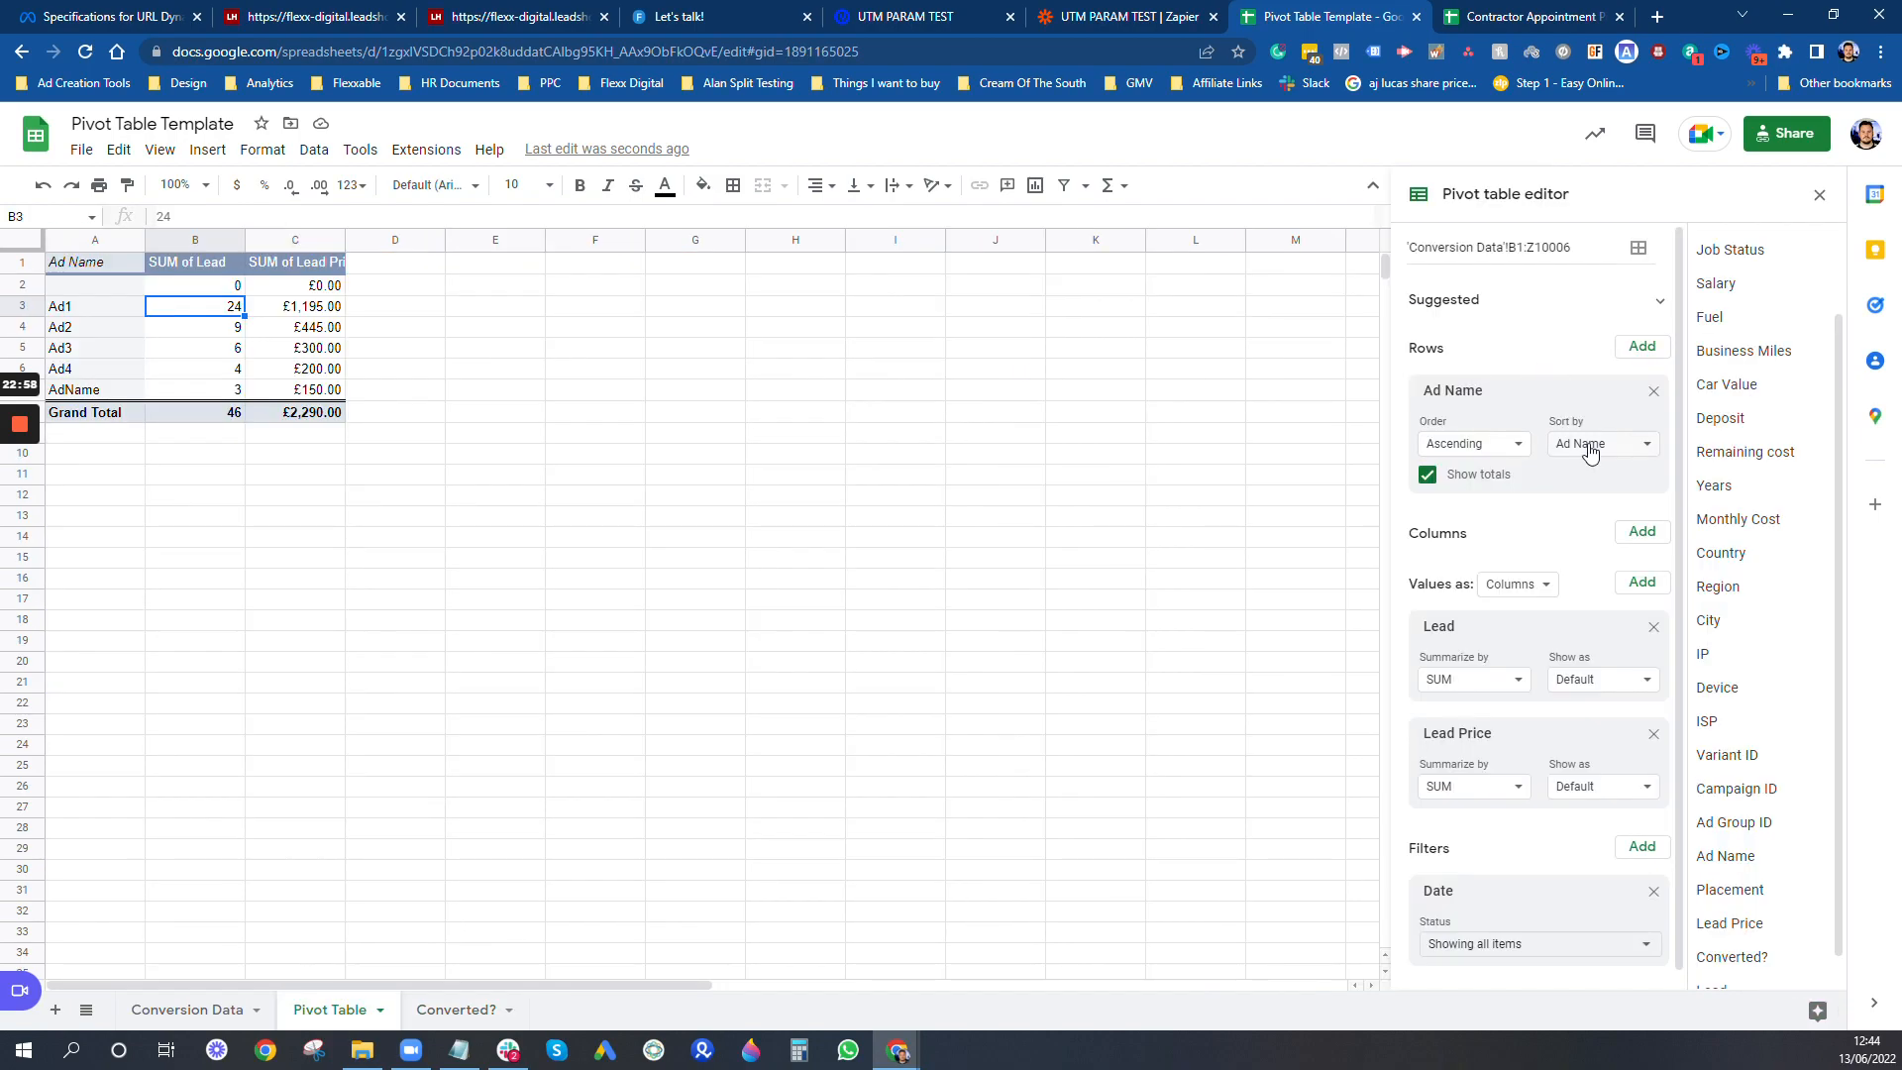
pyautogui.scroll(-1, 1774, 849)
pyautogui.moveTo(1759, 938); pyautogui.dragTo(1526, 383)
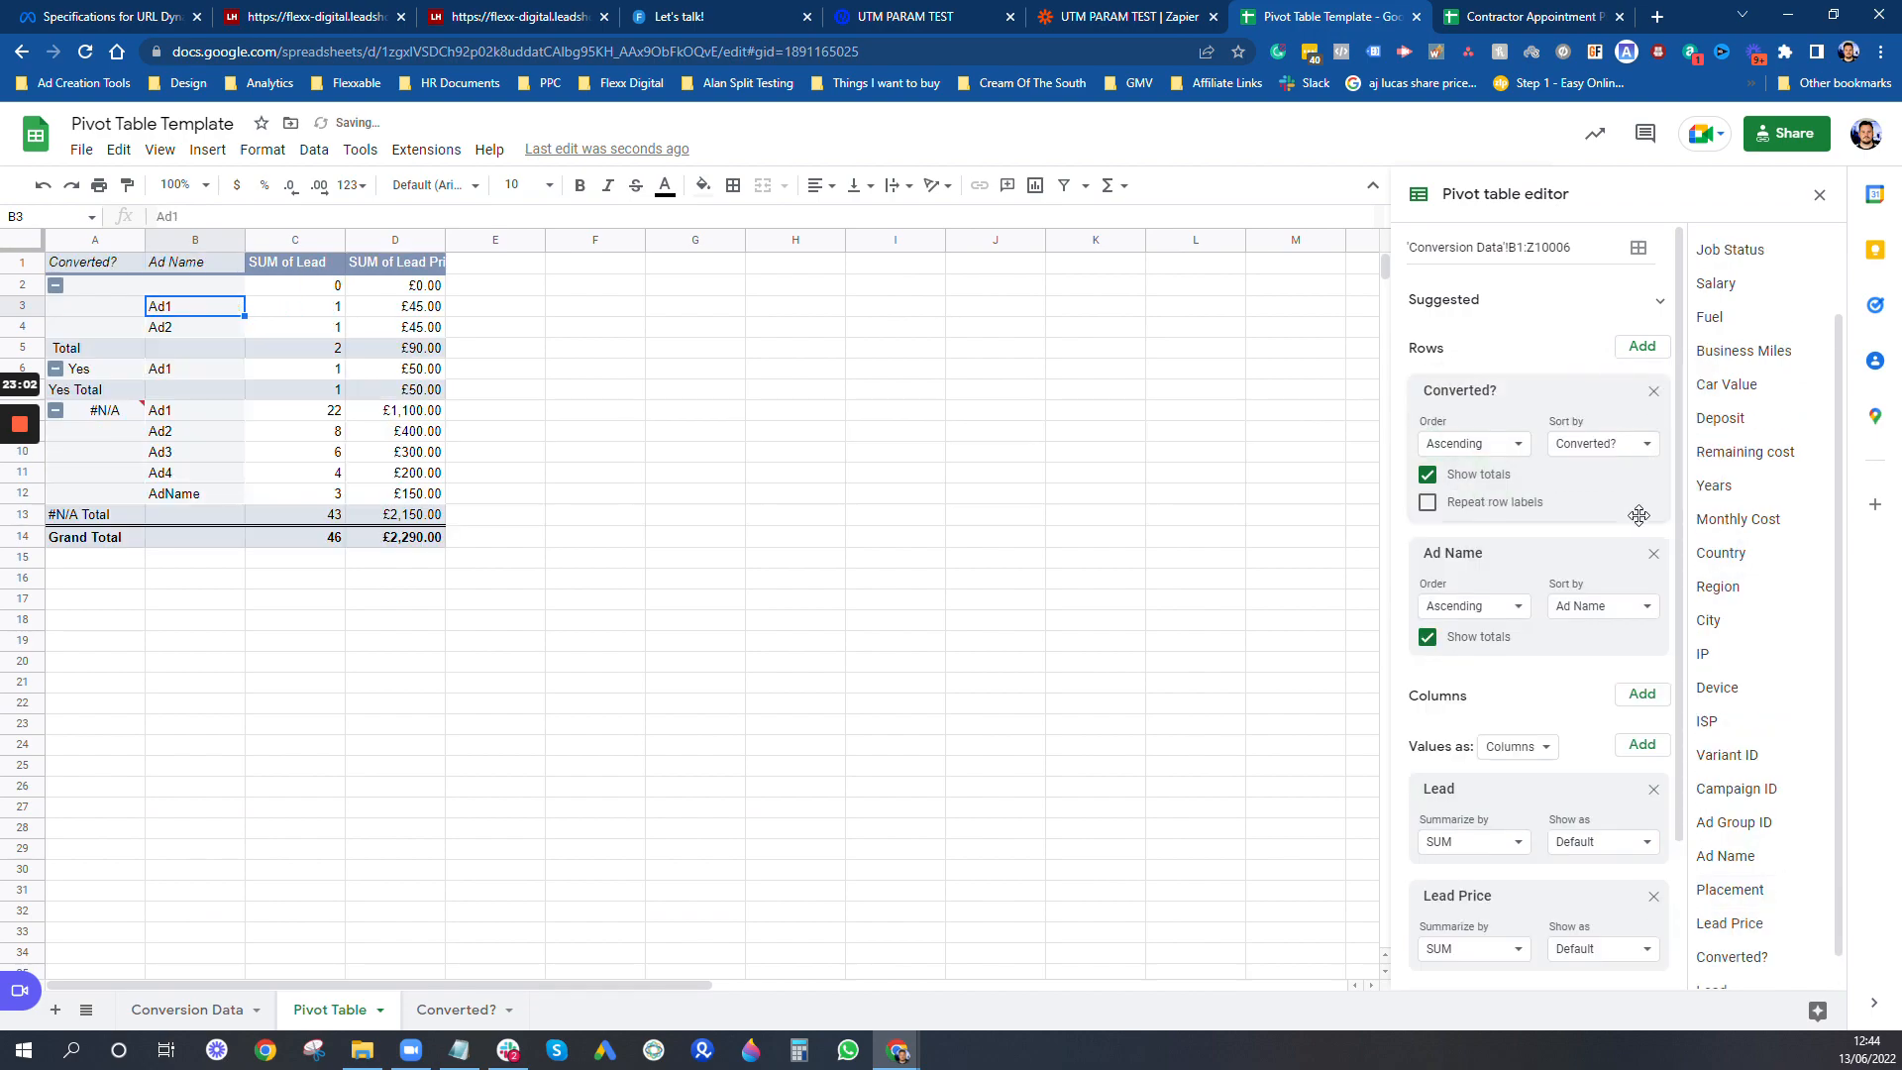
pyautogui.click(1654, 553)
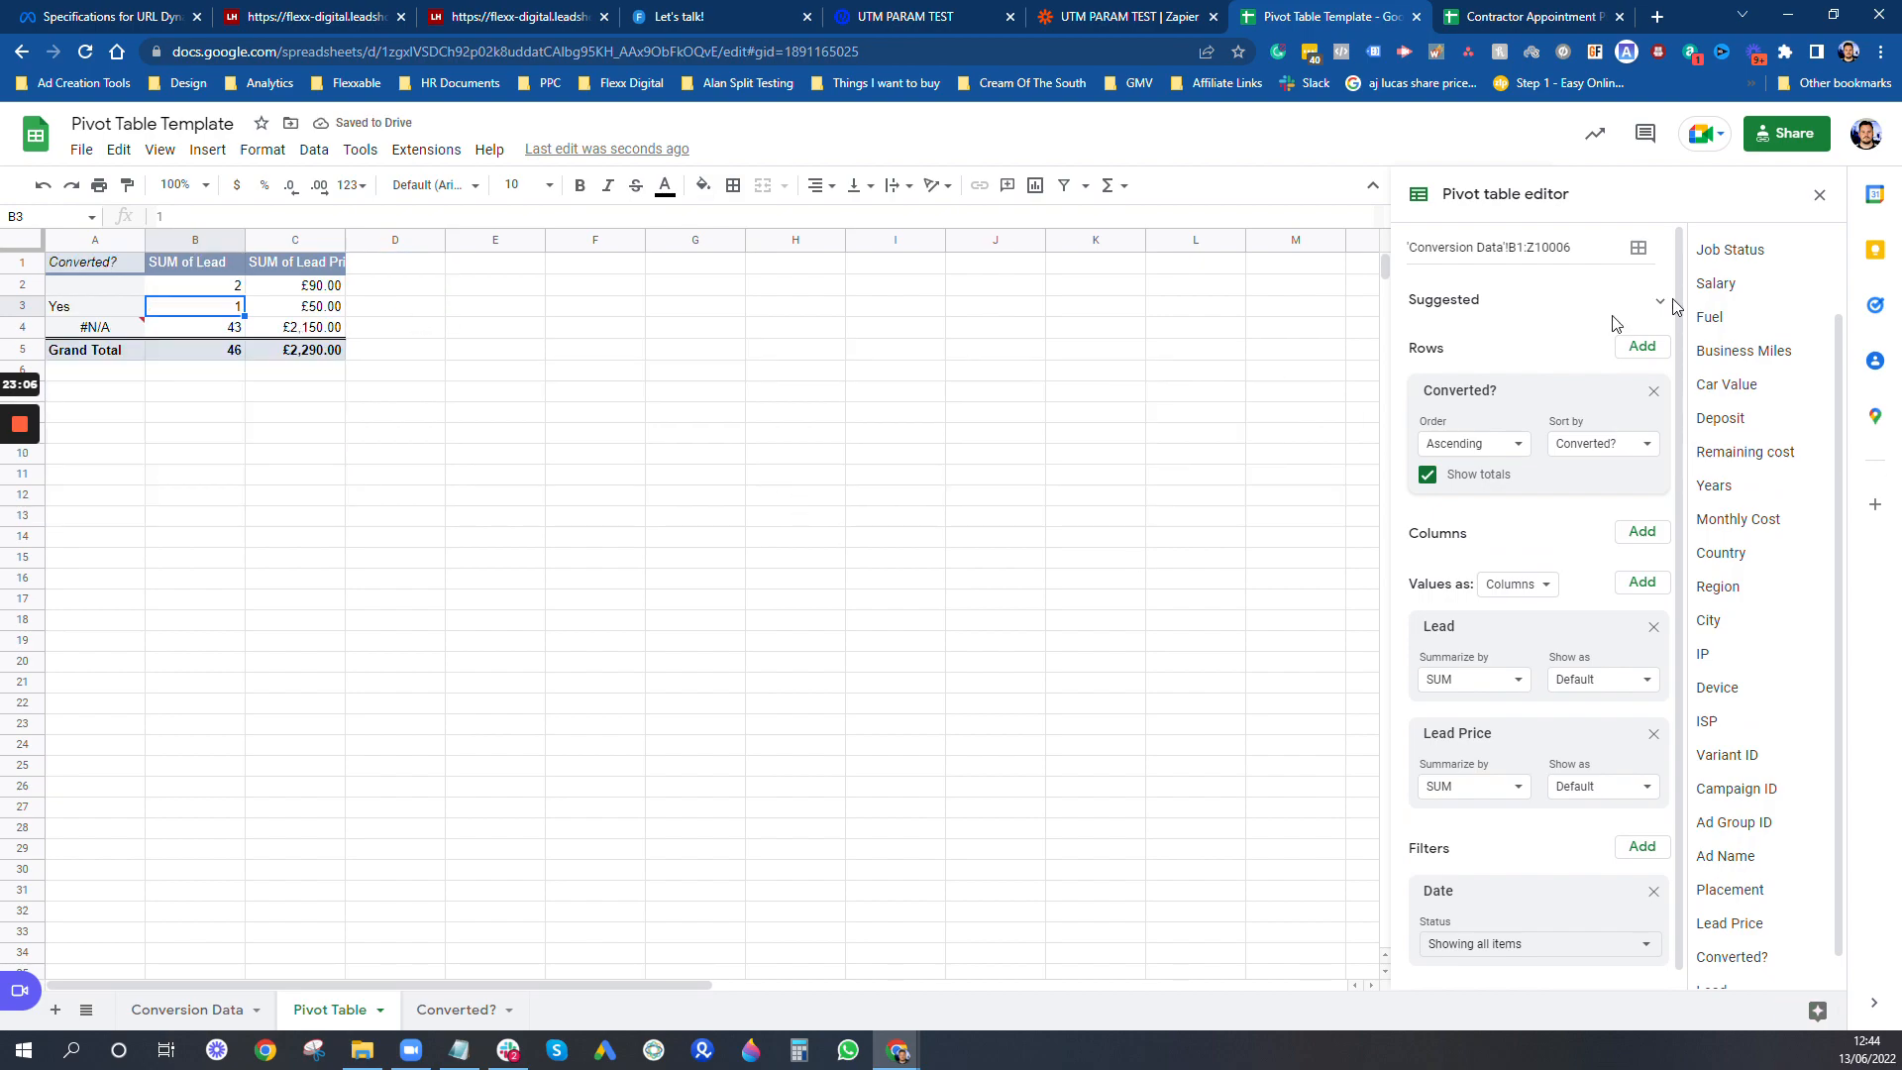
pyautogui.moveTo(1758, 855); pyautogui.dragTo(1458, 526)
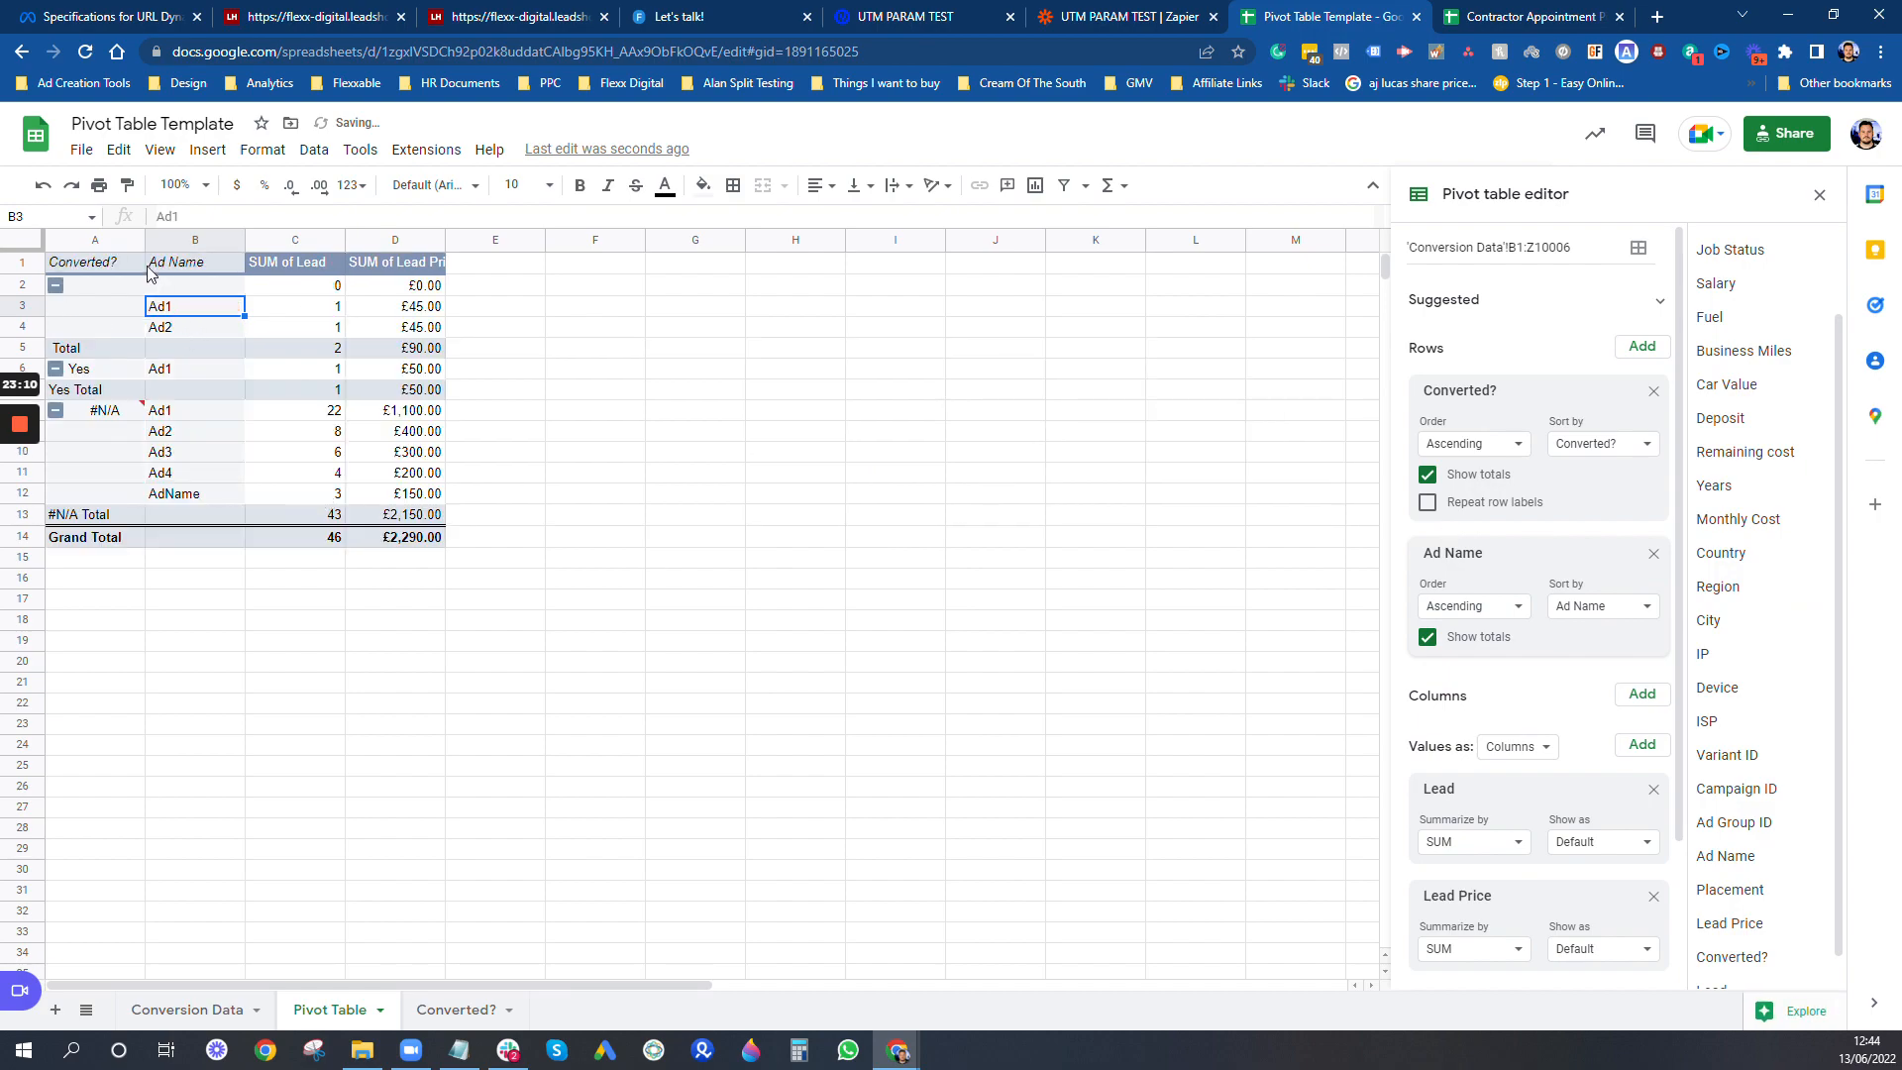
pyautogui.click(56, 409)
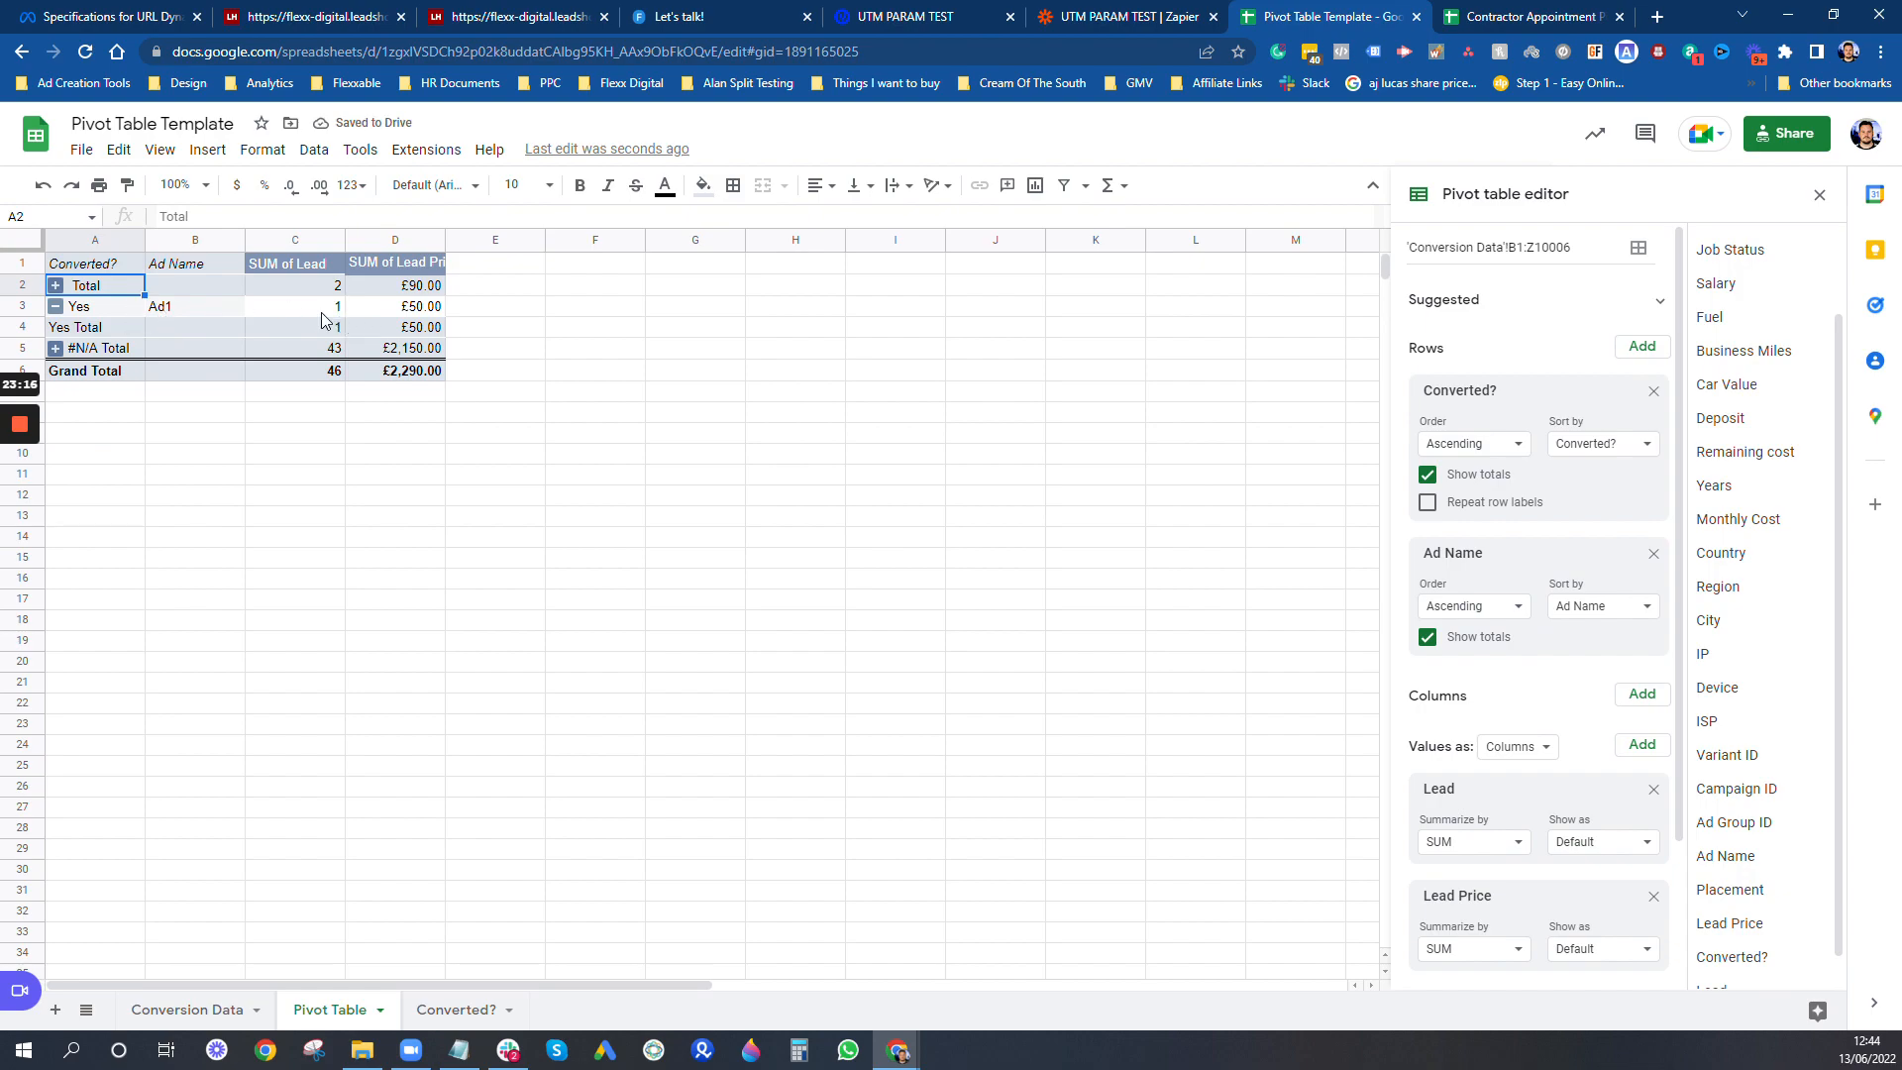
# - On the Conversion Data sheet, fill the Converted? VLOOKUP formula from Y45 down to Y47
pyautogui.click(220, 1020)
pyautogui.scroll(-8, 1729, 822)
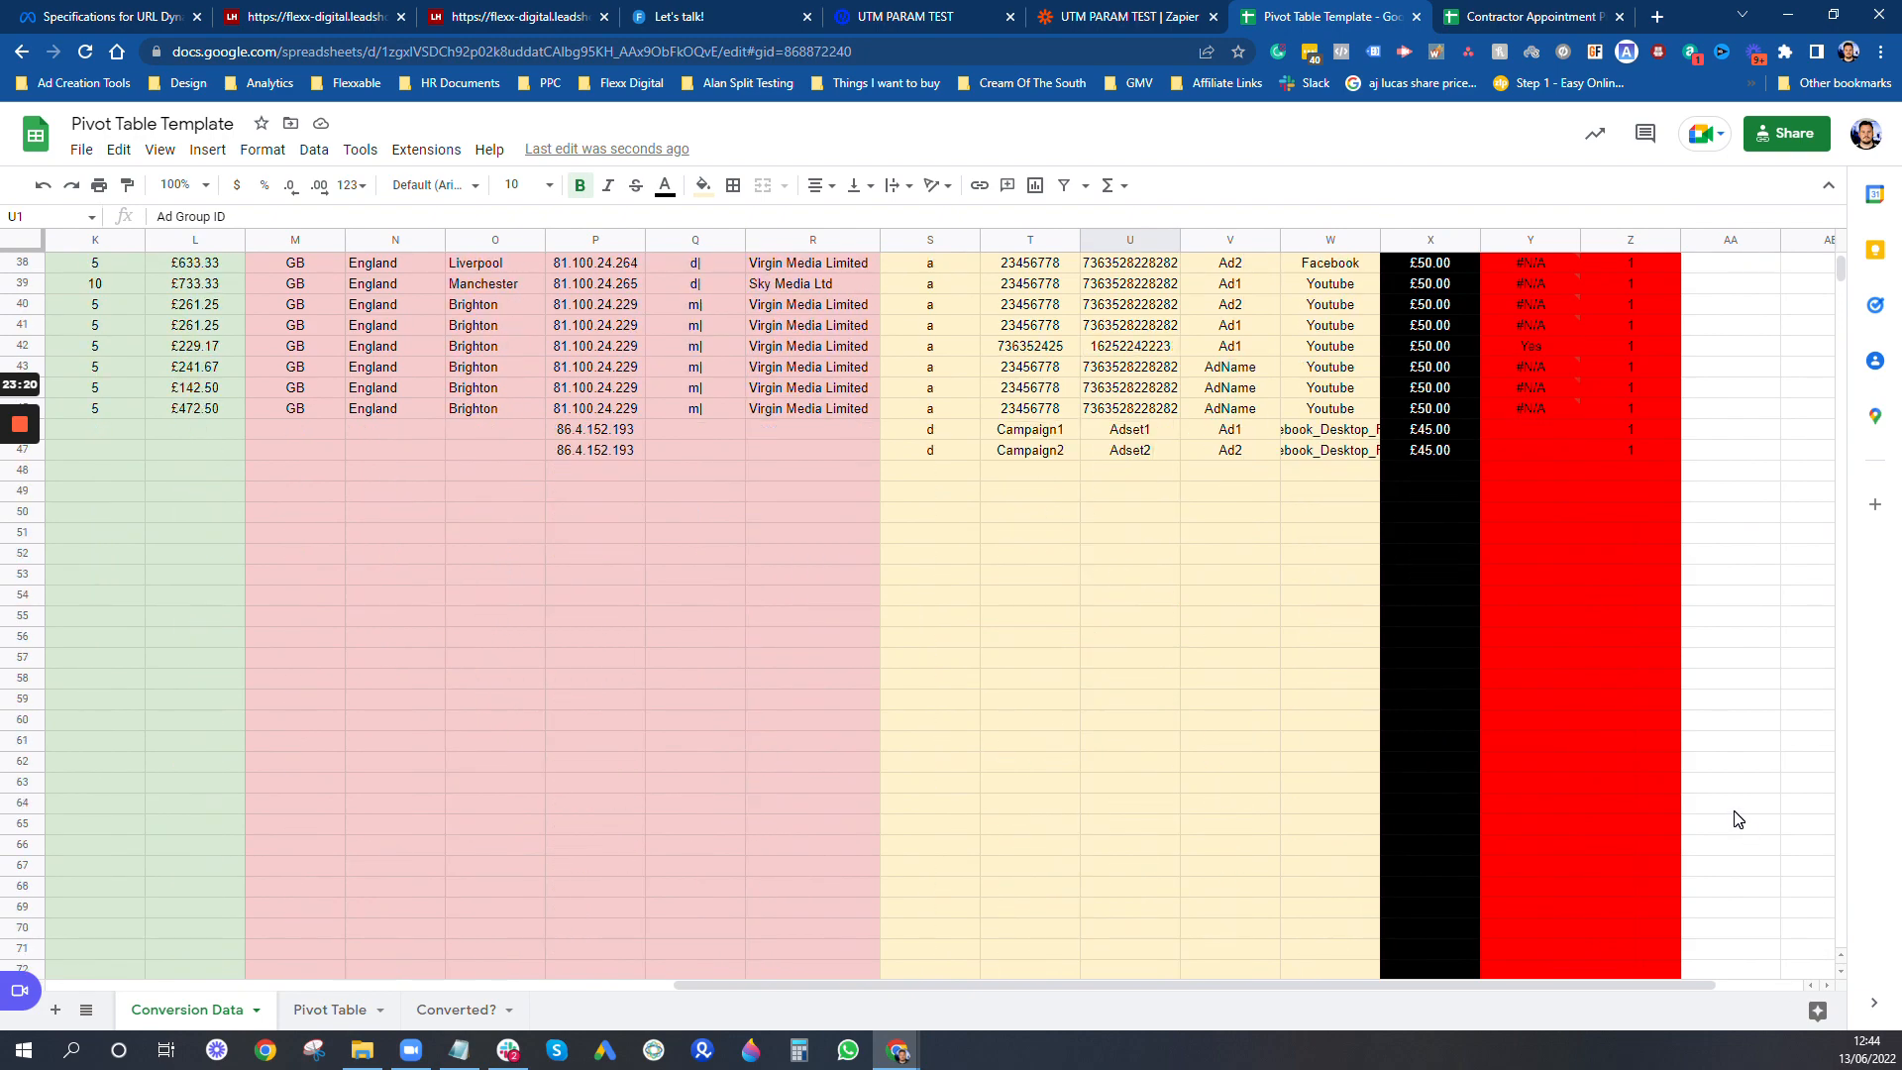
pyautogui.scroll(4, 1729, 821)
pyautogui.click(1569, 726)
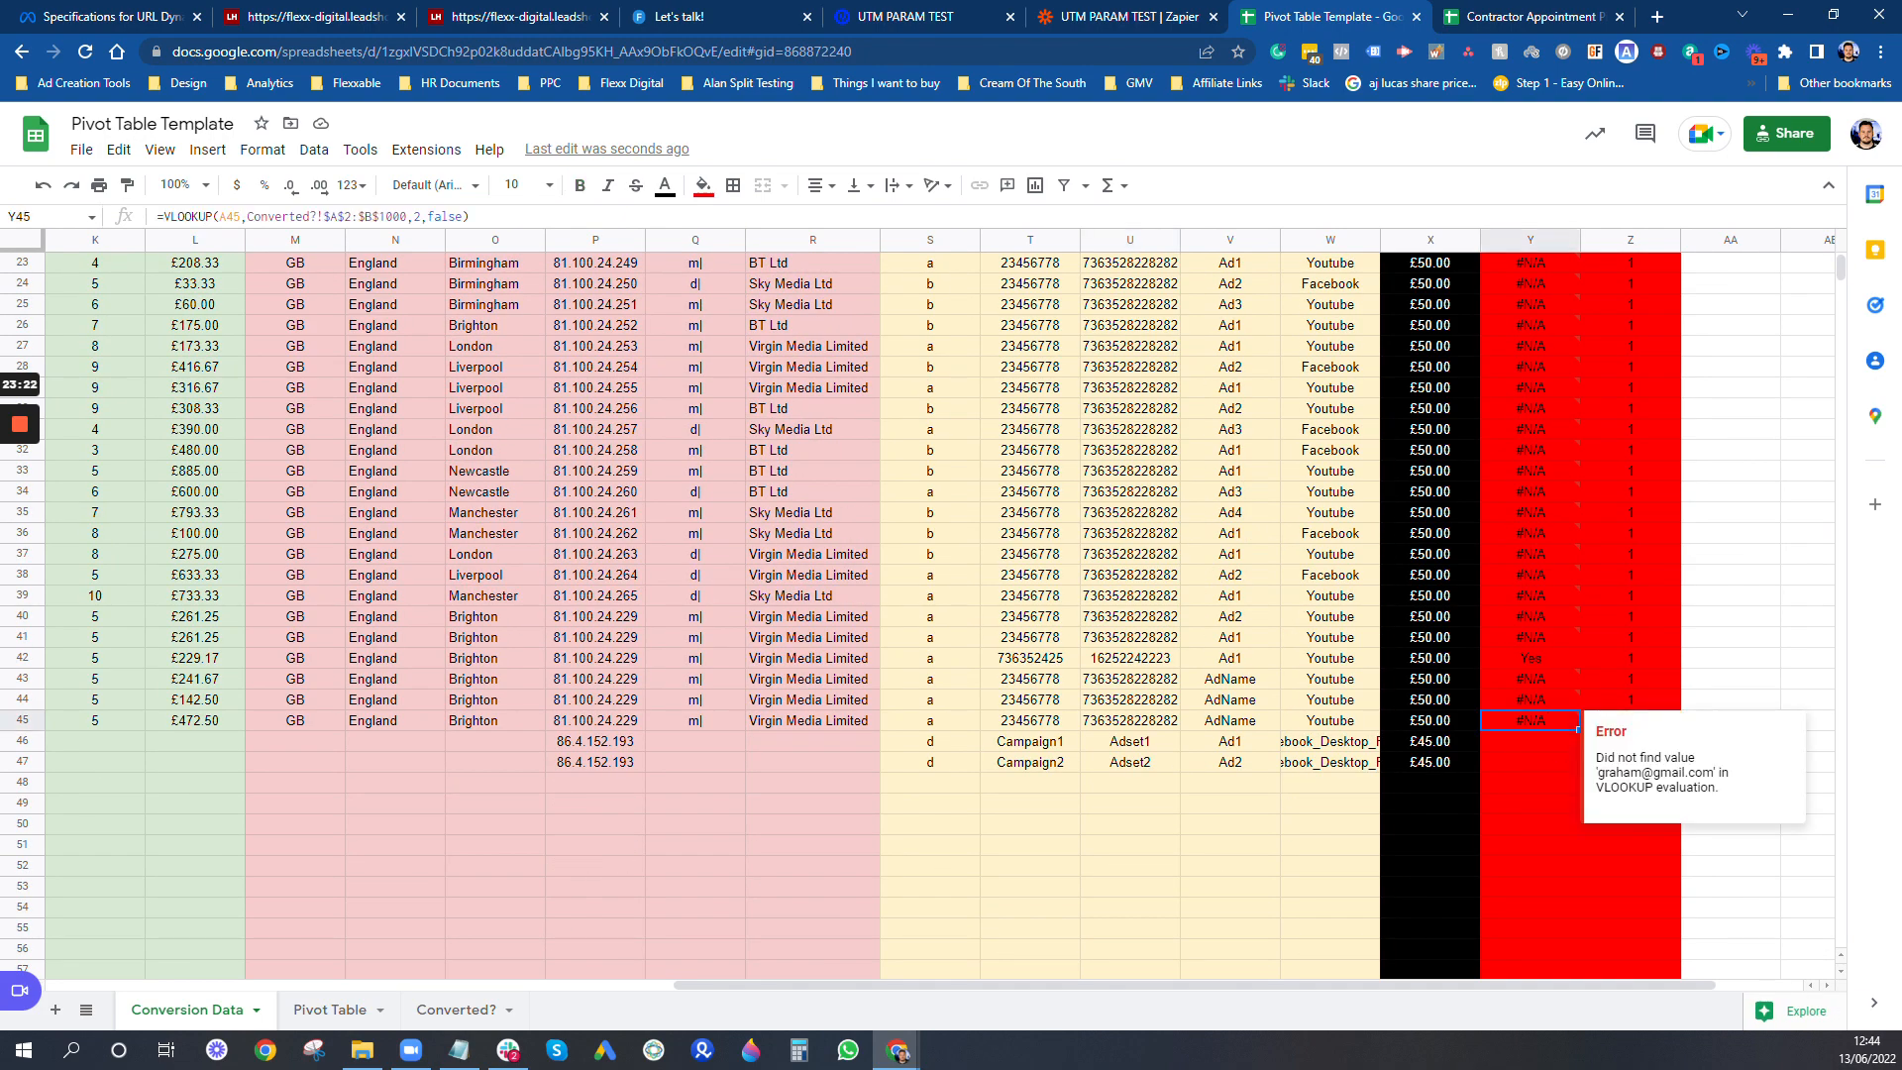
pyautogui.moveTo(1582, 775); pyautogui.dragTo(1550, 768)
pyautogui.click(1546, 765)
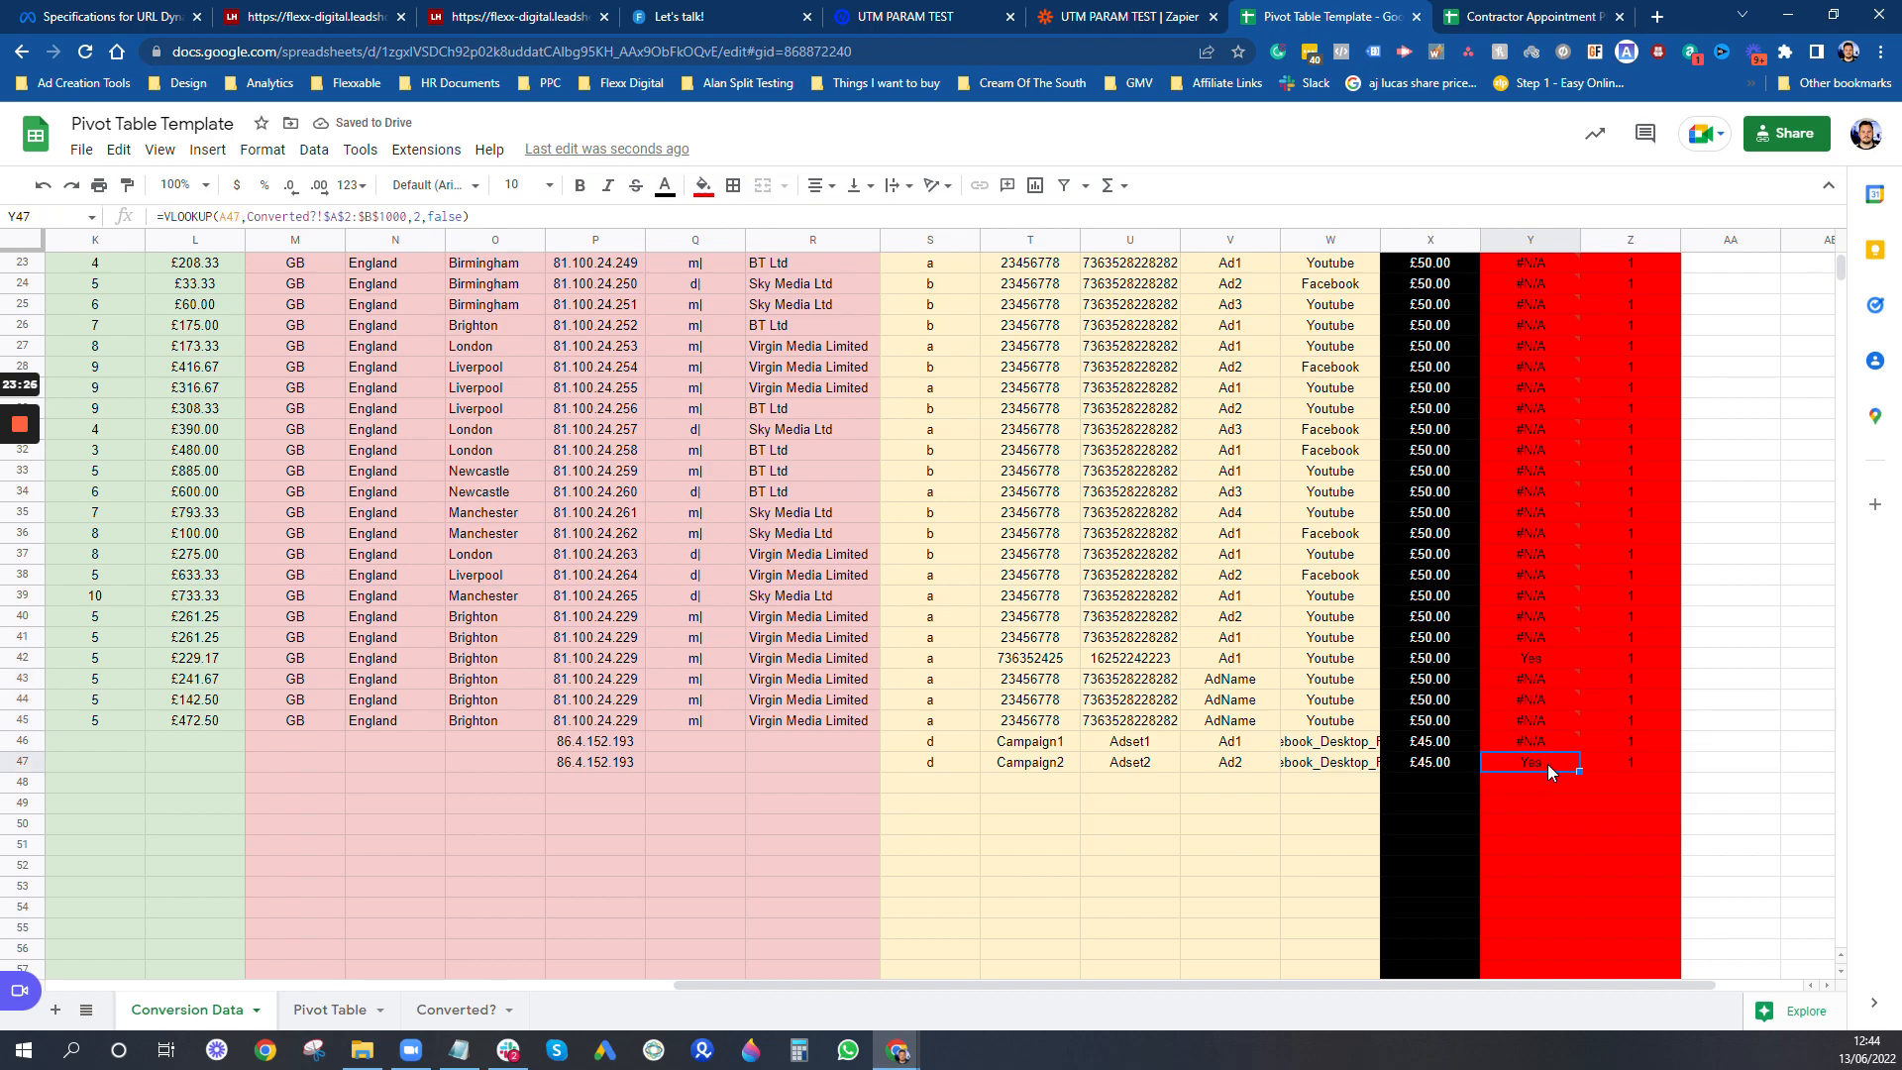
# - Inspect the Converted? lookup formula in Y2 and review the updated conversions by ad on the Pivot Table sheet
pyautogui.scroll(5, 1564, 727)
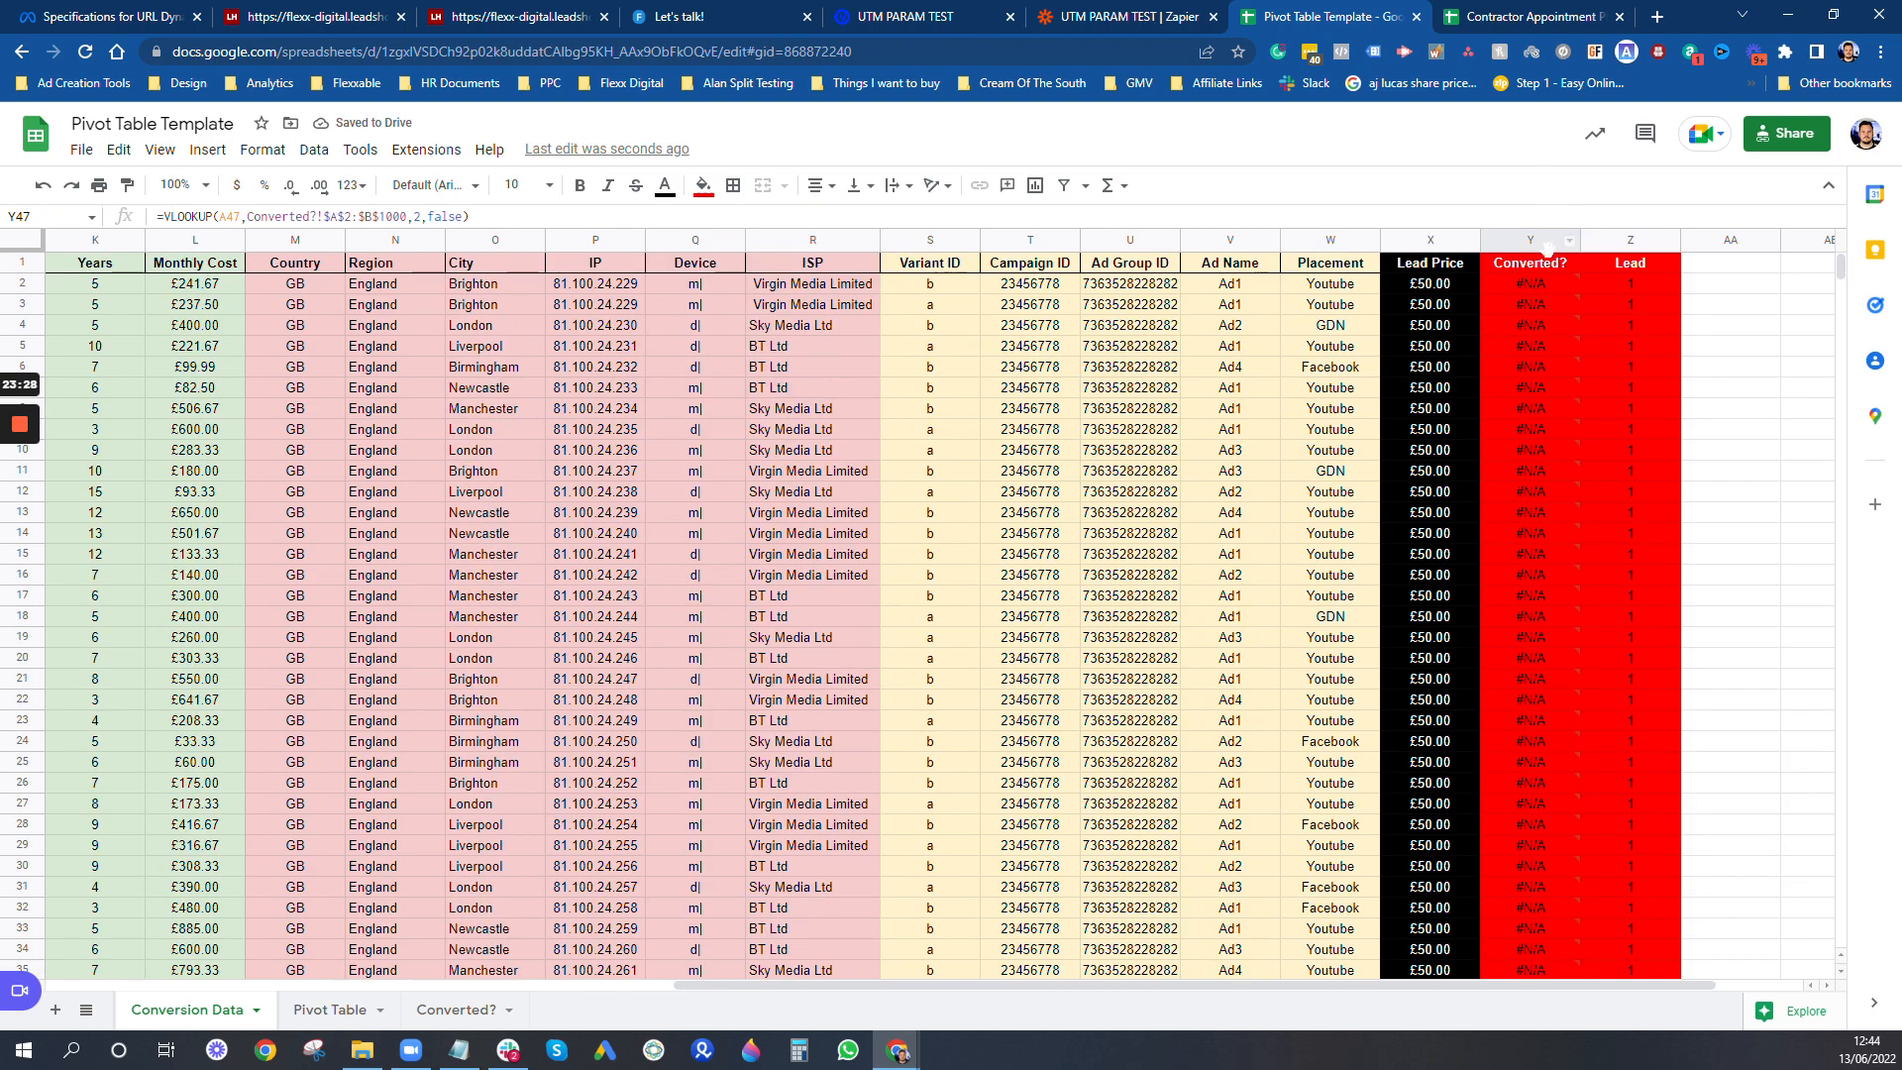
pyautogui.click(1548, 283)
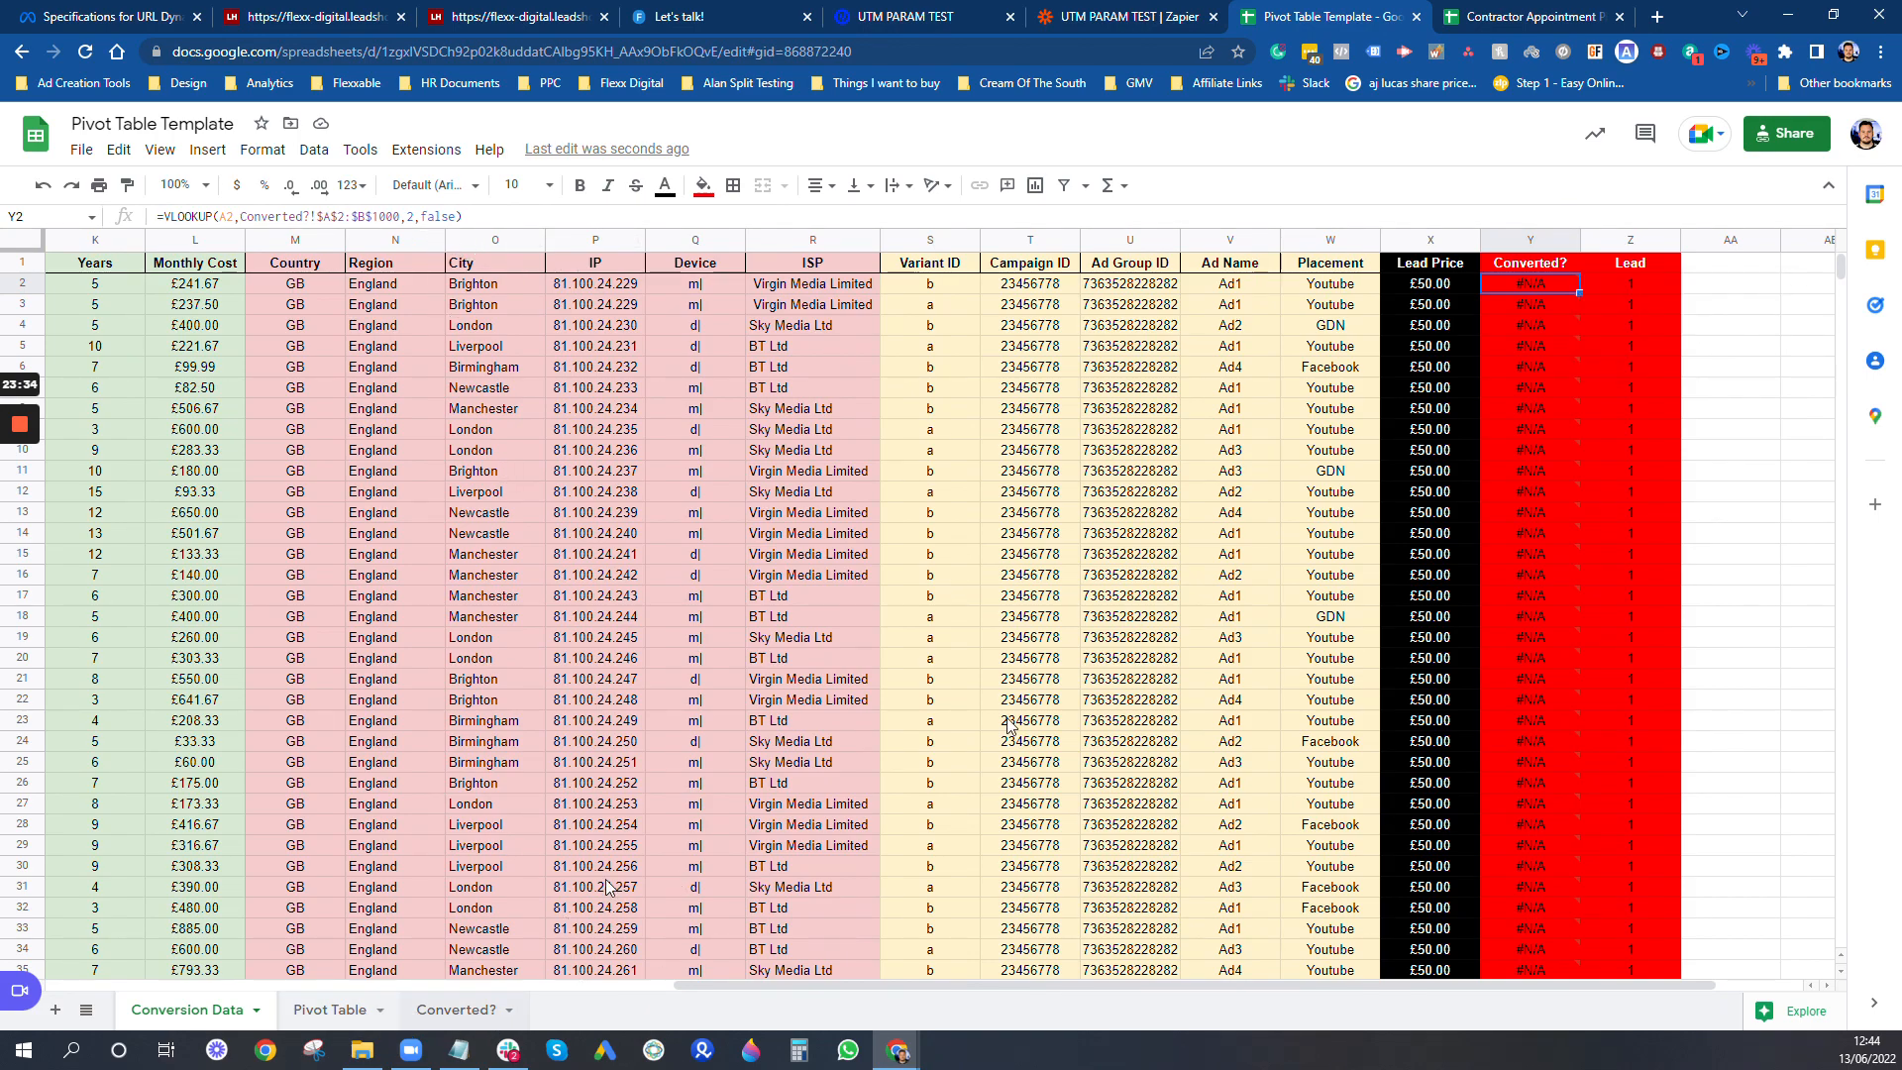
pyautogui.scroll(-2, 1595, 791)
pyautogui.scroll(-4, 1595, 791)
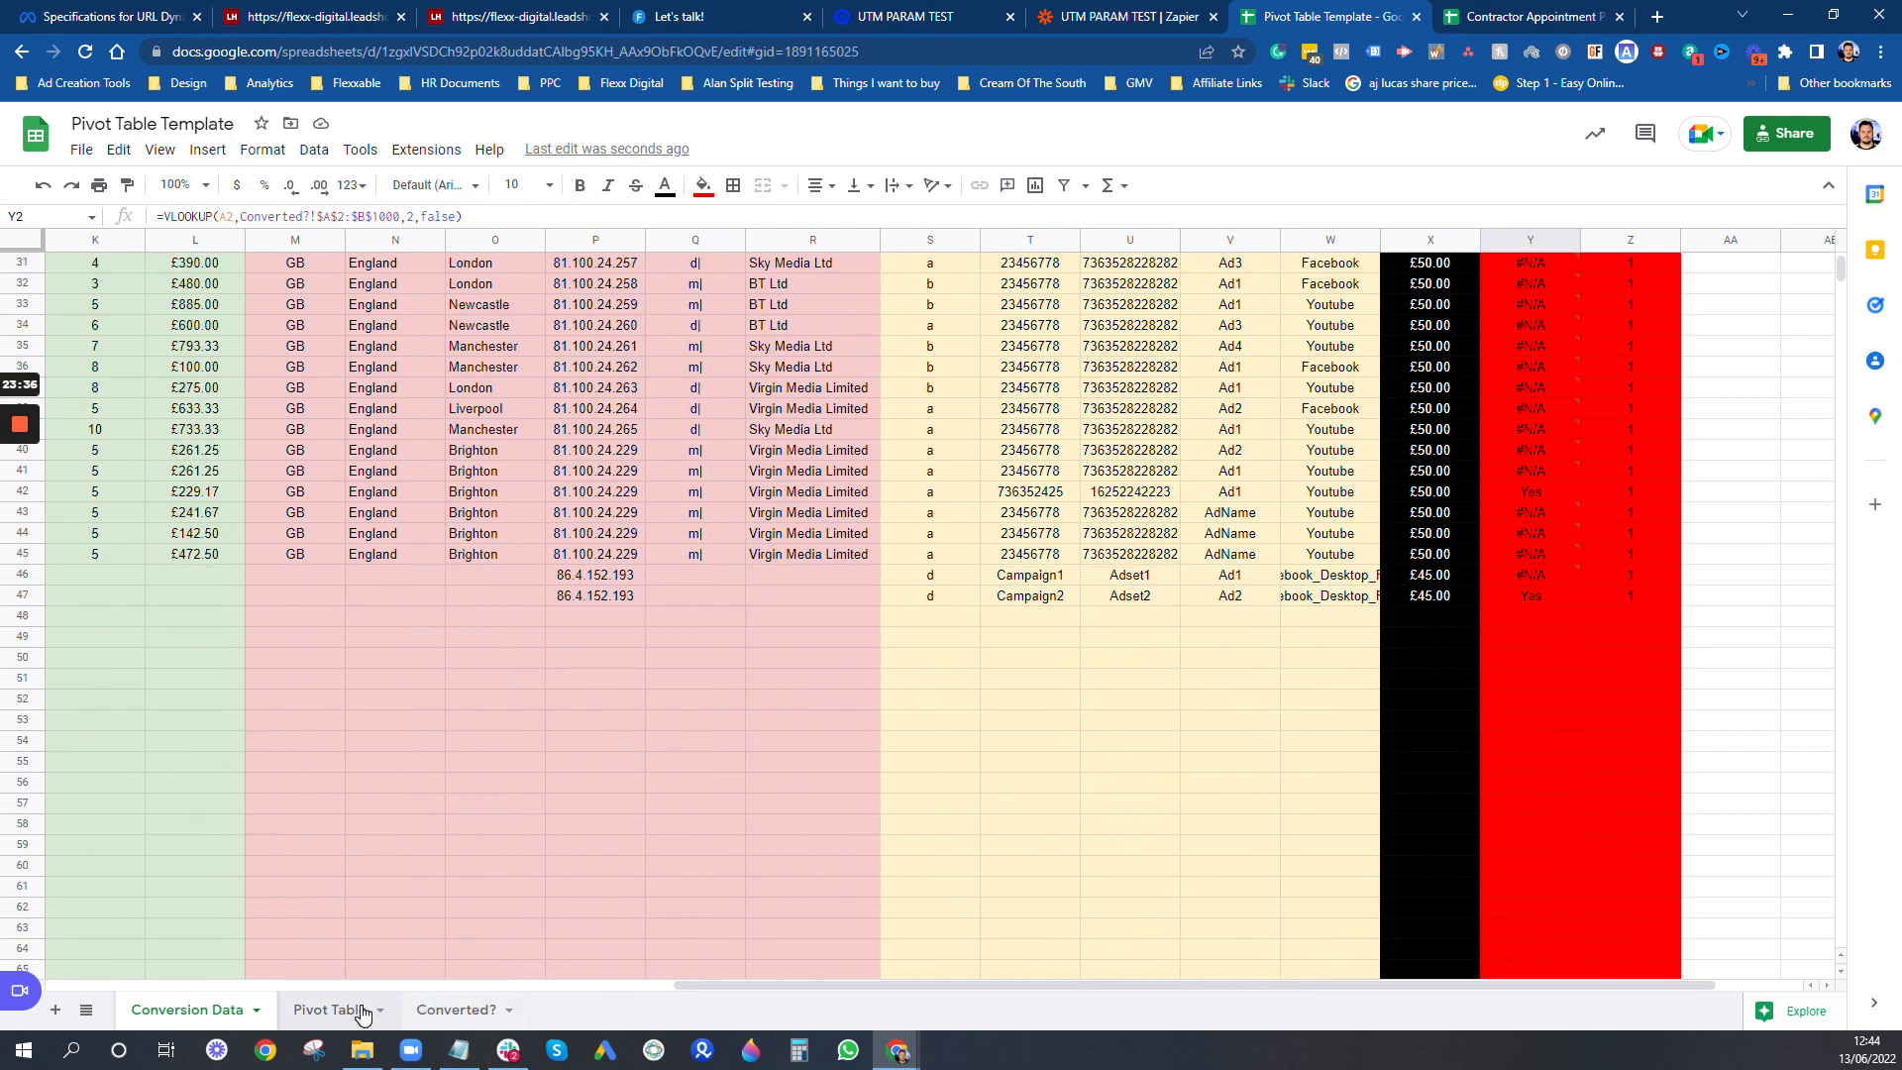
pyautogui.click(329, 1009)
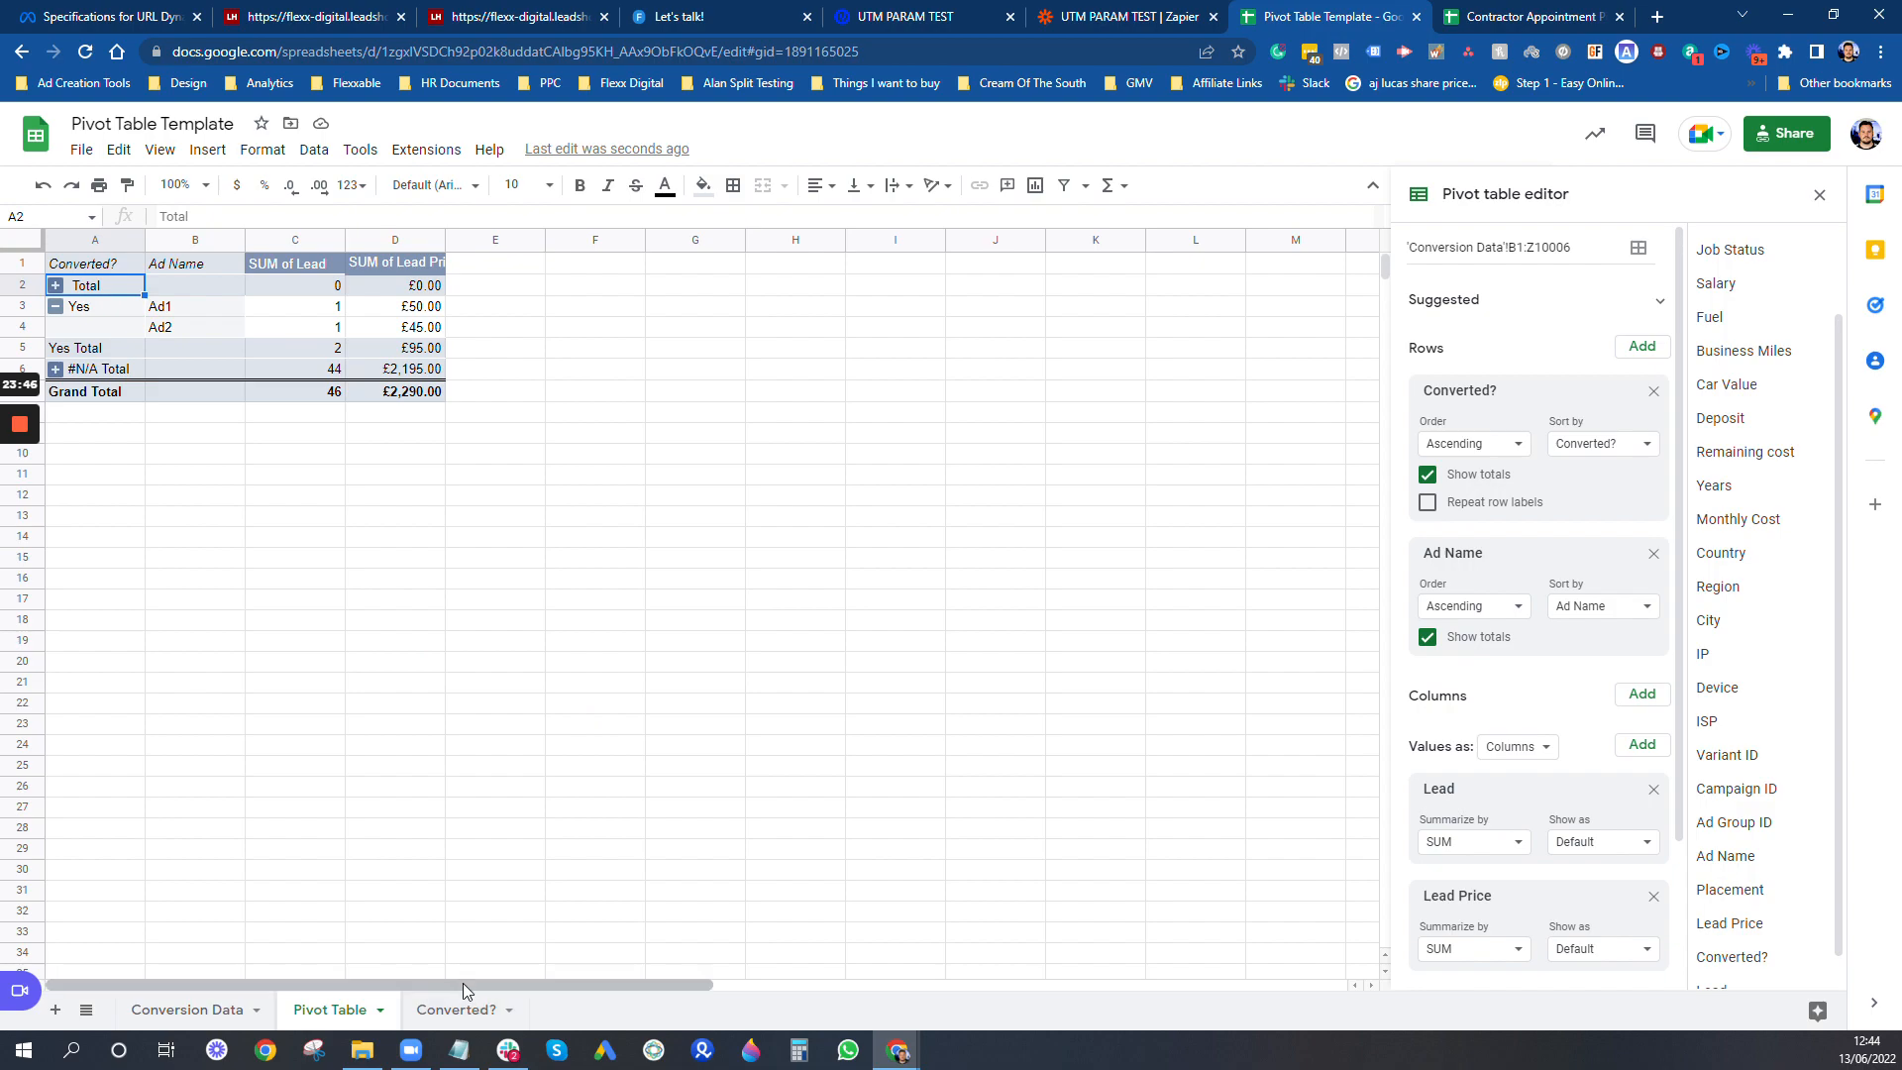
# - Review the first columns of Conversion Data, and switch to Zapier to examine the Create Spreadsheet Row field mapping
pyautogui.click(223, 1011)
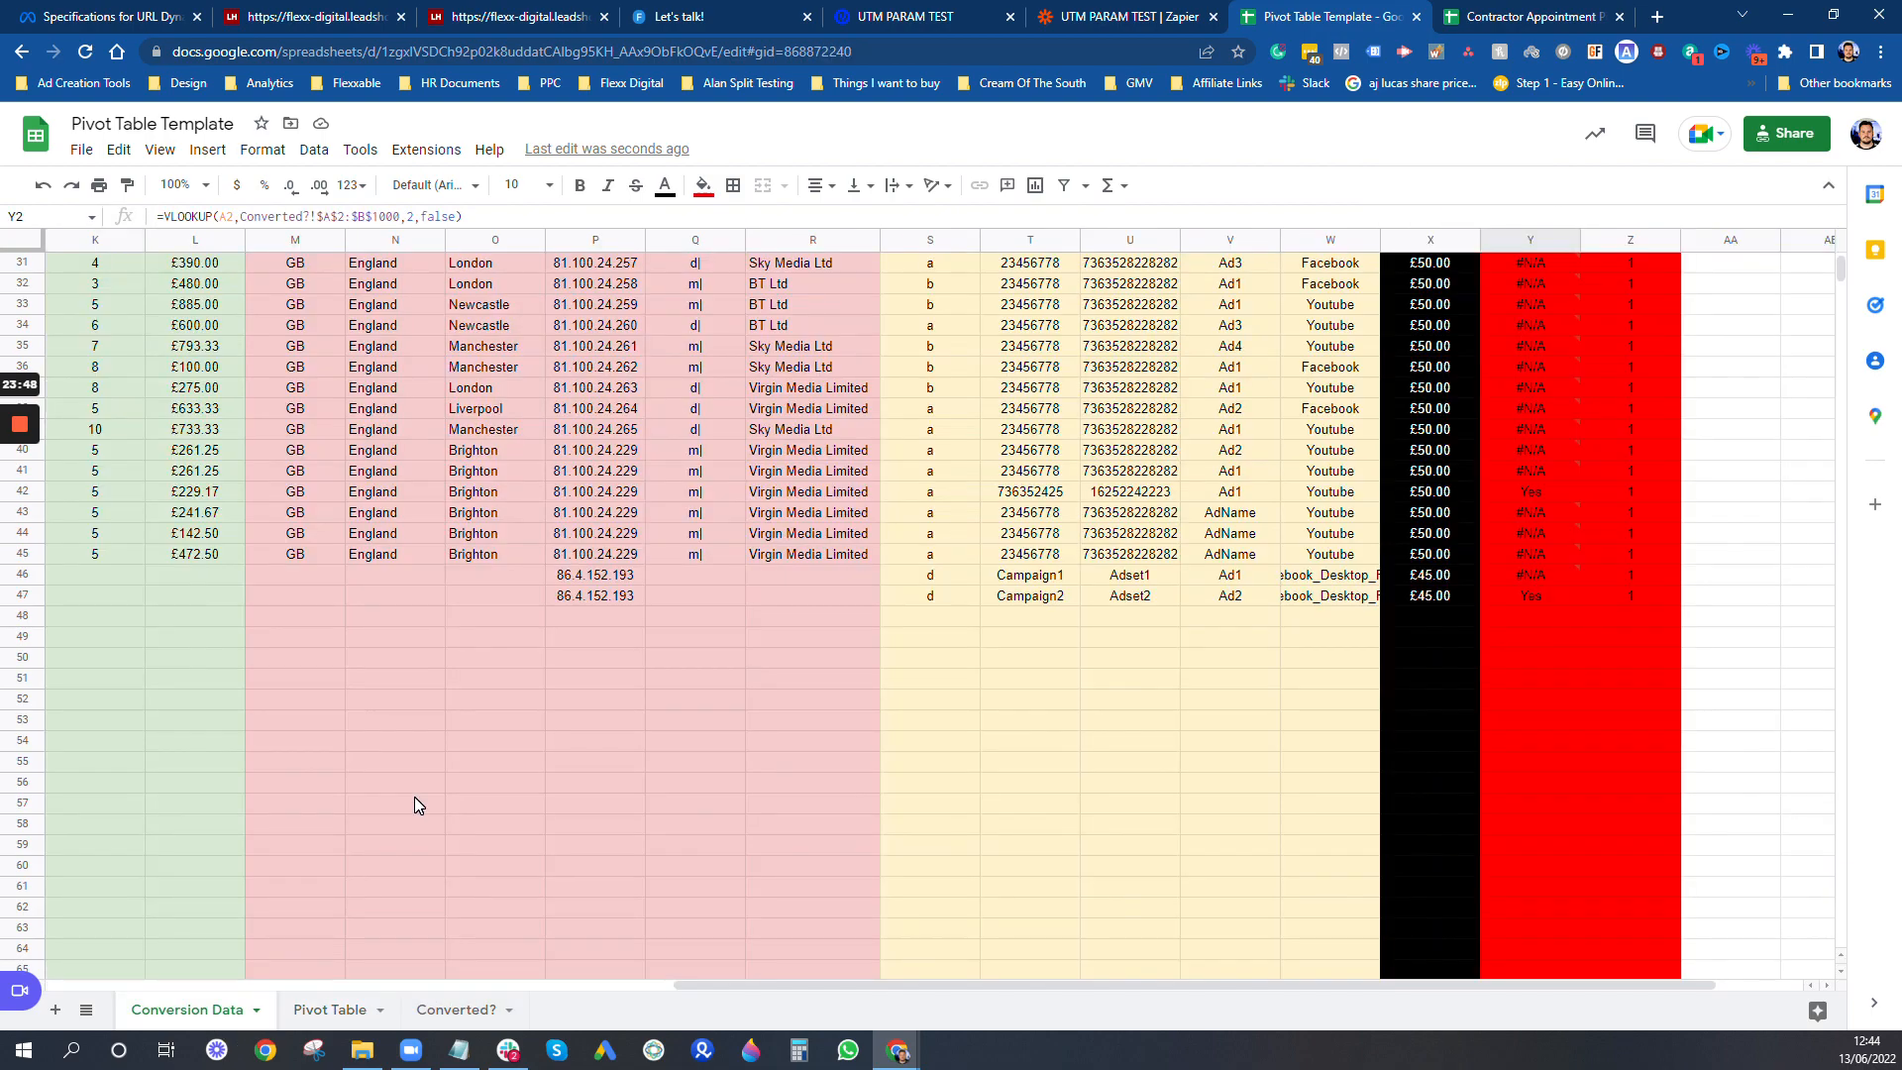
pyautogui.click(822, 973)
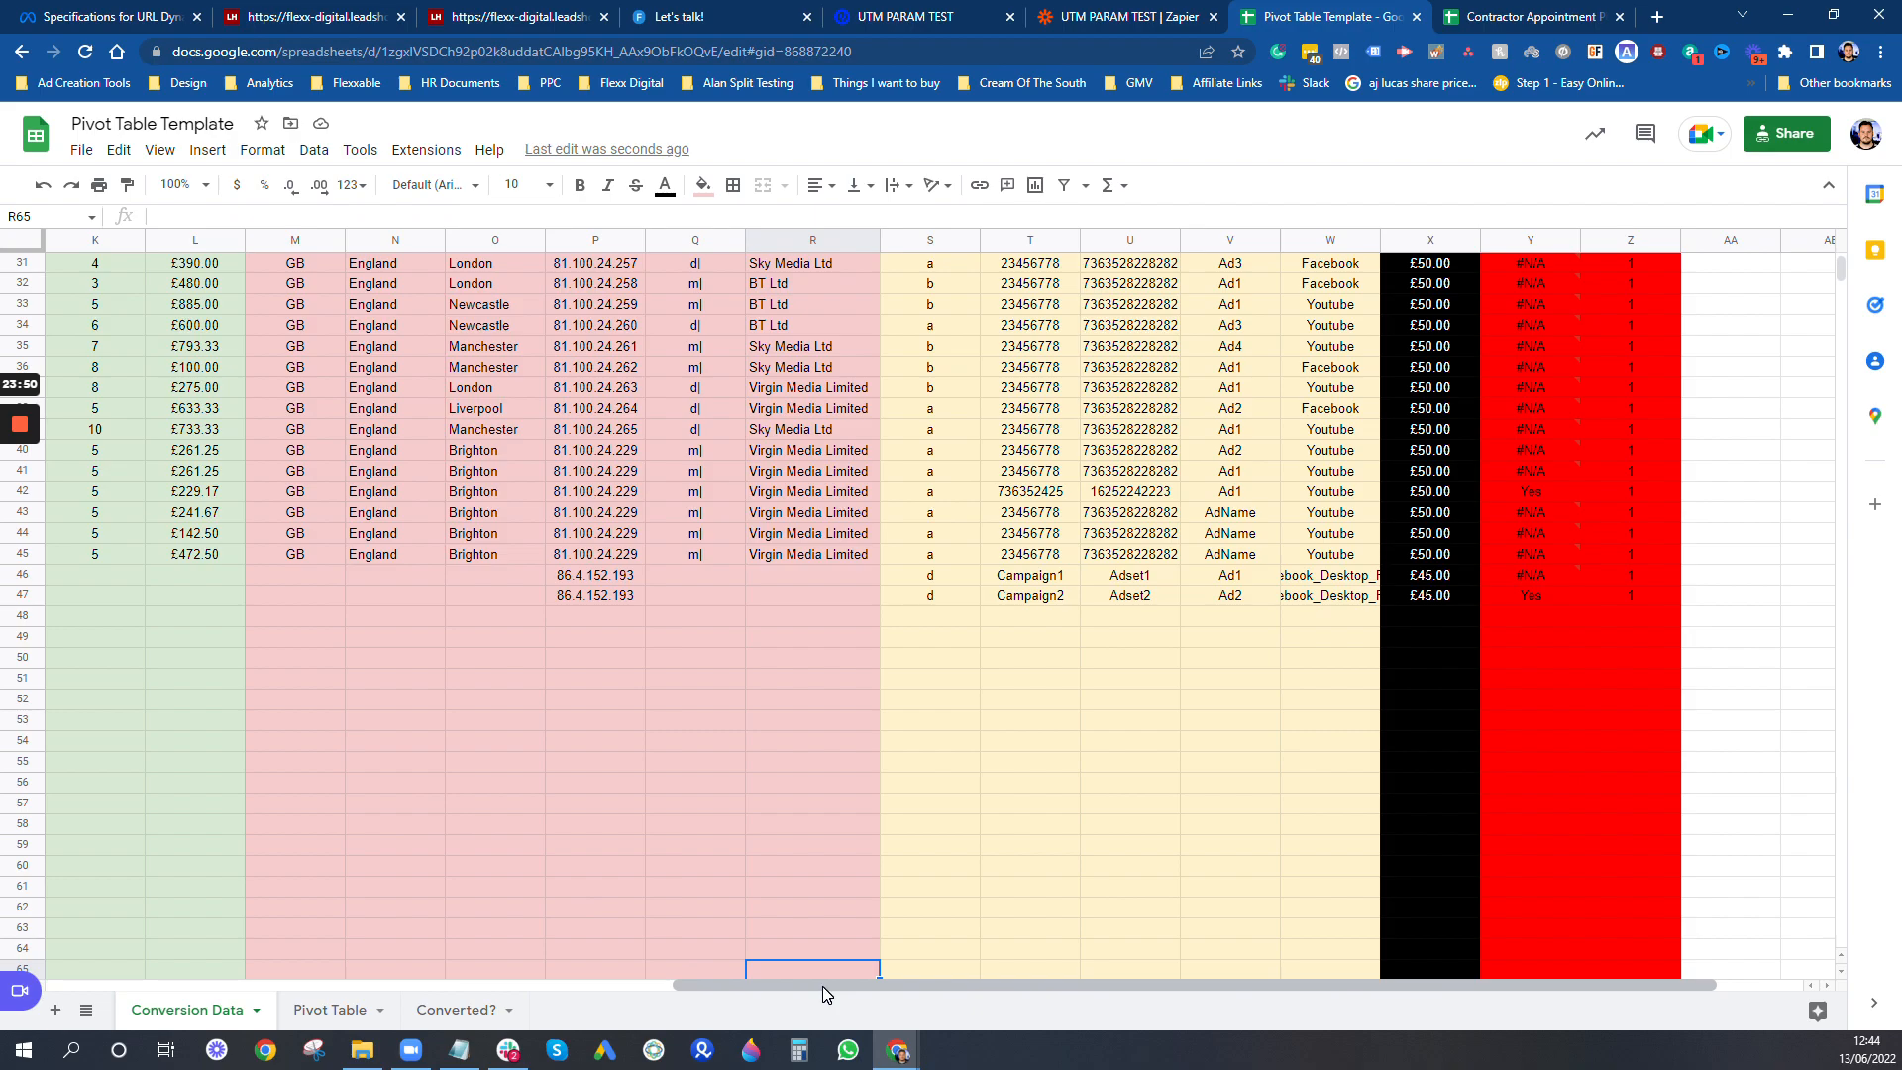
pyautogui.moveTo(825, 988); pyautogui.dragTo(198, 988)
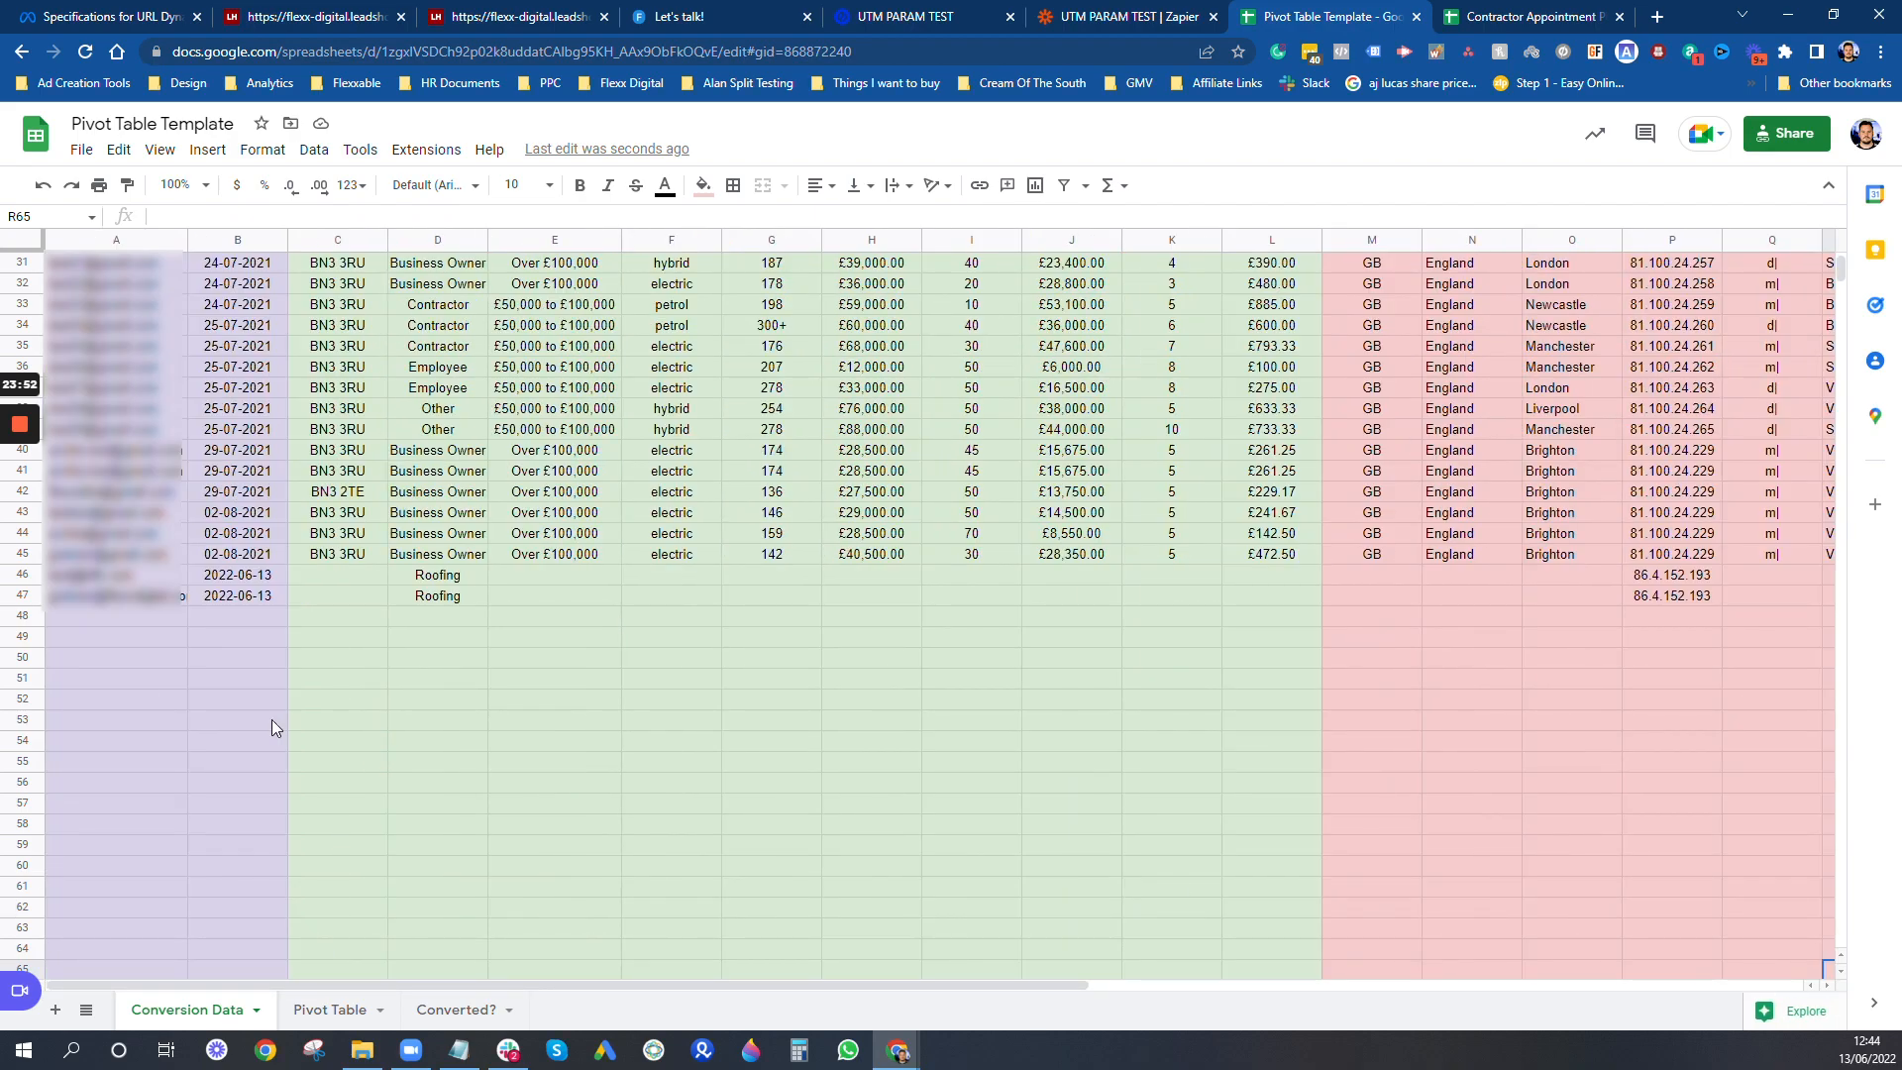
pyautogui.click(1078, 10)
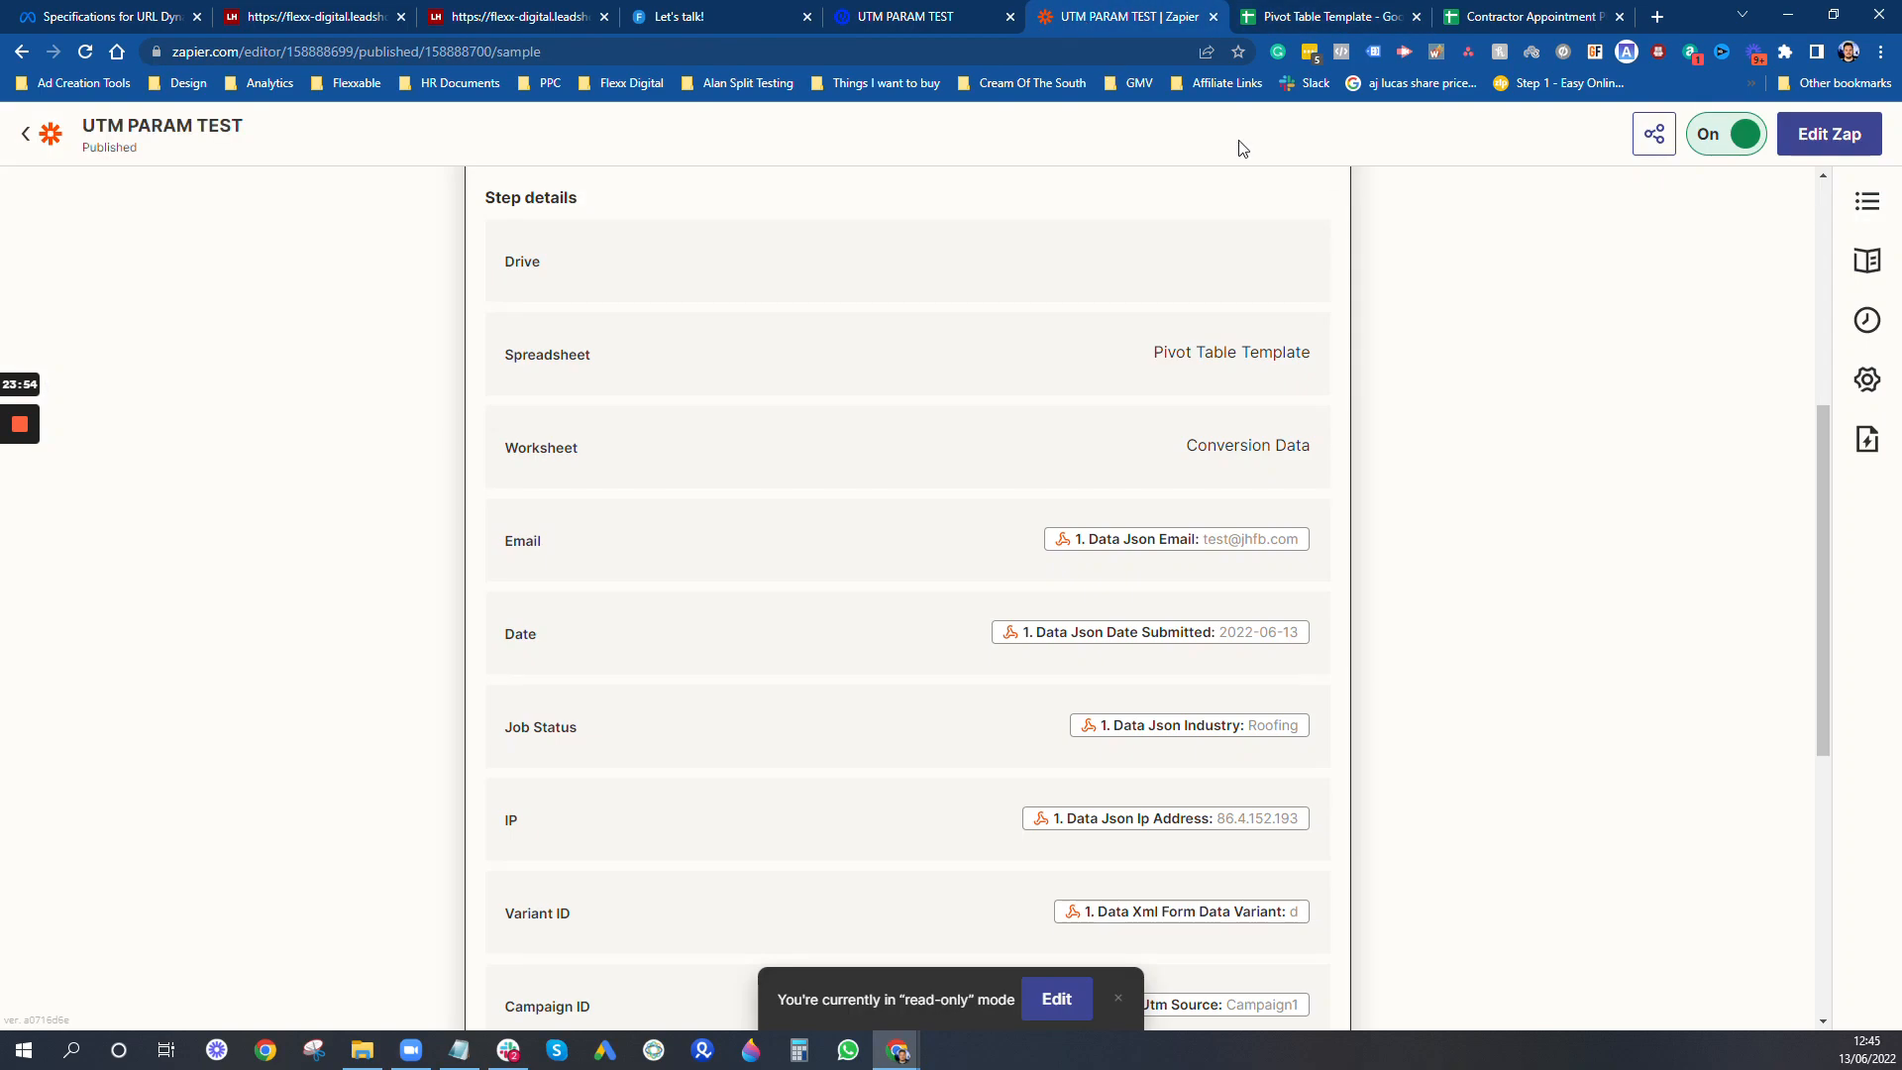
pyautogui.scroll(5, 1055, 747)
pyautogui.scroll(-15, 413, 554)
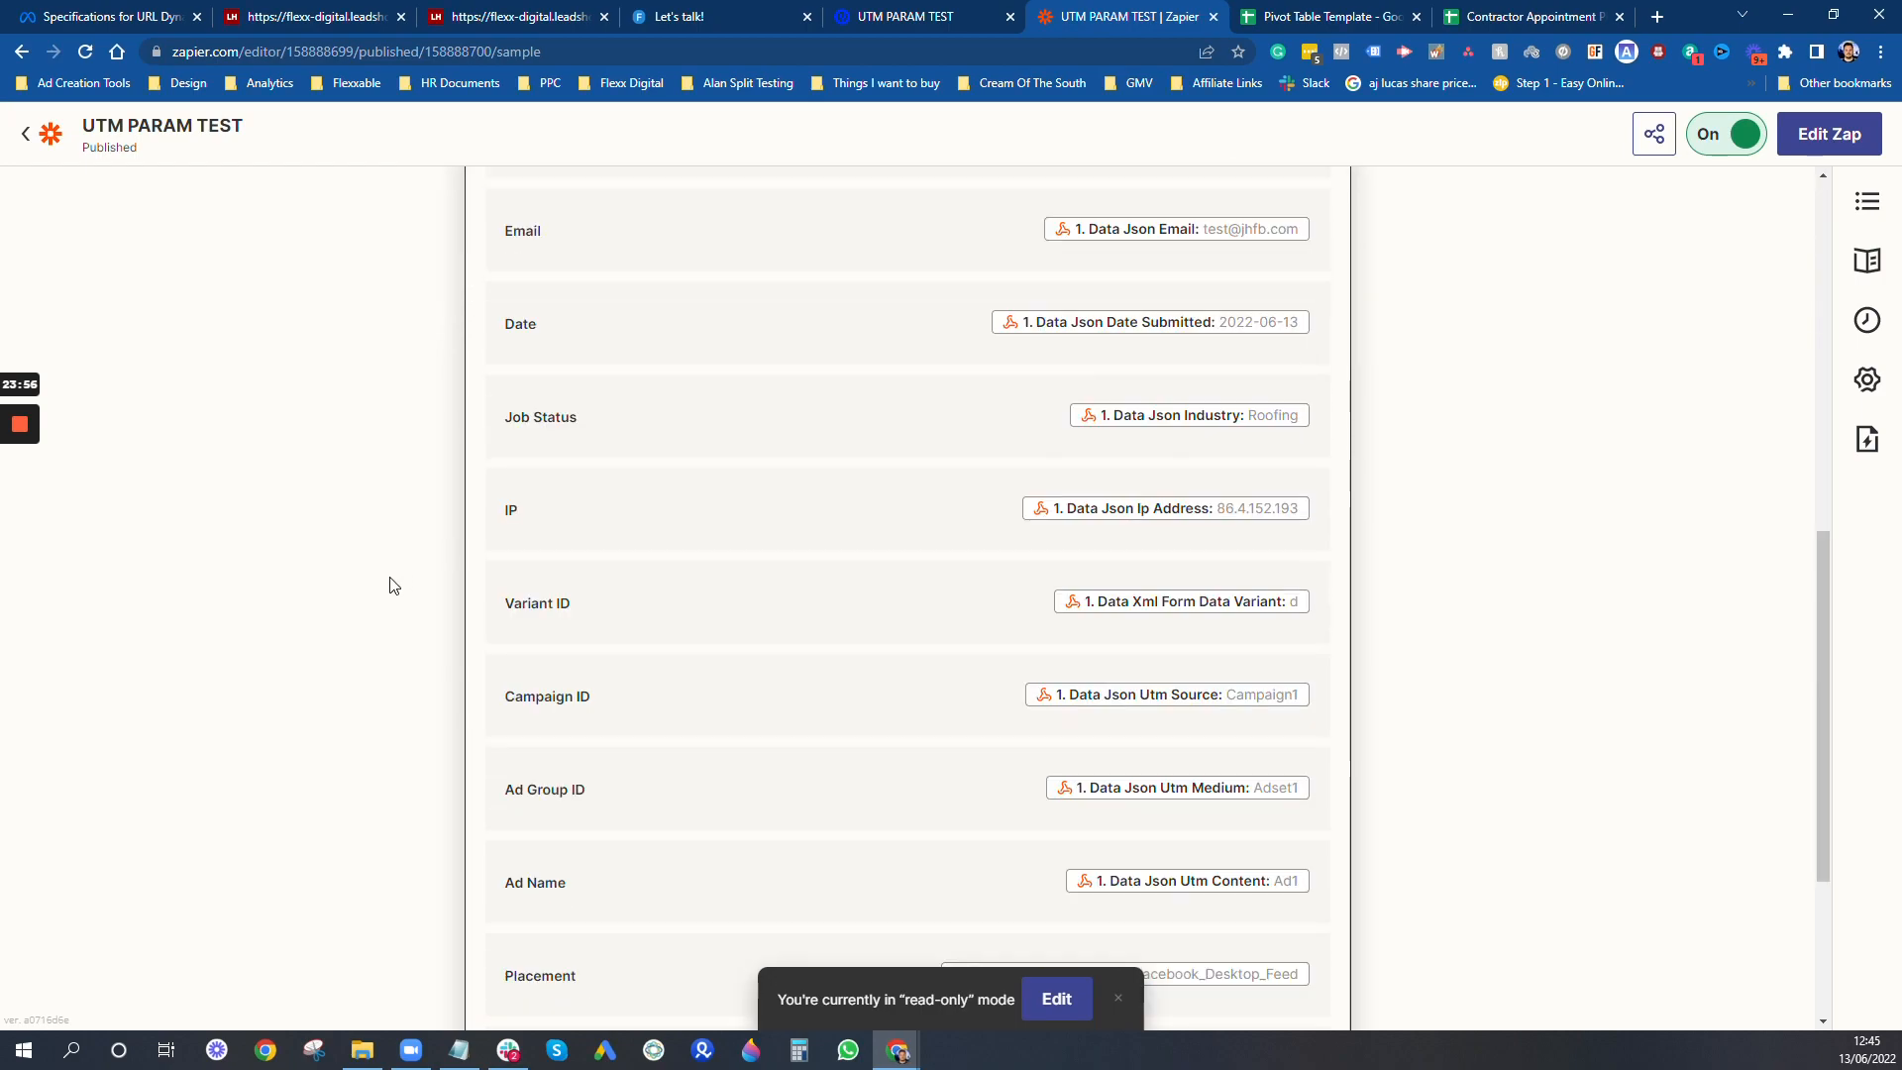
pyautogui.scroll(15, 367, 593)
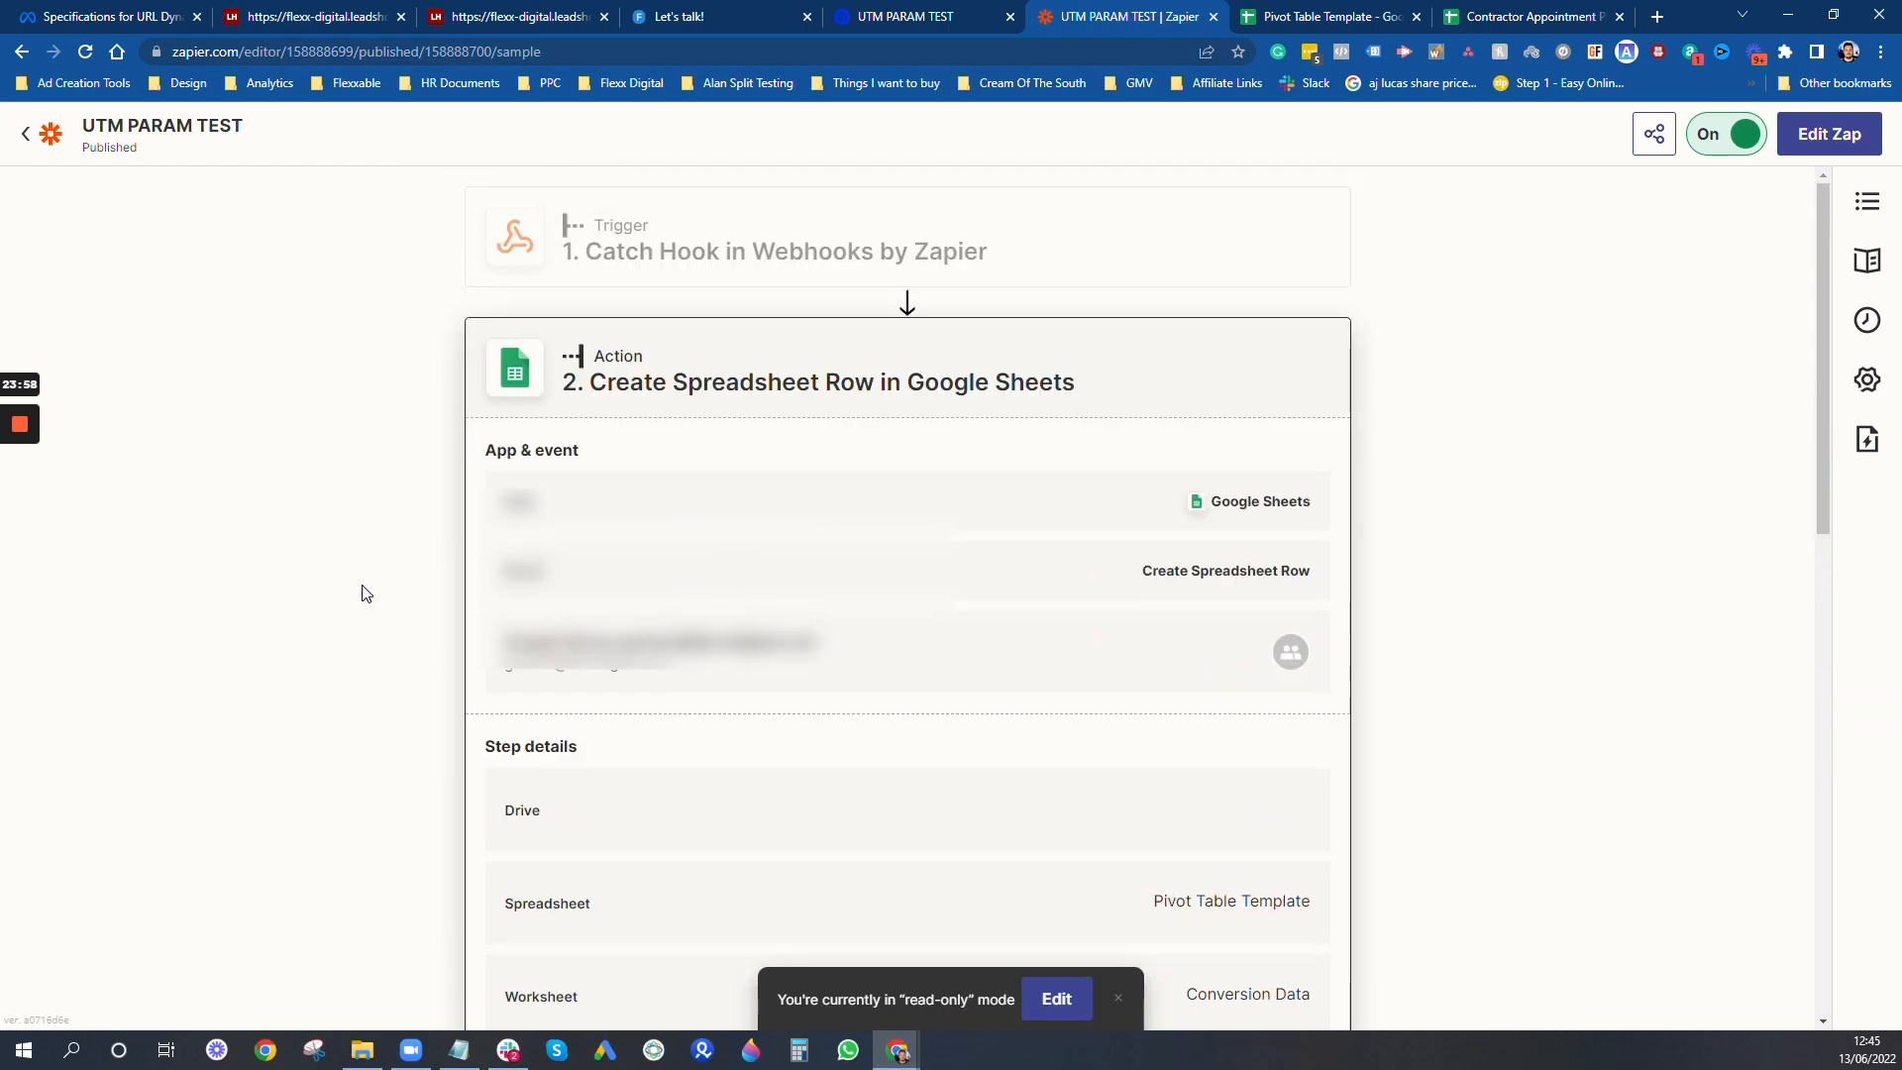